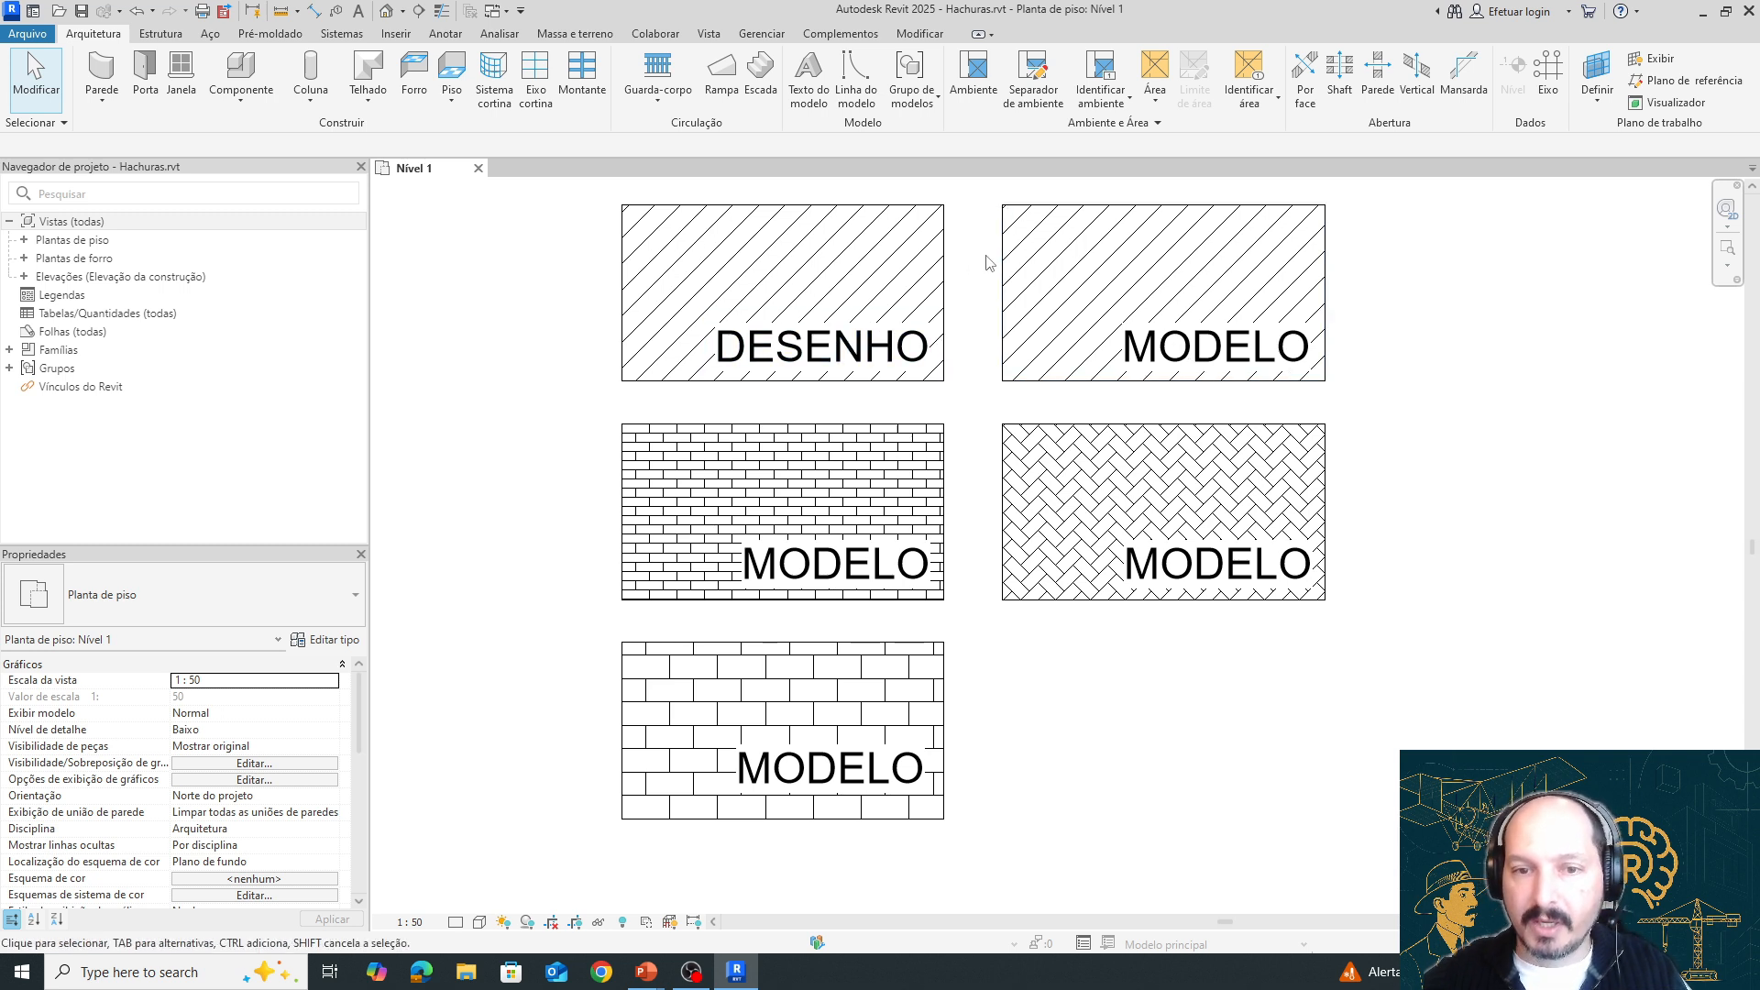
Set the scale of the Nível 1 floor plan view to 1 : 25
scroll(1036, 321, "up", 3)
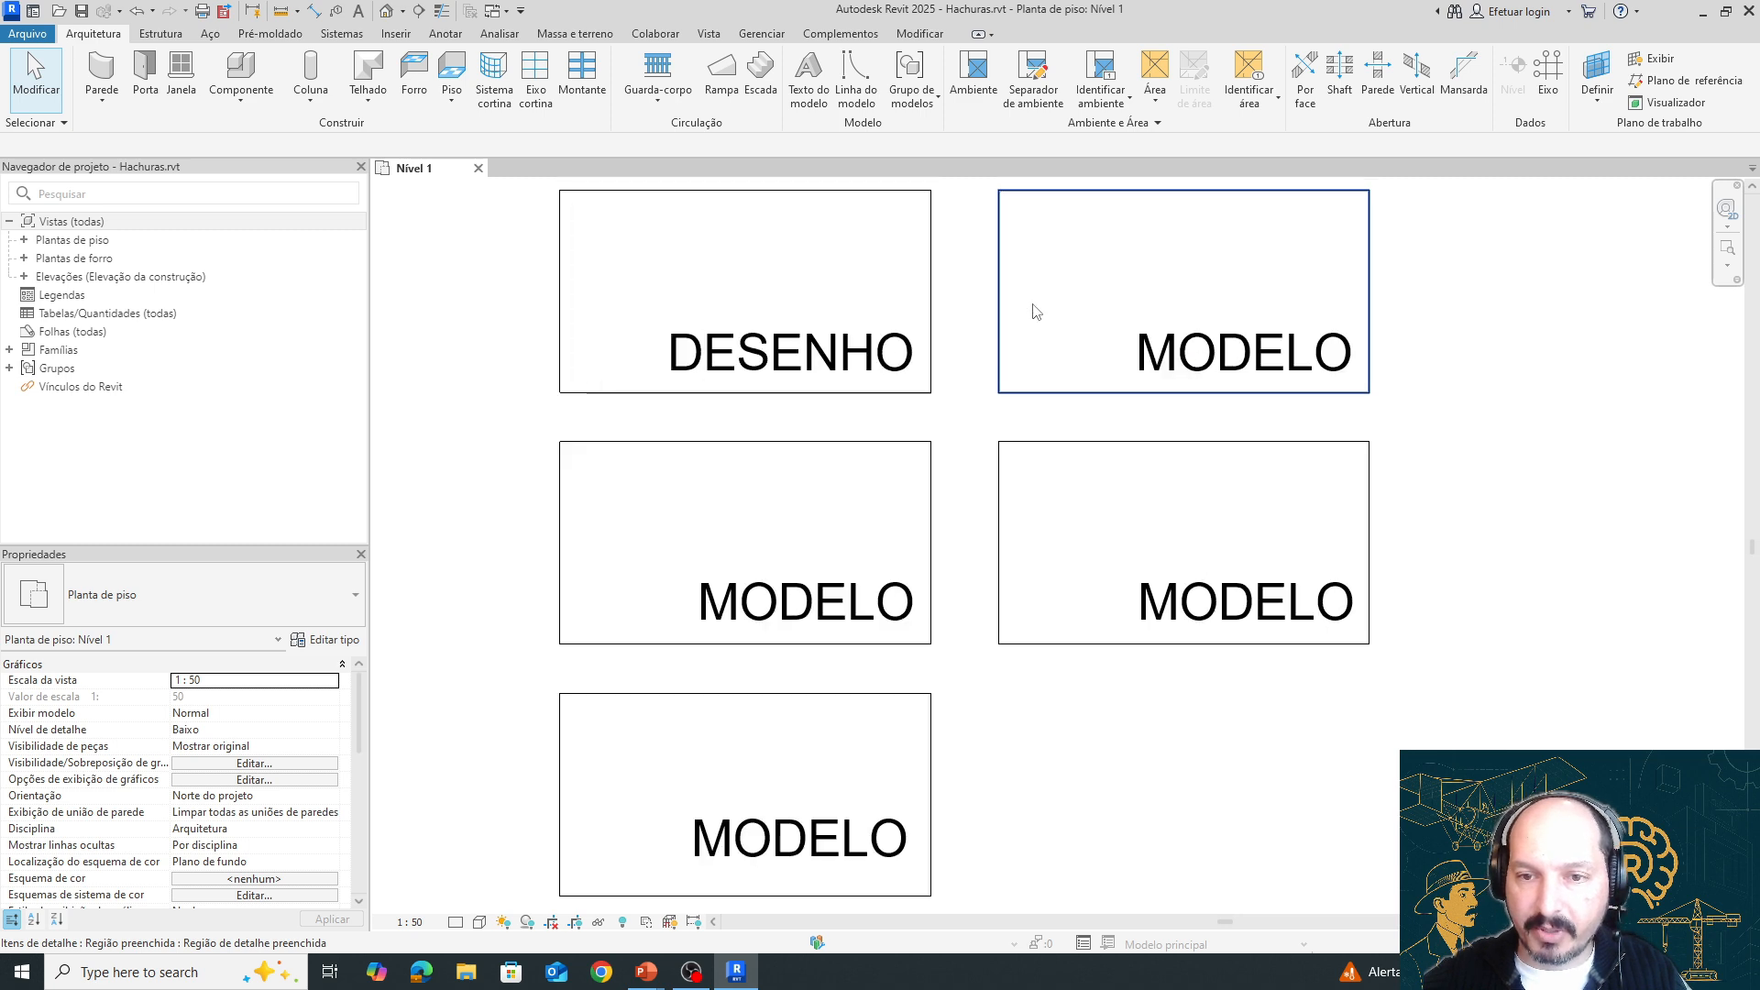
scroll(1055, 376, "up", 2)
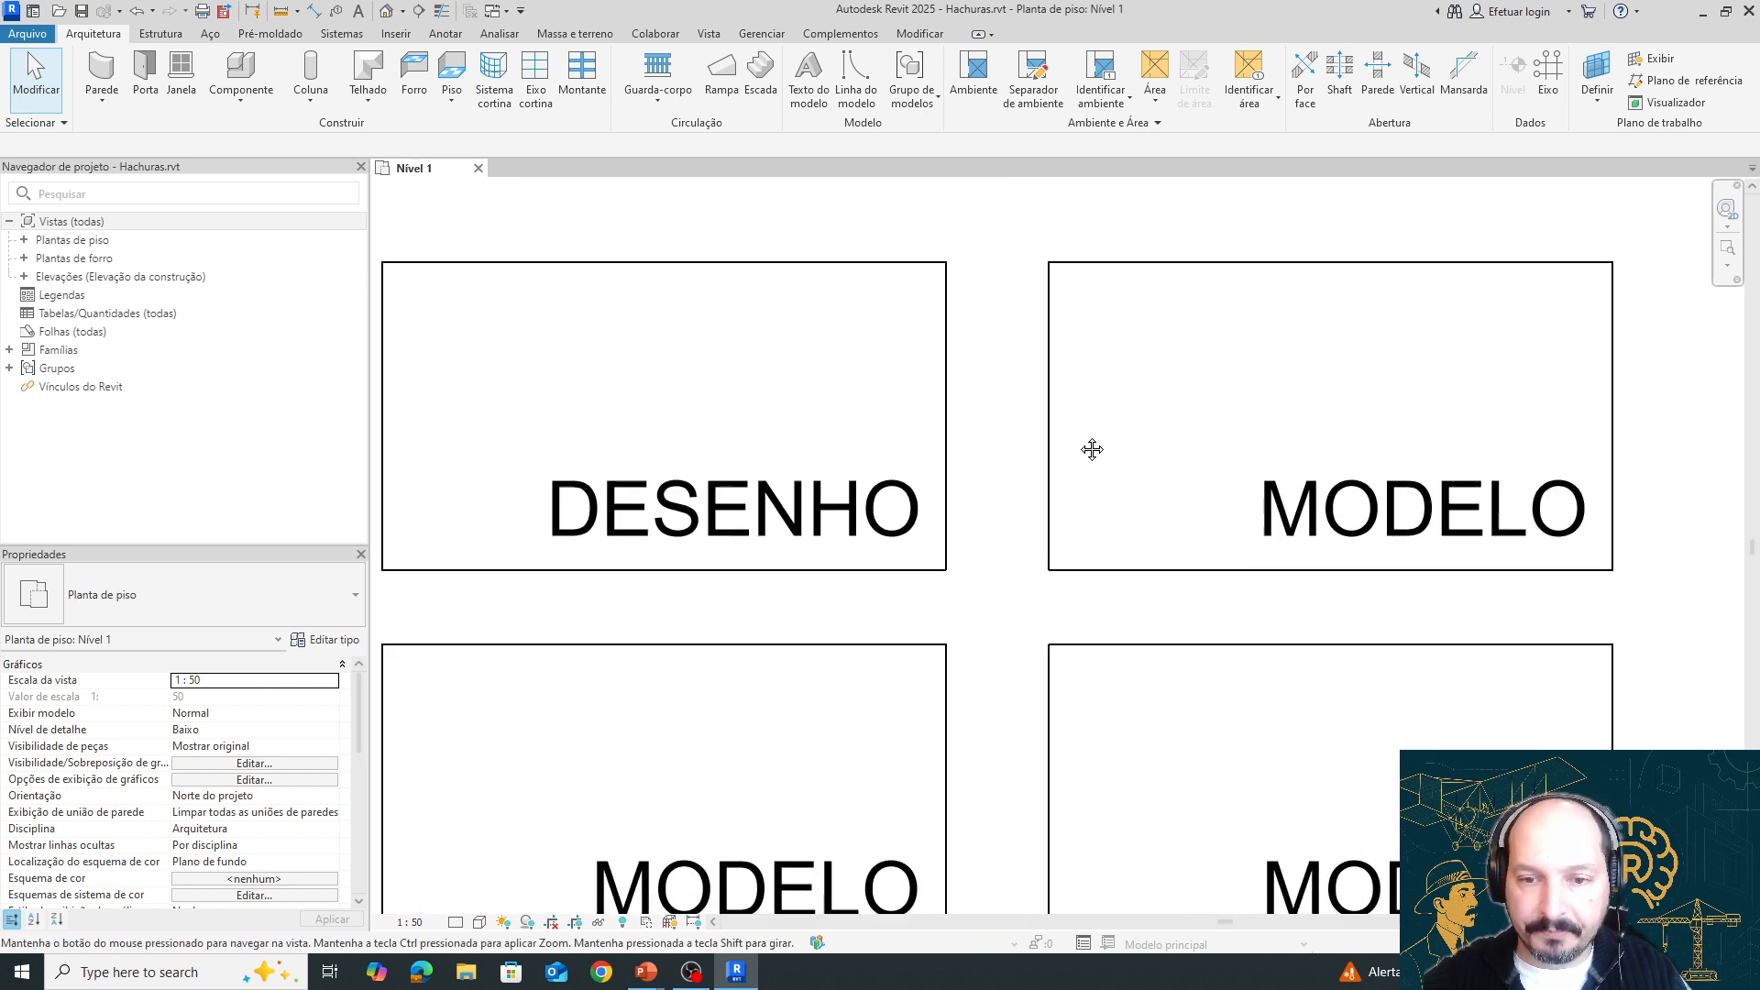
middle_click_drag(1022, 463, 1080, 455)
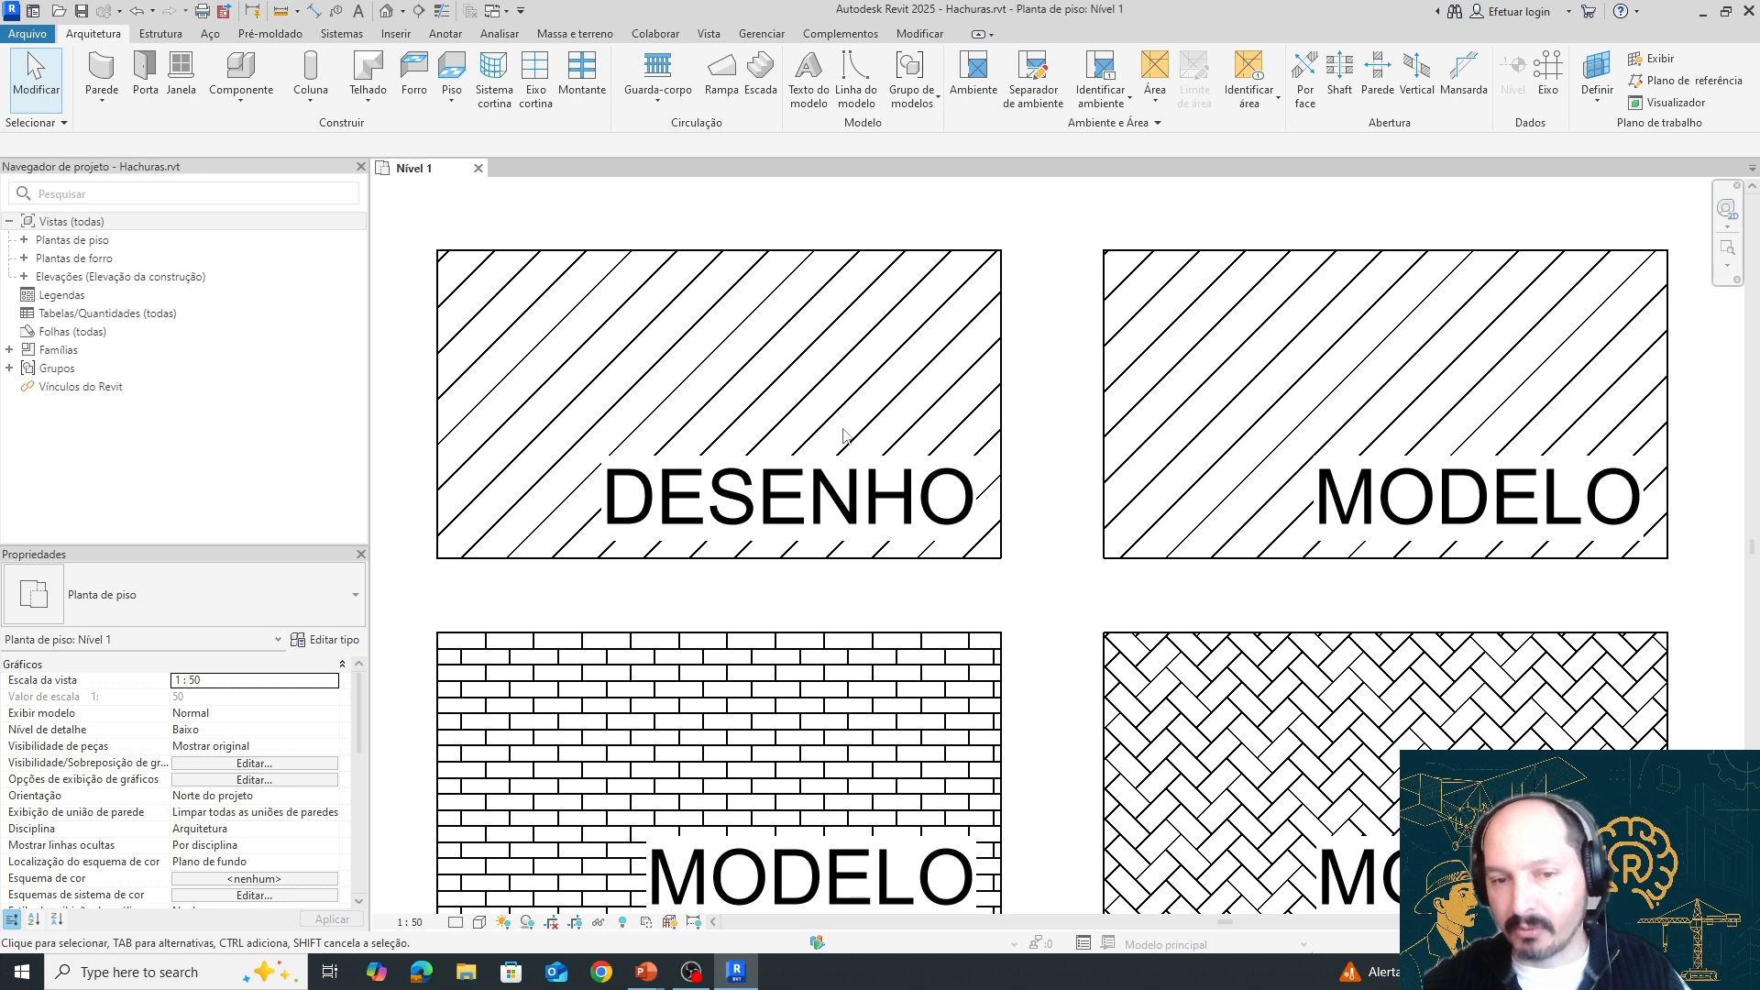
left_click(1478, 328)
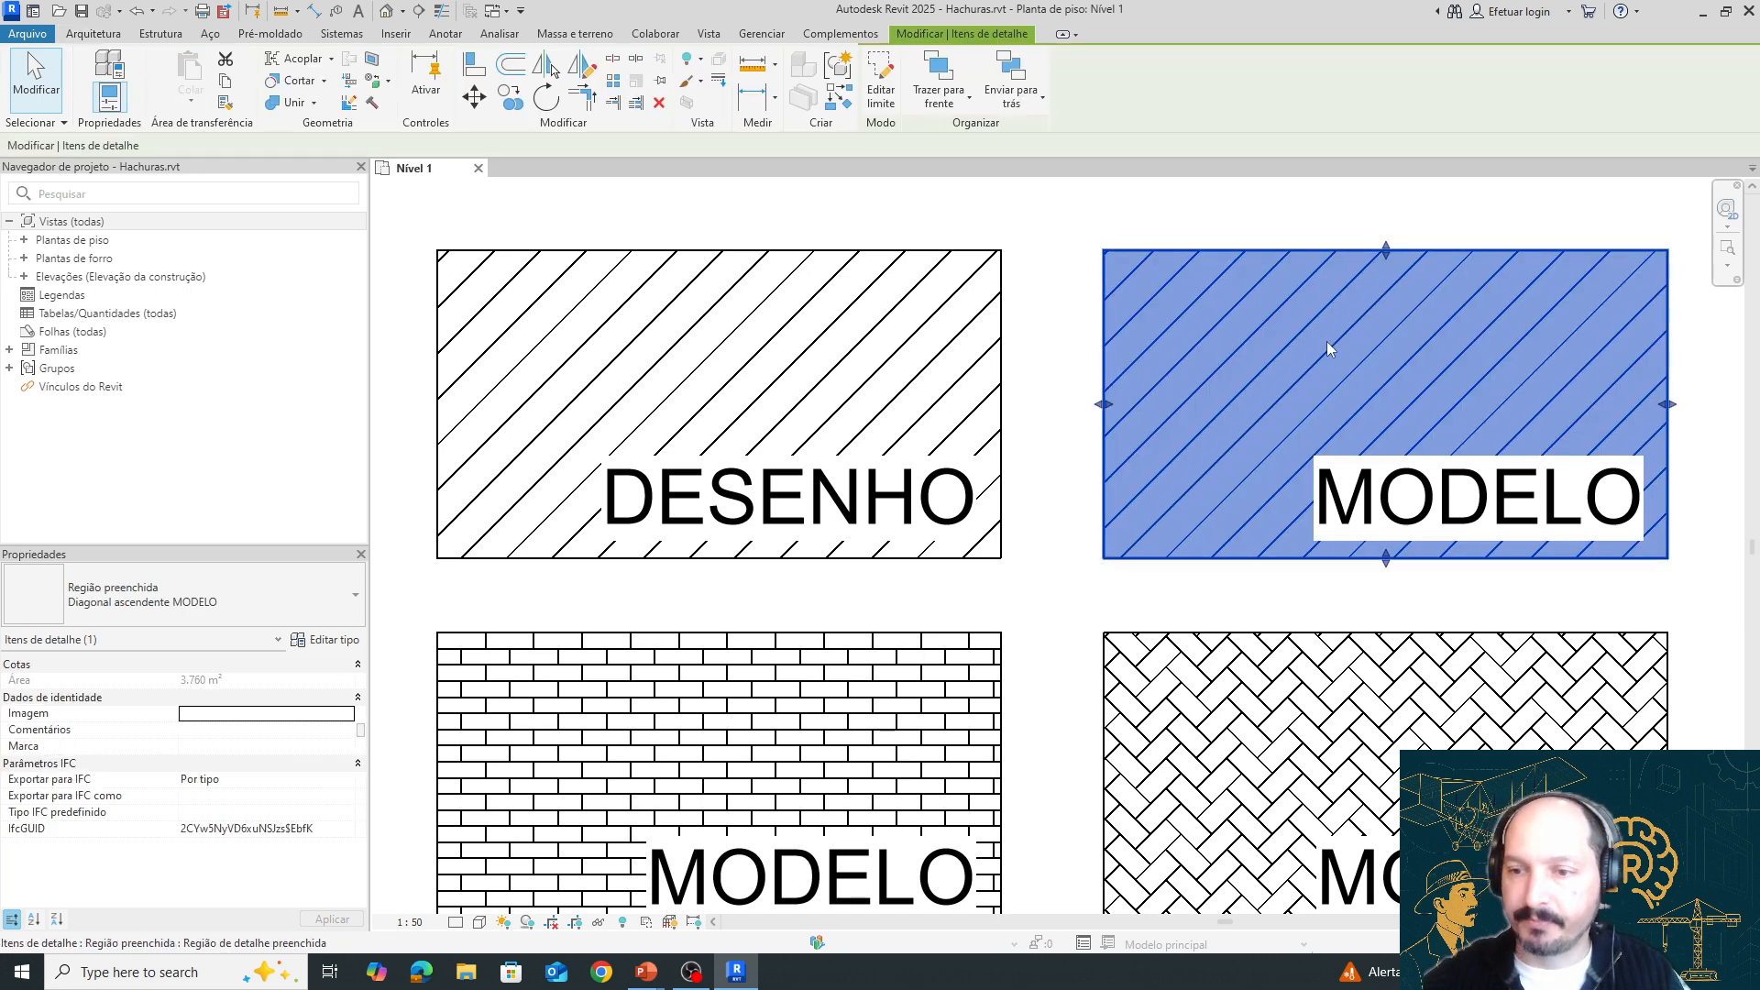
left_click(1188, 235)
left_click(410, 922)
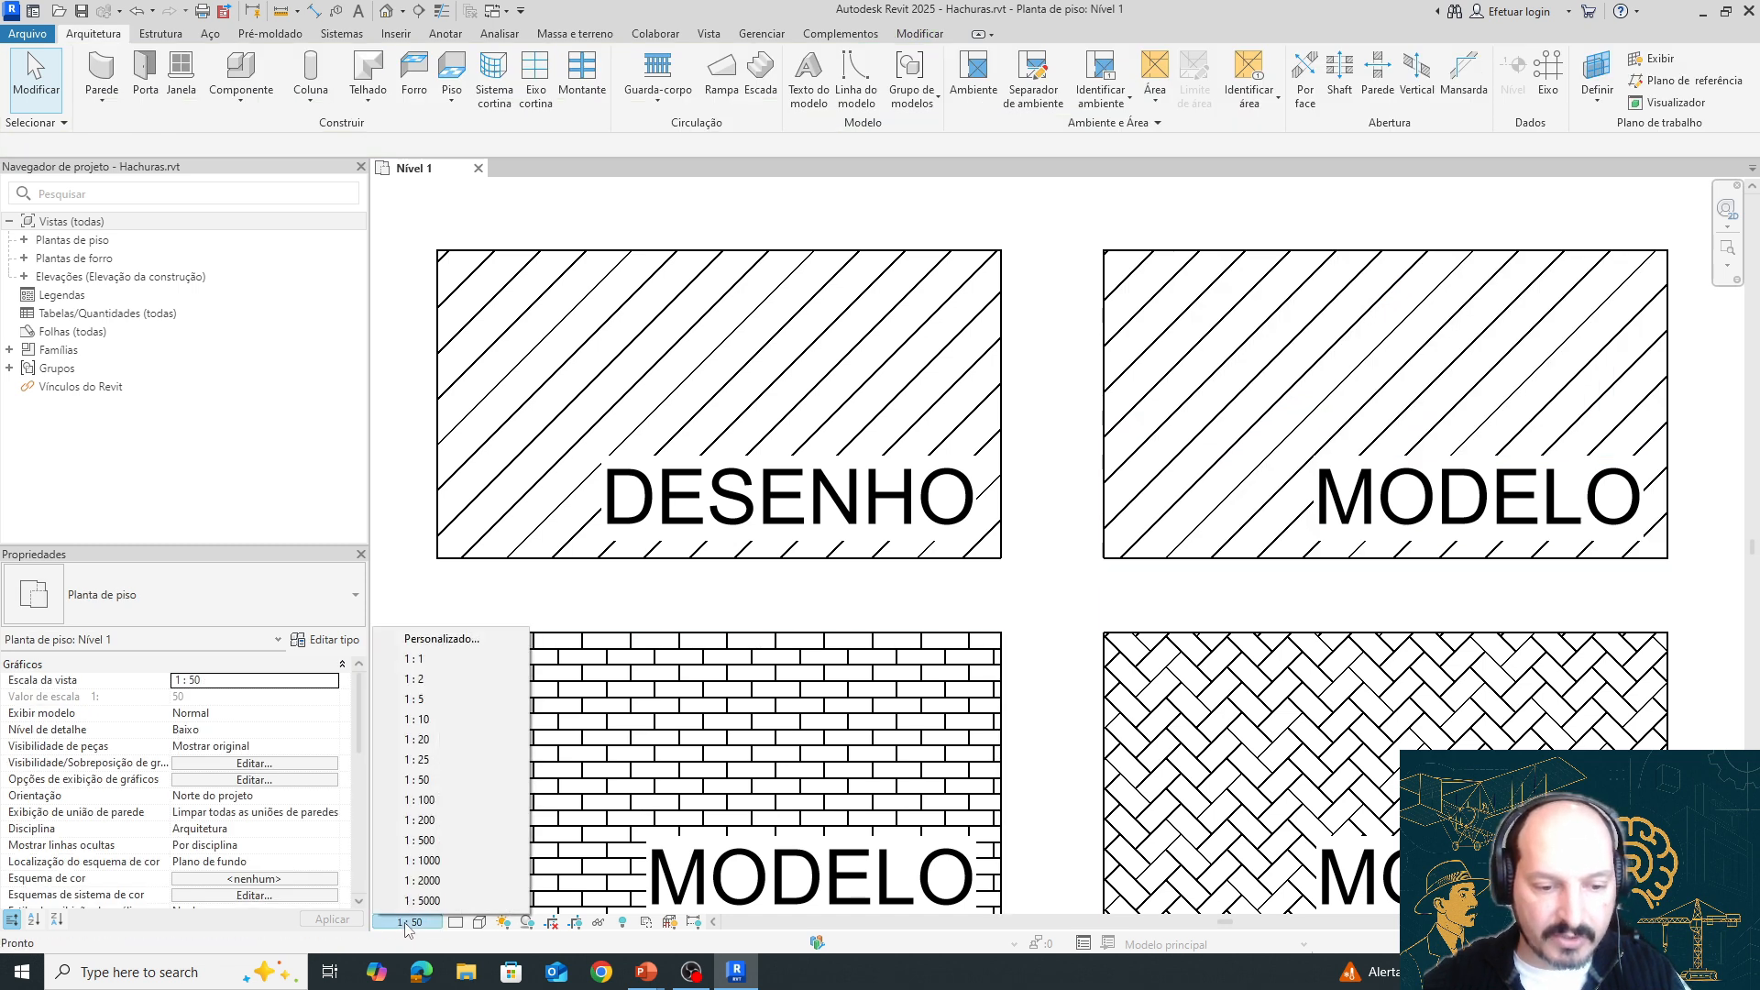
left_click(442, 761)
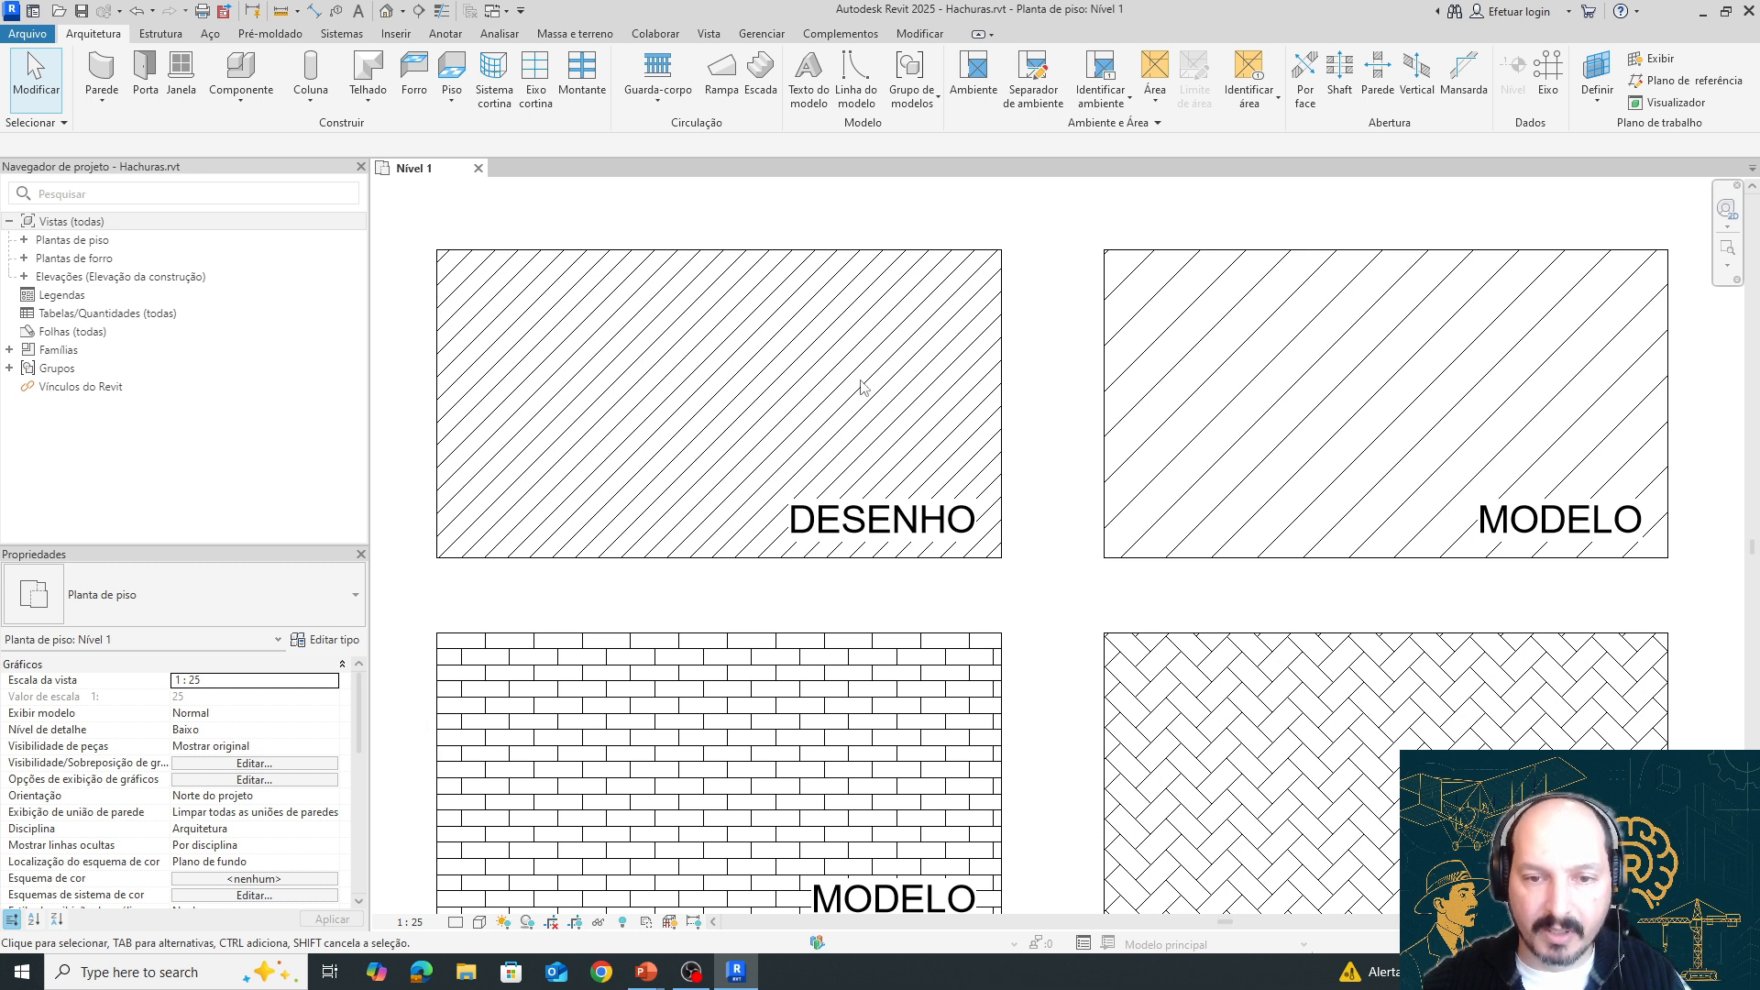
Examine the line angle and spacing settings of the drawing fill pattern used by the DESENHO filled region's type
left_click(720, 559)
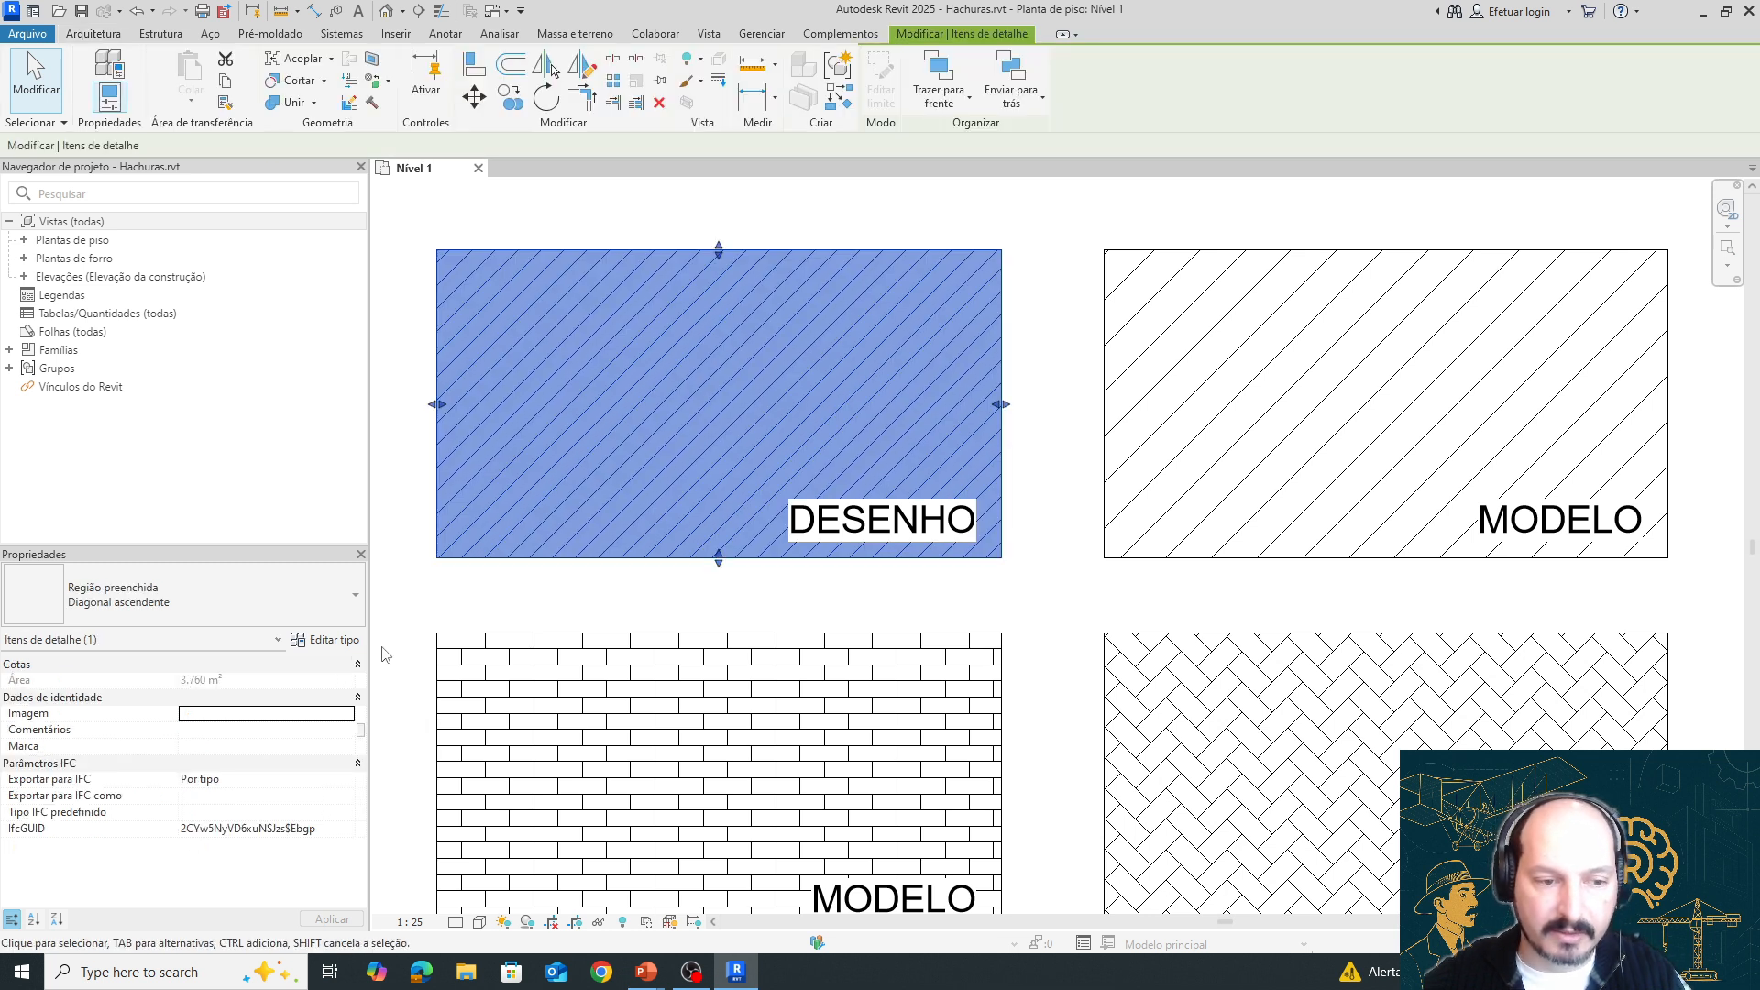
left_click(332, 640)
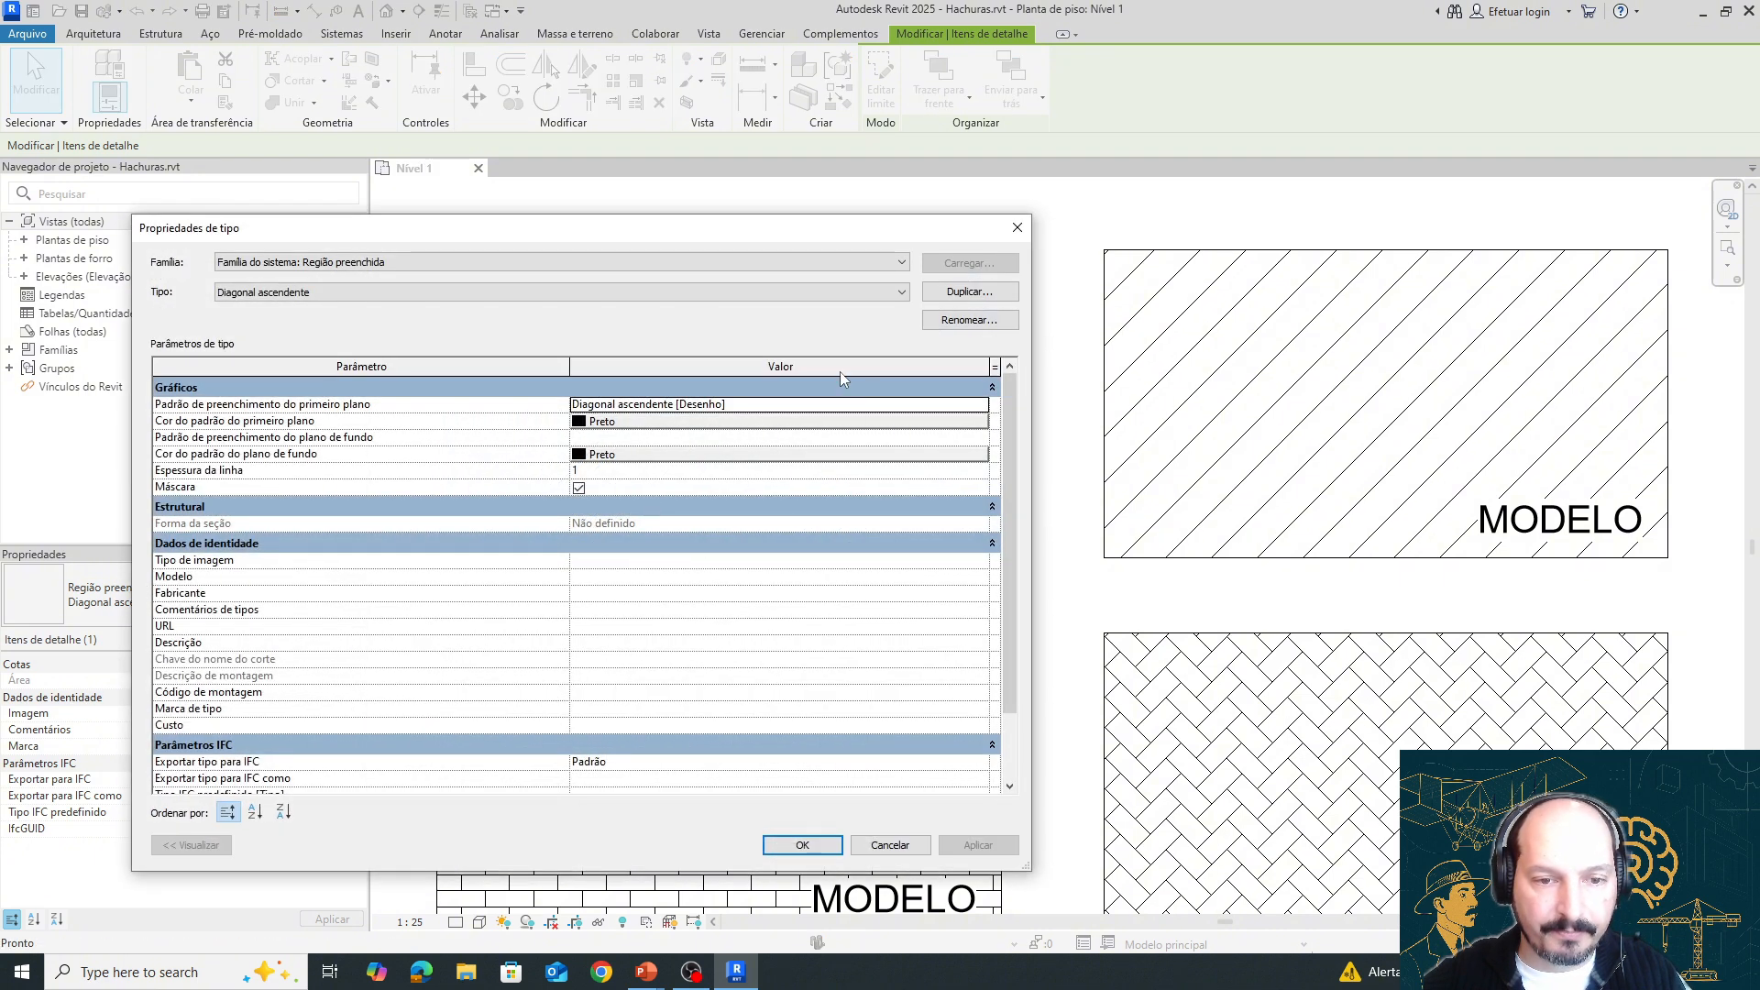
left_click(979, 405)
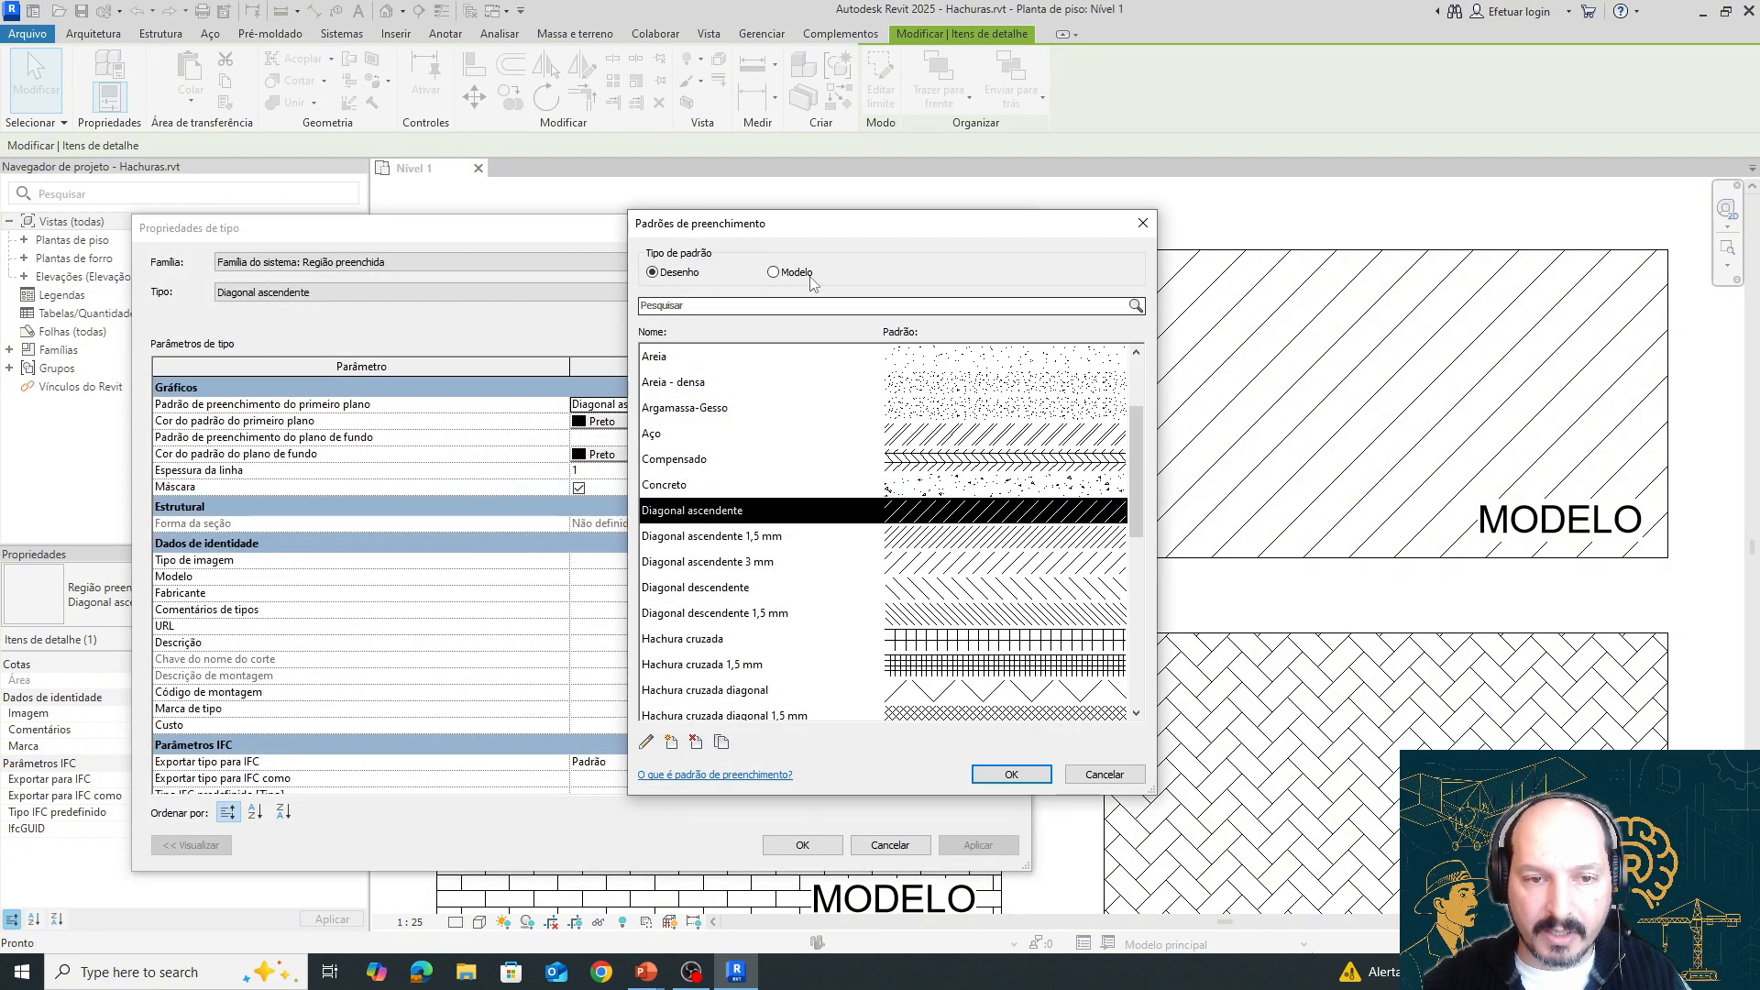
left_click(646, 742)
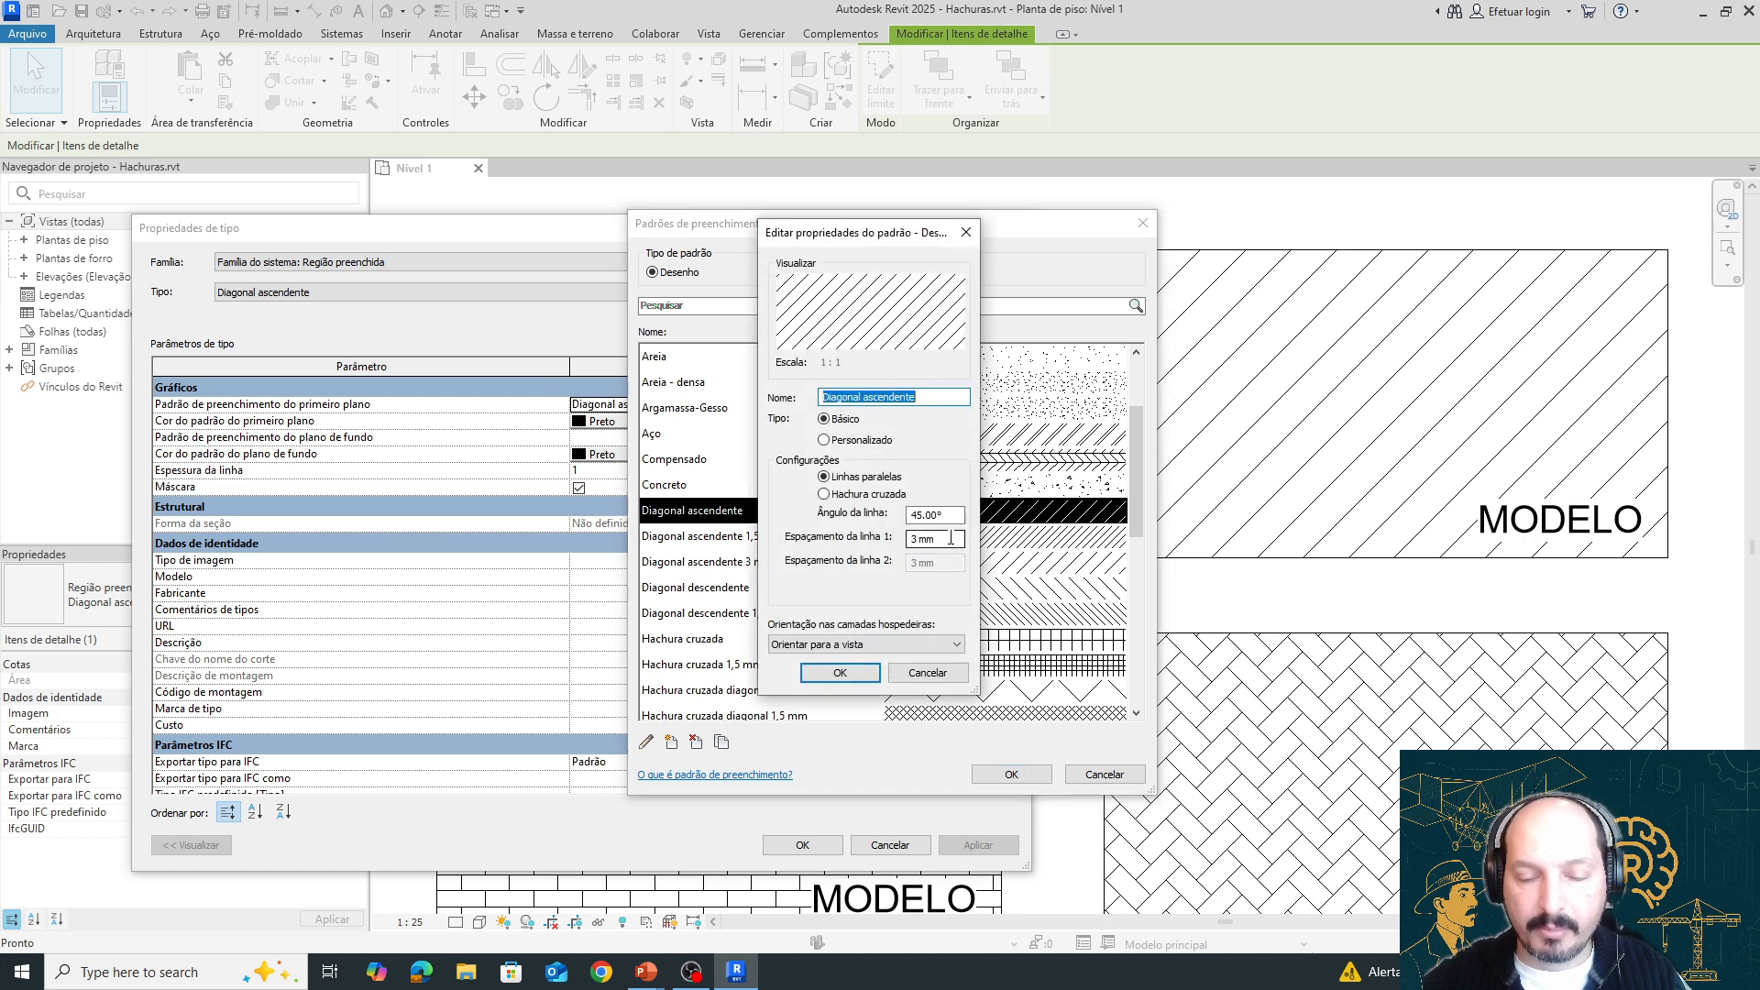
left_click_drag(951, 539, 895, 536)
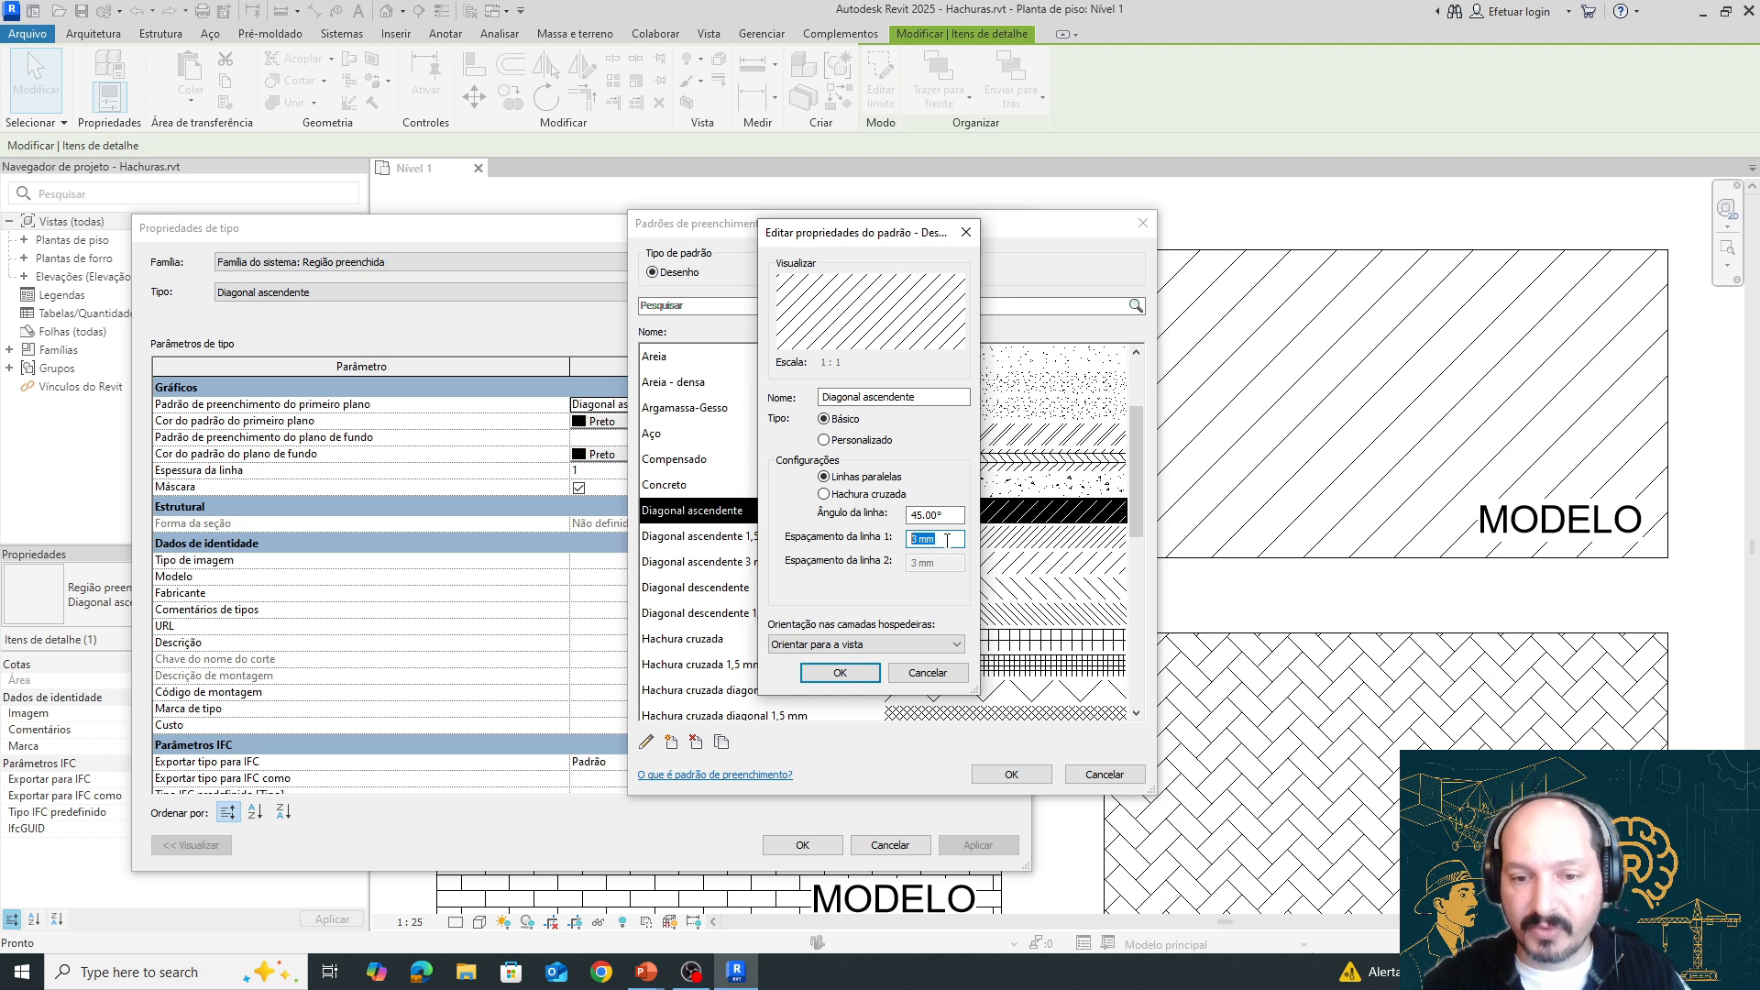
left_click_drag(948, 540, 905, 538)
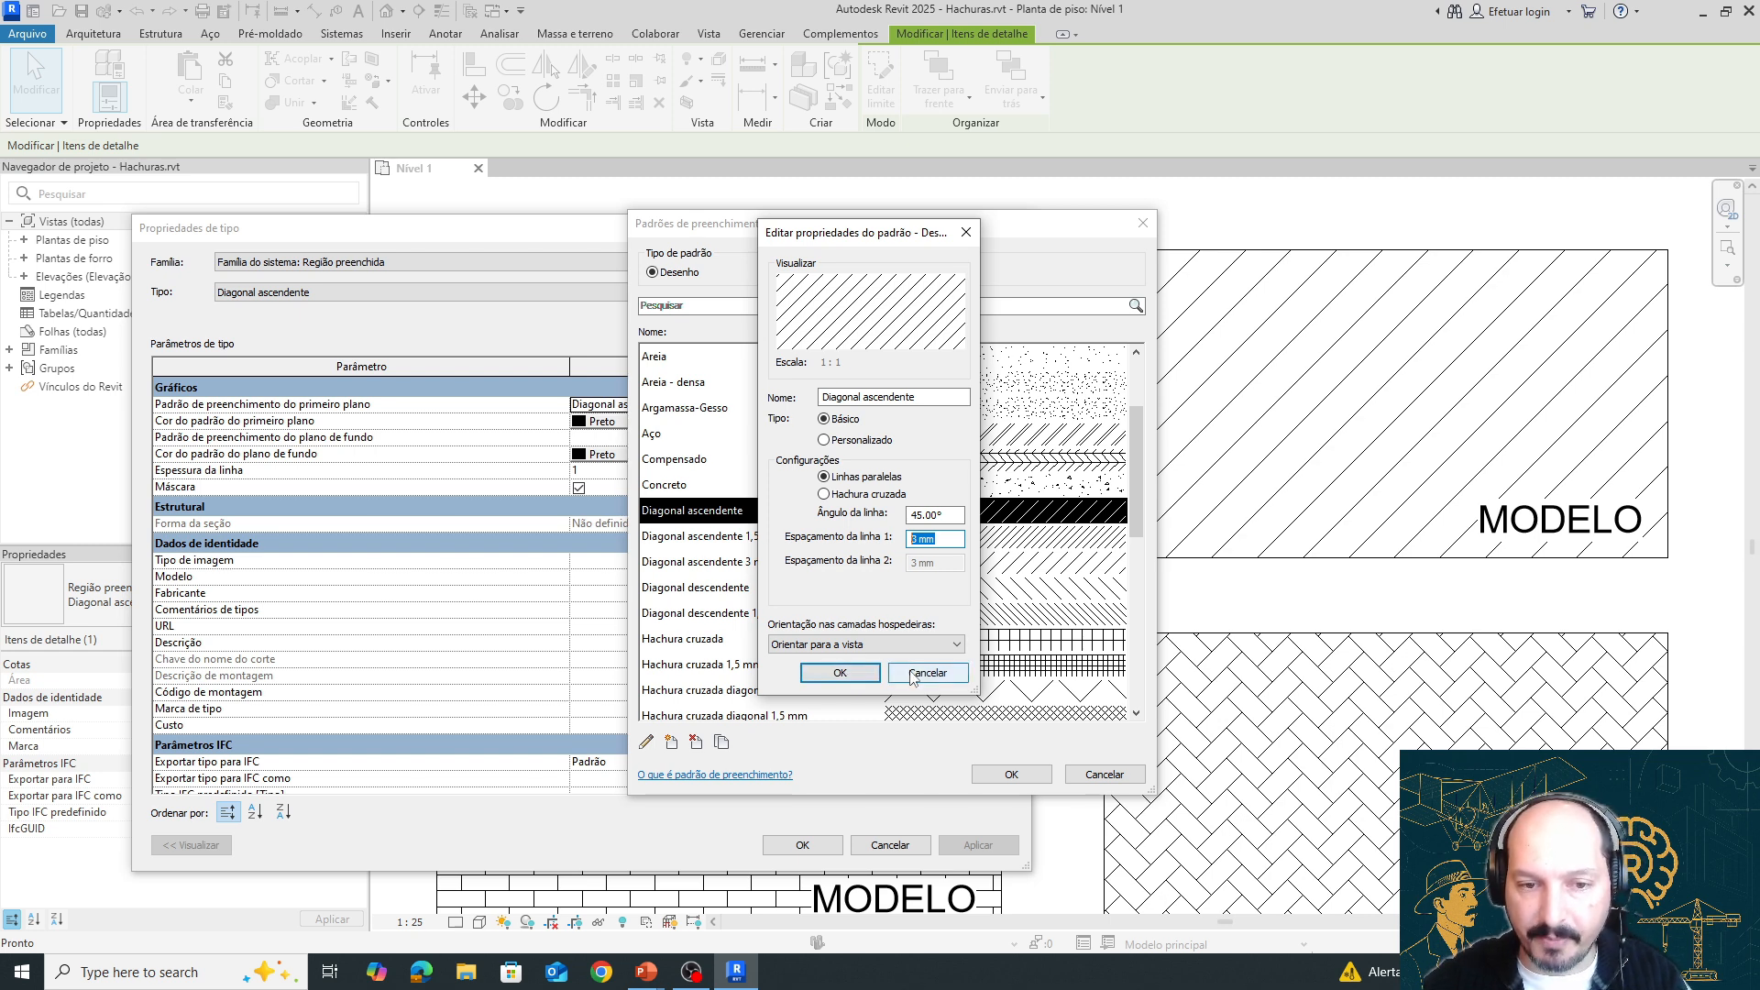
left_click(840, 673)
left_click(1012, 775)
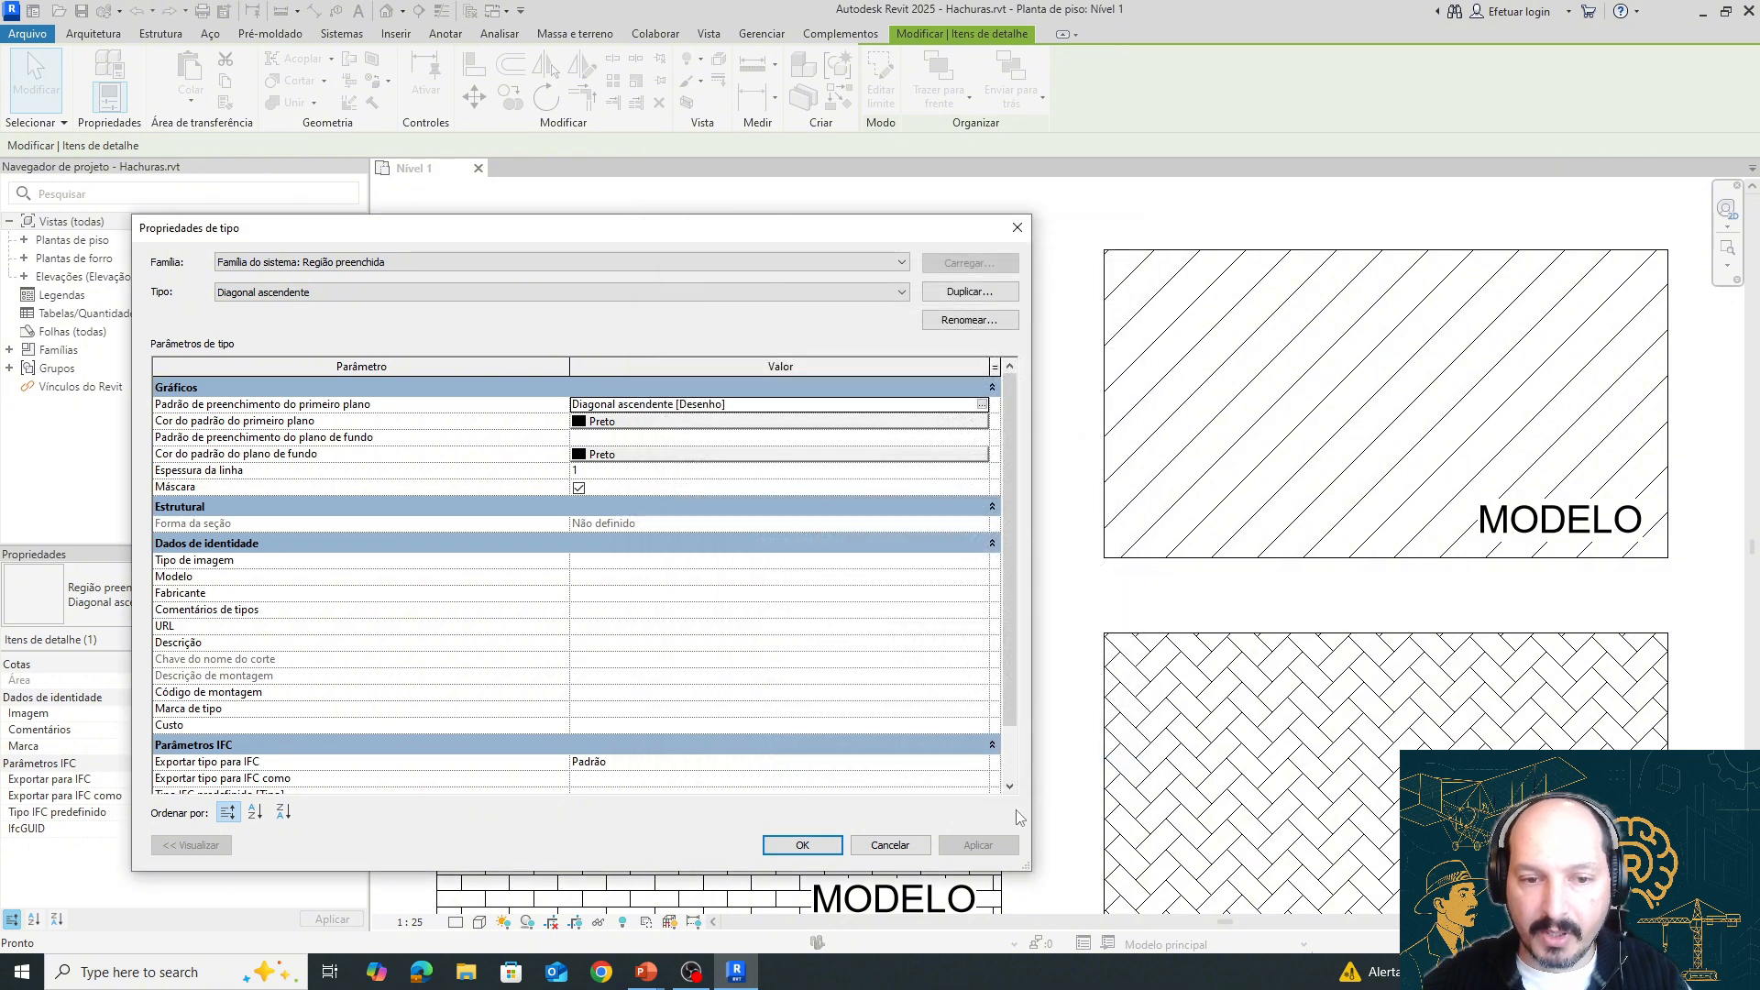
left_click(891, 847)
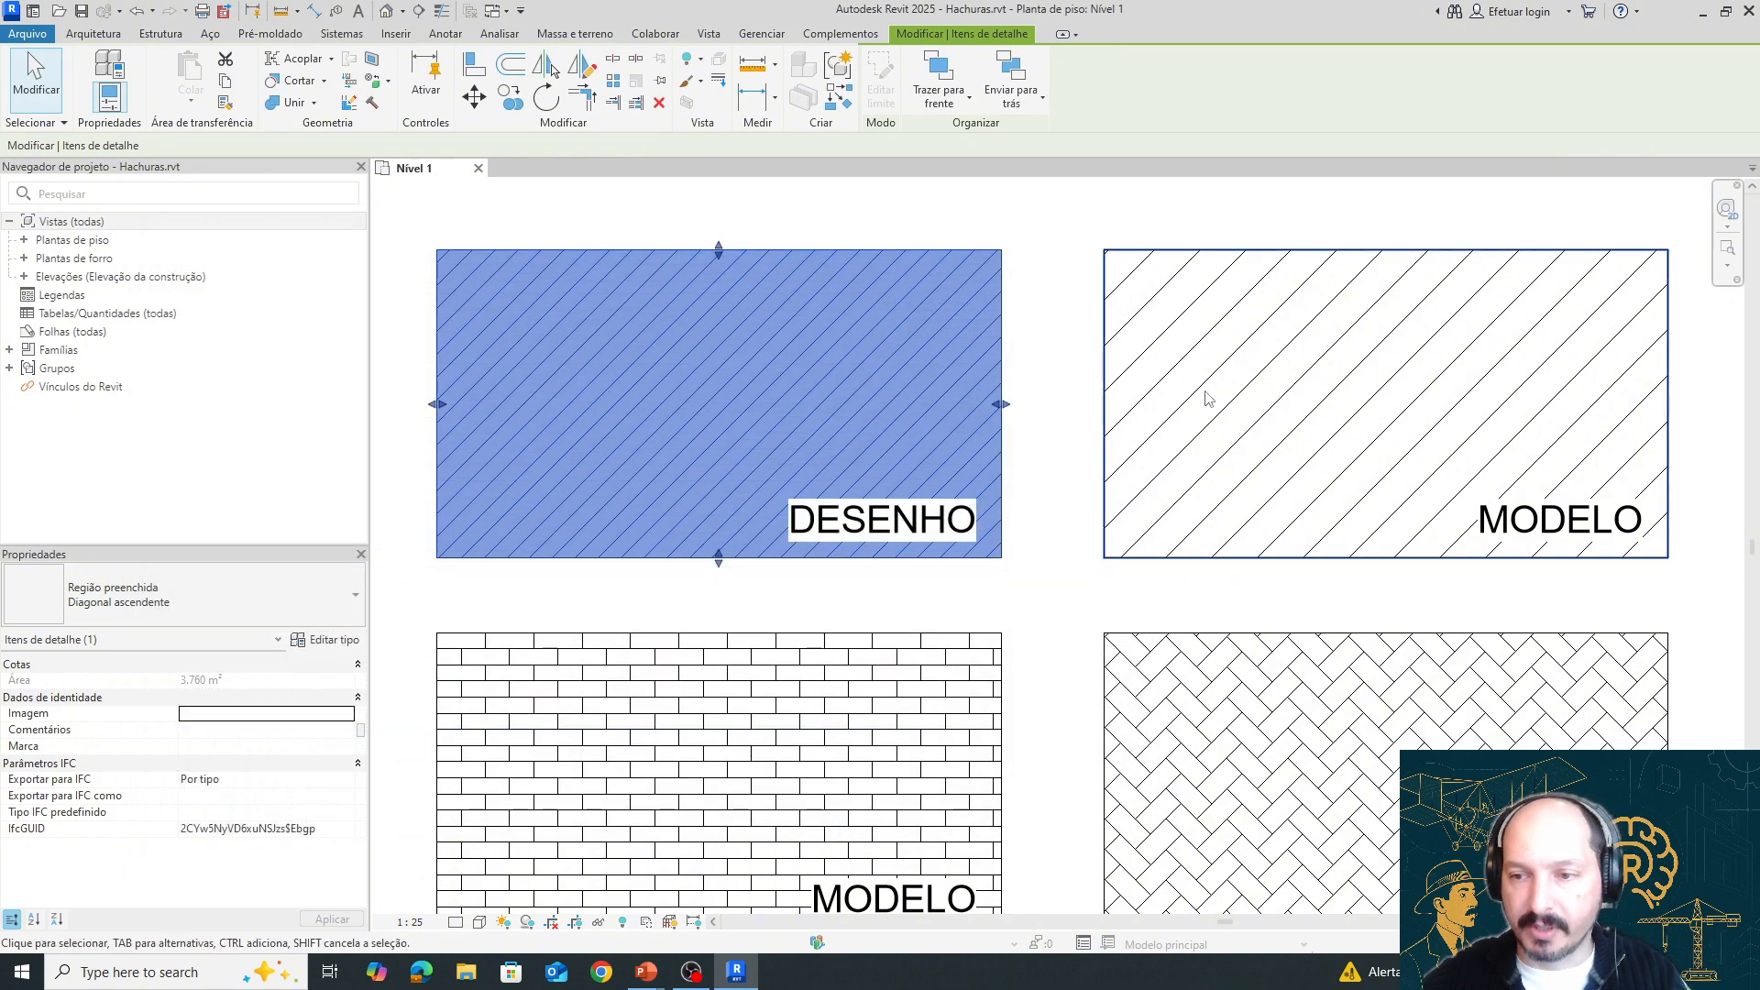
Examine the line angle and spacing settings of the model fill pattern used by the diagonal MODELO filled region's type
left_click(1195, 396)
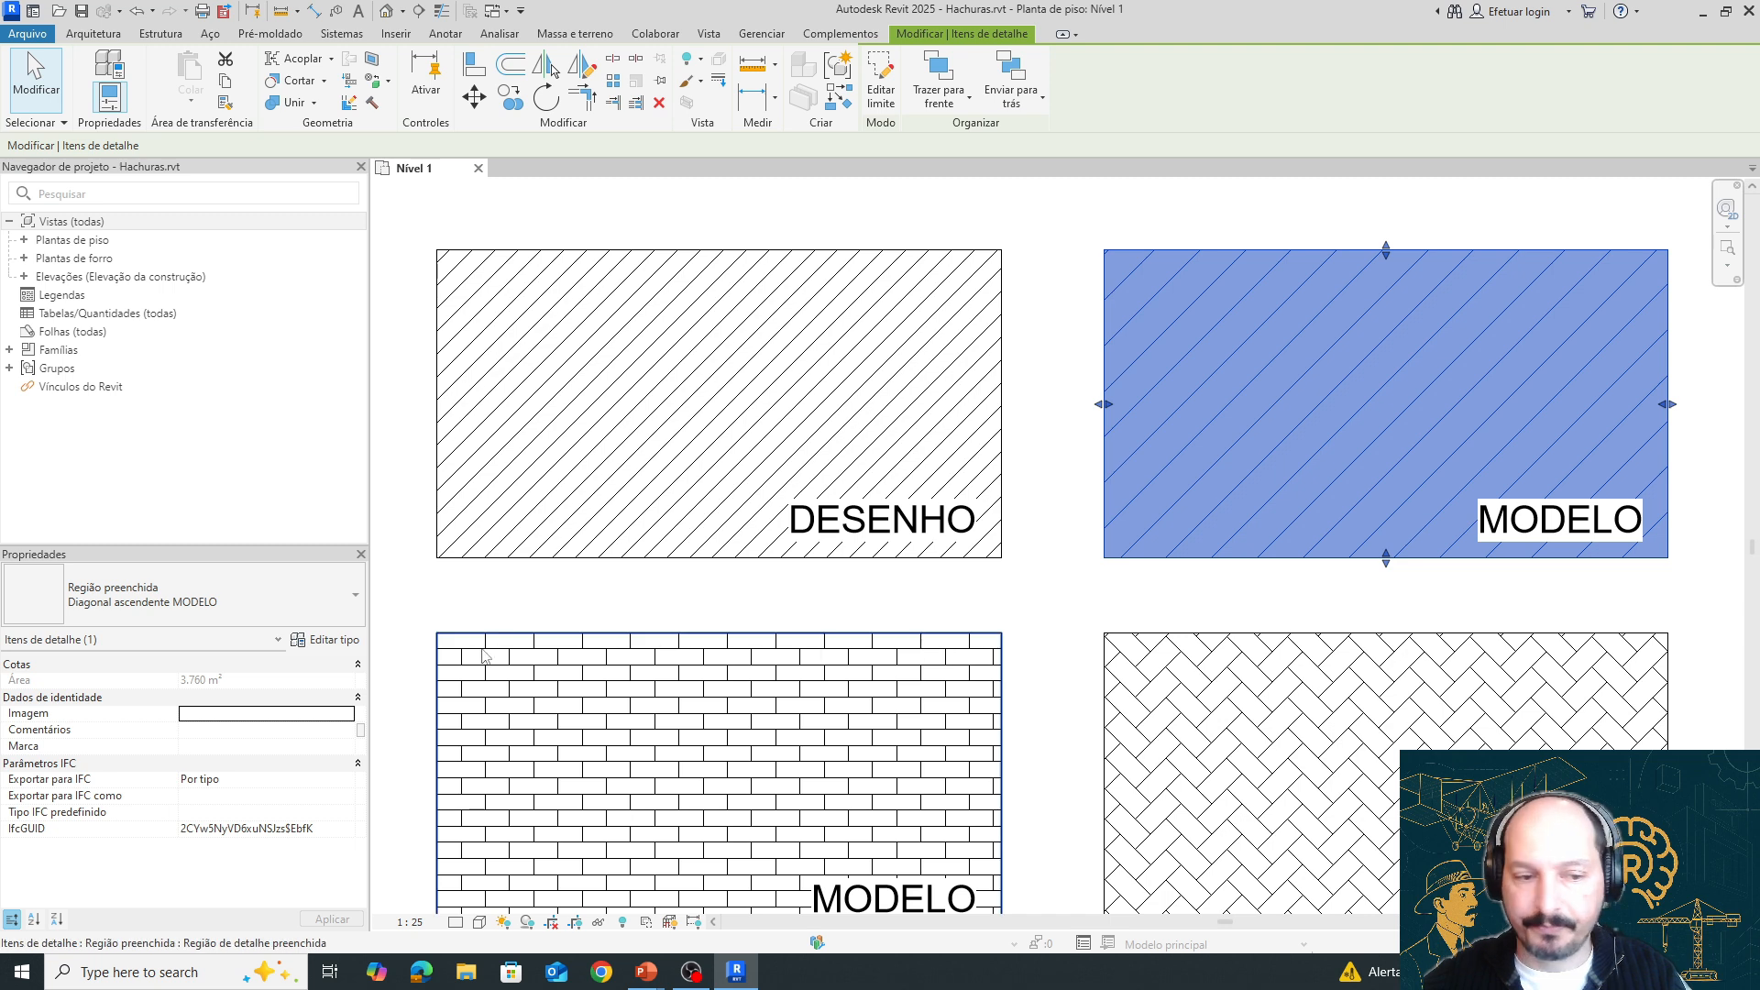
left_click(326, 639)
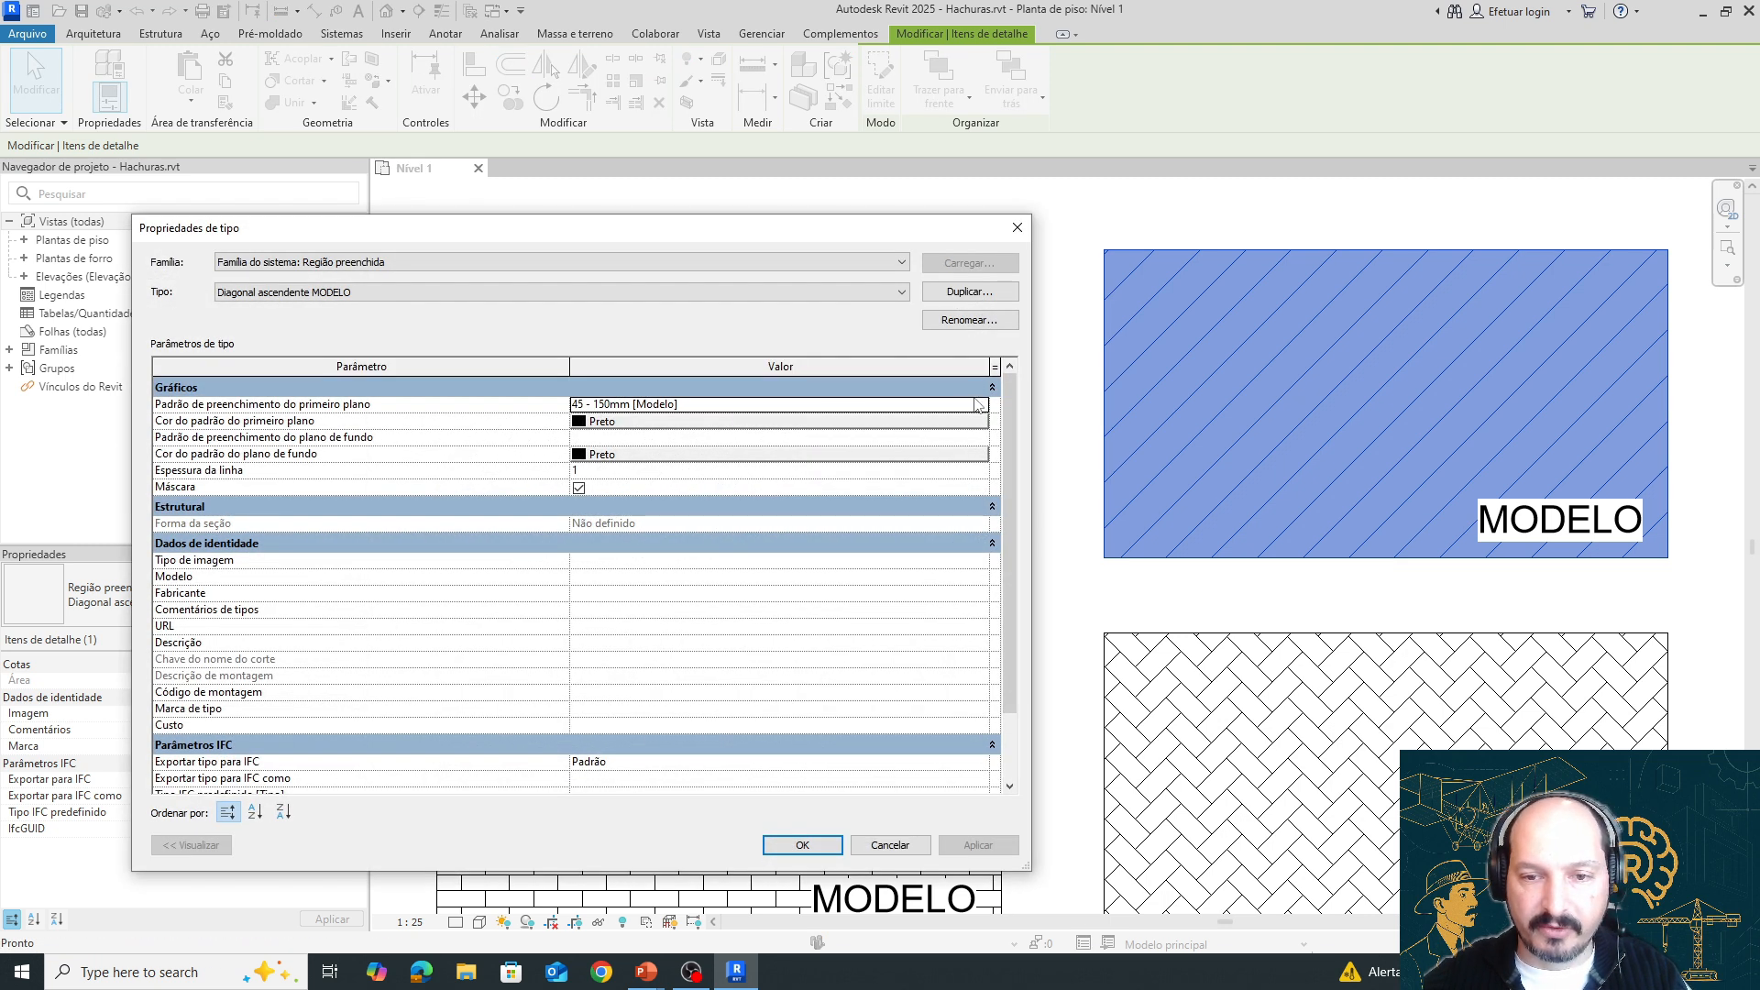
left_click(992, 406)
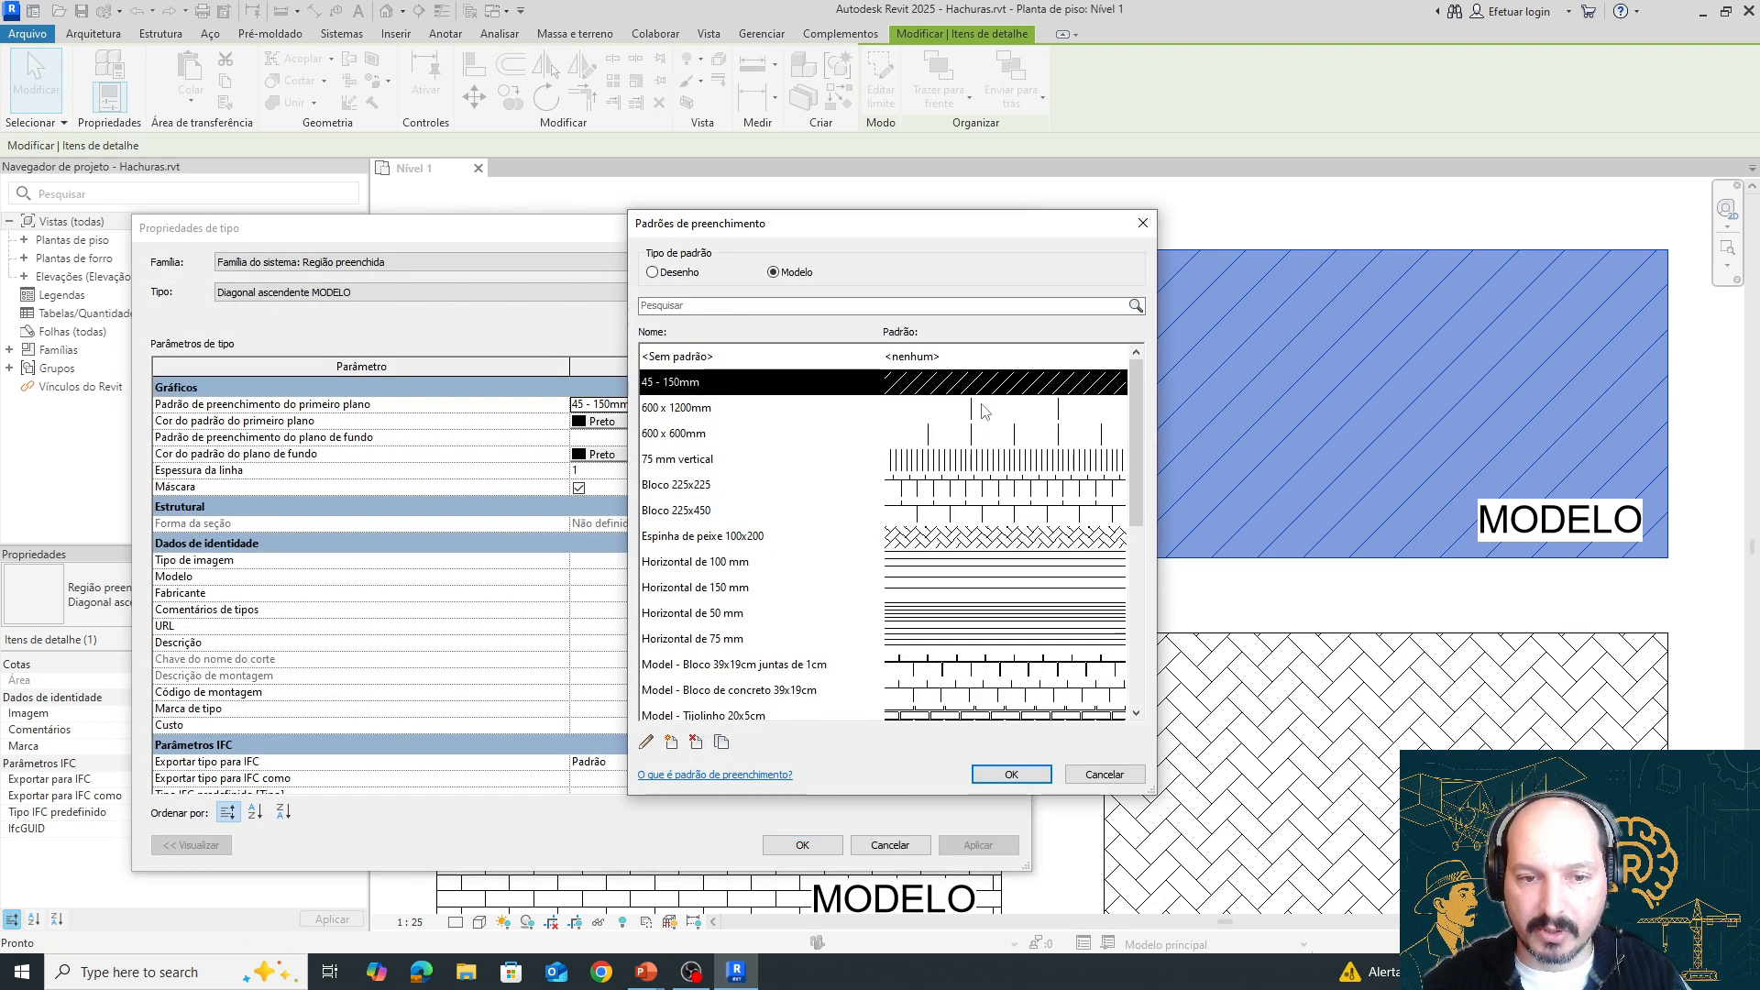
left_click(646, 741)
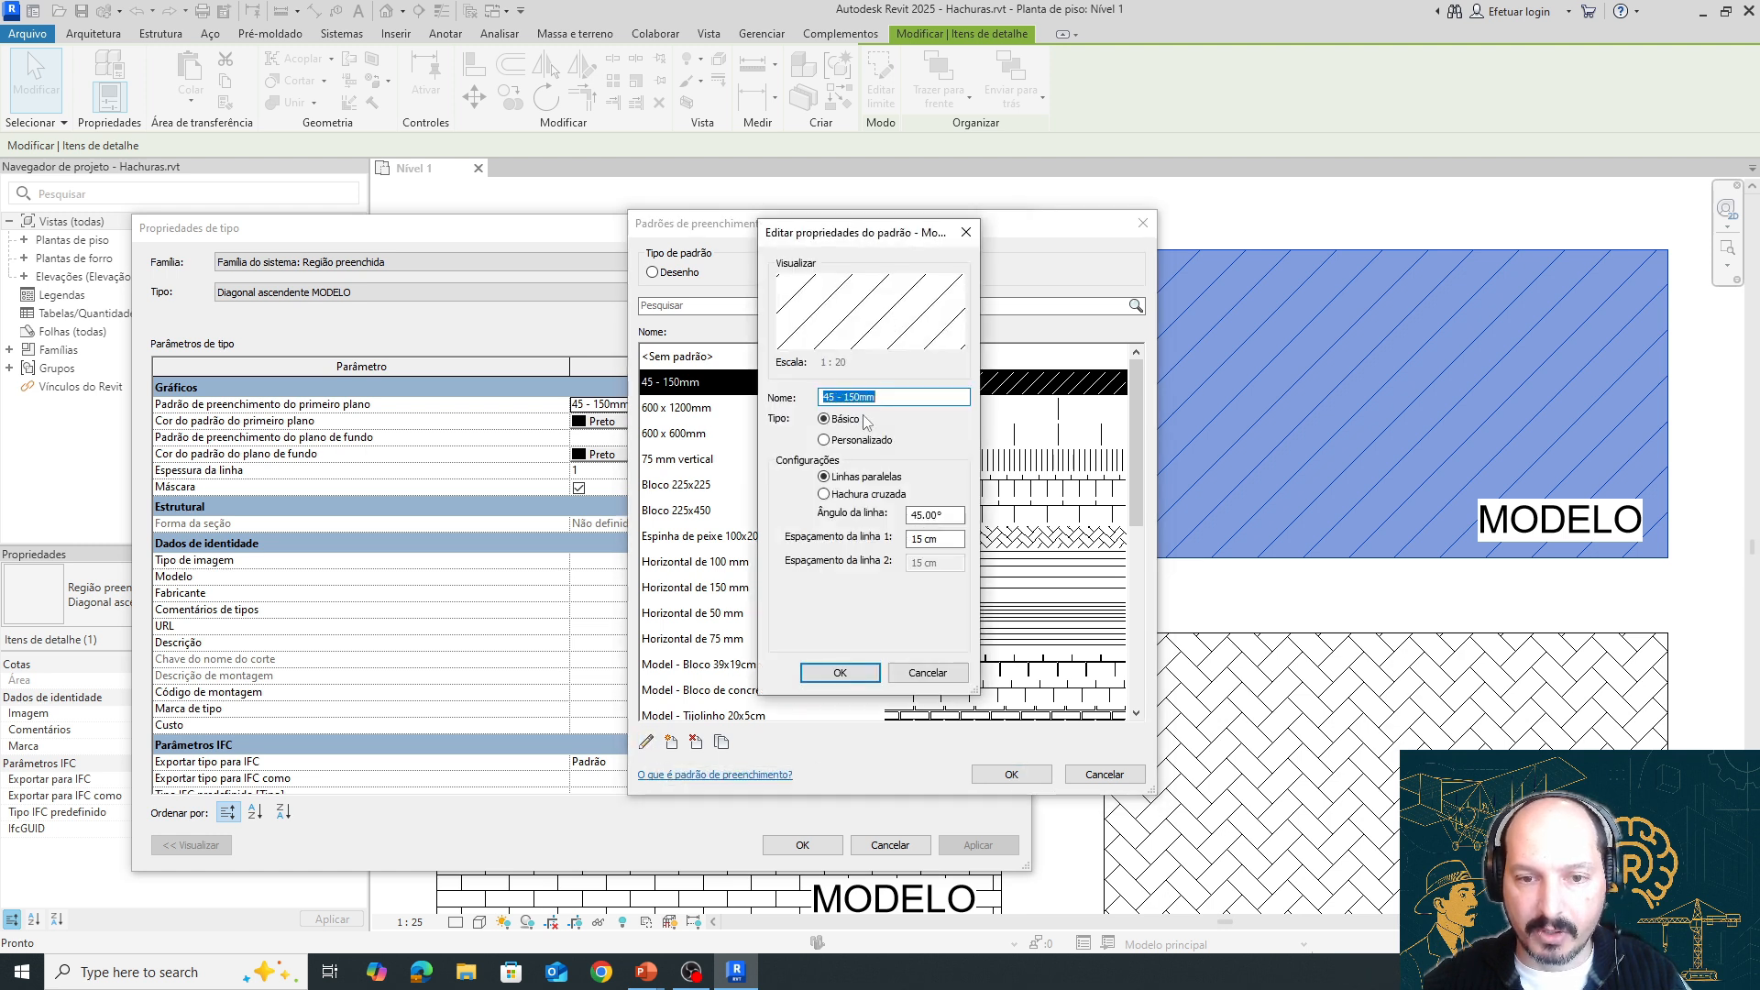
left_click(927, 539)
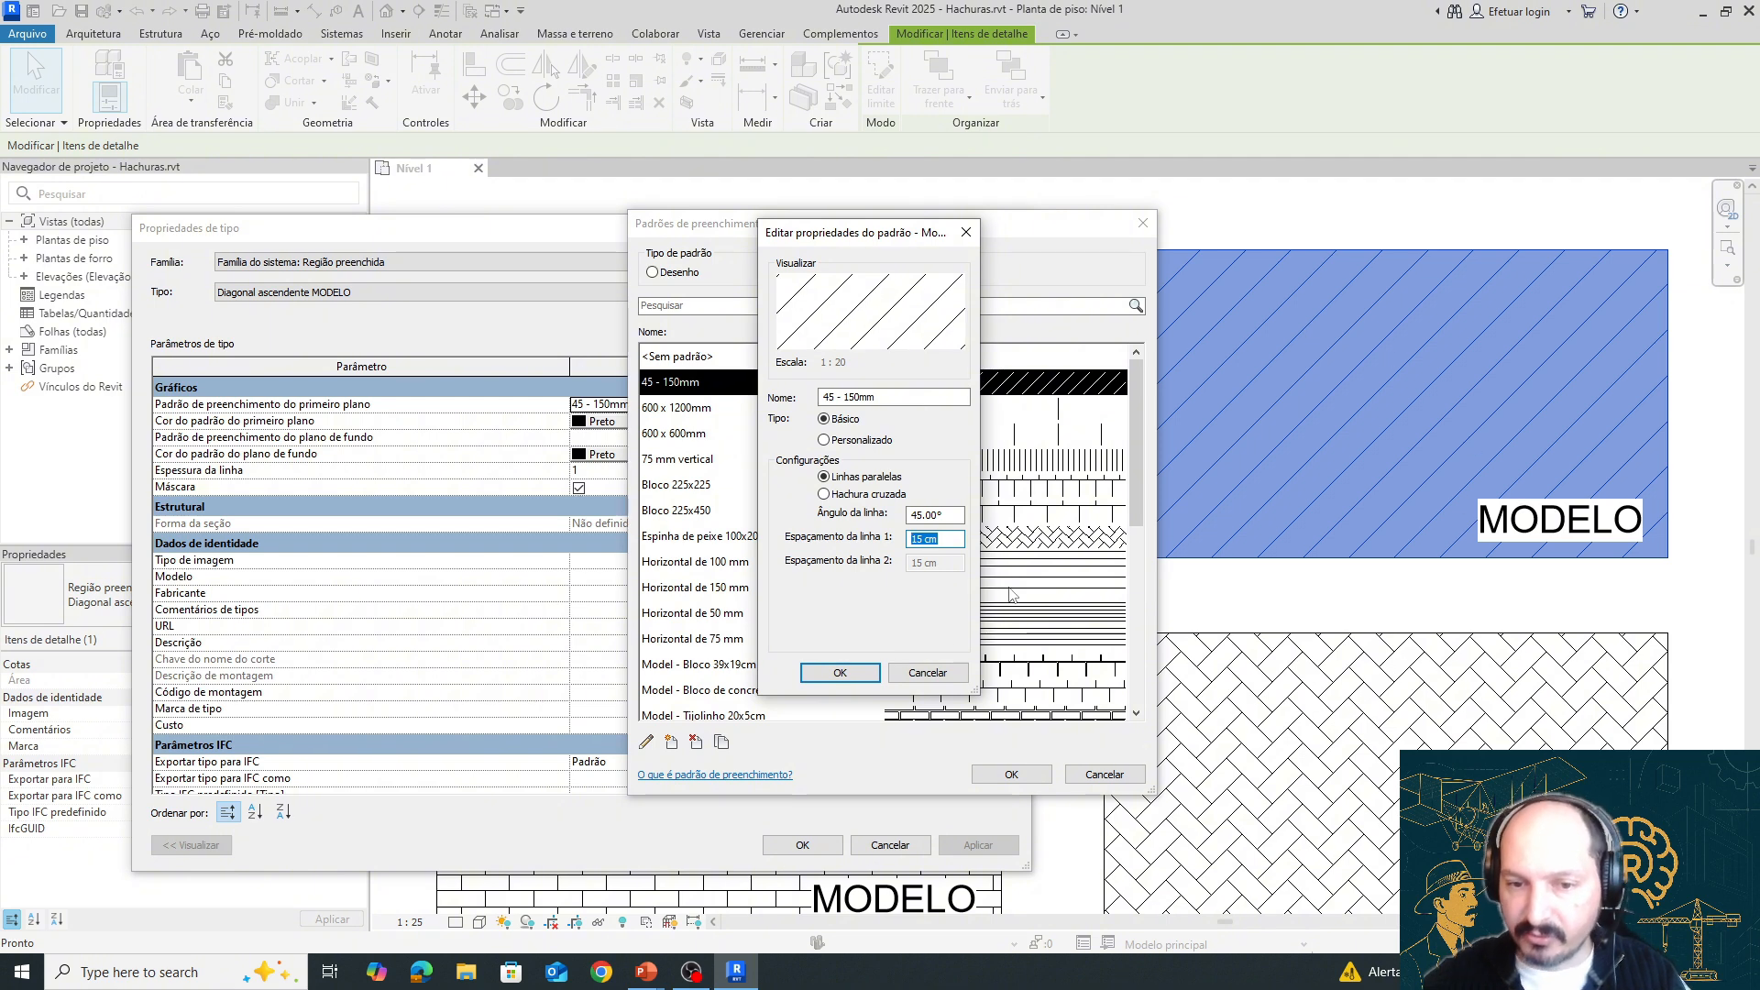
left_click(841, 674)
left_click(1011, 774)
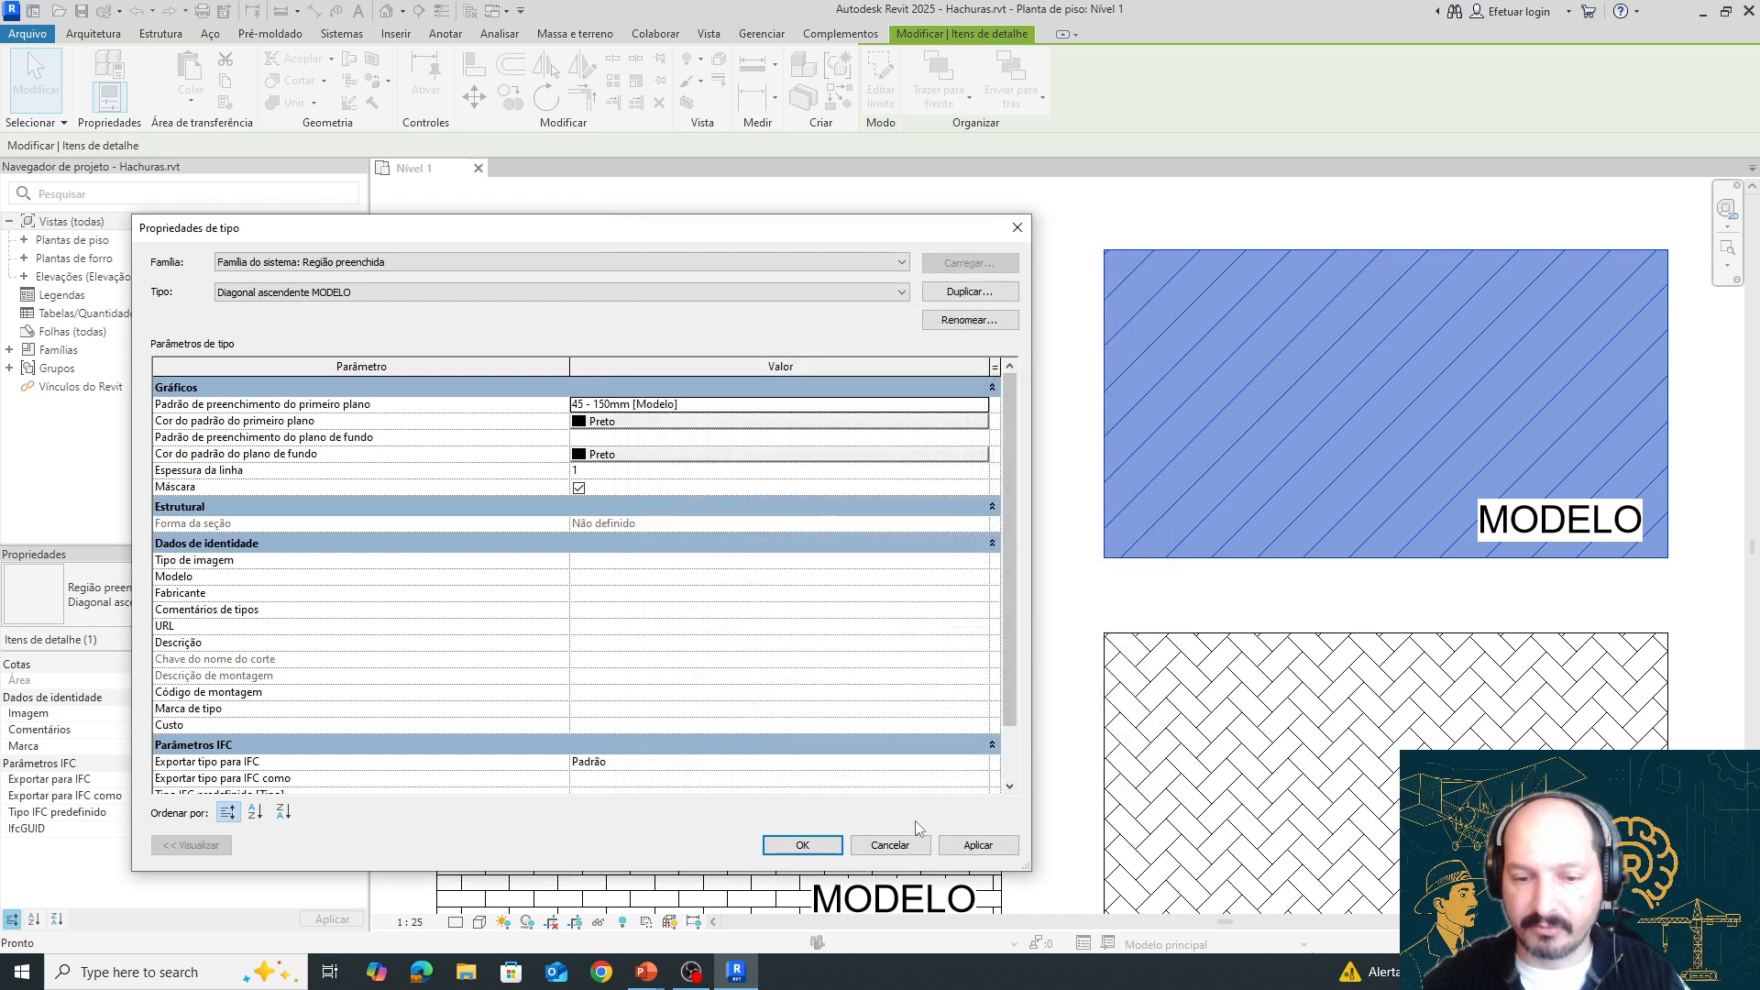
left_click(892, 845)
left_click(1067, 614)
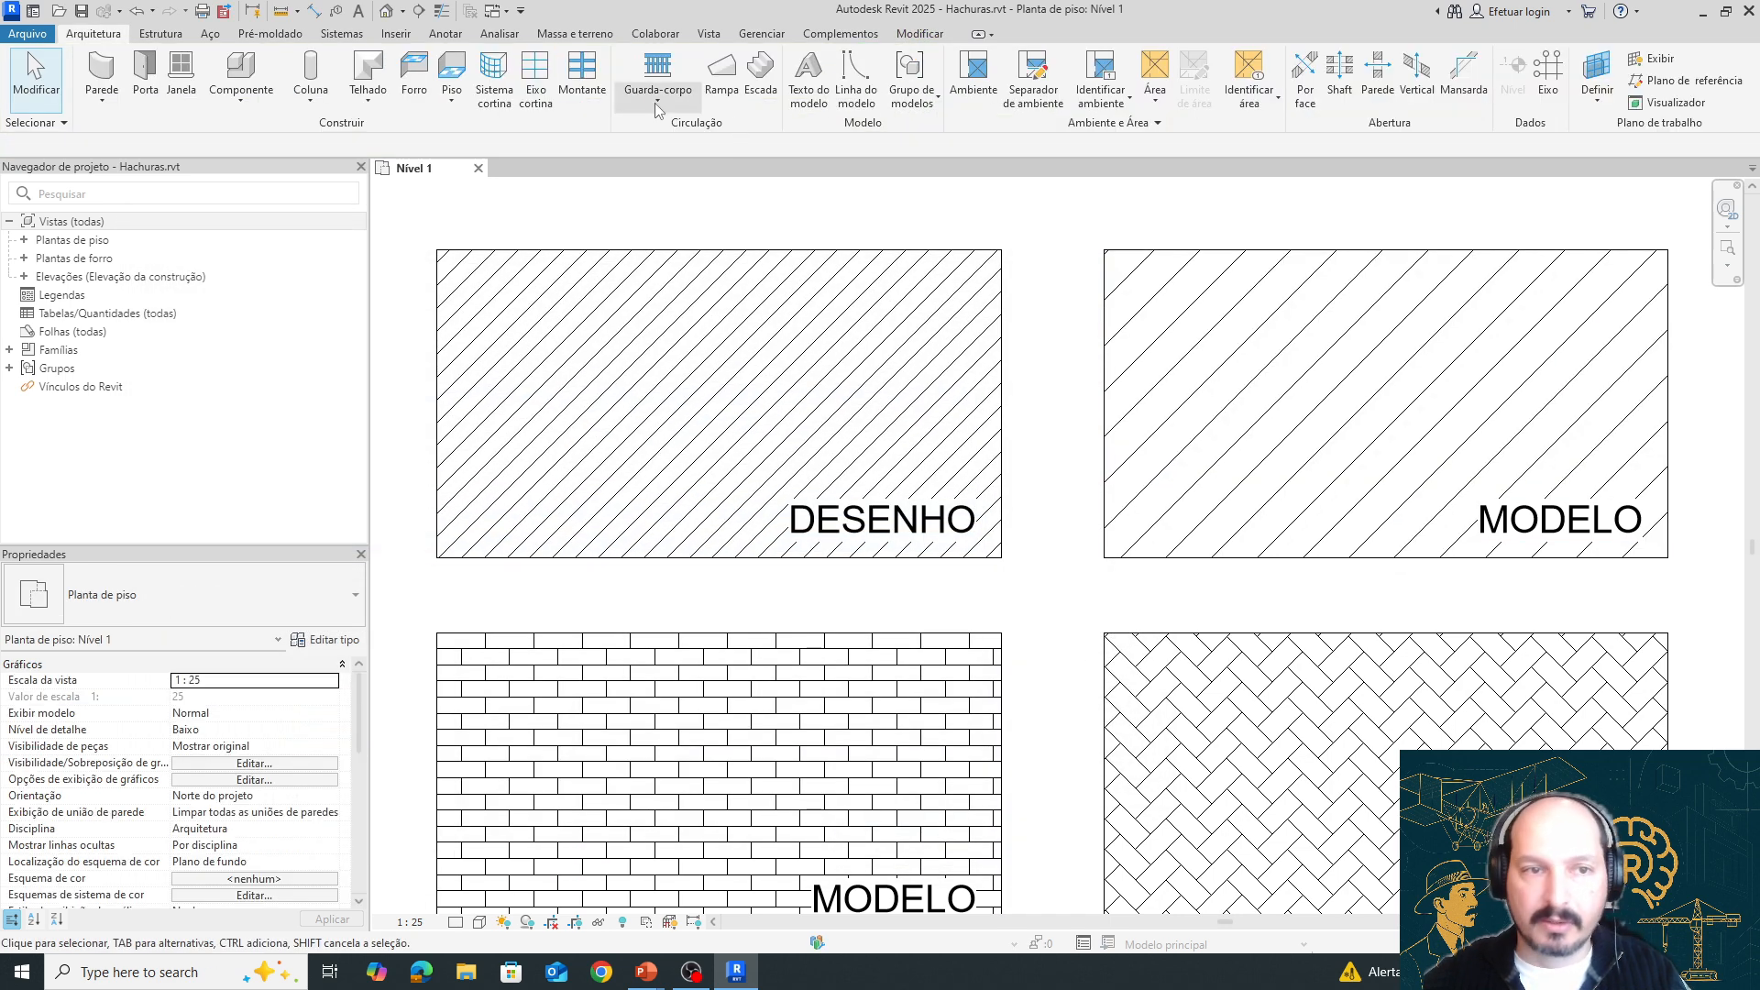
Place an aligned dimension between two adjacent hatch lines in the diagonal MODELO region
left_click(315, 10)
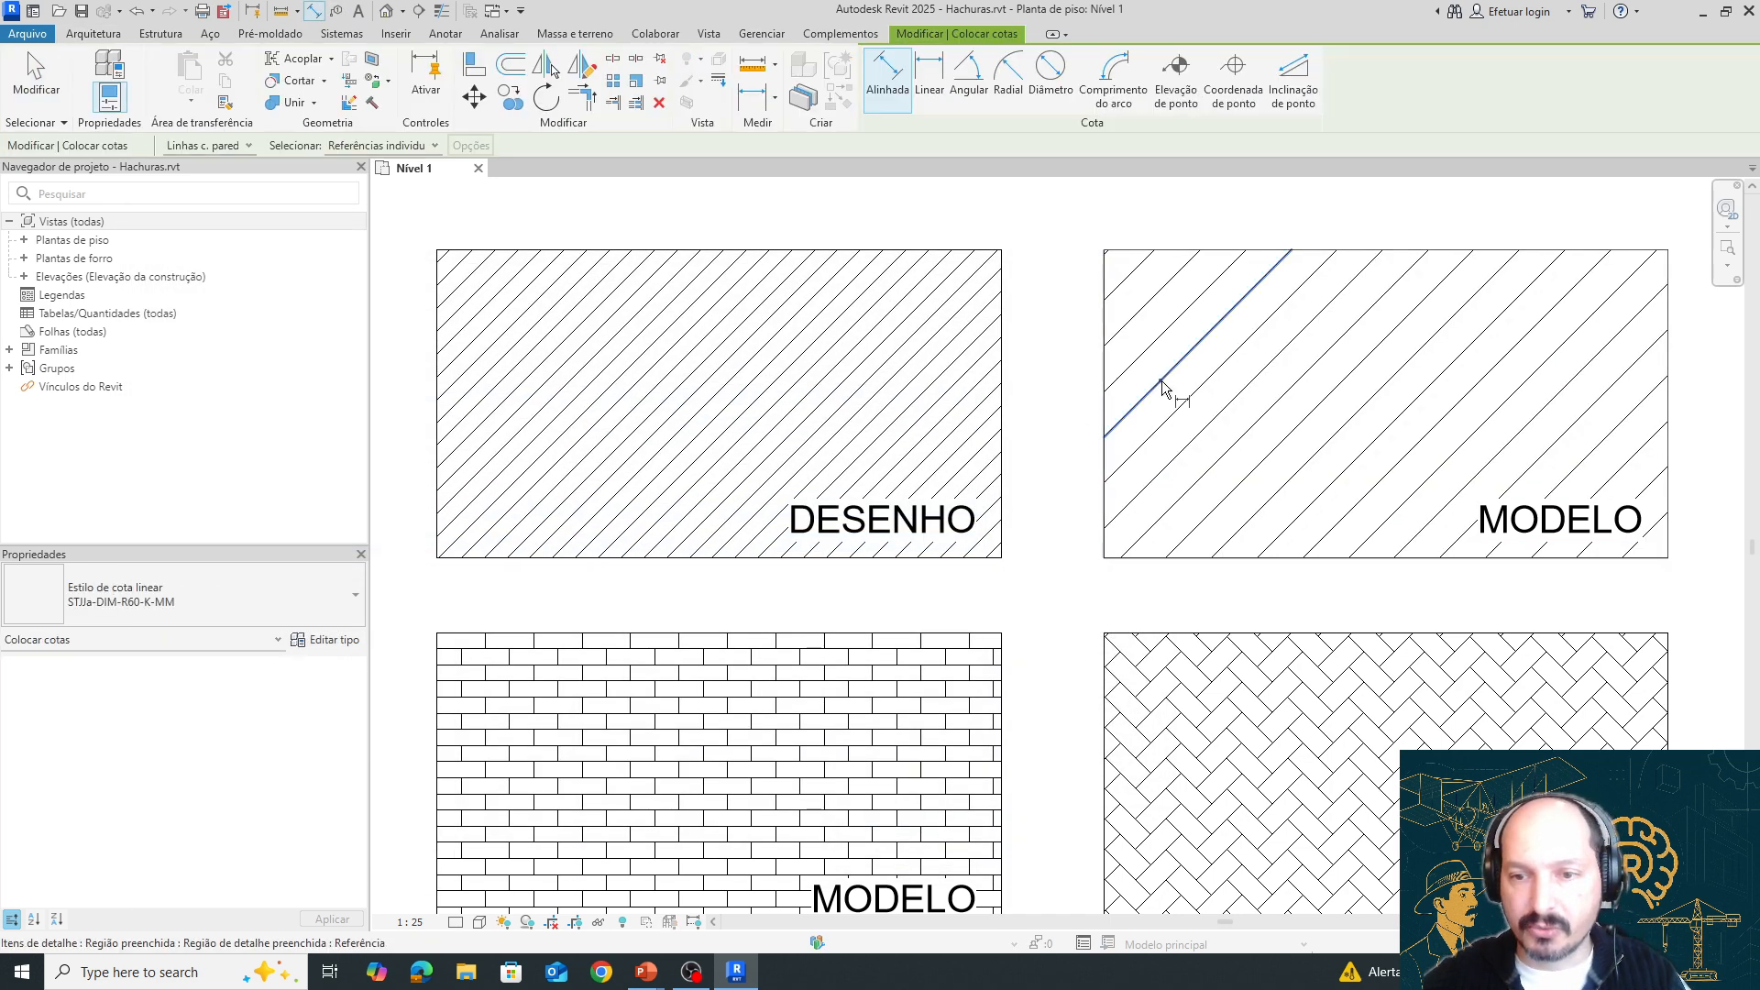
left_click(1163, 381)
left_click(1179, 412)
scroll(1174, 396, "up", 5)
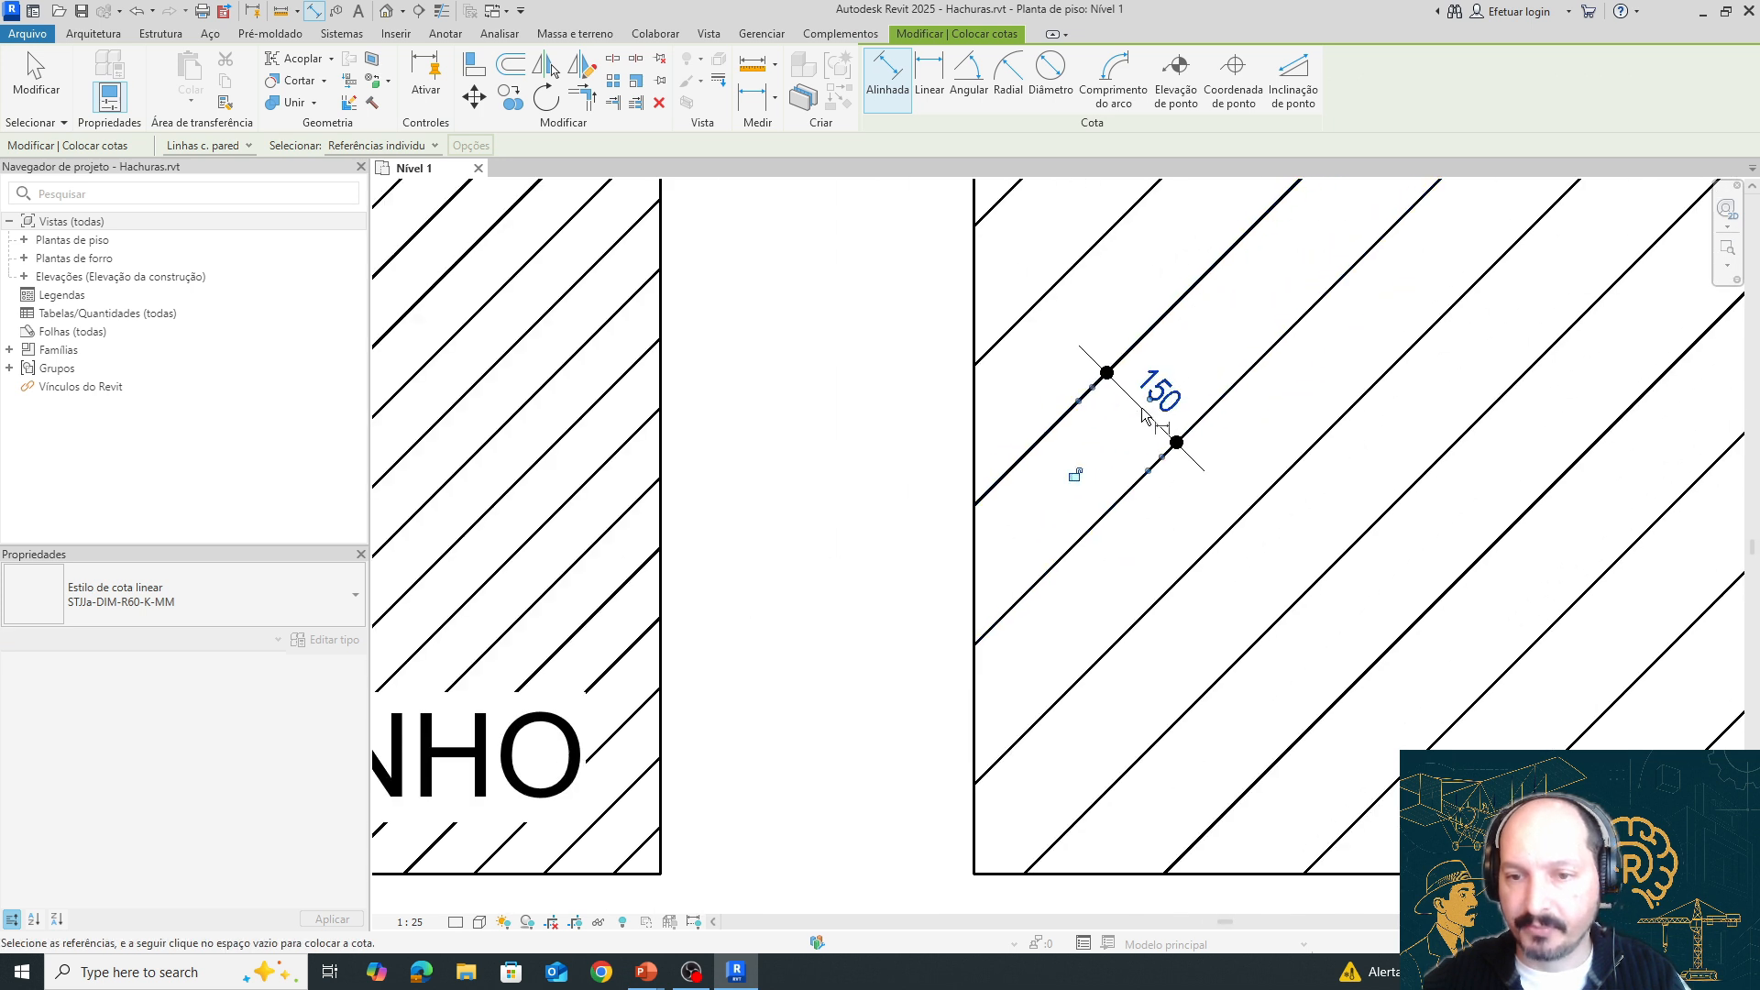
key("Escape")
key("Escape")
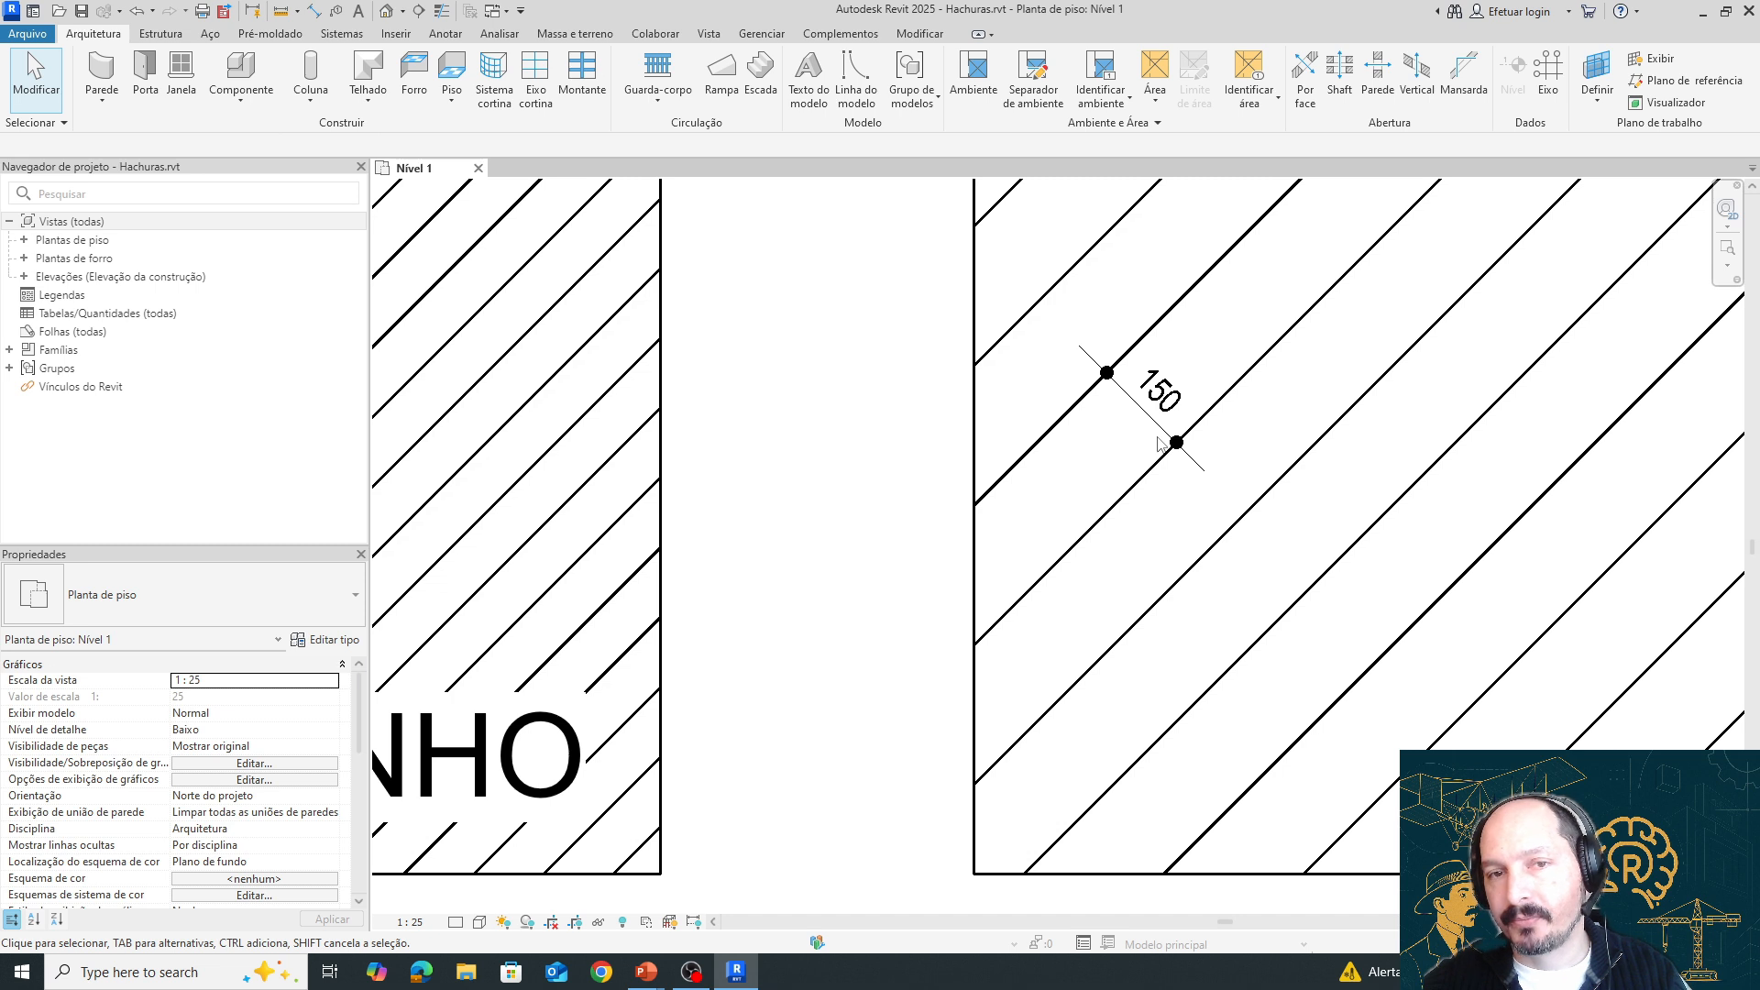
Add a second aligned dimension between the same two MODELO hatch lines using the Diagonal - 2,5 mm Arial style
left_click(315, 10)
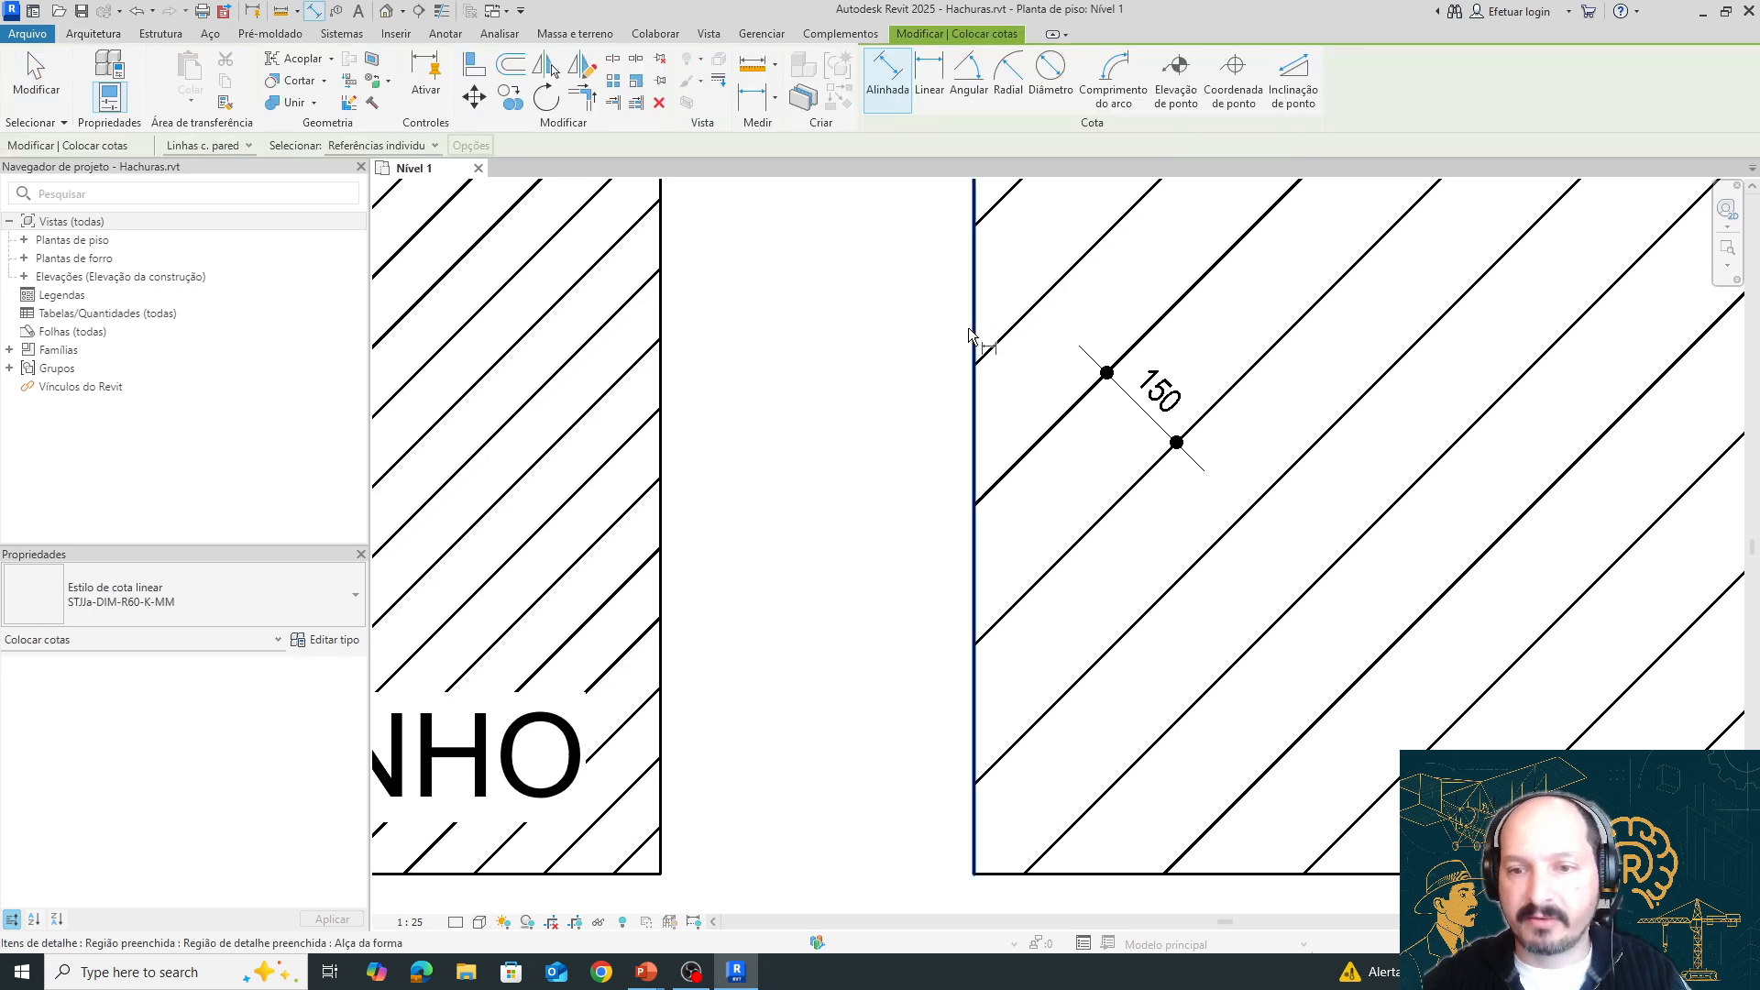
left_click(154, 601)
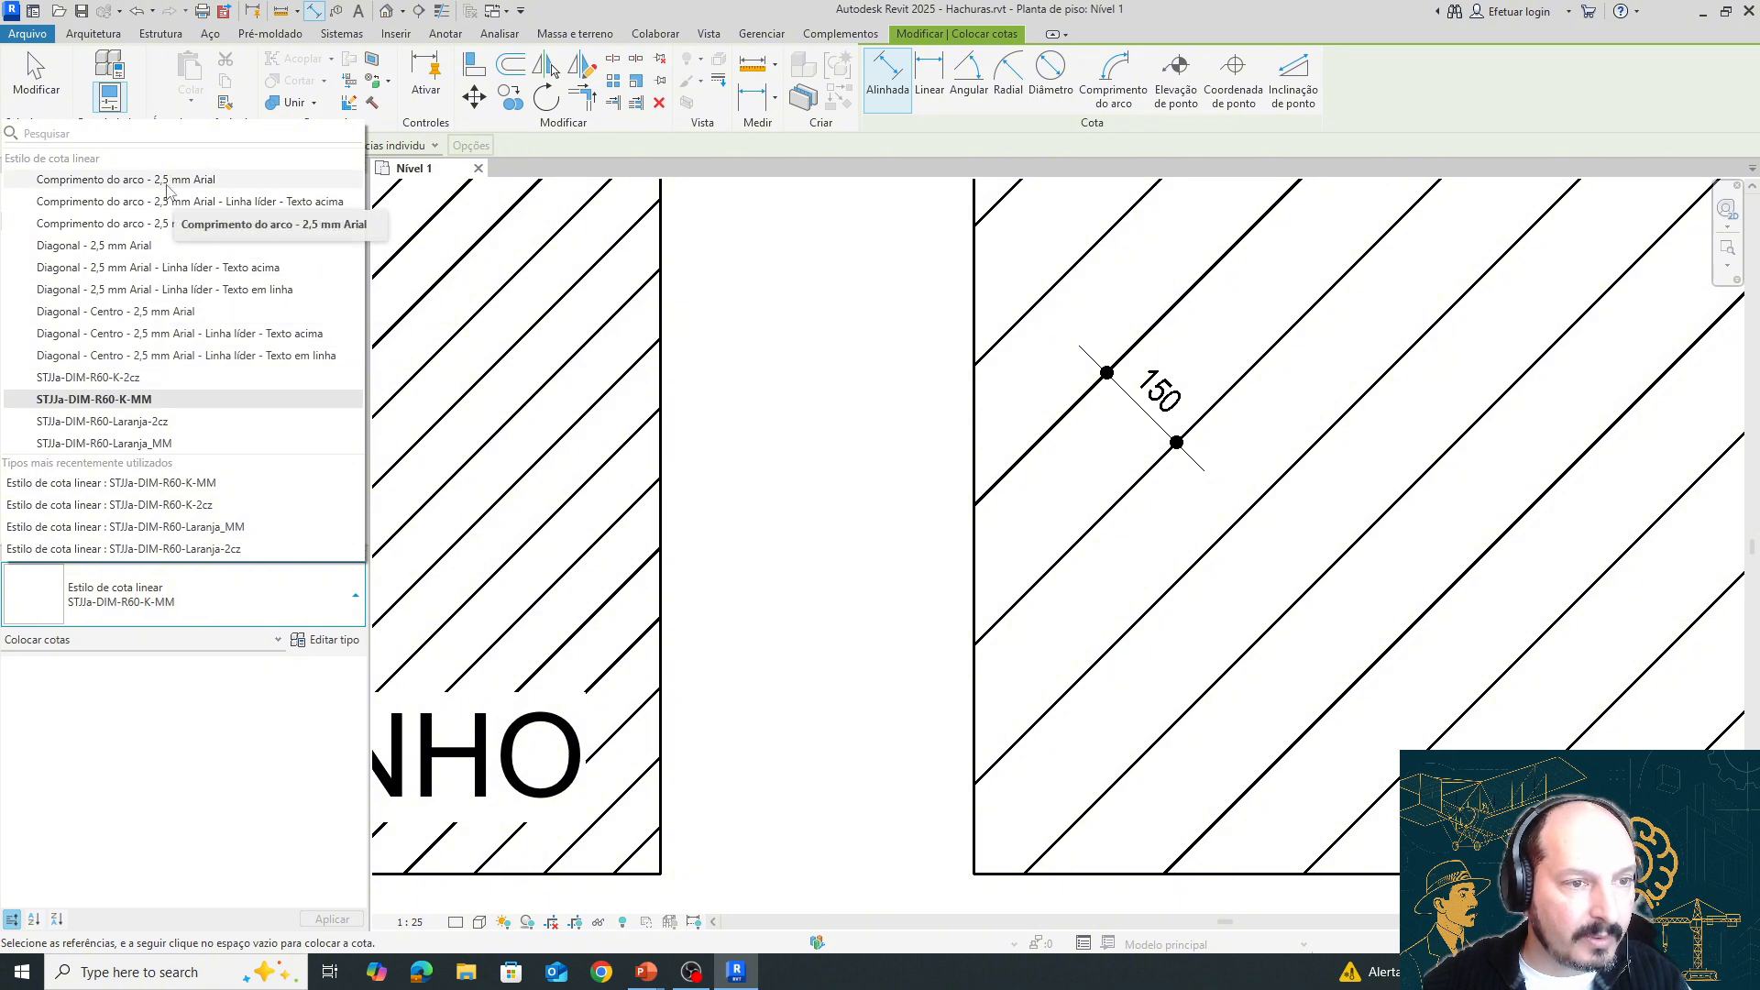
left_click(149, 246)
left_click(1186, 288)
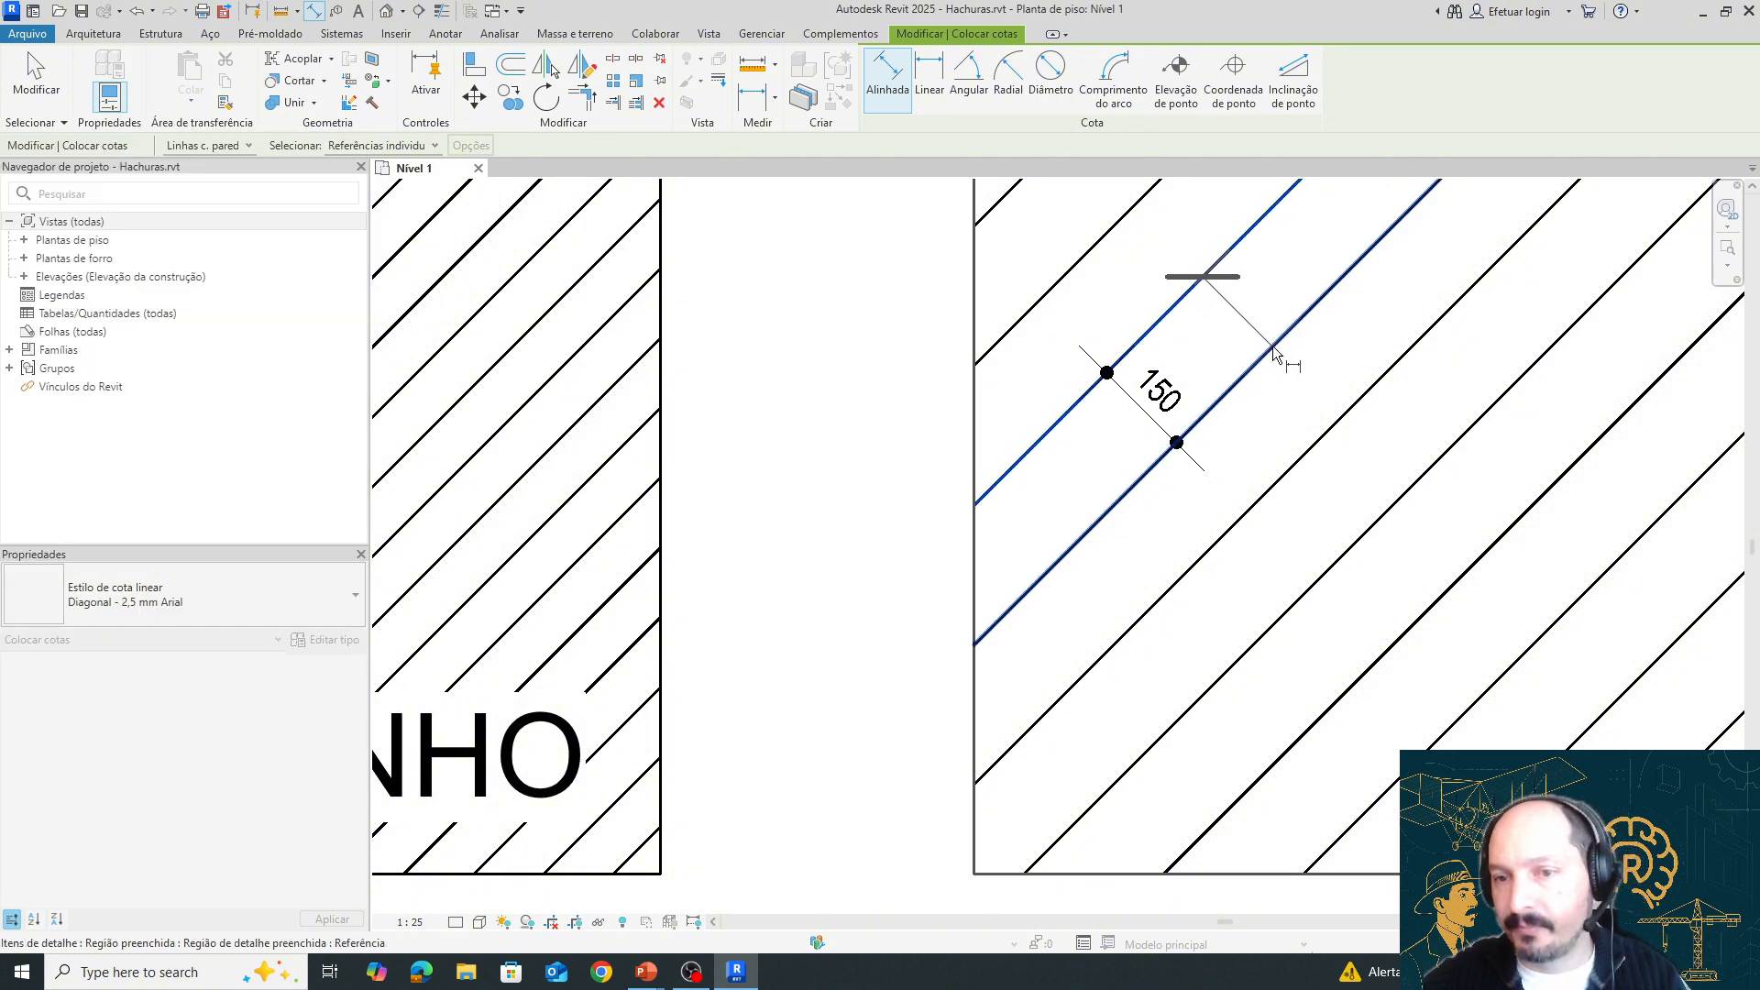
left_click(1273, 353)
left_click(1267, 351)
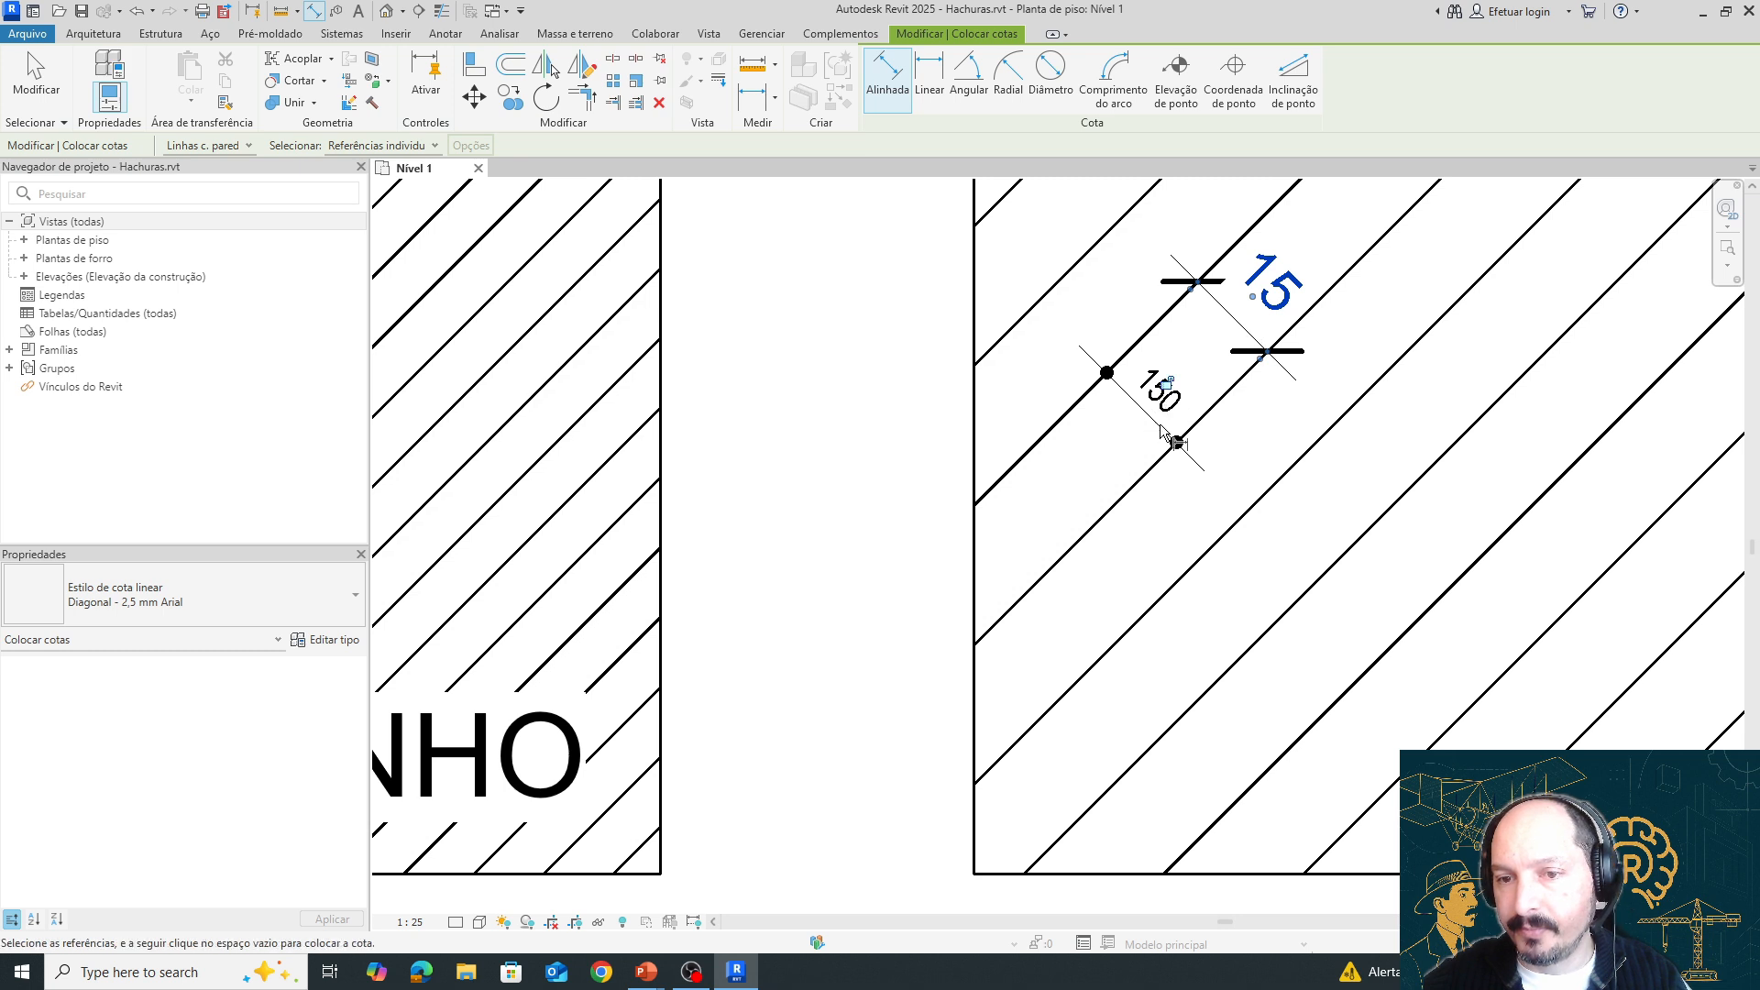
left_click(37, 80)
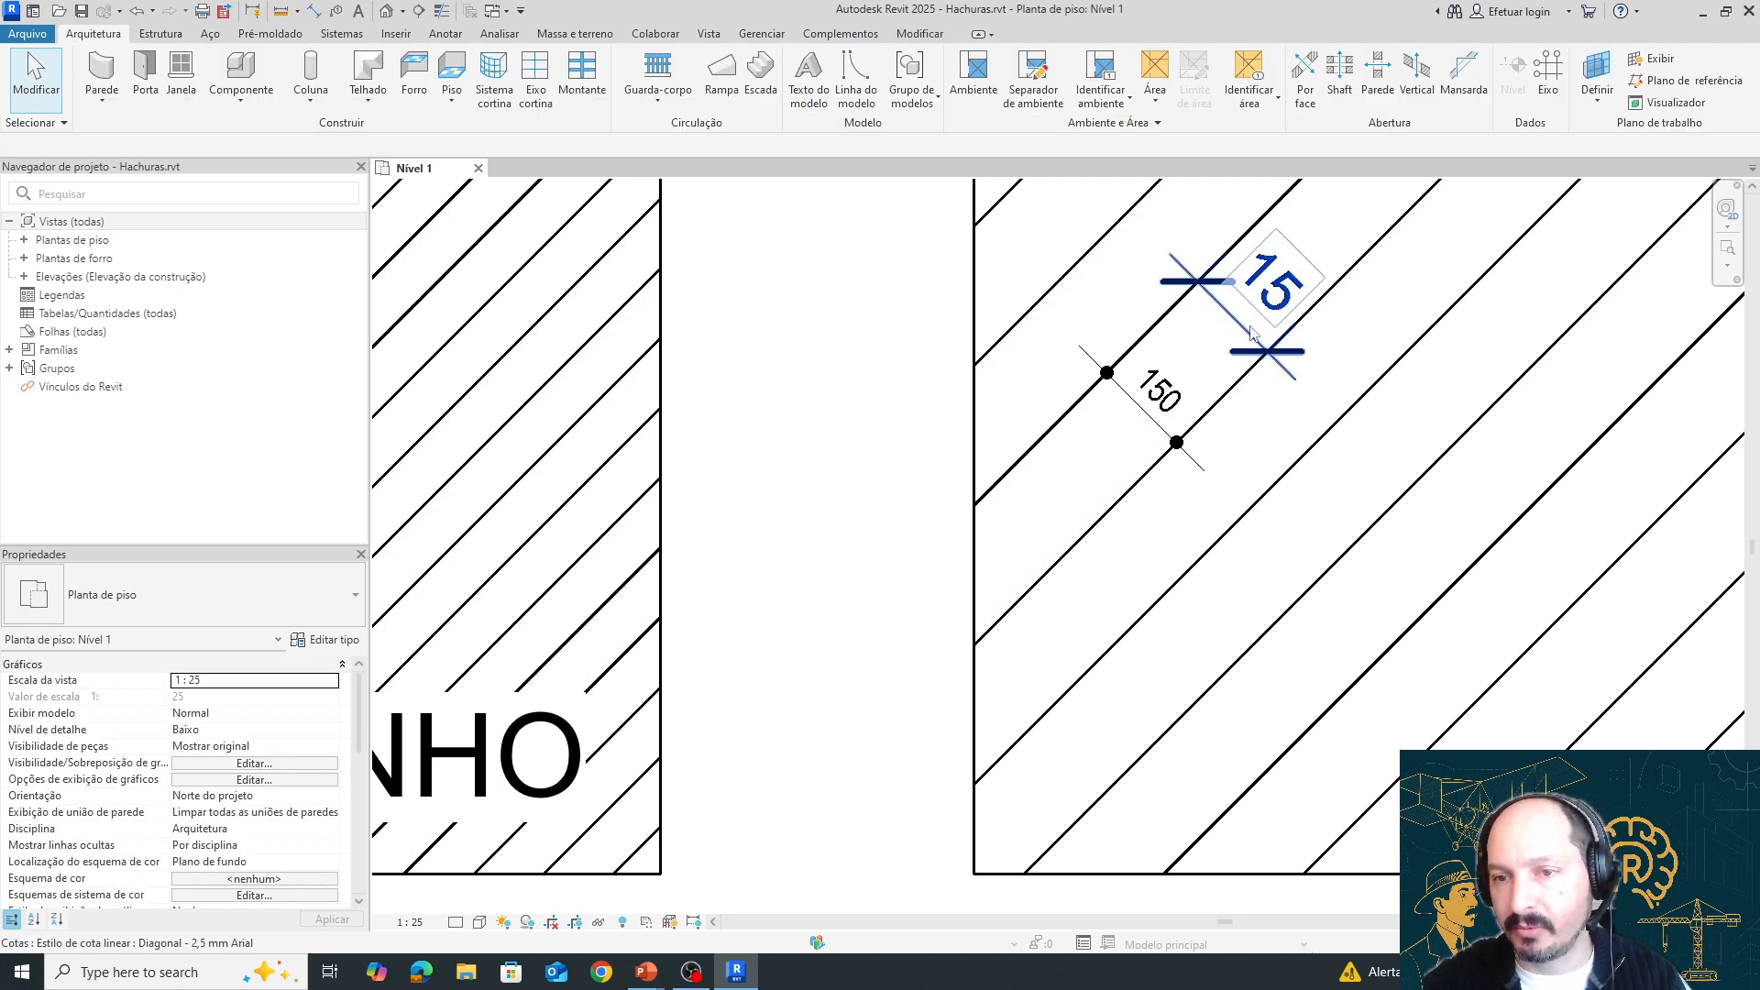
left_click(1286, 273)
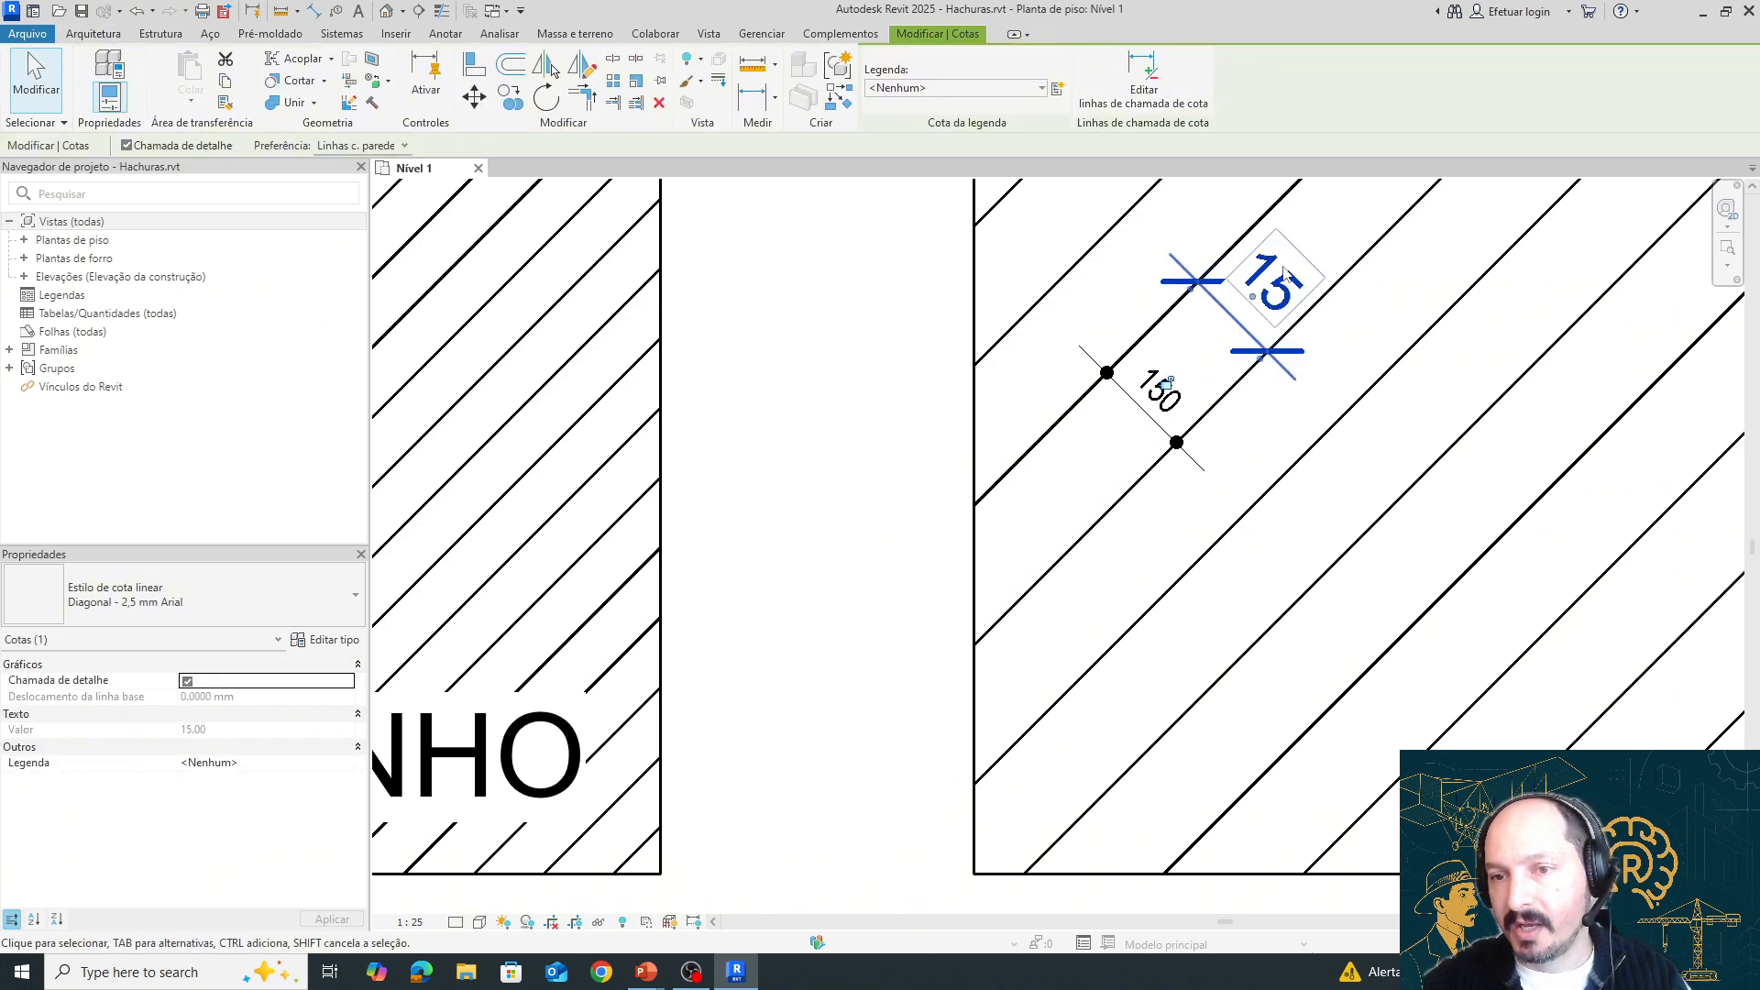
left_click(1298, 376)
left_click(1297, 378)
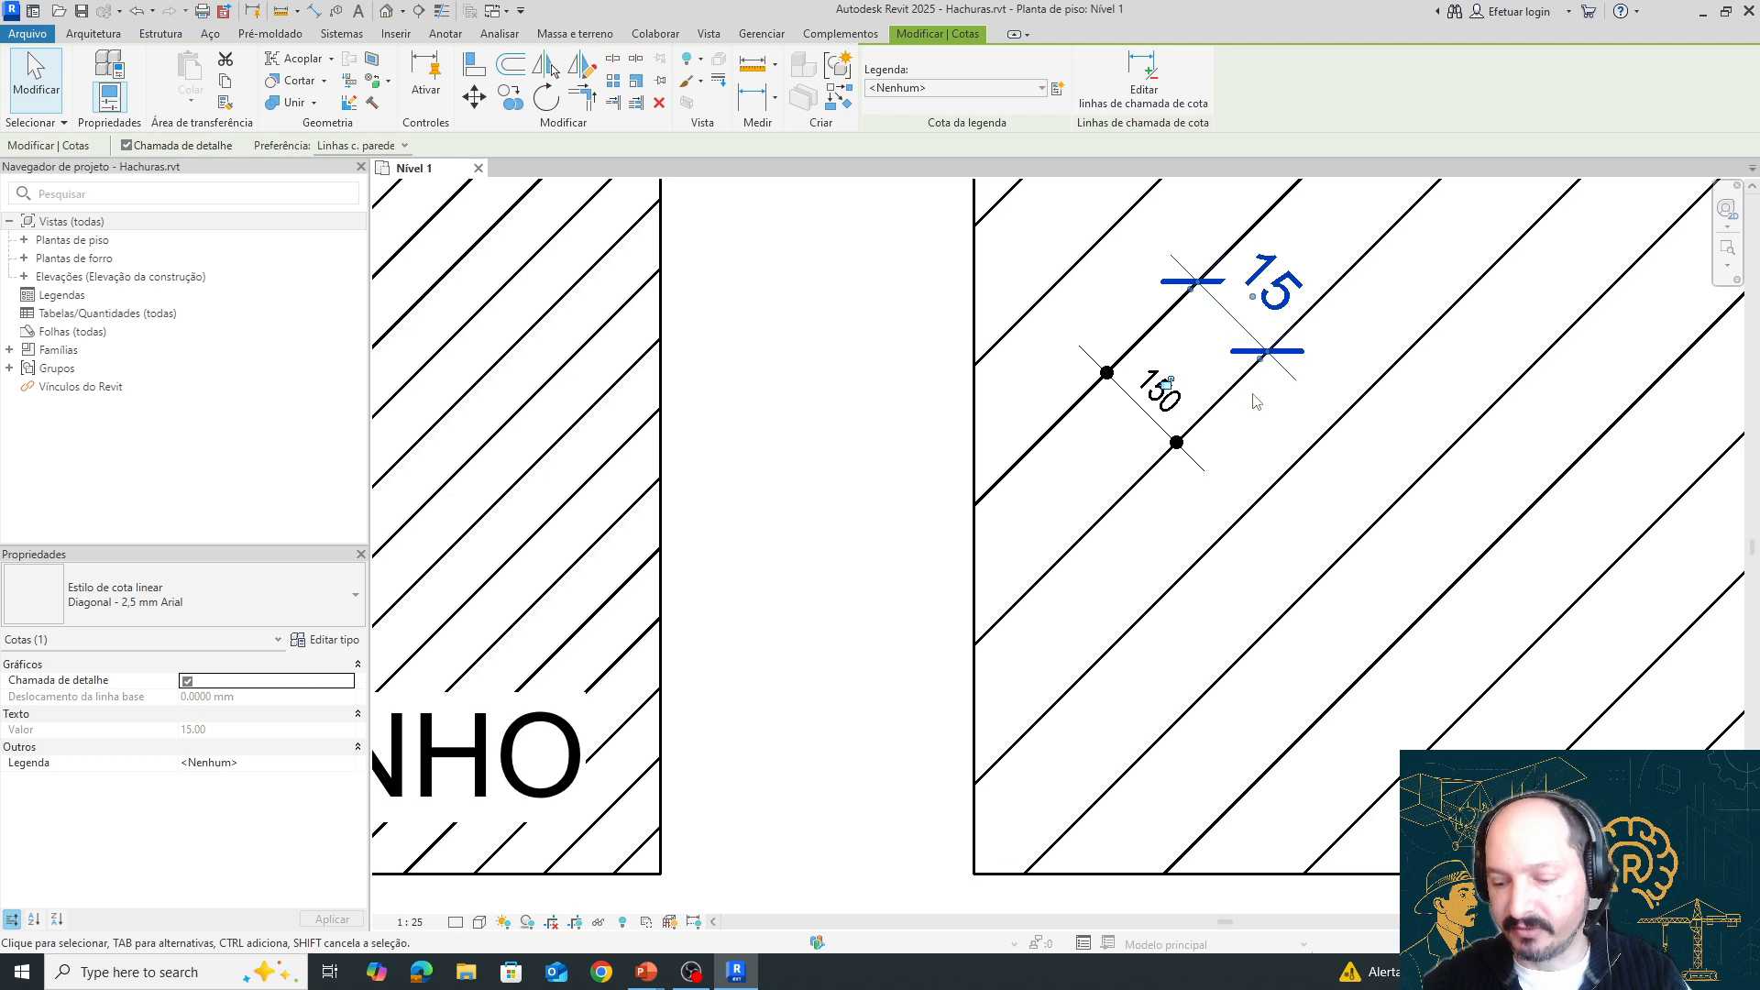
Delete both aligned dimensions from the diagonal MODELO region
left_click(1153, 426)
key("Delete")
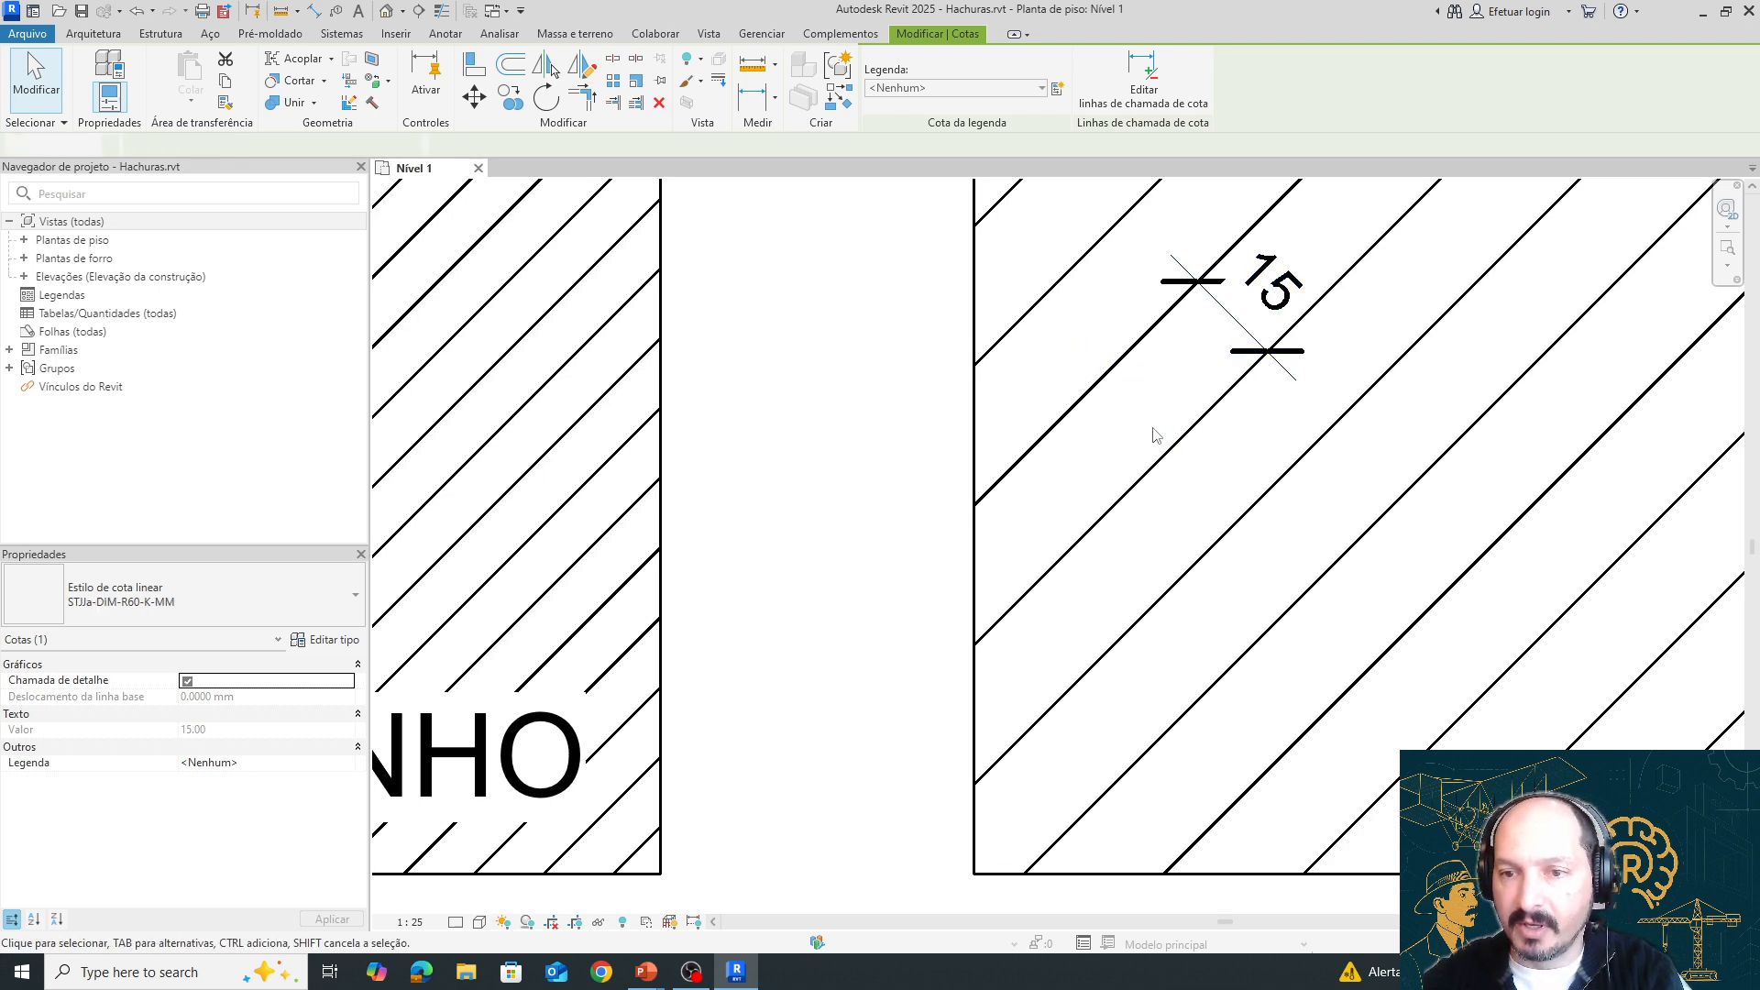
left_click(1228, 347)
key("Delete")
Rotate a hatch line of the diagonal MODELO filled region so that its pattern runs vertically
scroll(1215, 365, "down", 2)
middle_click_drag(1215, 366, 1273, 373)
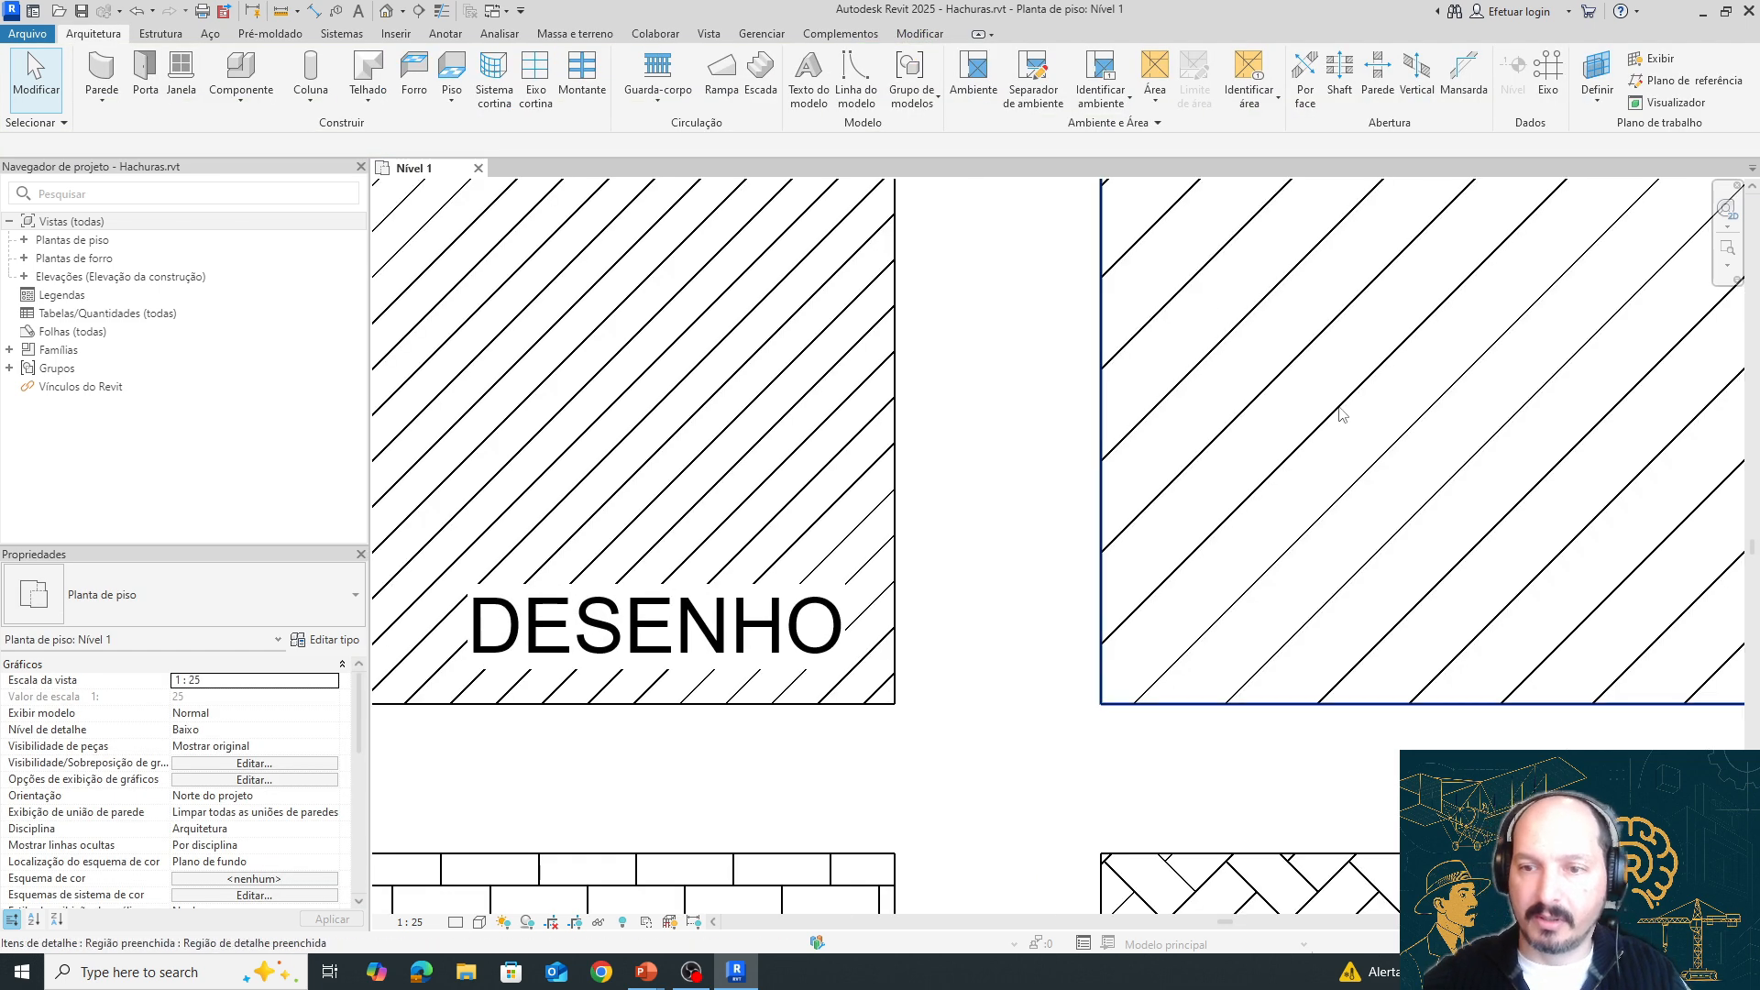
middle_click_drag(646, 368, 817, 426)
scroll(1022, 567, "down", 3)
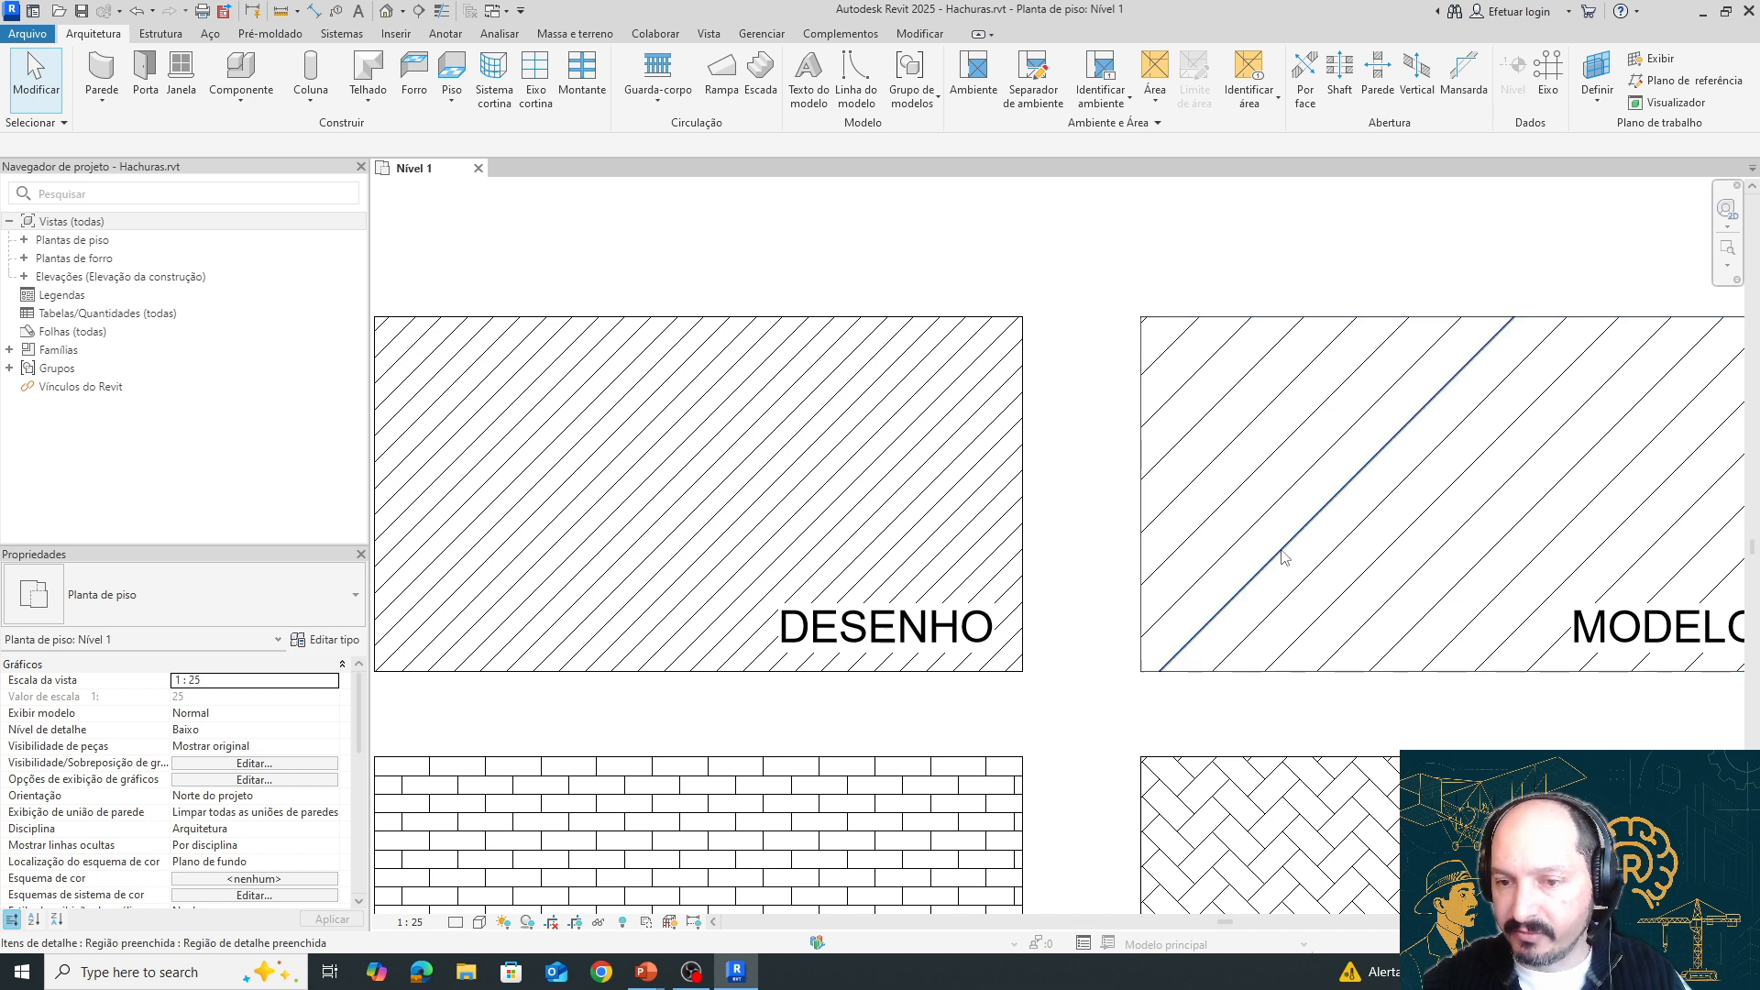
left_click(1273, 528)
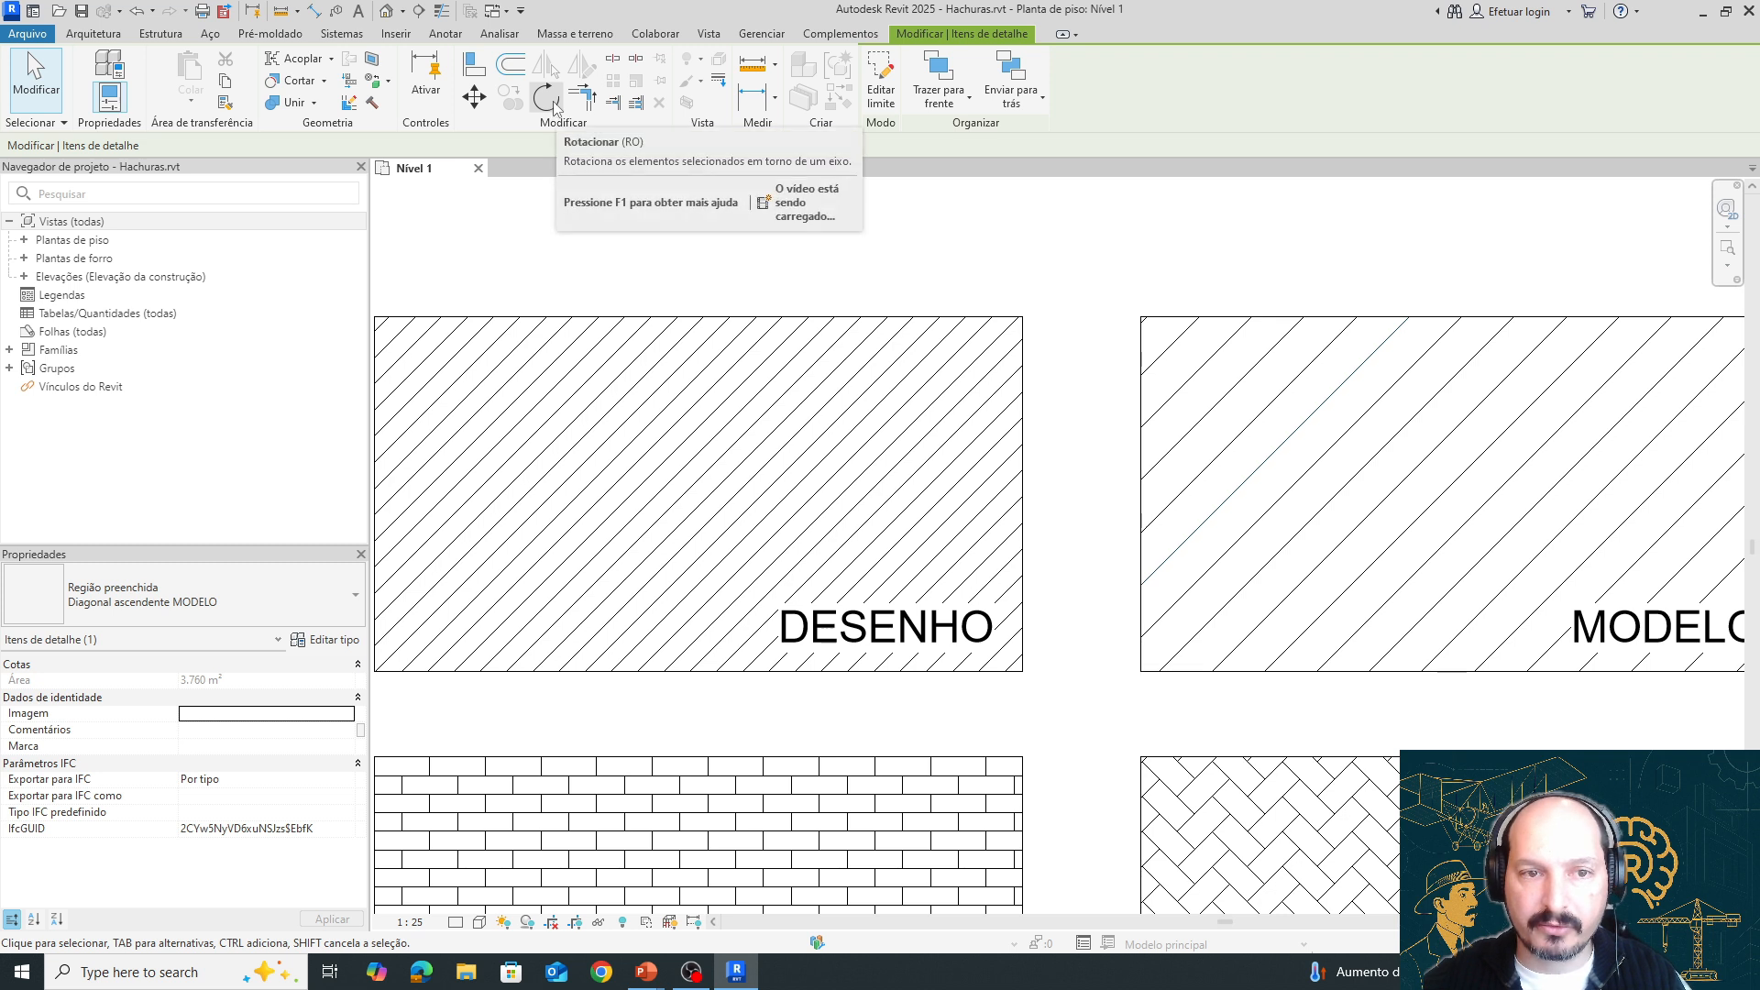
left_click(550, 101)
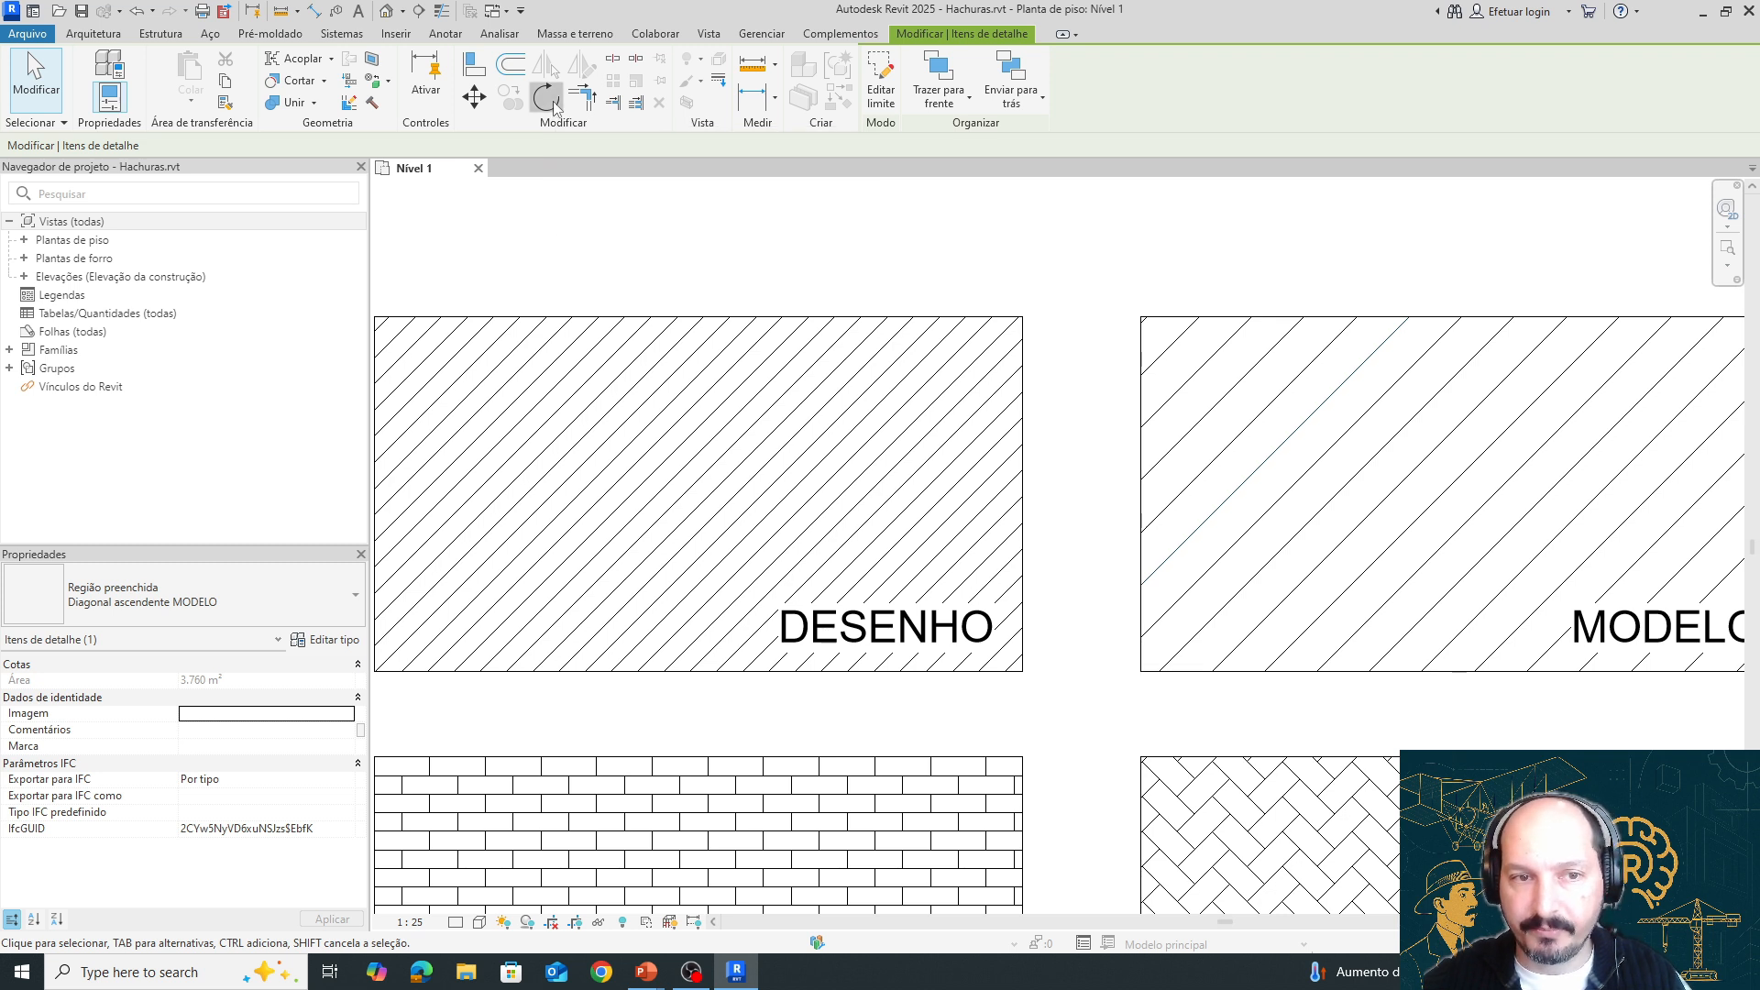
left_click(1335, 396)
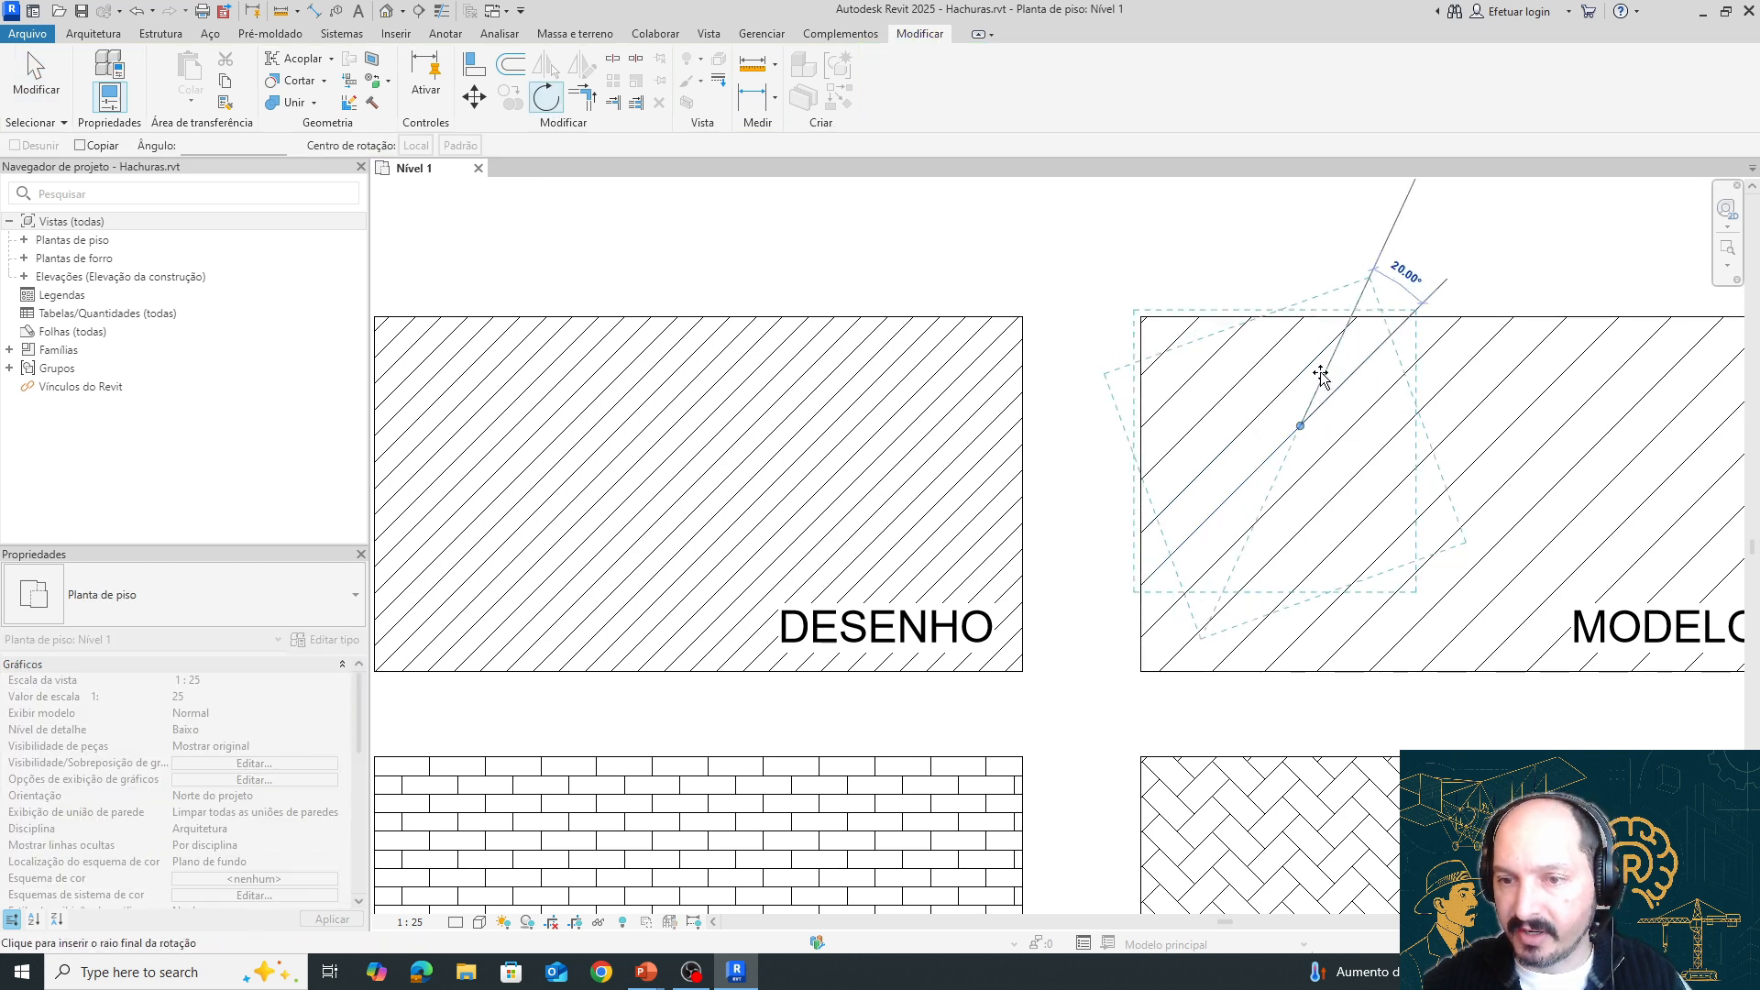
left_click(1303, 360)
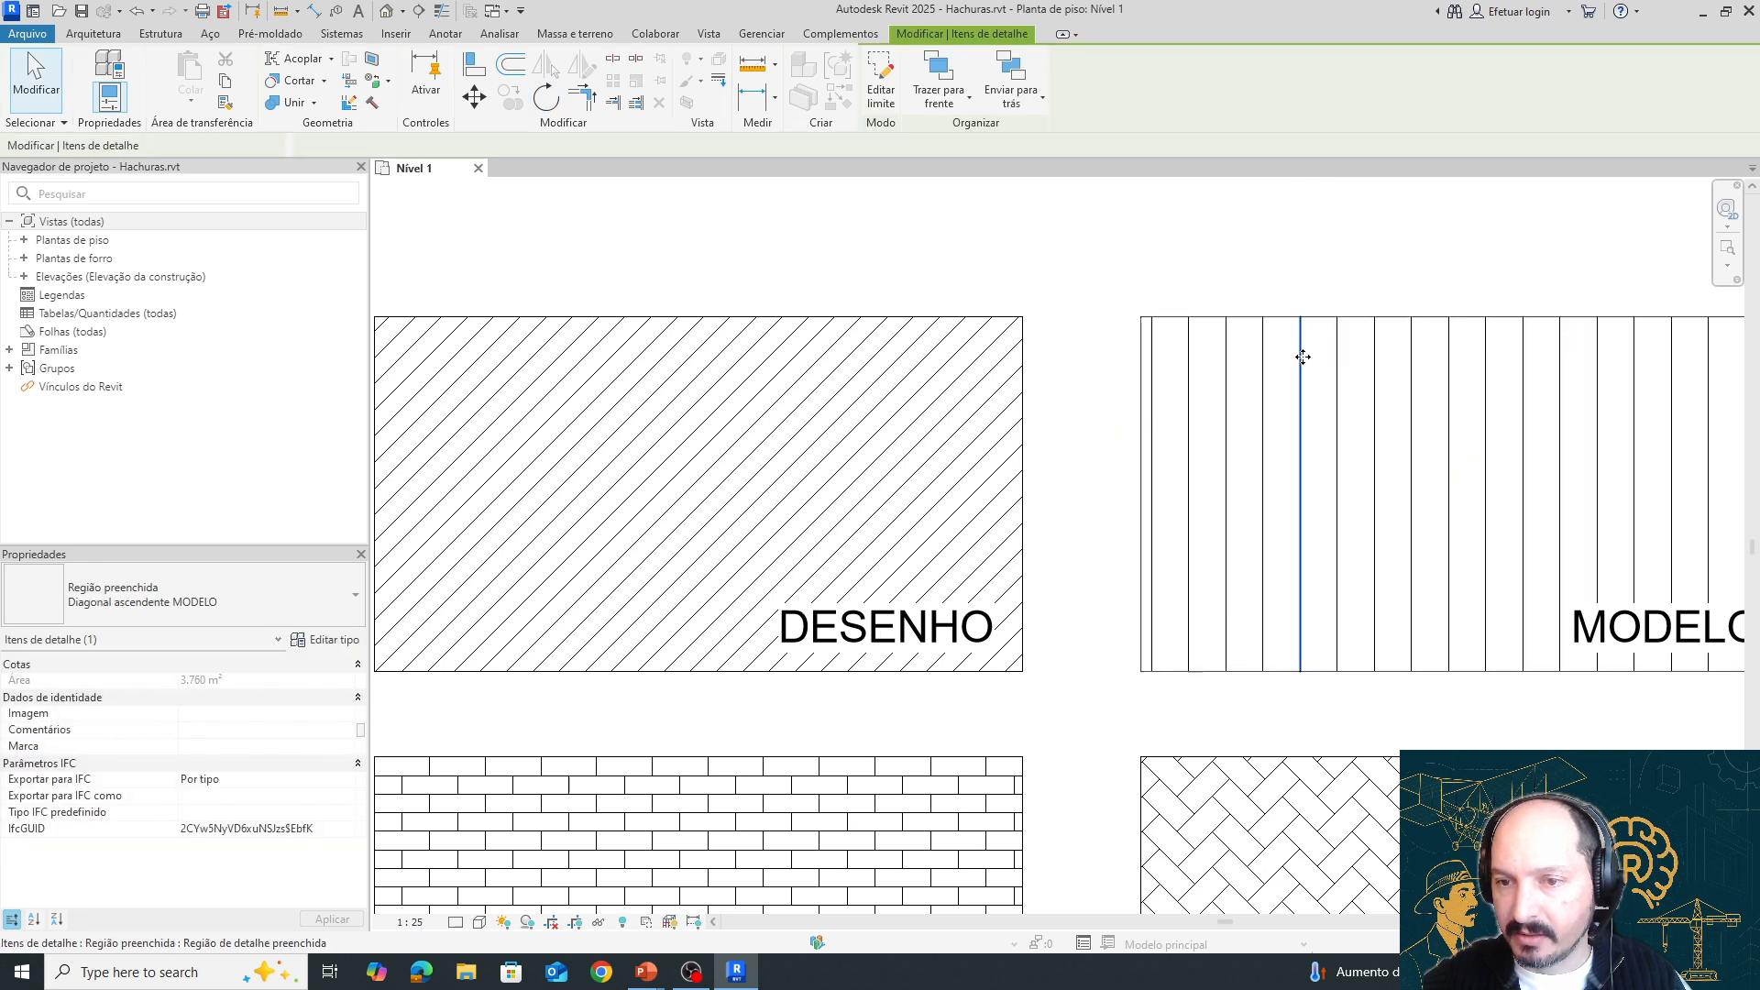
Undo the rotation of the MODELO region's hatch lines and reselect one of its diagonal hatch lines
middle_click_drag(1456, 689, 1080, 690)
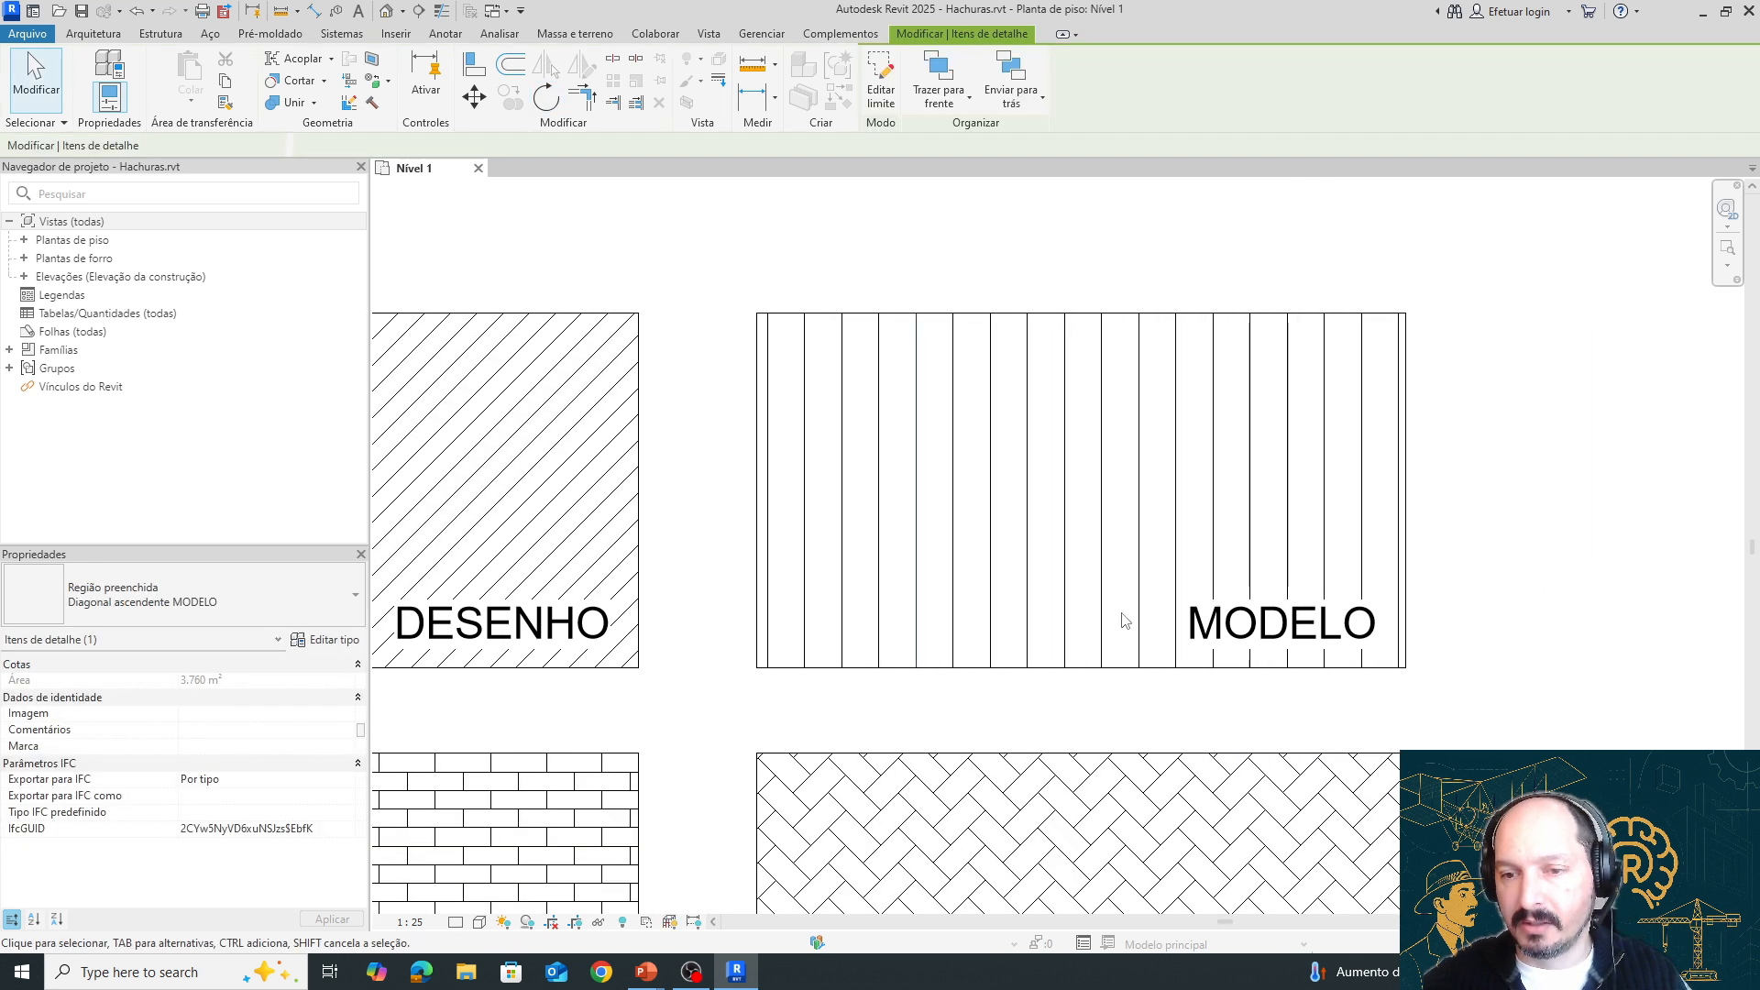
scroll(1108, 532, "up", 3)
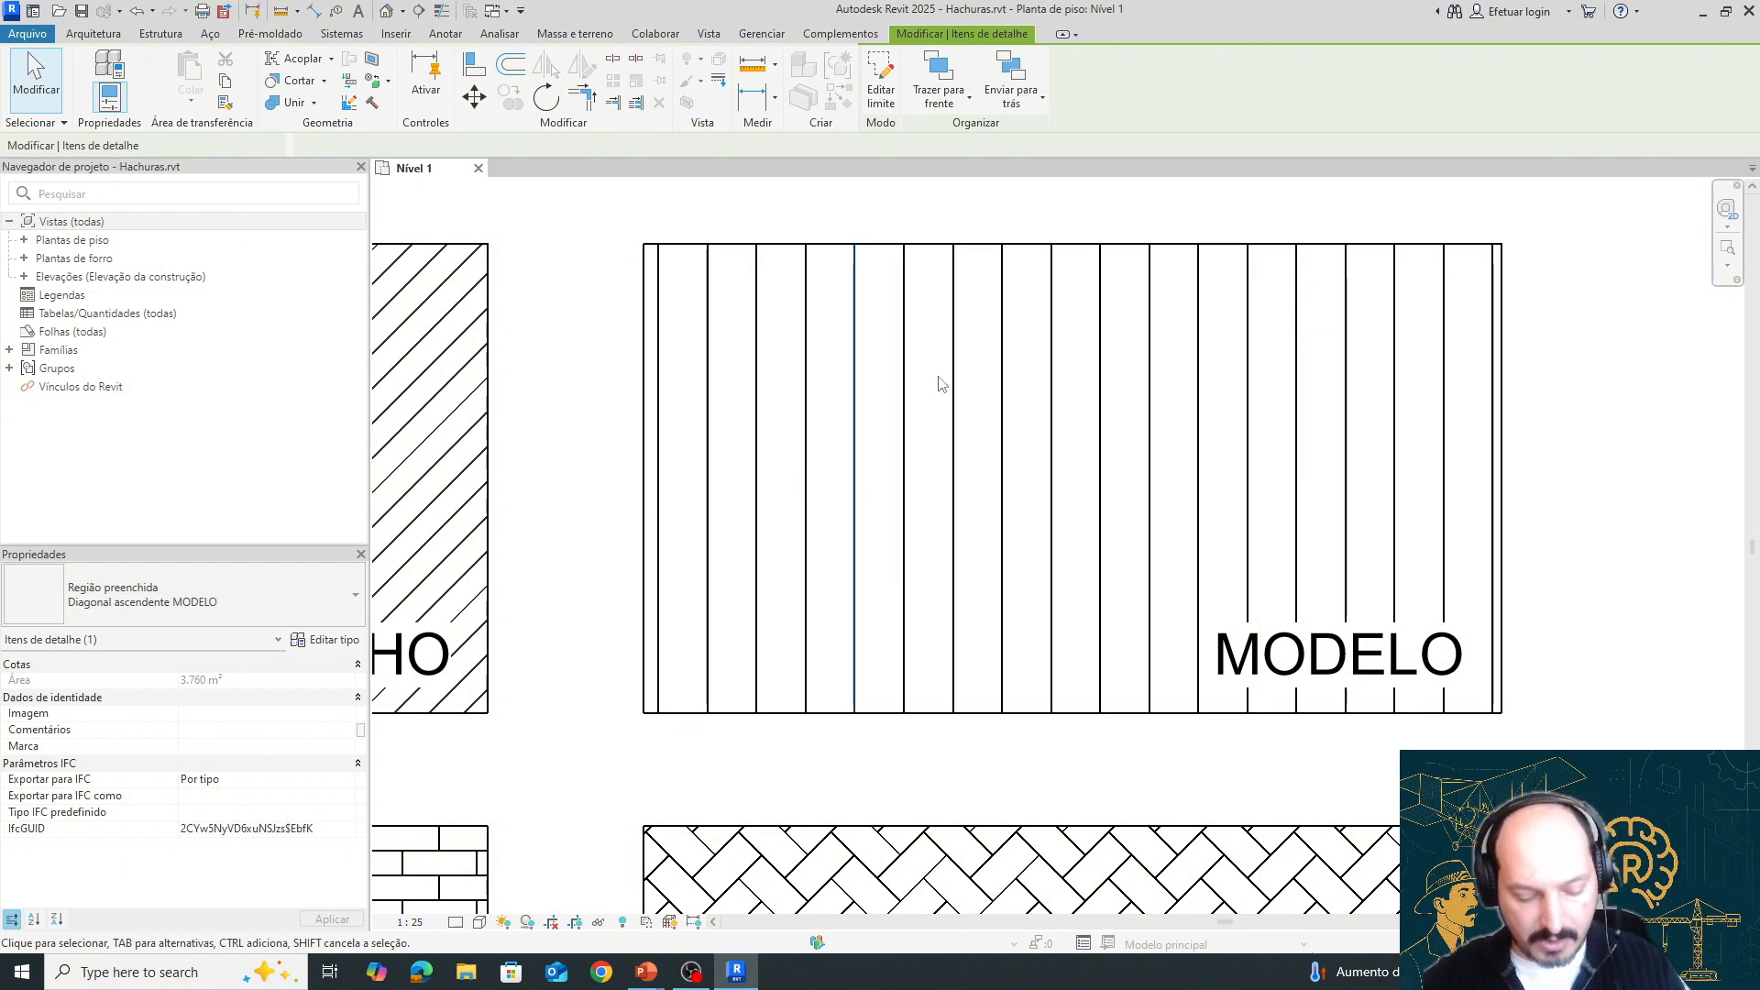
scroll(921, 431, "up", 2)
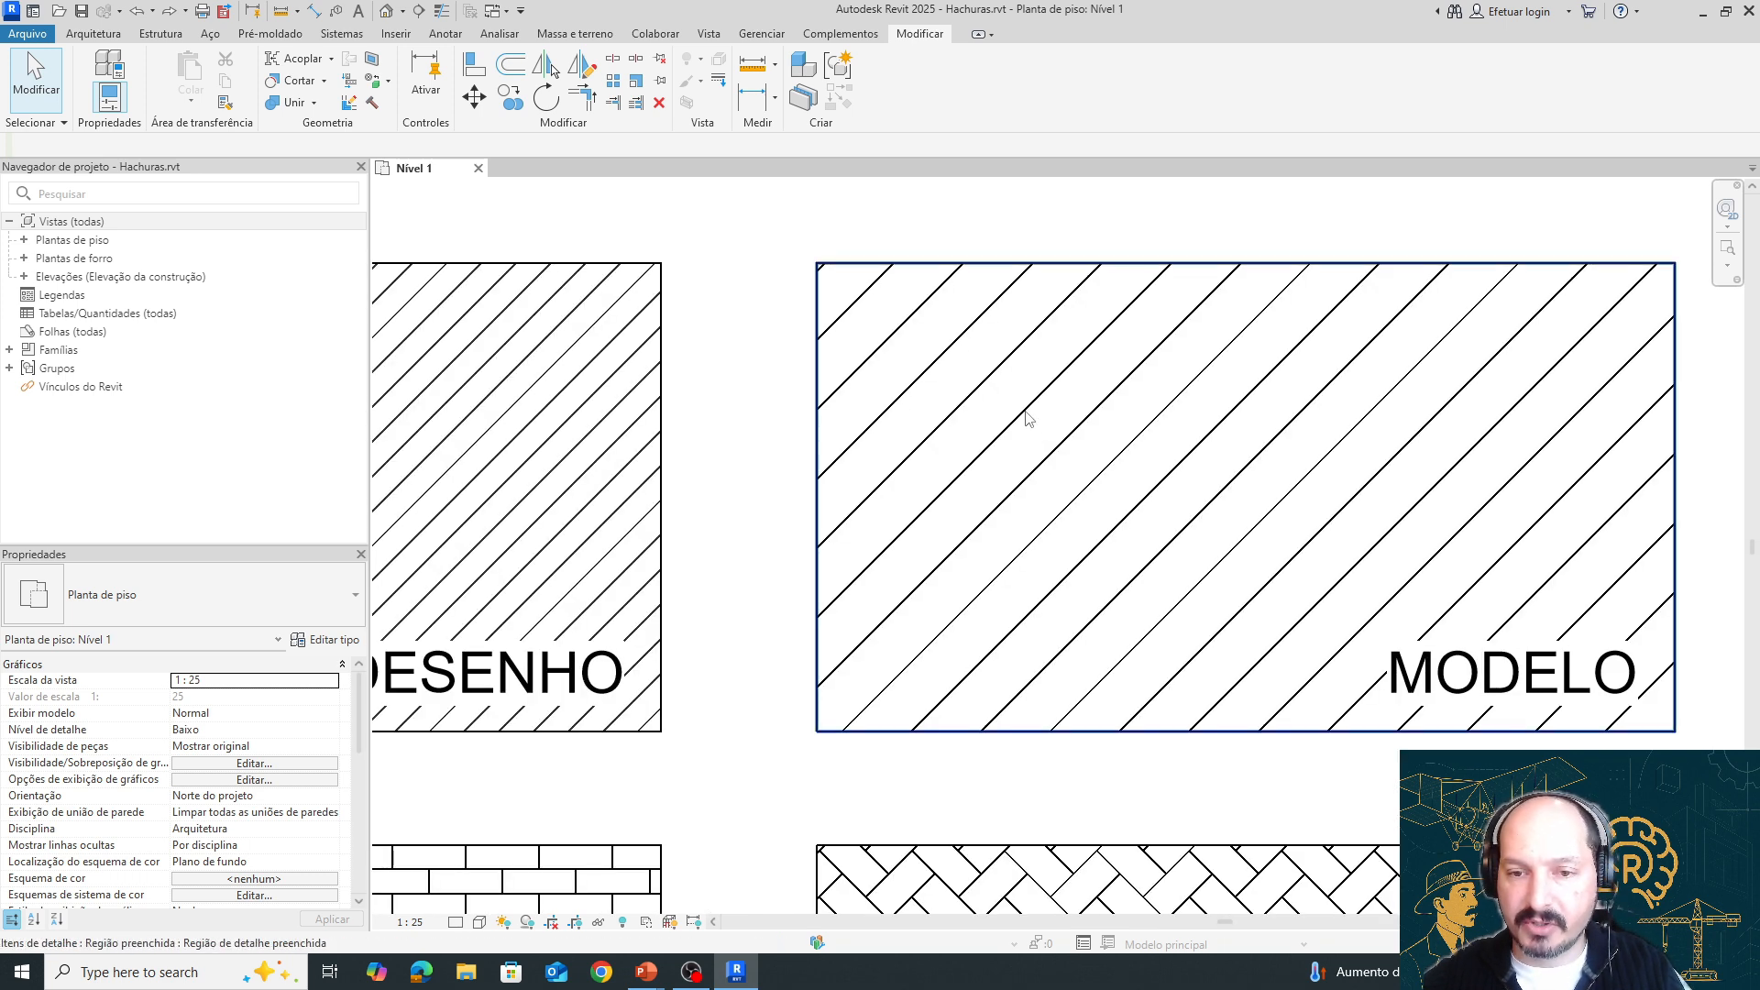
left_click(1028, 418)
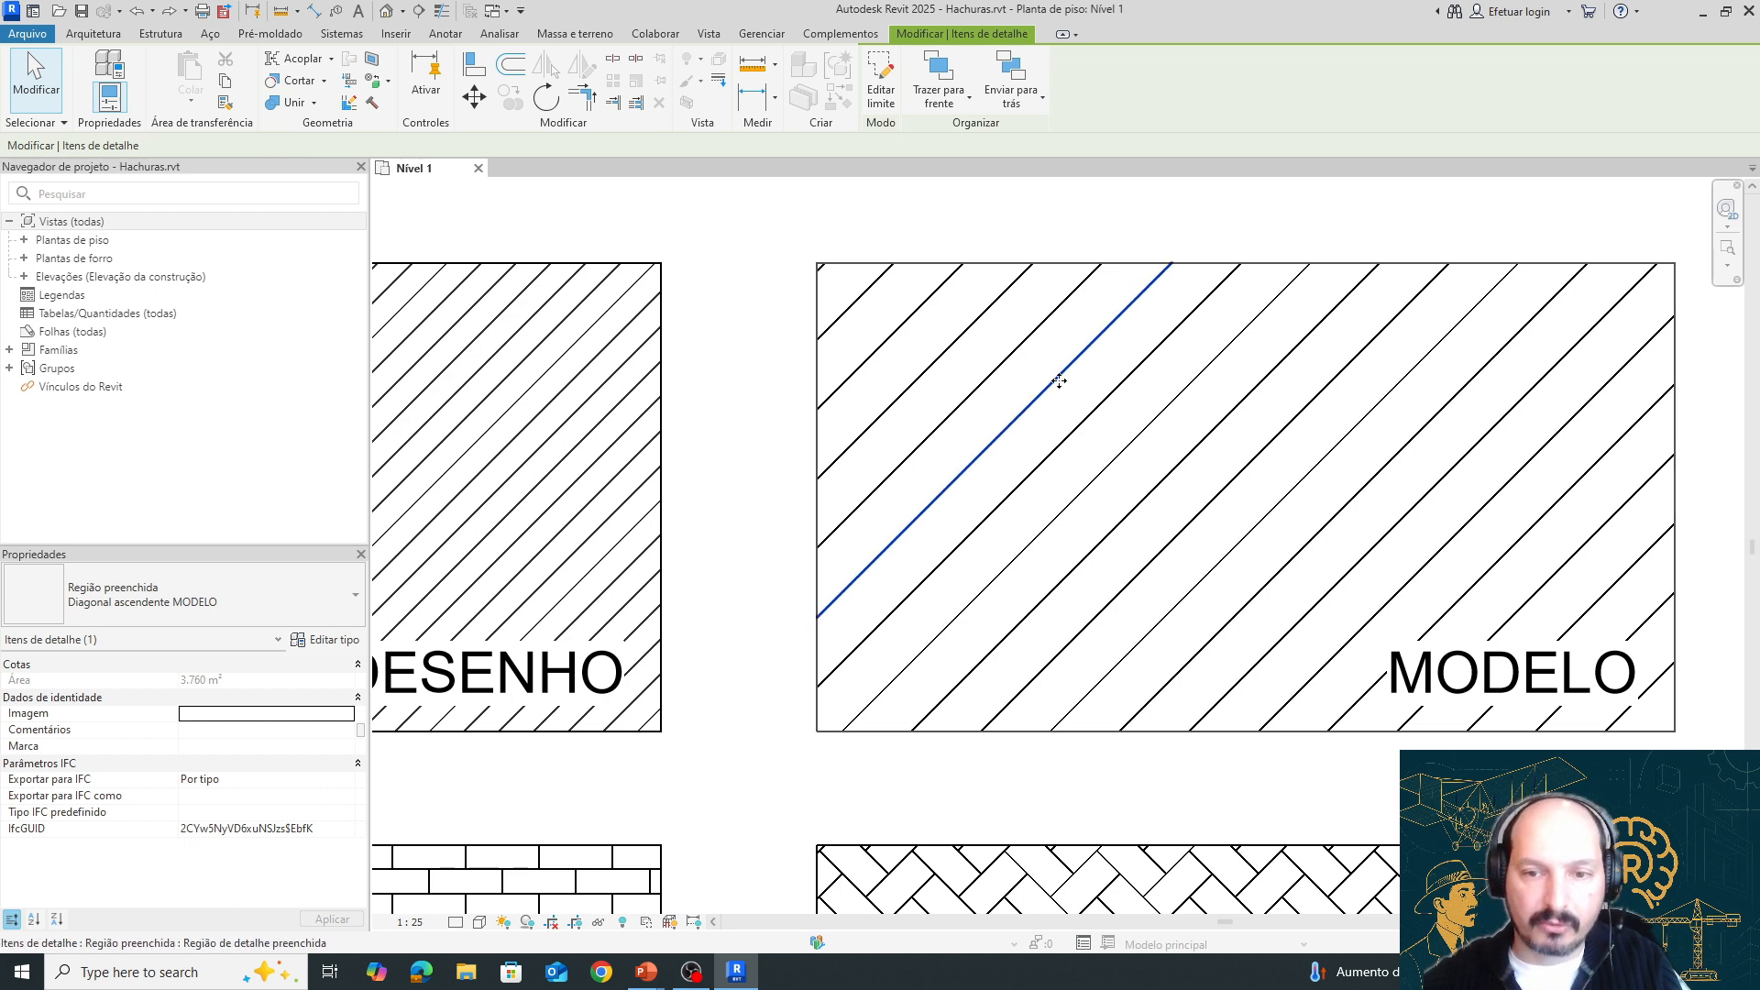
left_click(1028, 444)
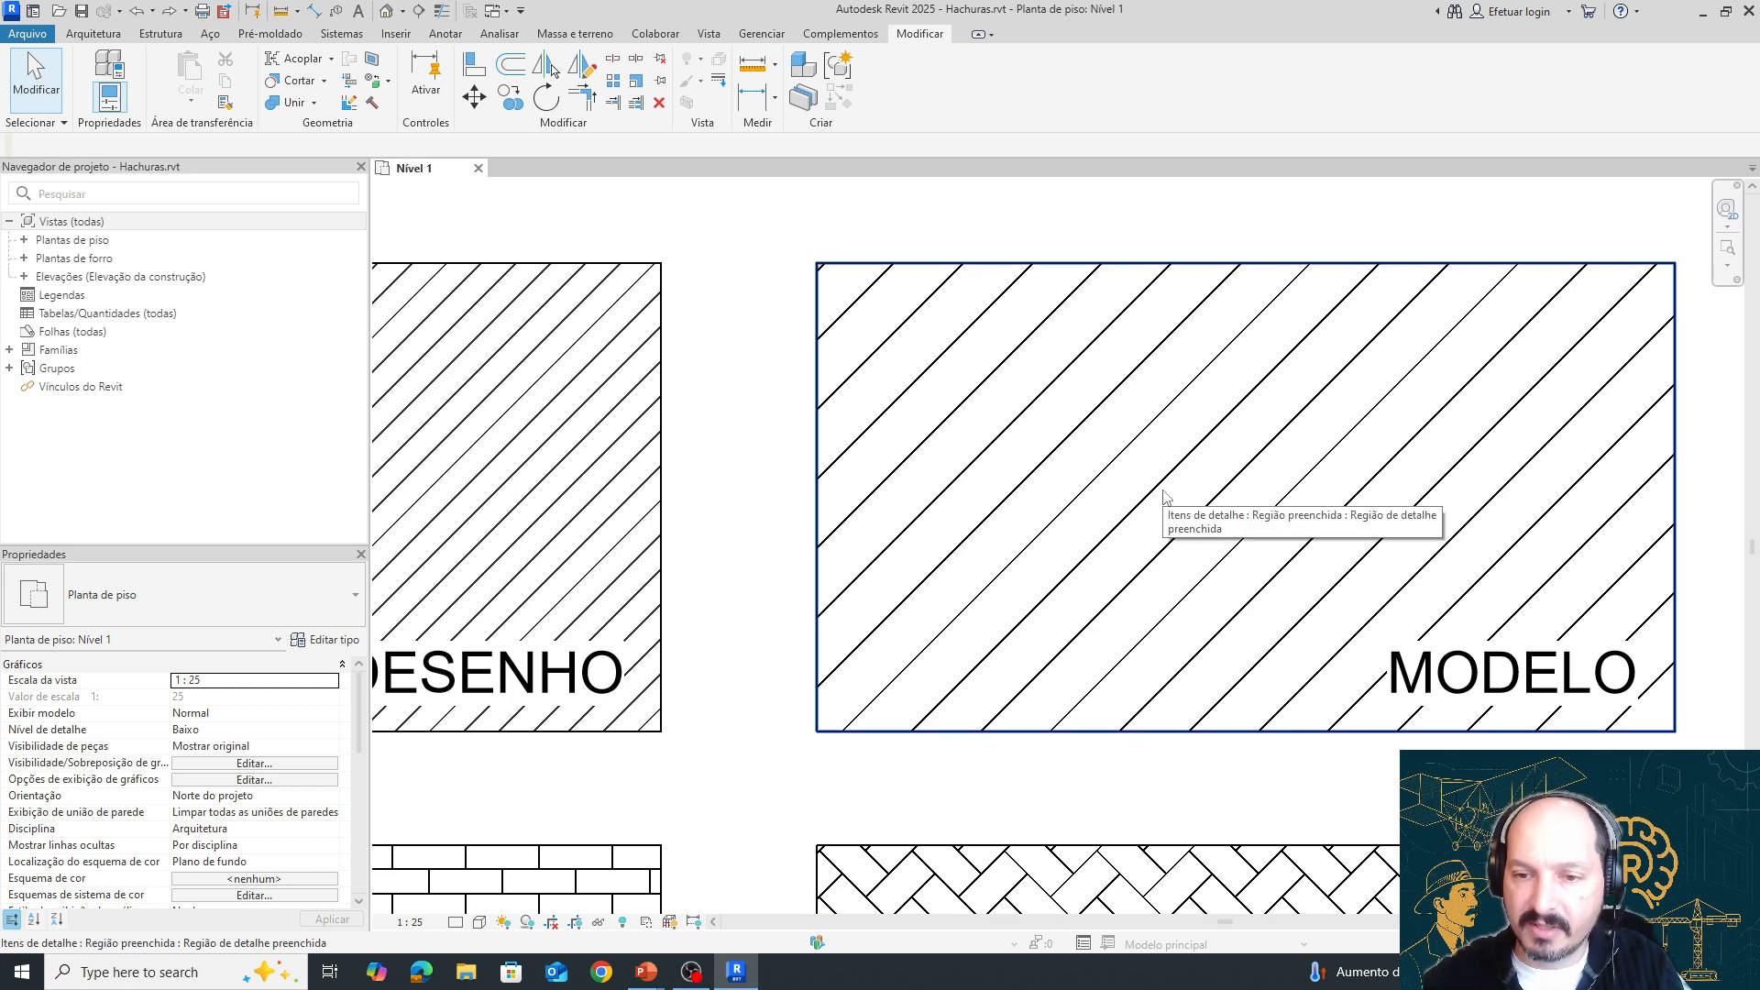
Open the project's fill pattern settings (Padrões de preenchimento)
middle_click_drag(950, 525, 1013, 541)
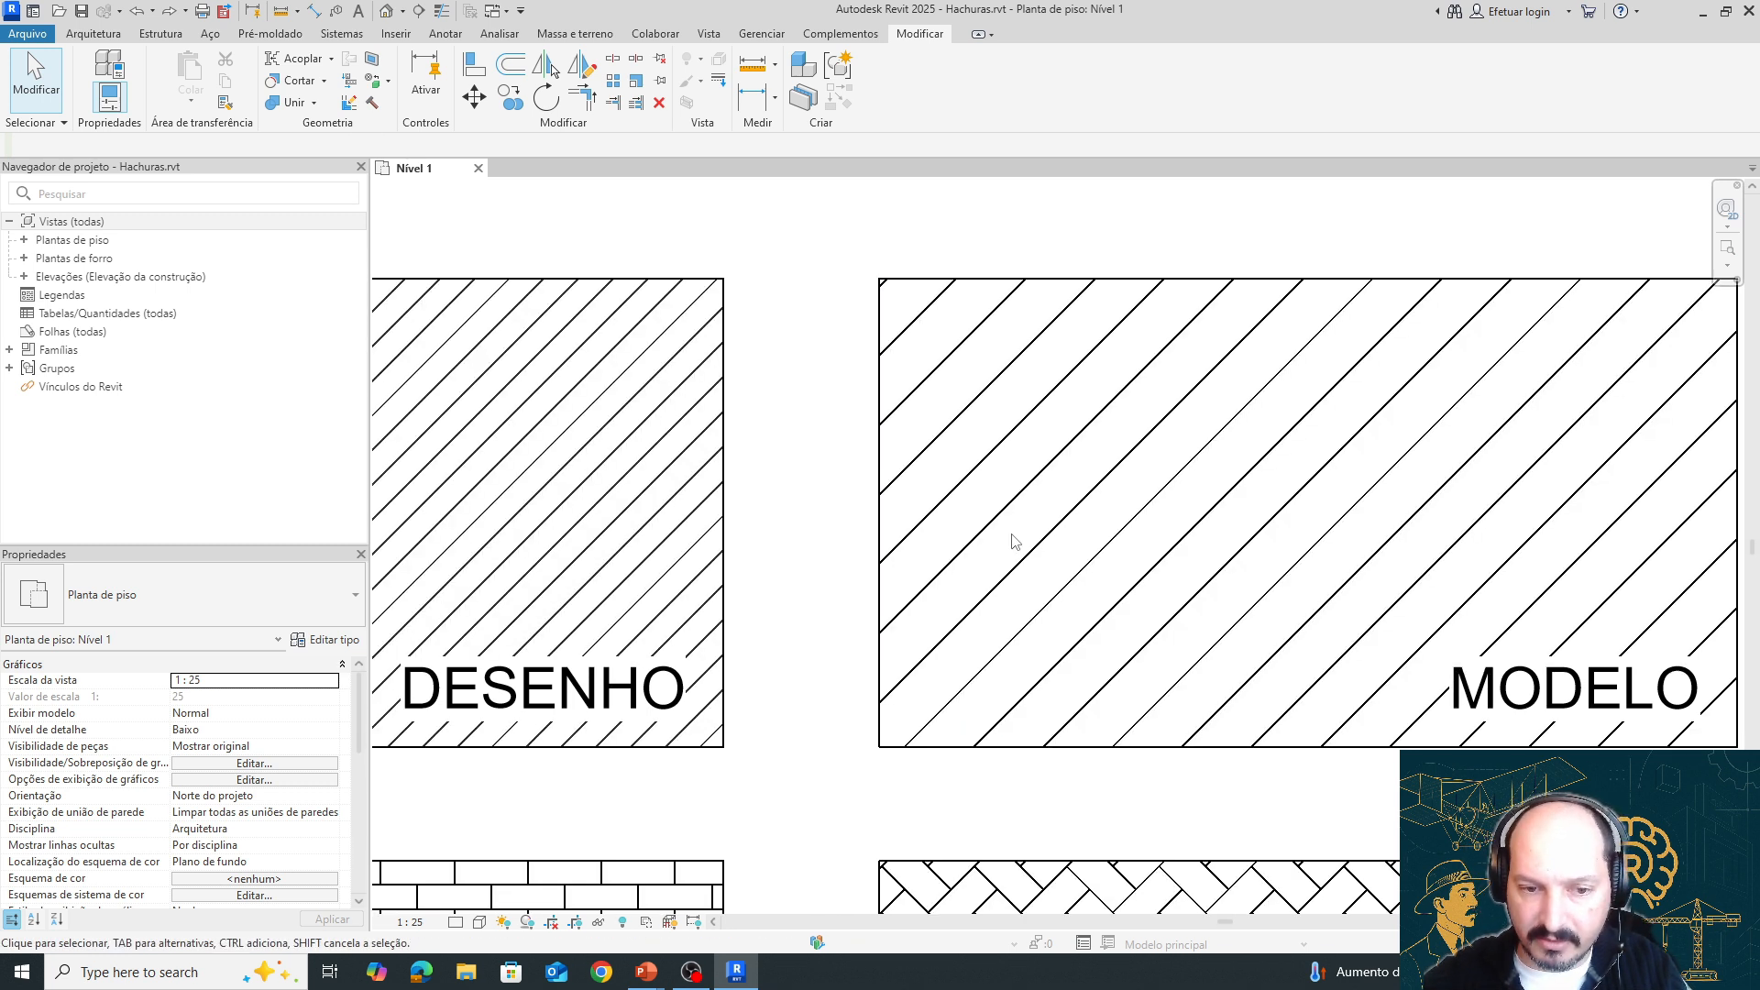
scroll(1015, 541, "down", 2)
middle_click_drag(975, 523, 1122, 449)
left_click(656, 34)
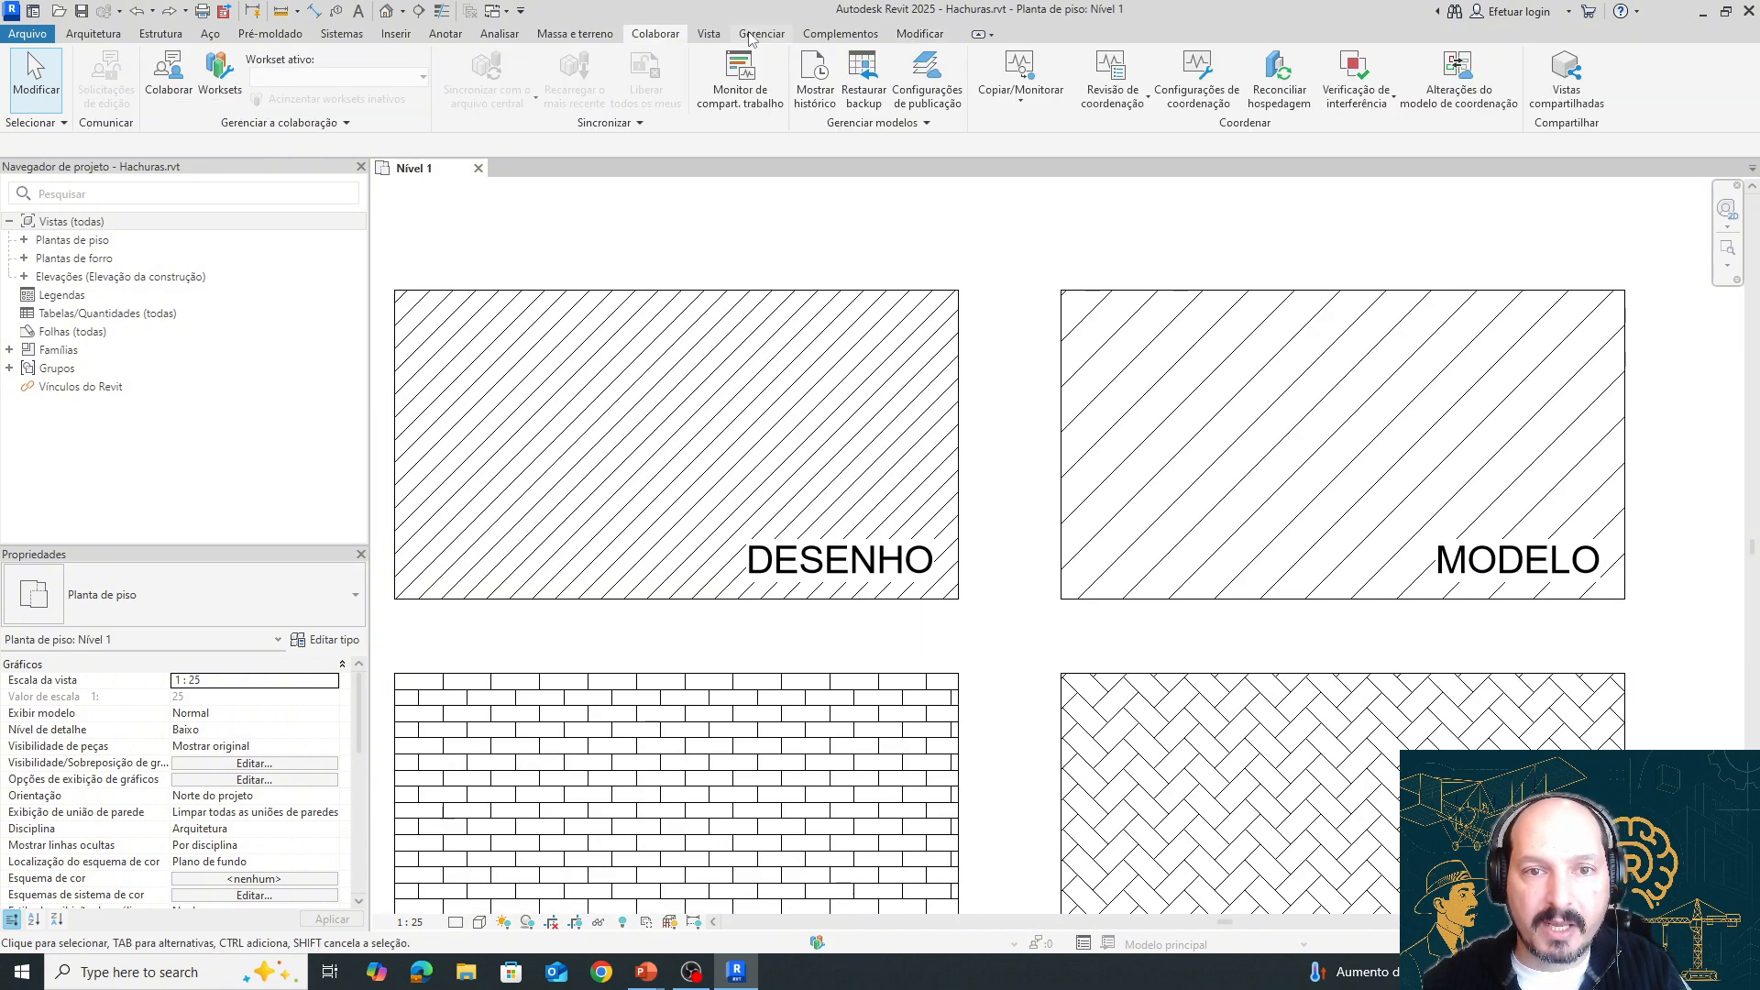
left_click(762, 34)
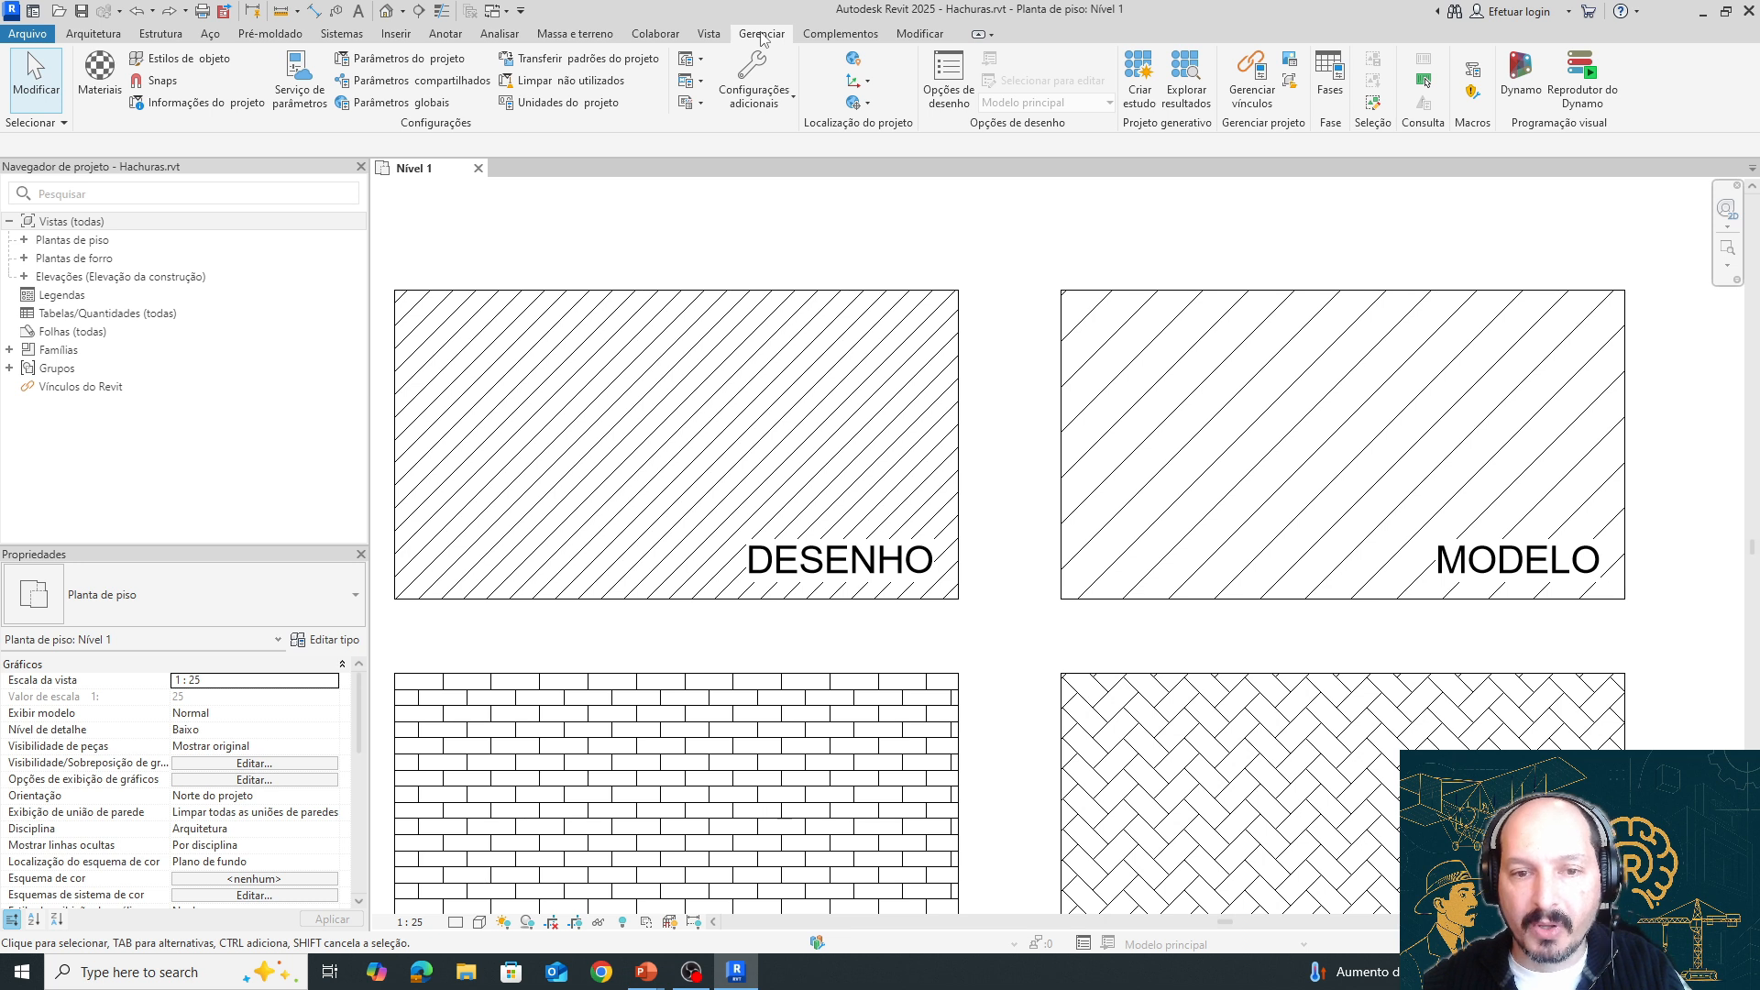
left_click(786, 100)
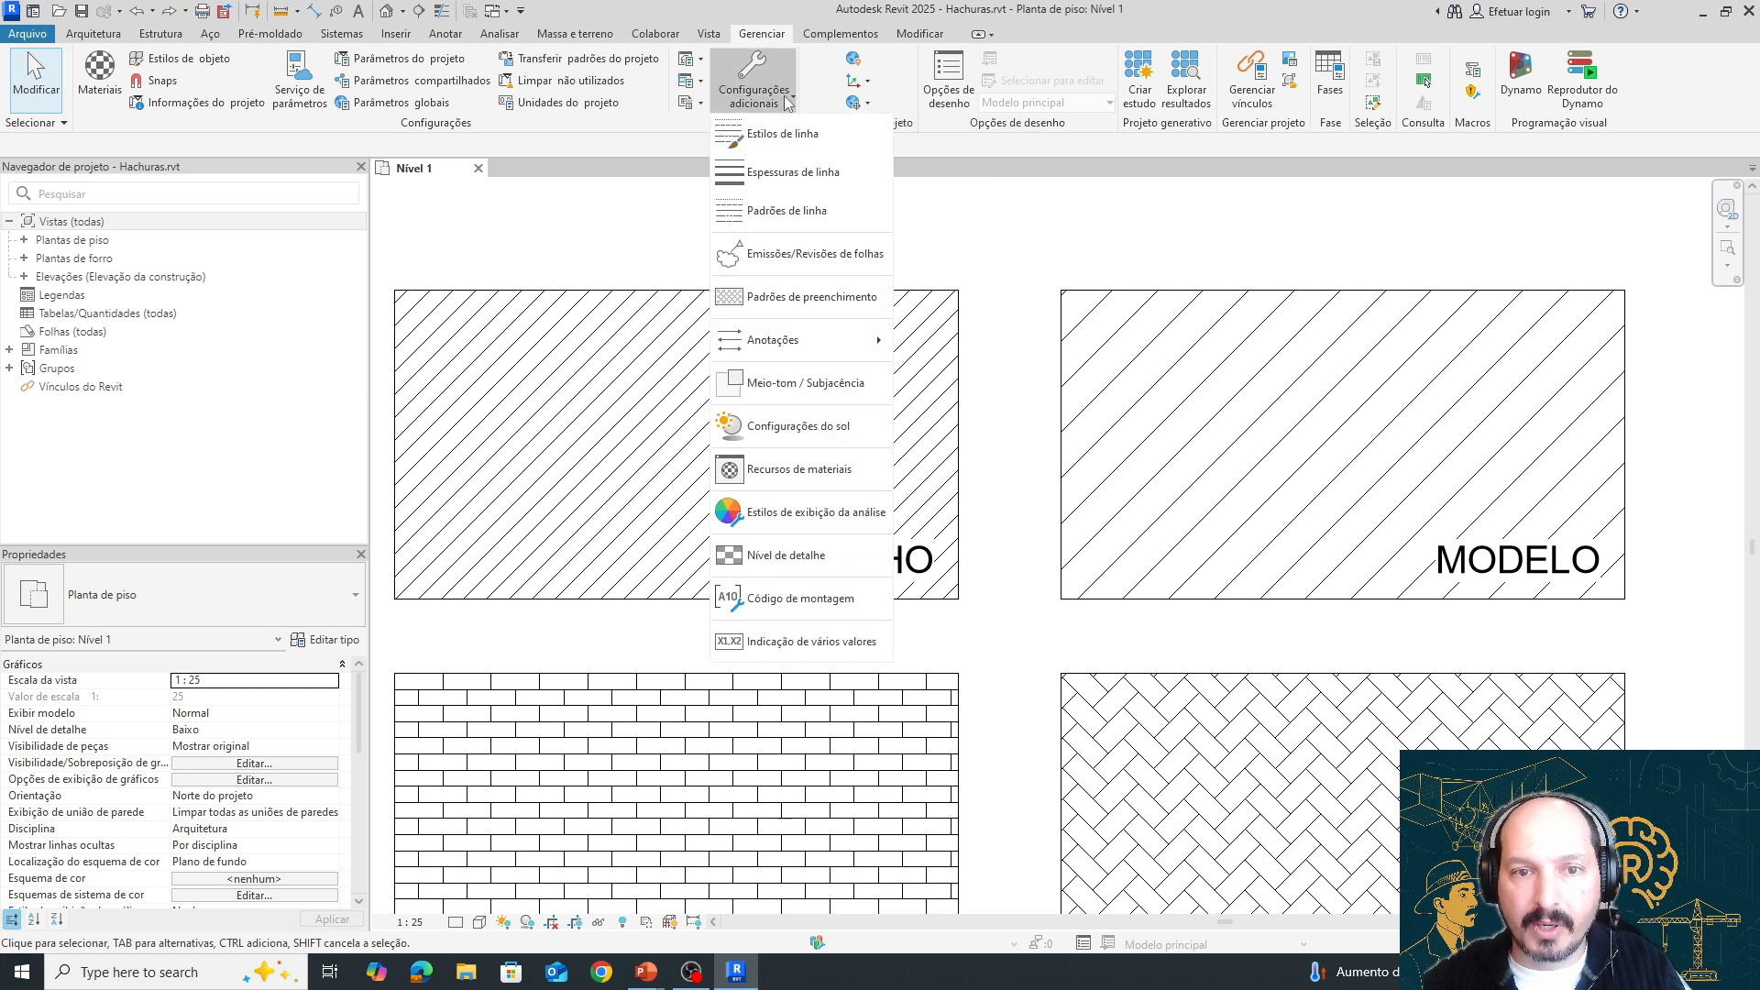
left_click(784, 294)
left_click_drag(829, 224, 912, 228)
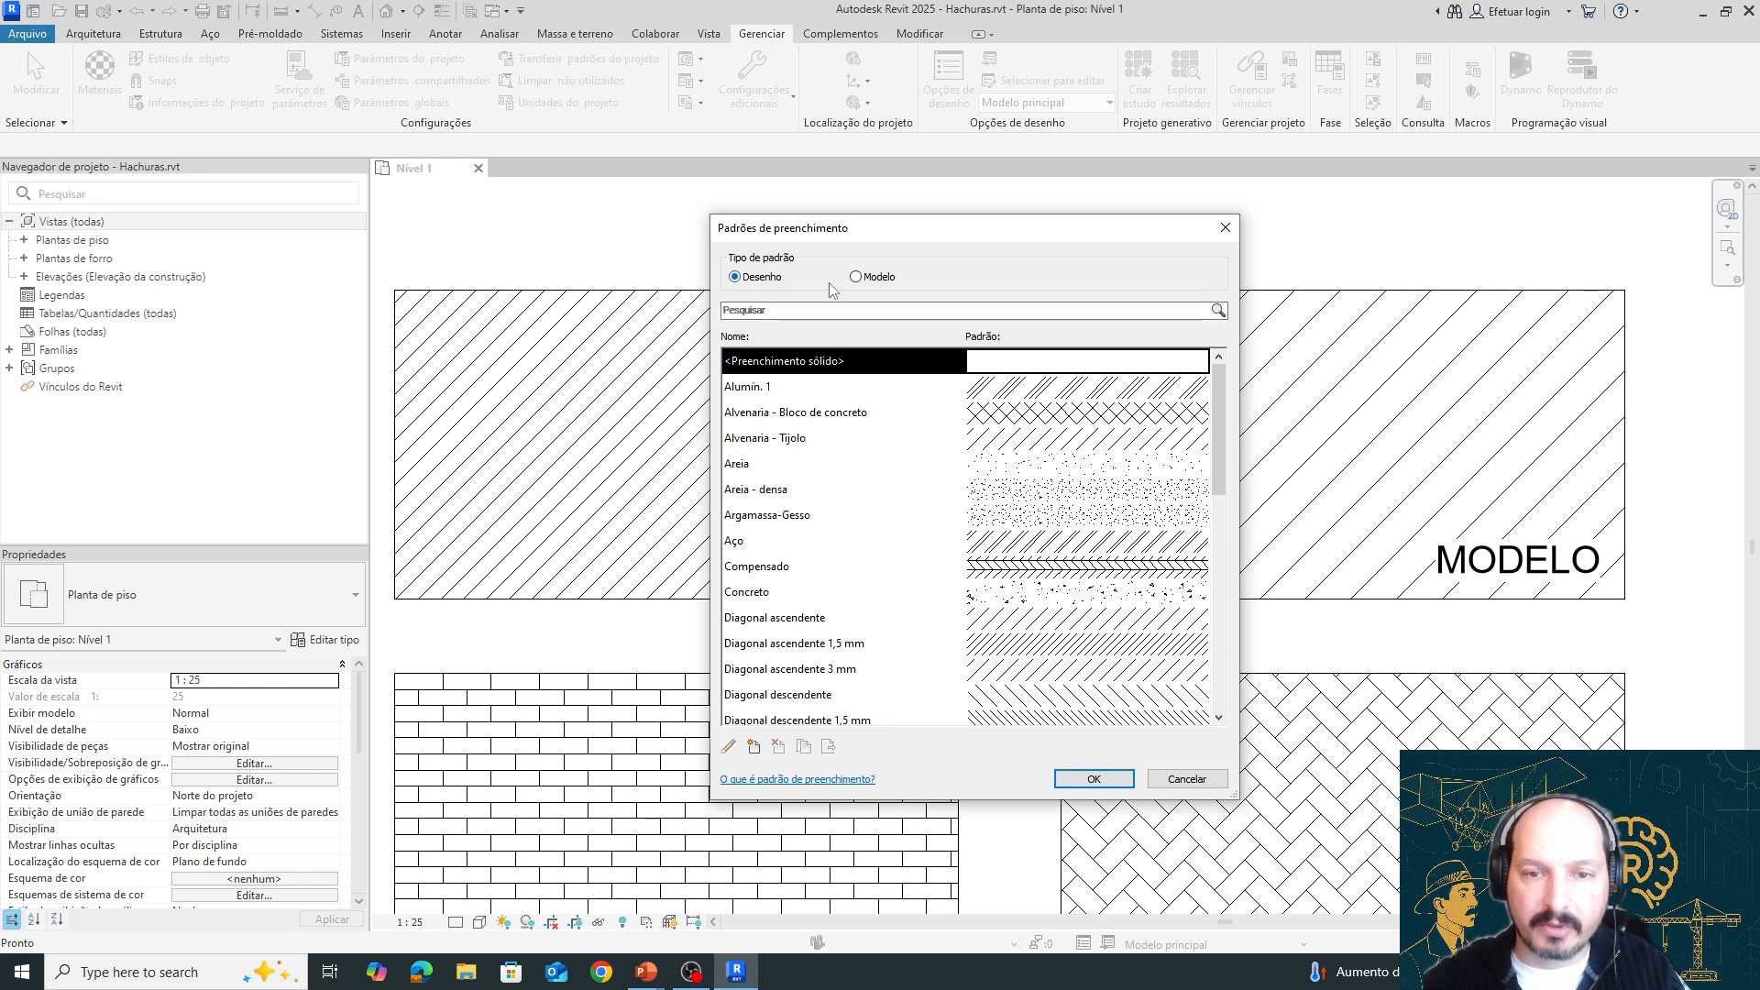
Compare the Desenho and Modelo fill pattern lists and close the dialog without changing anything
left_click(876, 284)
left_click(776, 278)
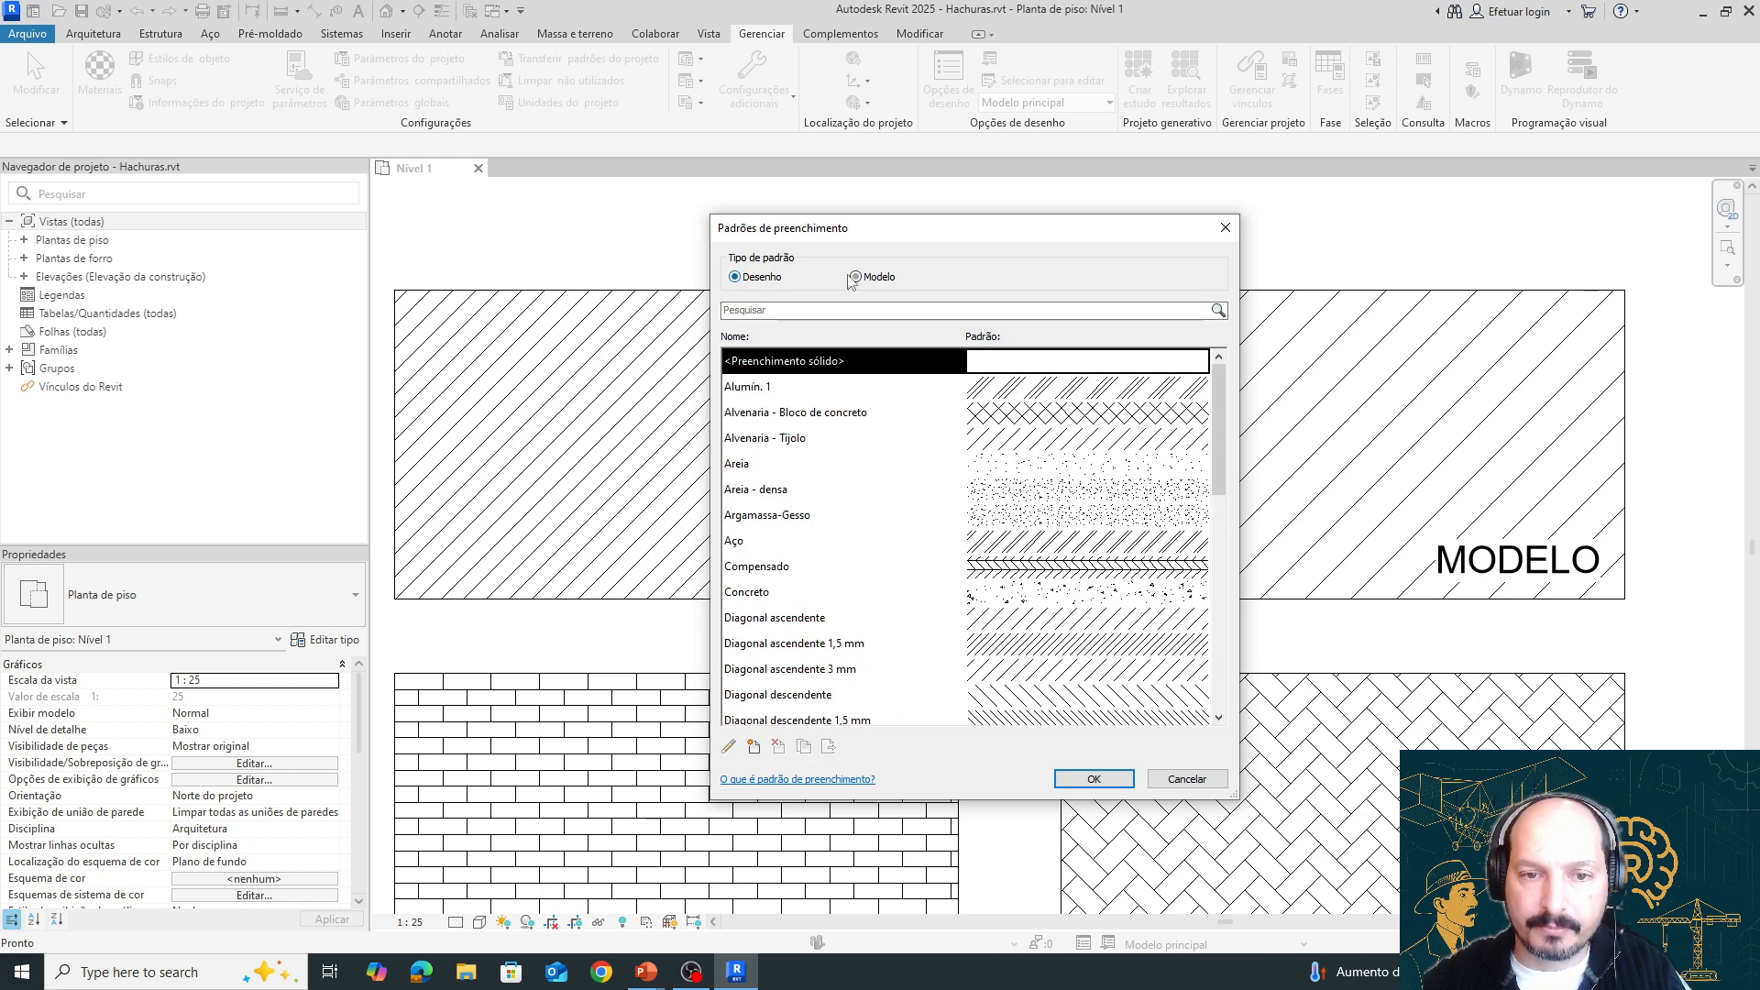
left_click(851, 278)
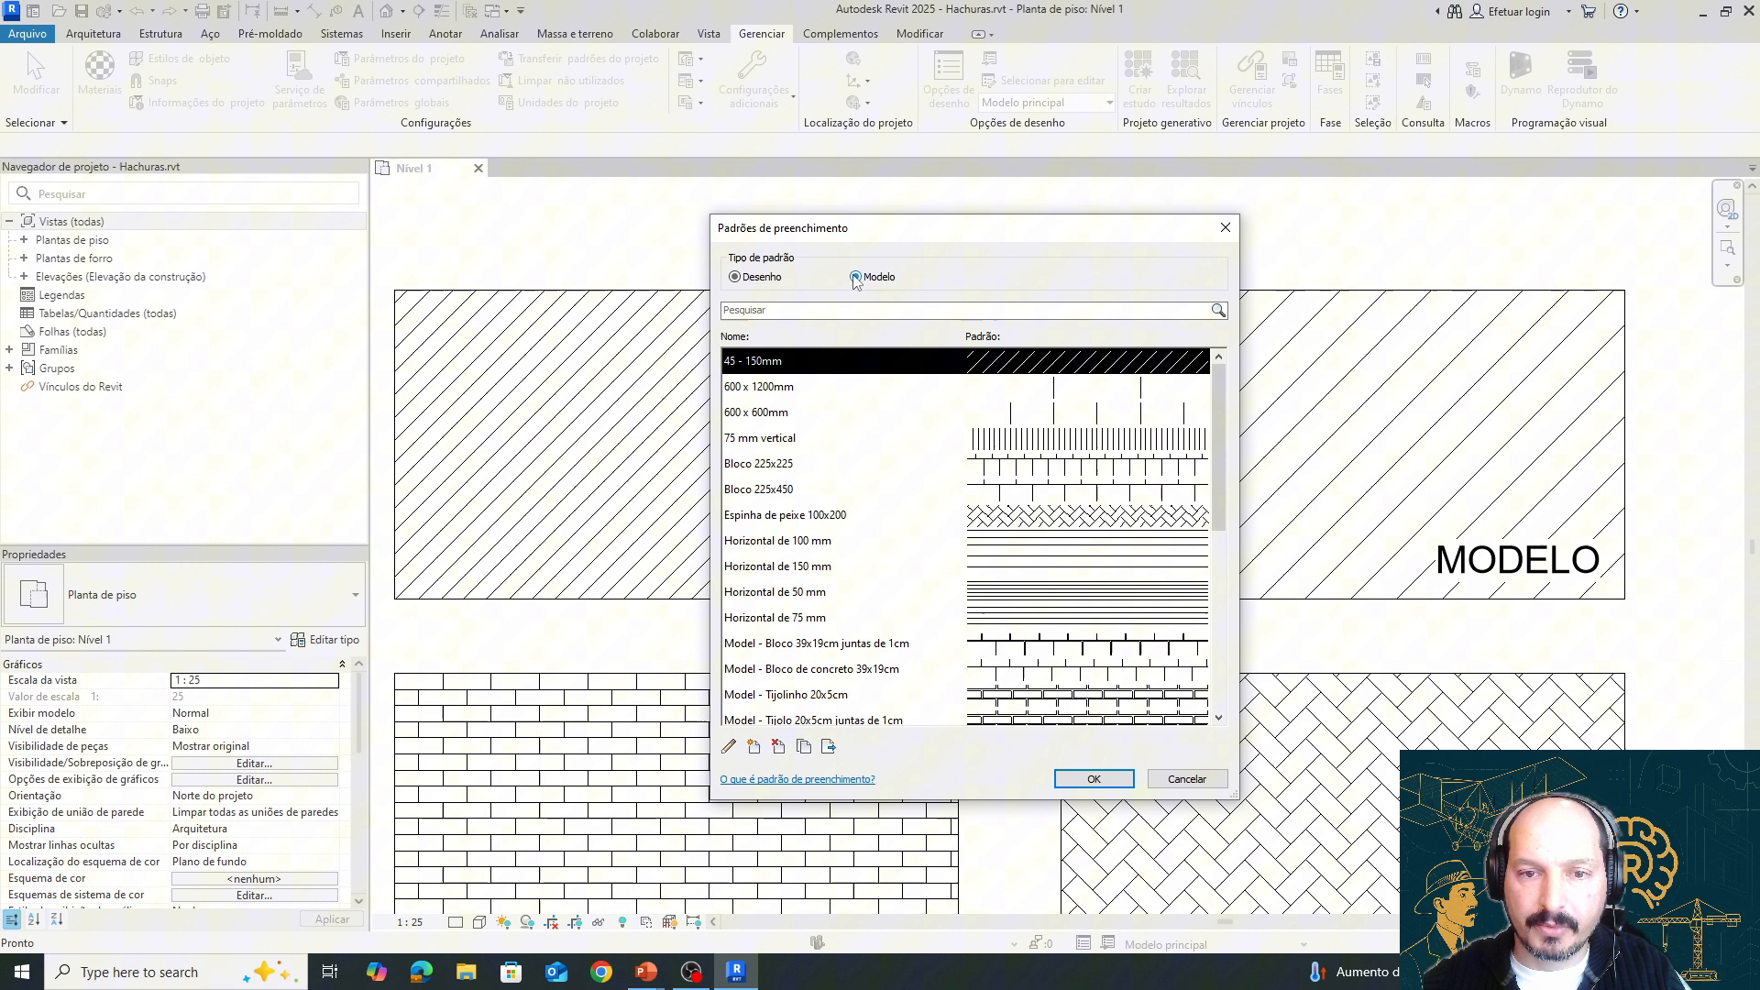
left_click(761, 277)
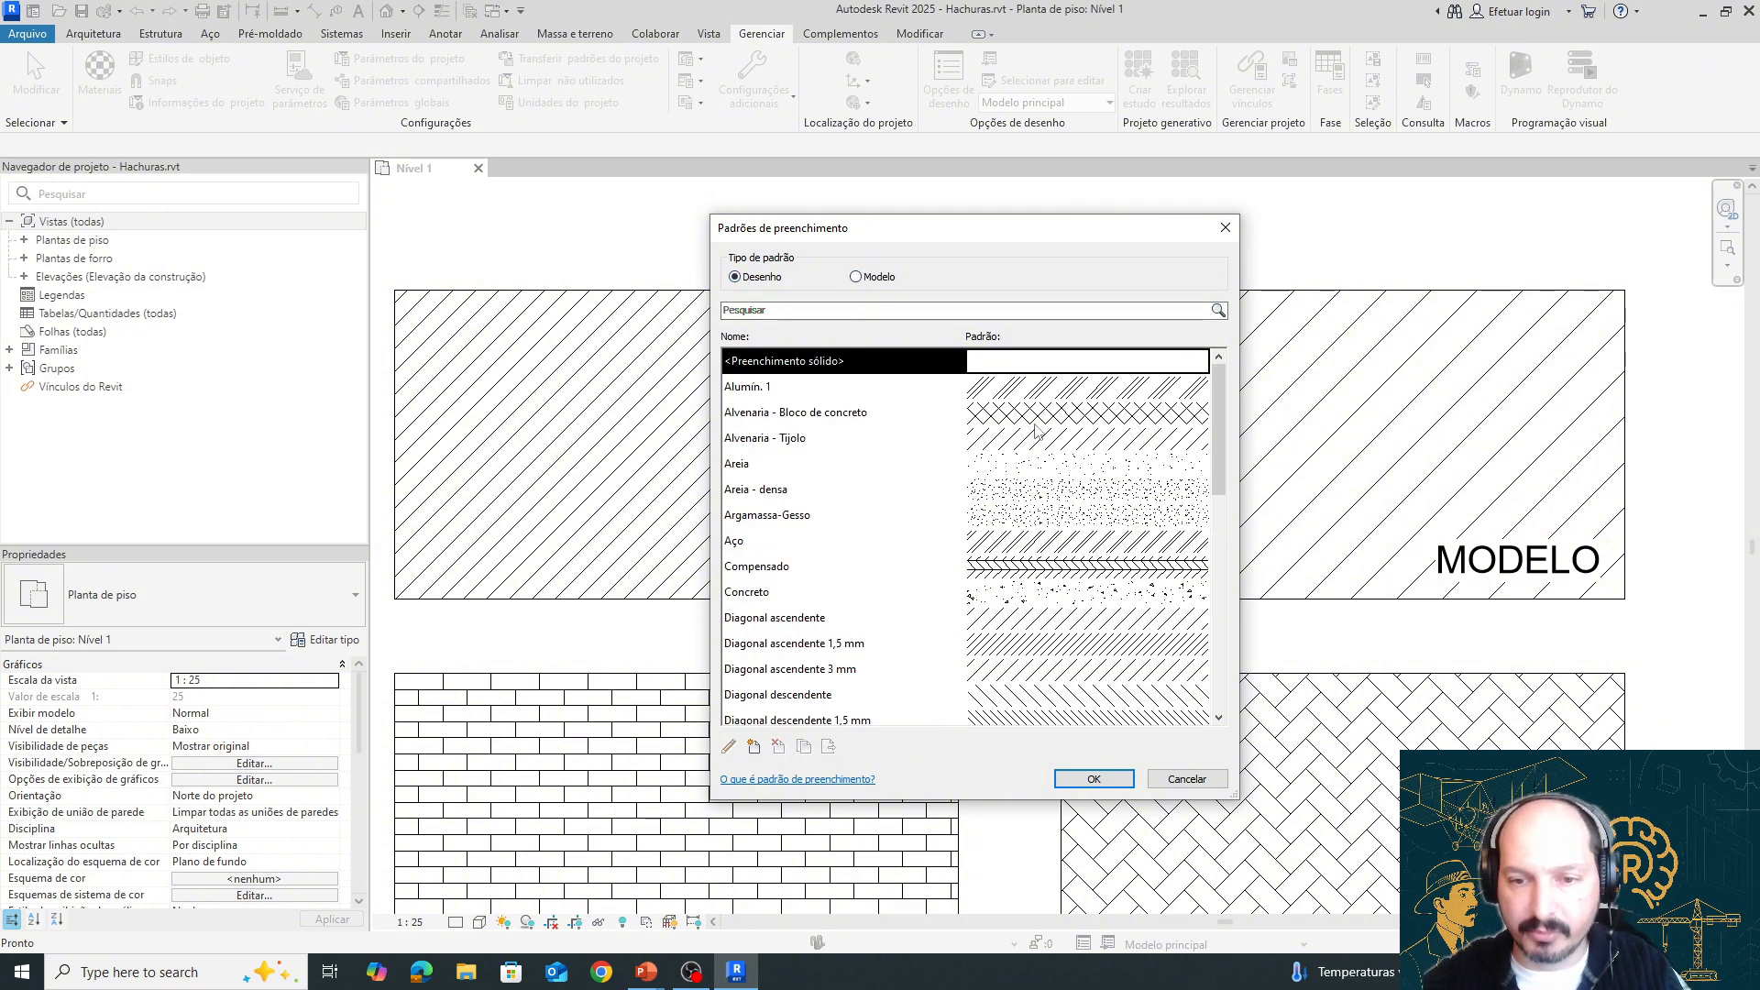
mouse_move(1220, 408)
left_mouse_down()
mouse_move(1233, 642)
mouse_move(1228, 408)
mouse_move(1214, 596)
mouse_move(1216, 431)
left_mouse_up()
left_click(874, 279)
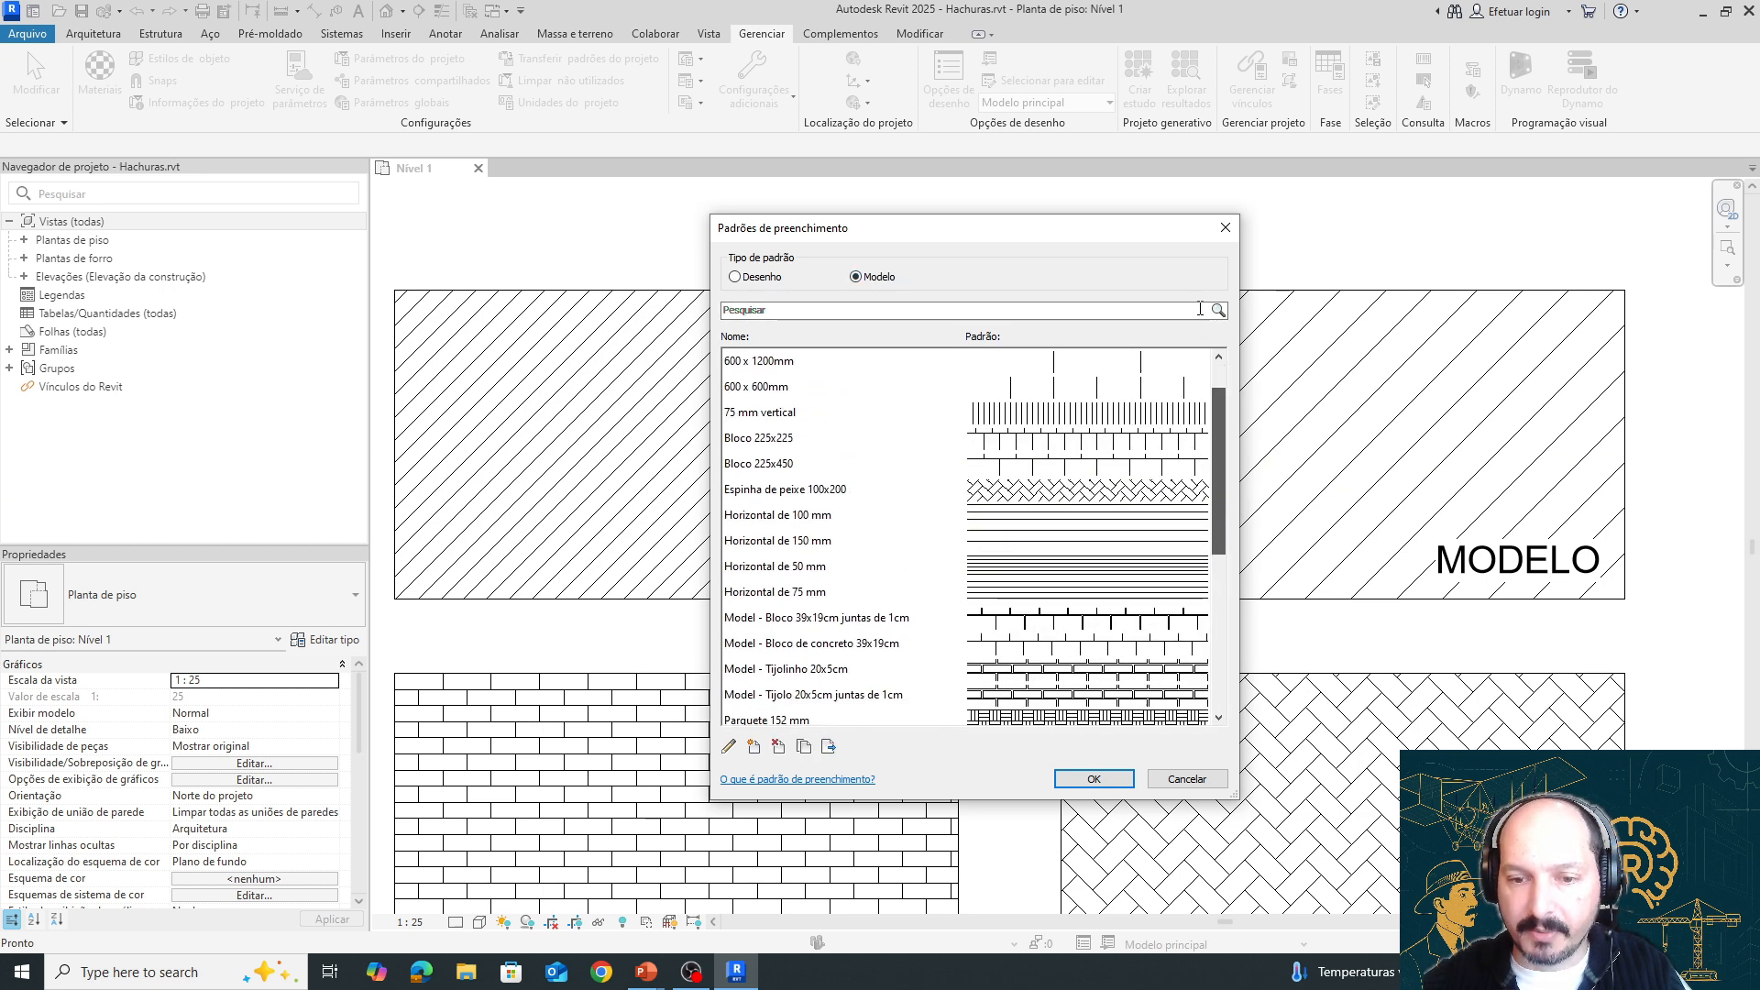
left_click(1171, 770)
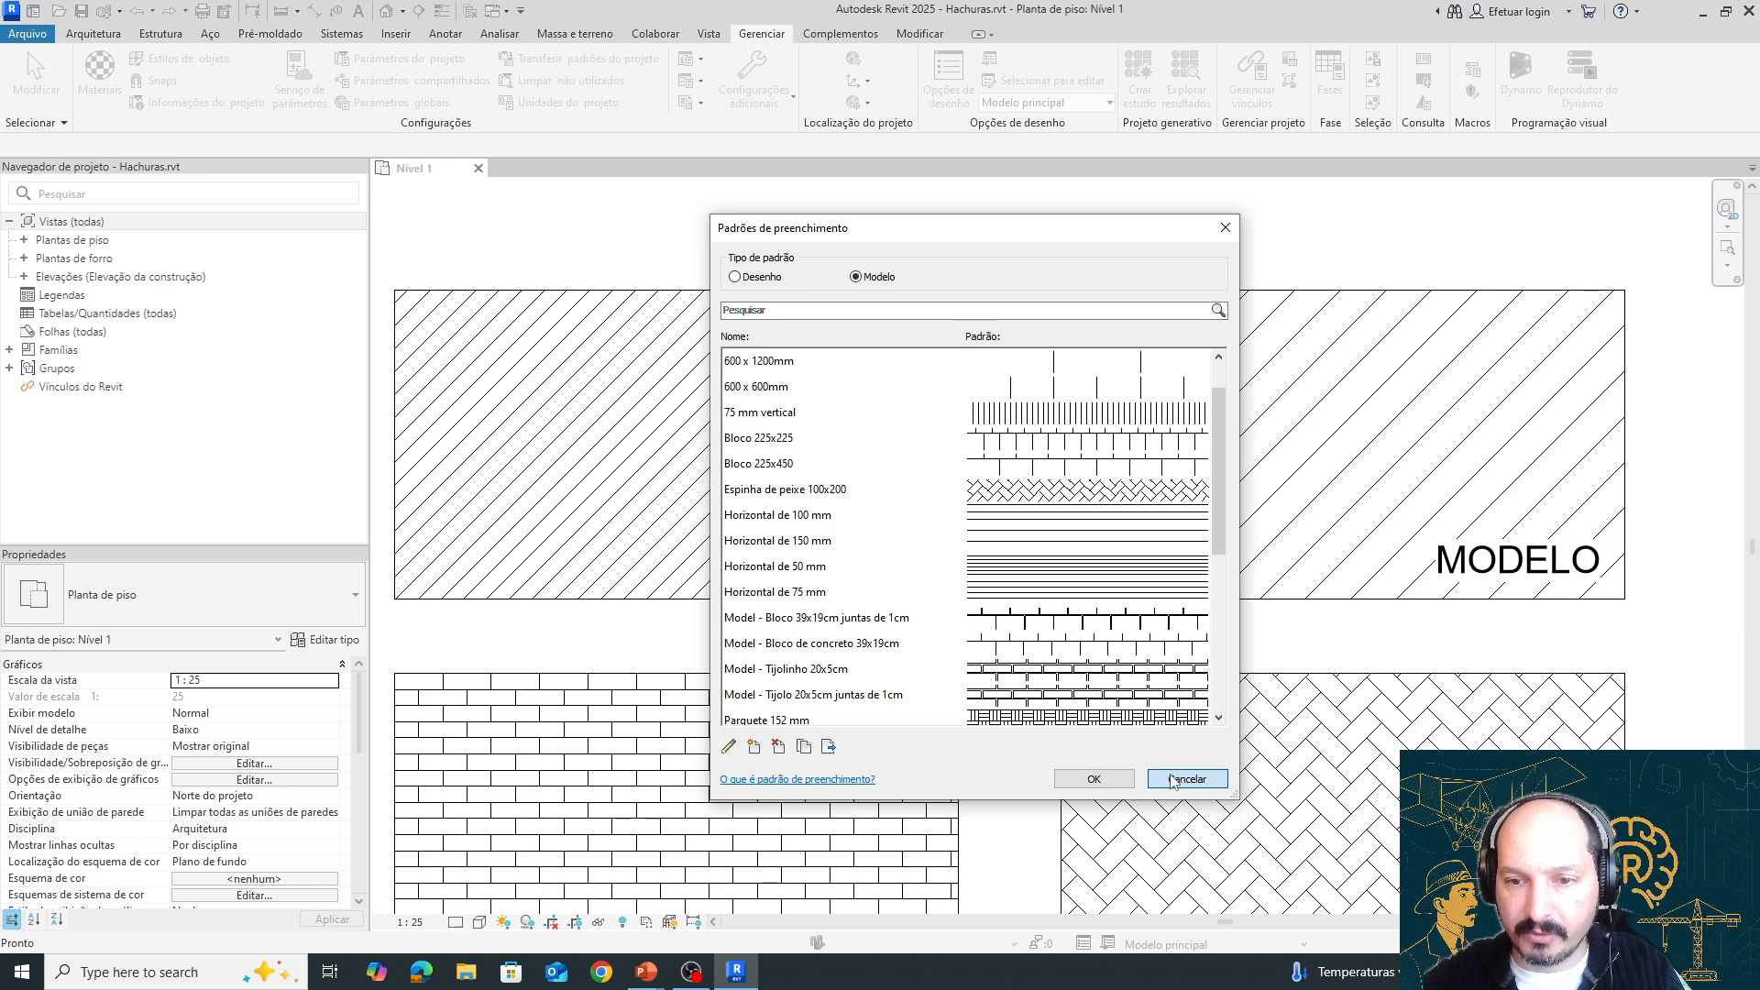
left_click(1171, 778)
Switch to the PowerPoint slide show and advance to the slide about composing hatches from repeated lines
scroll(1025, 568, "down", 3)
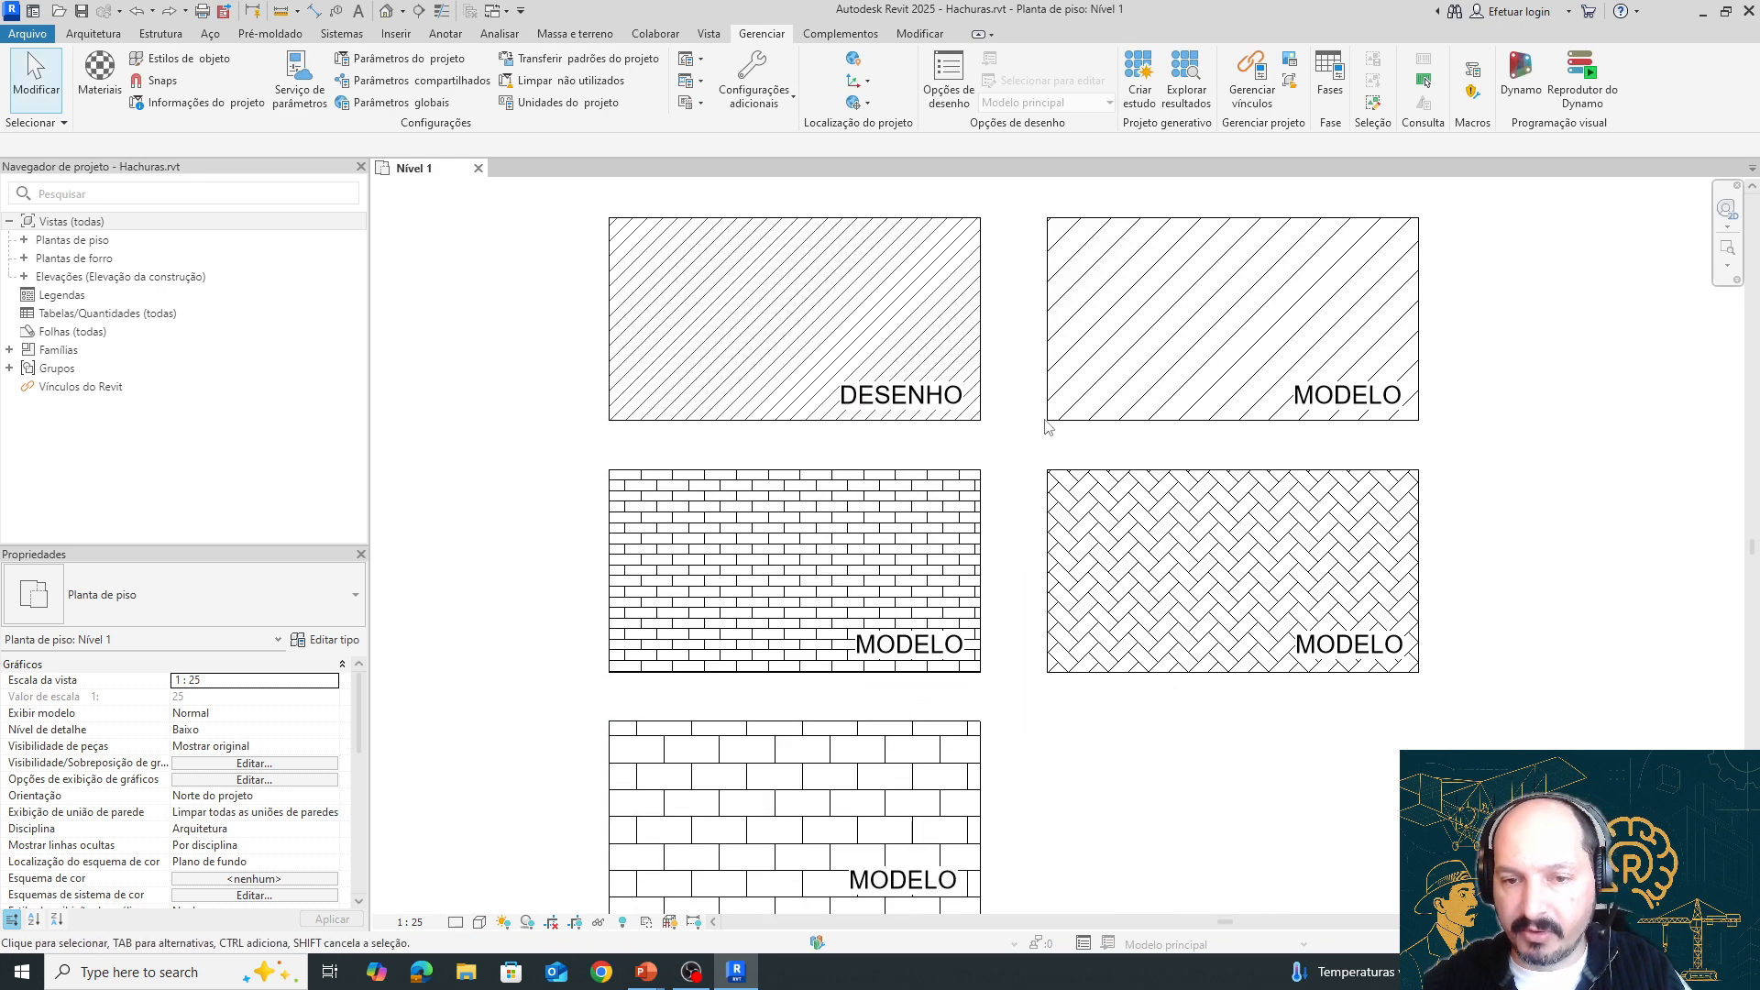
mouse_move(994, 690)
middle_mouse_down()
mouse_move(982, 566)
mouse_move(978, 641)
middle_mouse_up()
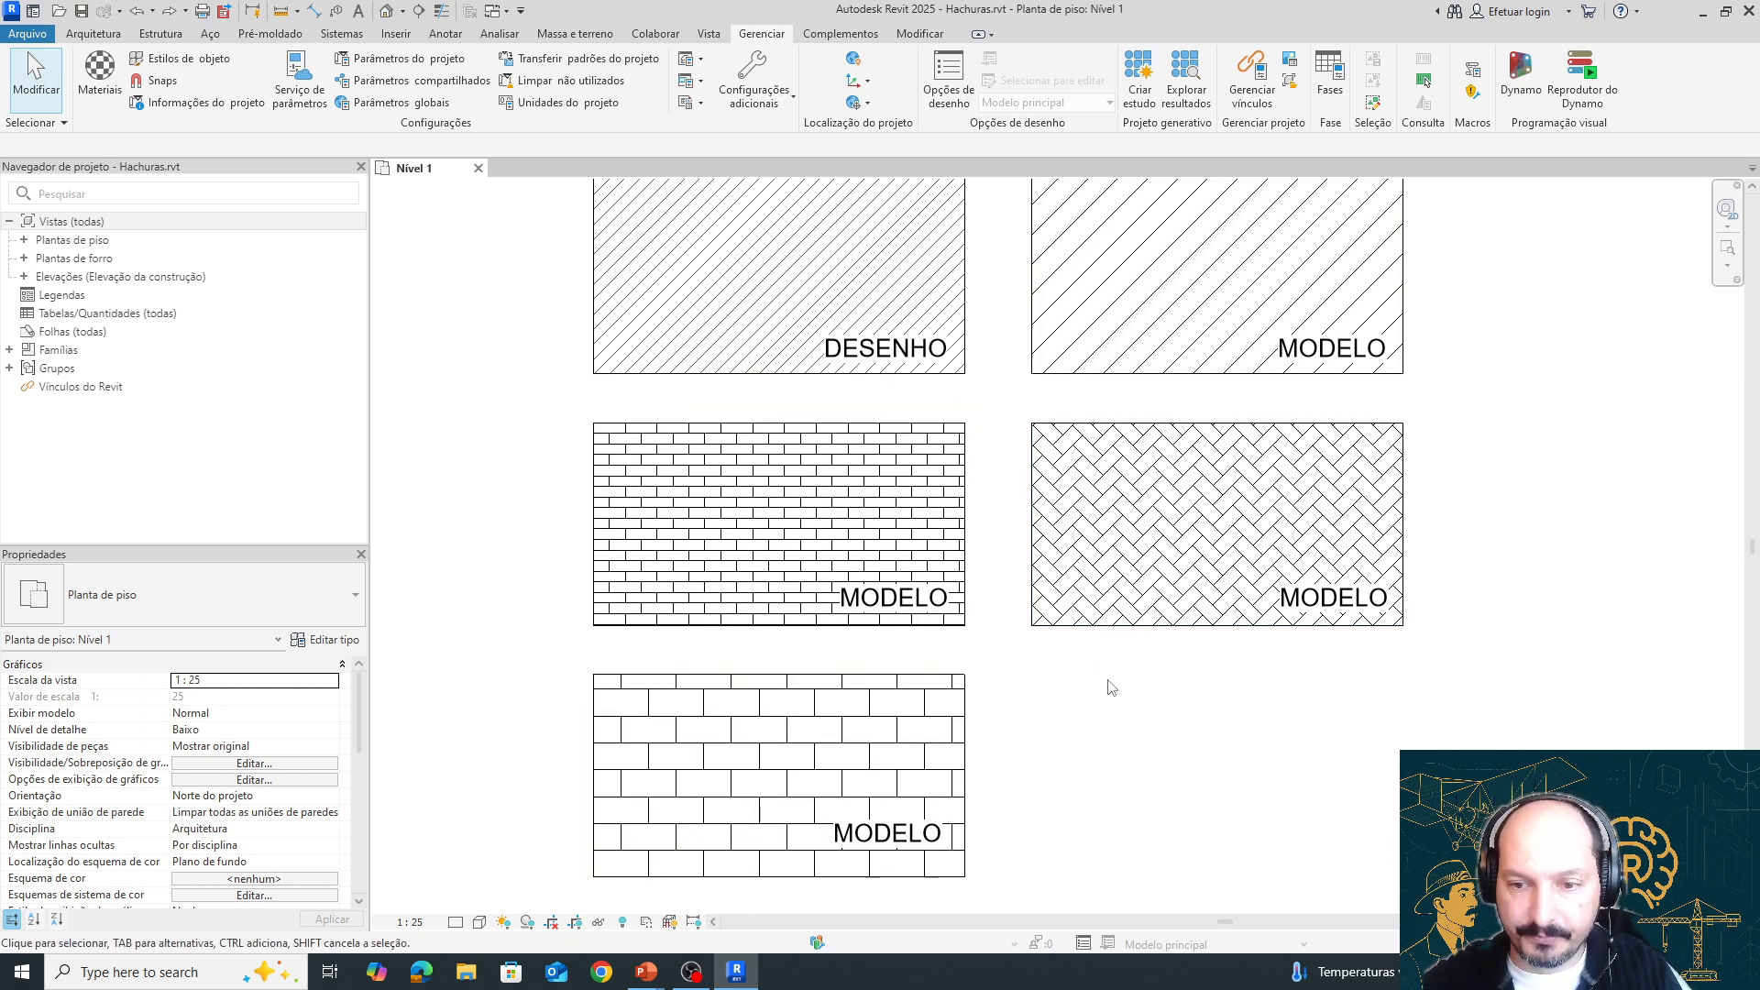
scroll(1111, 688, "down", 2)
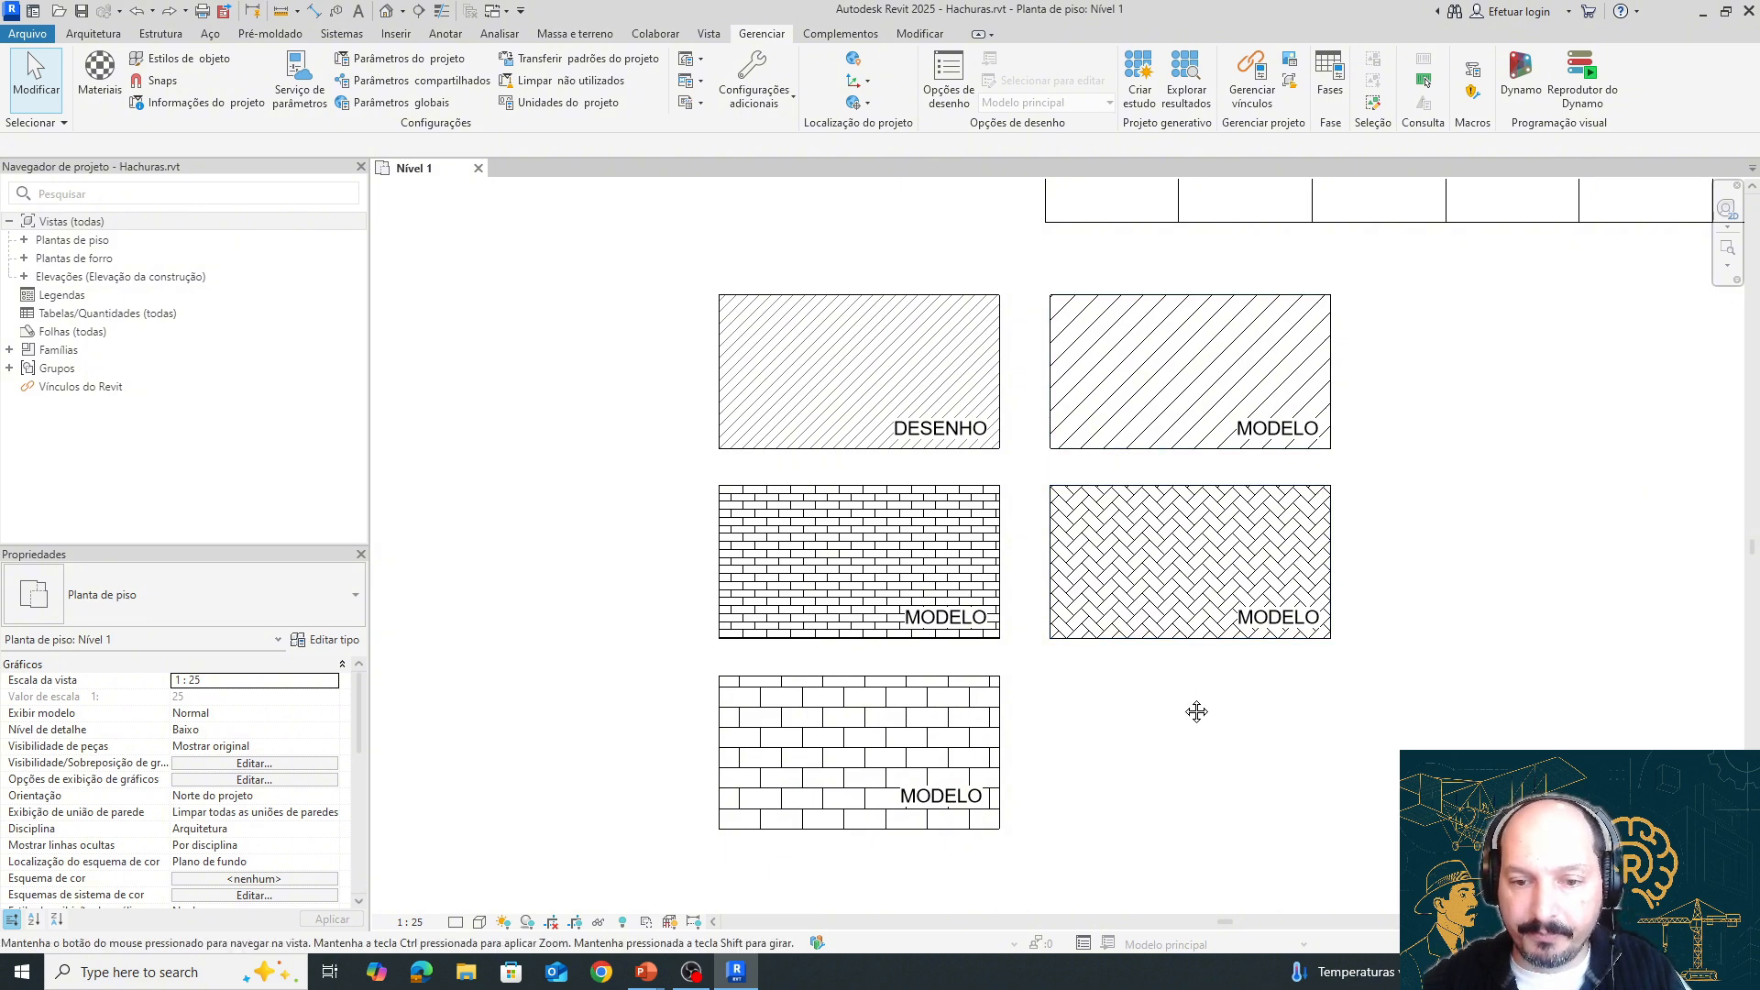
mouse_move(646, 971)
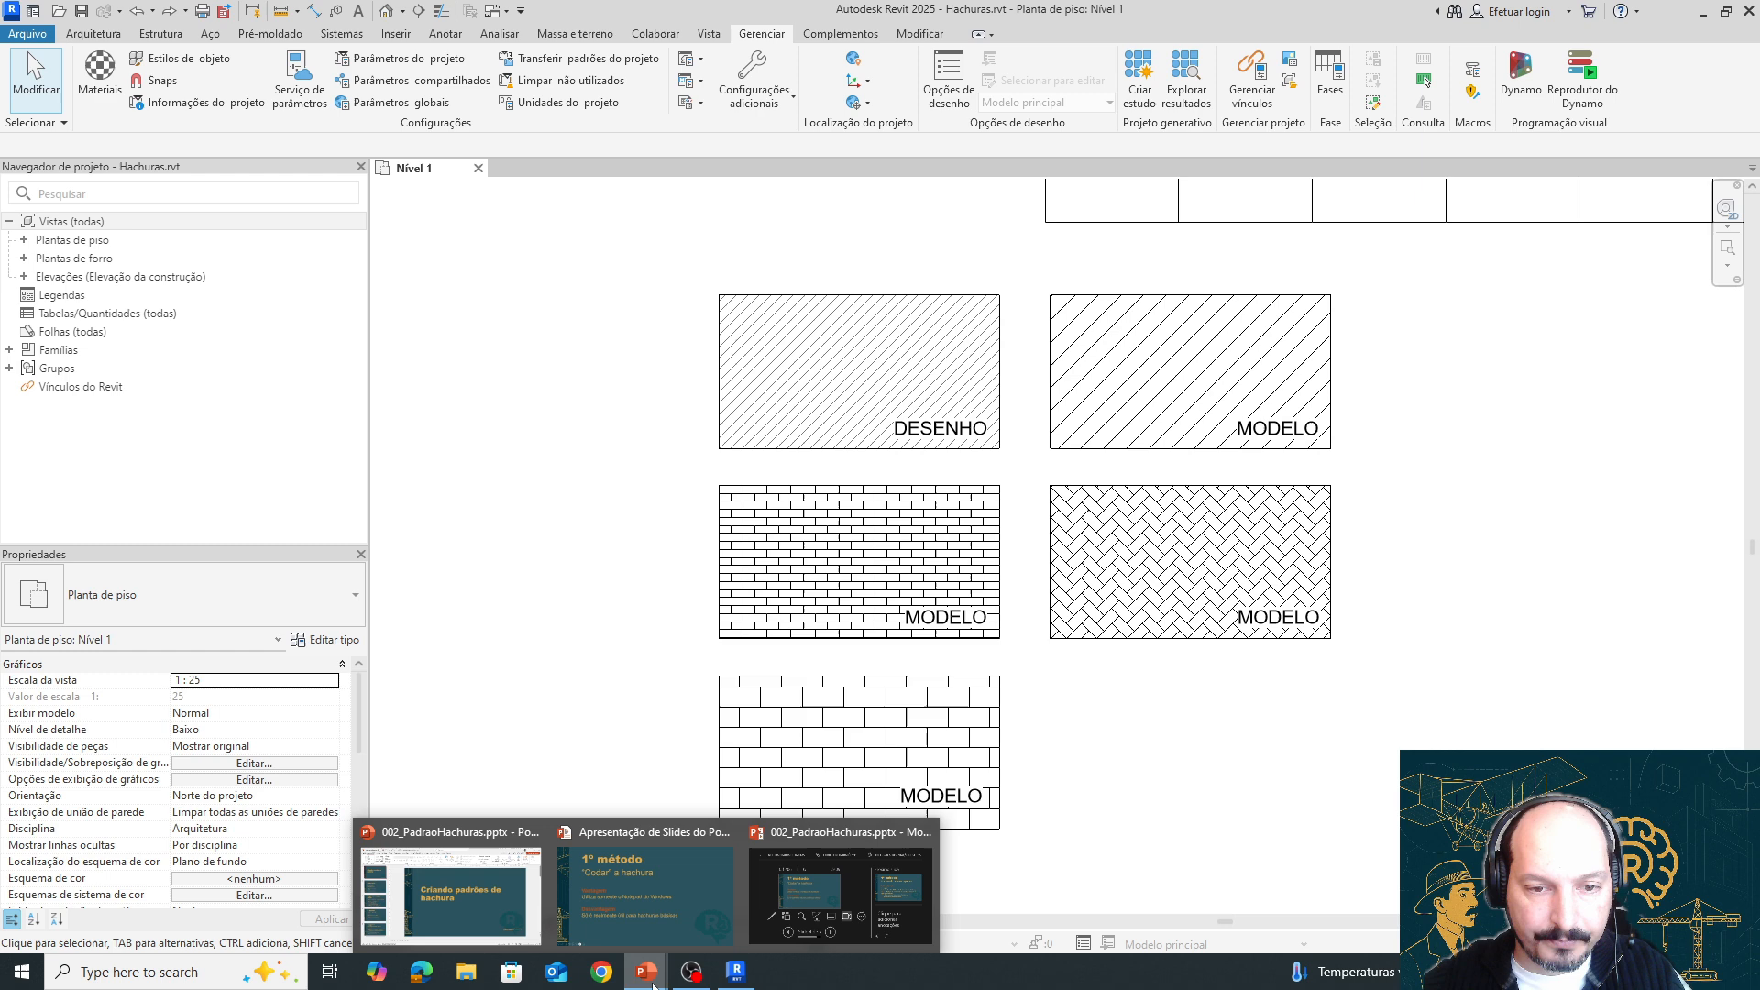
left_click(645, 933)
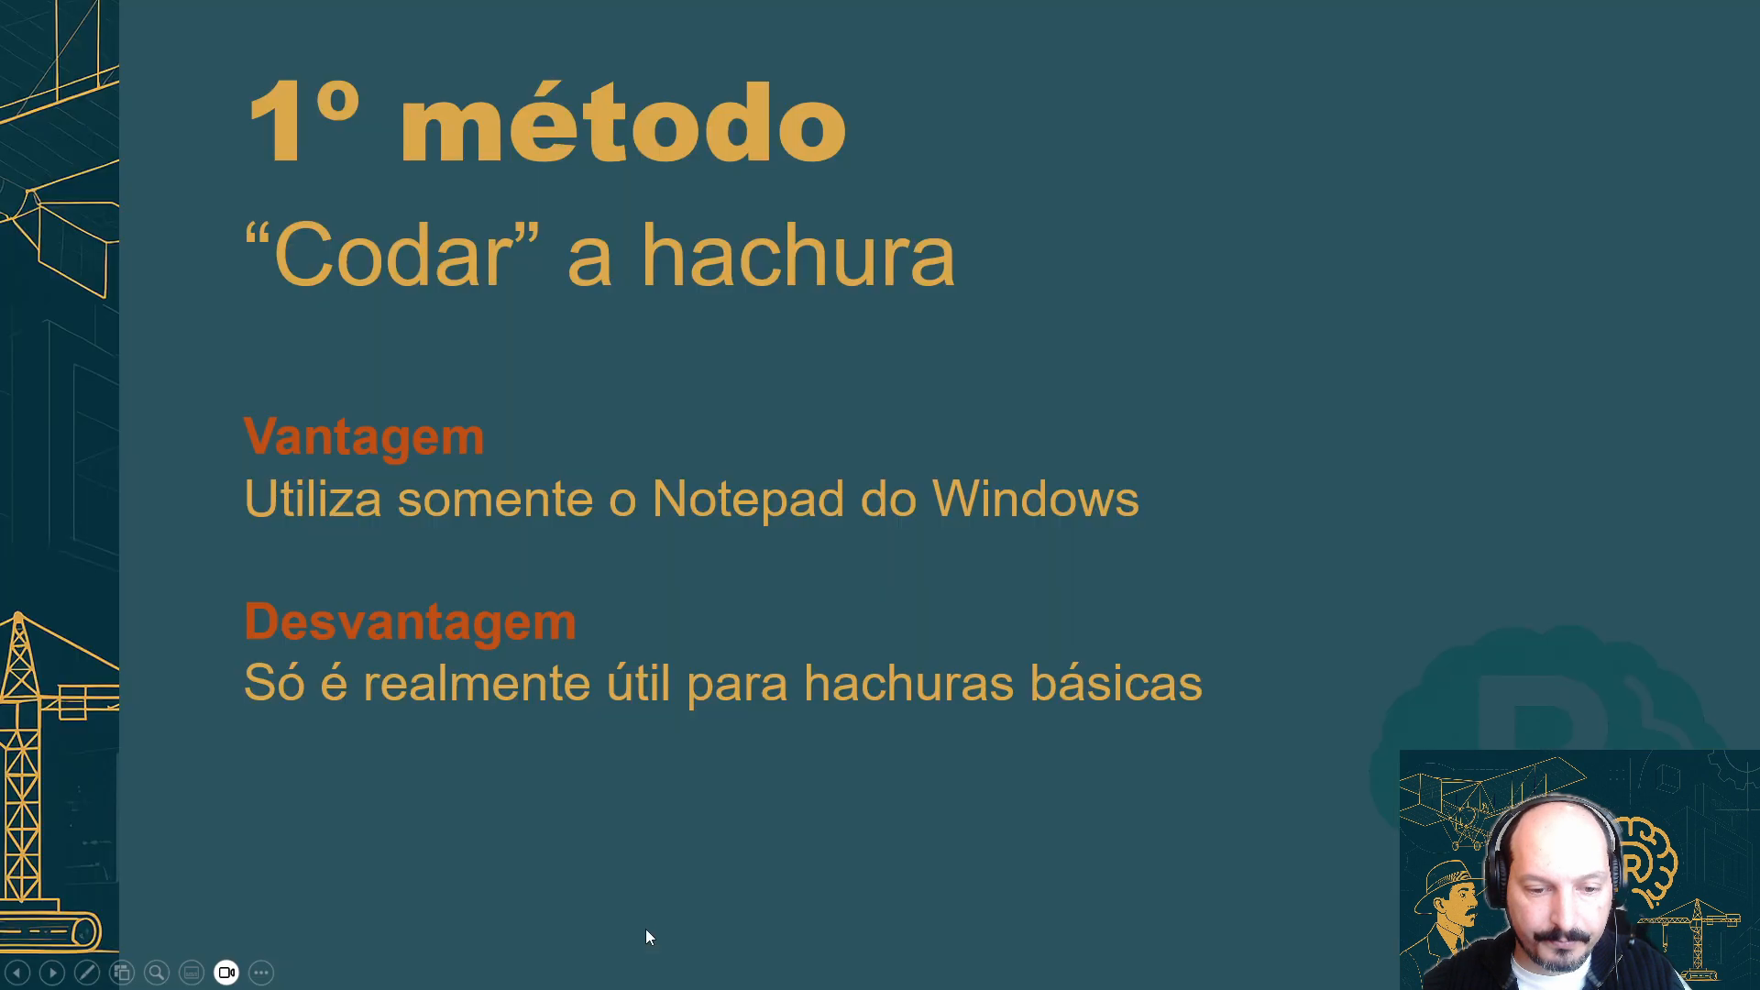
left_click(48, 975)
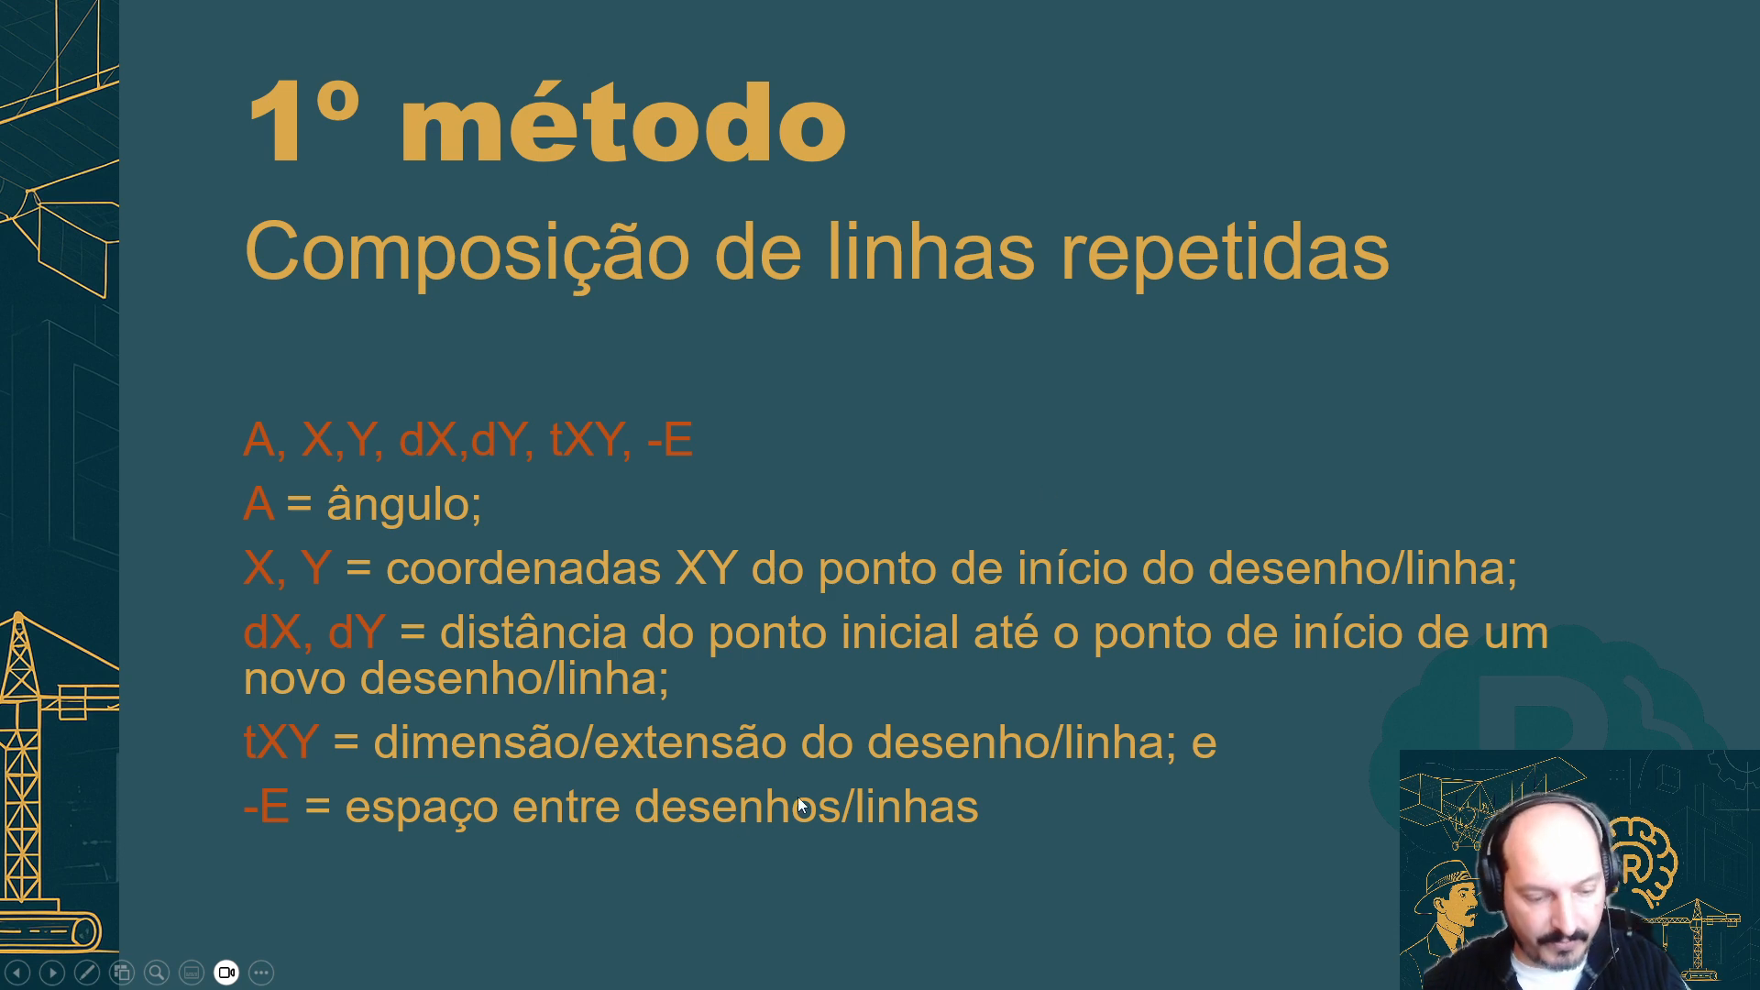
Switch back to Revit and examine the large floor with the rectangular grid pattern above the filled regions
key("super")
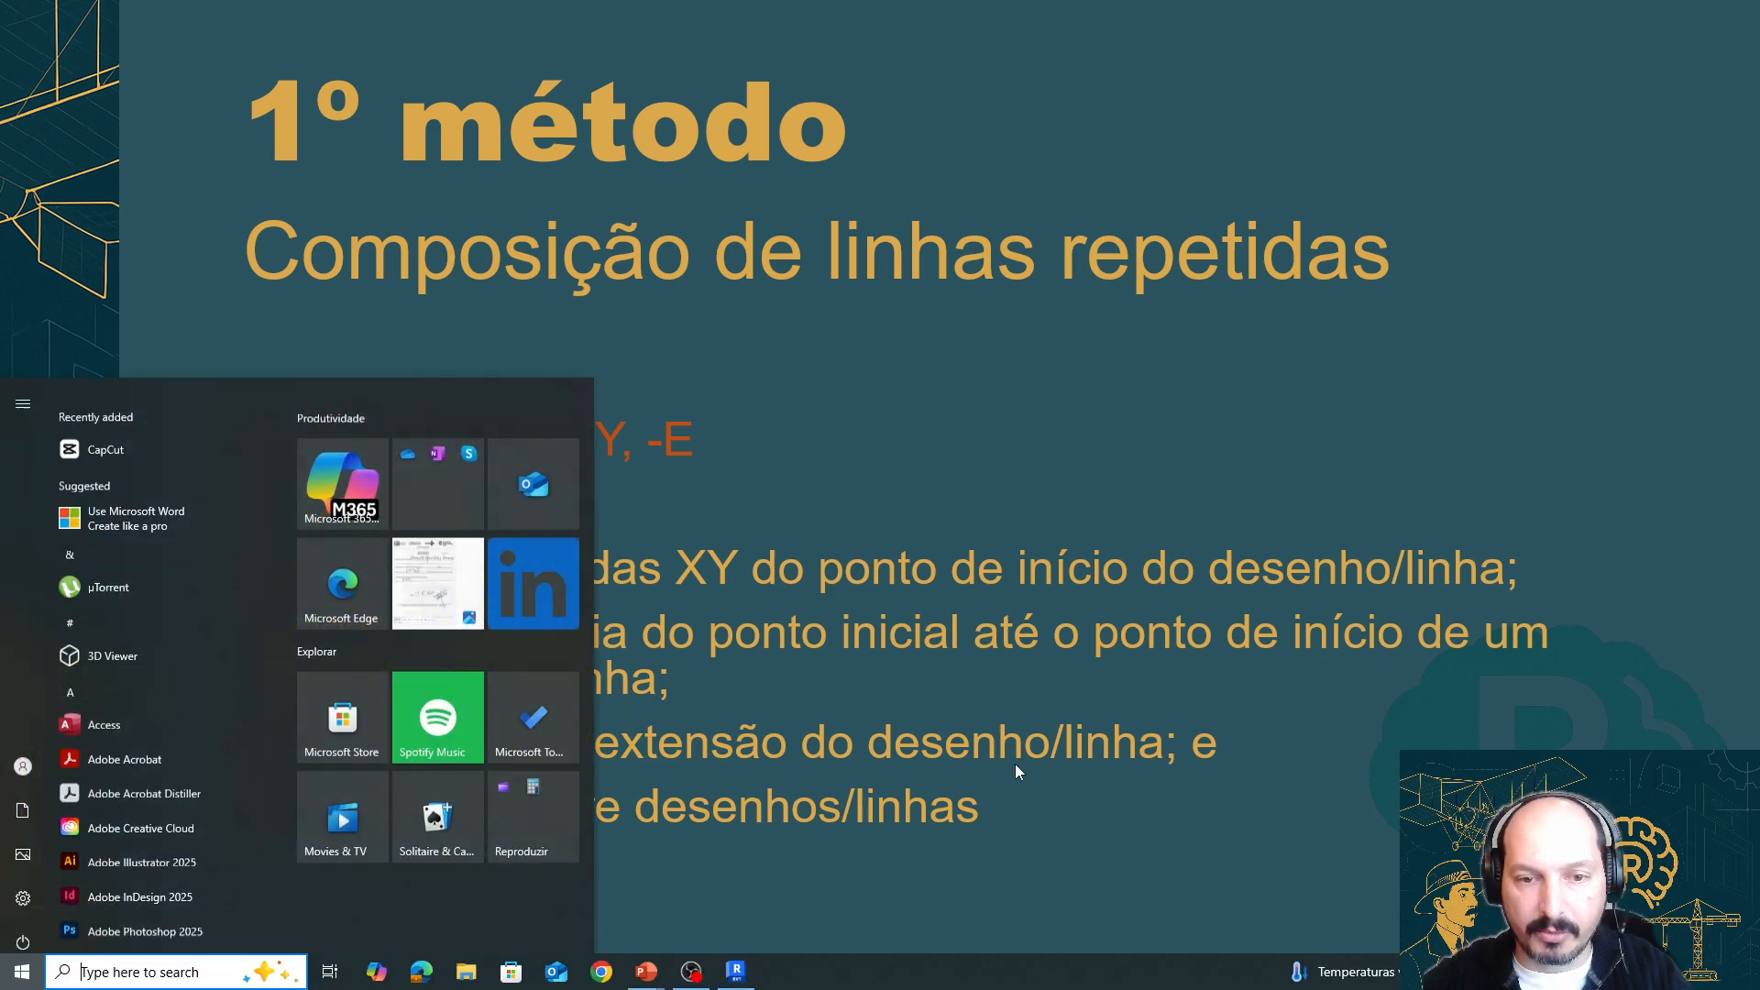
left_click(736, 972)
middle_click_drag(1109, 247, 1054, 290)
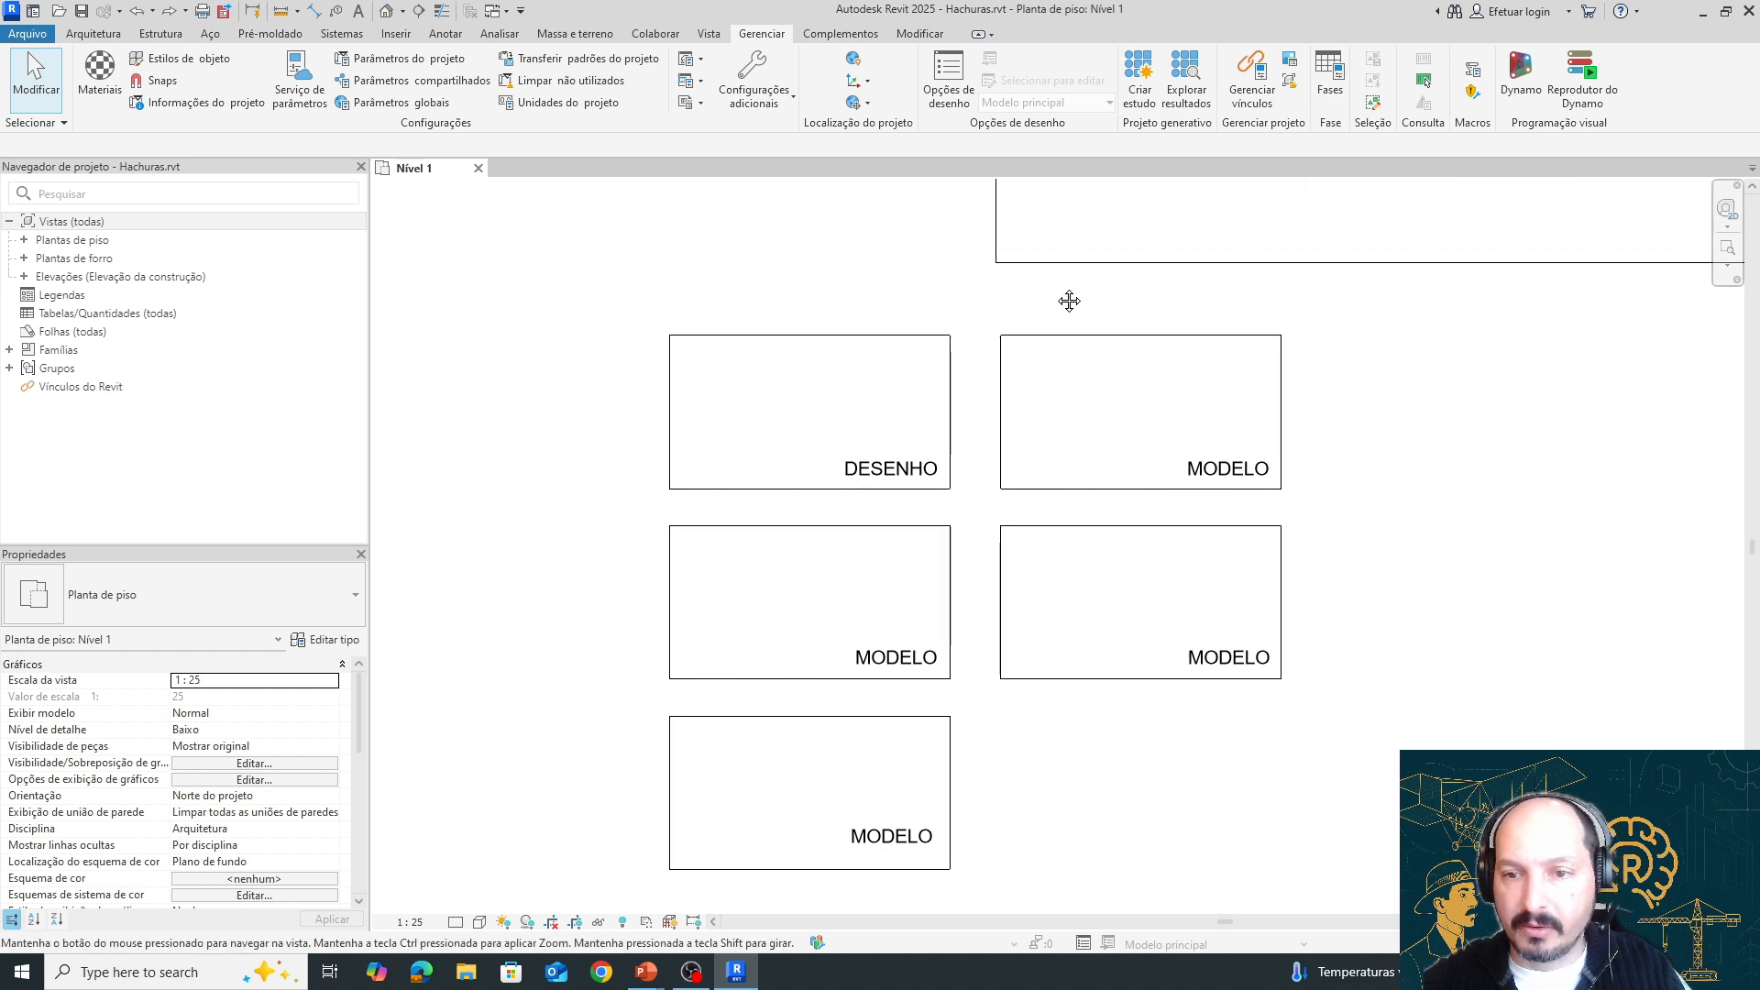
middle_click_drag(997, 345, 731, 514)
middle_click_drag(831, 452, 826, 698)
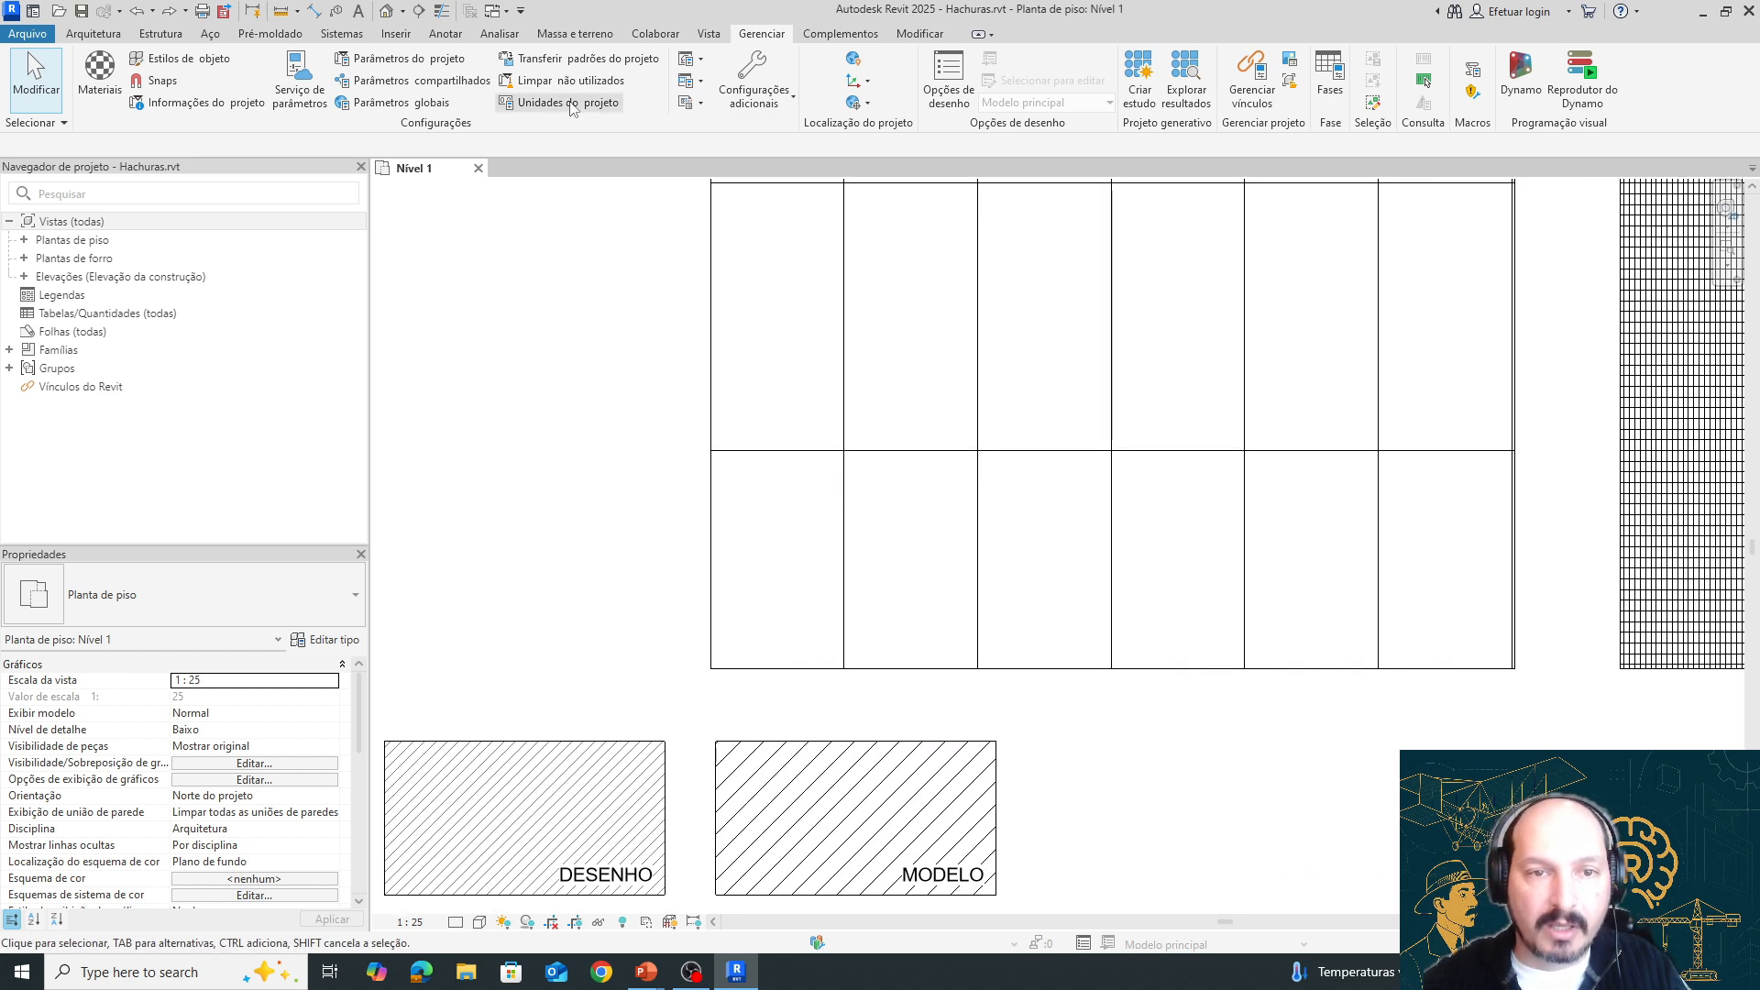
scroll(680, 413, "up", 5)
middle_click_drag(680, 413, 724, 623)
scroll(759, 593, "down", 1)
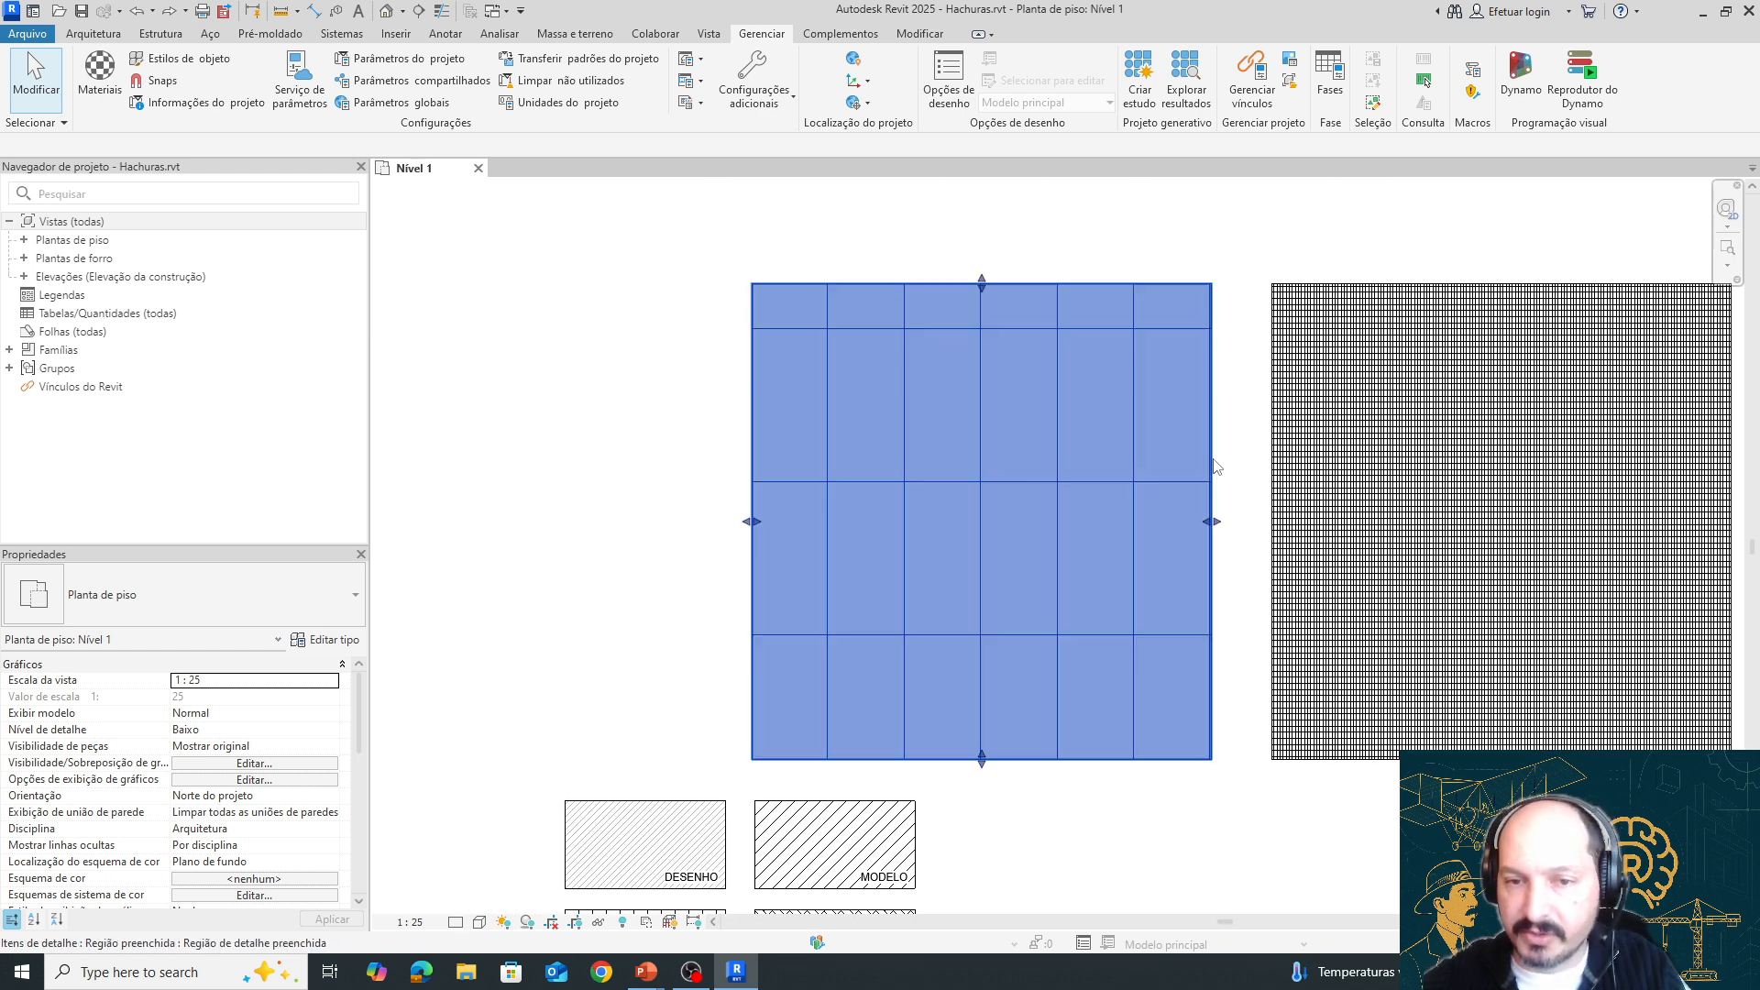
left_click(984, 438)
key("Escape")
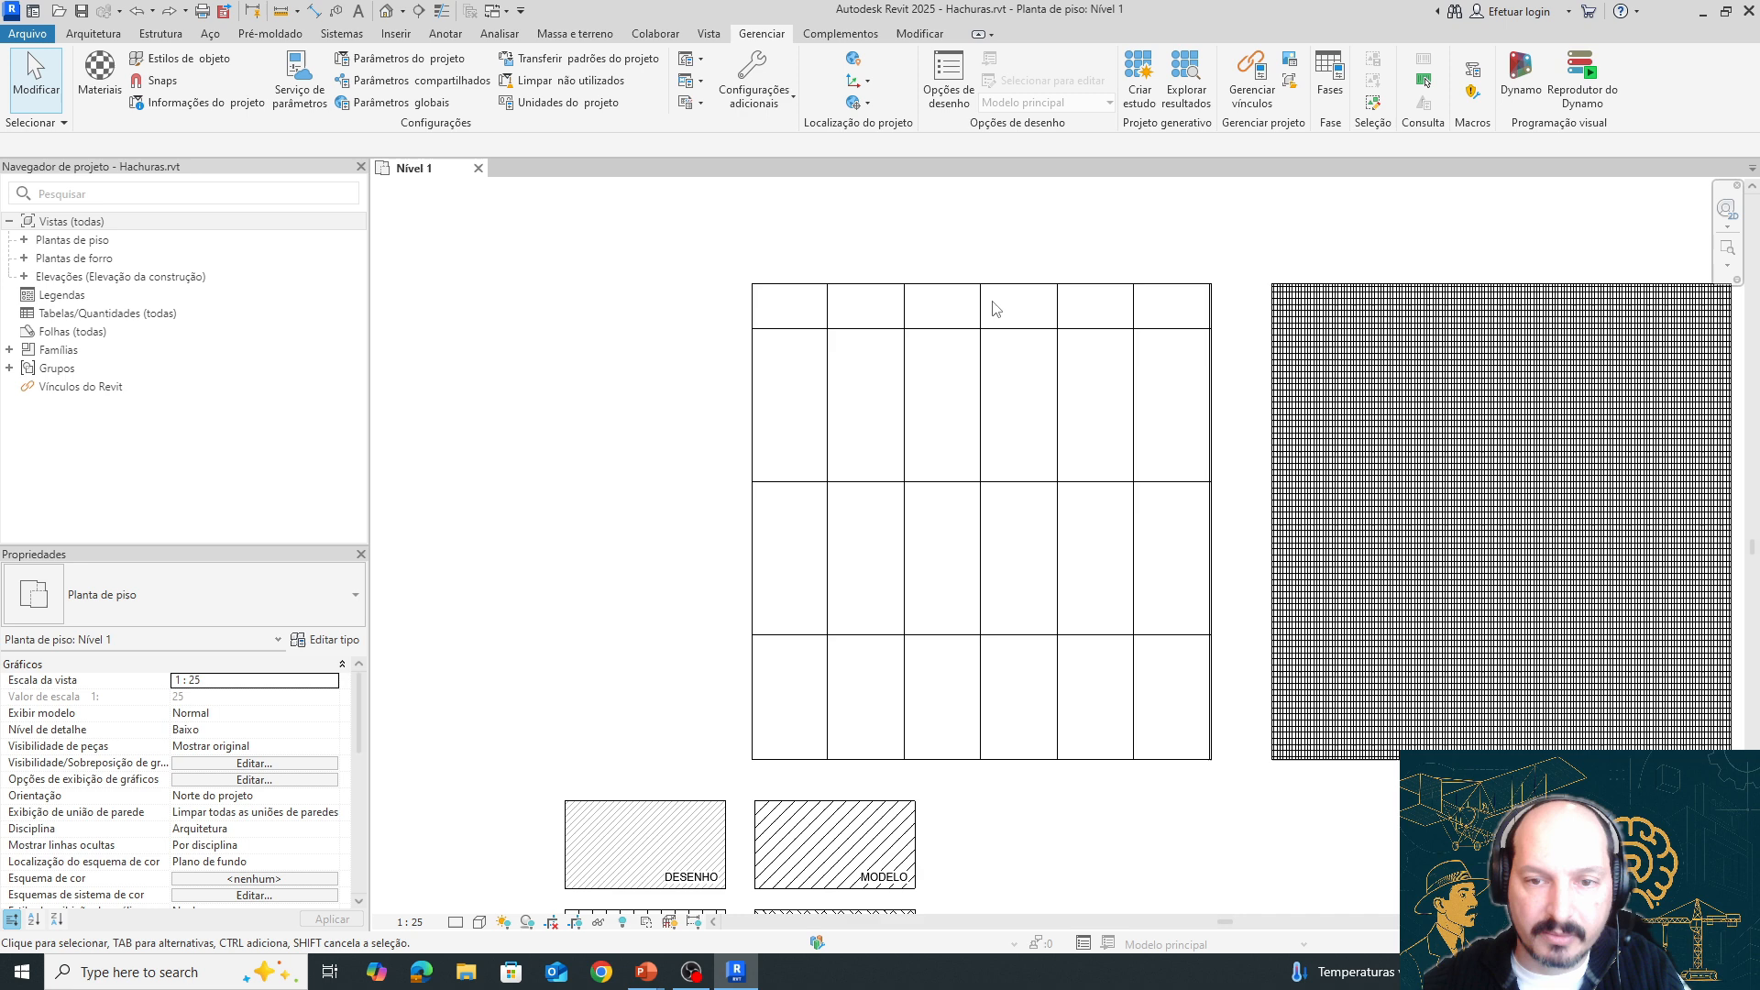
left_click(894, 293)
key("Escape")
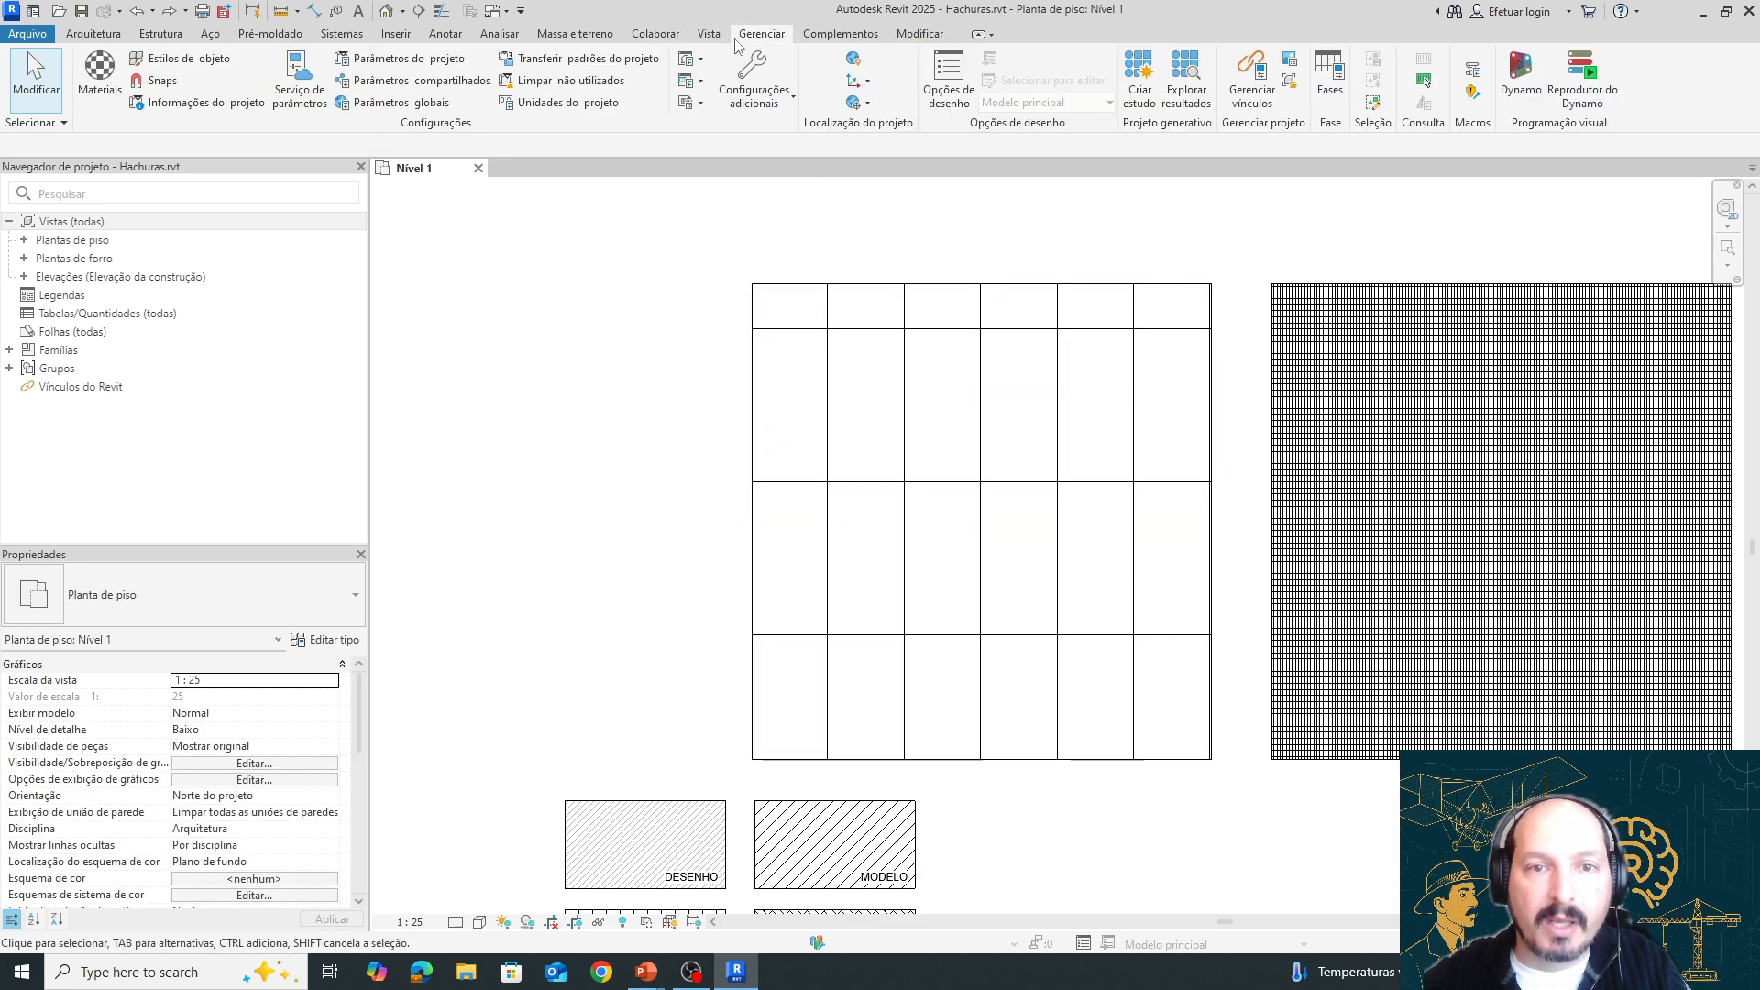
Open the project's fill pattern settings (Padrões de preenchimento)
left_click(754, 87)
left_click(833, 296)
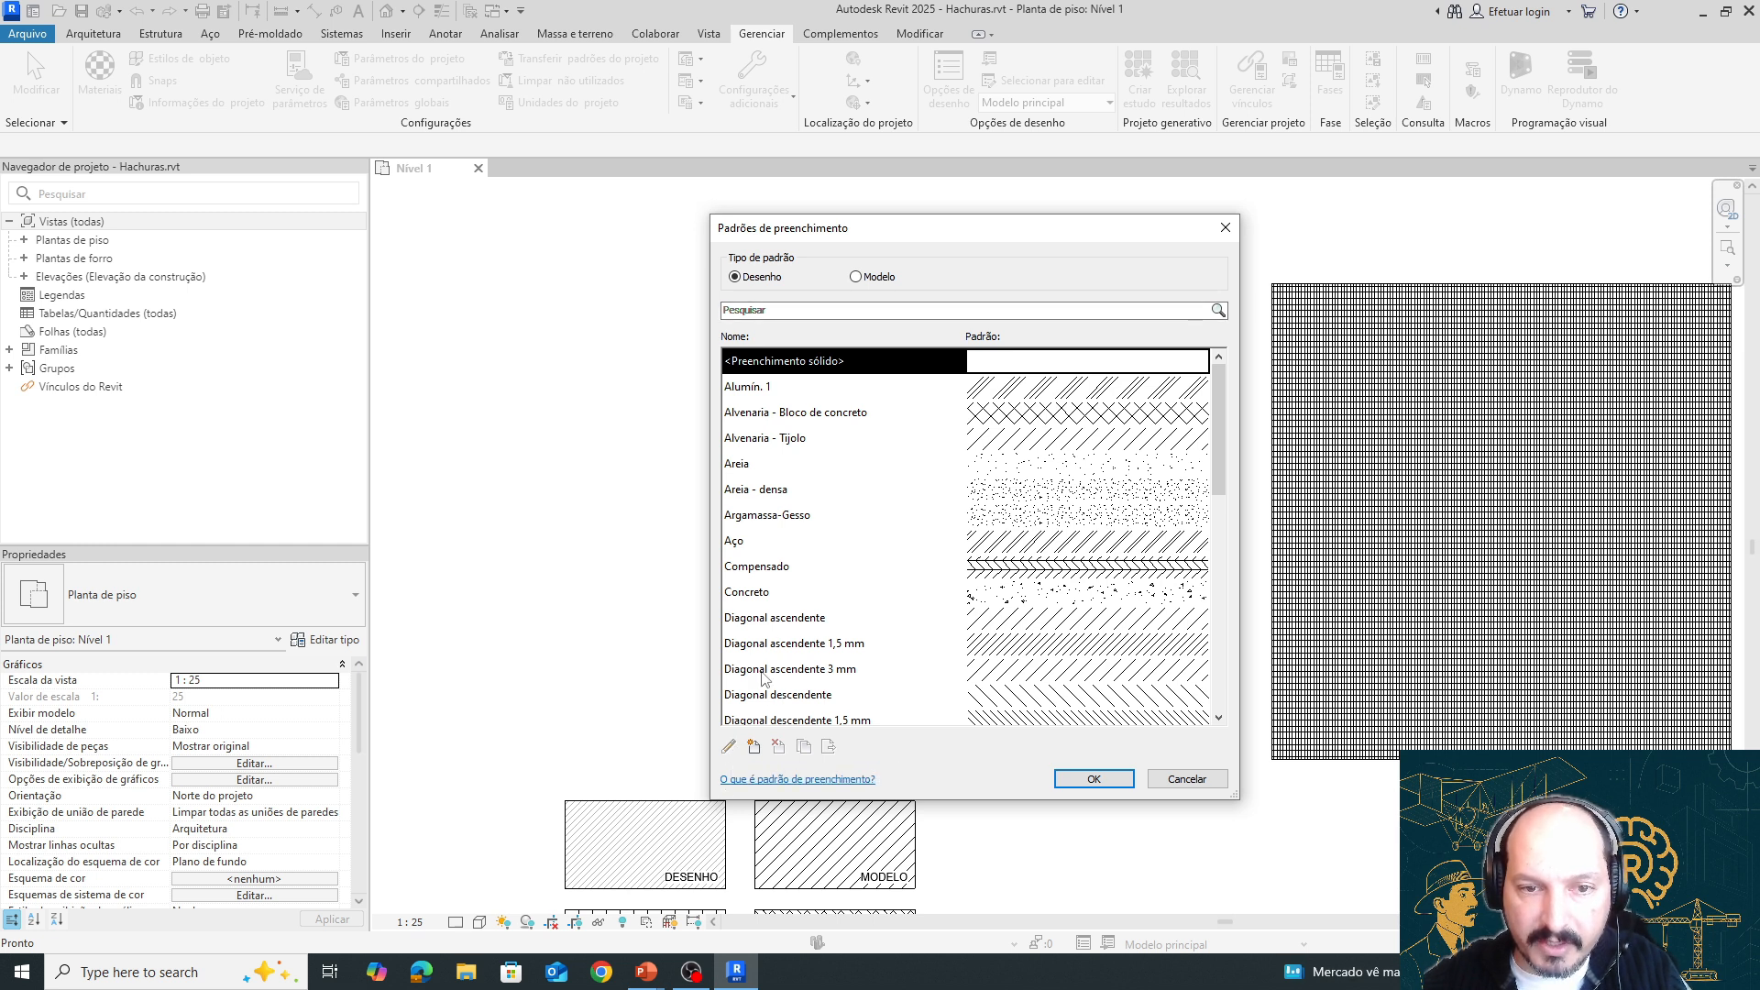
left_click(811, 464)
left_click(729, 746)
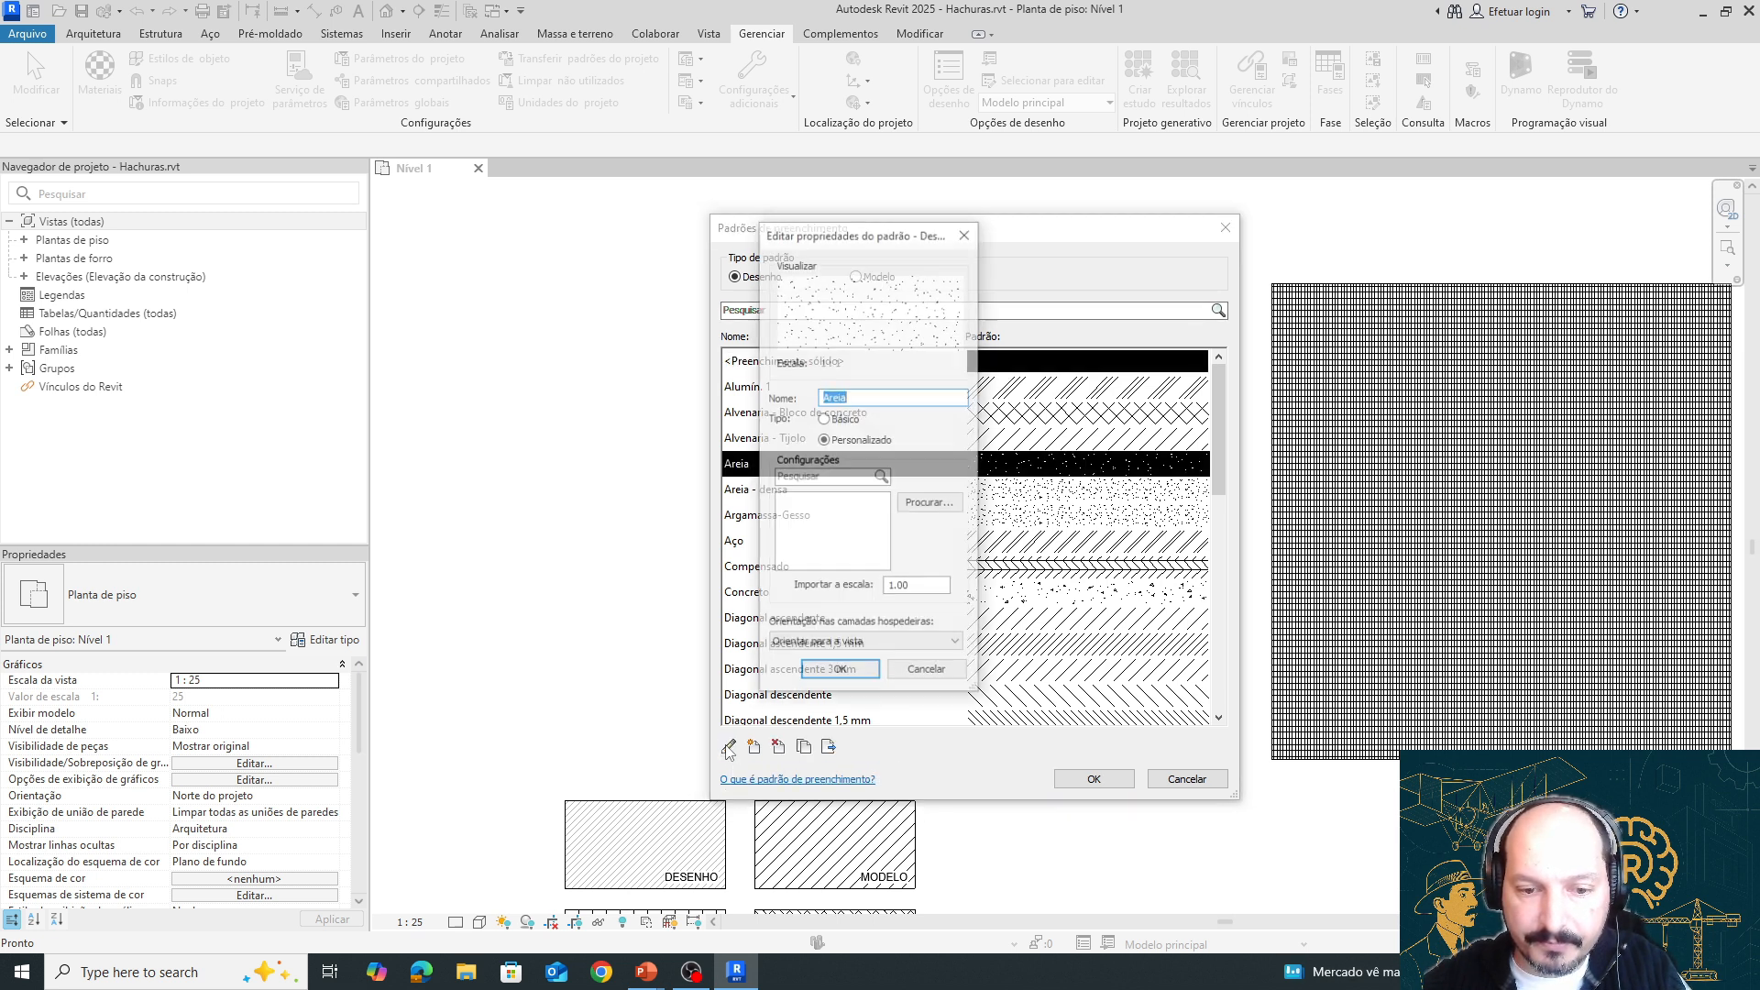
key("Escape")
left_click(753, 747)
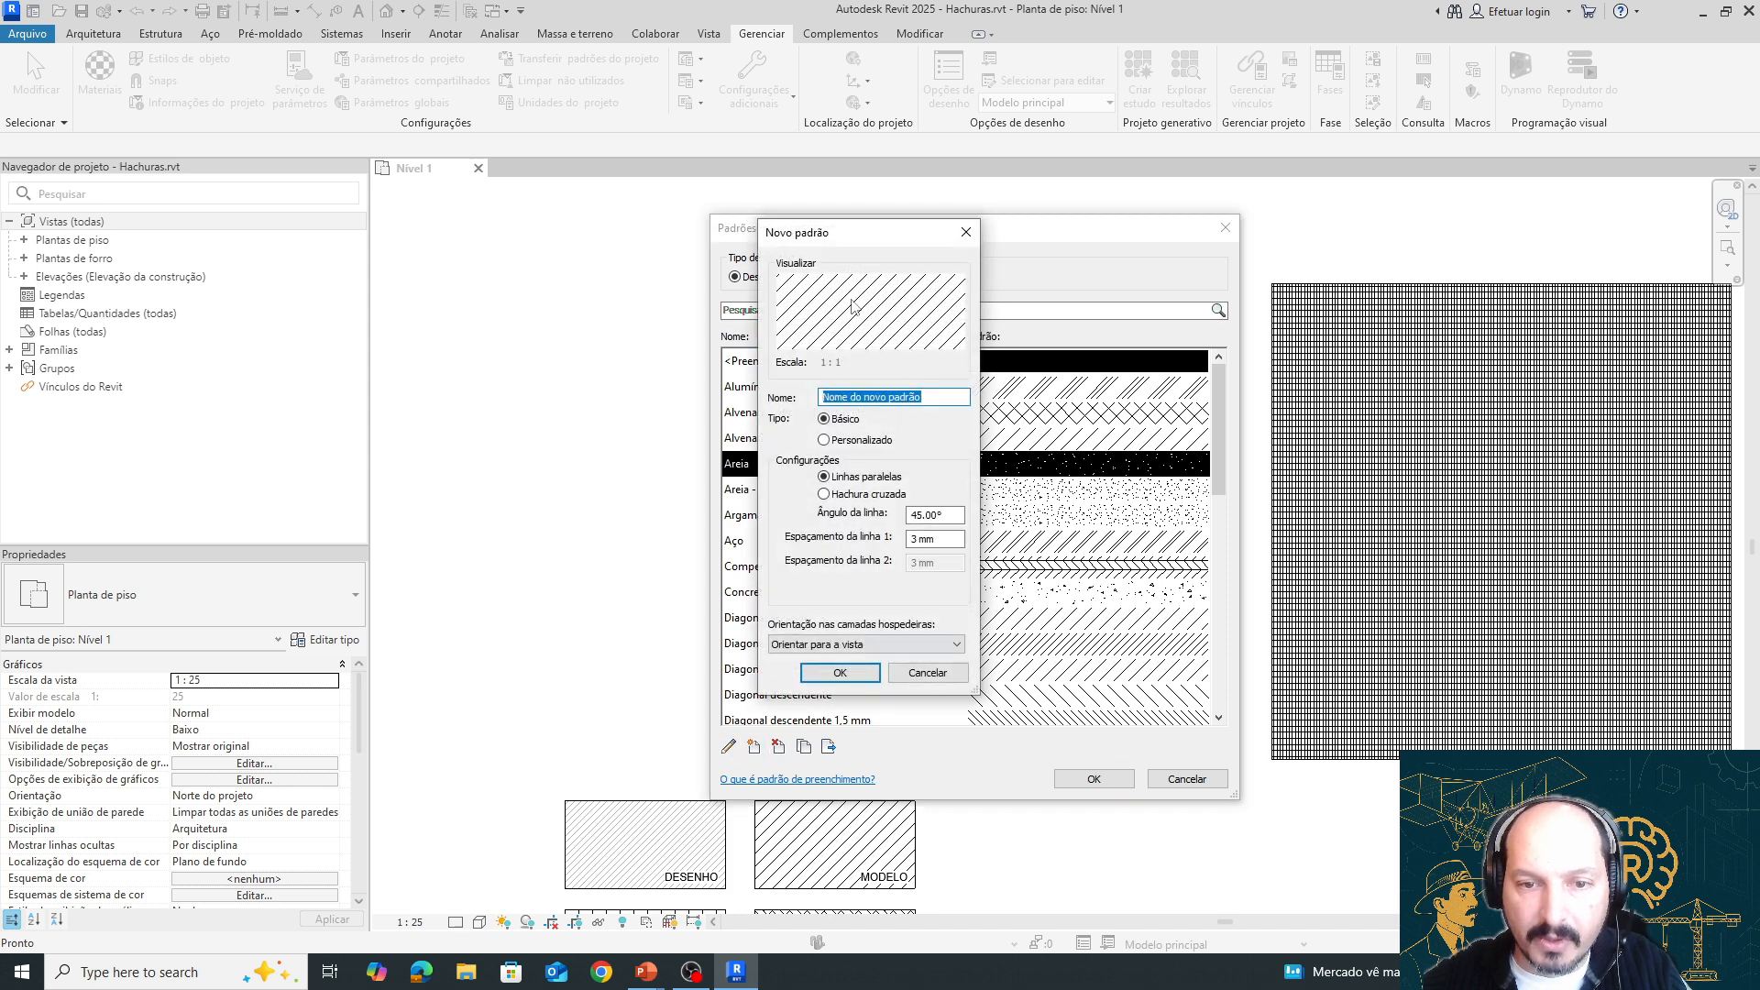
key("Escape")
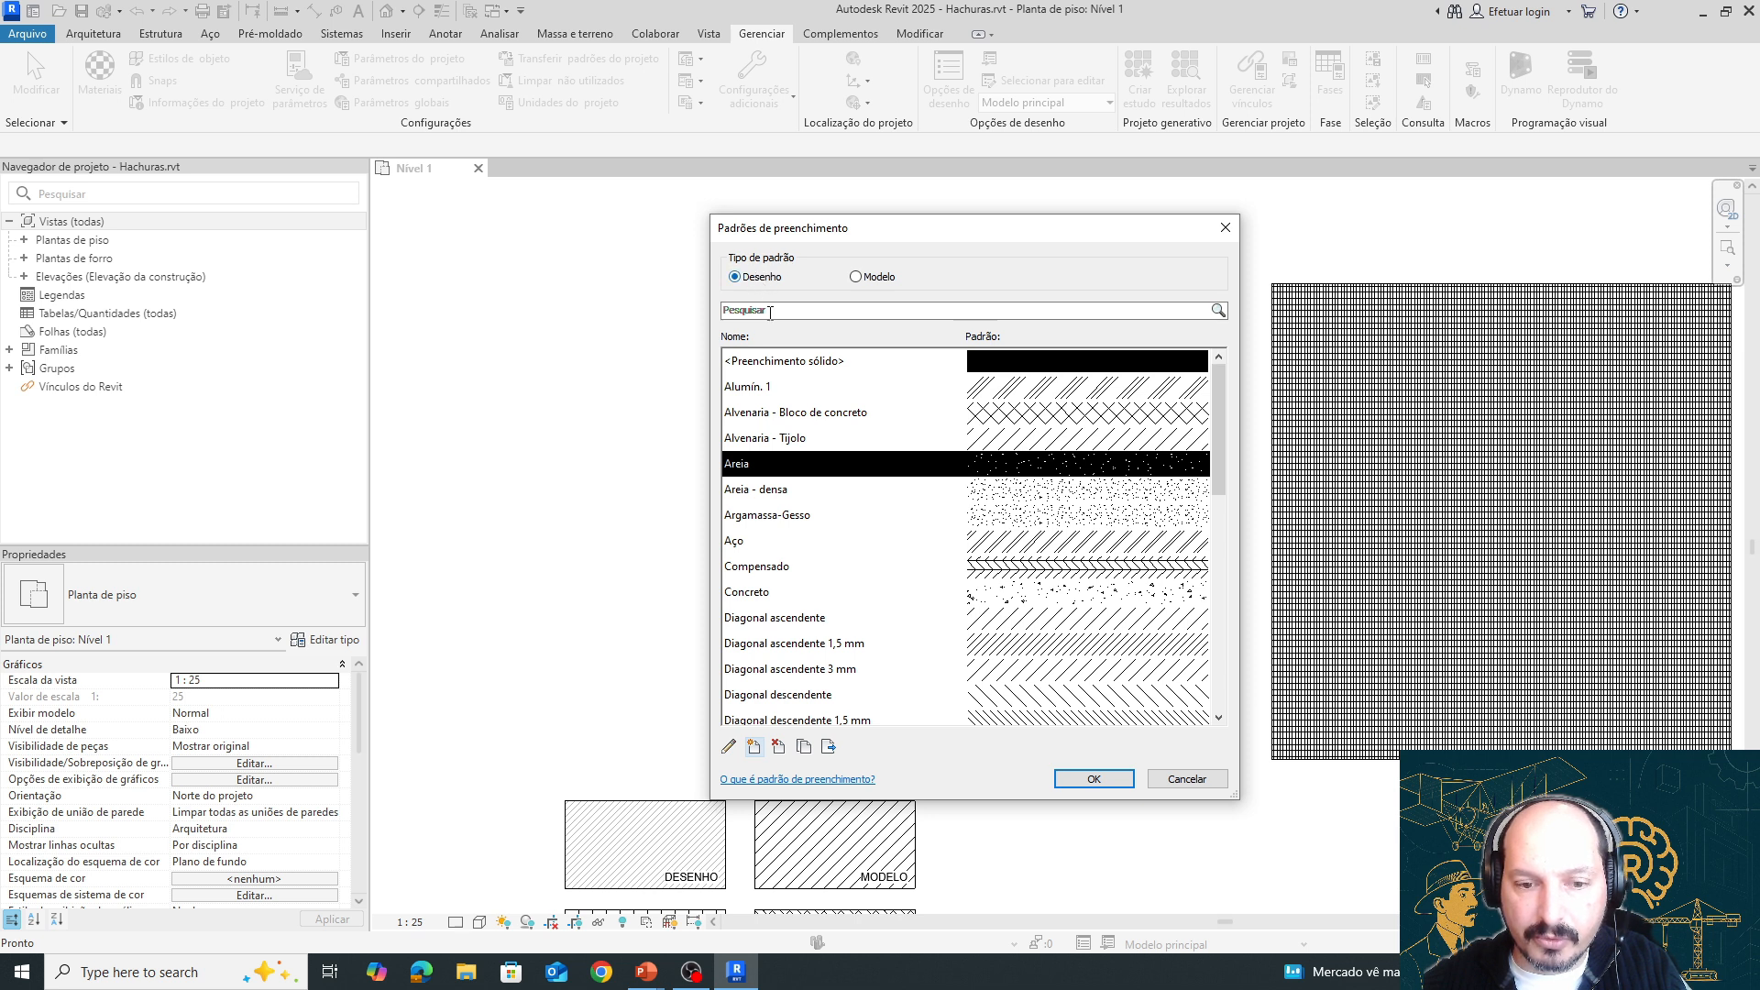
Start a new basic Desenho pattern named Cruzada 10mm as a crosshatch (Hachura cruzada) with a line angle of 0
left_click(754, 747)
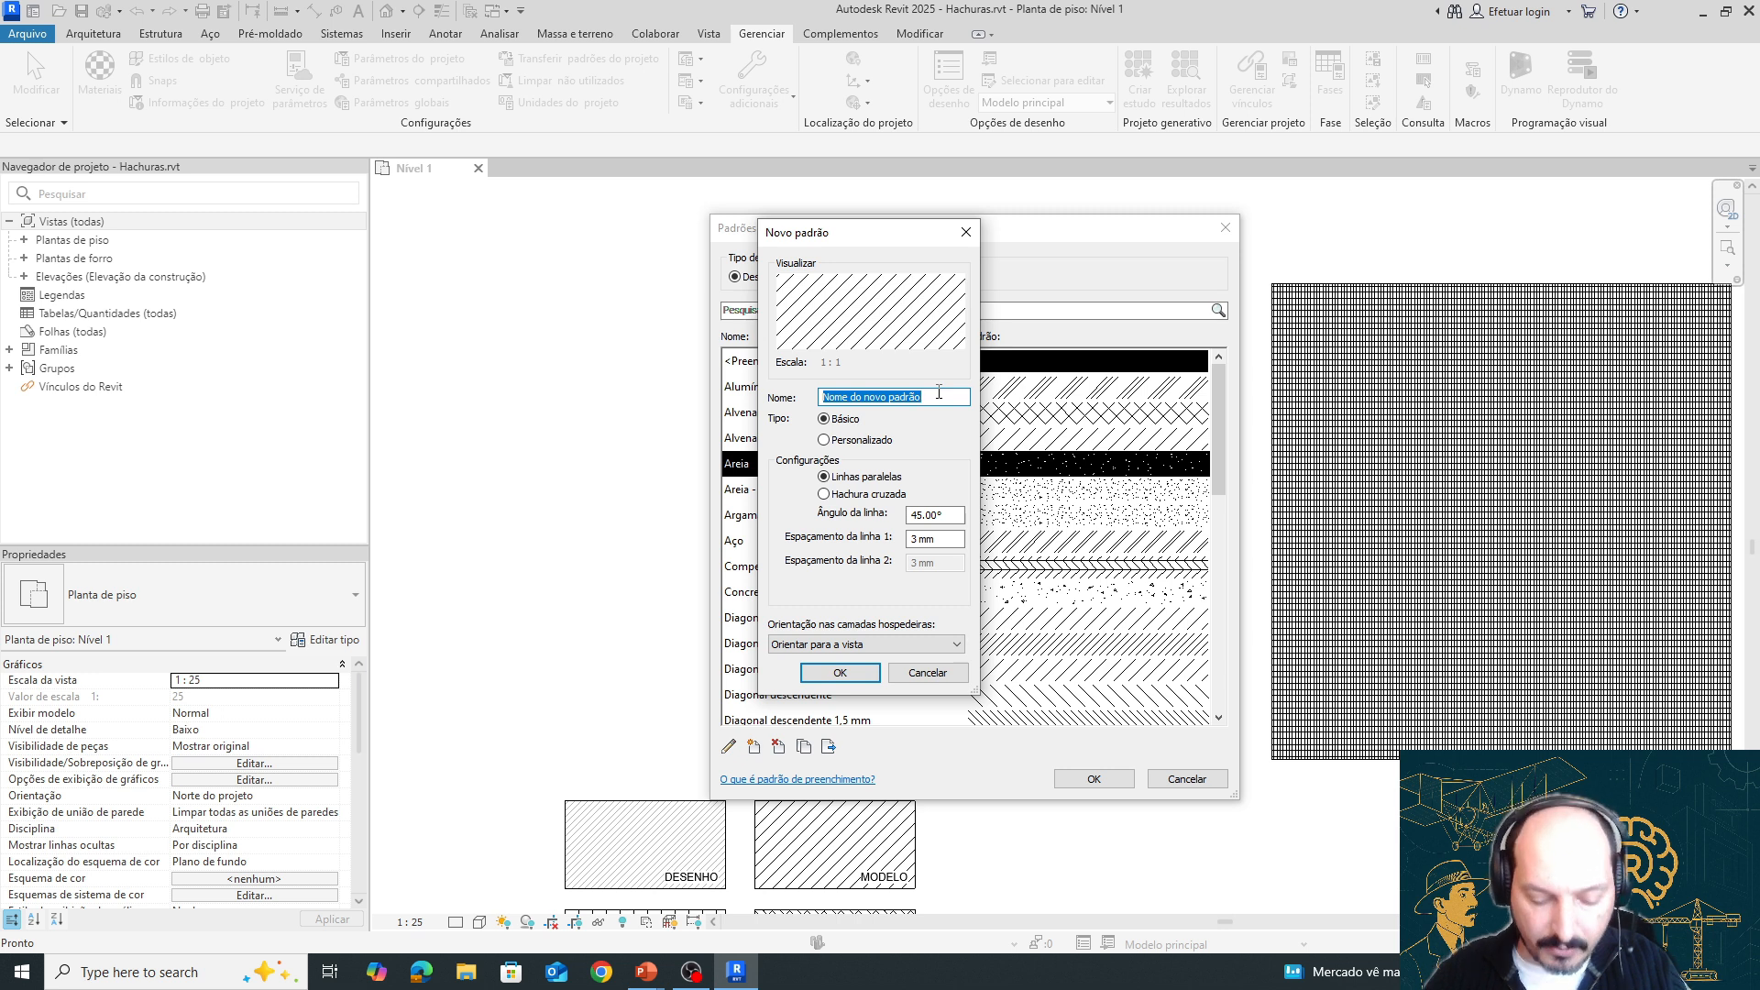
type("Cruzada 10mm")
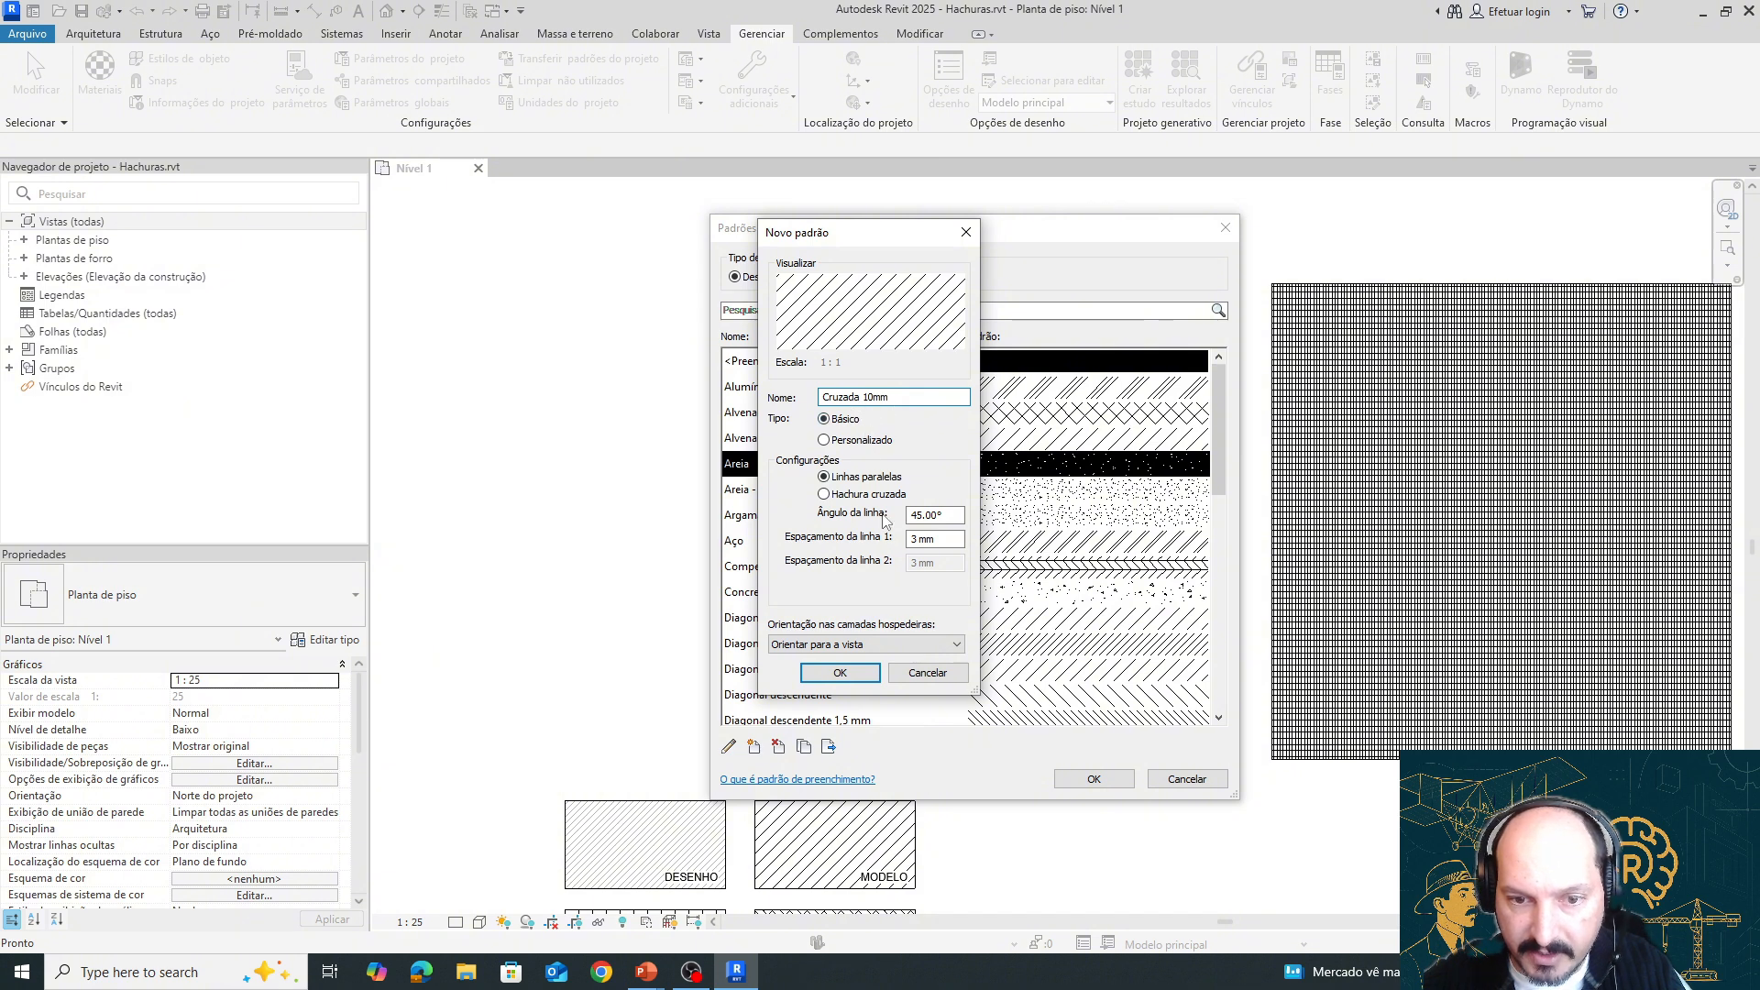
left_click(838, 496)
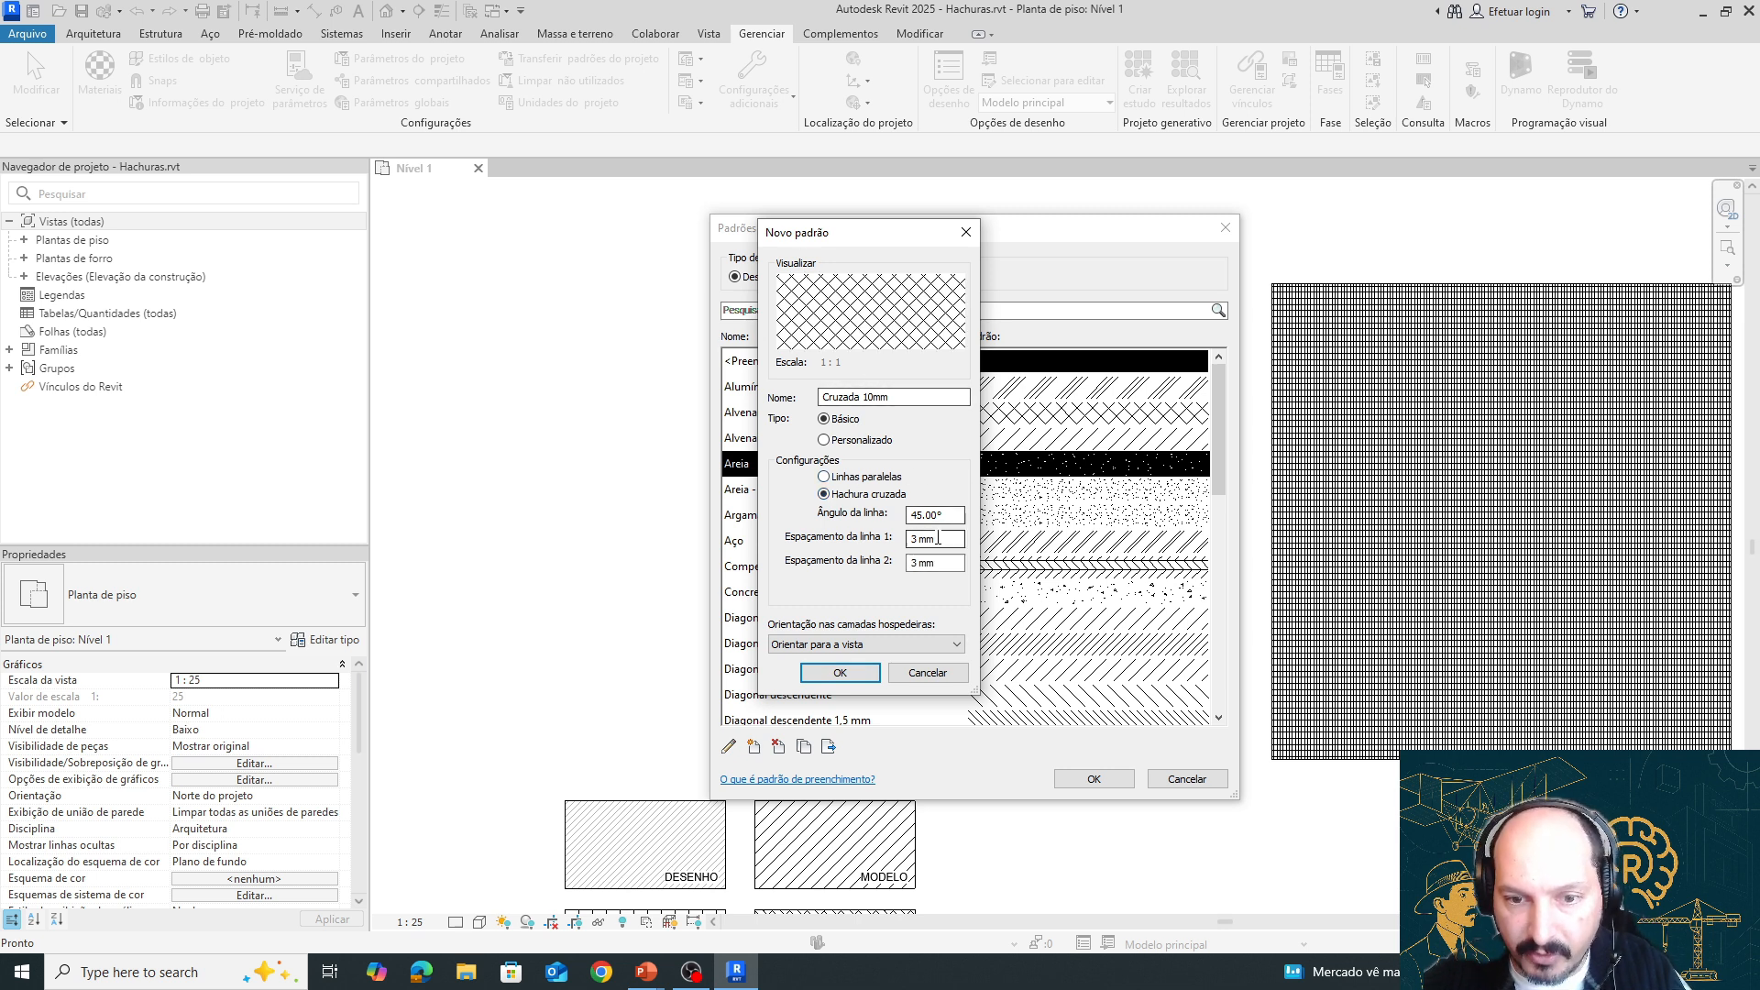
key("Tab")
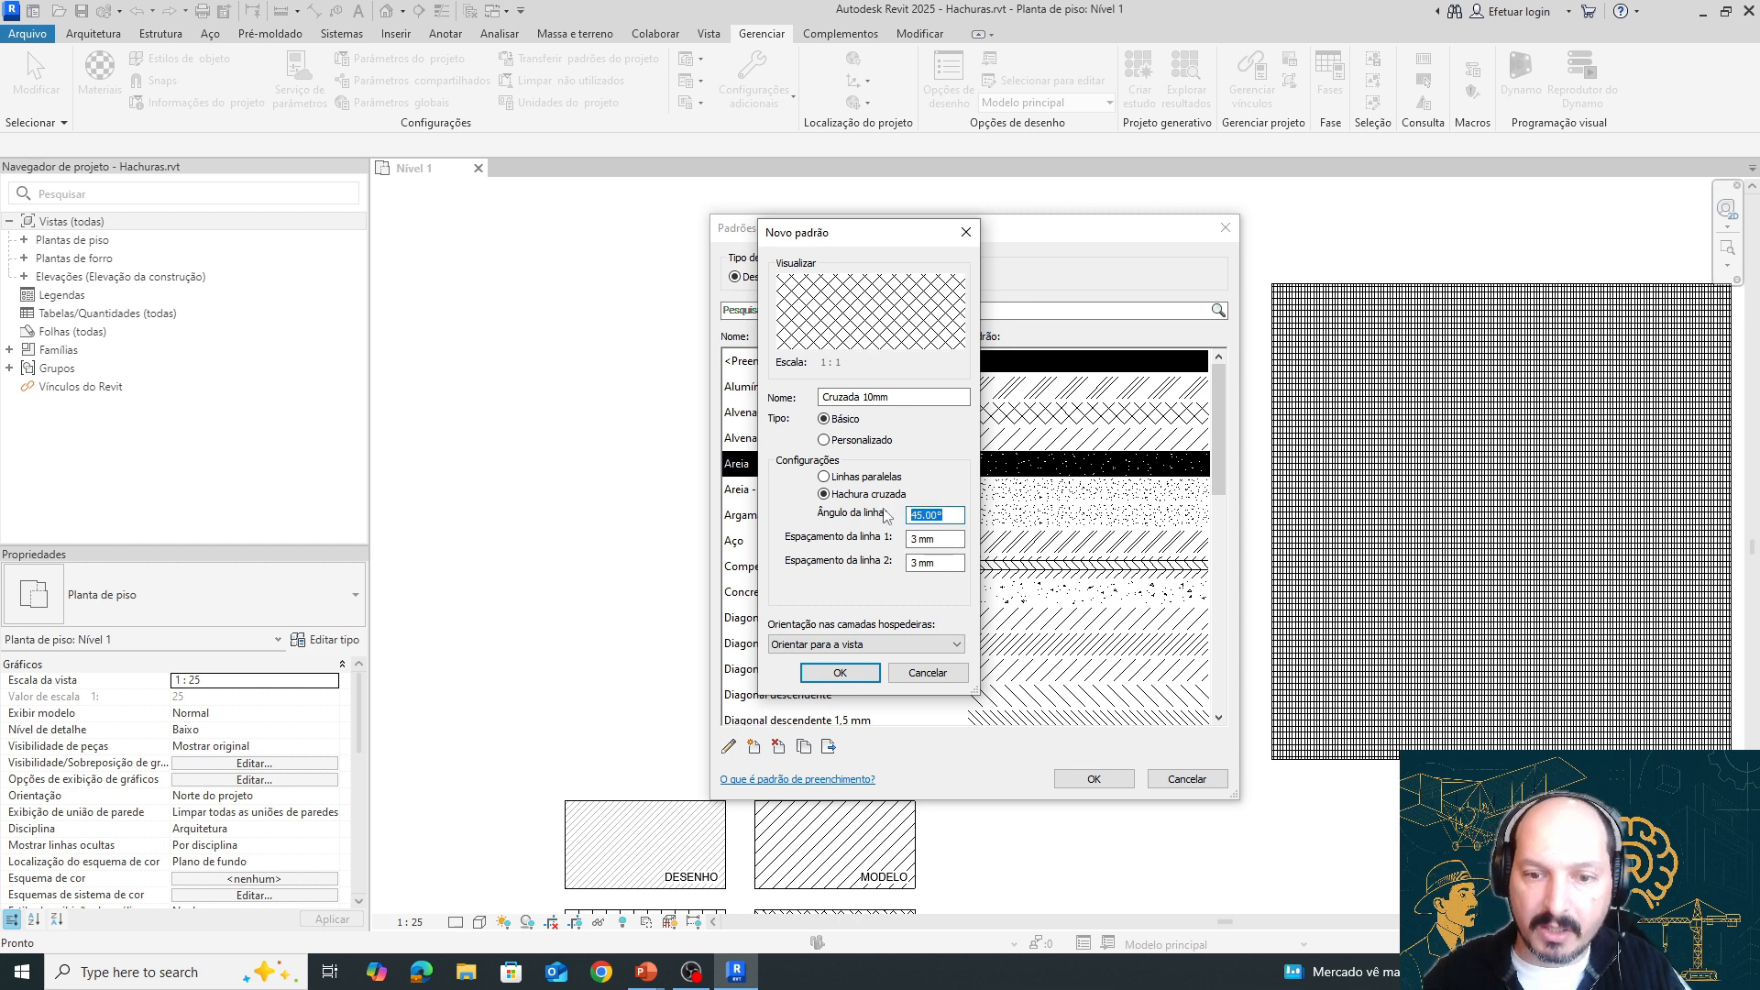
type("0")
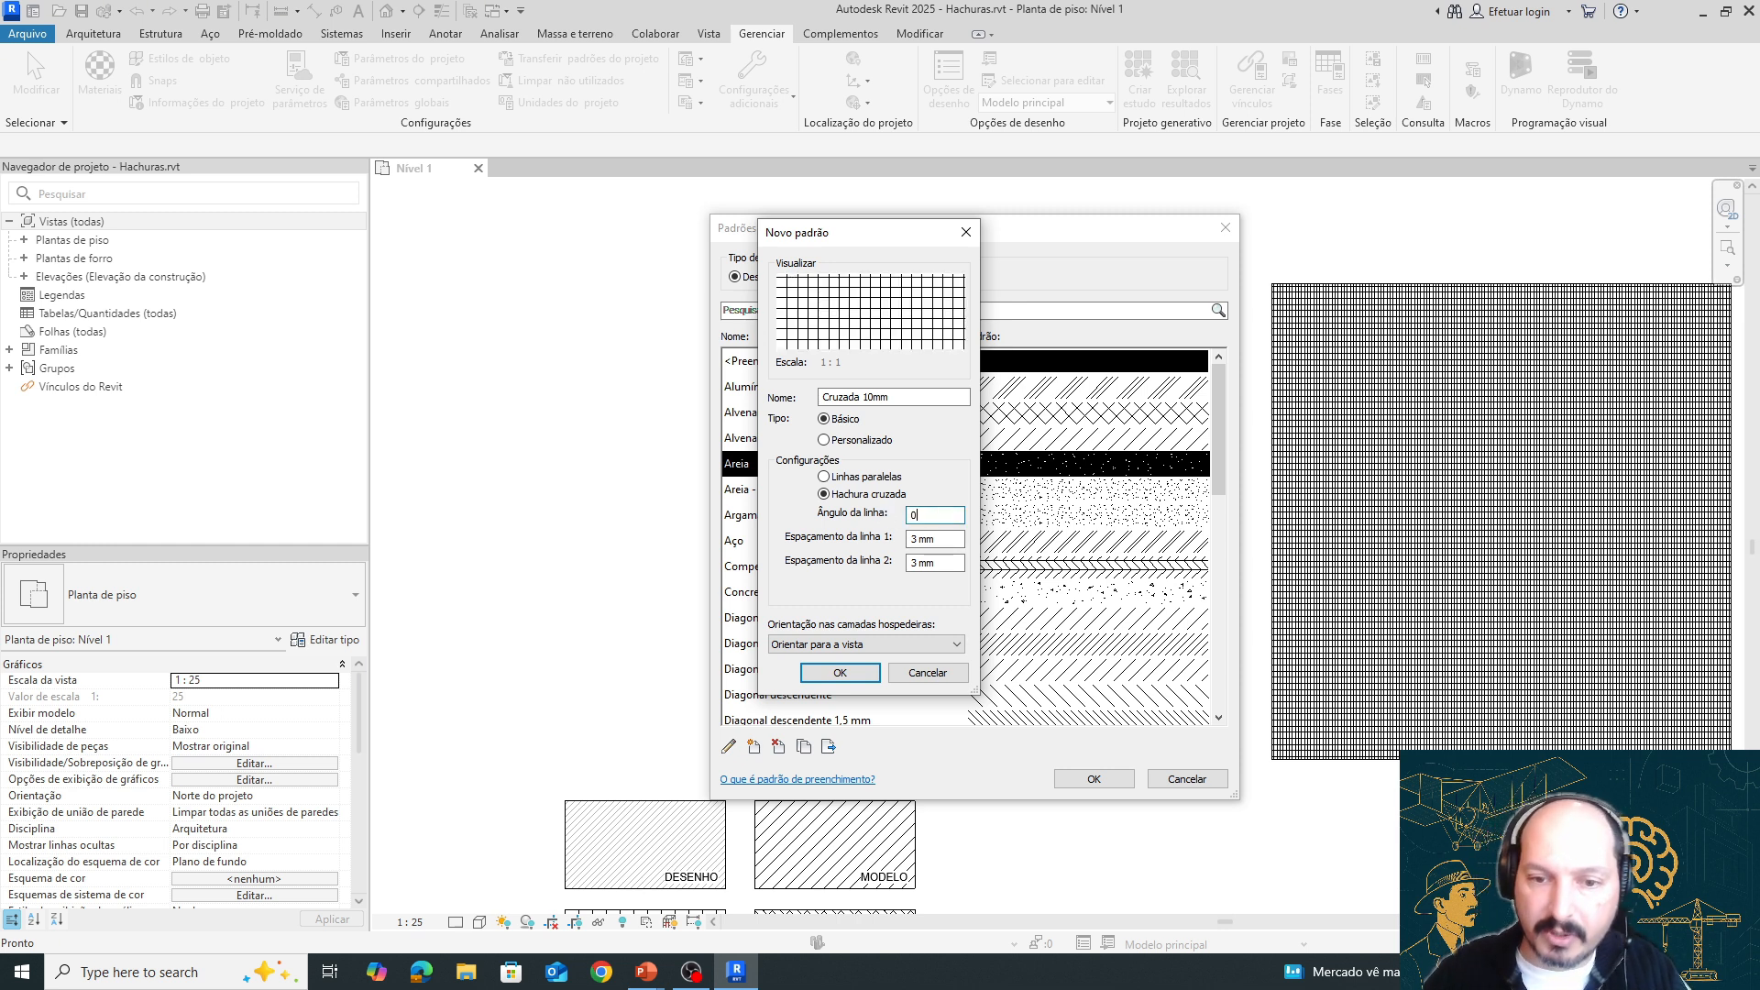
Set both line spacings of the Cruzada 10mm pattern to 10 and save it to the project
left_click(952, 541)
left_click_drag(952, 541, 883, 538)
type("10")
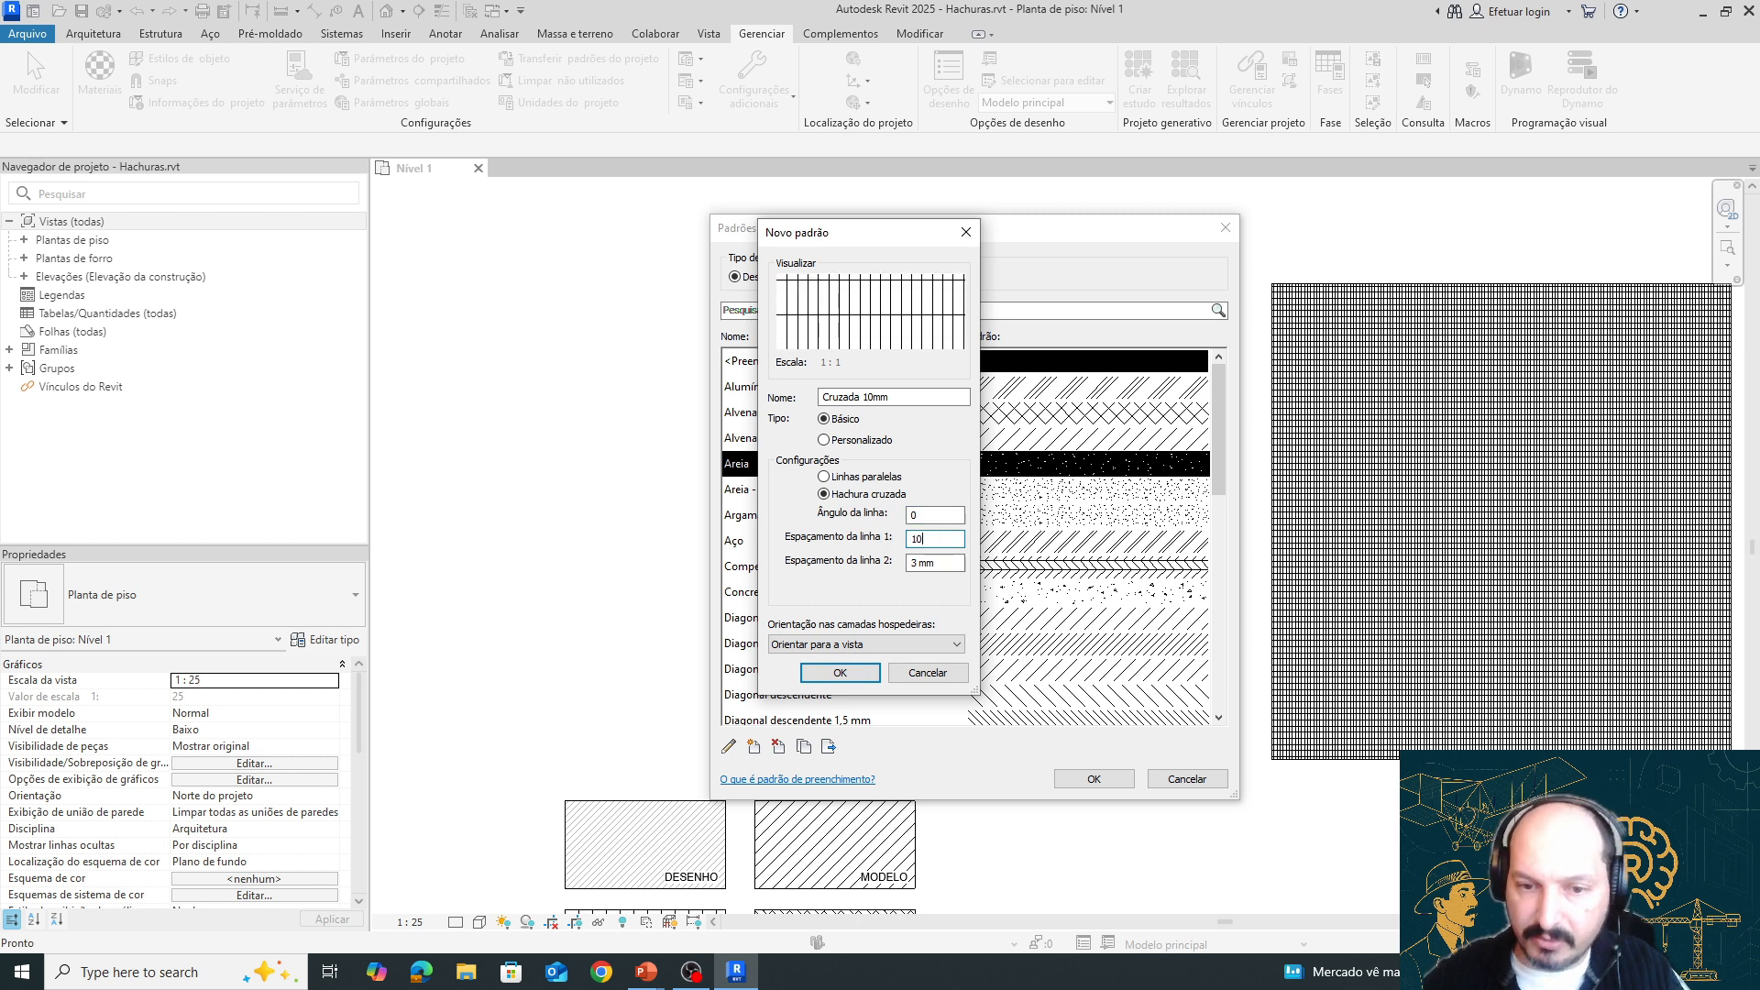
key("Tab")
type("10")
key("Tab")
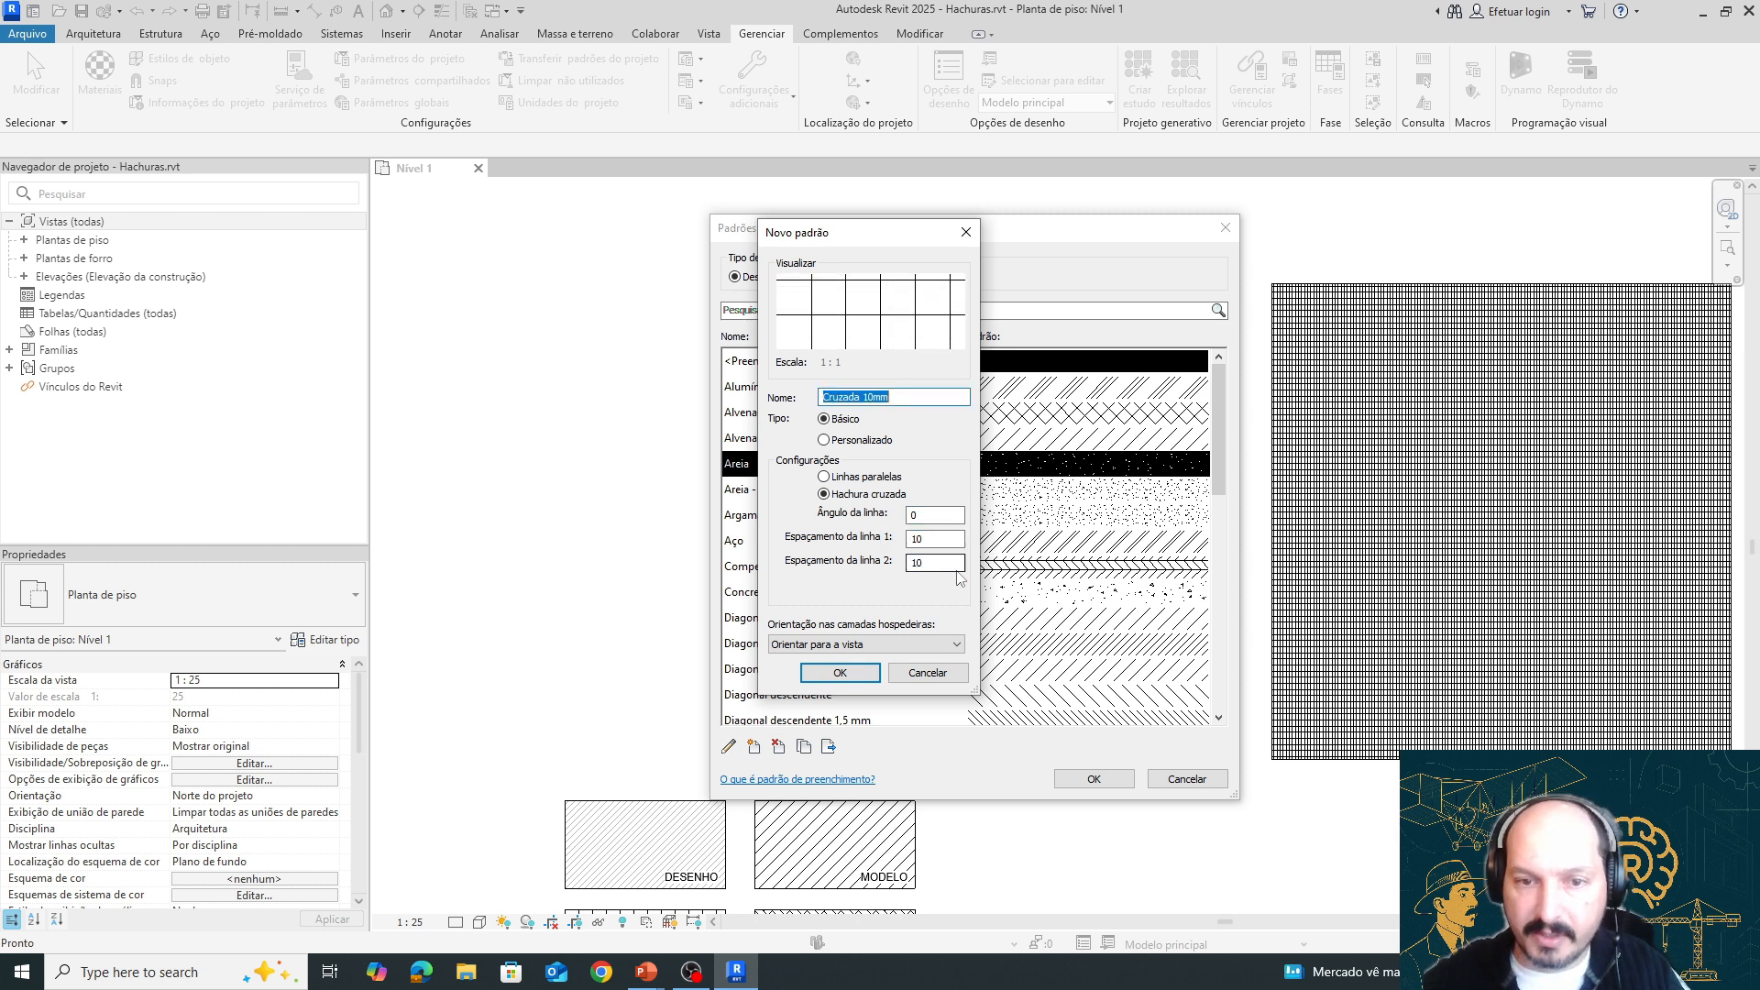
left_click(861, 677)
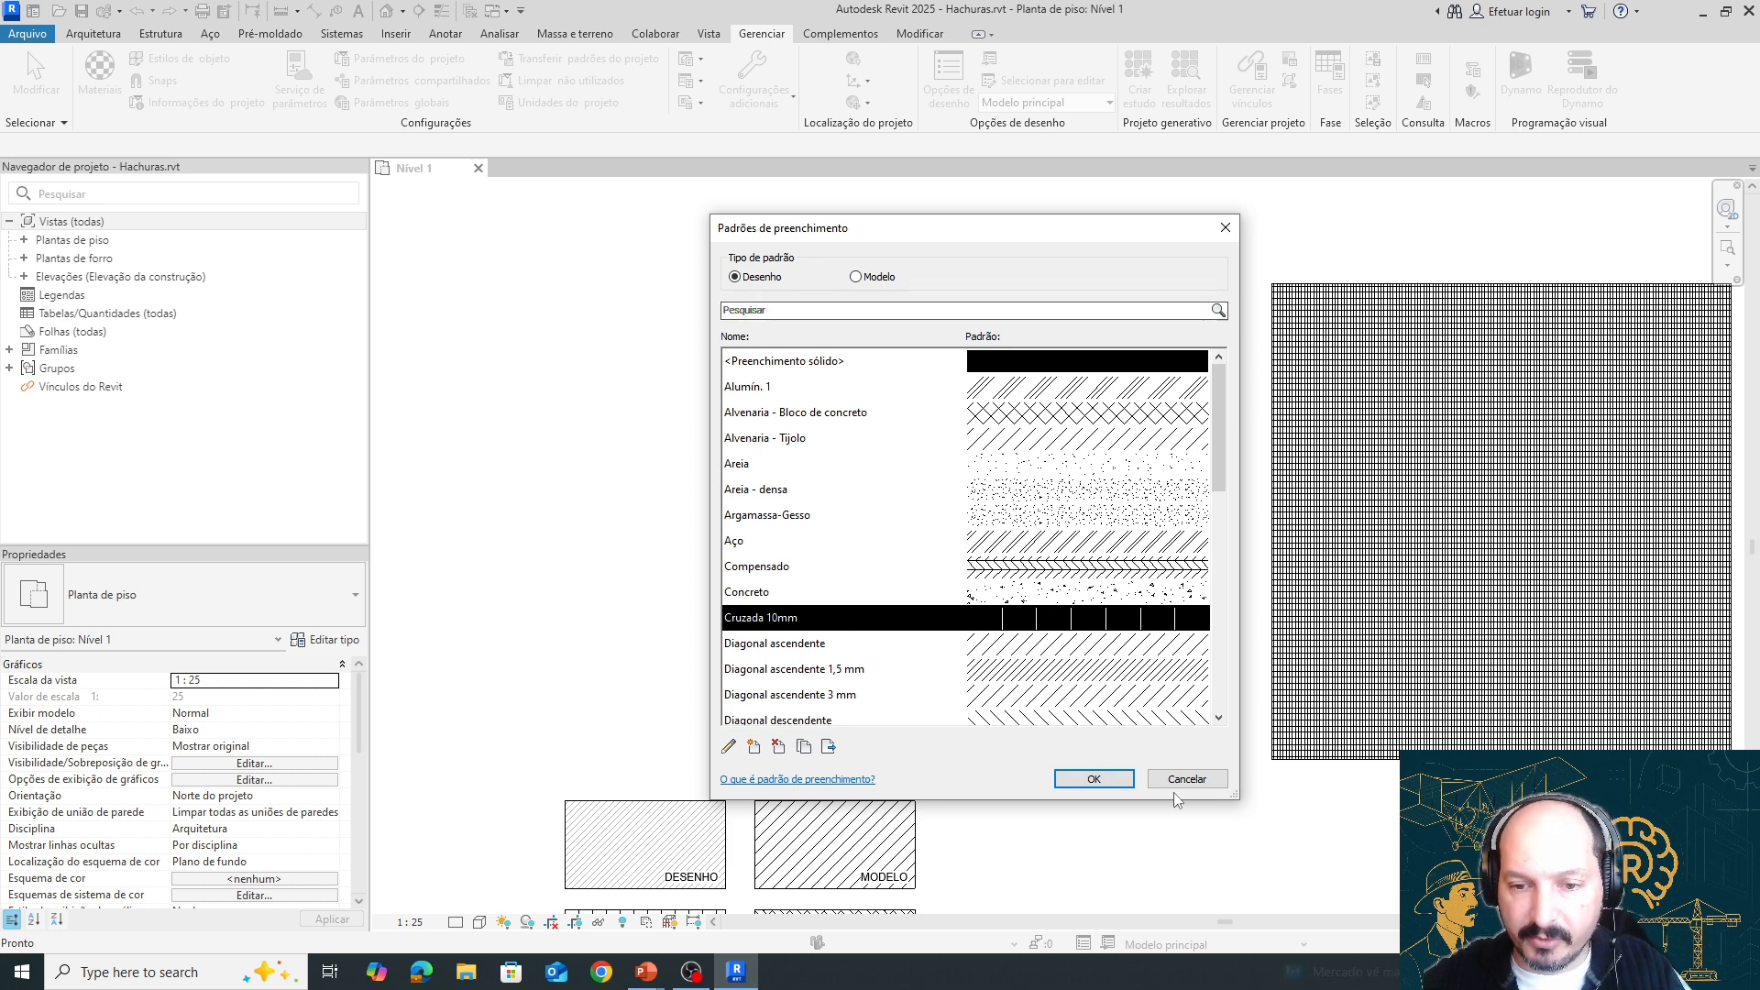
left_click(1110, 781)
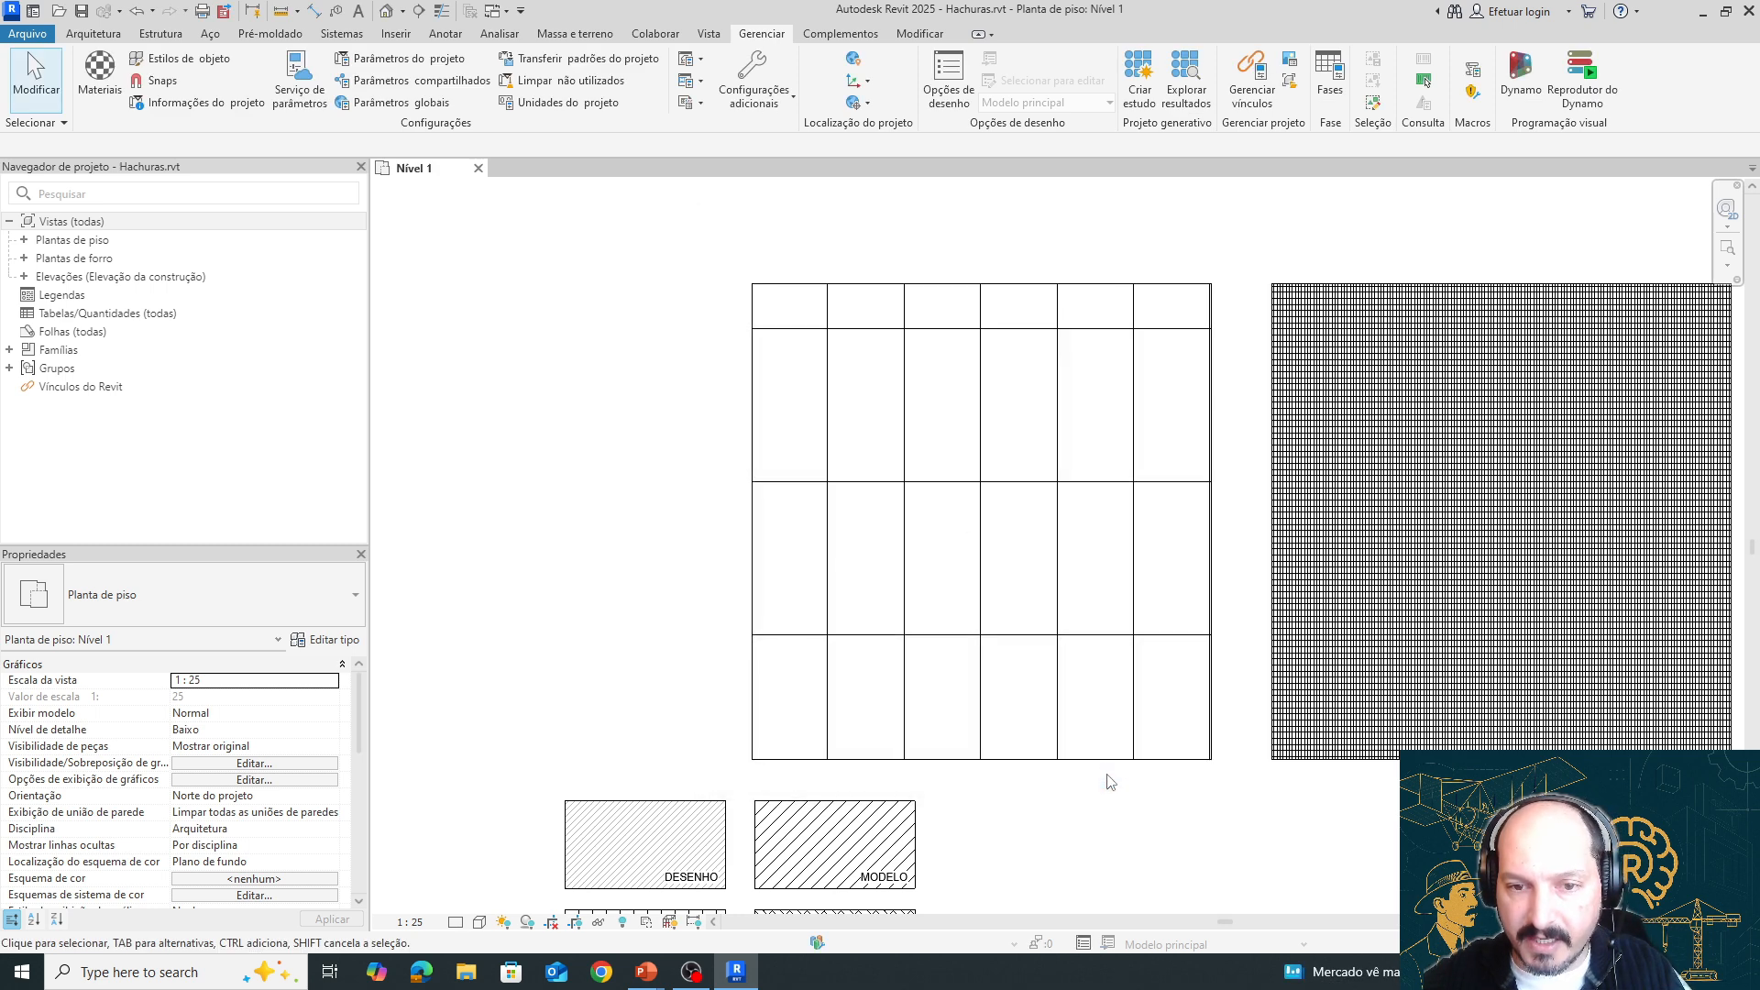
Open the type properties of the large Retângulos 100x50mm - Desenho filled region and check its foreground fill pattern
left_click(752, 382)
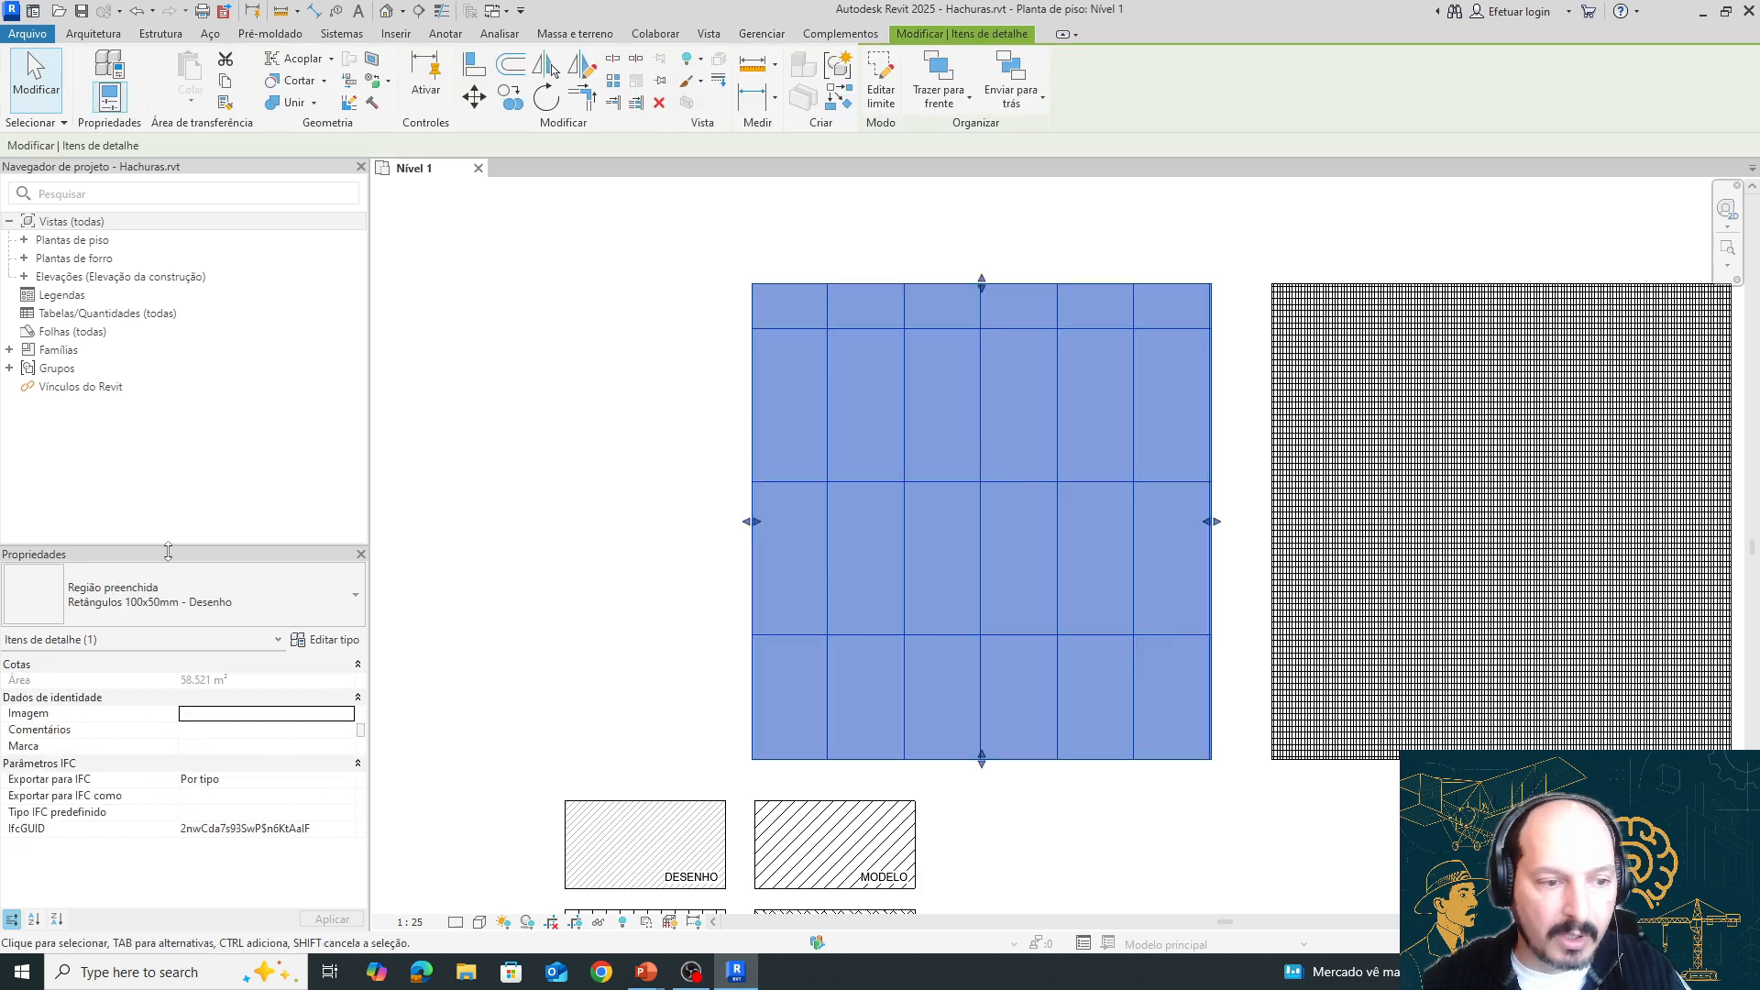
left_click(335, 640)
left_click(985, 406)
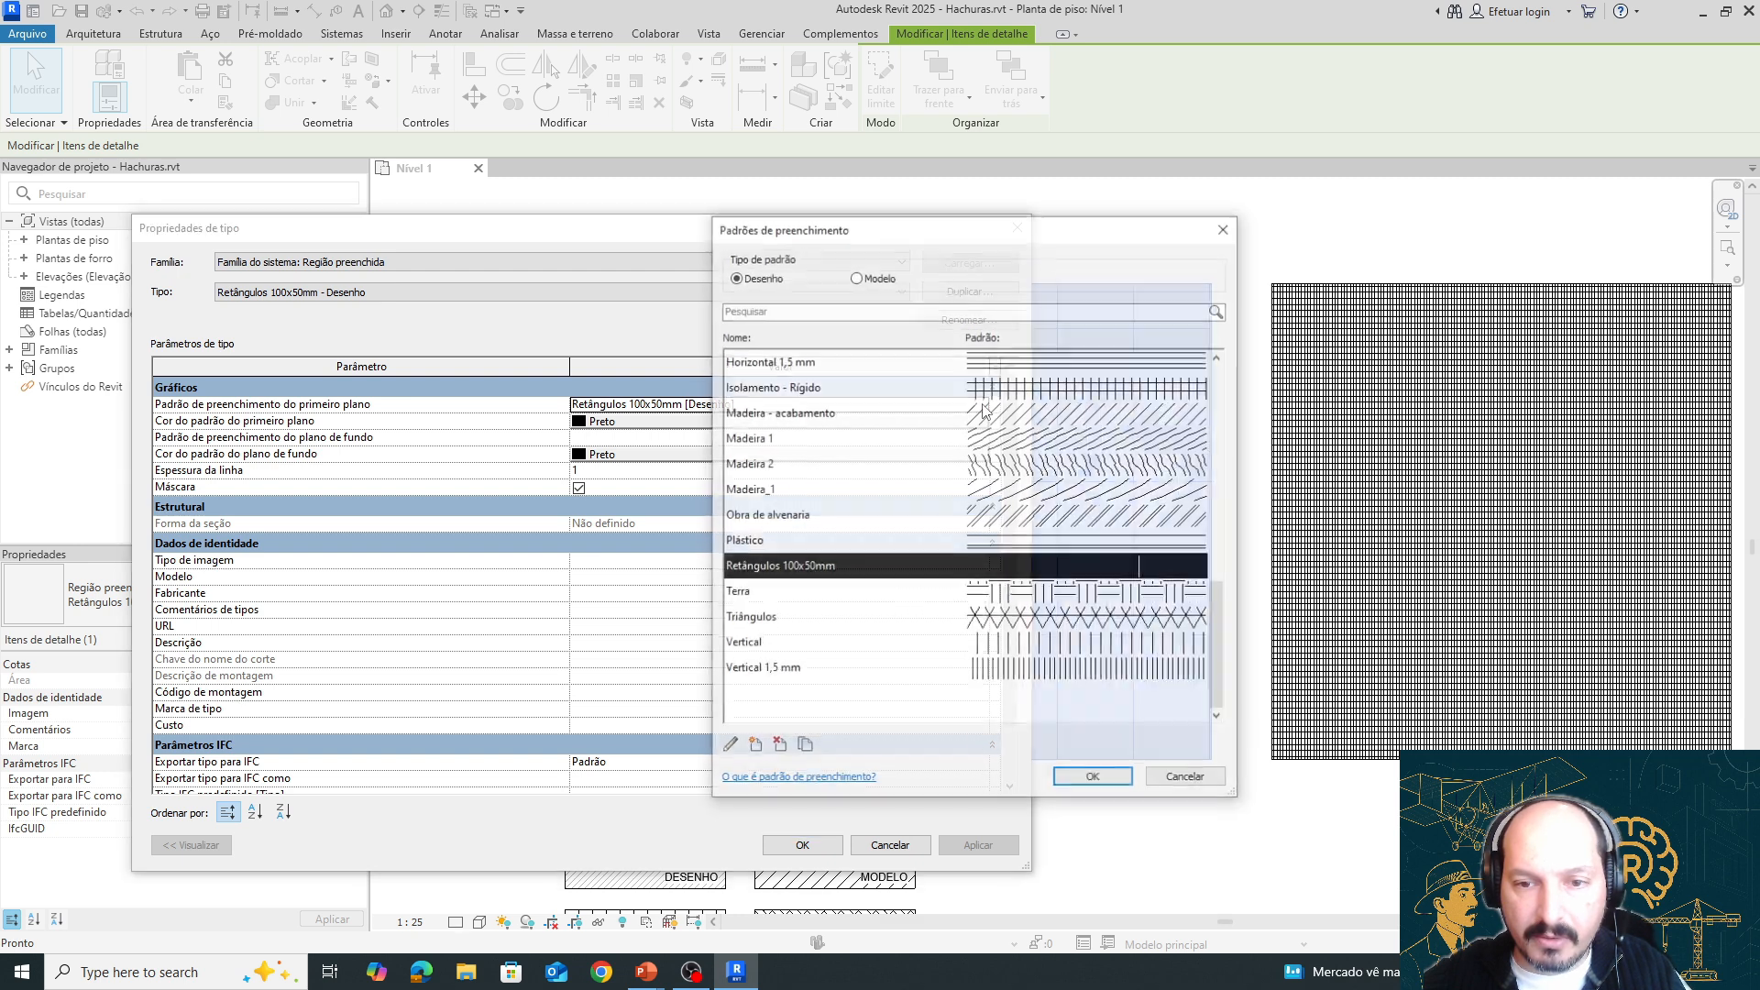
key("Return")
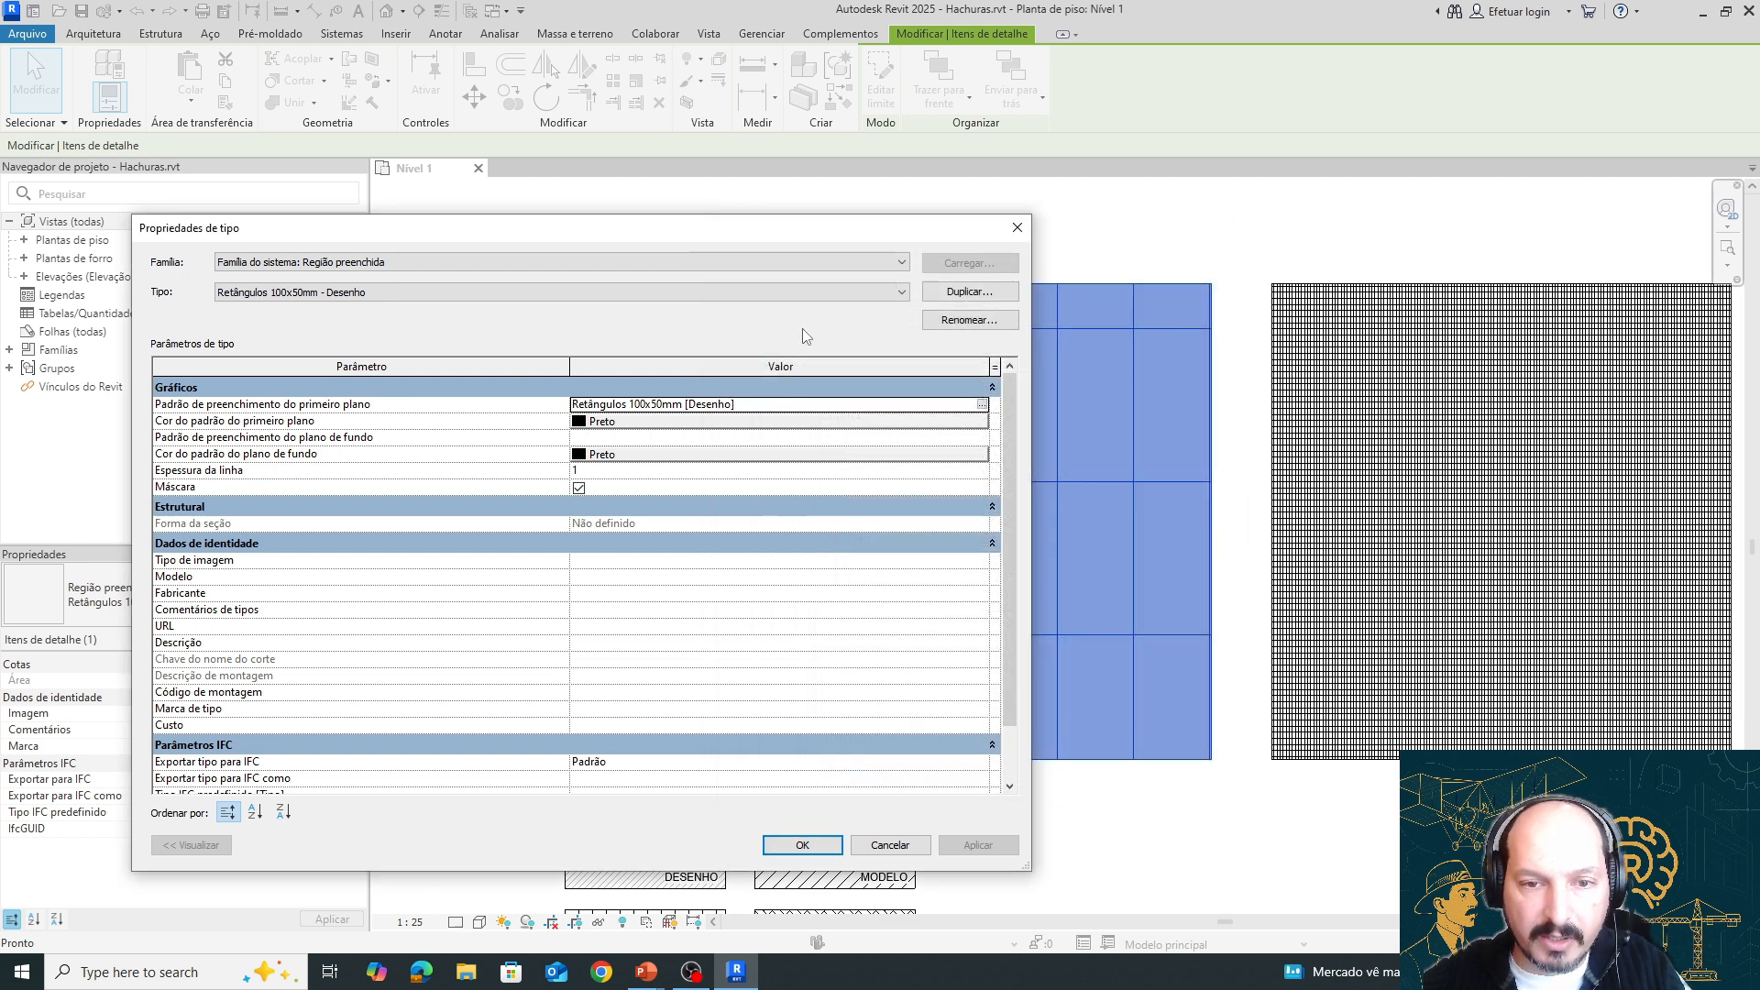
Duplicate the filled region type under the name Cruzada 10mm - Desenho
left_click(970, 292)
left_click(603, 537)
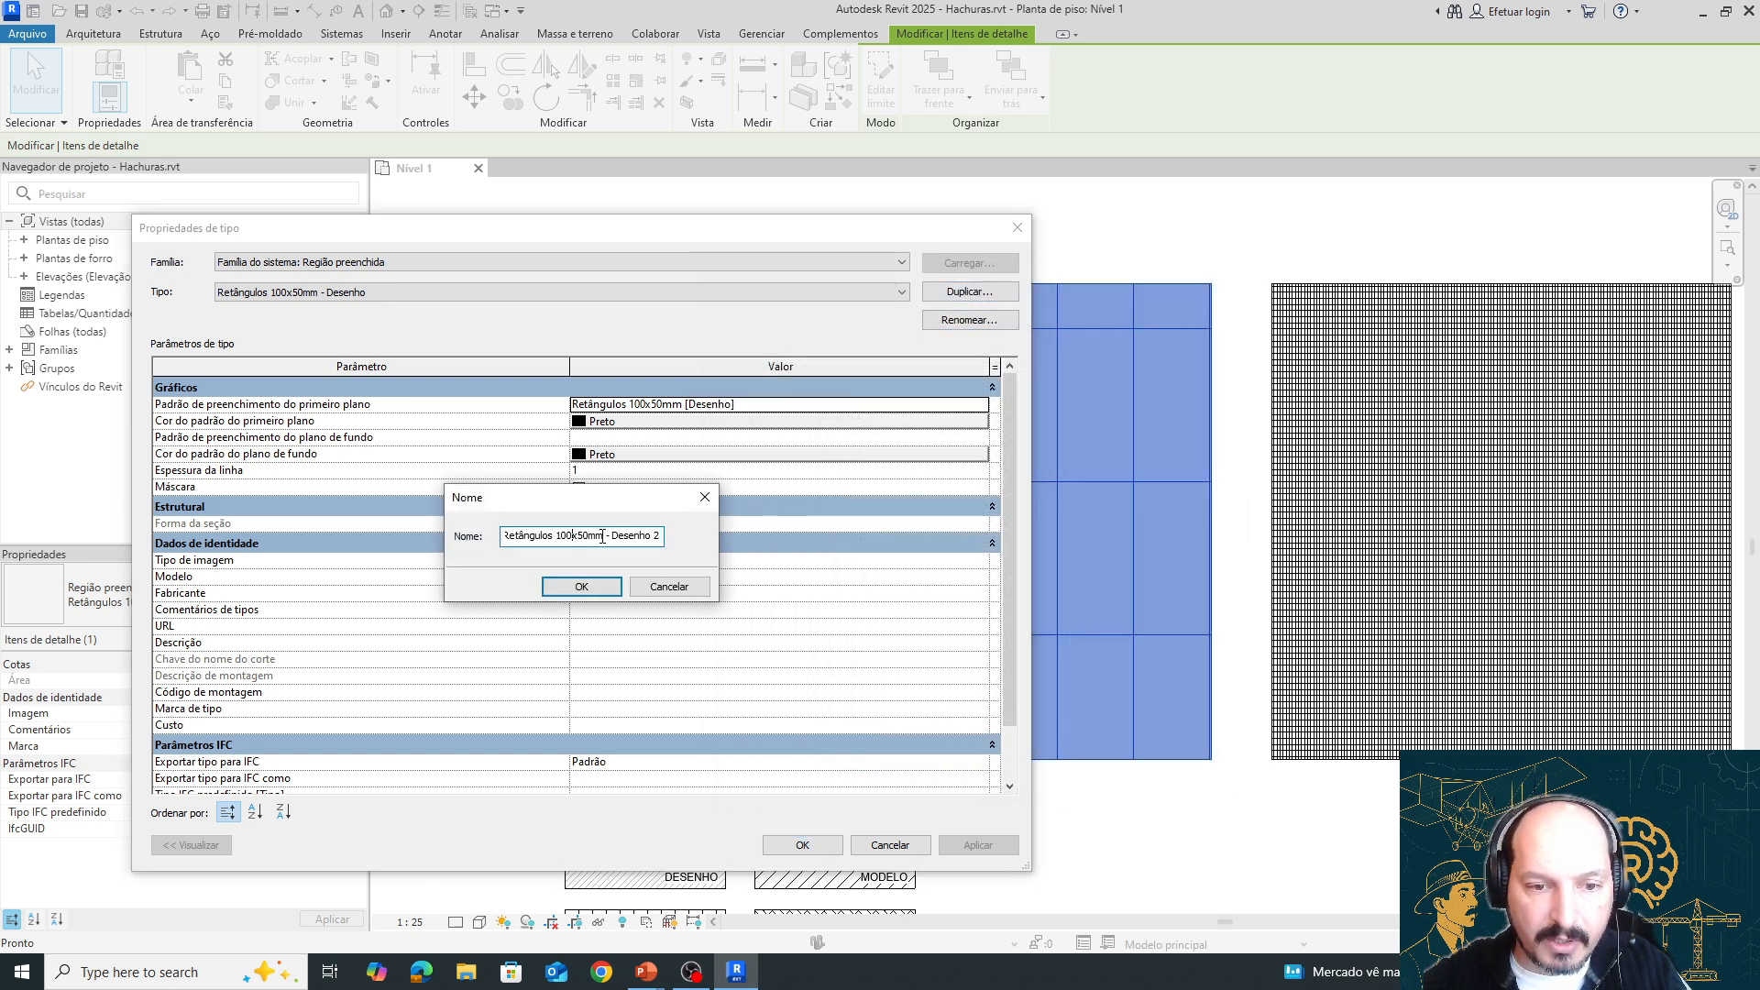
left_click_drag(663, 533, 624, 538)
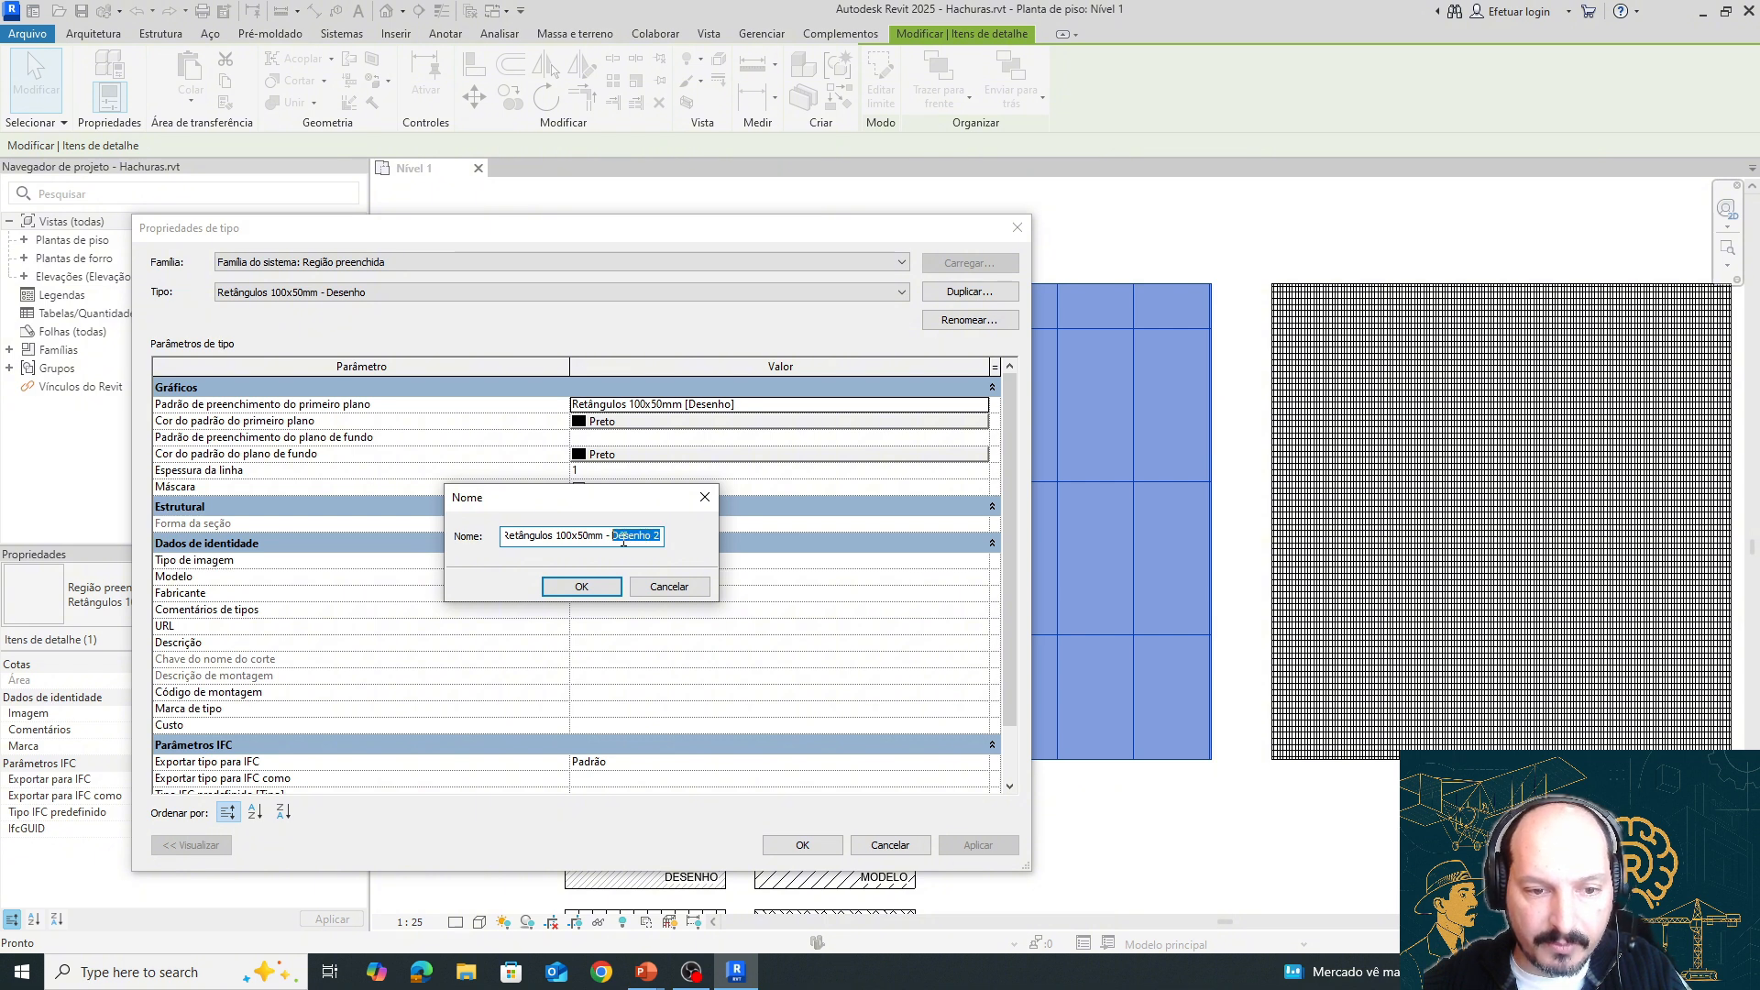
left_click(659, 540)
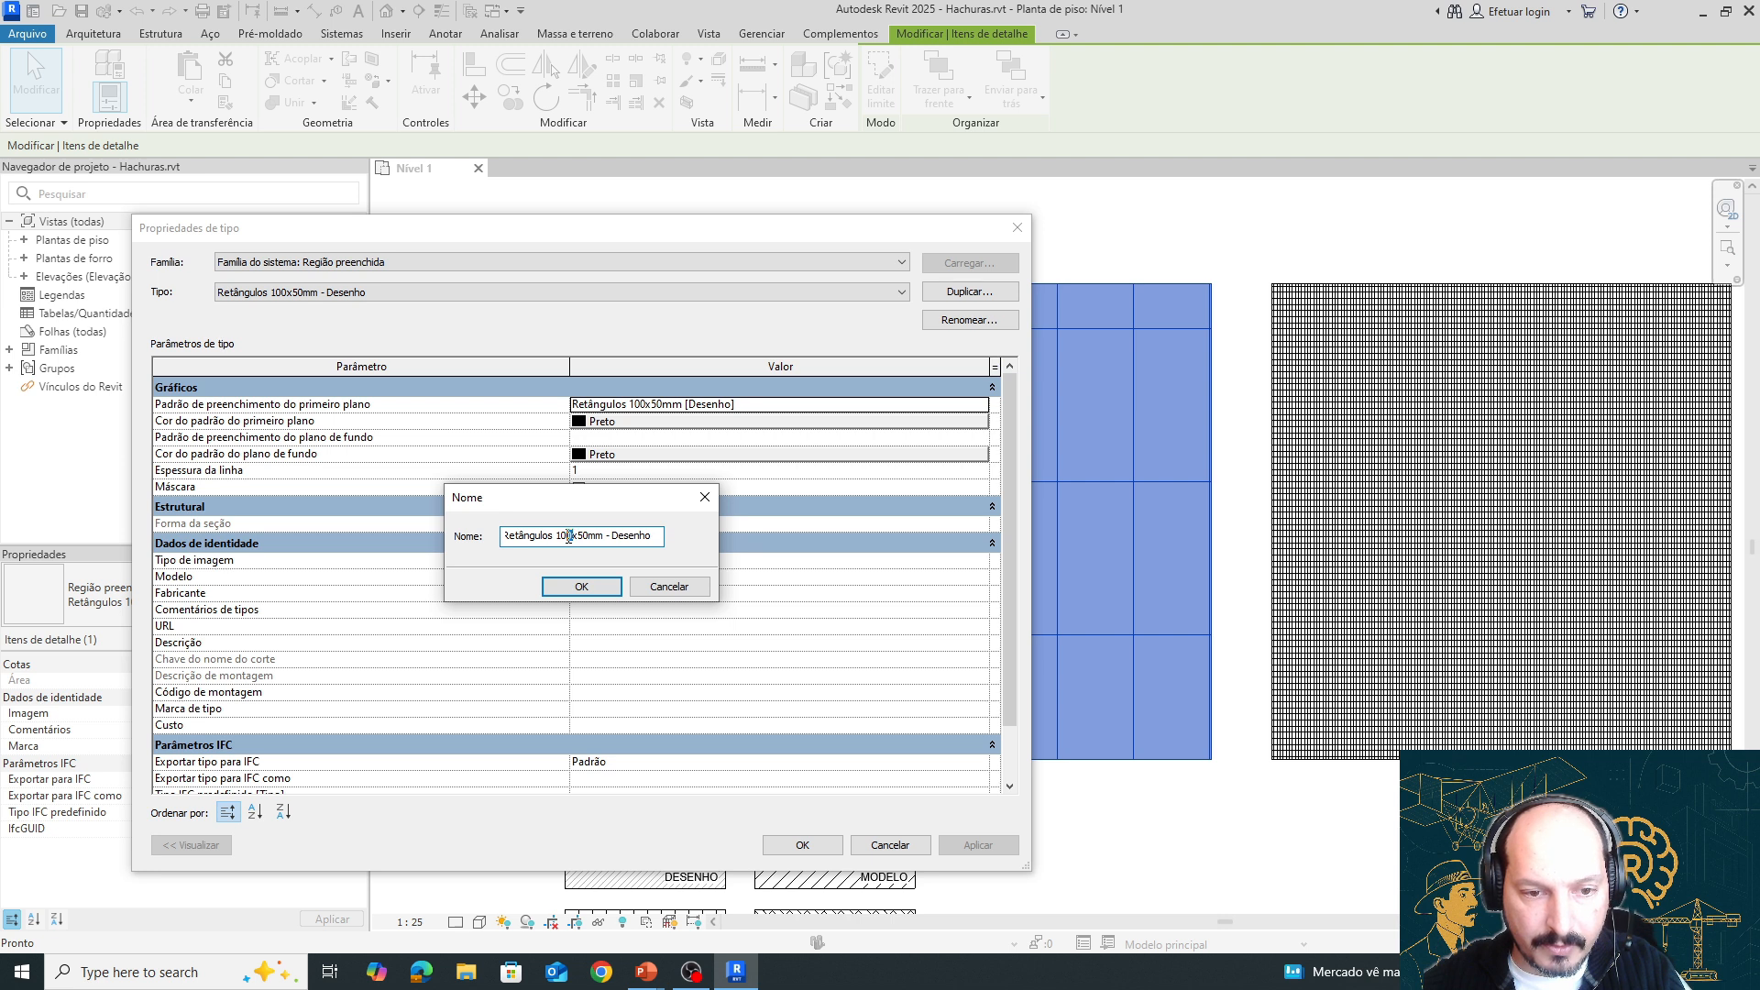
key("Delete")
key("Delete")
key("Delete")
key("Delete")
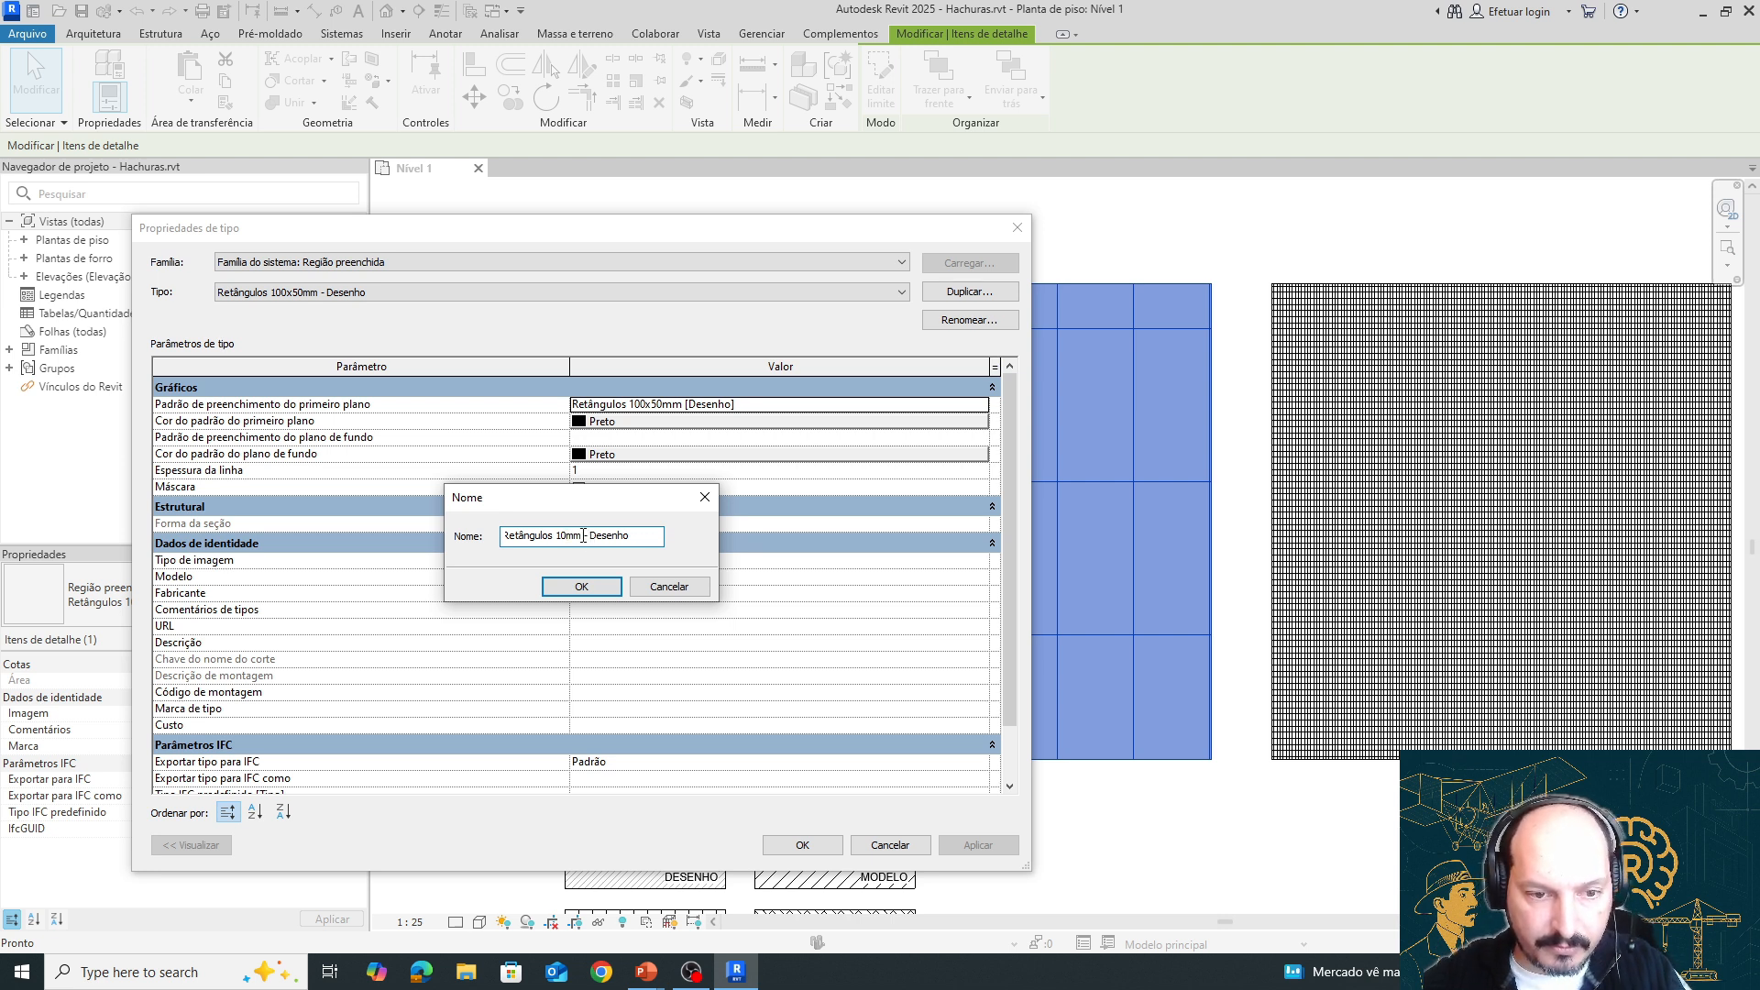
double_click(553, 535)
type("Cruzad")
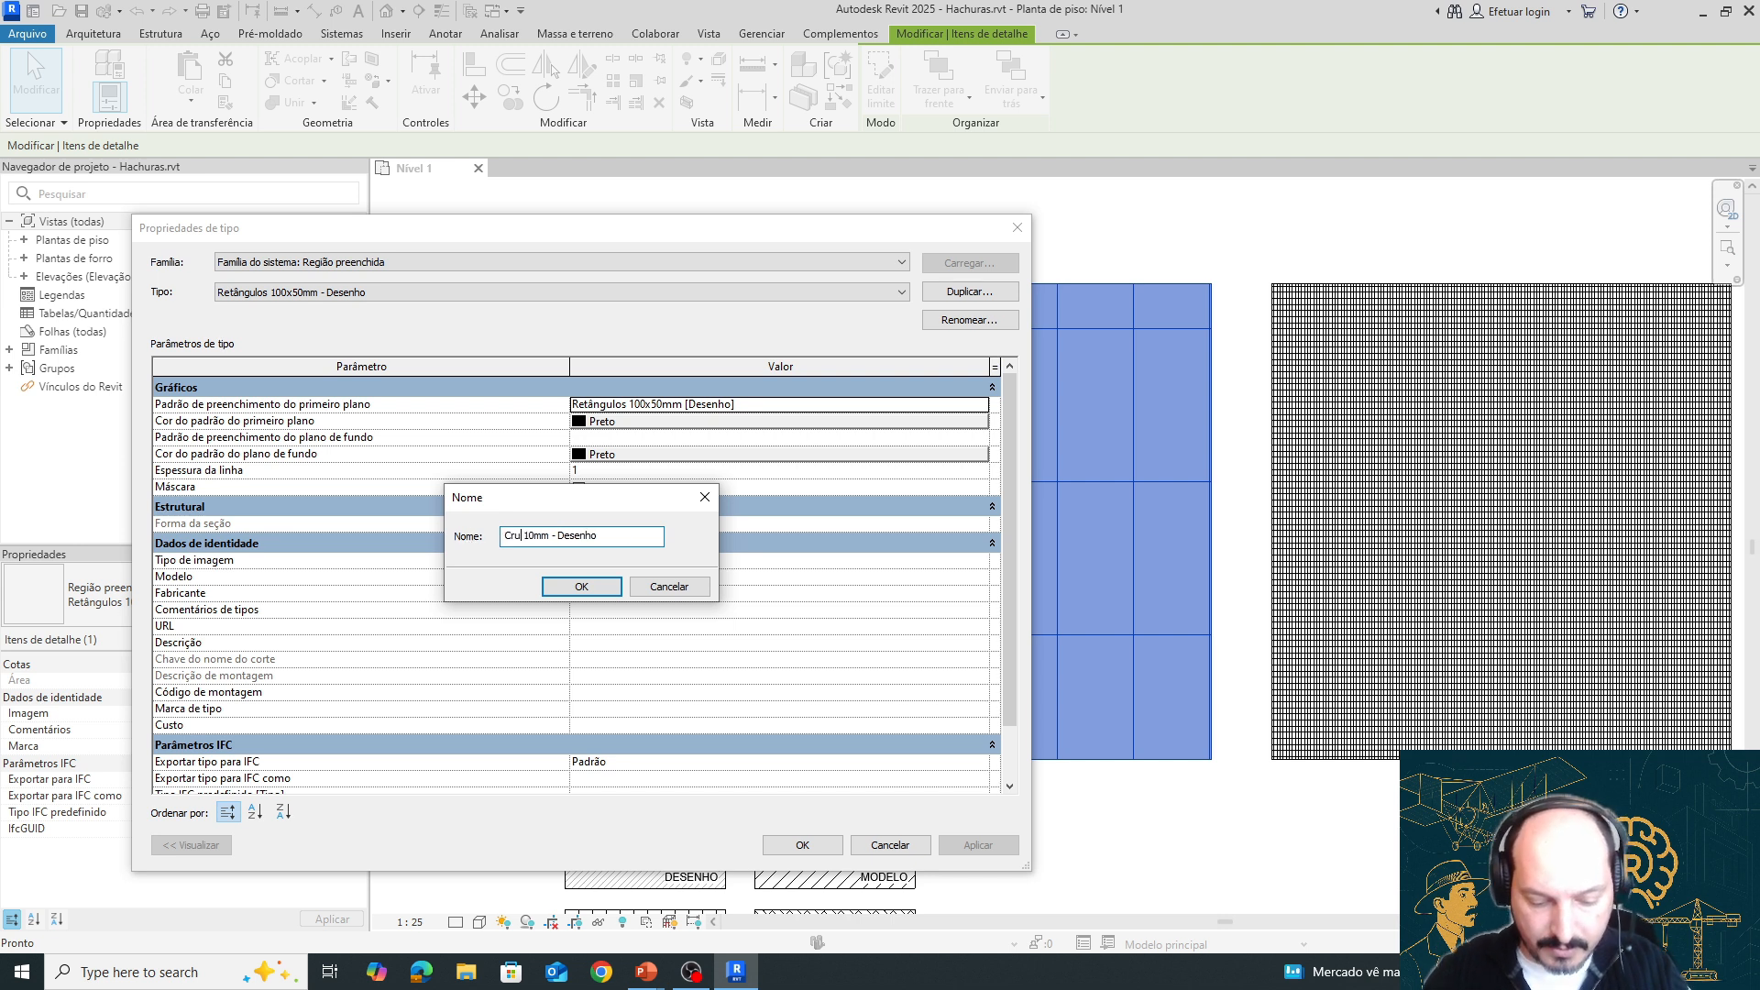
type("a")
left_click(607, 585)
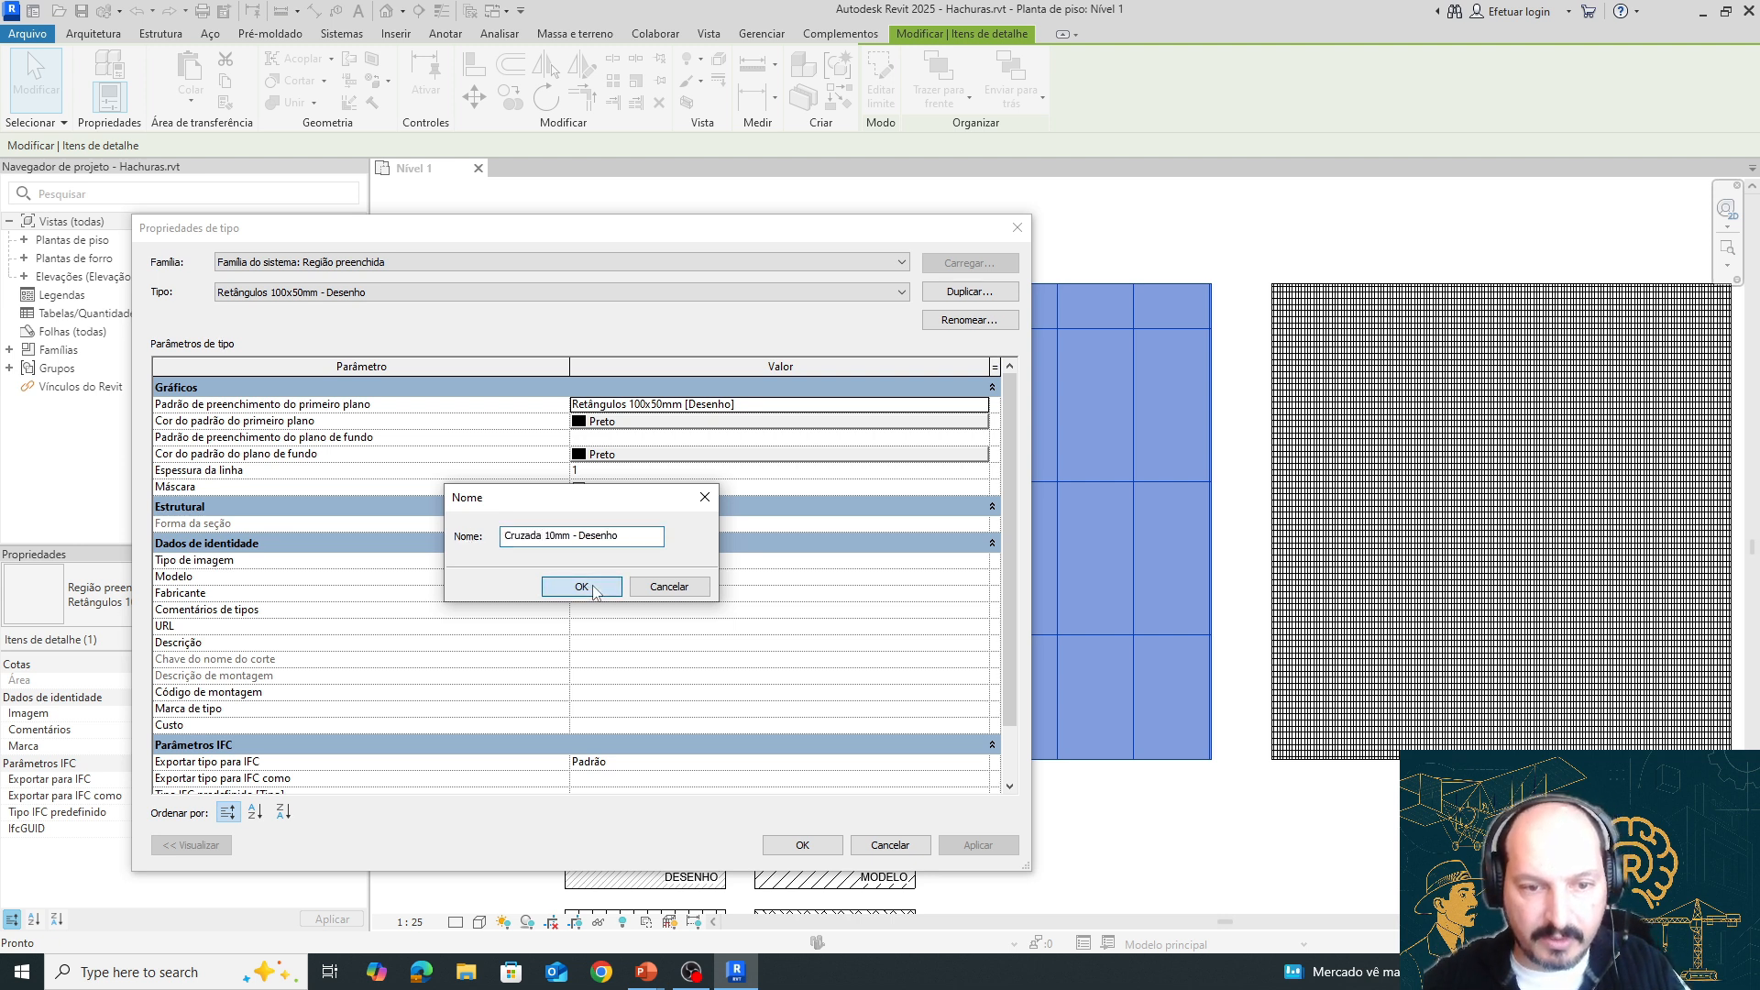
Assign the Cruzada 10mm drawing pattern as the new type's foreground fill, apply it, and deselect the region
left_click(981, 404)
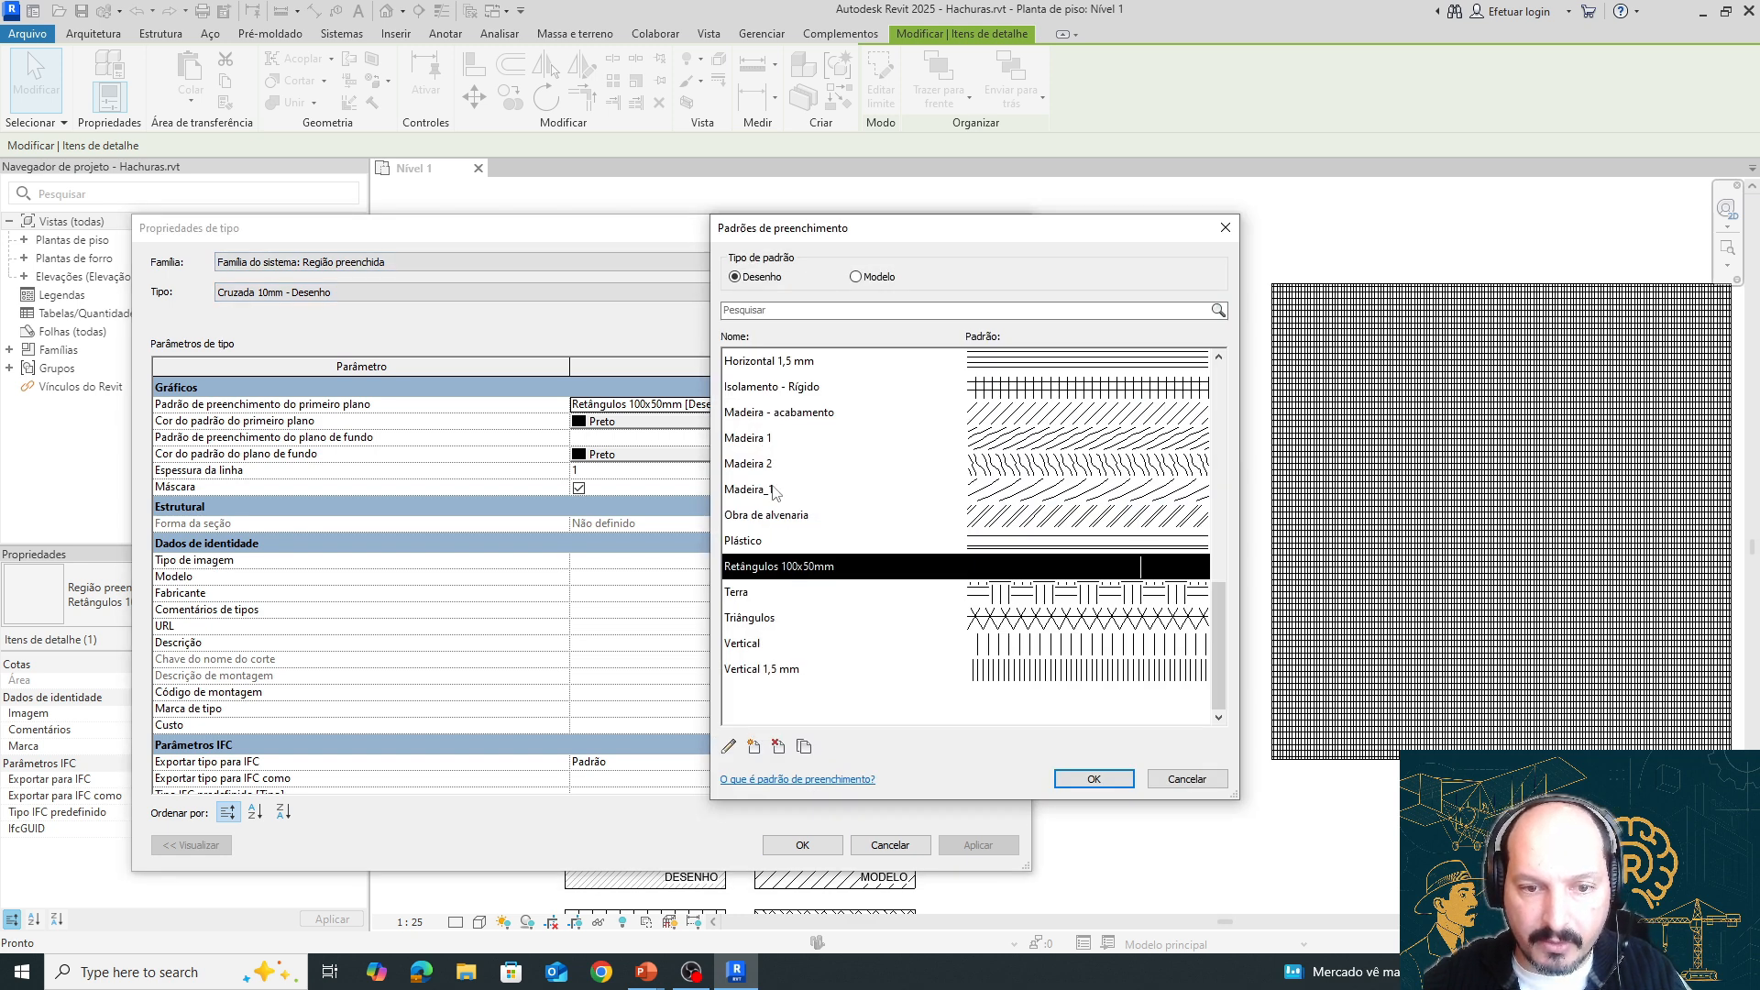
scroll(773, 482, "up", 6)
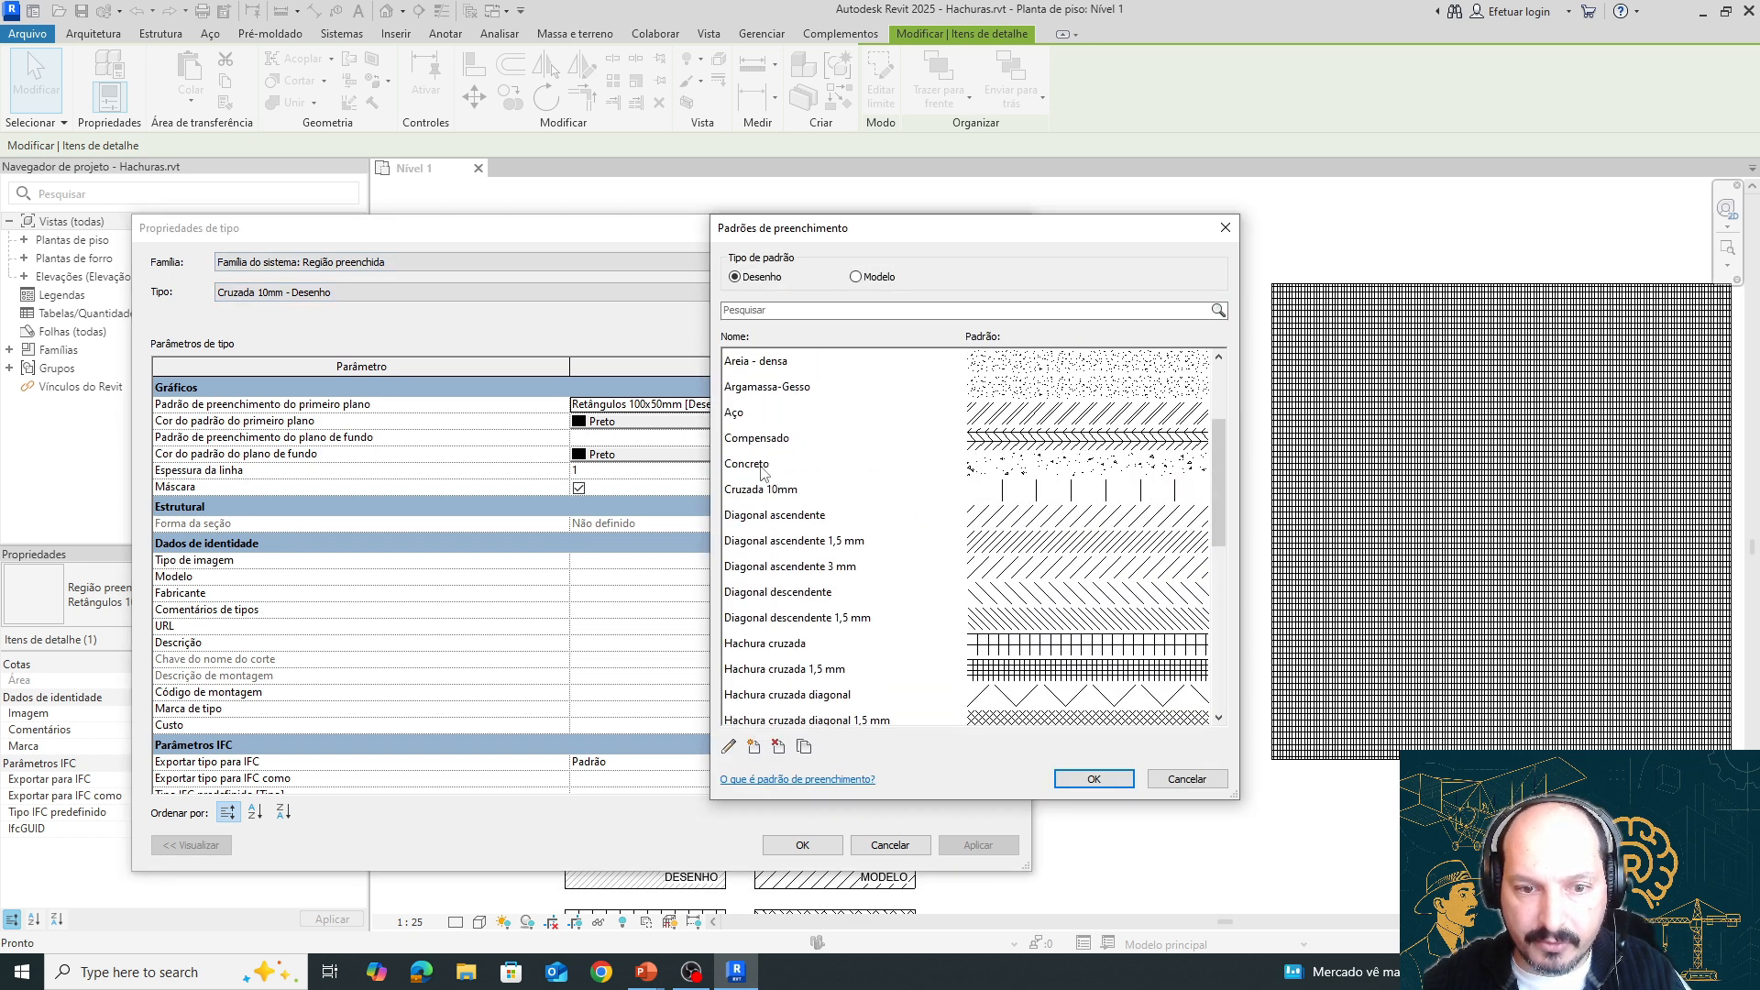
left_click(766, 496)
left_click(1094, 779)
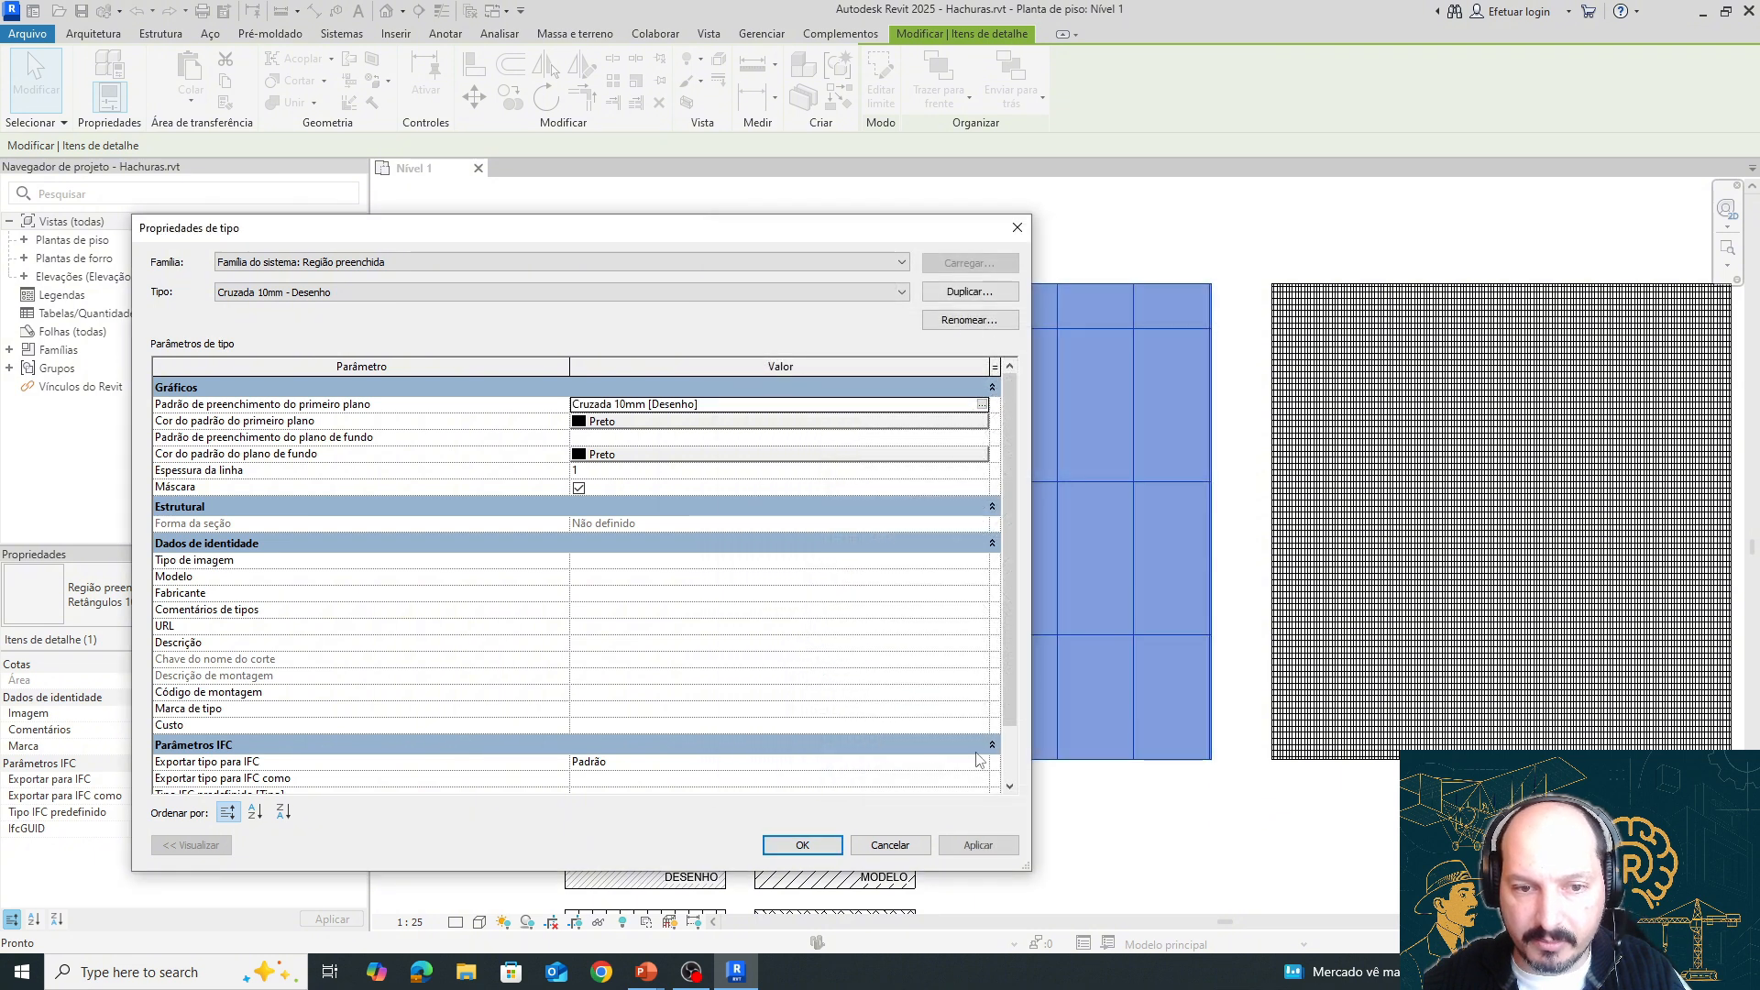
left_click(817, 853)
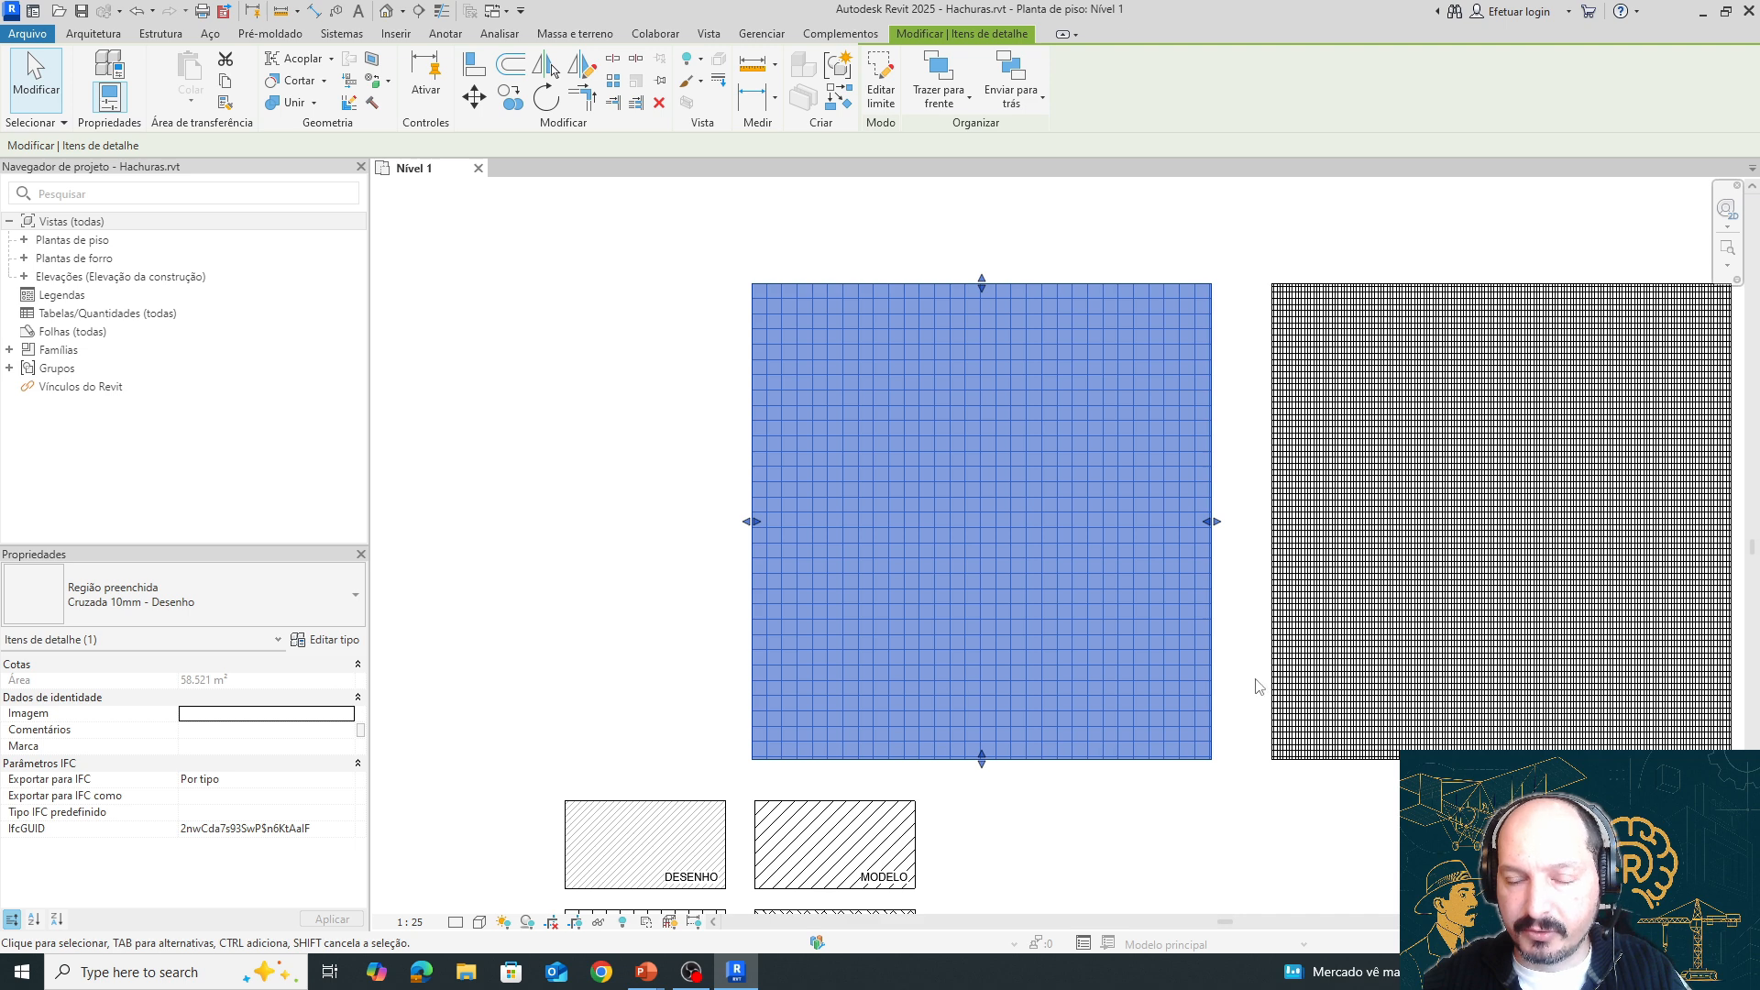
middle_click_drag(1246, 699, 1107, 680)
left_click(1171, 812)
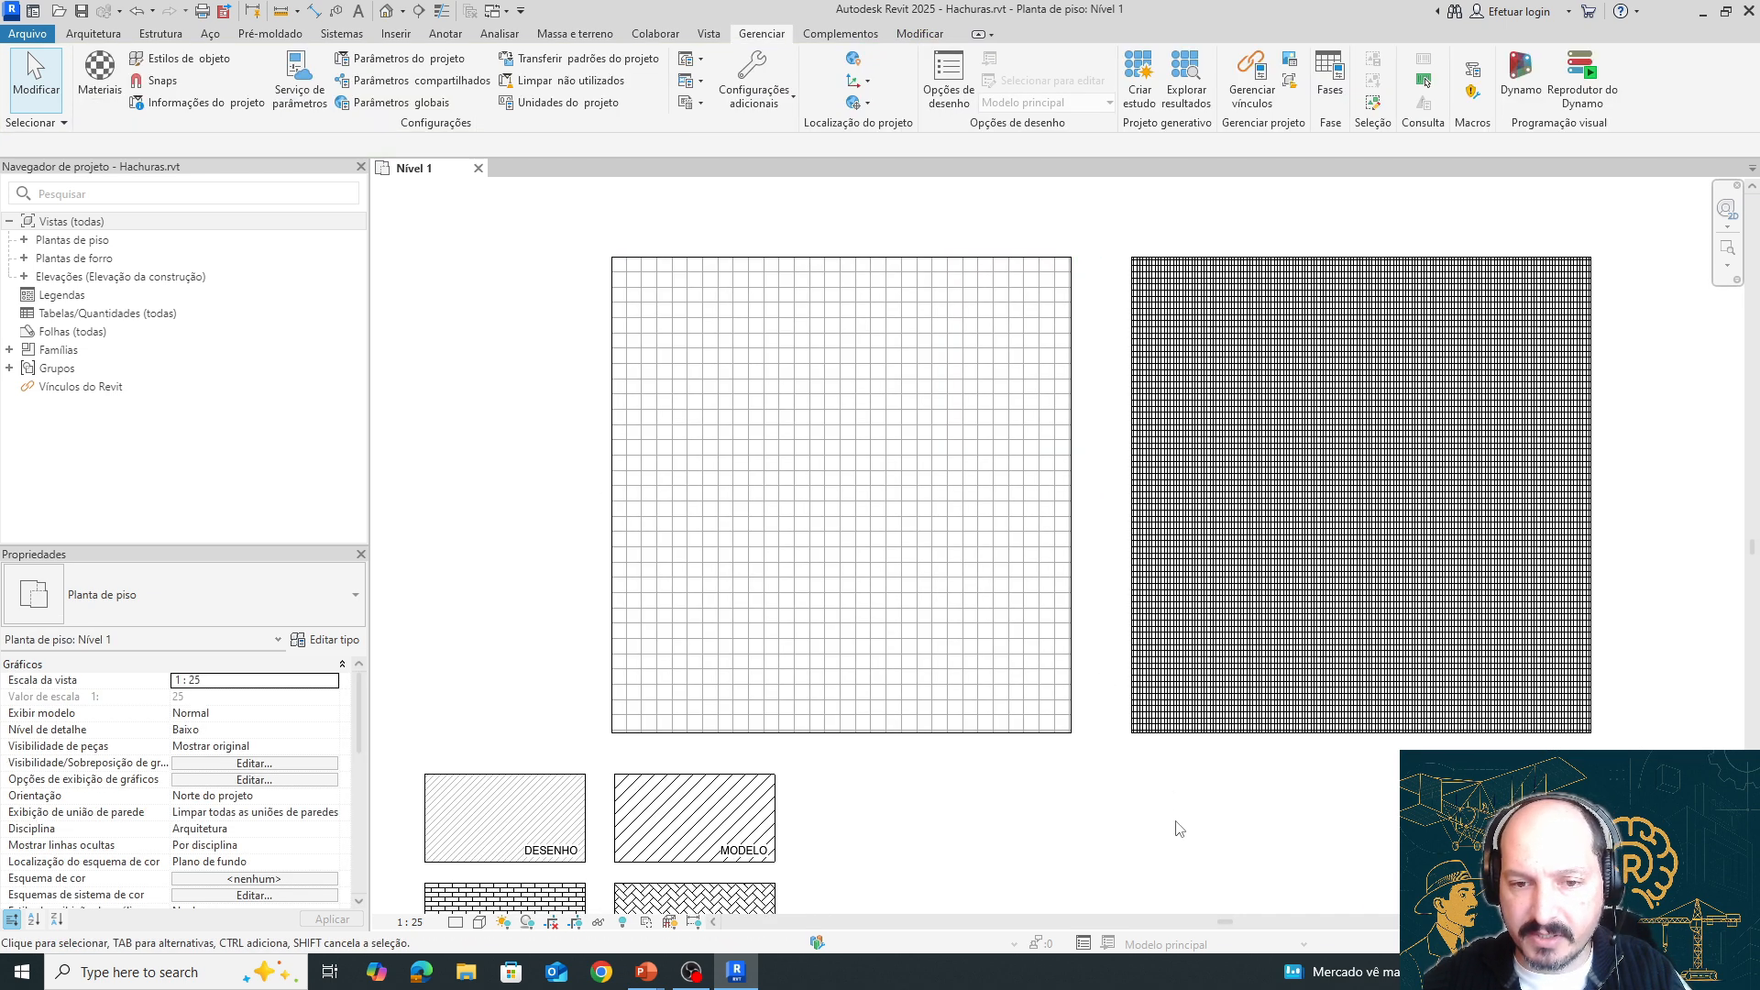
Select the large Retângulos 100x50mm - Modelo region and open the project's fill patterns on the Modelo type
left_click(1183, 683)
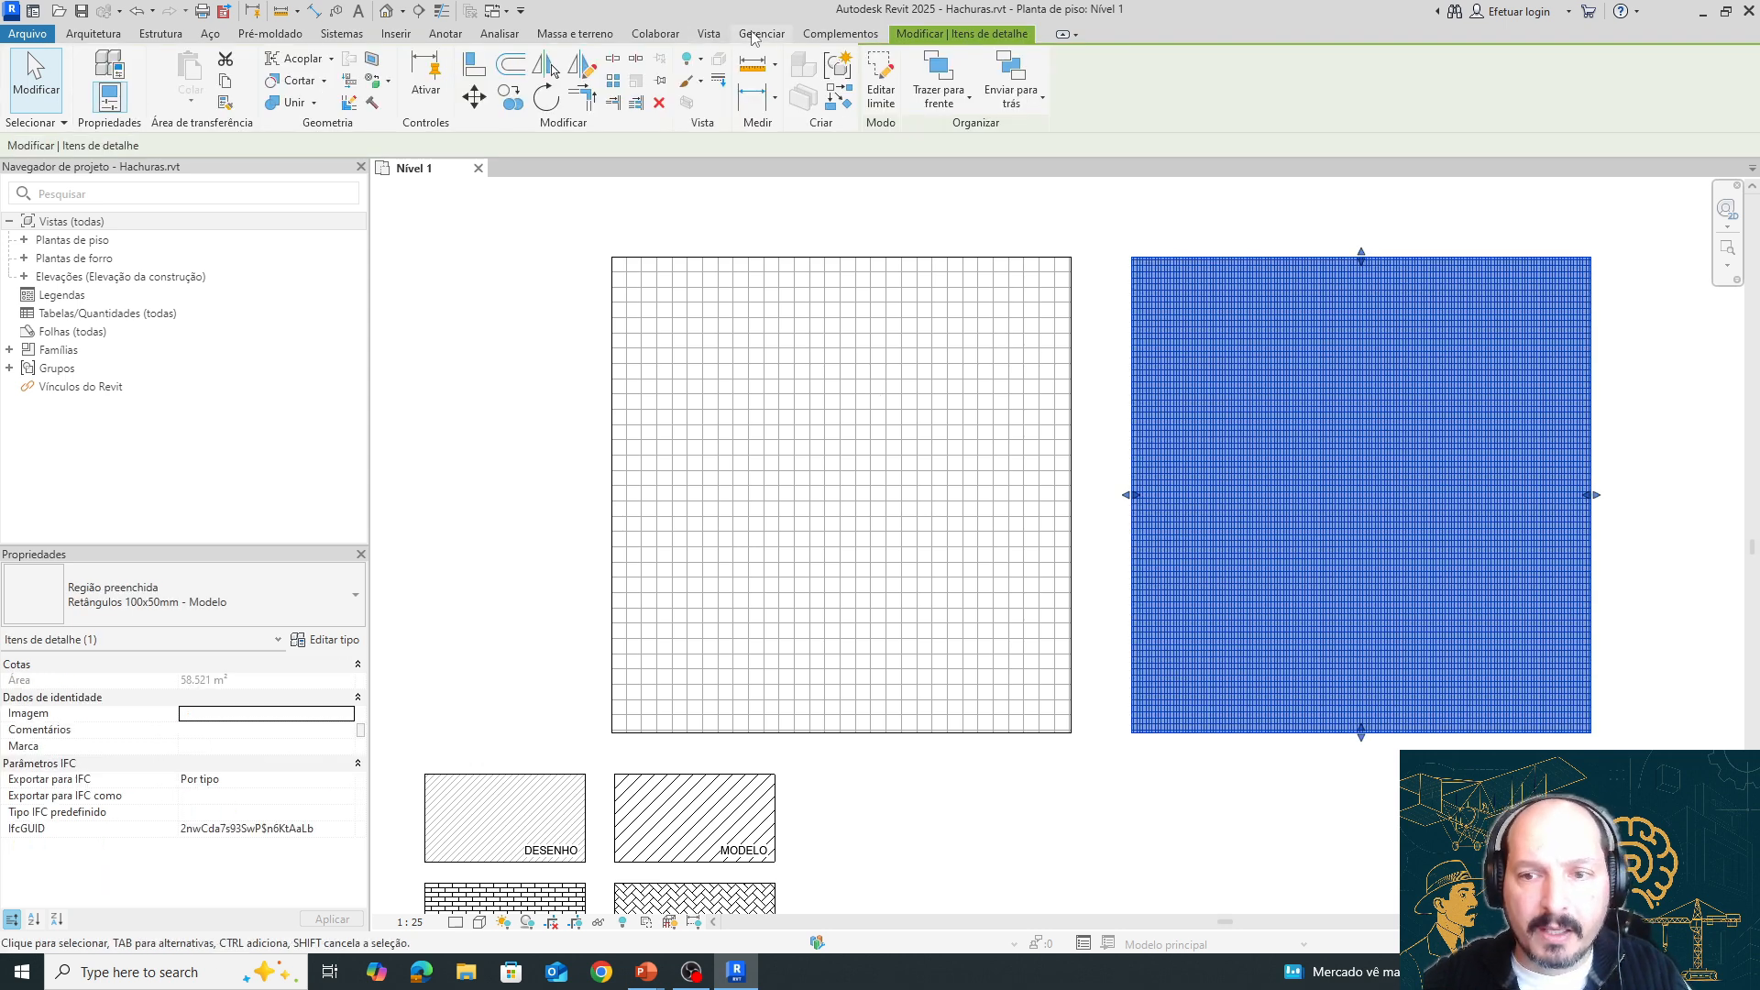
middle_click_drag(1175, 382, 1122, 369)
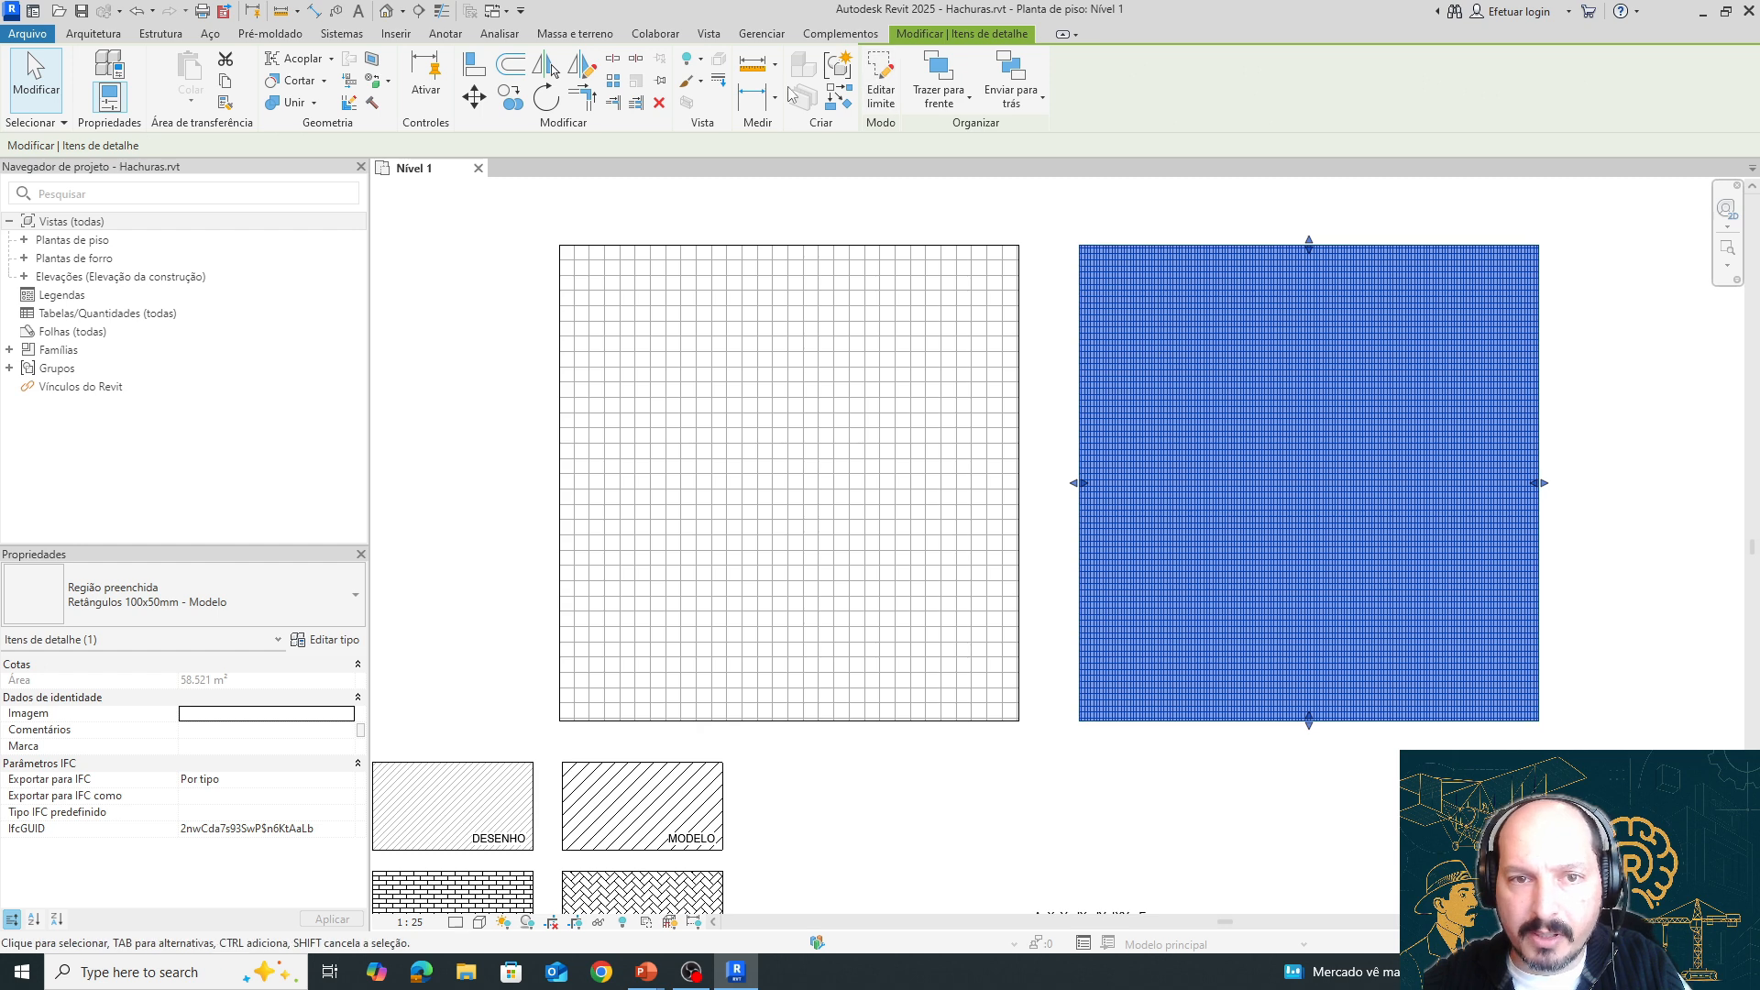
left_click(761, 35)
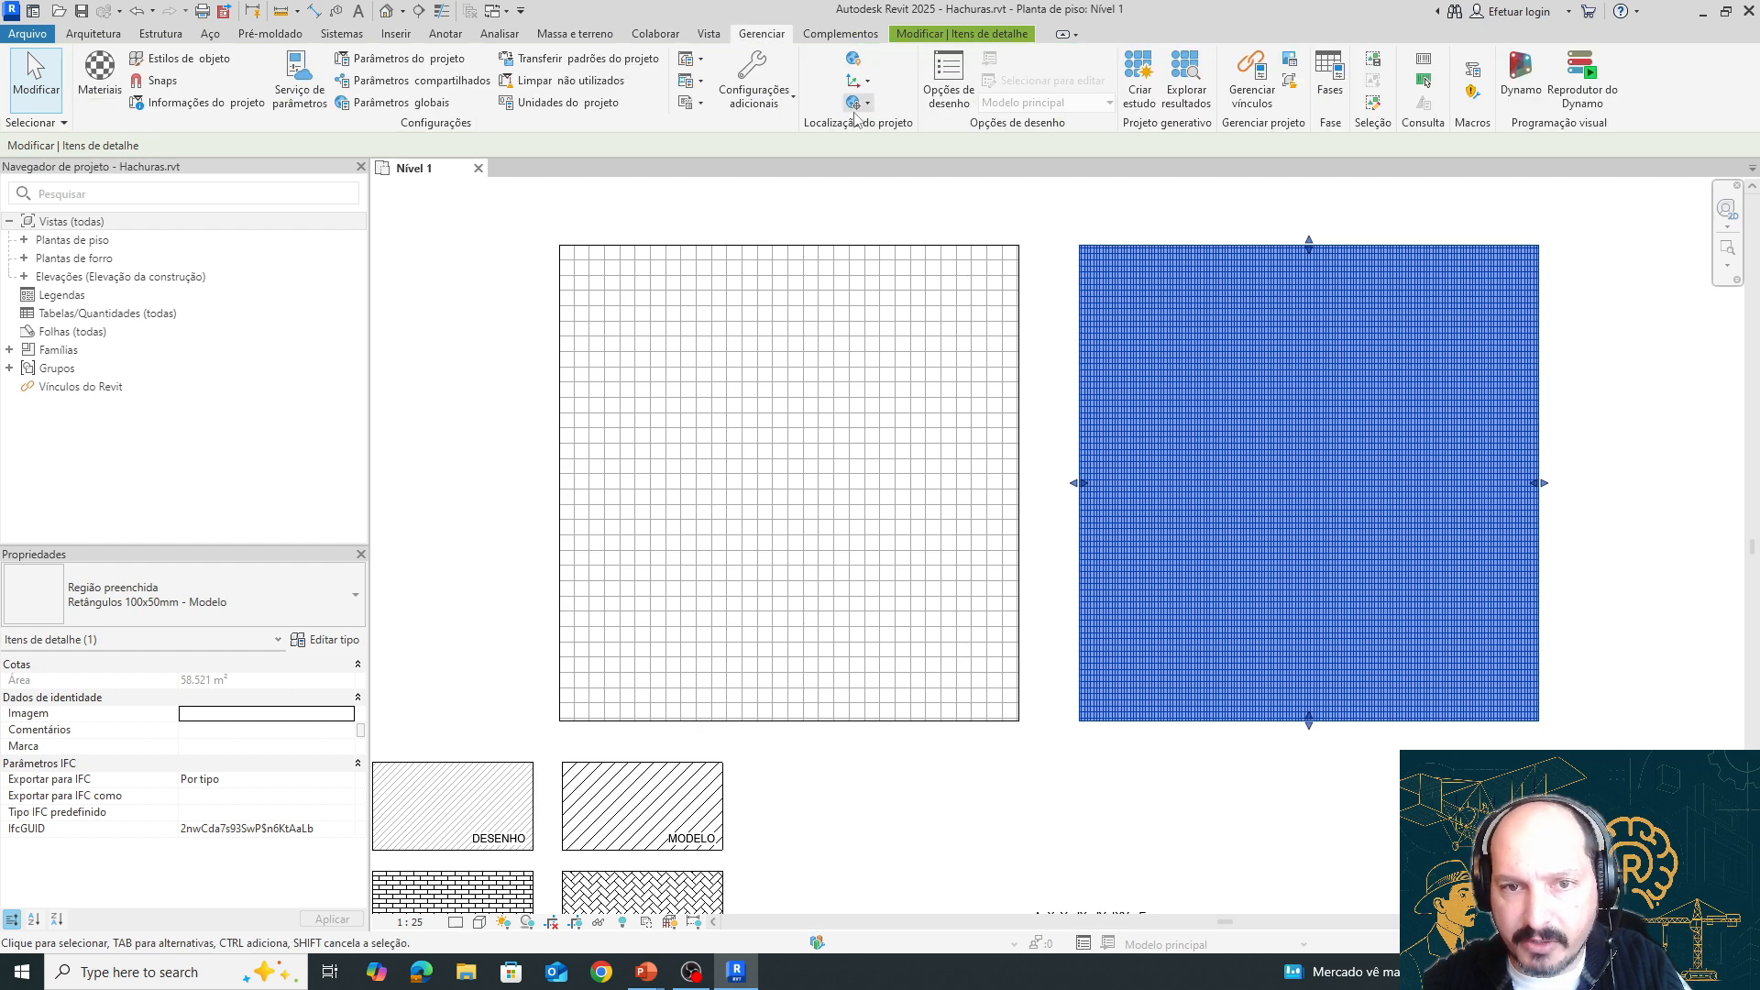
left_click(754, 88)
left_click(811, 297)
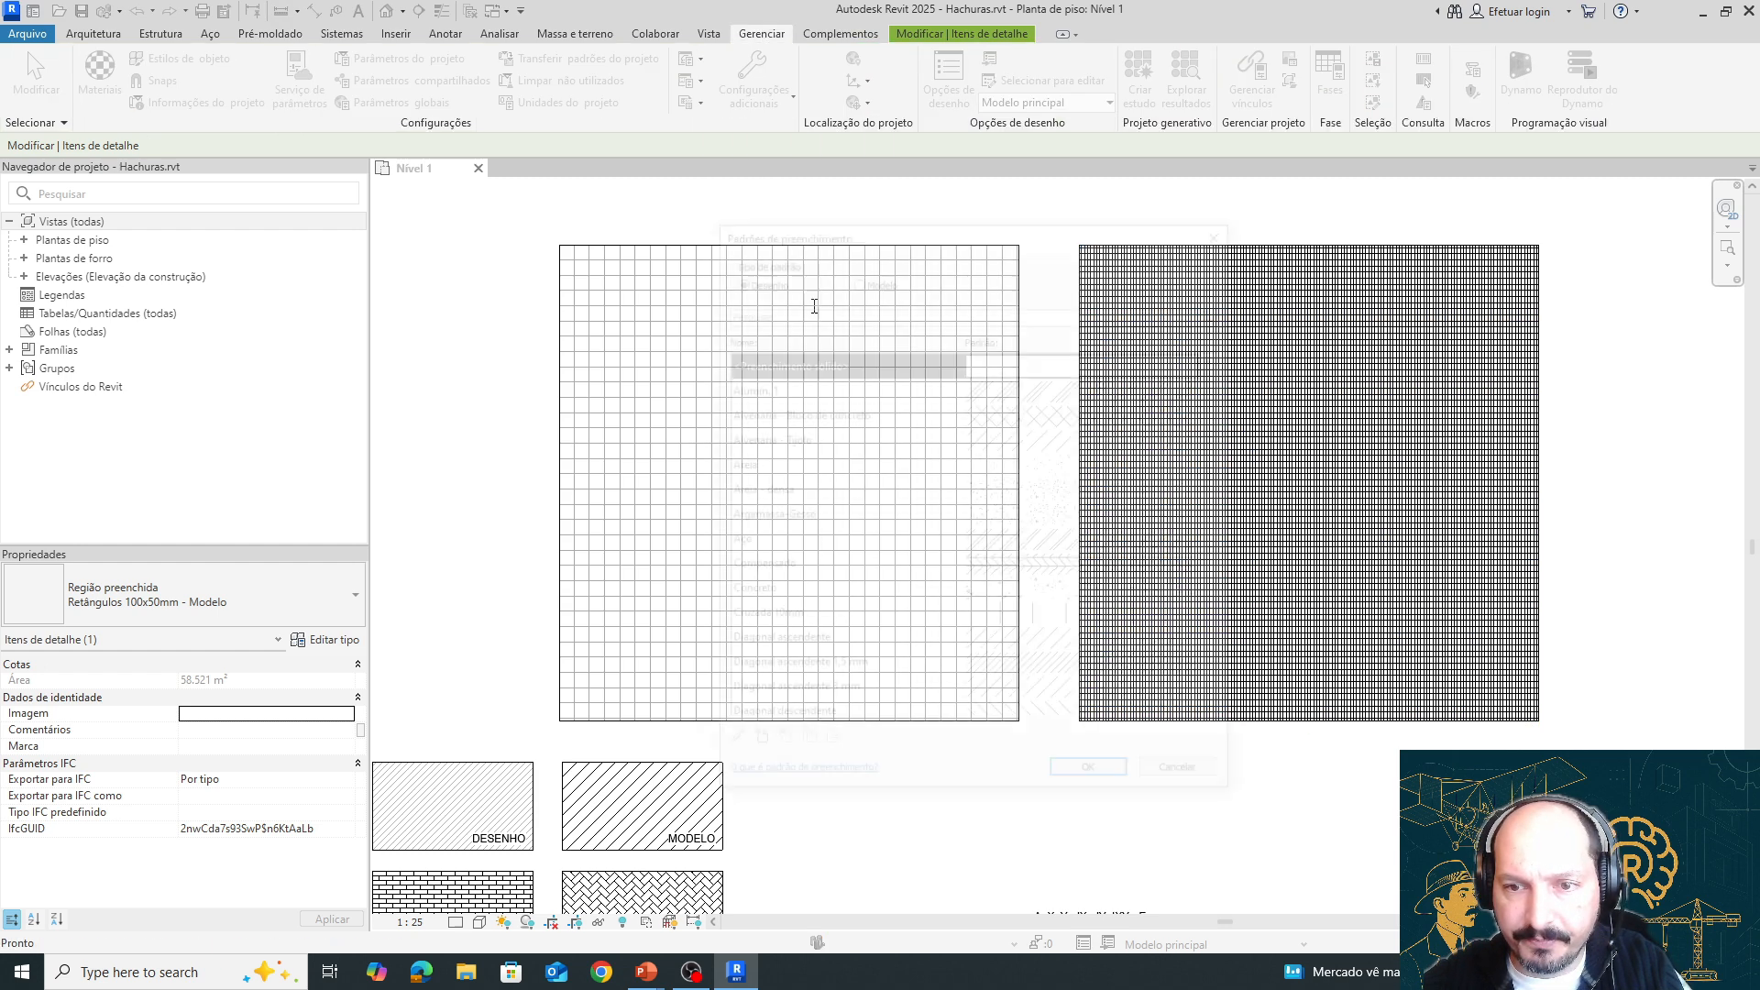
left_click(858, 277)
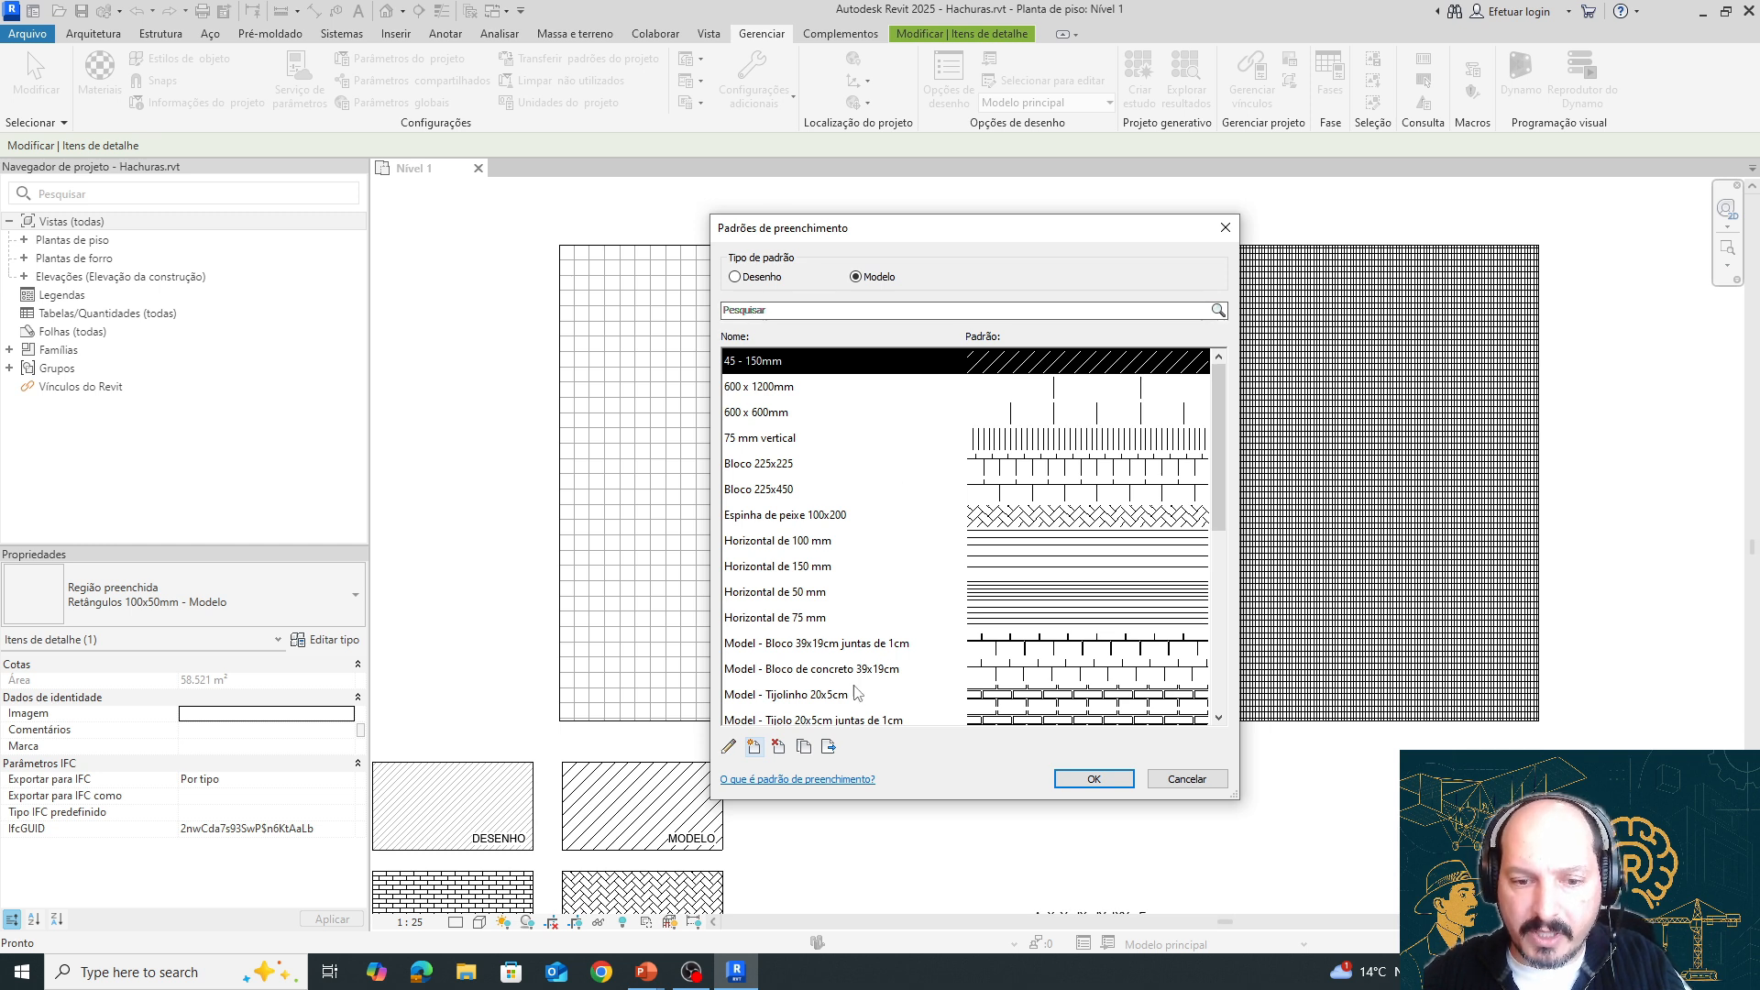
Start a new basic model fill pattern named Cruzada 10cm
left_click(753, 747)
type("C")
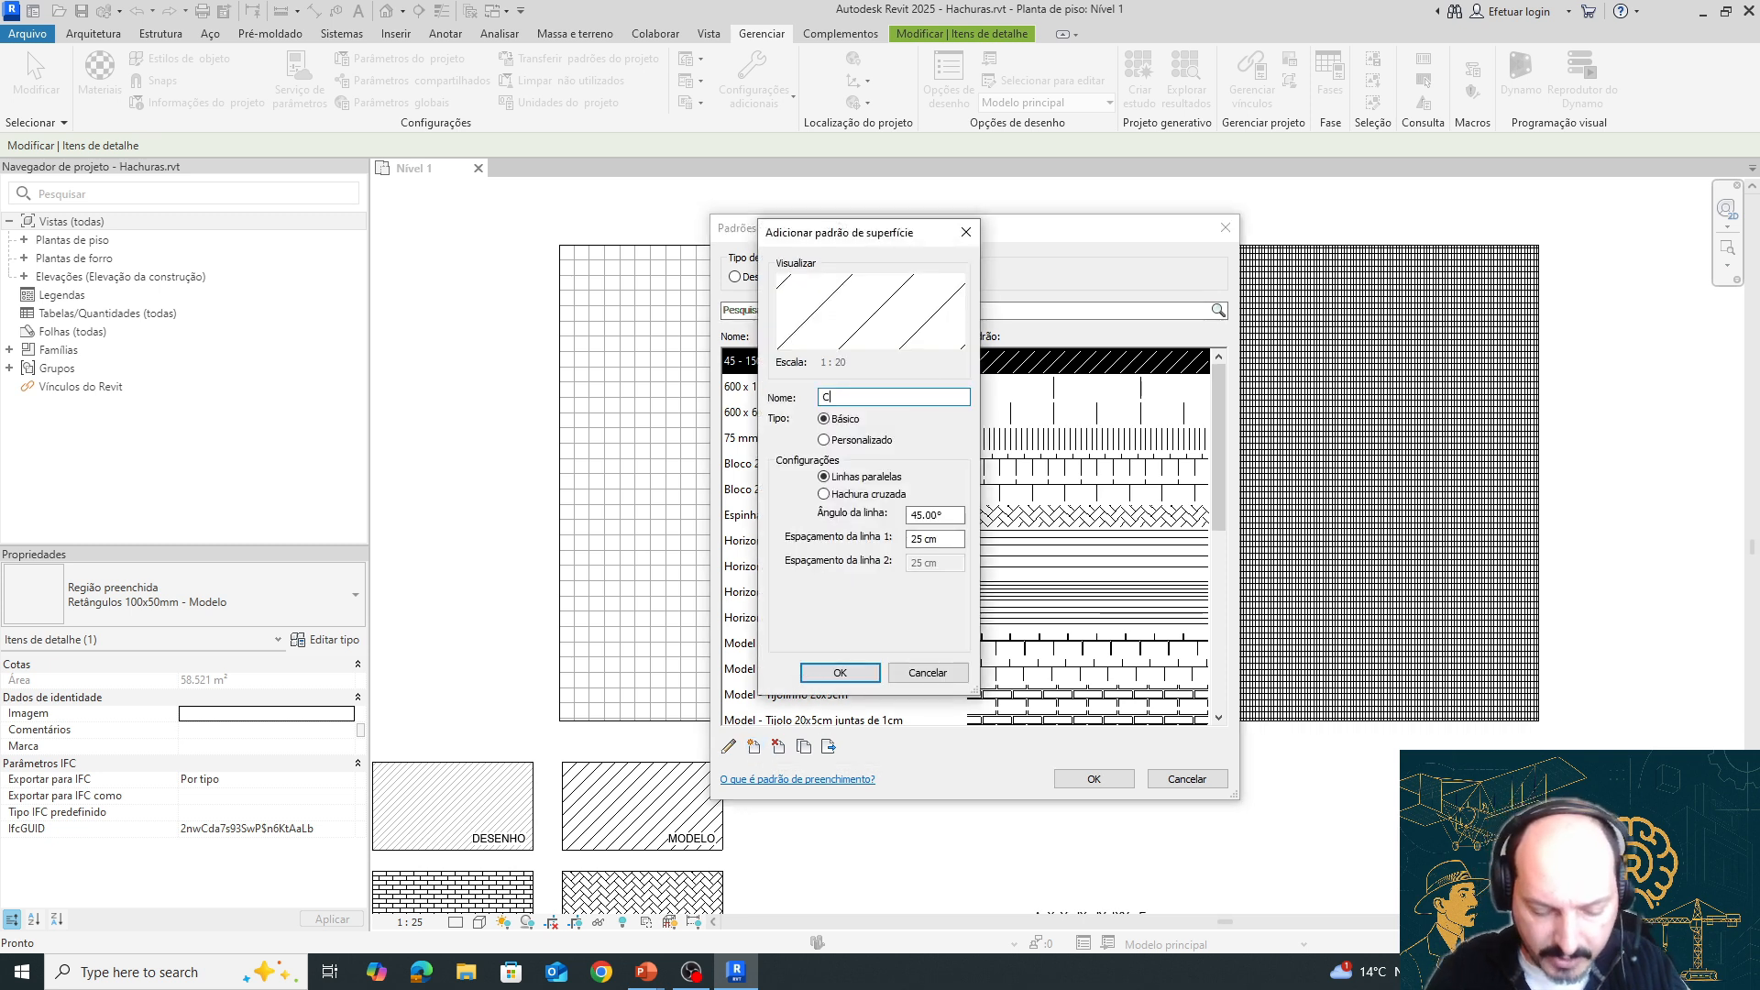
type("ruzada 10cm")
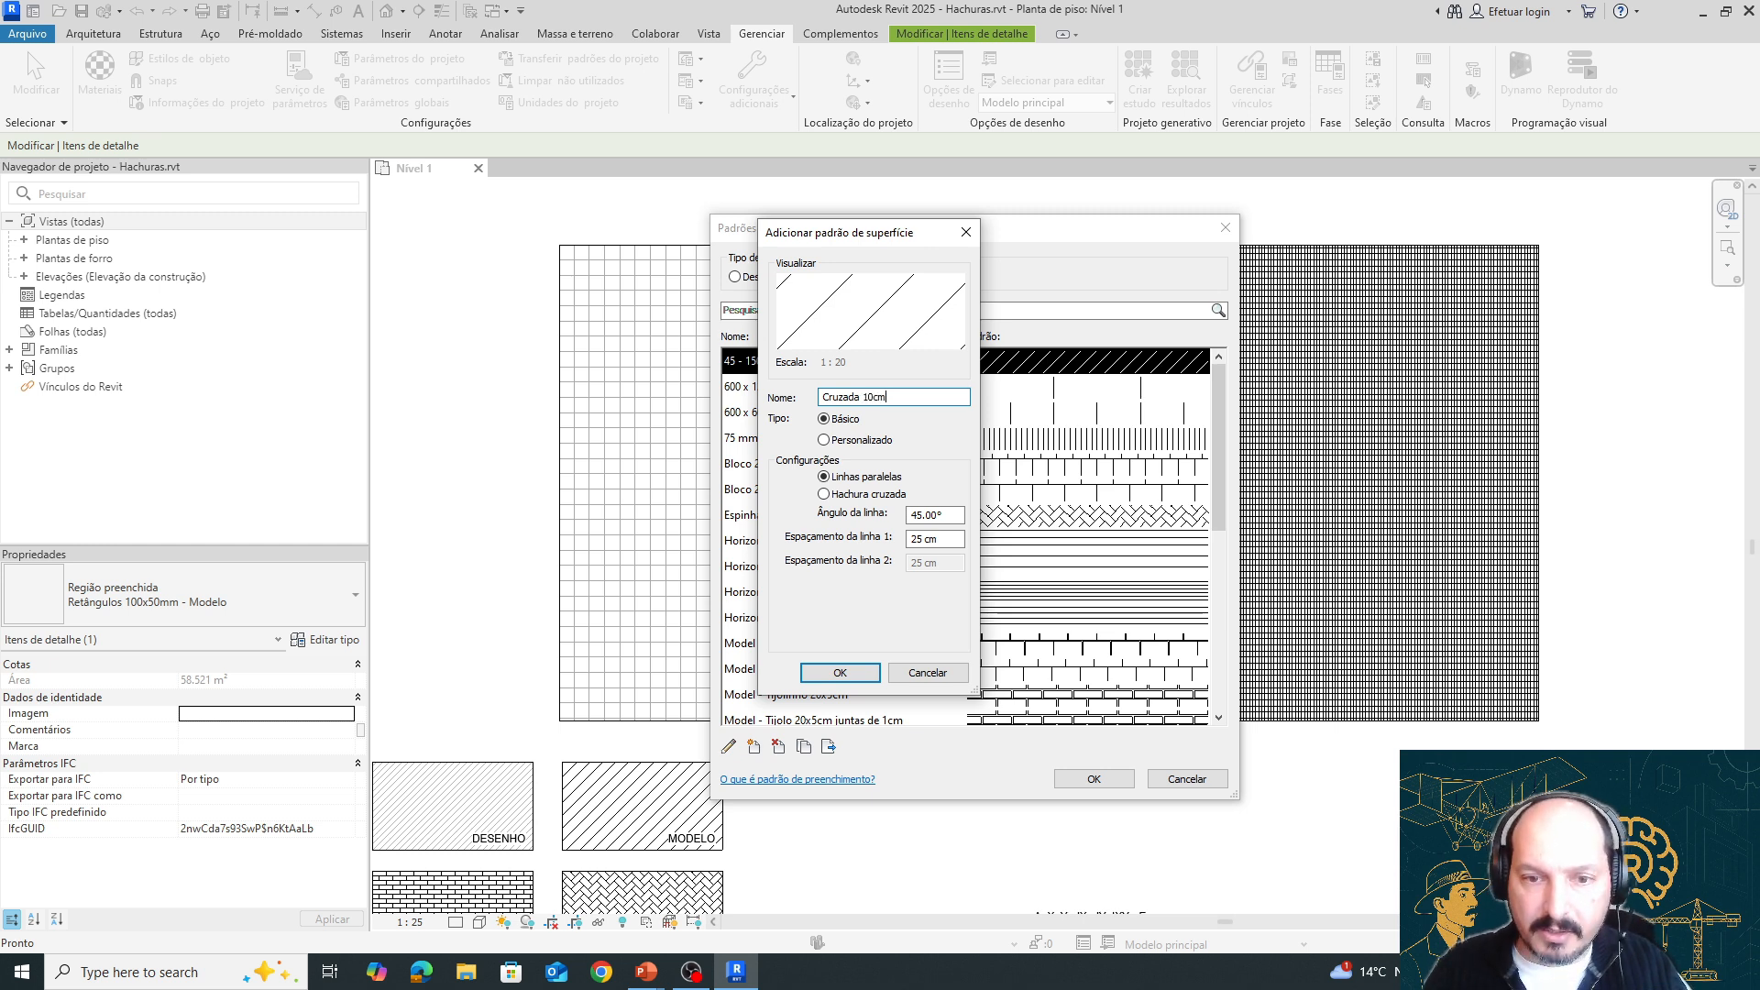
Define the pattern as a crosshatch at 0° with both line spacings at 10 cm, and accept it into the project's fill patterns
left_click(936, 515)
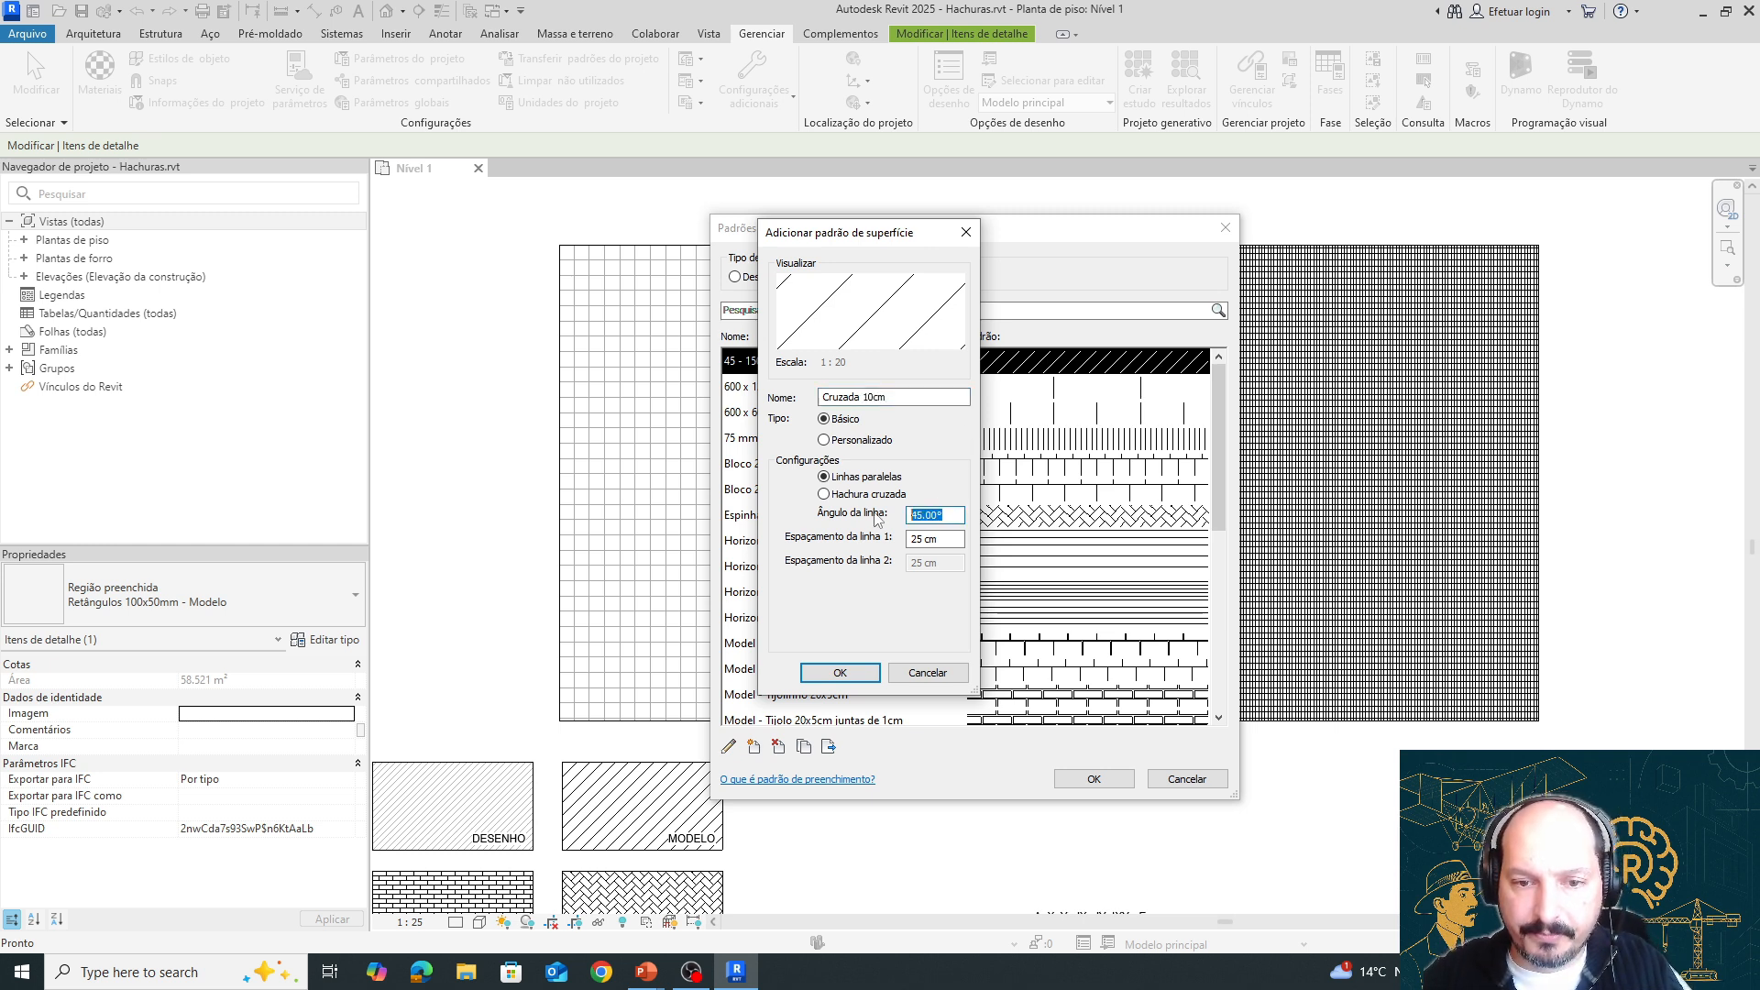
left_click(848, 496)
double_click(912, 514)
type("0")
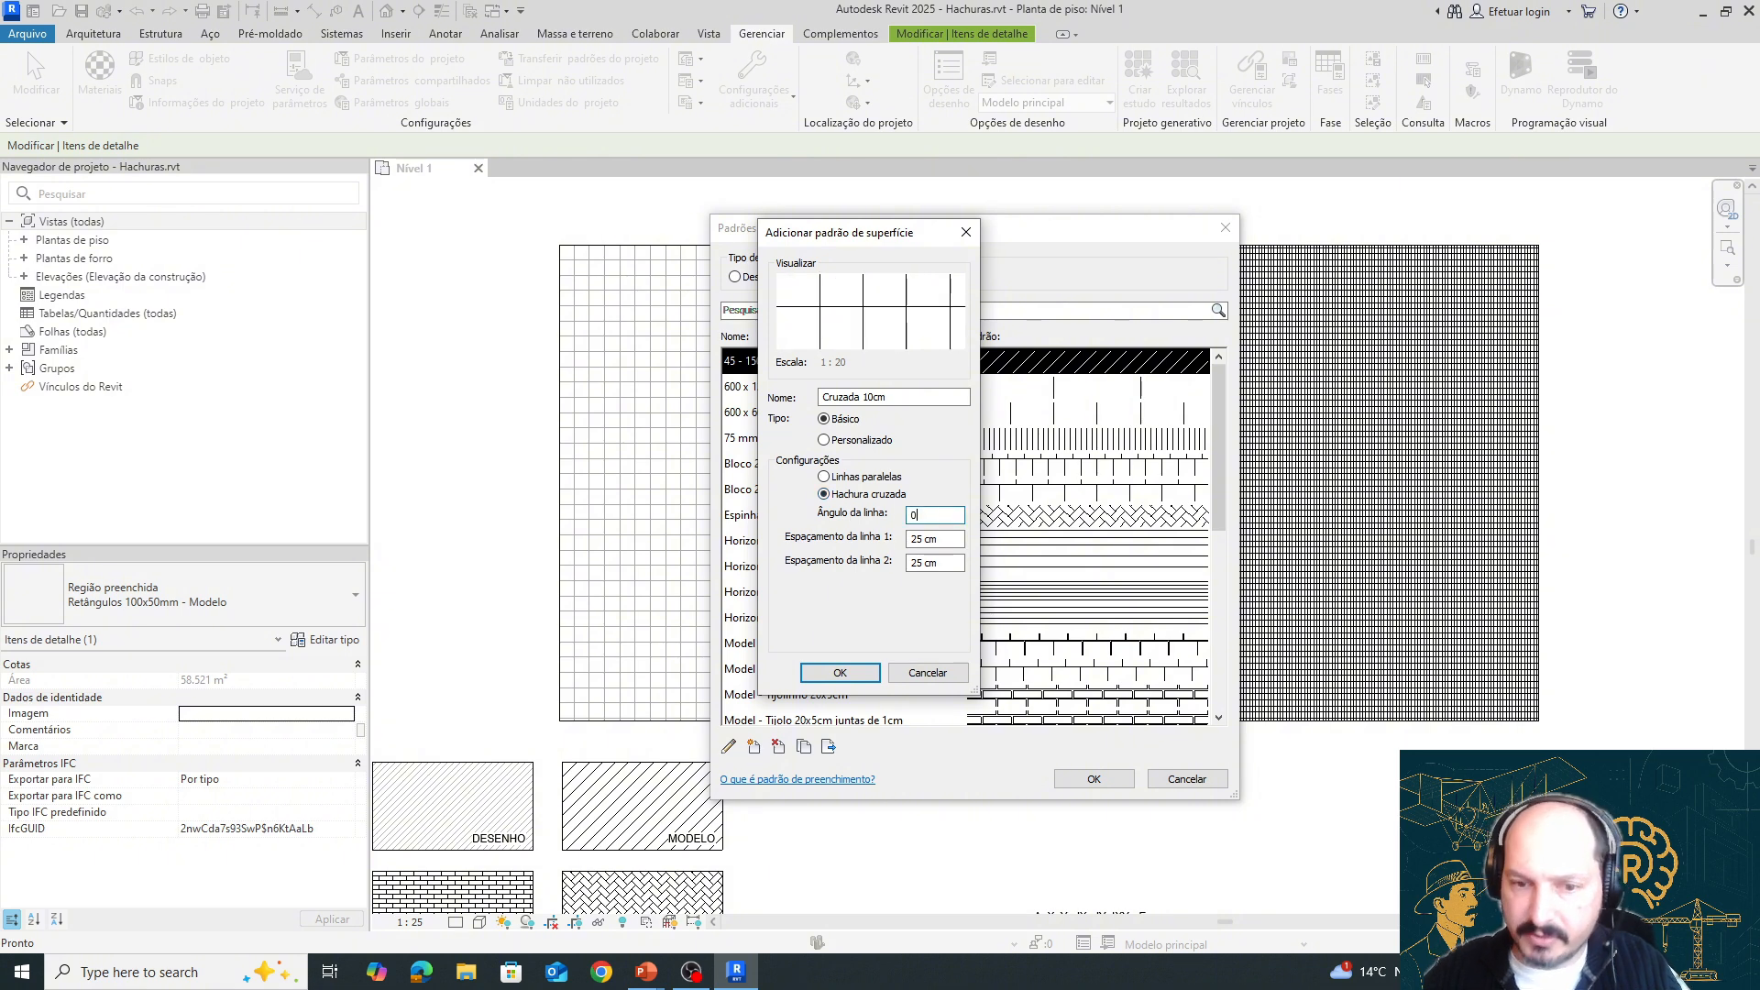
key("Tab")
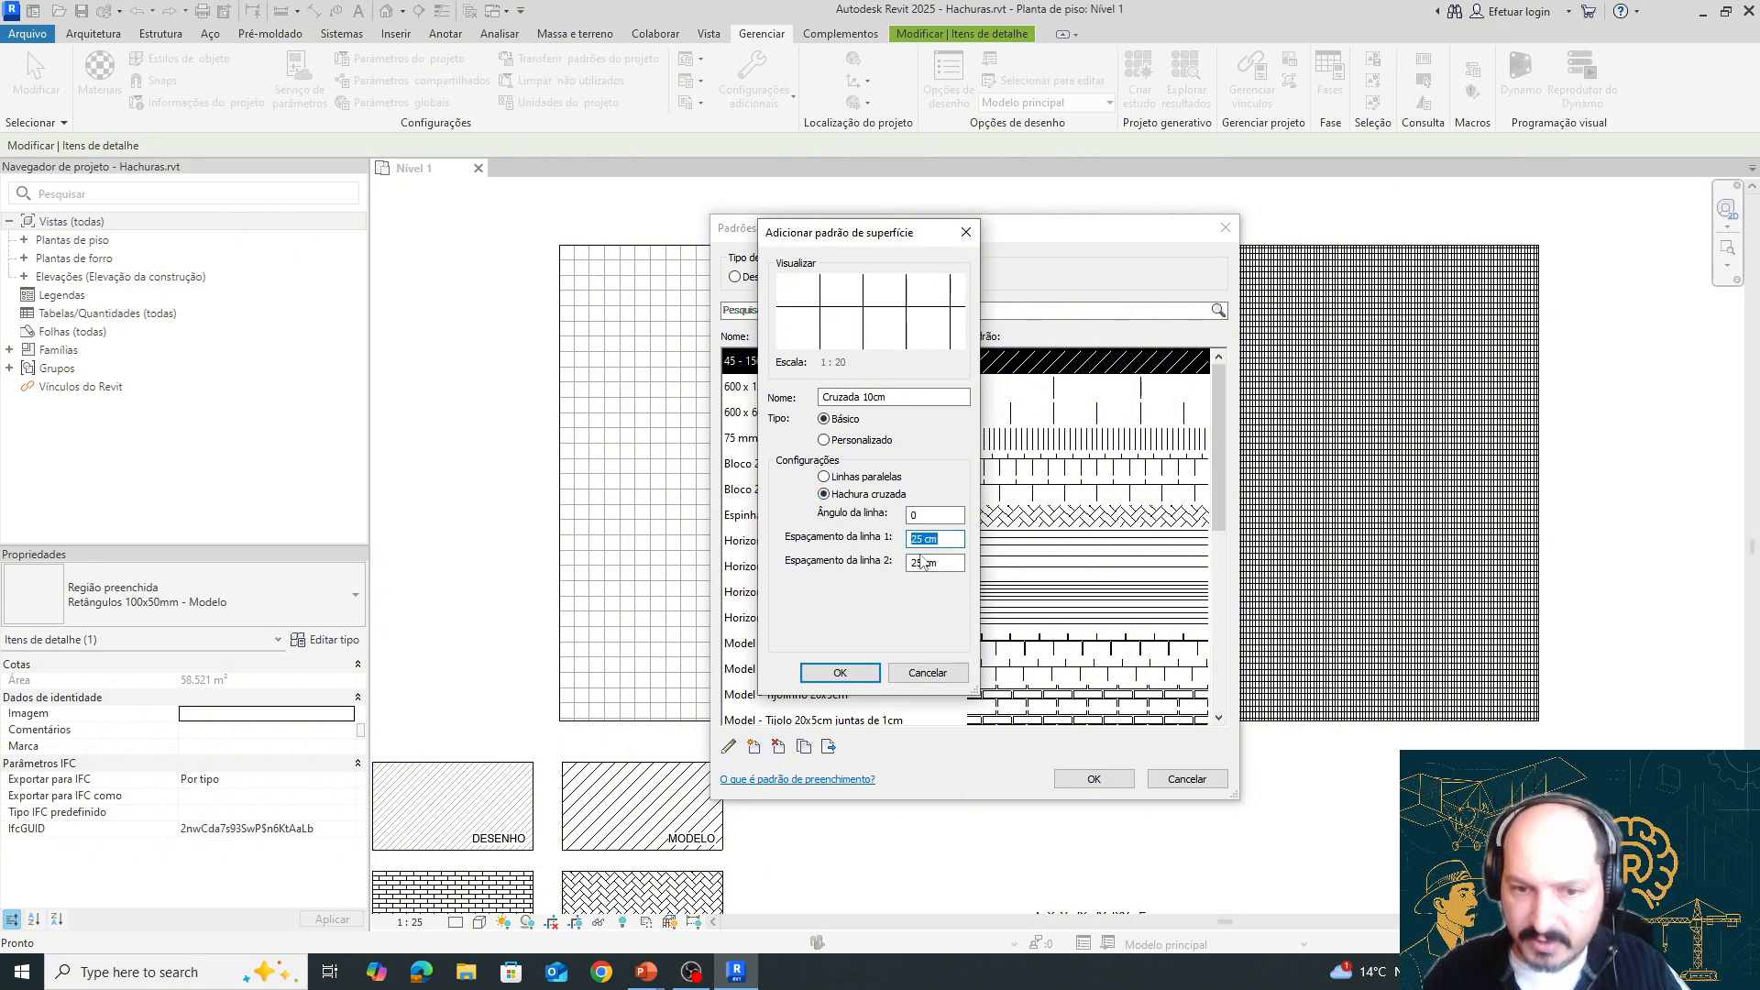
type("10")
key("Tab")
type("10")
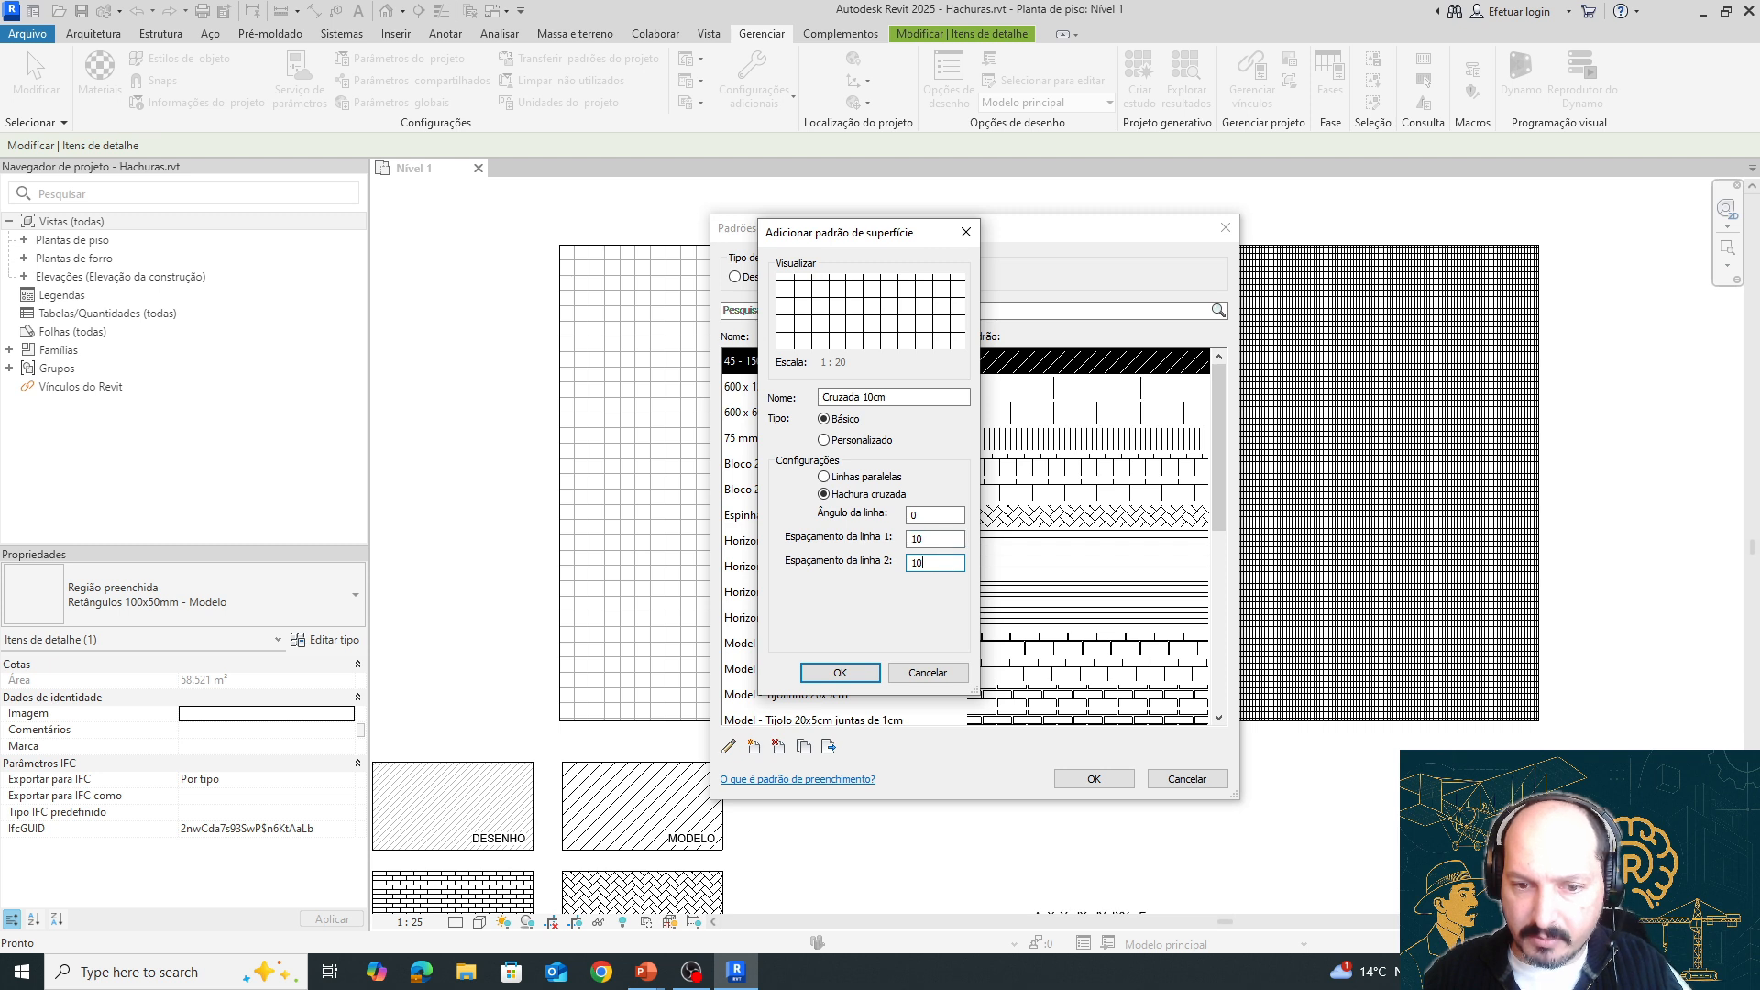
key("Tab")
left_click(824, 675)
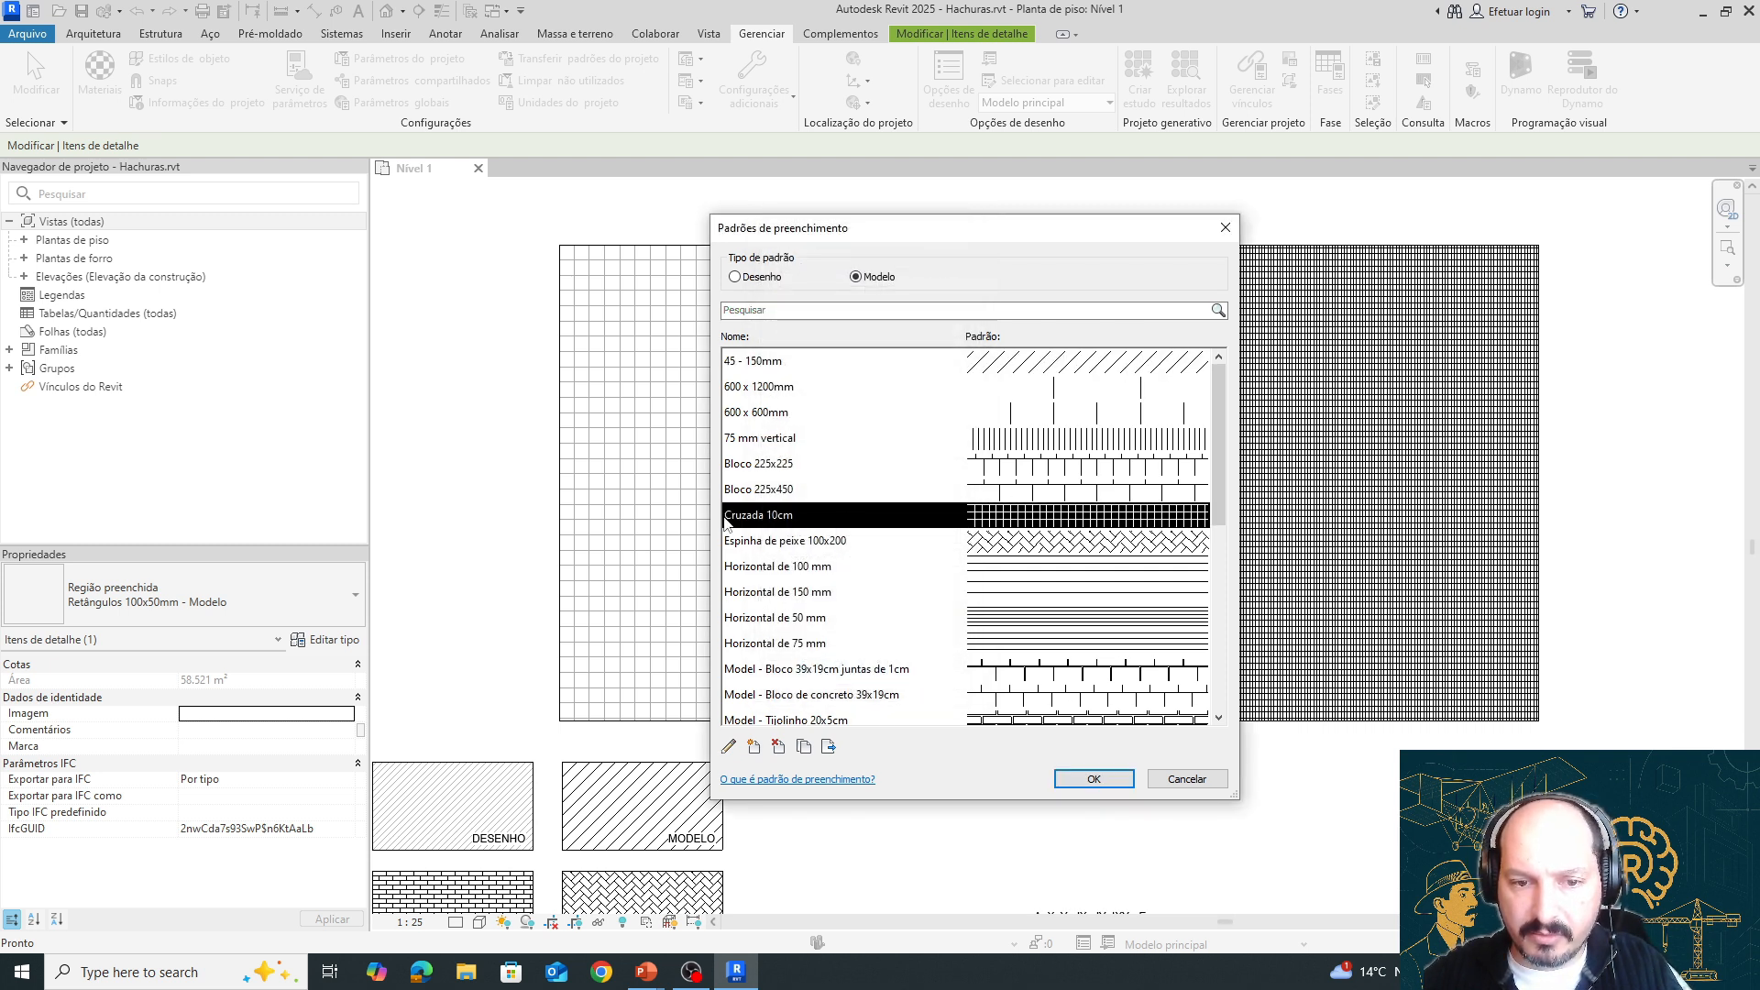
left_click(1094, 779)
Duplicate the large Retângulos 100x50mm - Modelo region's type under the name Cruzada 10cm - Modelo
middle_click_drag(1195, 531, 1080, 531)
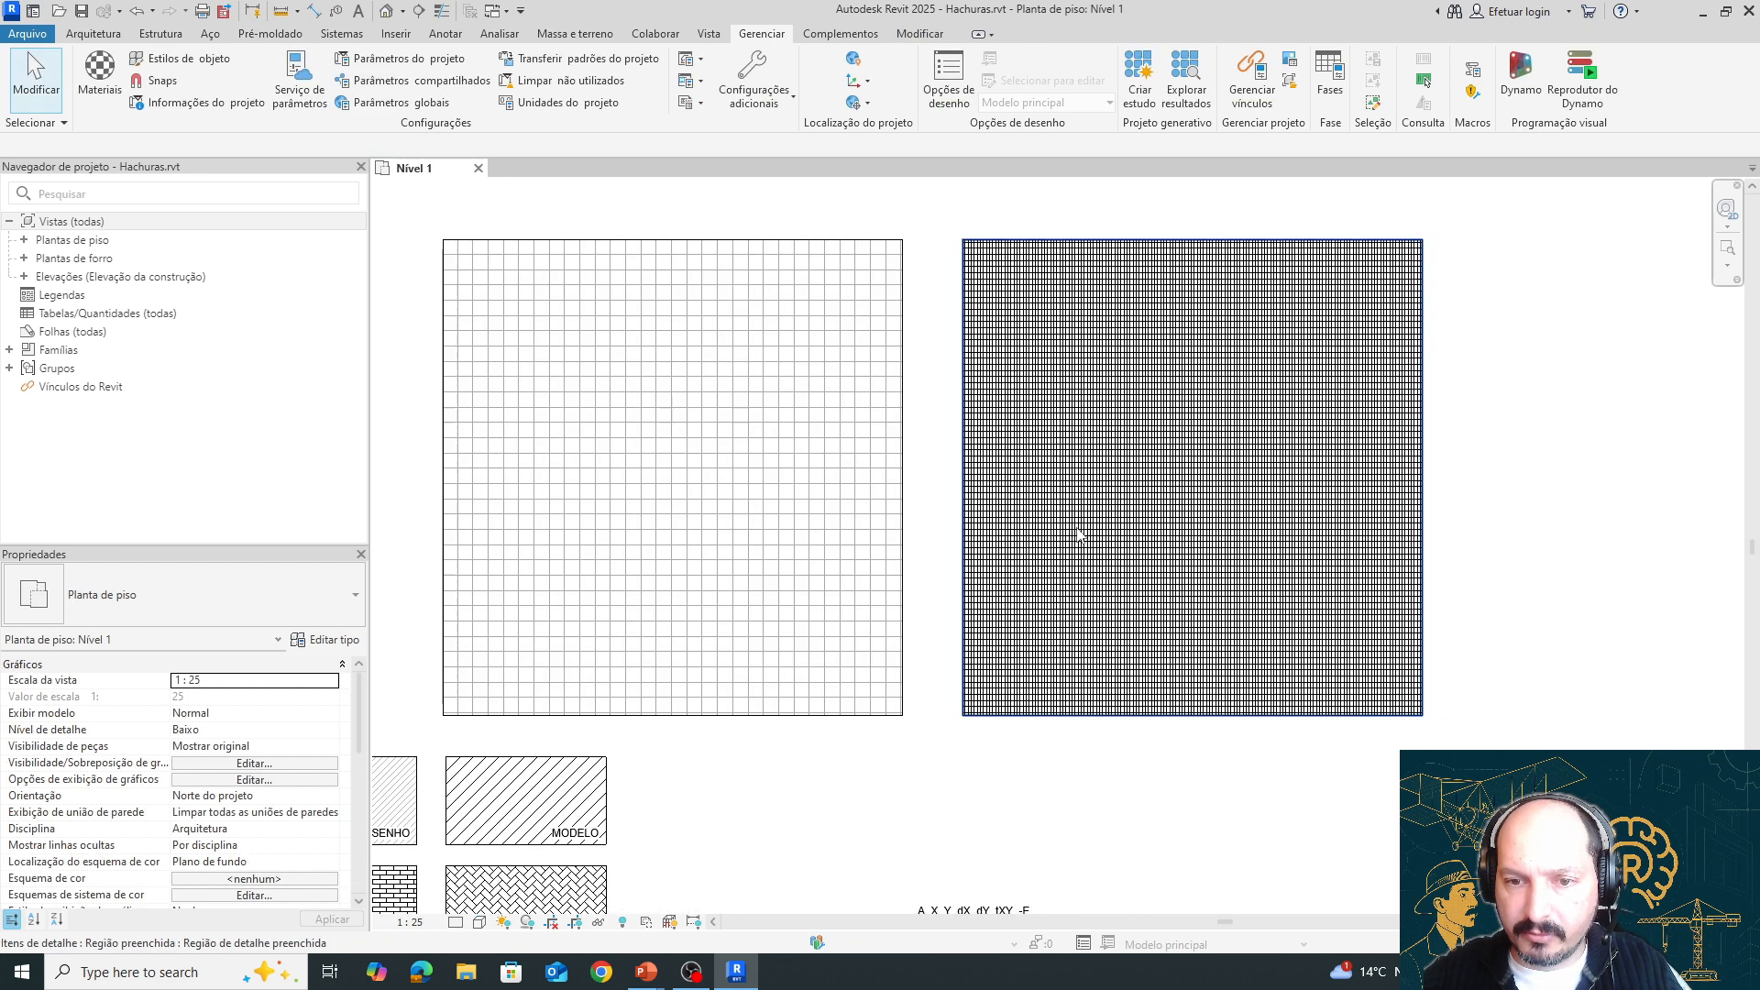
left_click(1153, 689)
scroll(1157, 613, "up", 2)
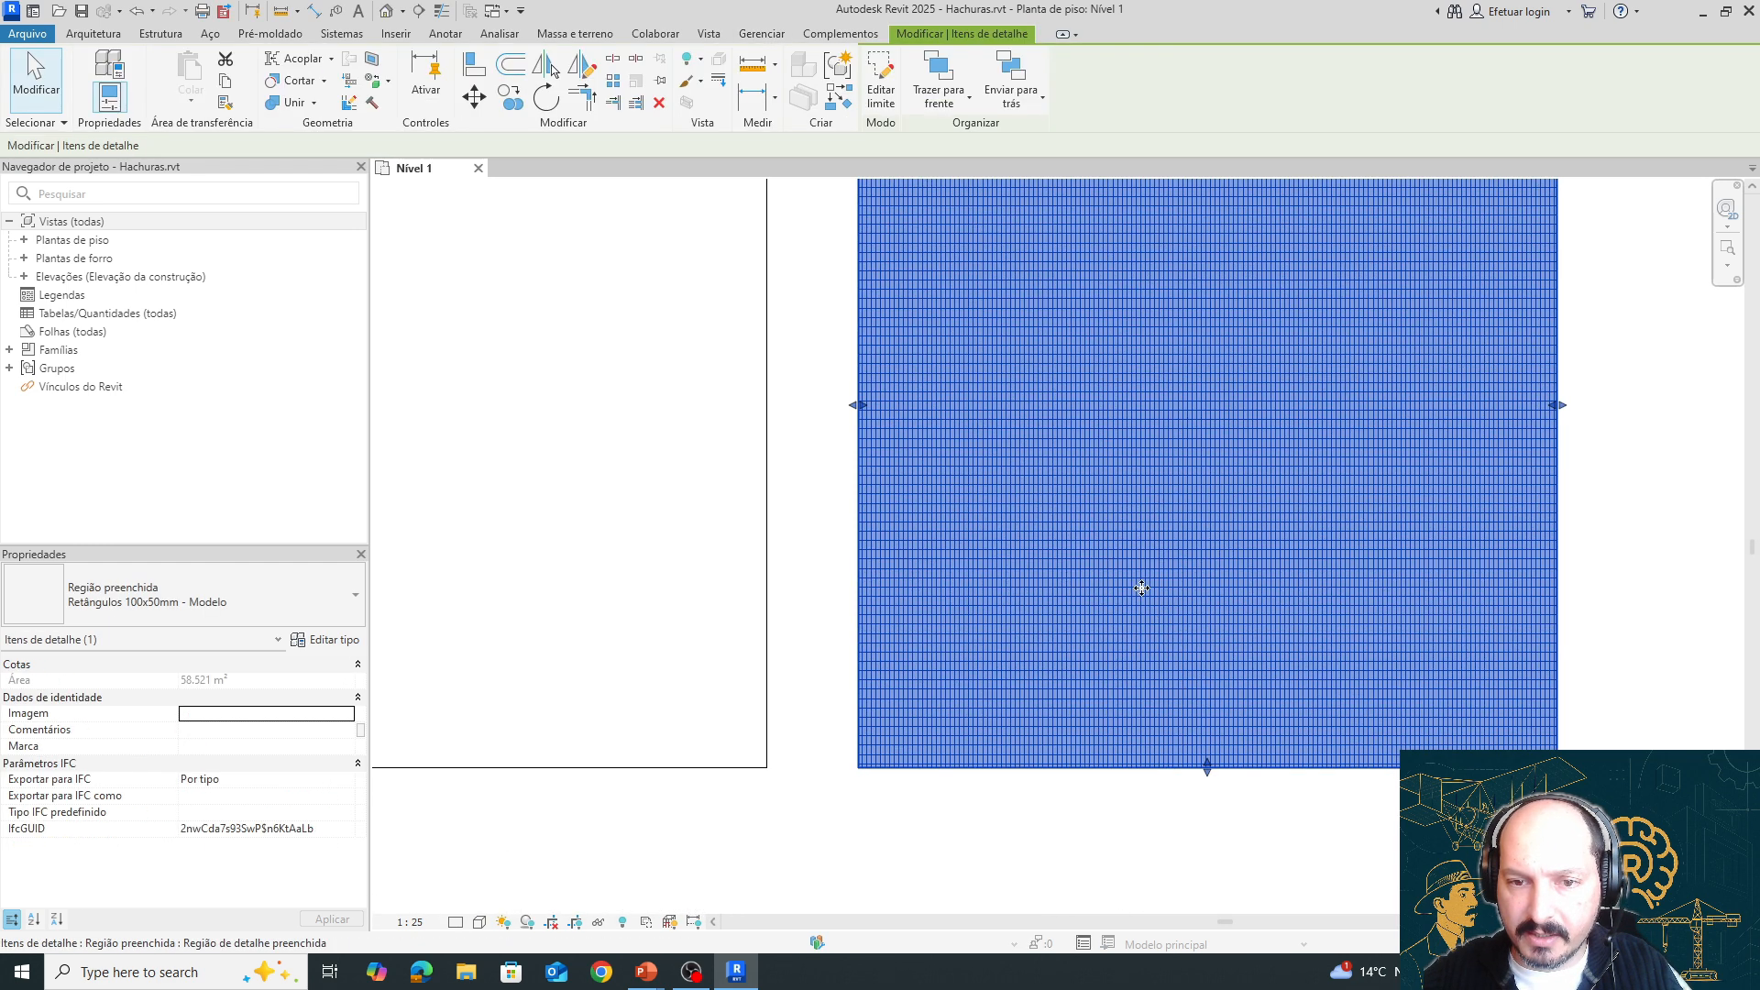
left_click(334, 642)
left_click(949, 295)
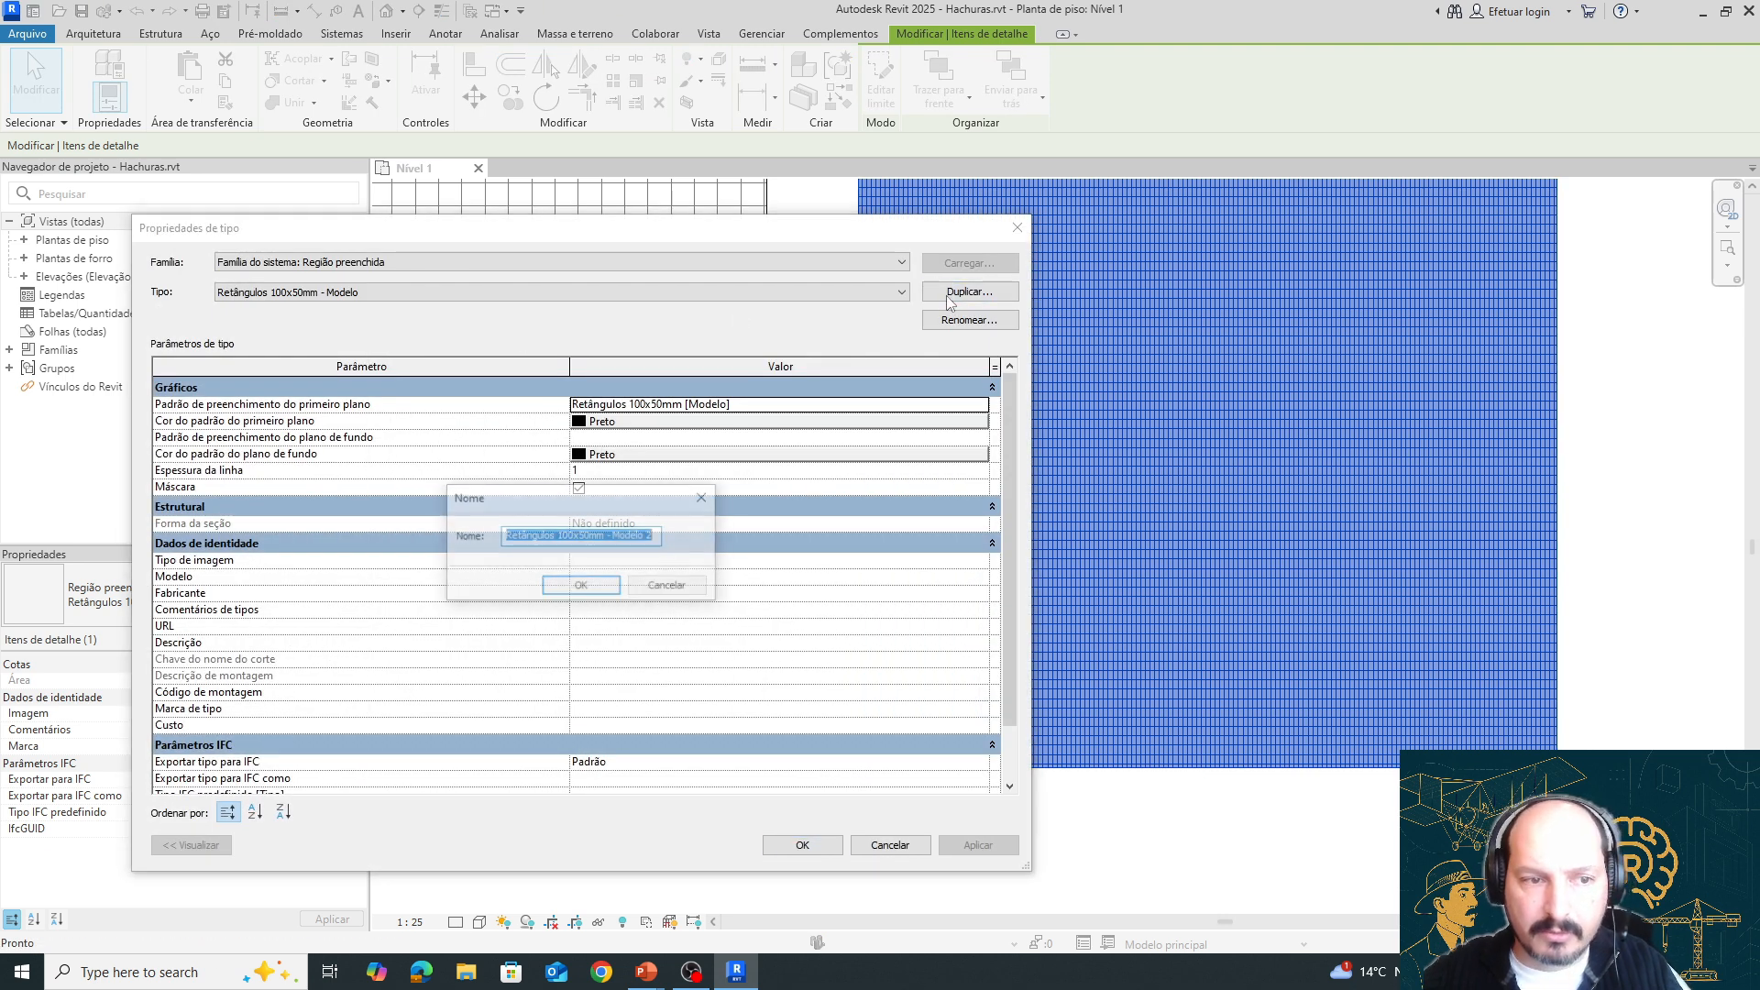
type("Cruzada 10cm - Modelo")
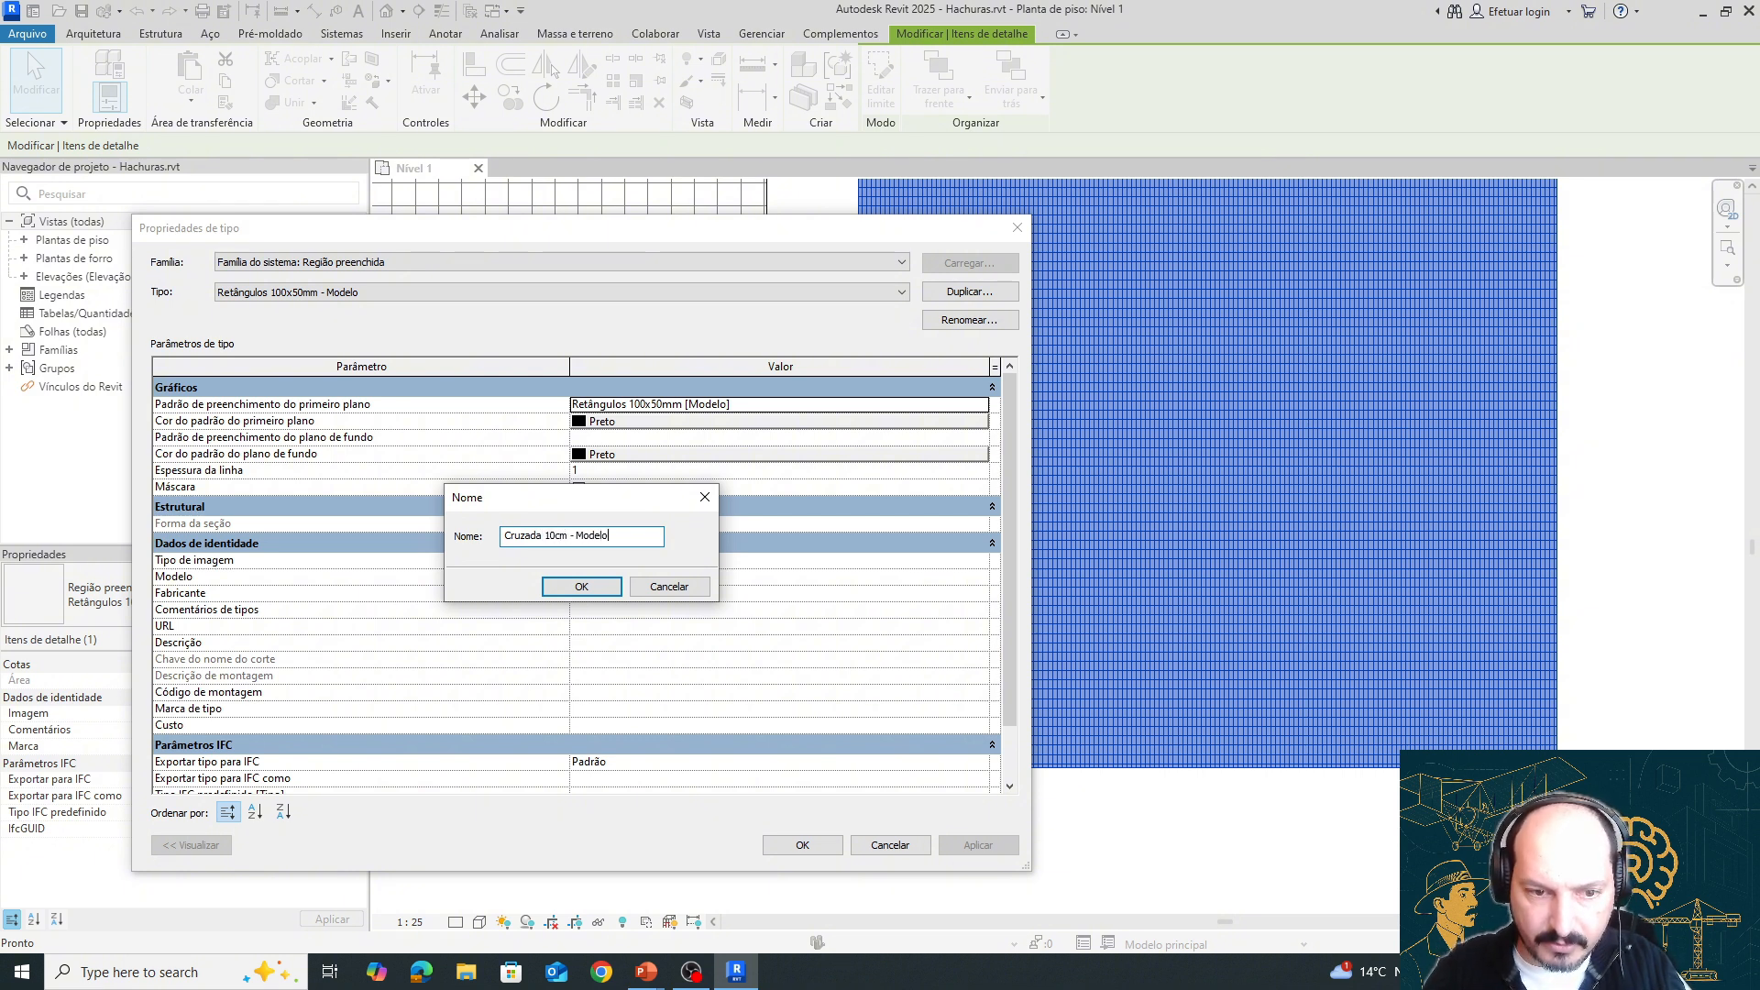
left_click(590, 591)
Assign the Cruzada 10cm model pattern as the new type's foreground fill, apply it, and deselect the region
left_click(986, 405)
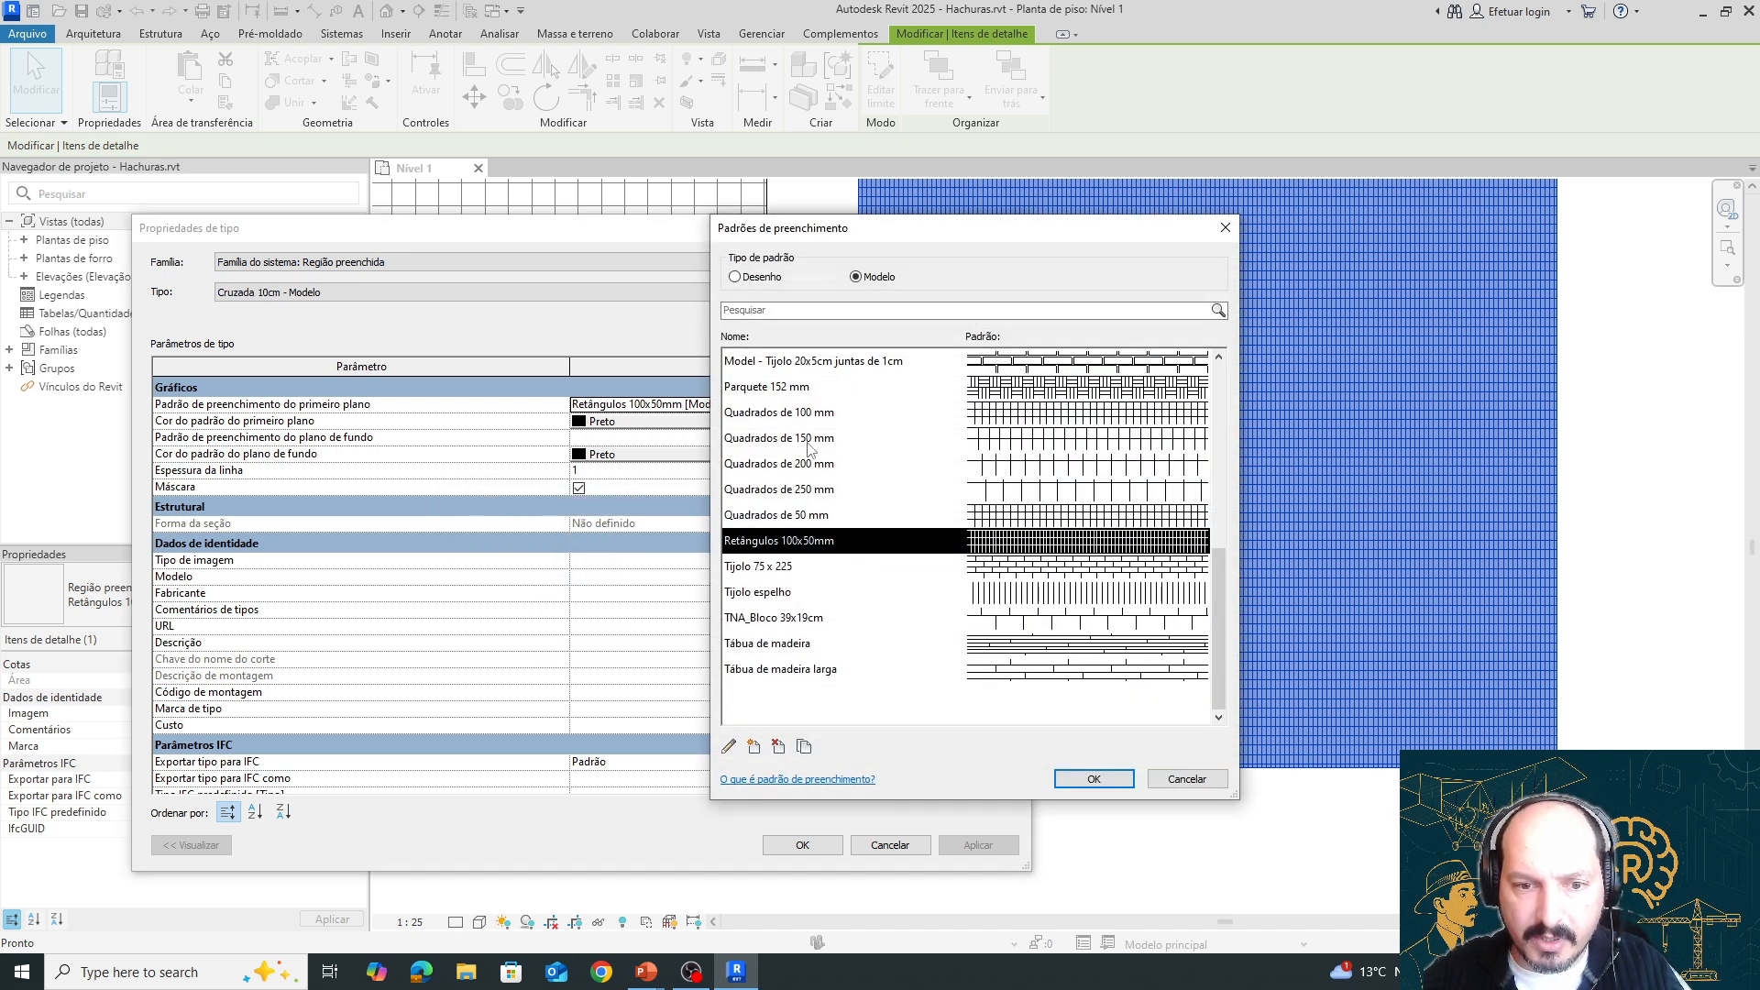
scroll(810, 449, "up", 5)
left_click(784, 543)
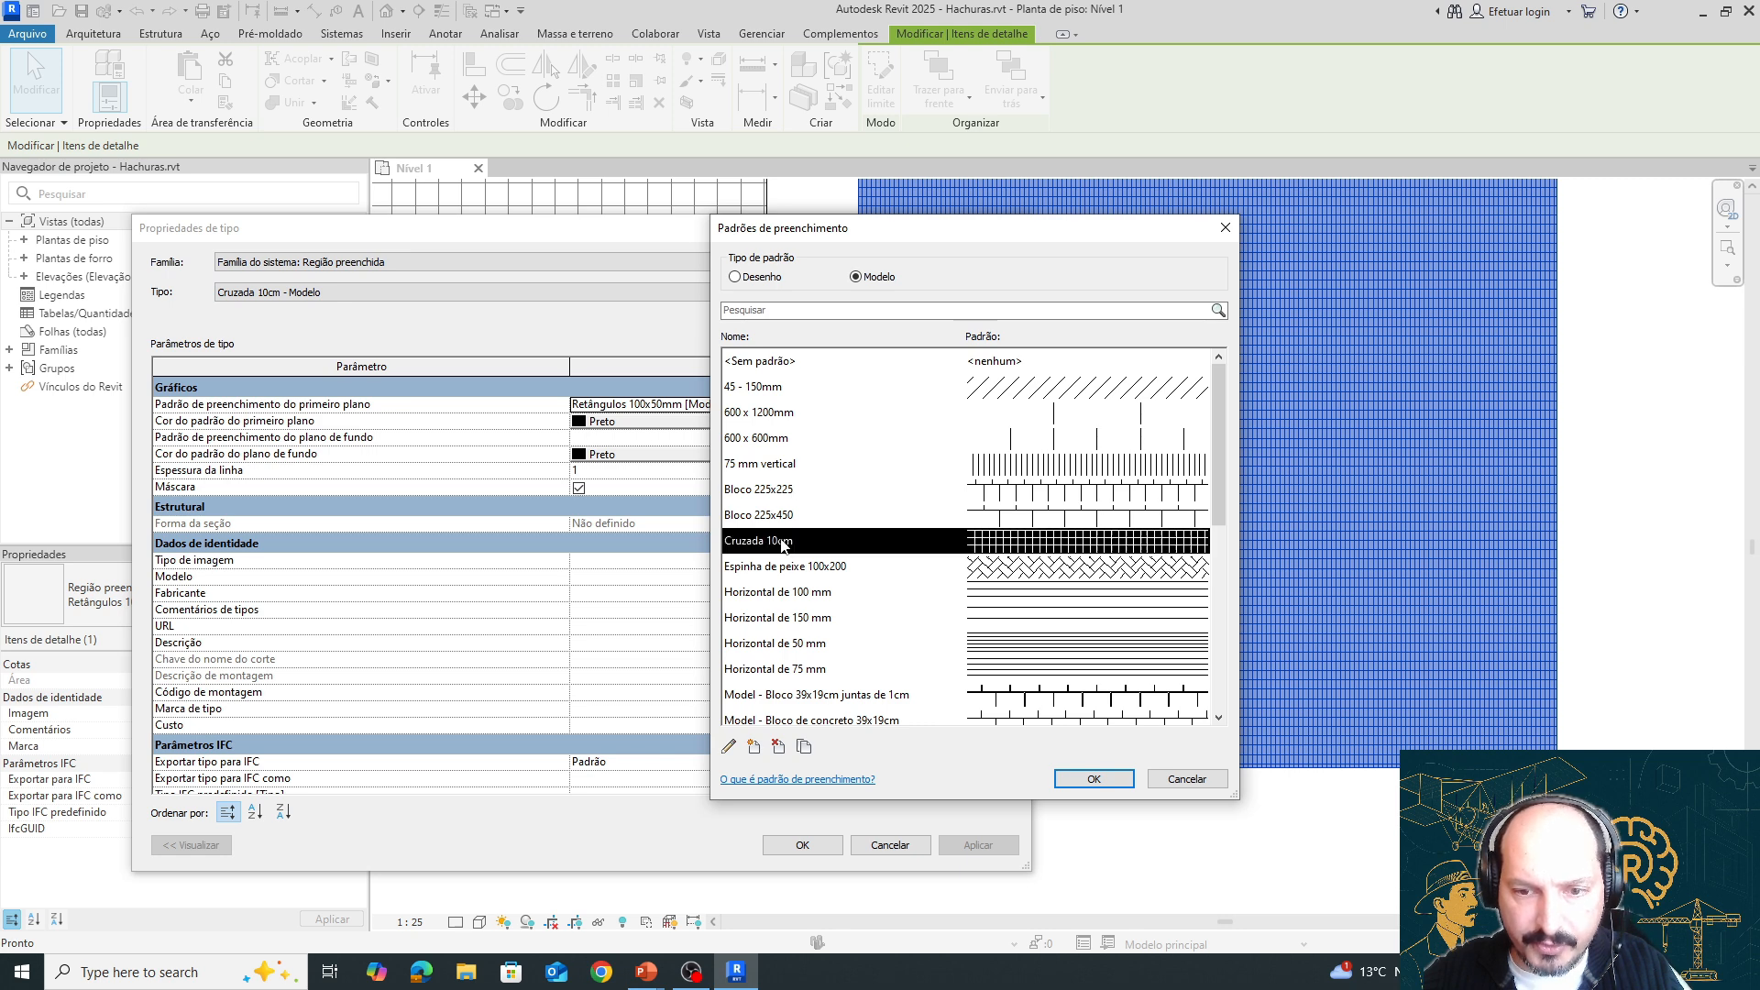
left_click(1094, 778)
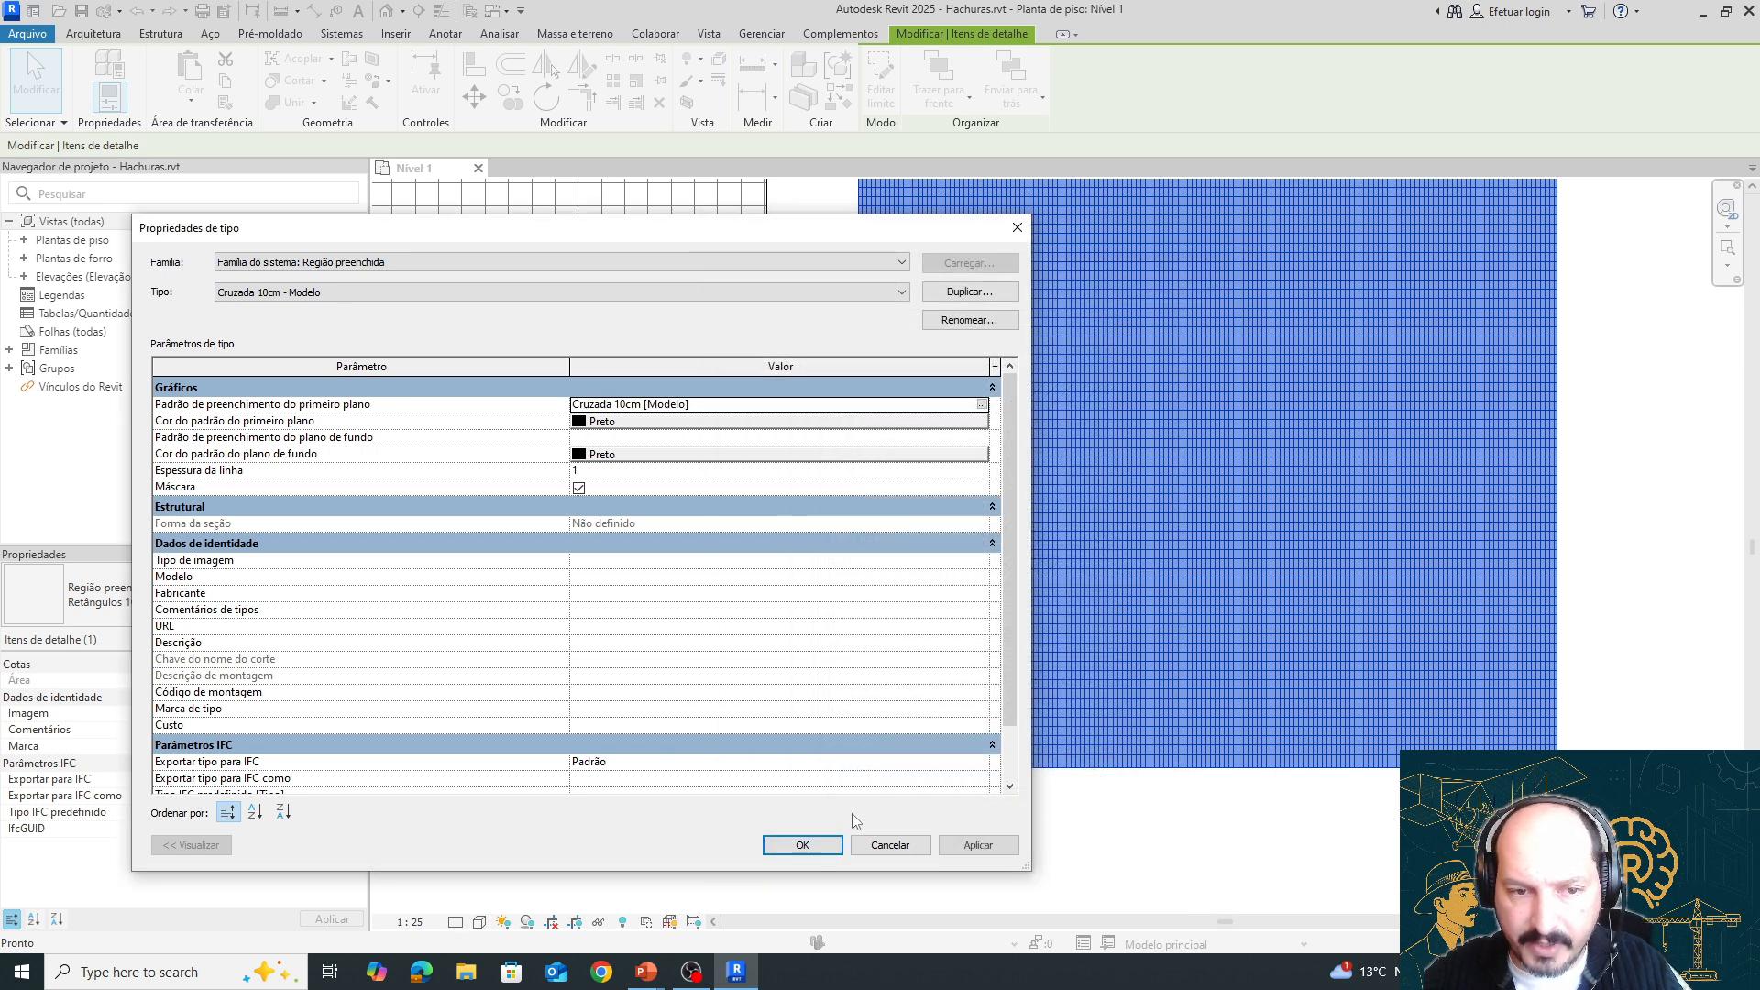
left_click(803, 845)
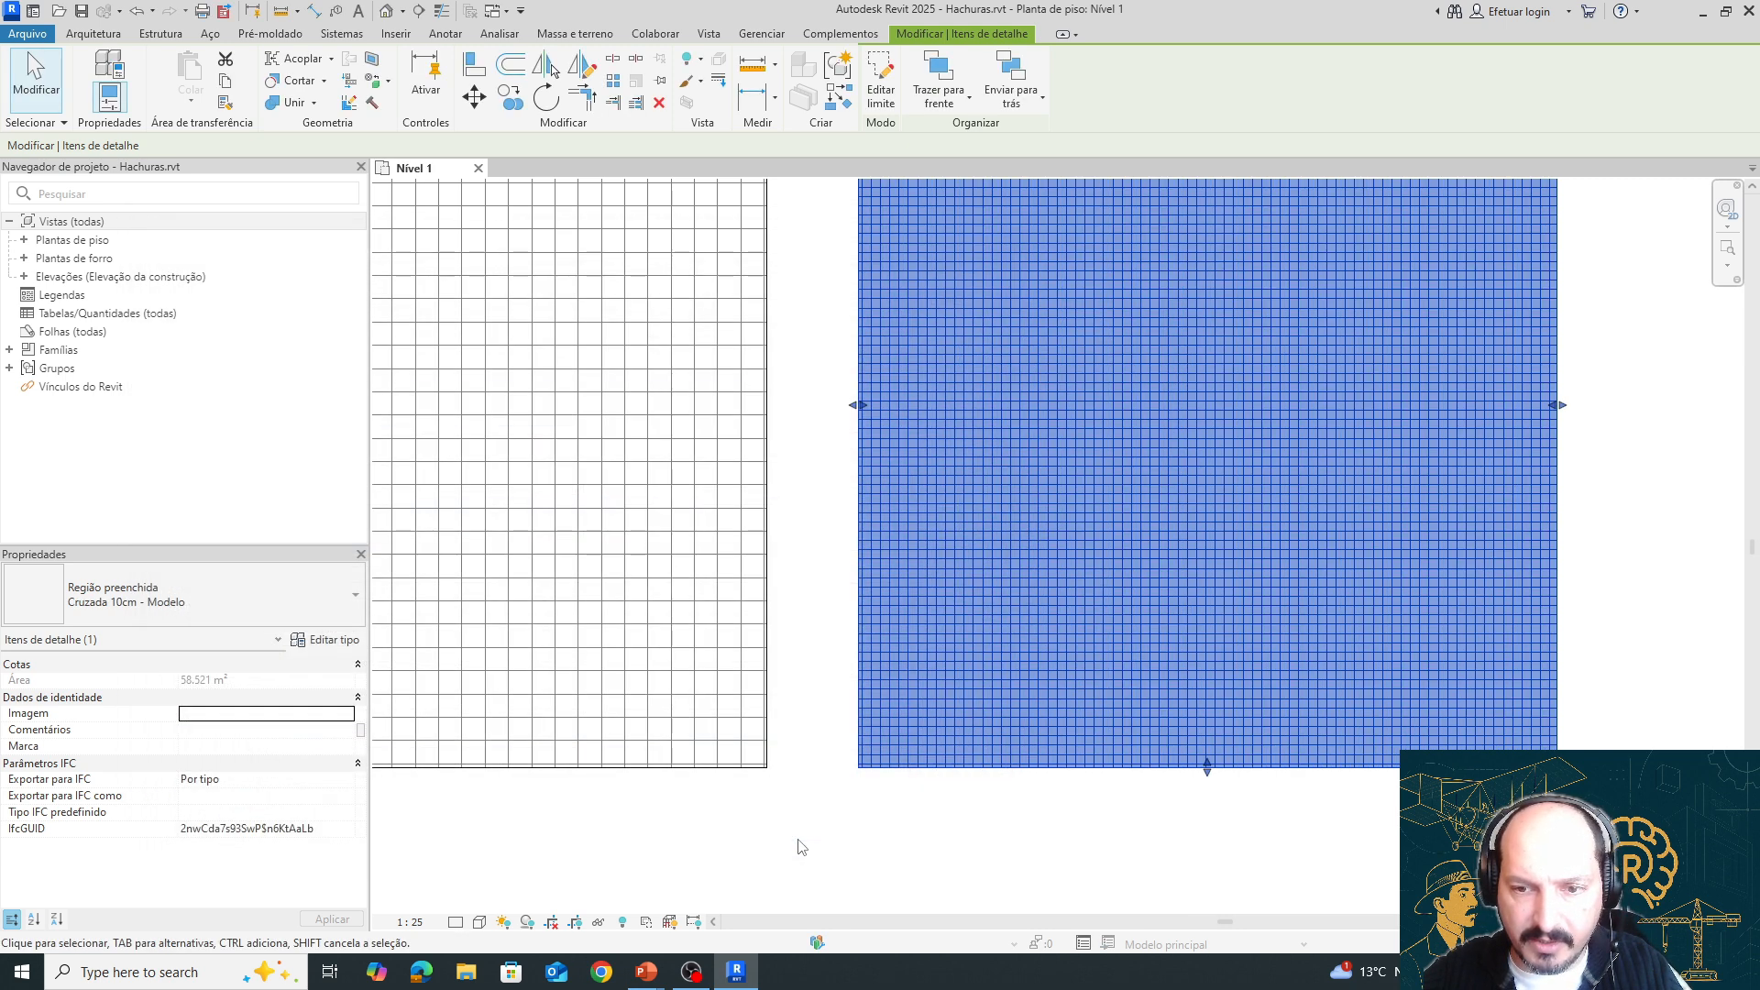
left_click(878, 824)
Compare the two crosshatched regions and the sample hatches below them, and switch to the PowerPoint slide show on the 1º método
middle_click_drag(818, 773, 868, 767)
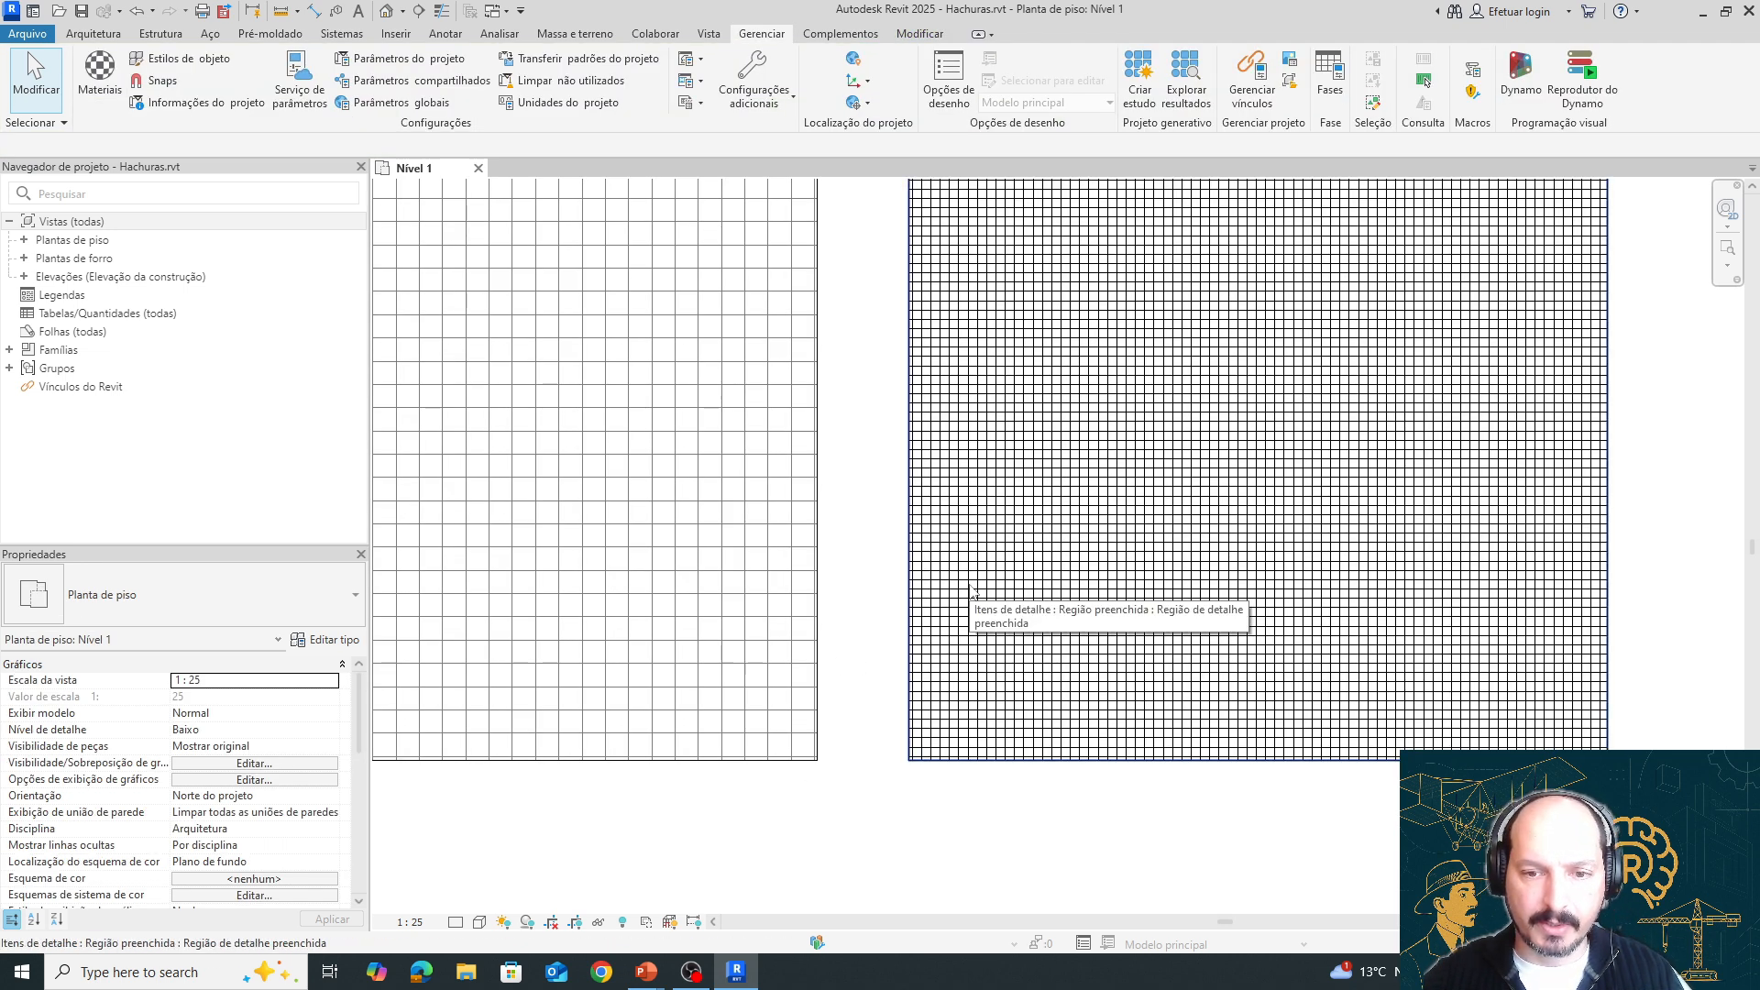
left_click(974, 590)
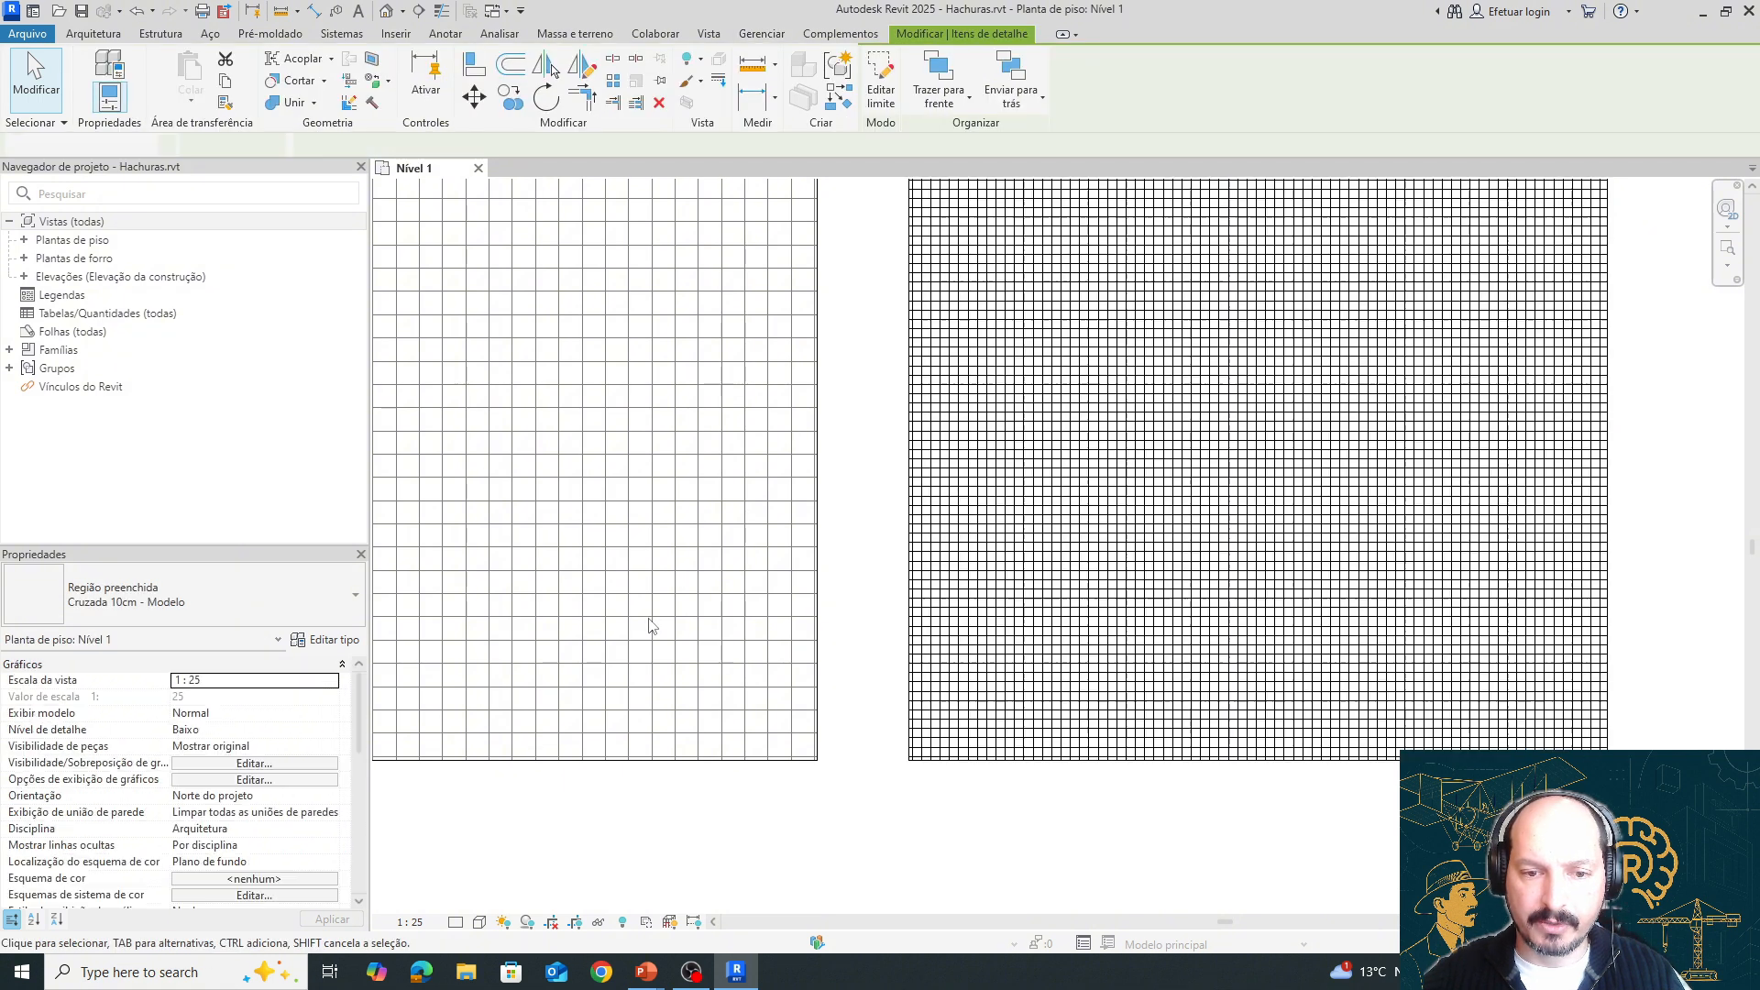
key("Escape")
scroll(668, 618, "down", 2)
mouse_move(668, 618)
middle_mouse_down()
mouse_move(699, 637)
mouse_move(760, 606)
mouse_move(854, 520)
middle_mouse_up()
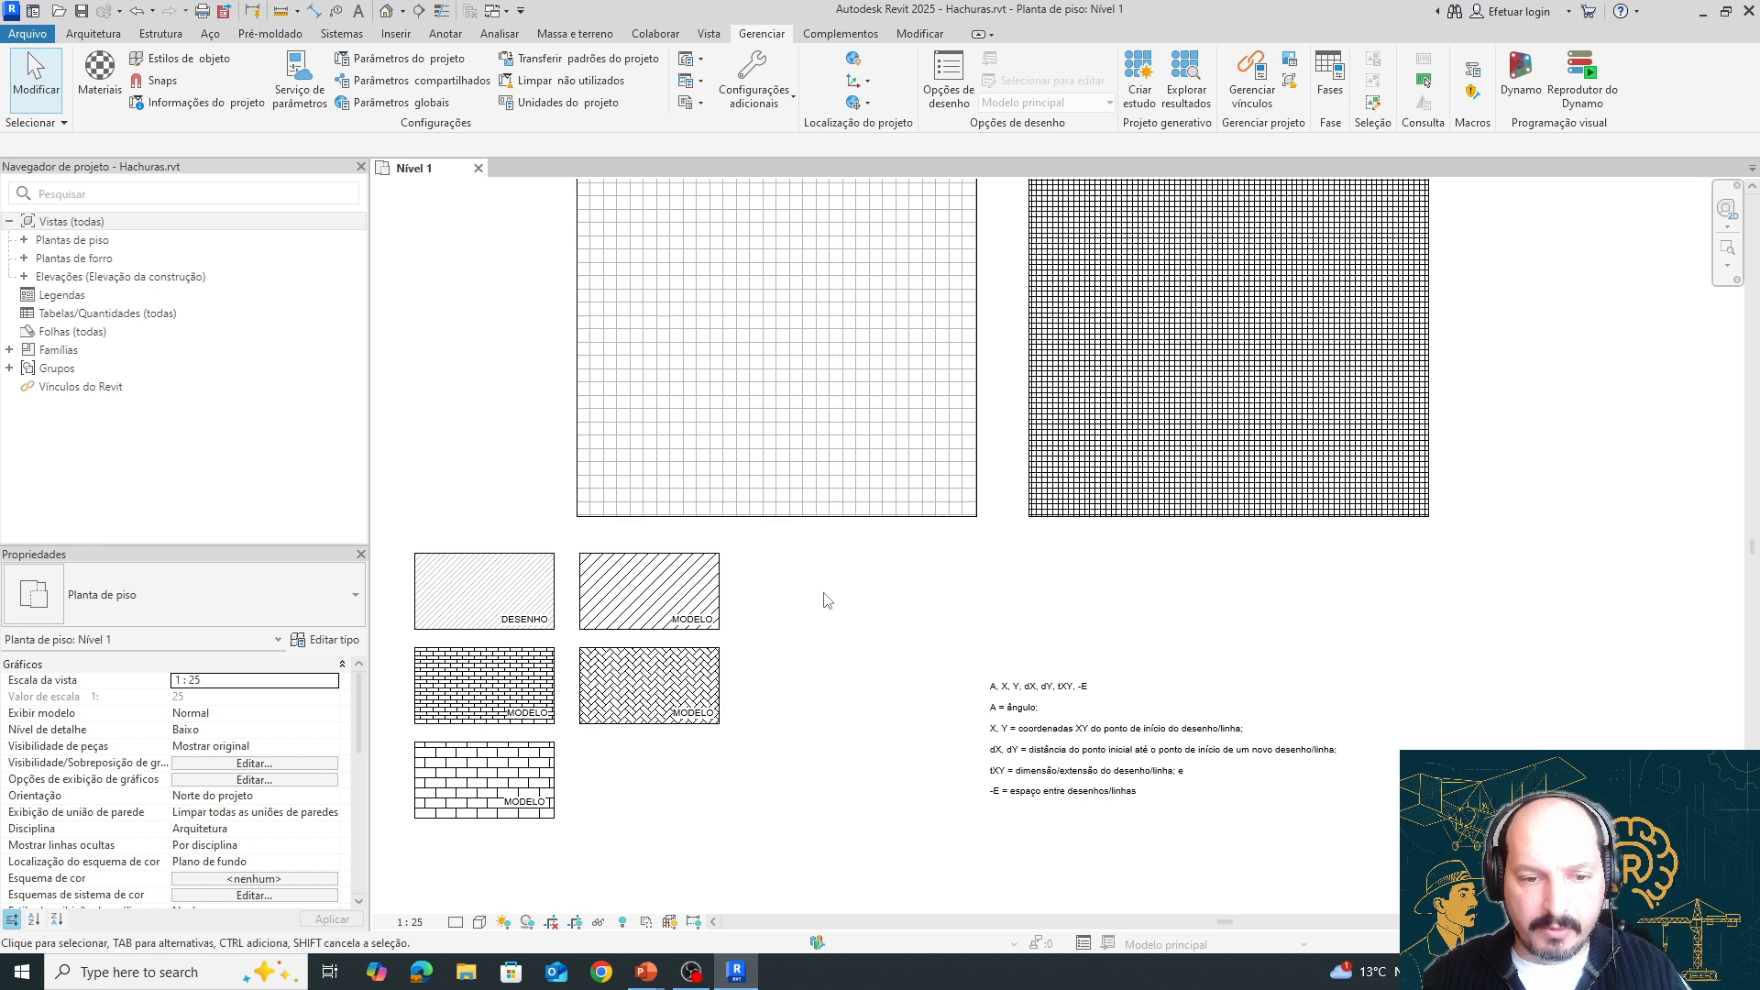
middle_click_drag(825, 601, 911, 557)
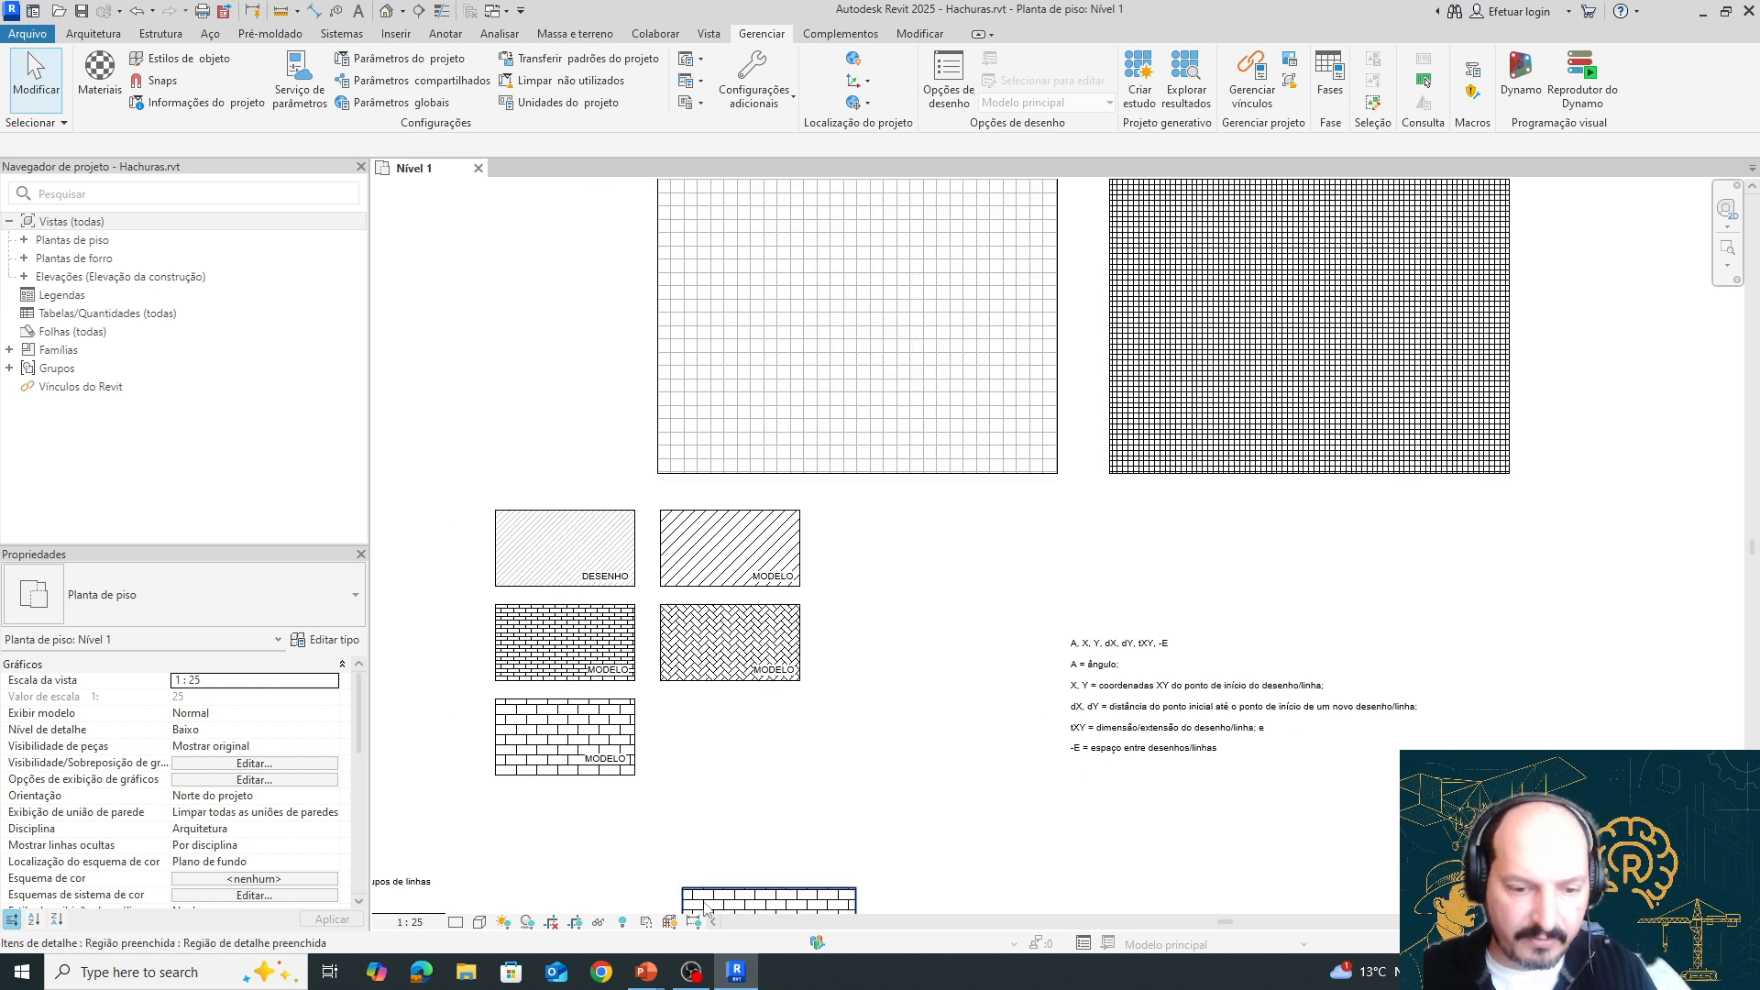
mouse_move(643, 975)
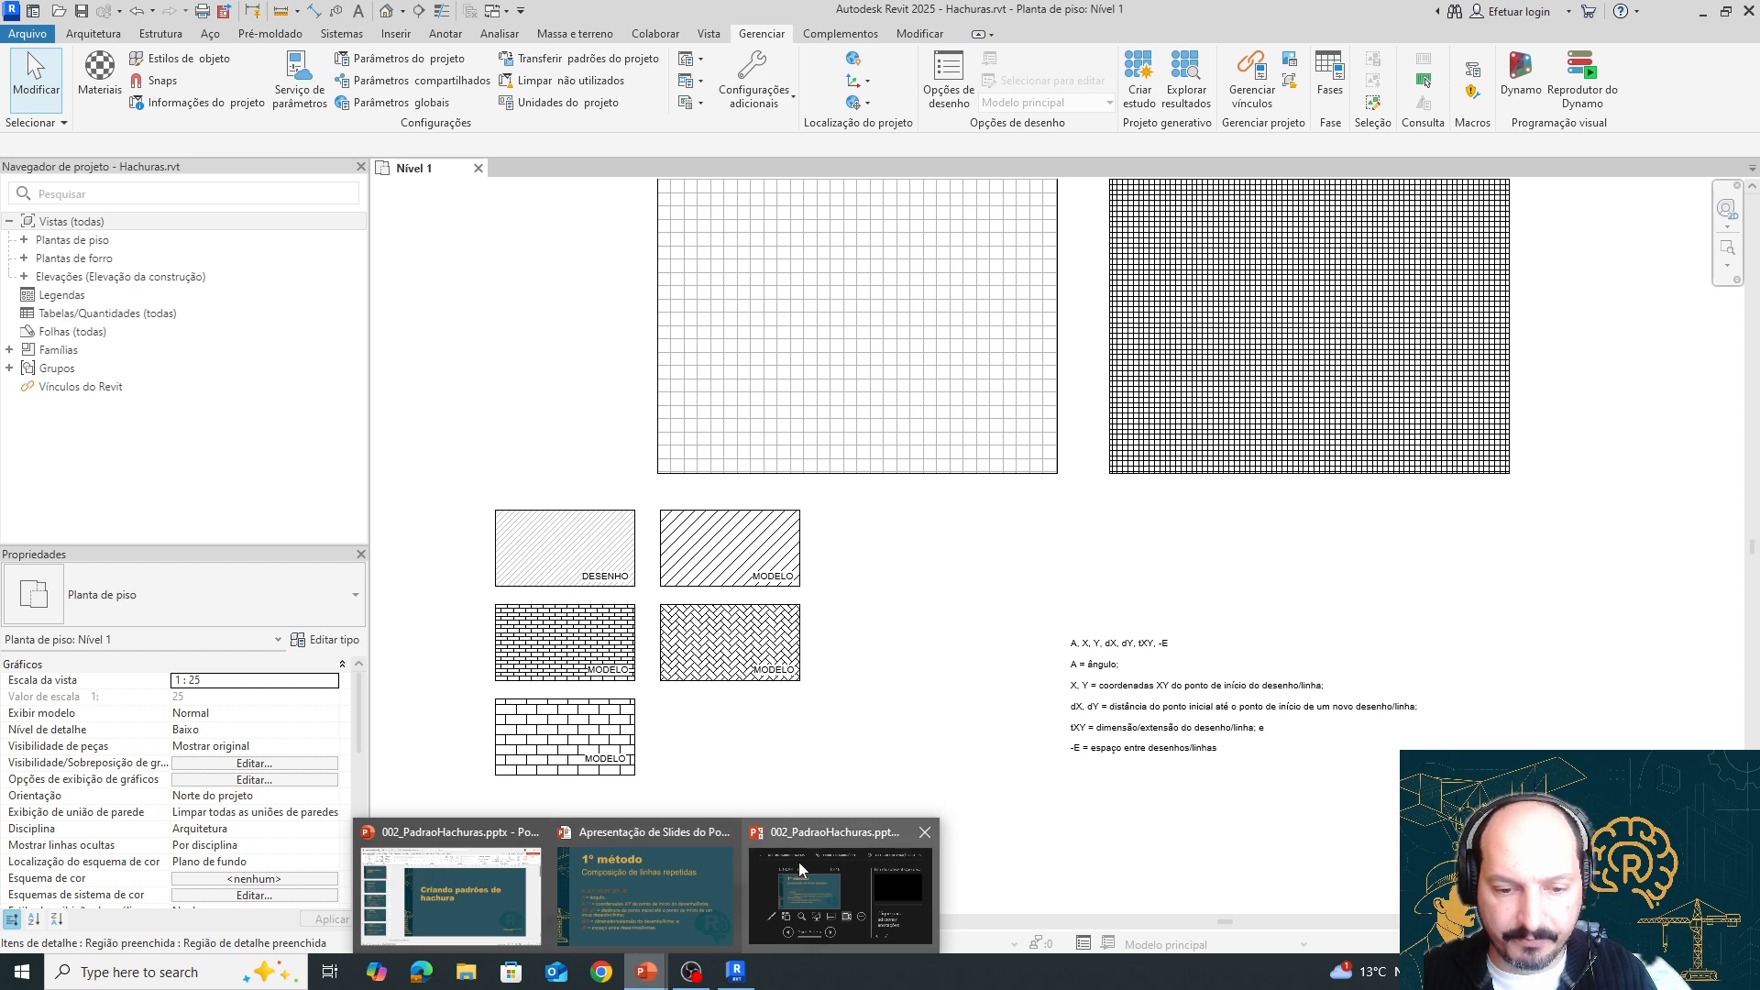
left_click(644, 833)
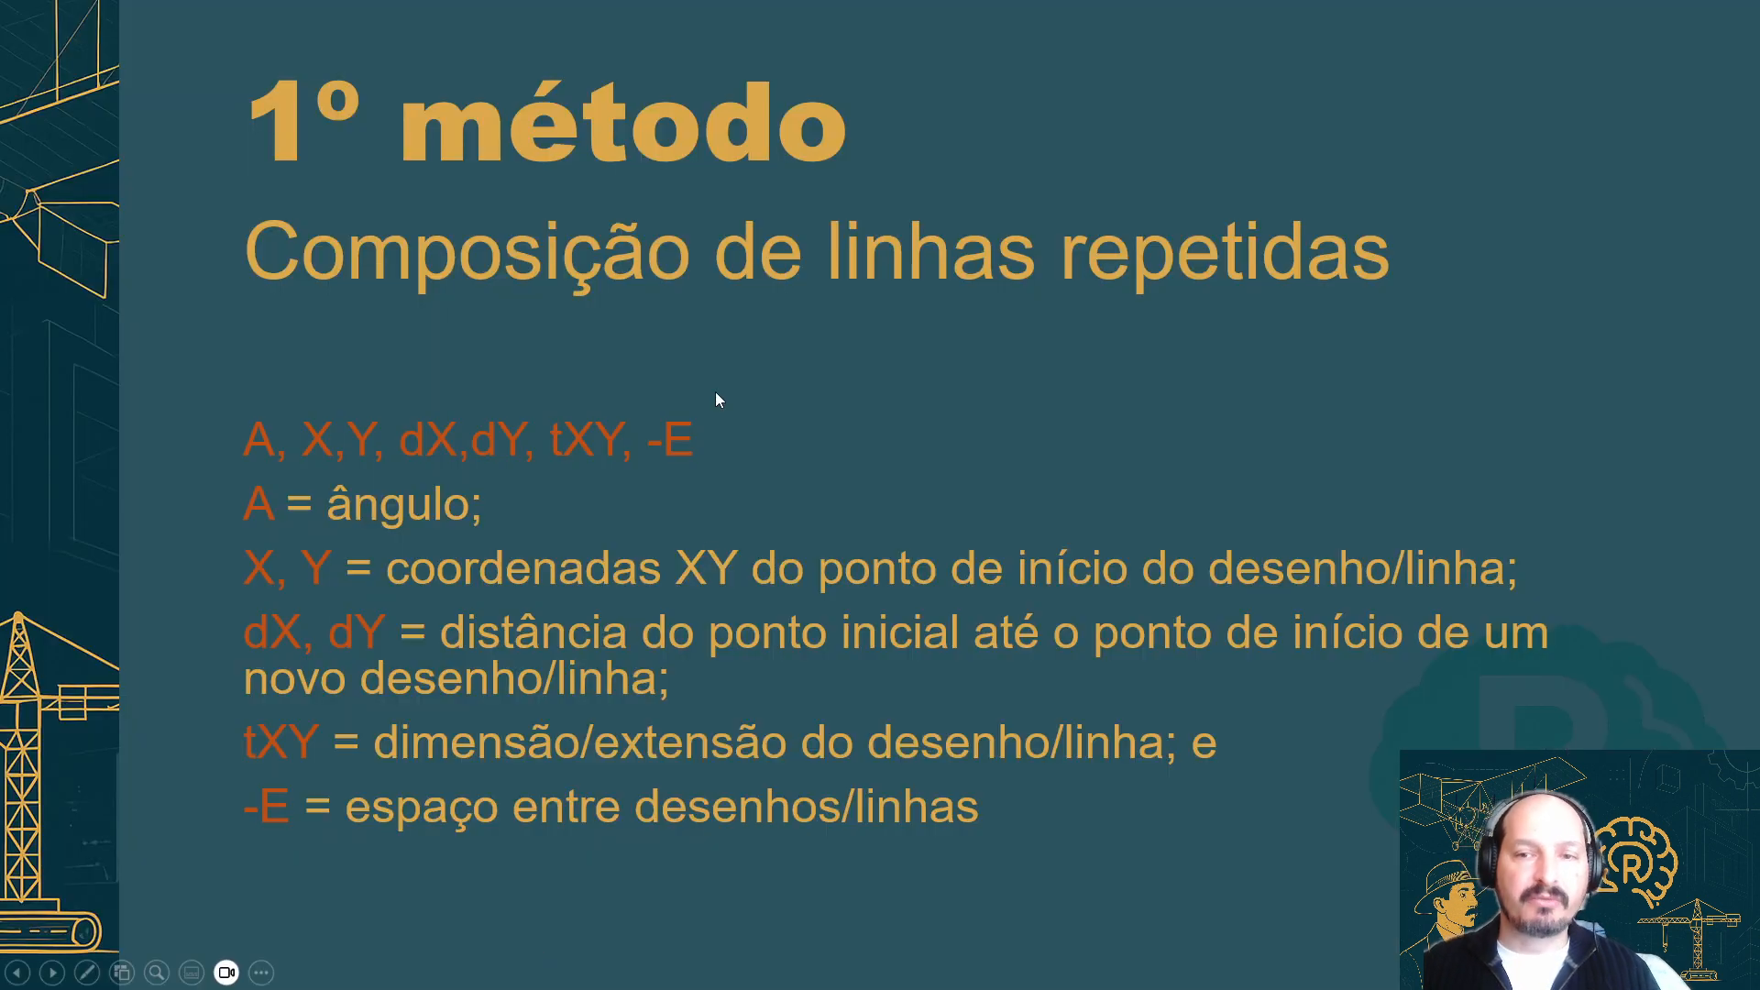
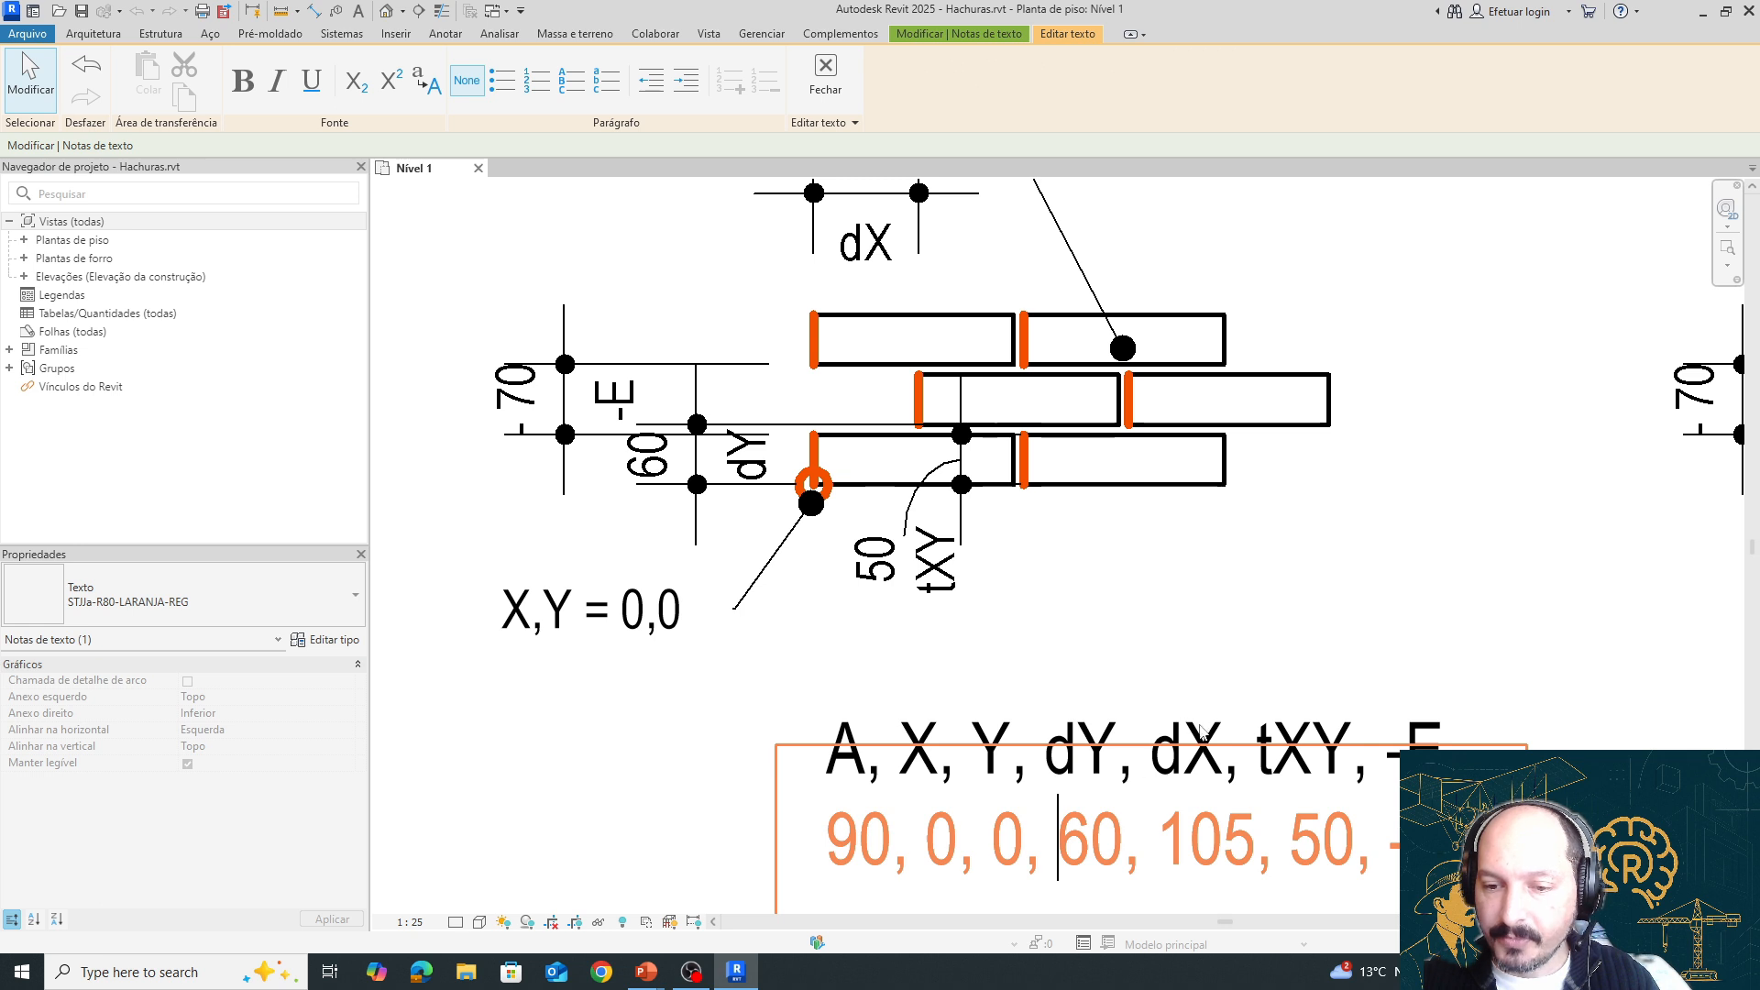
Highlight dY, dX in the 90° lines' parameter note and compare their order with the horizontal lines' note
left_click(1201, 730)
double_click(1224, 738)
left_click_drag(1224, 738, 1046, 731)
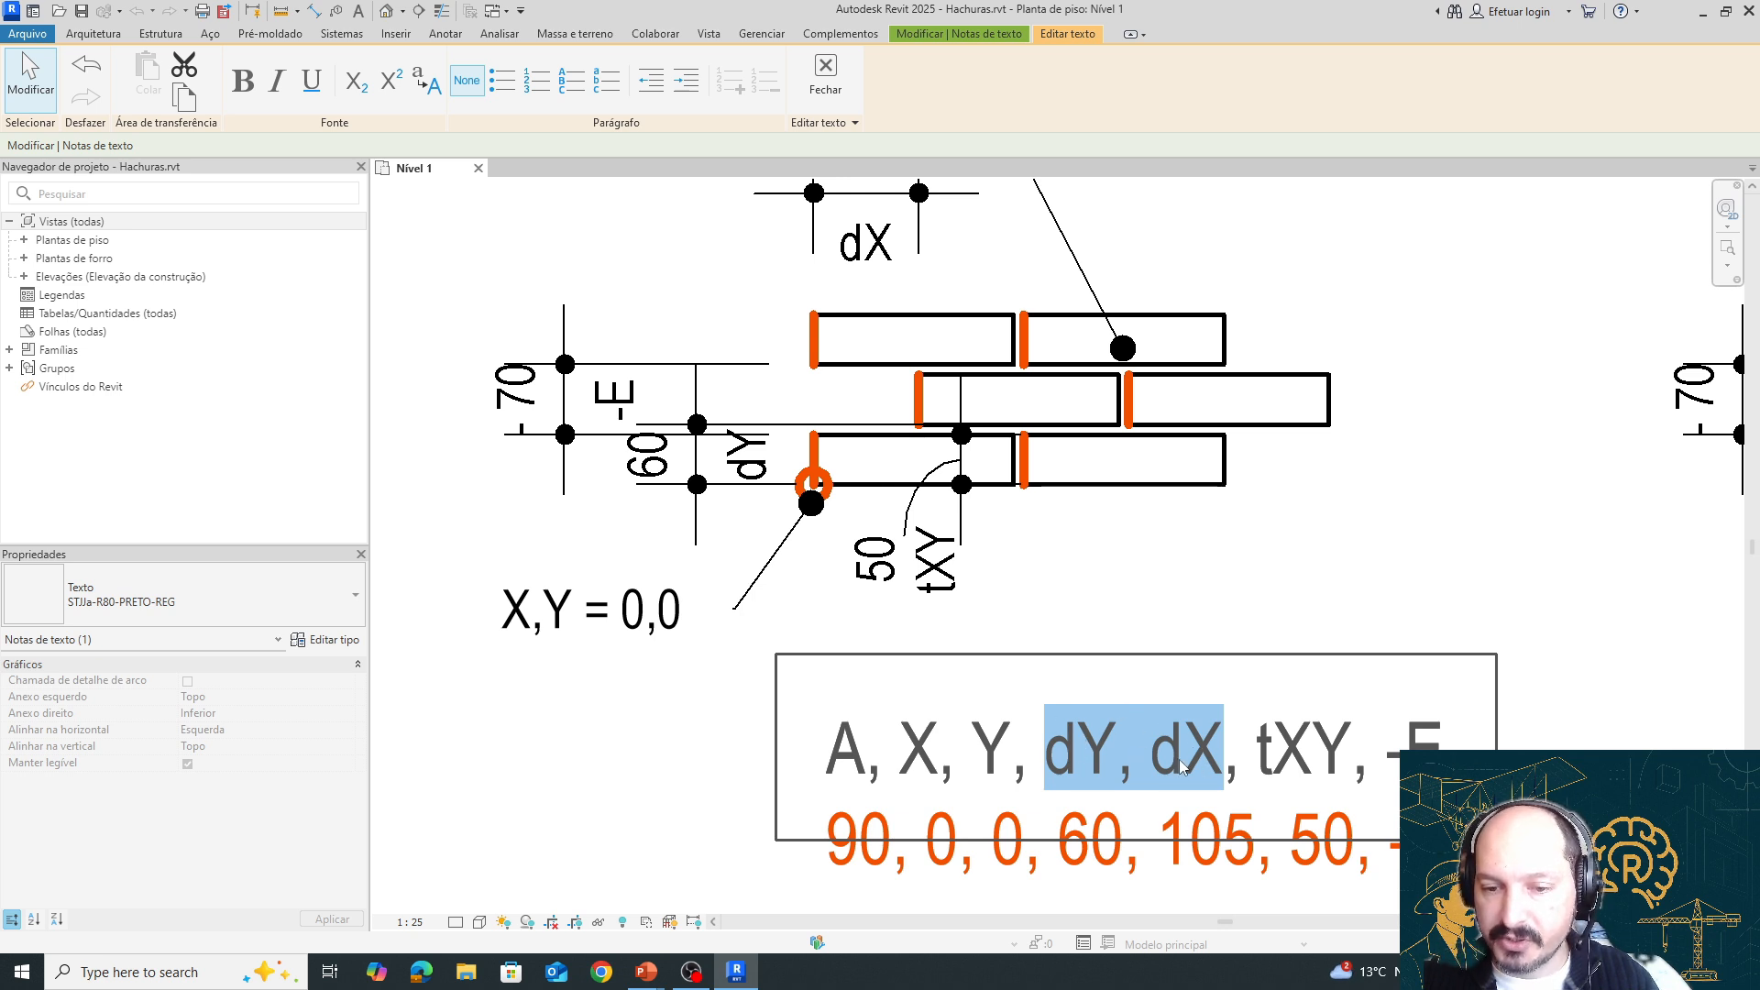
middle_click_drag(807, 749, 1278, 705)
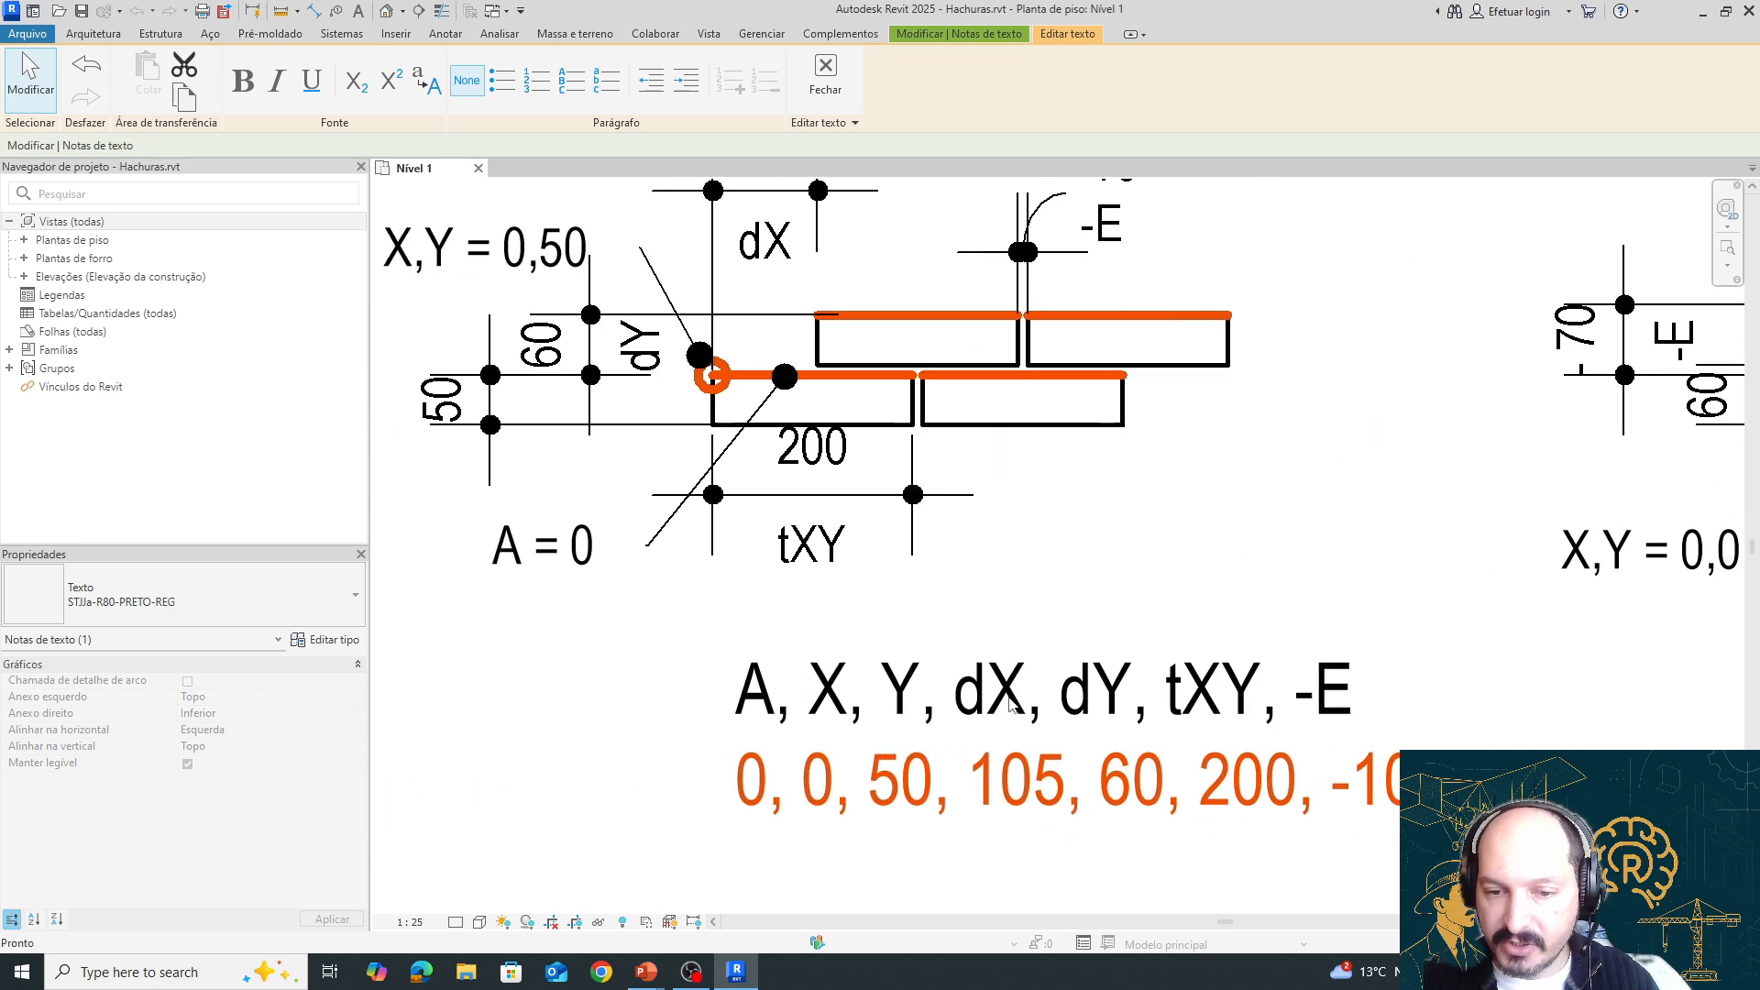
middle_click_drag(1428, 711, 742, 695)
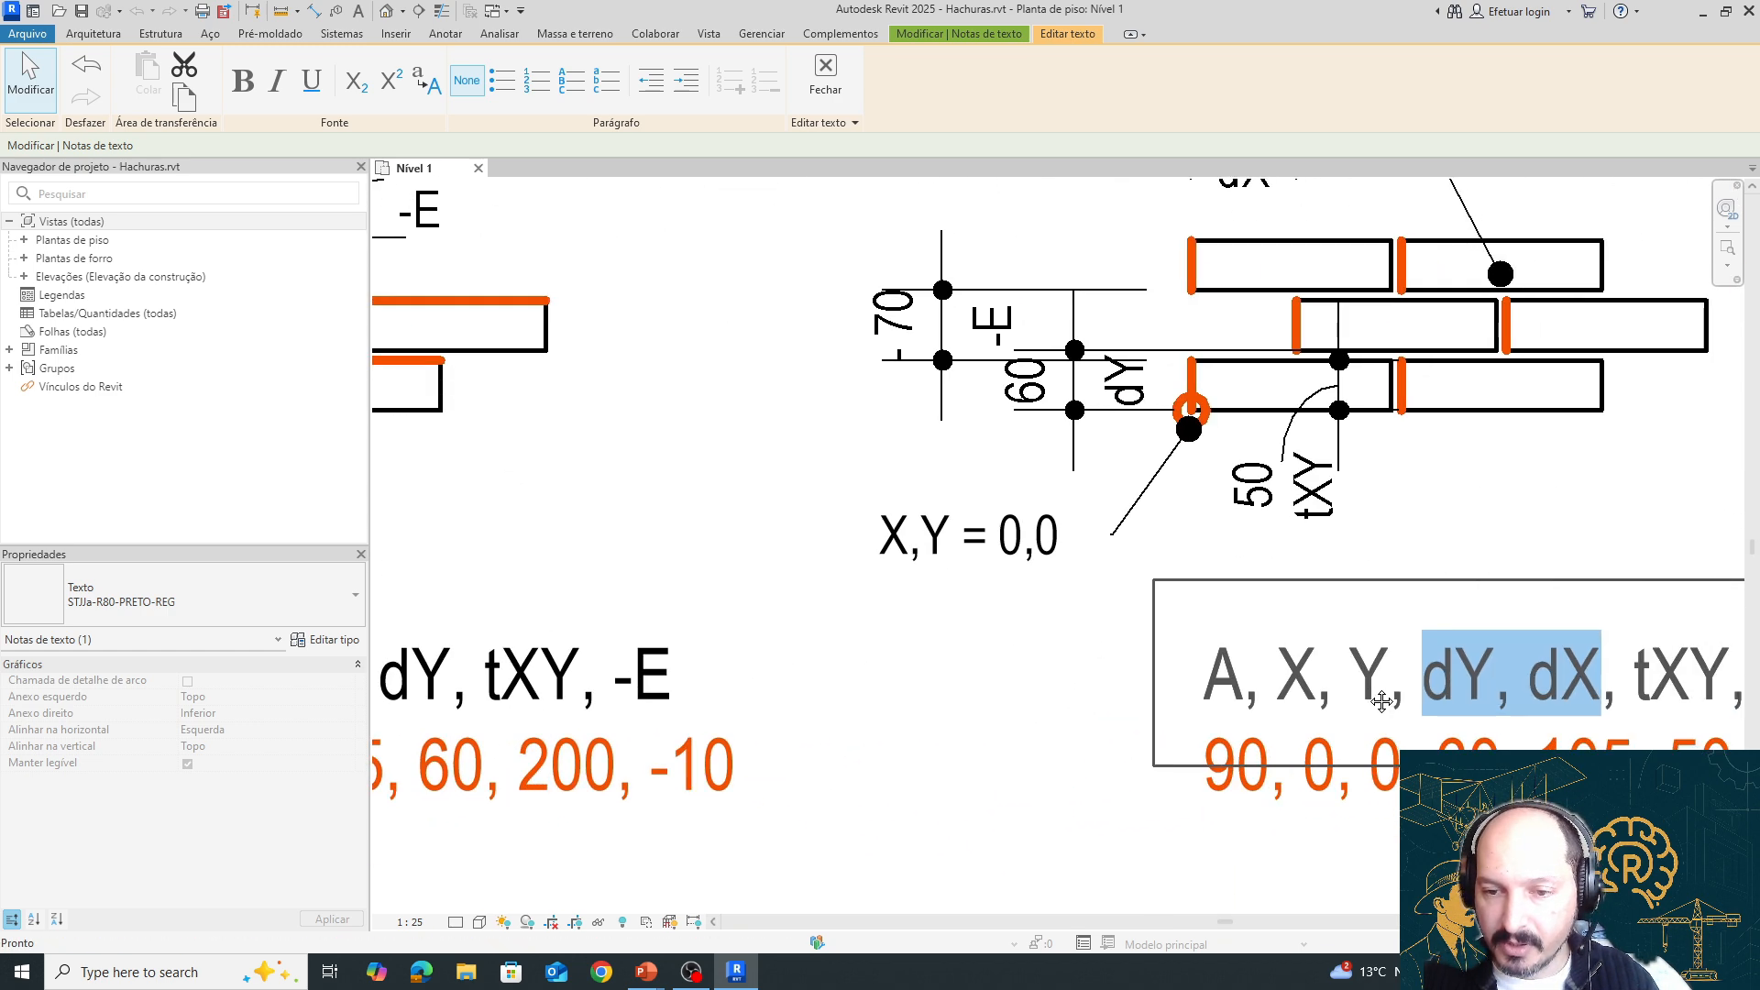
middle_click_drag(1639, 704, 1235, 746)
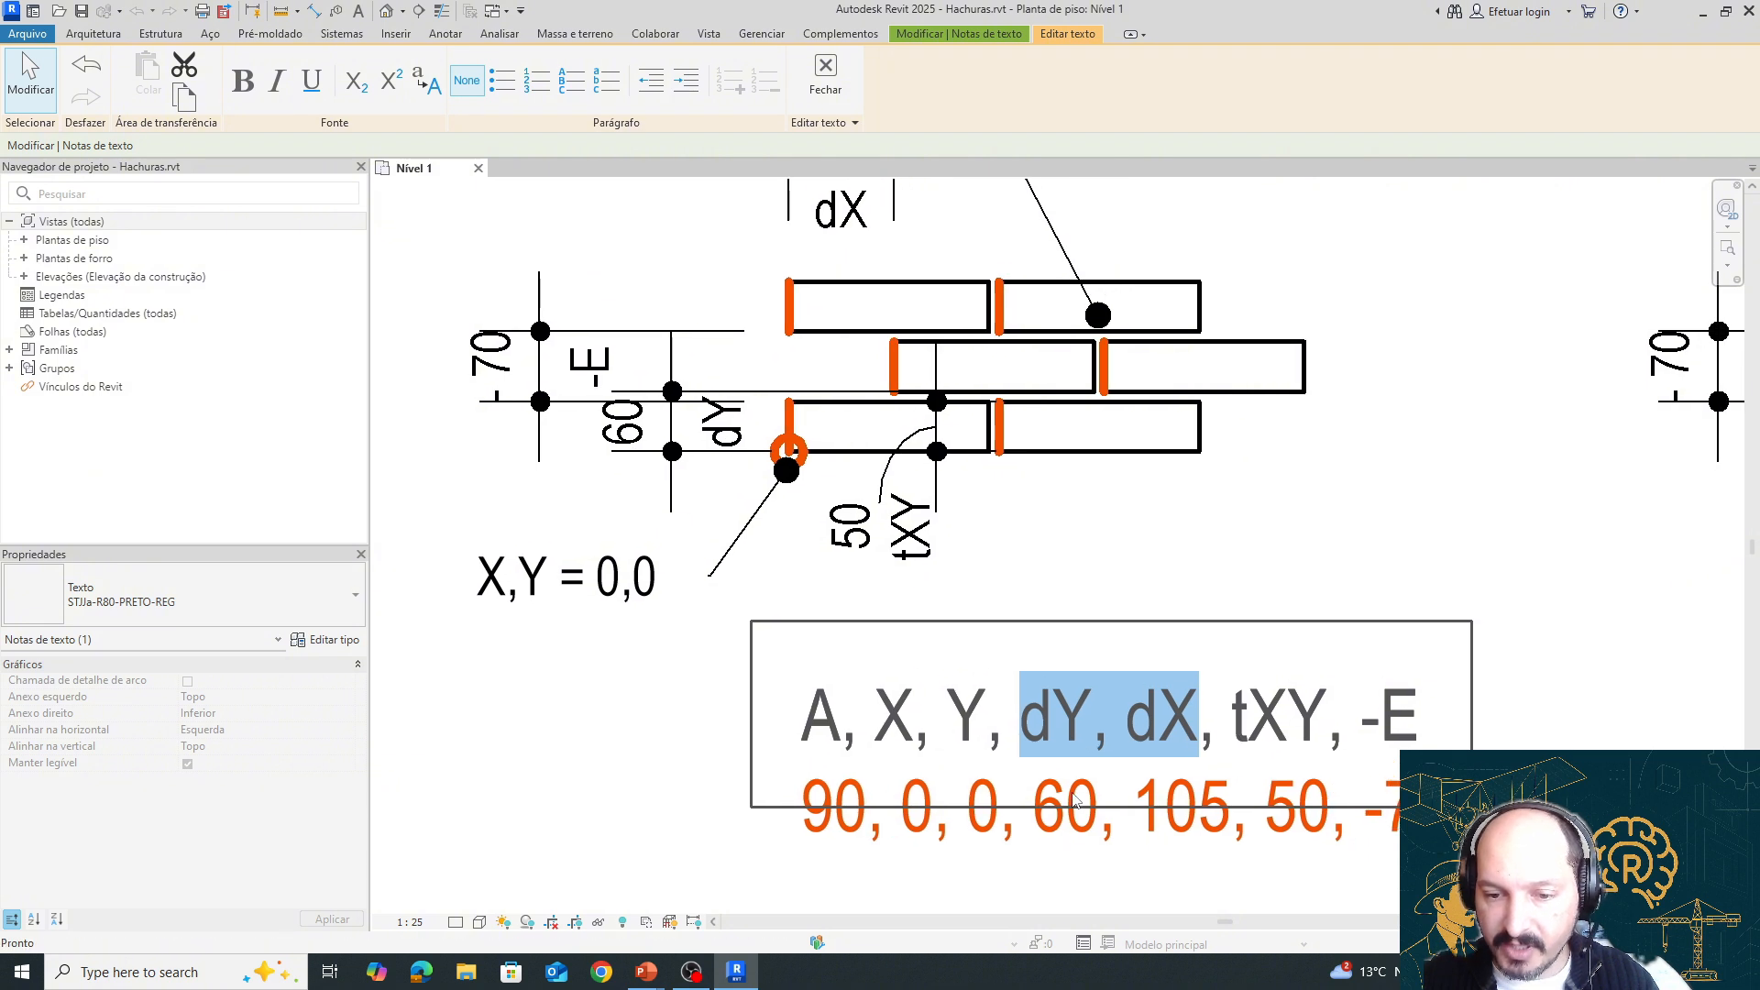
left_click(1056, 729)
middle_click_drag(1083, 804, 1087, 819)
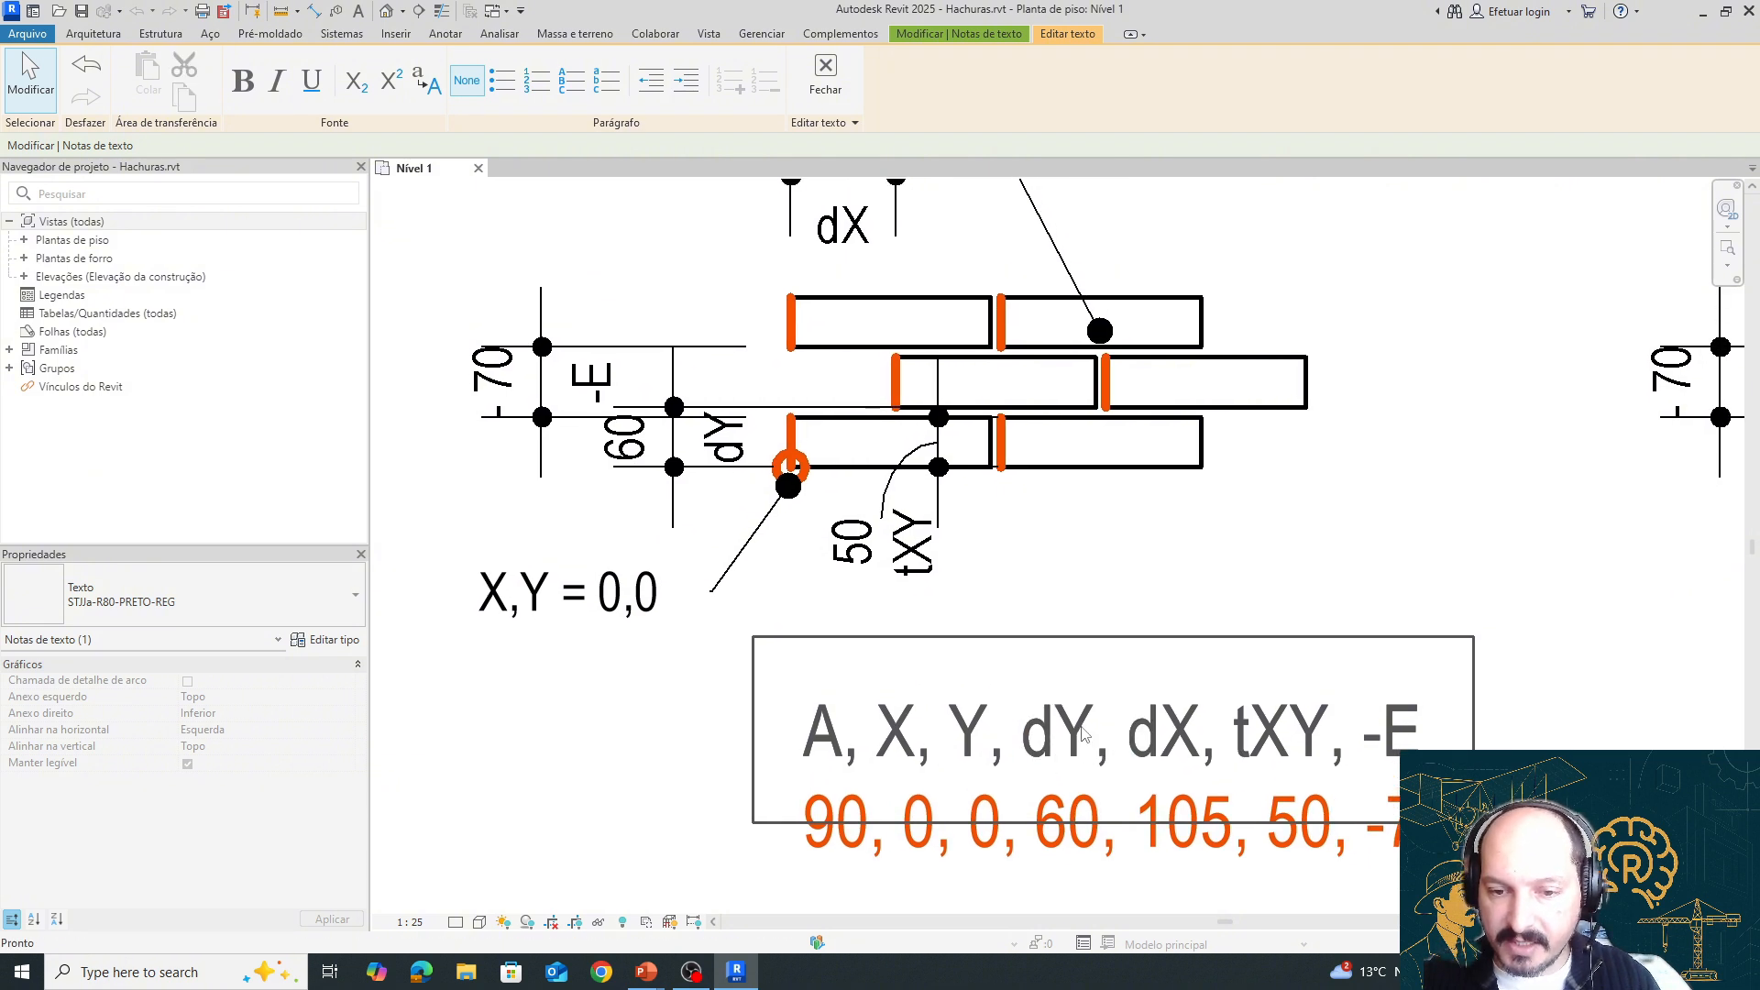
Shorten the upper witness line of the 60 dY dimension so it ends just before the middle brick row's first orange line
left_click(625, 426)
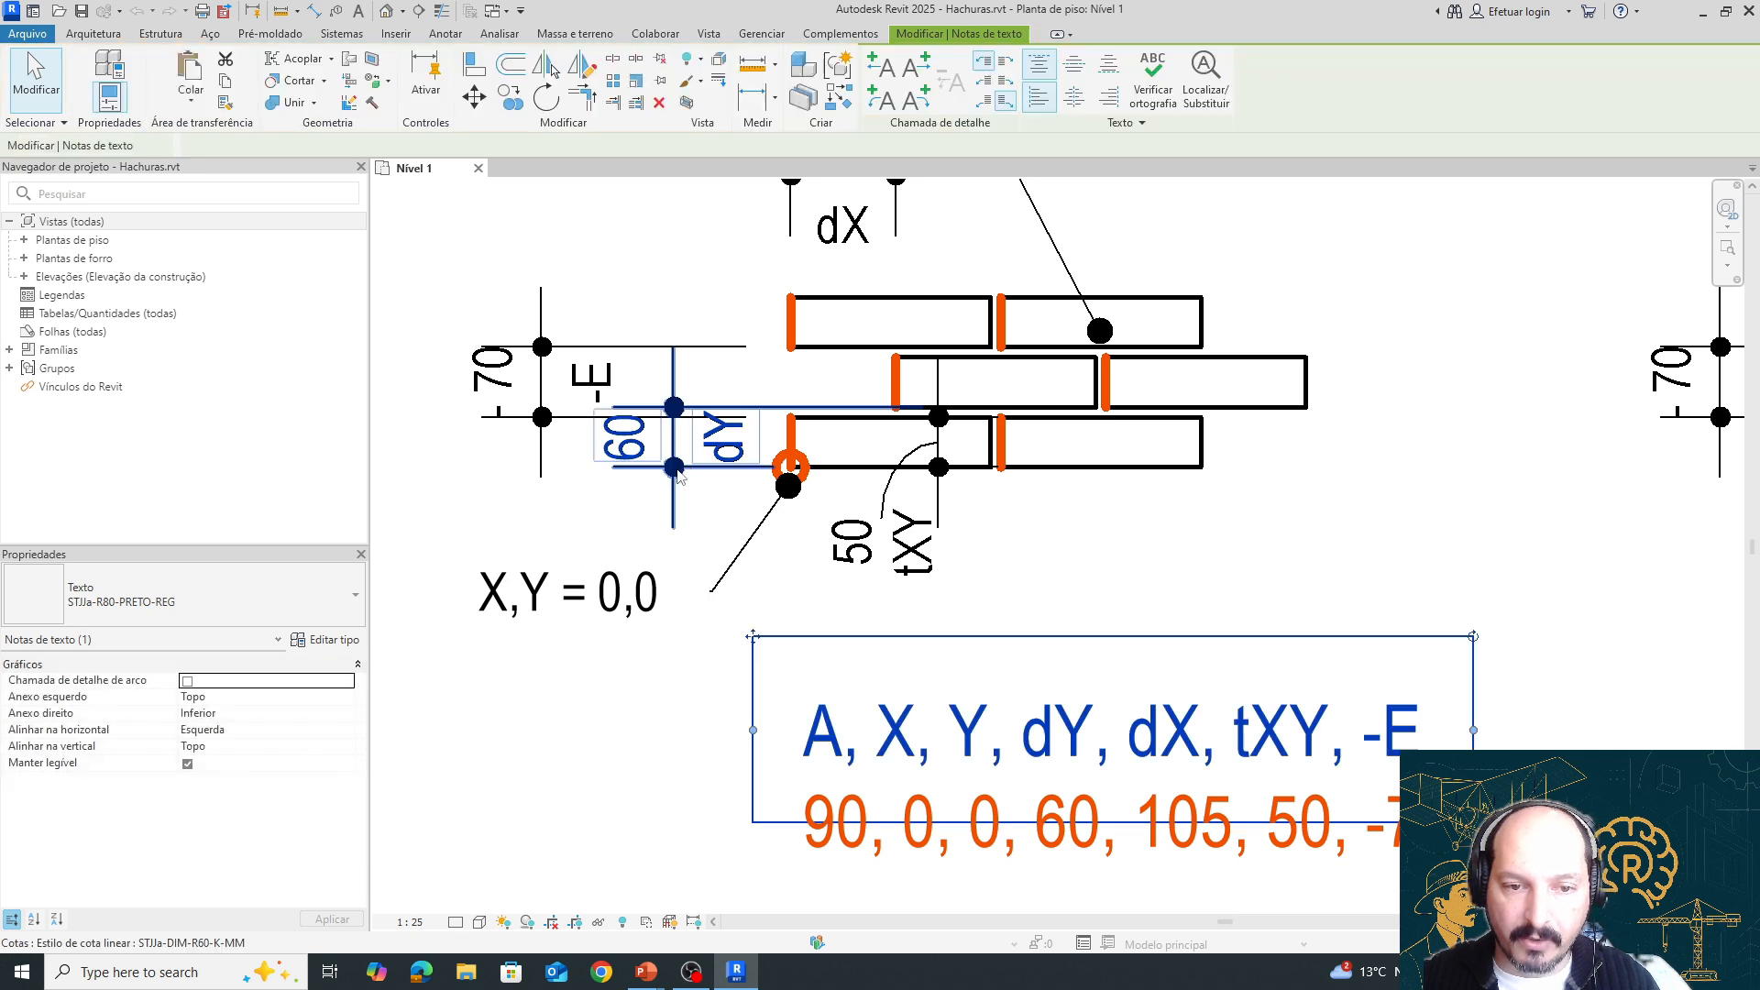
left_click_drag(674, 468, 676, 480)
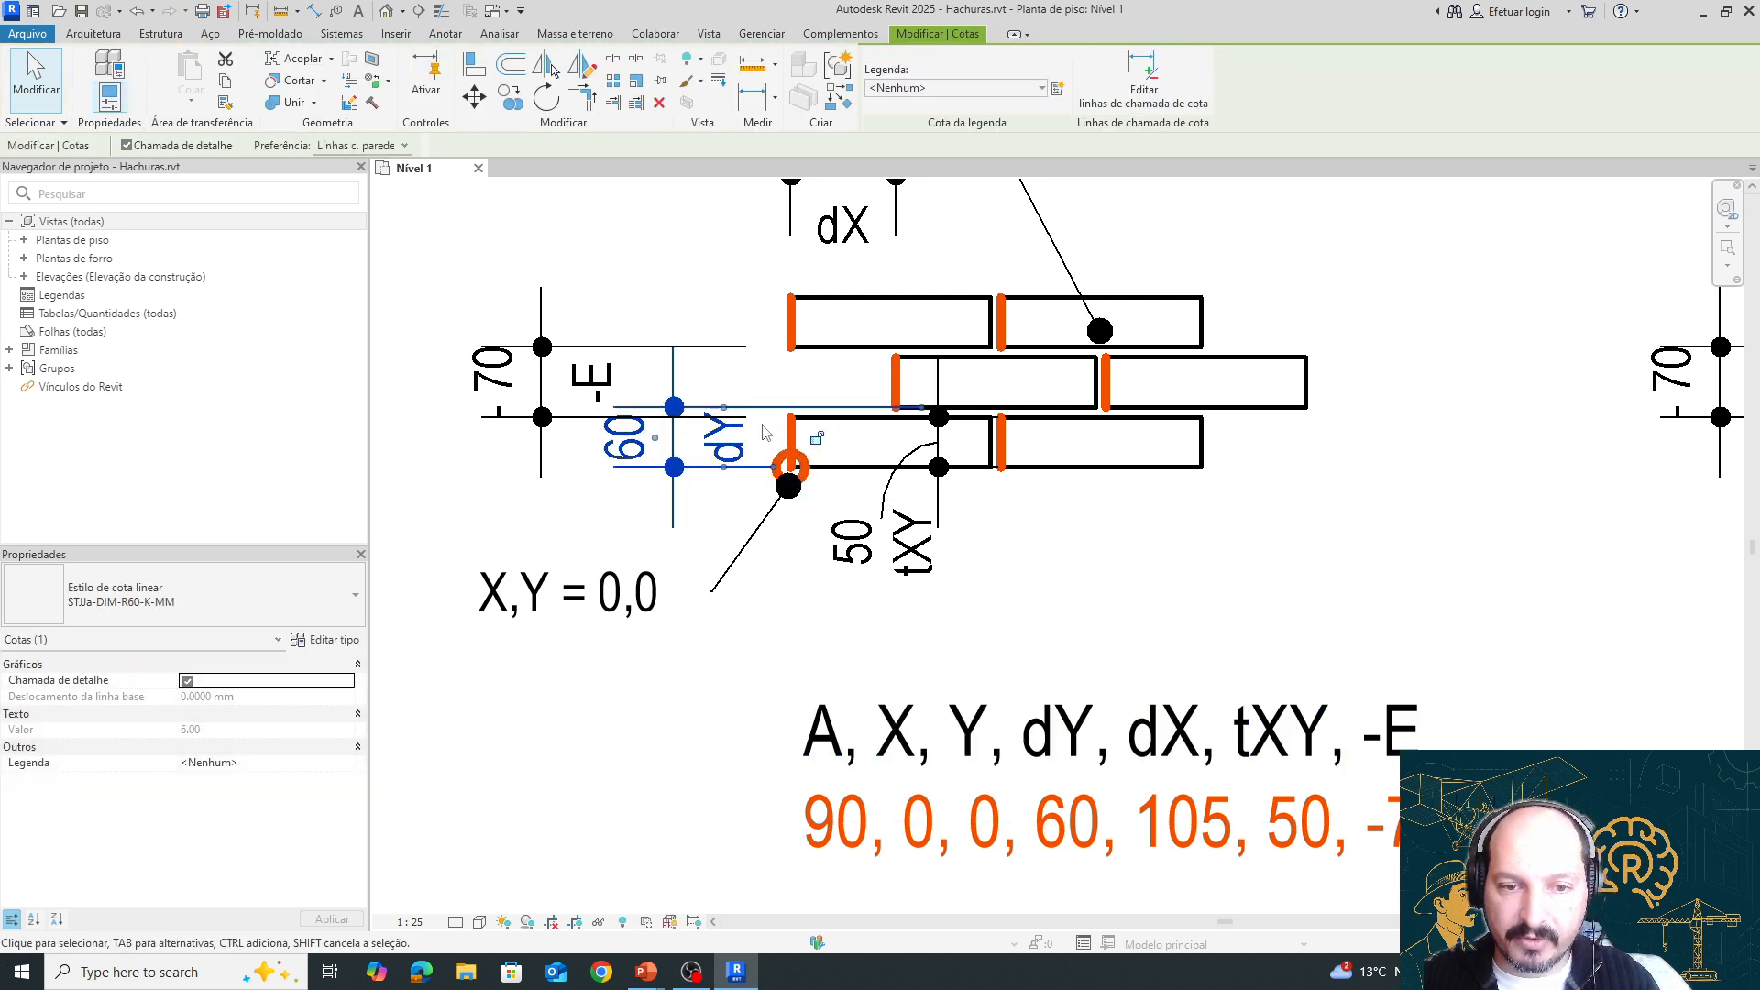
scroll(758, 422, "up", 2)
left_click_drag(974, 401, 916, 401)
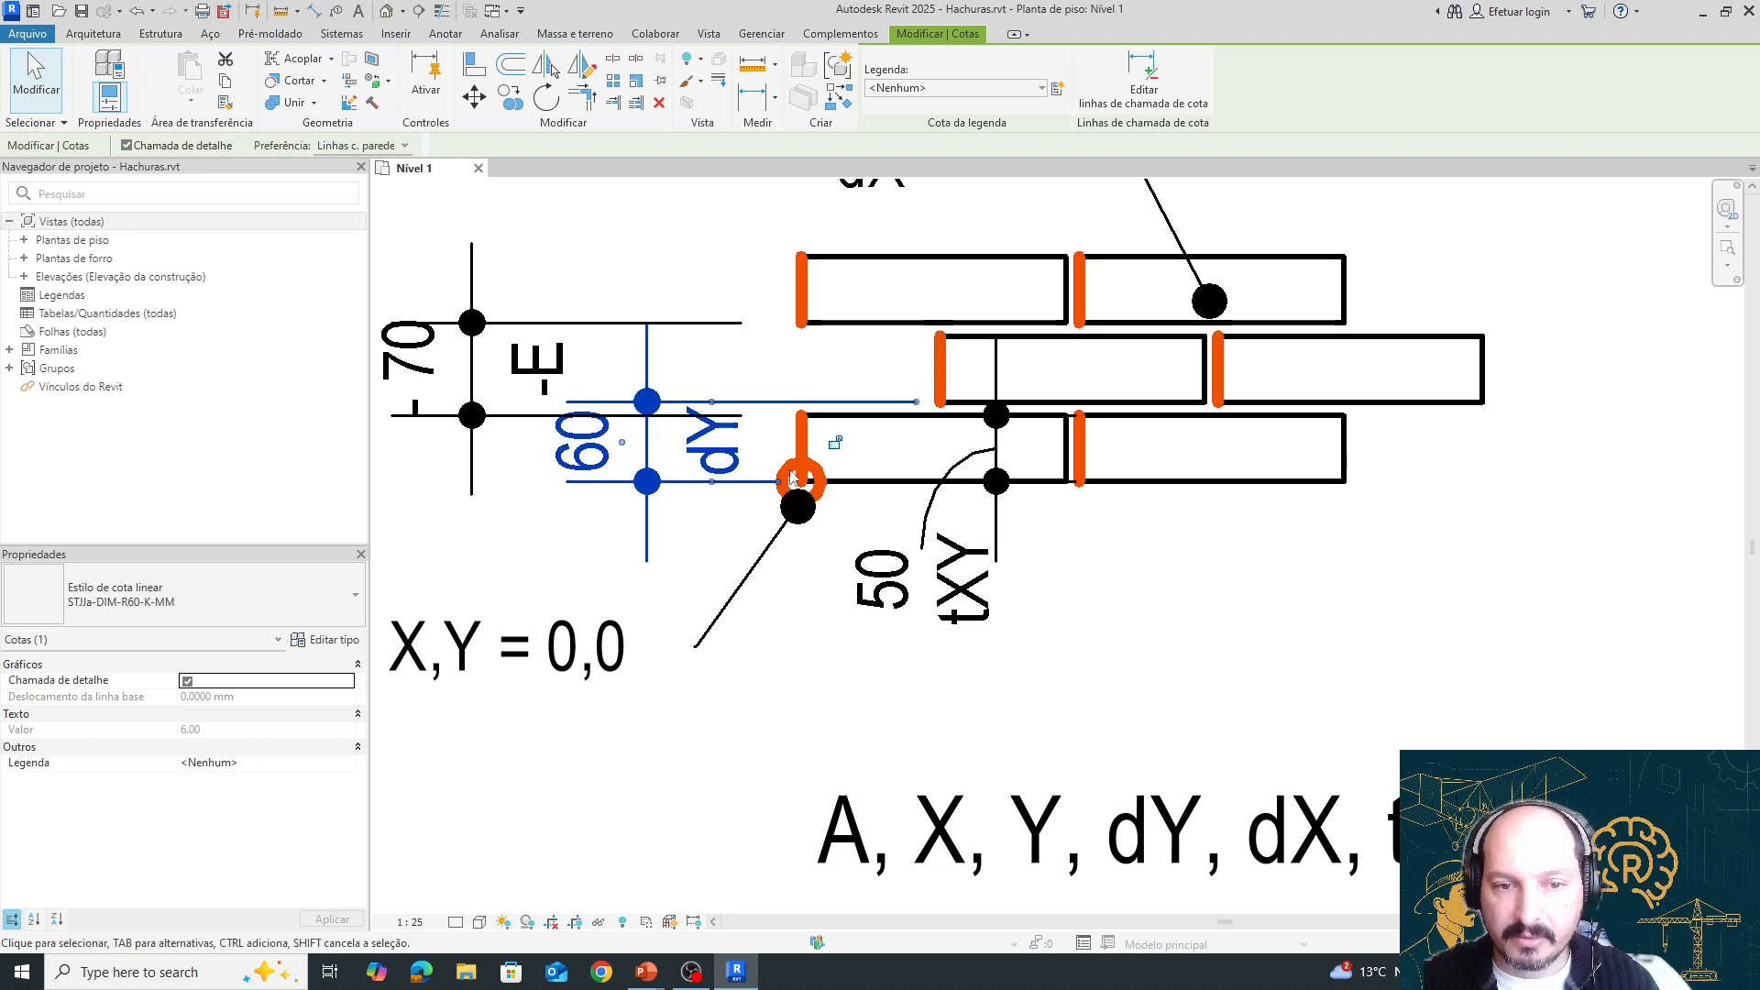
middle_click_drag(1395, 731, 1337, 562)
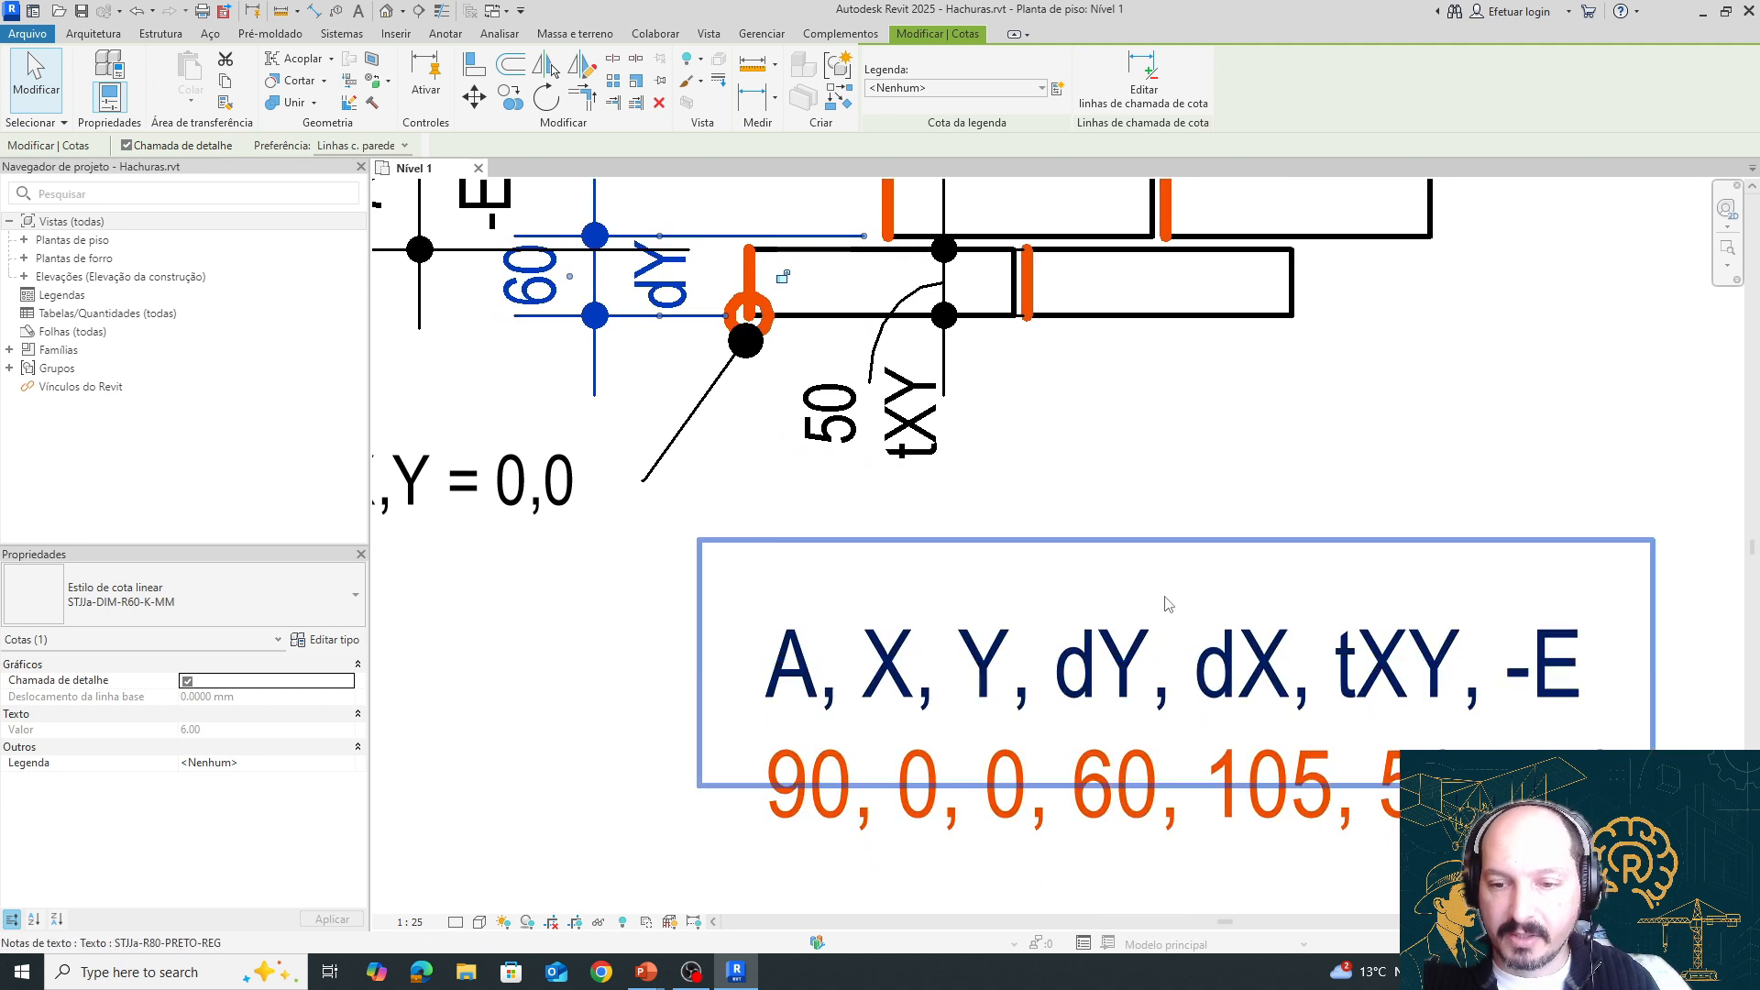
middle_click_drag(1177, 606, 1177, 676)
scroll(1173, 671, "down", 2)
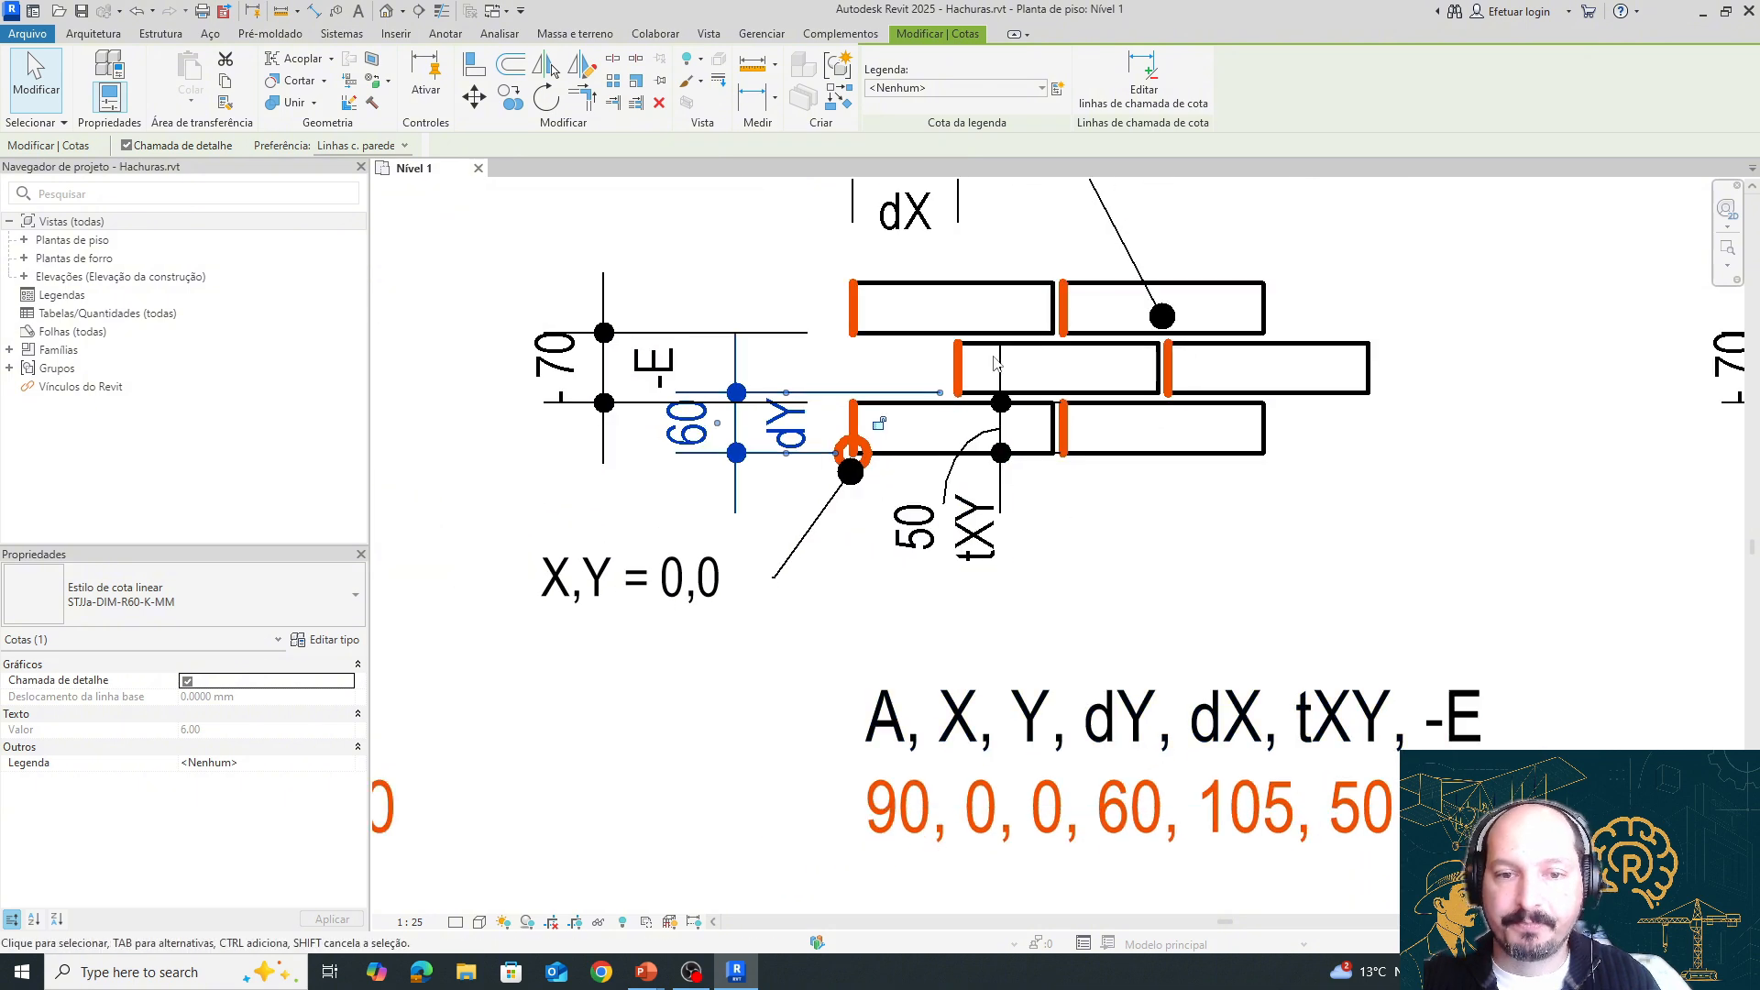
Extend the left witness line of the 105 dX dimension down to the bottom brick row's first orange line, and select that line
middle_click_drag(1008, 372, 907, 510)
scroll(924, 398, "up", 1)
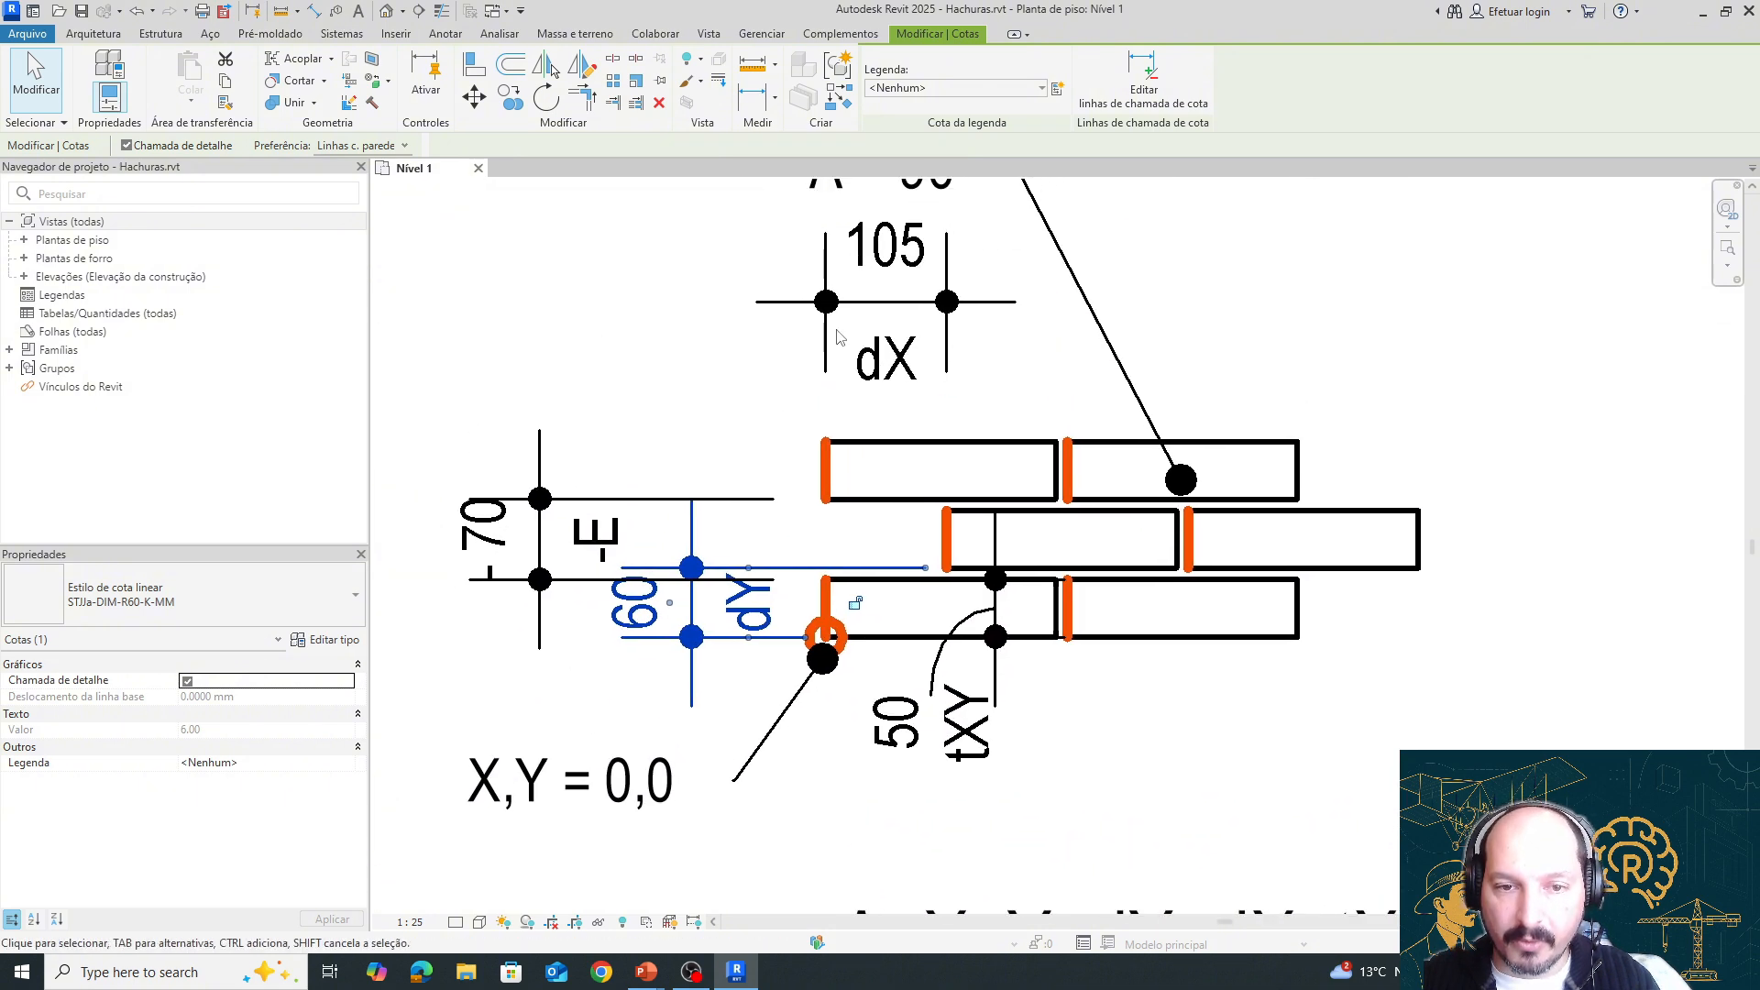
left_click(828, 376)
left_click_drag(826, 372, 850, 565)
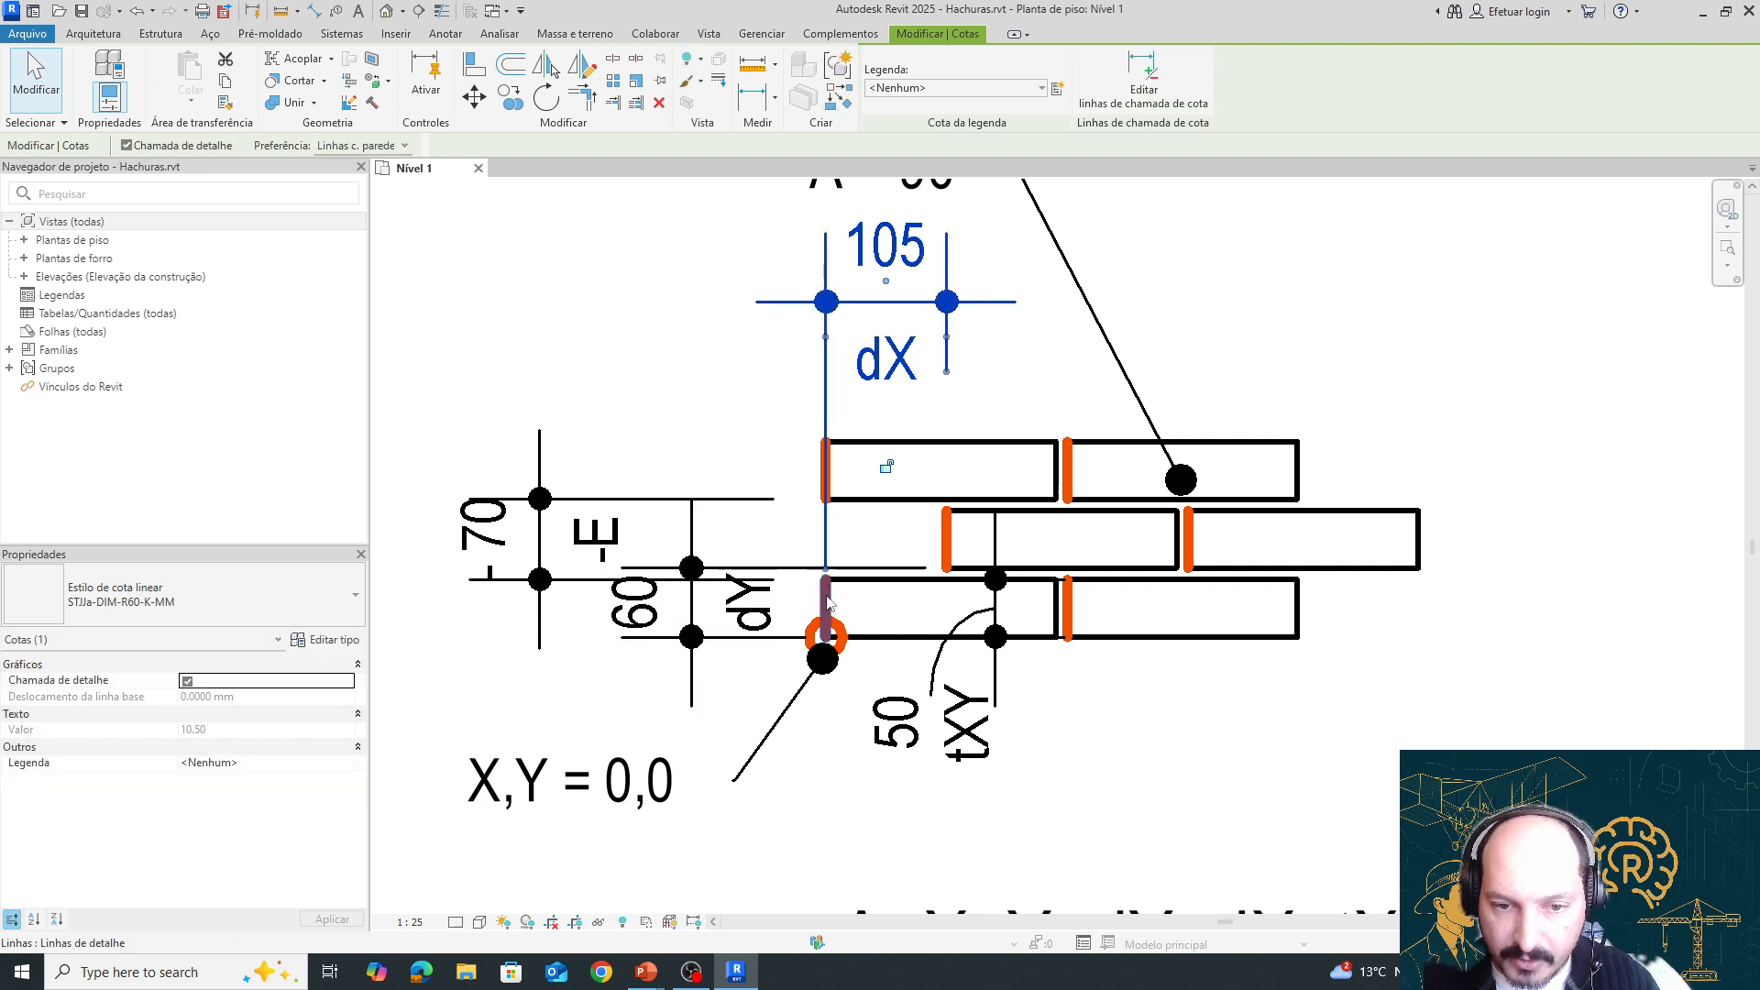
left_click(826, 596)
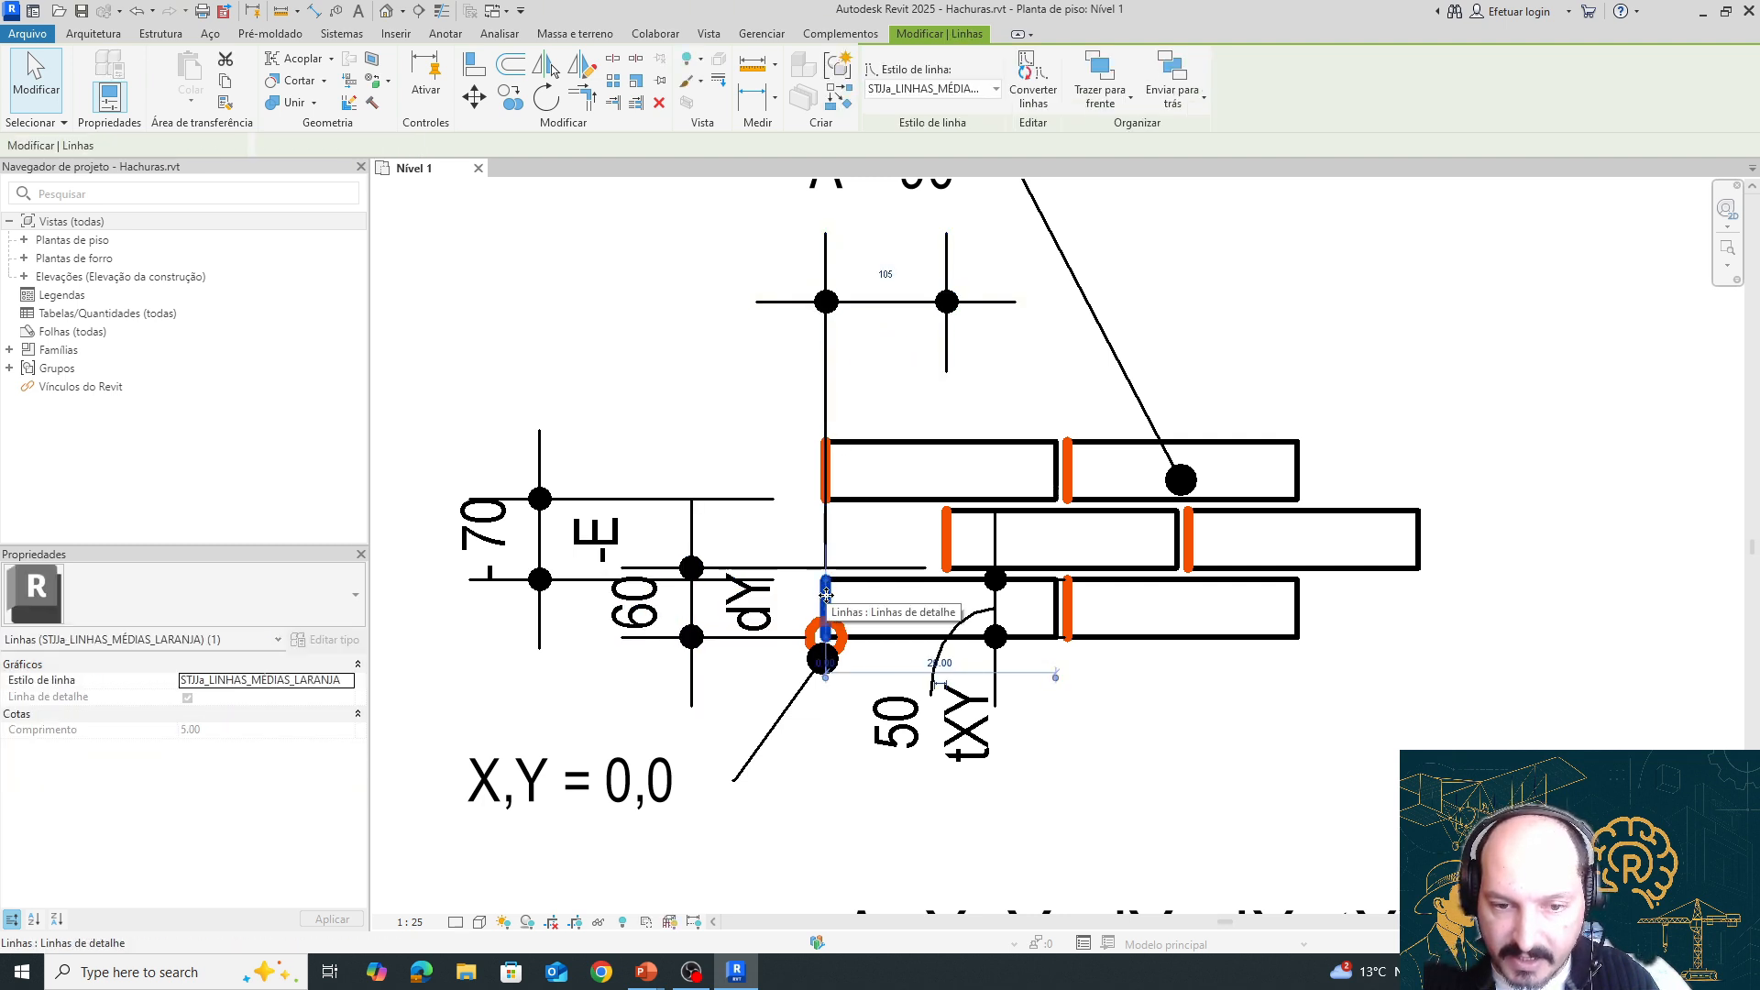
Compare the first orange lines of the middle and bottom brick rows with the parameter note of the 90° diagram
left_click(946, 549)
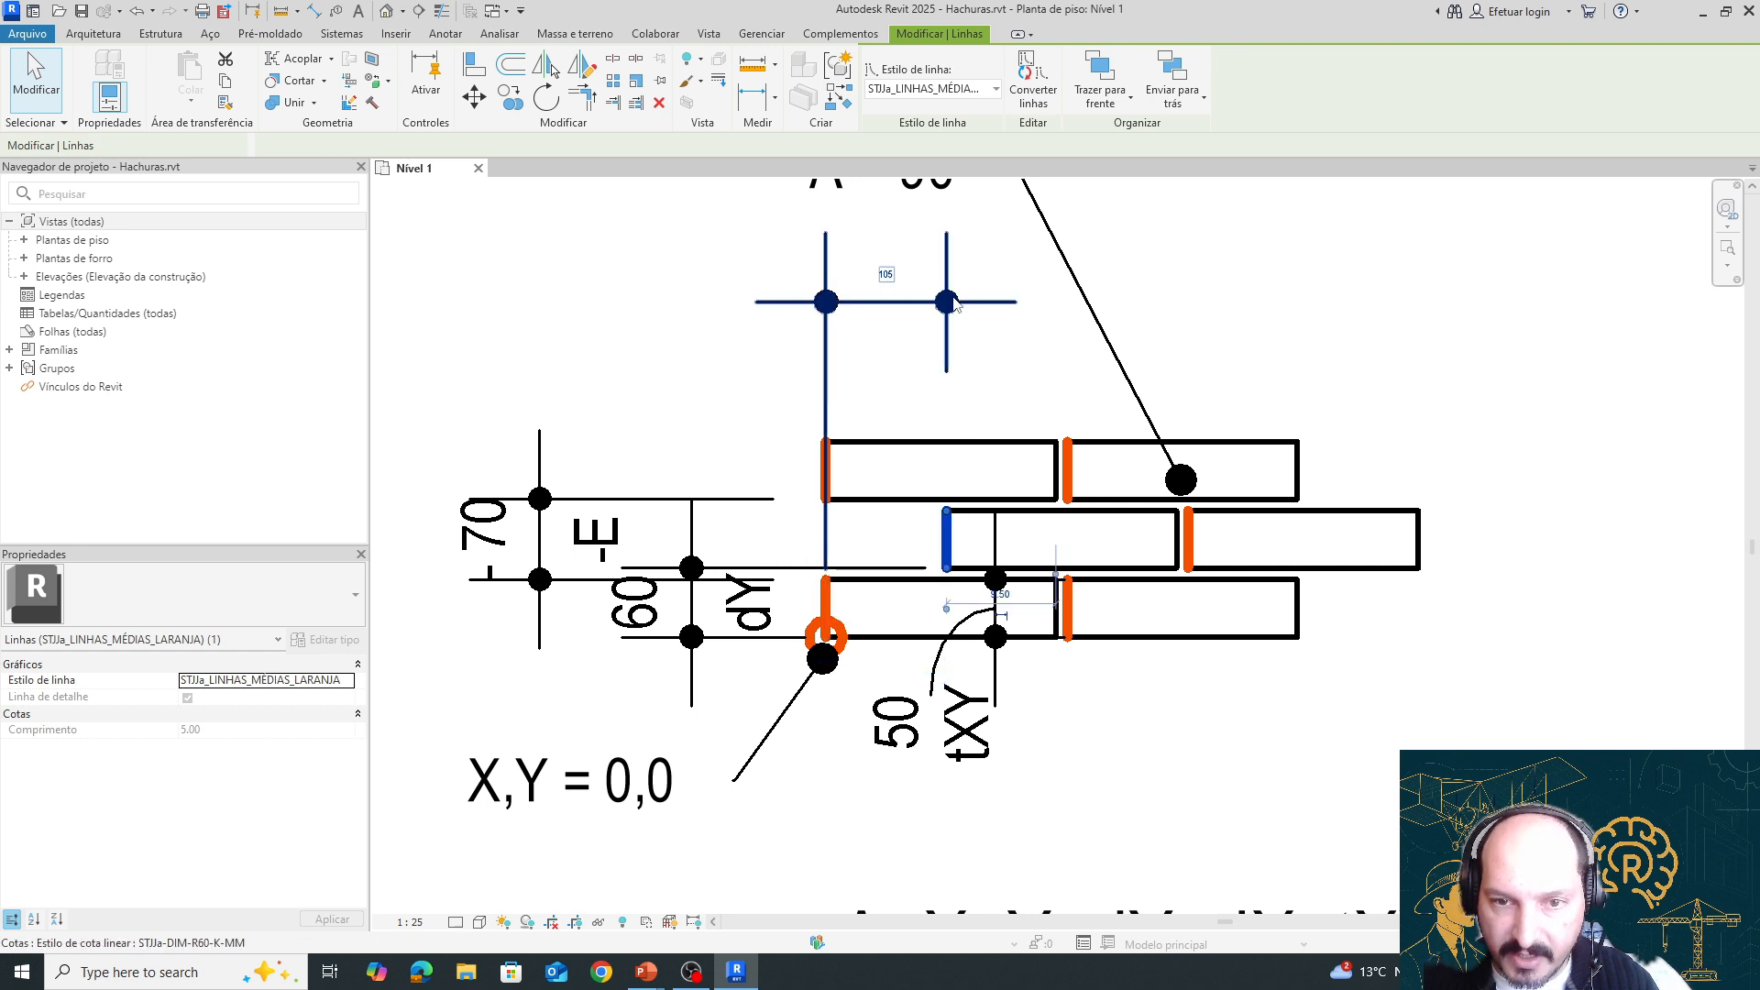
key("Escape")
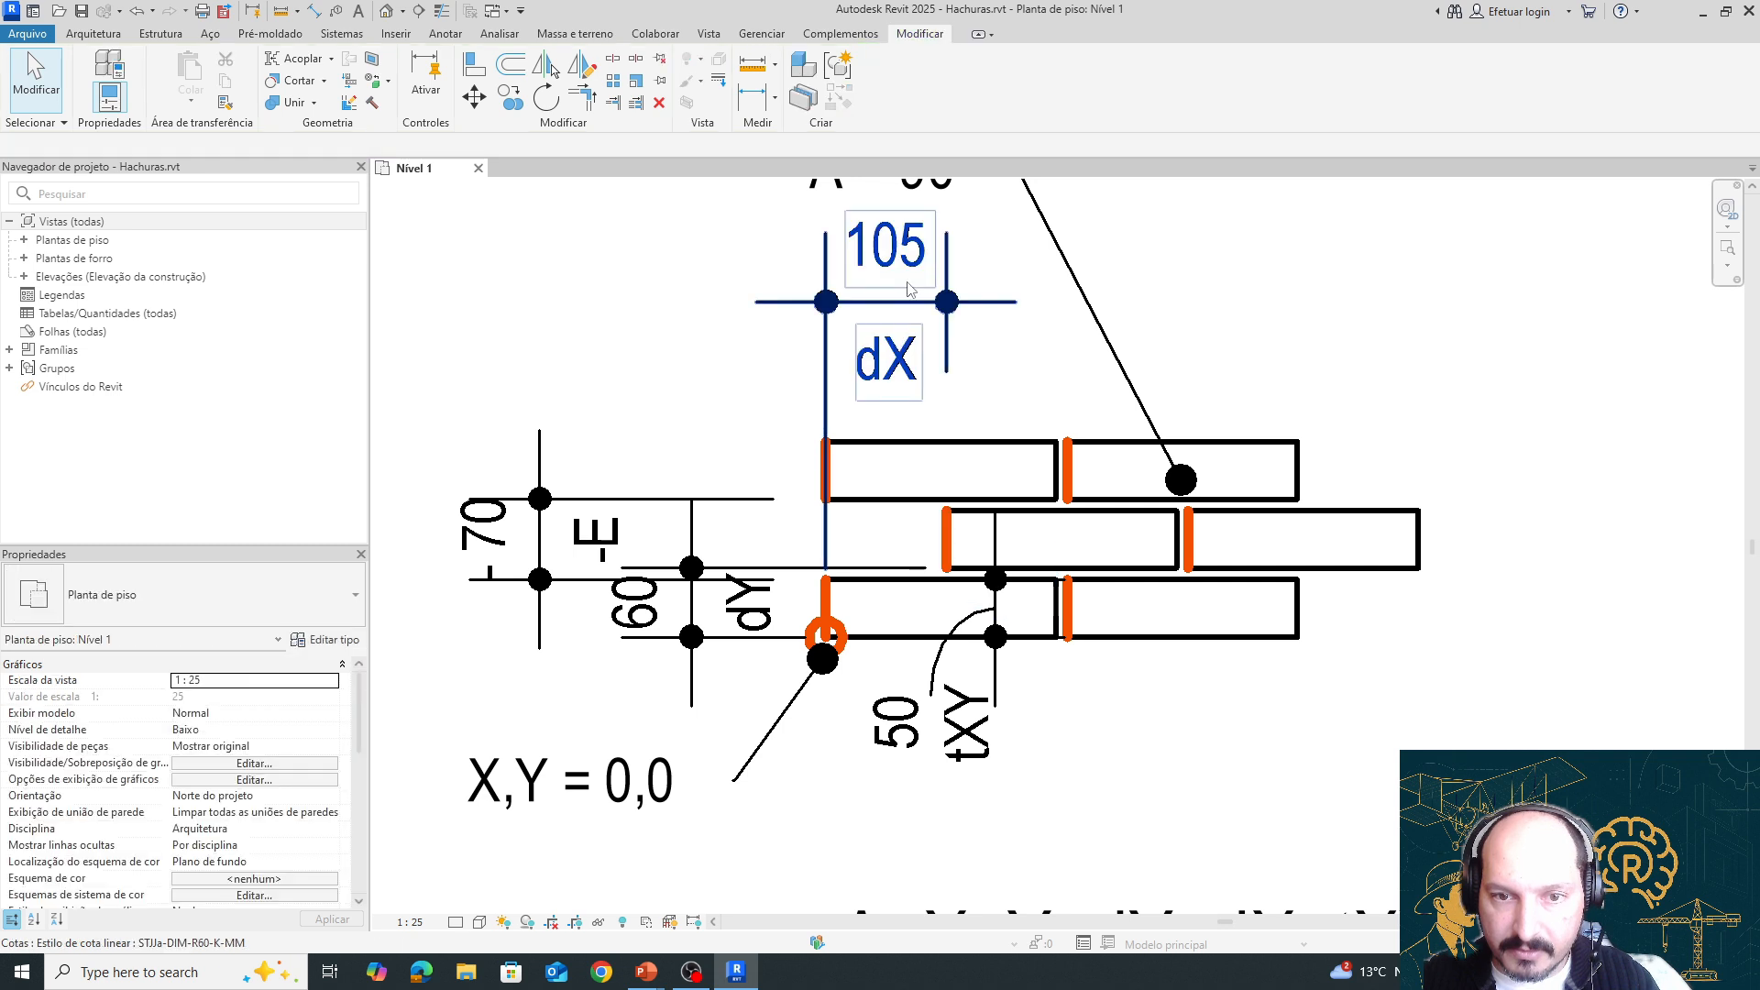
middle_click_drag(919, 637, 912, 519)
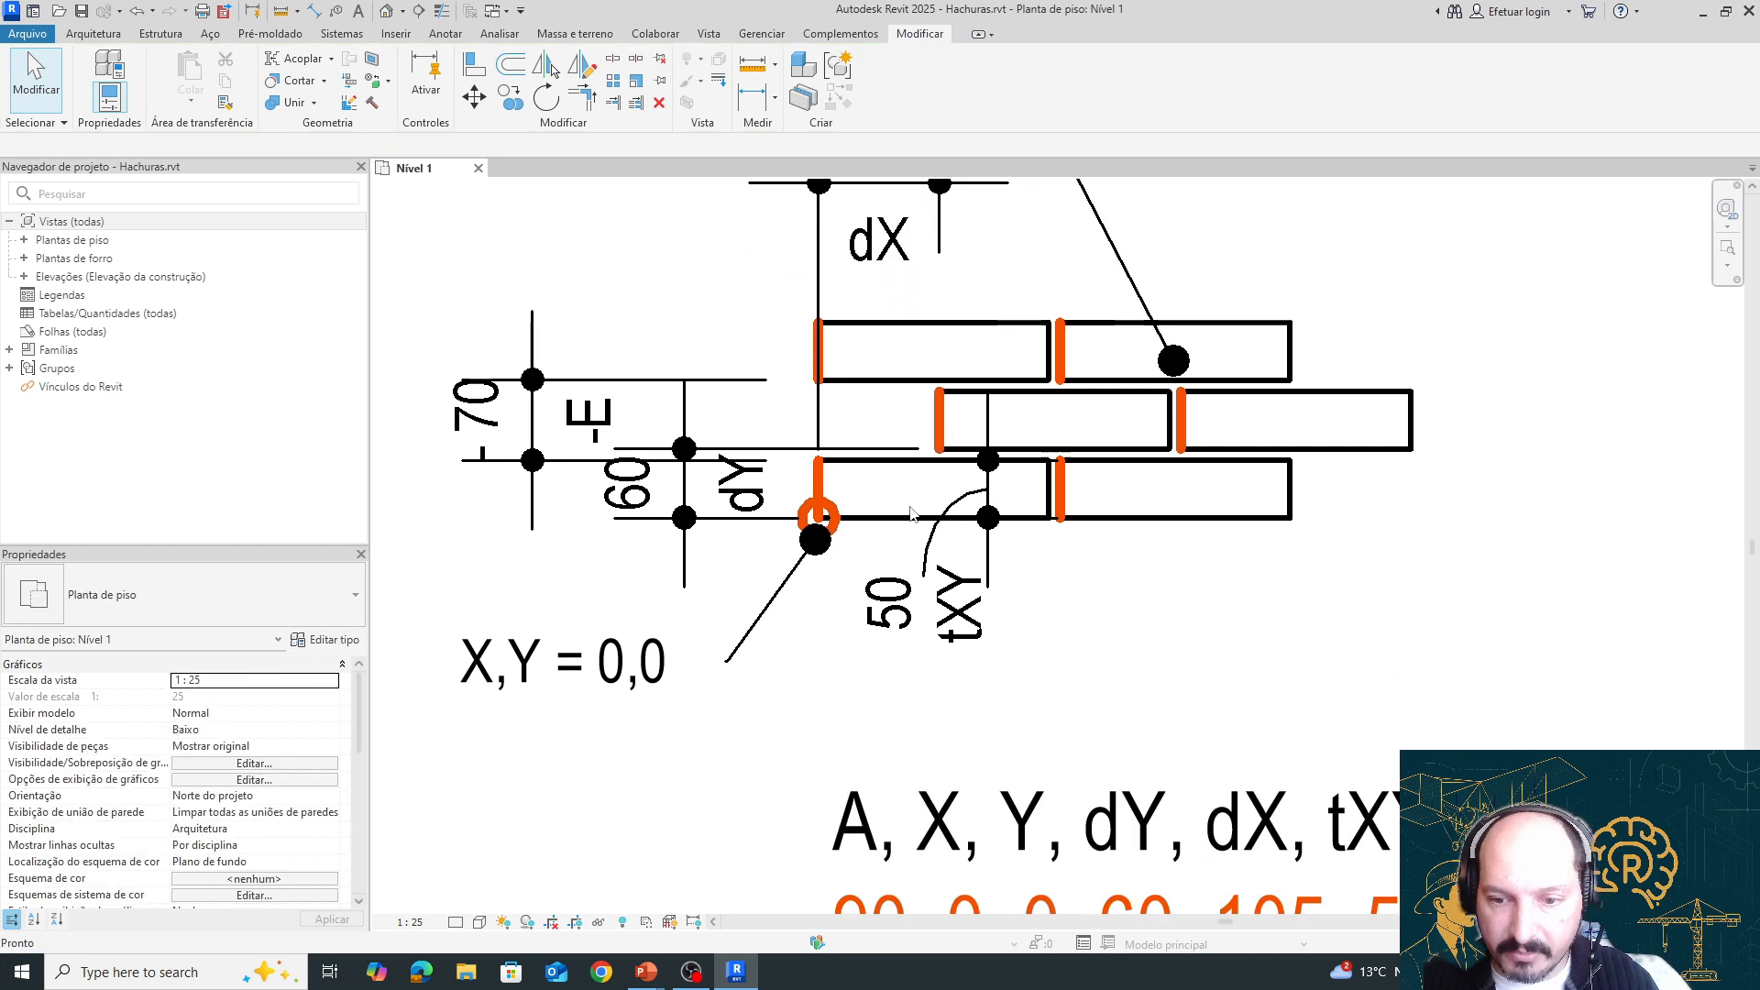
middle_click_drag(1267, 831, 1261, 731)
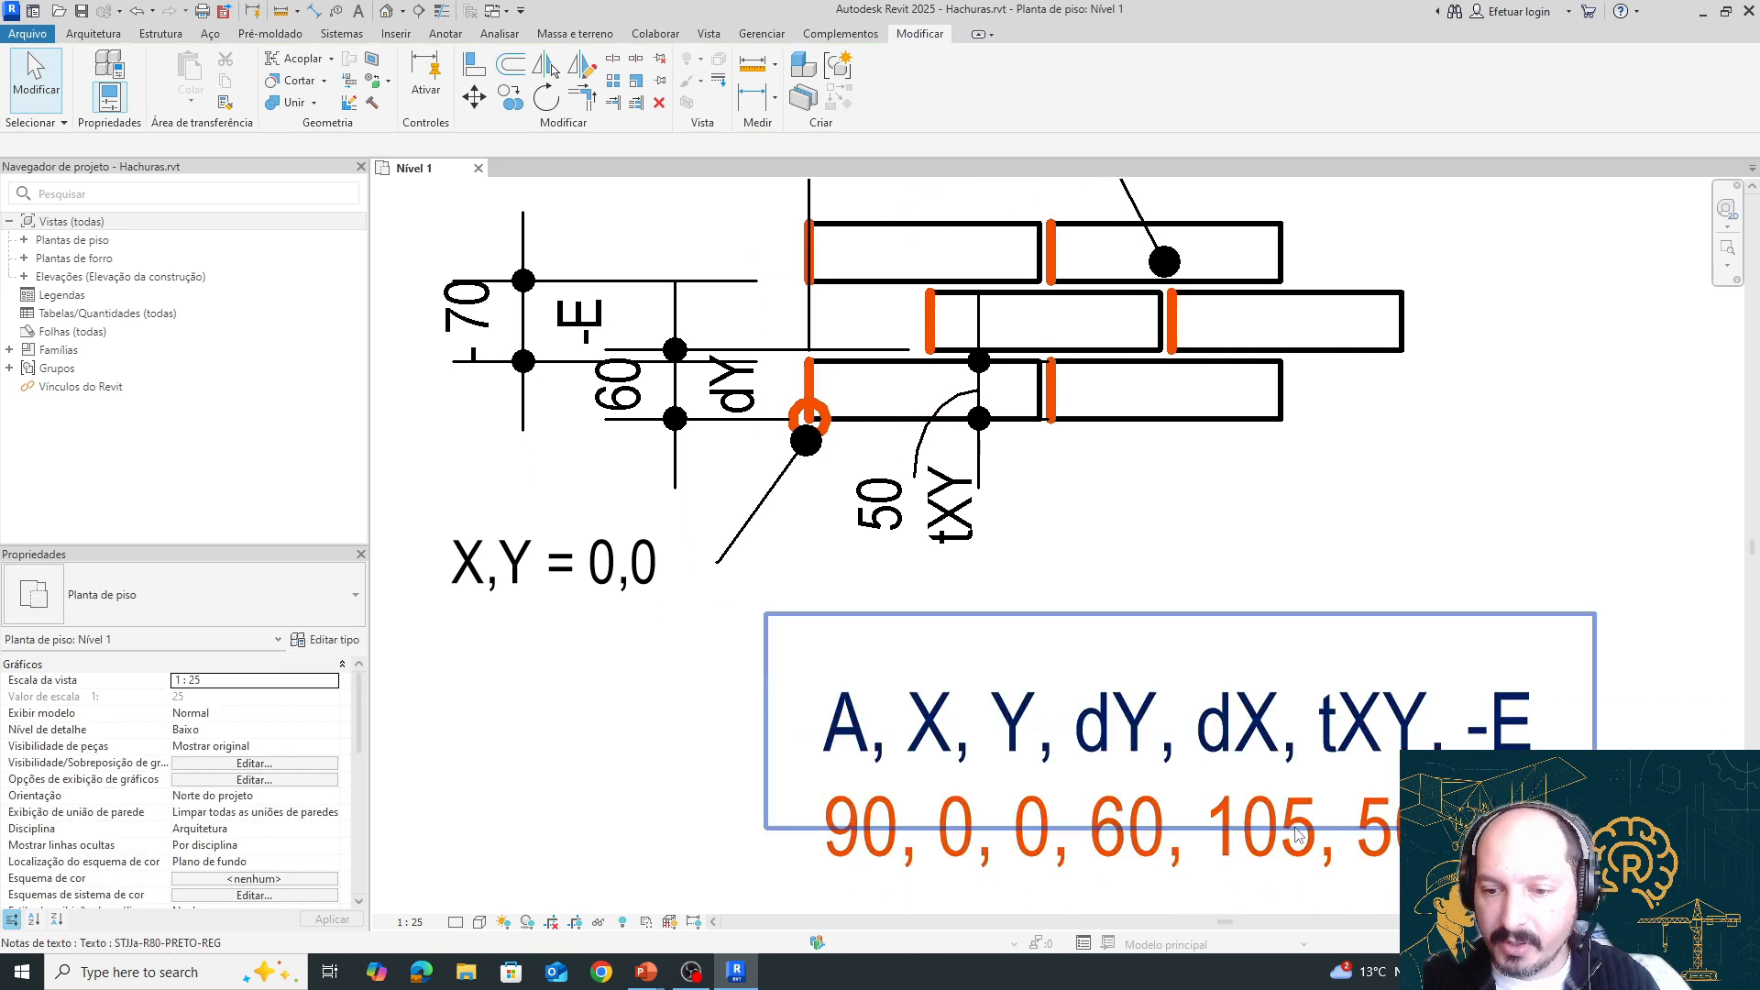
left_click(1386, 747)
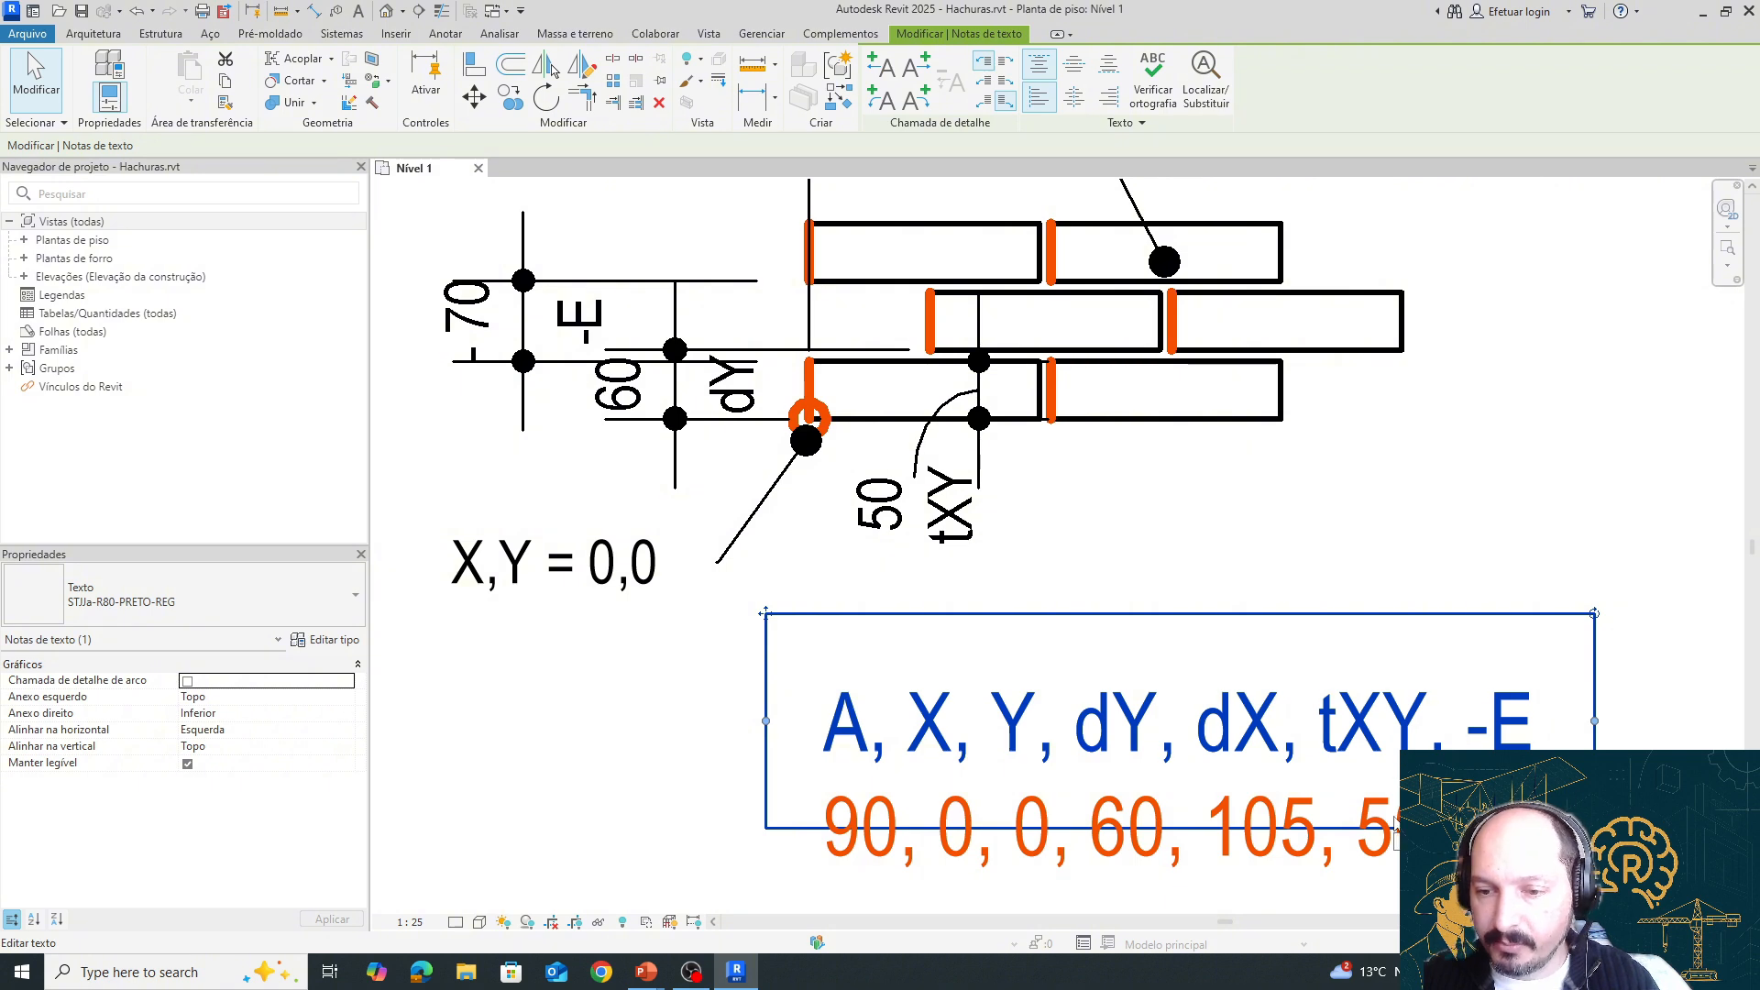
double_click(1383, 814)
left_click(810, 383)
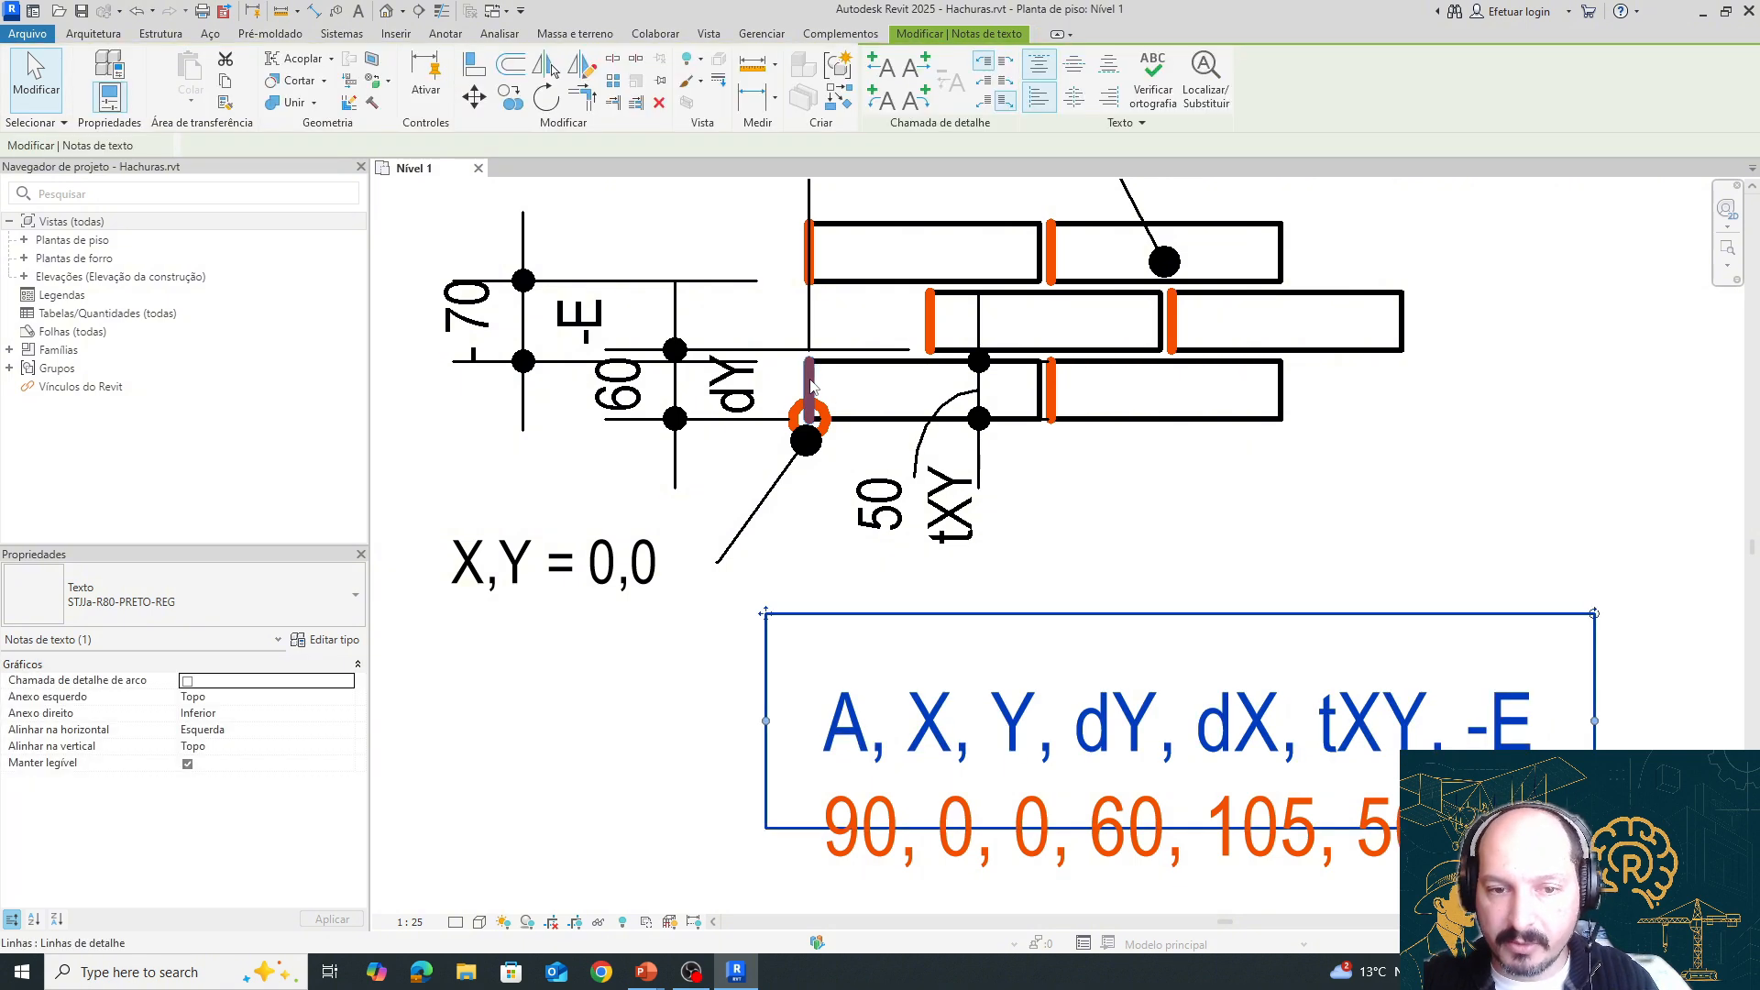
left_click(809, 383)
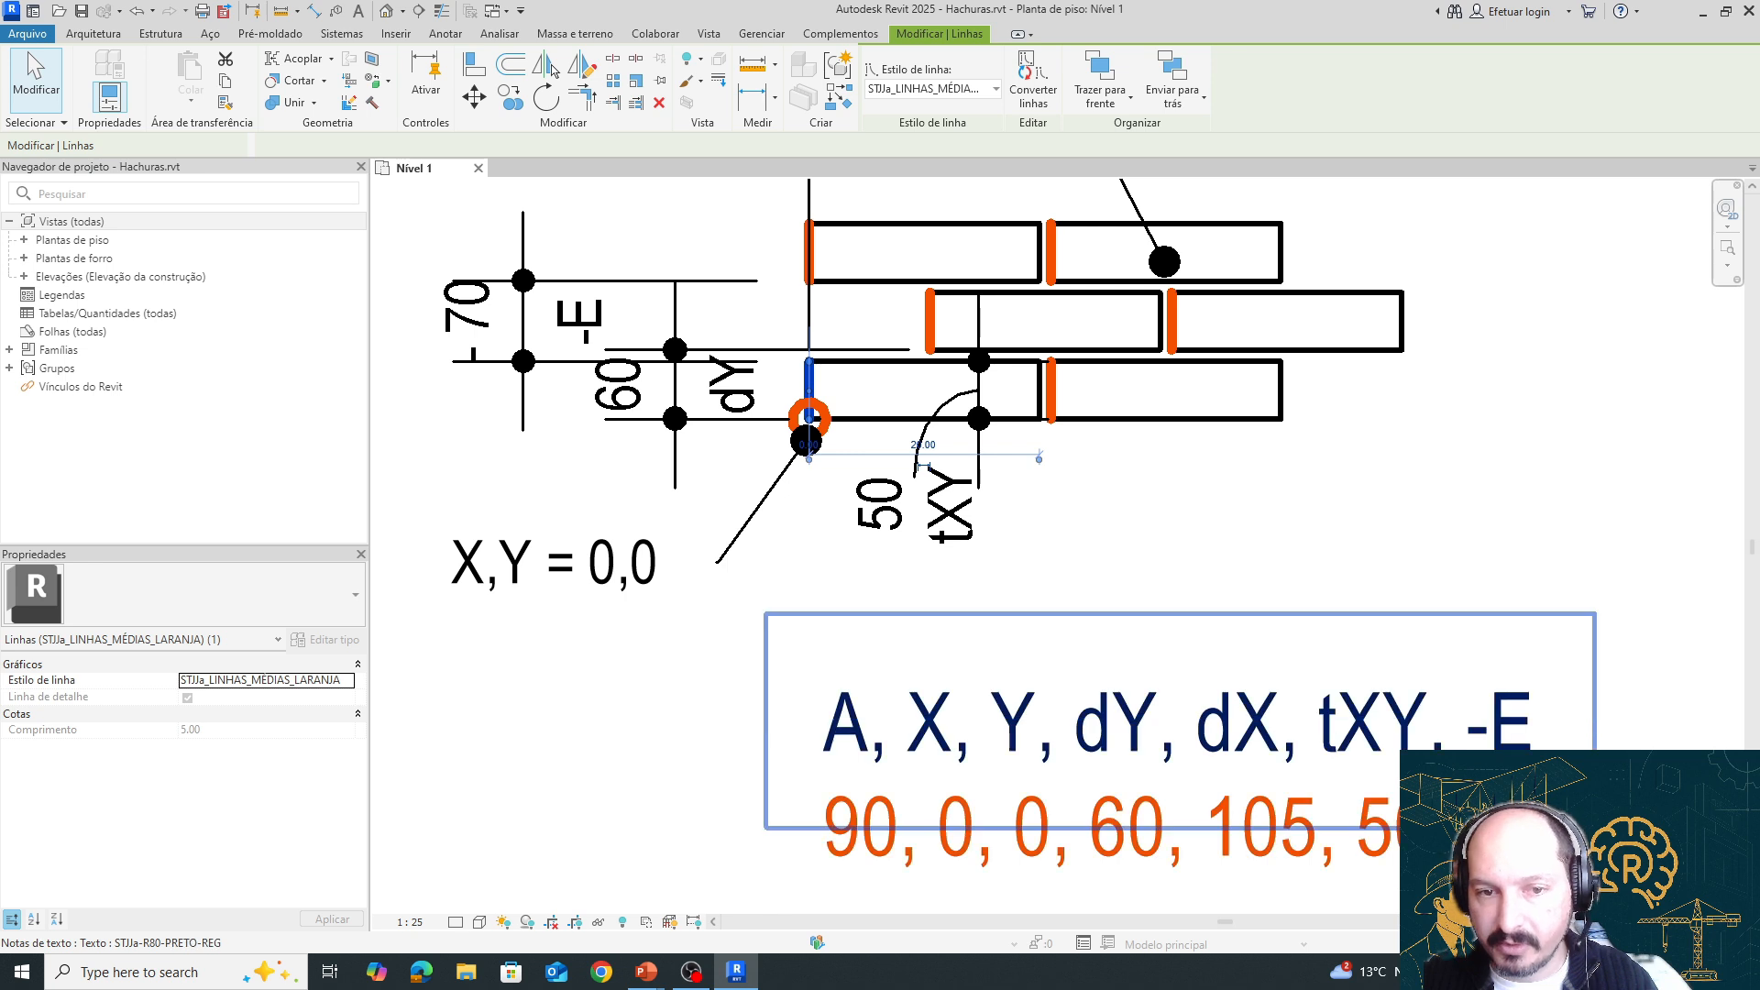
middle_click_drag(1424, 796, 1363, 773)
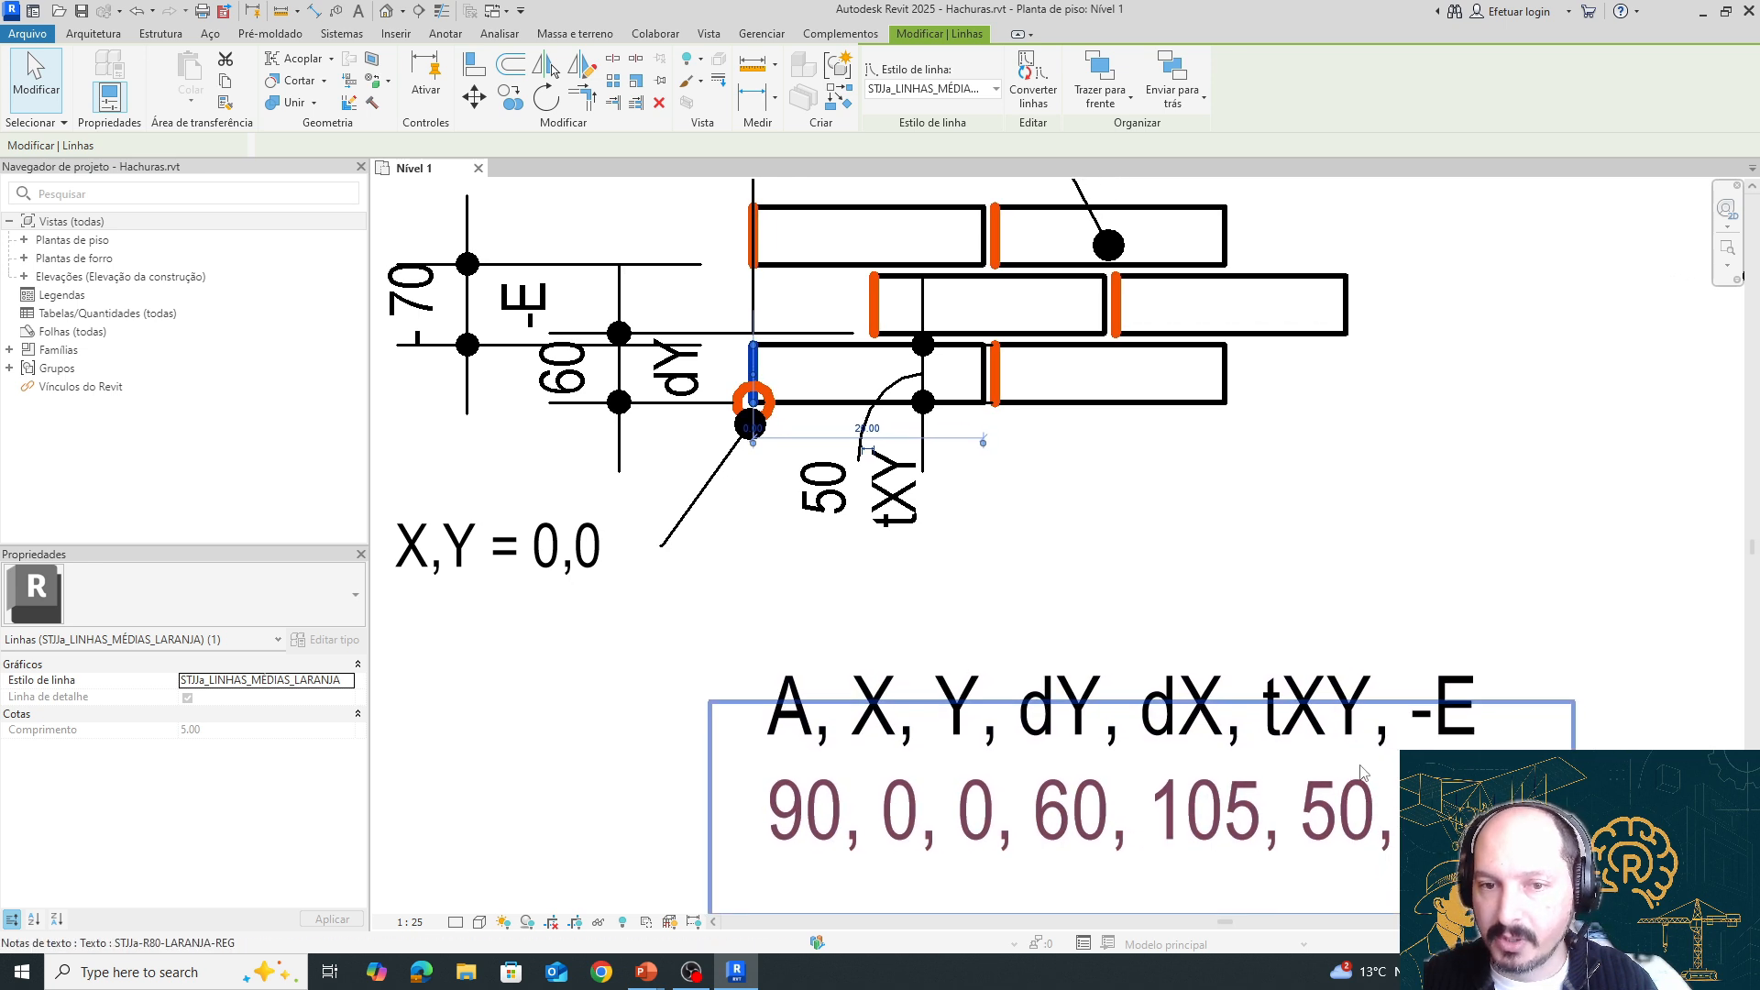
middle_click_drag(1116, 562, 1175, 652)
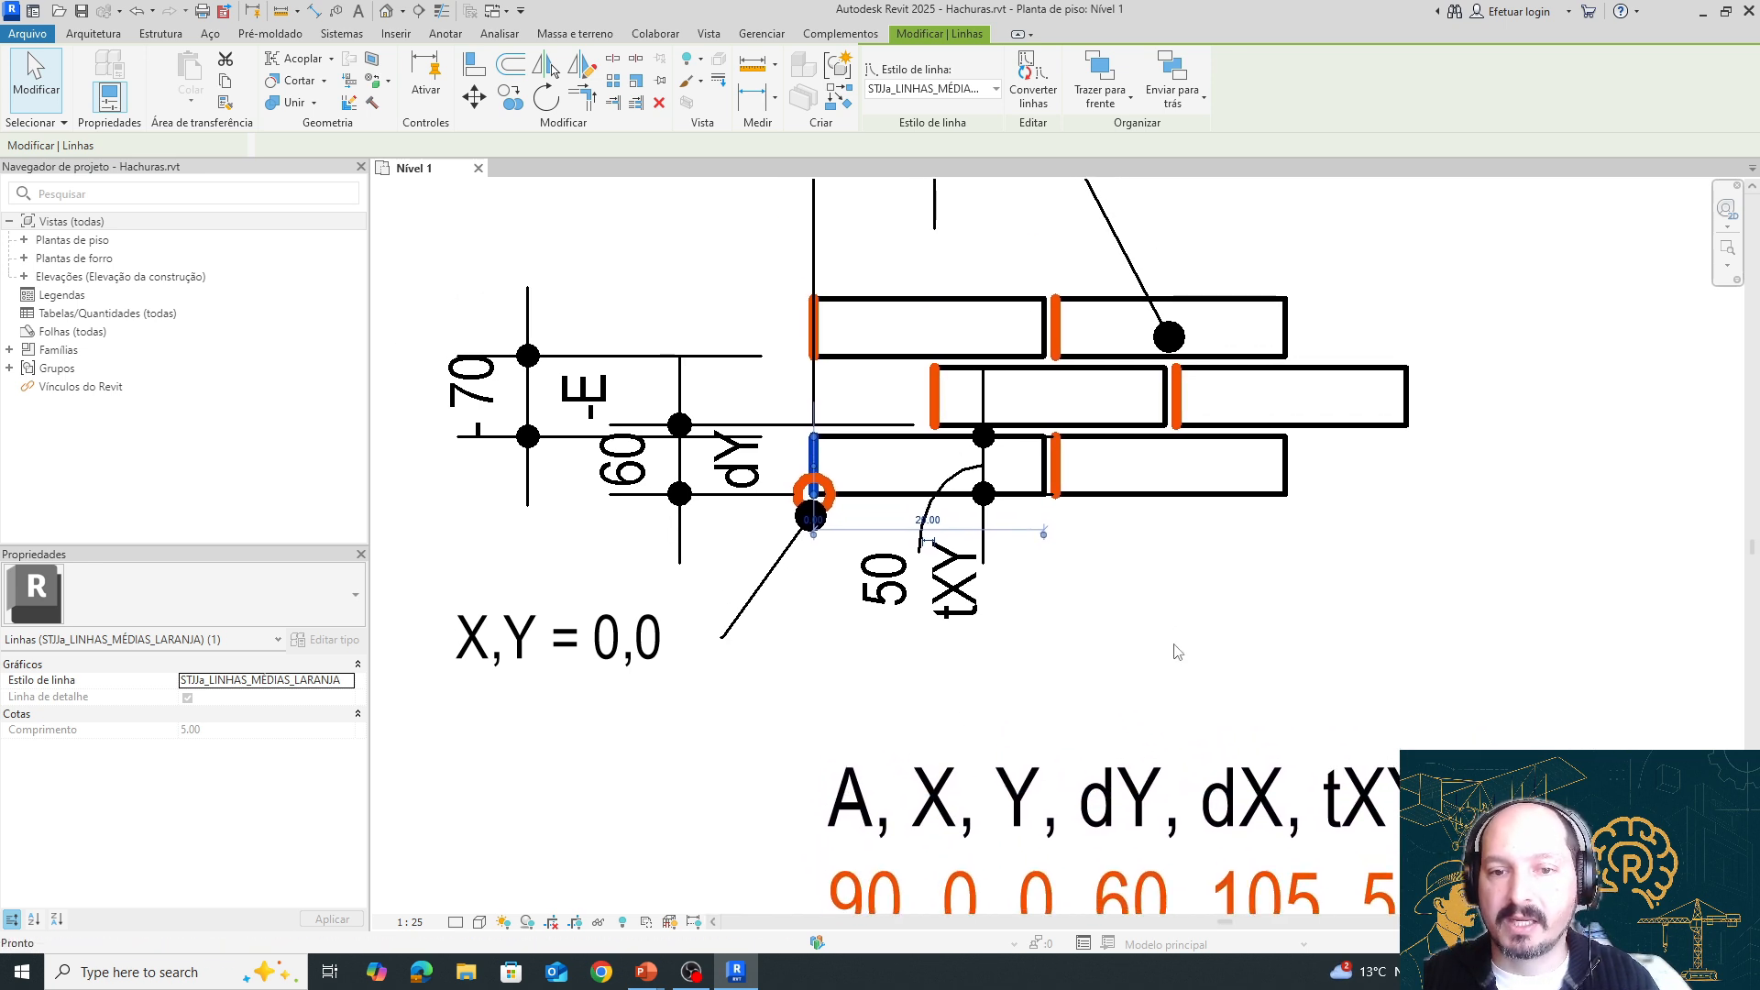
Shorten the left witness line of the 105 dX dimension so it ends just above the top brick row
key("Escape")
middle_click_drag(980, 440, 1039, 542)
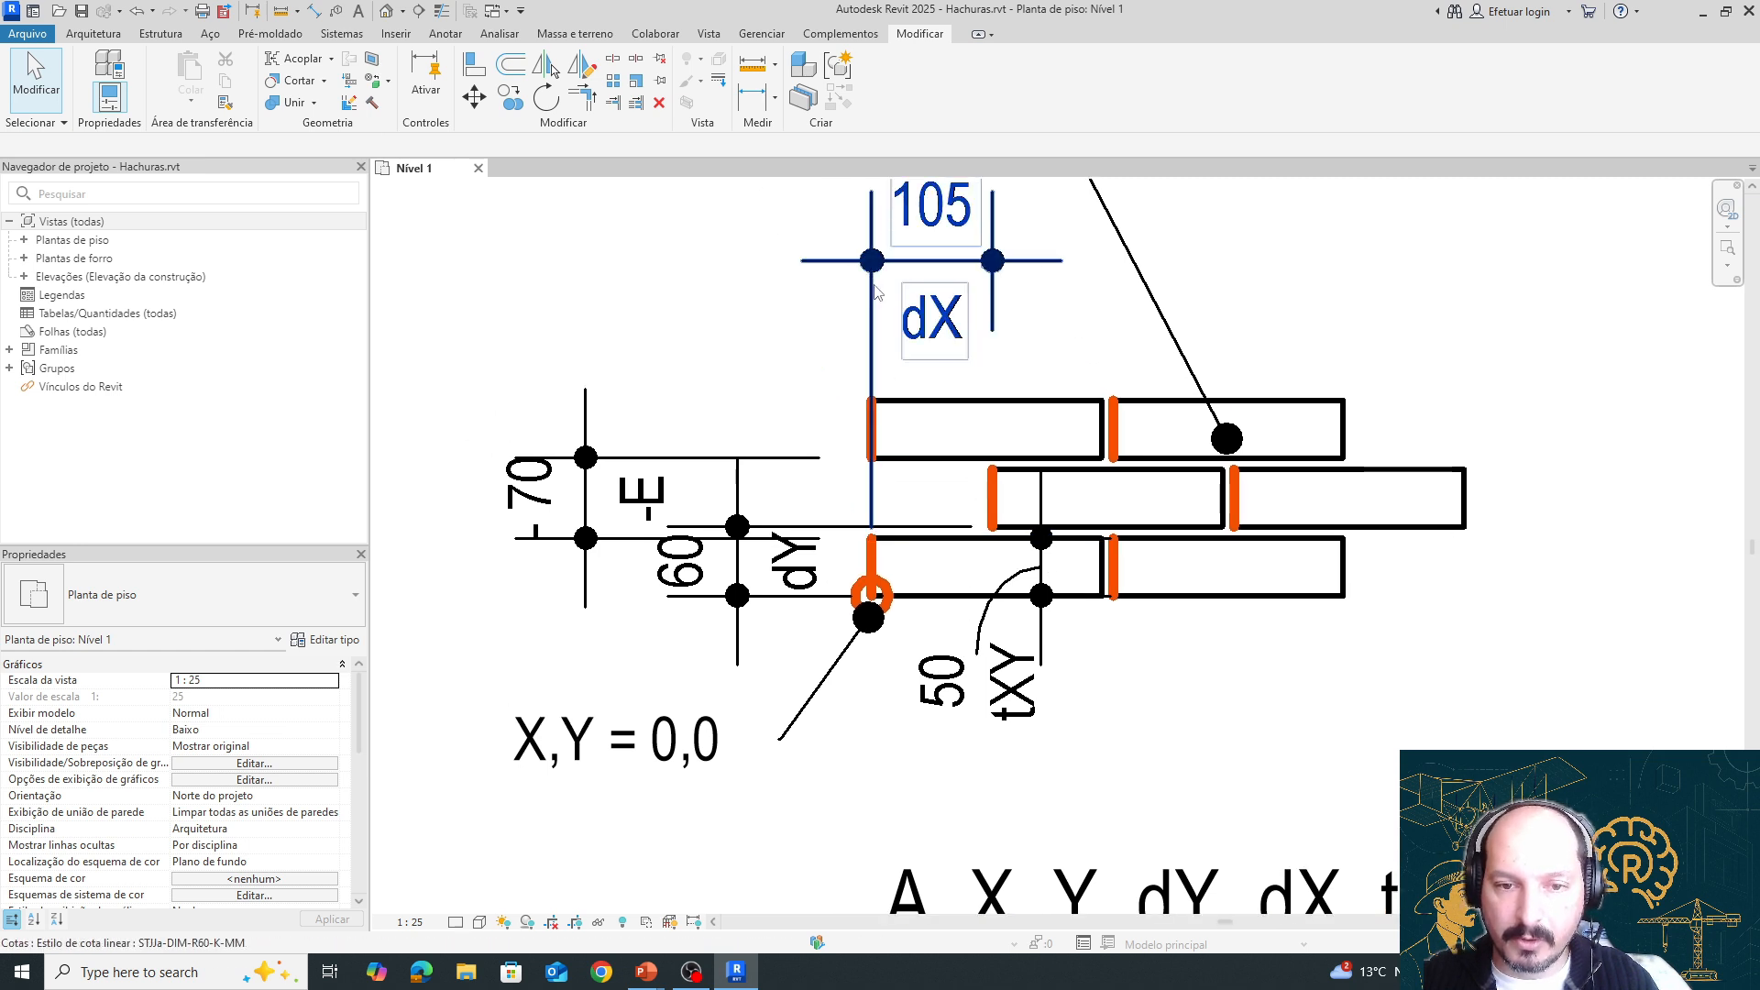
left_click(869, 298)
left_click_drag(911, 372, 911, 365)
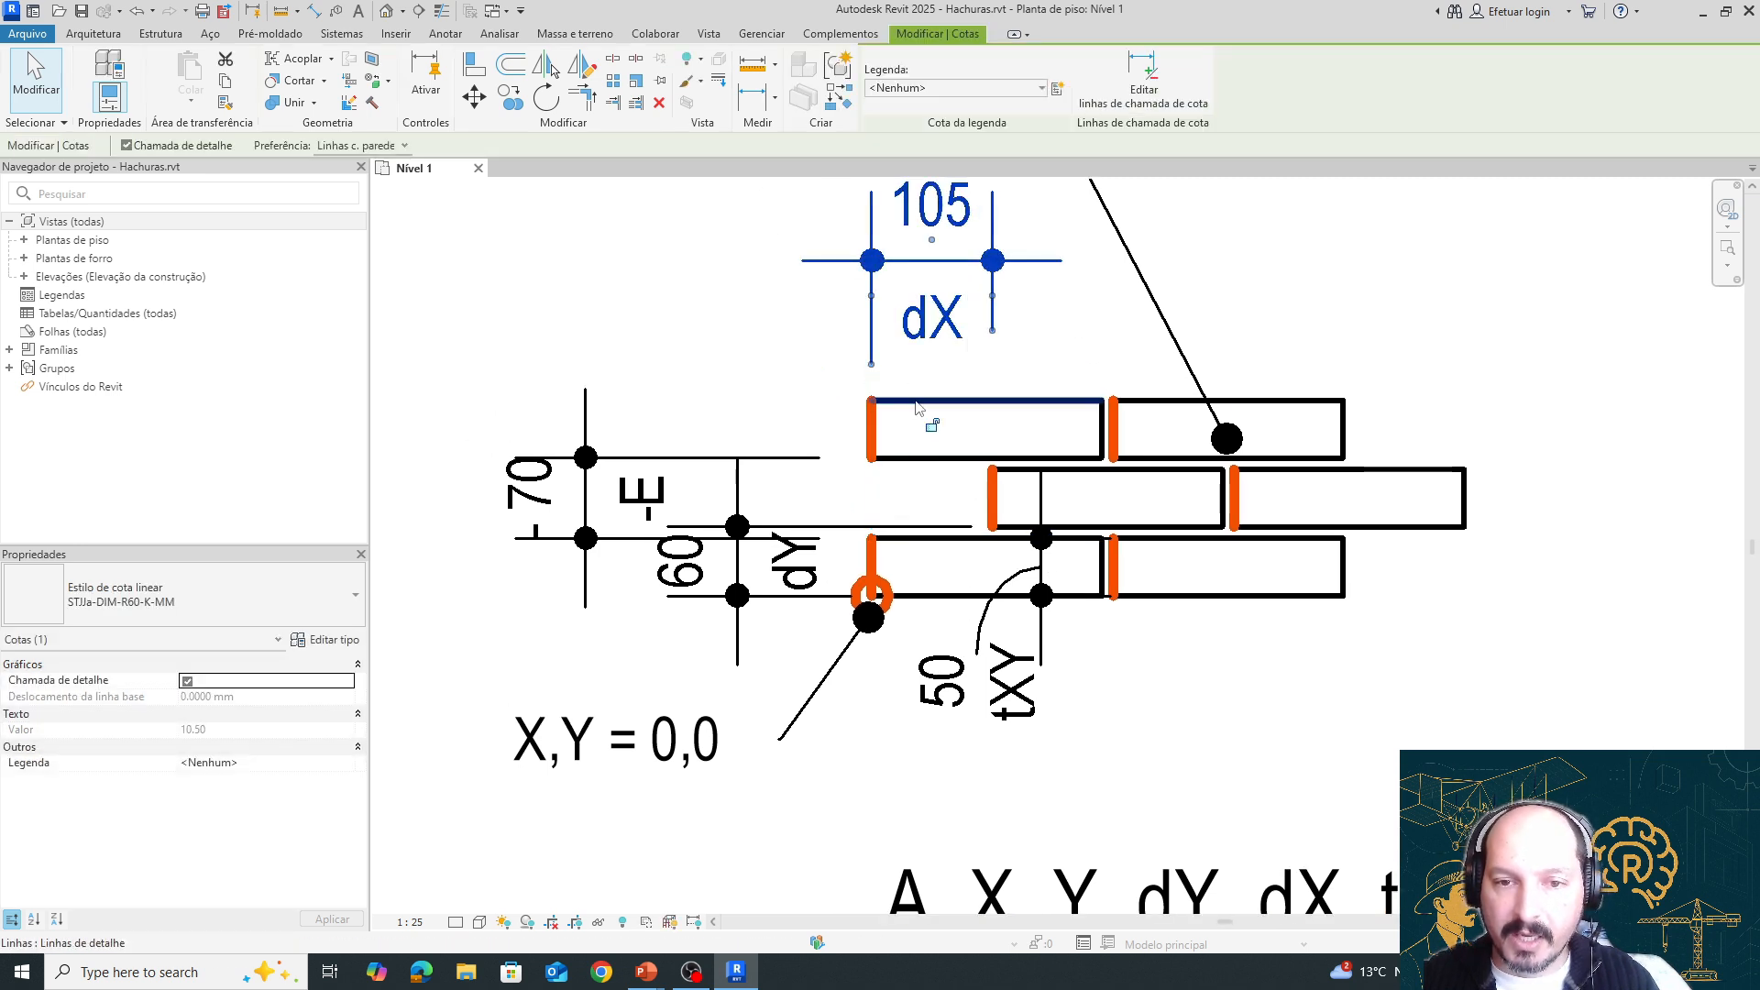
Examine the -E gap by selecting its dimension and the first orange lines of the bottom and top brick rows
scroll(919, 403, "up", 1)
middle_click_drag(900, 484, 1008, 476)
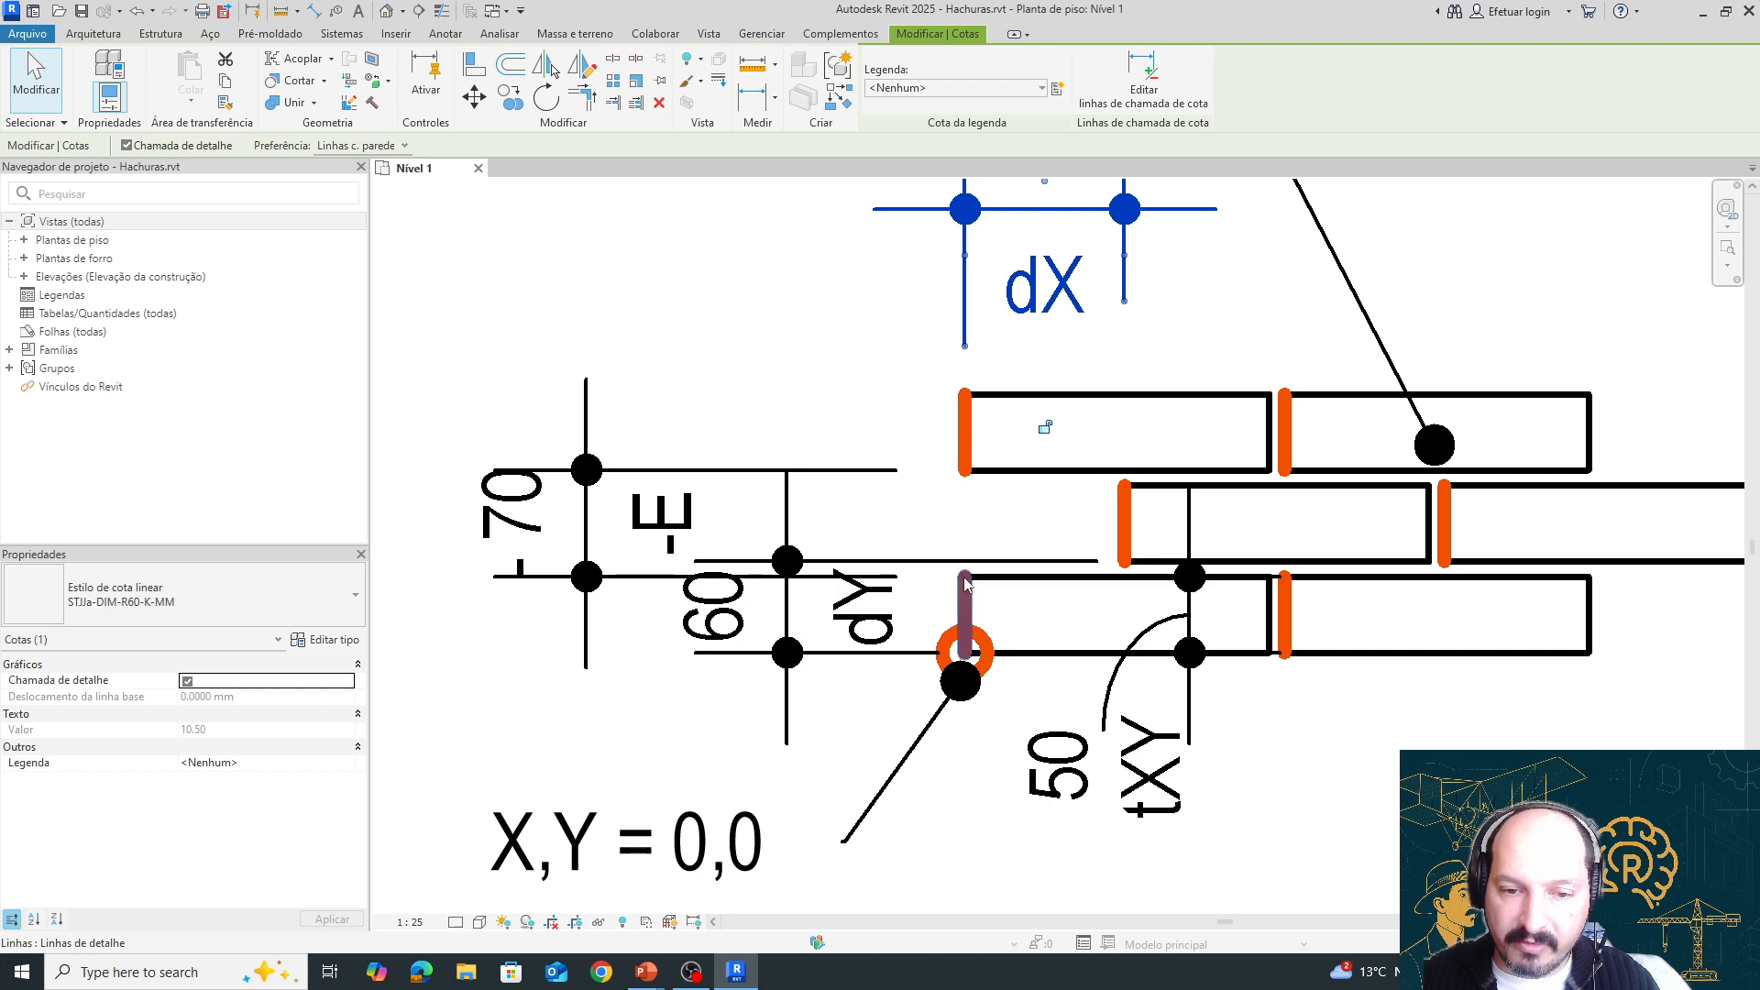
left_click(656, 478)
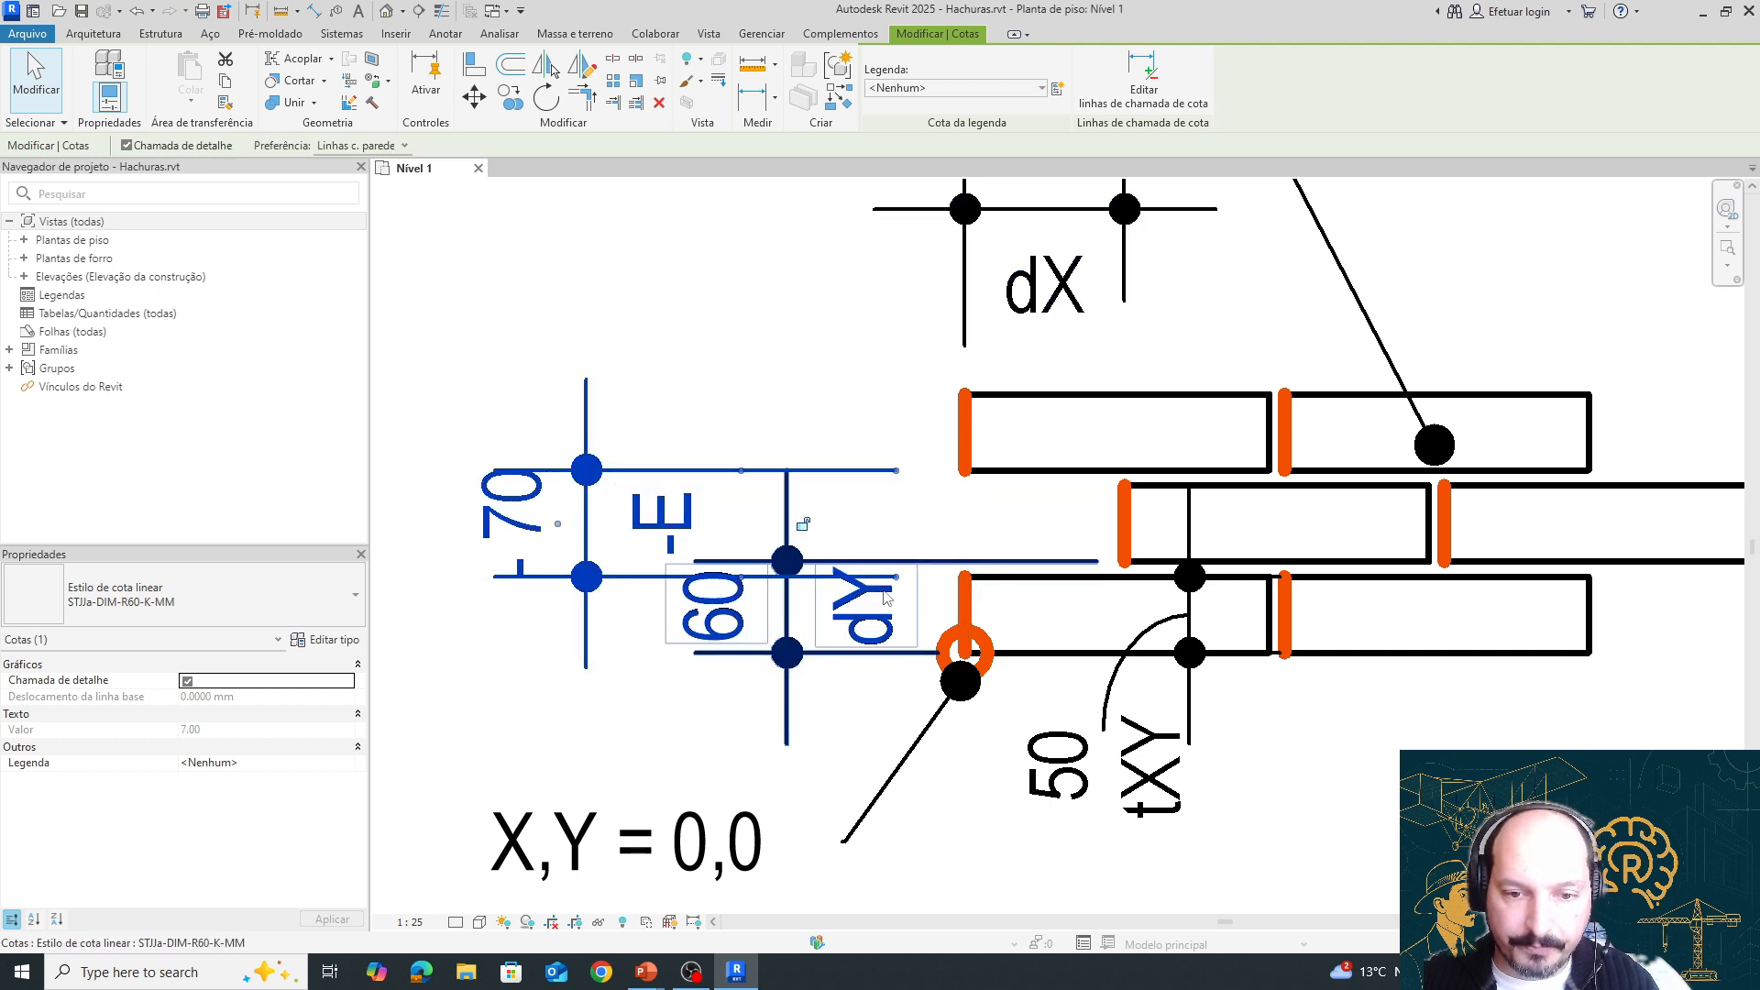
left_click(972, 589)
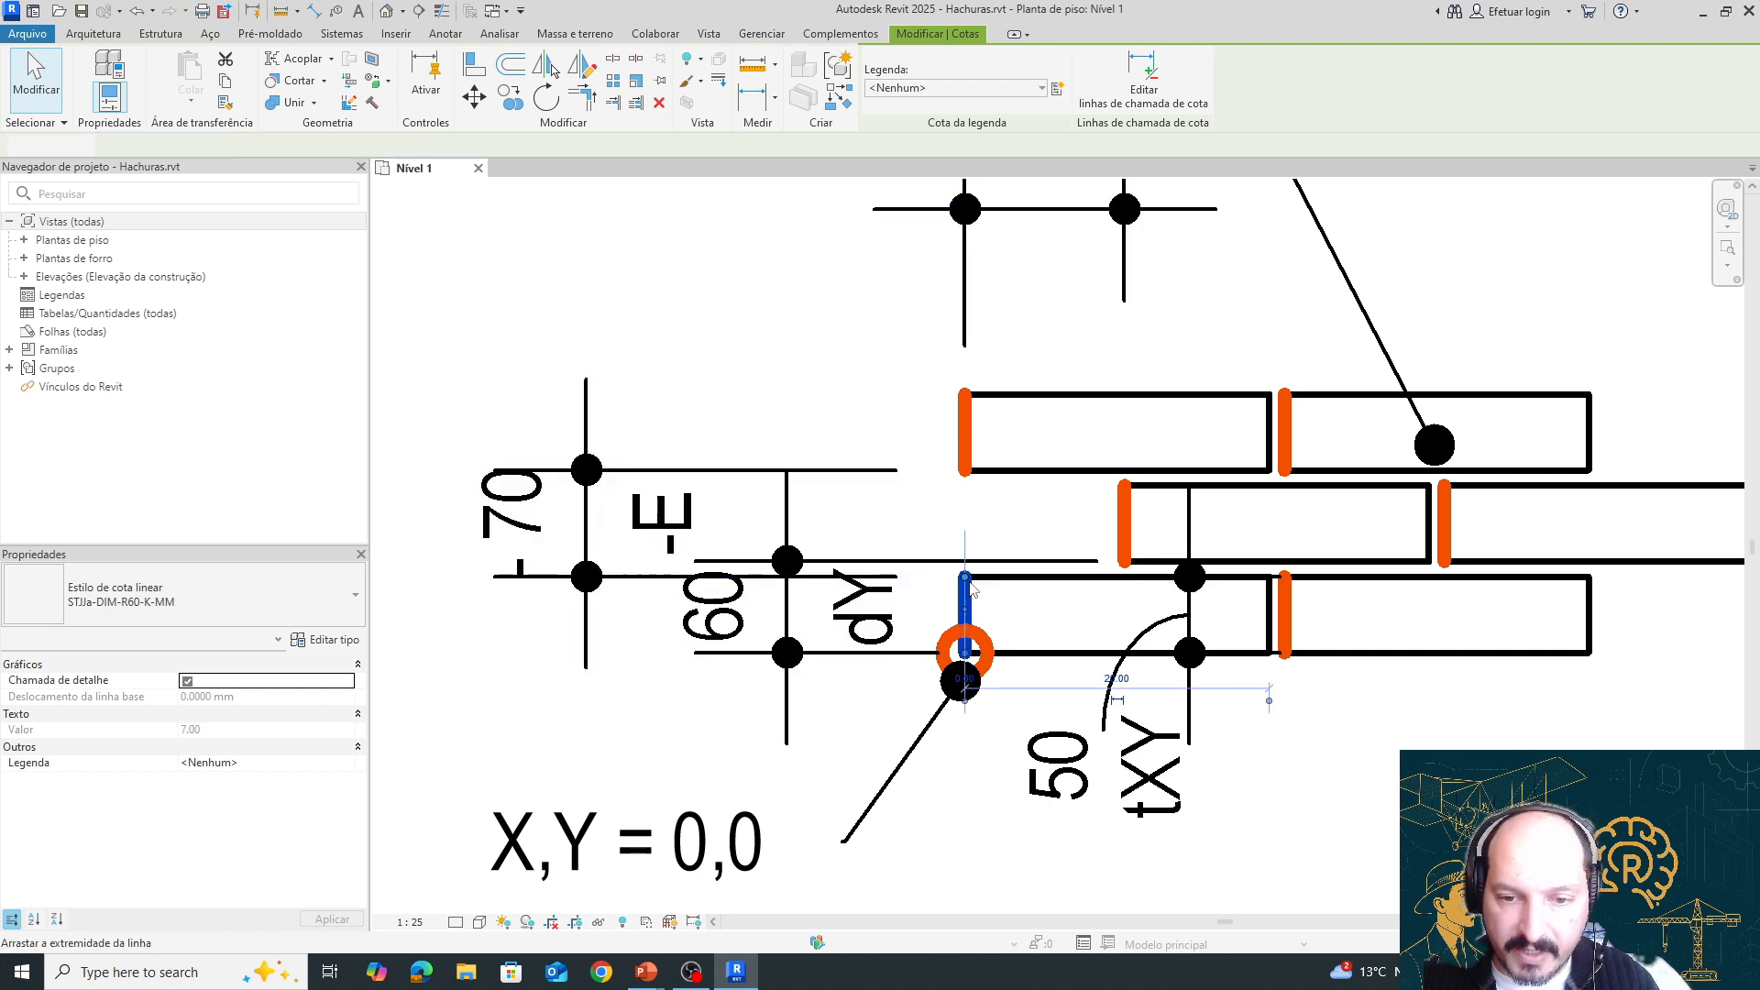
left_click(970, 449)
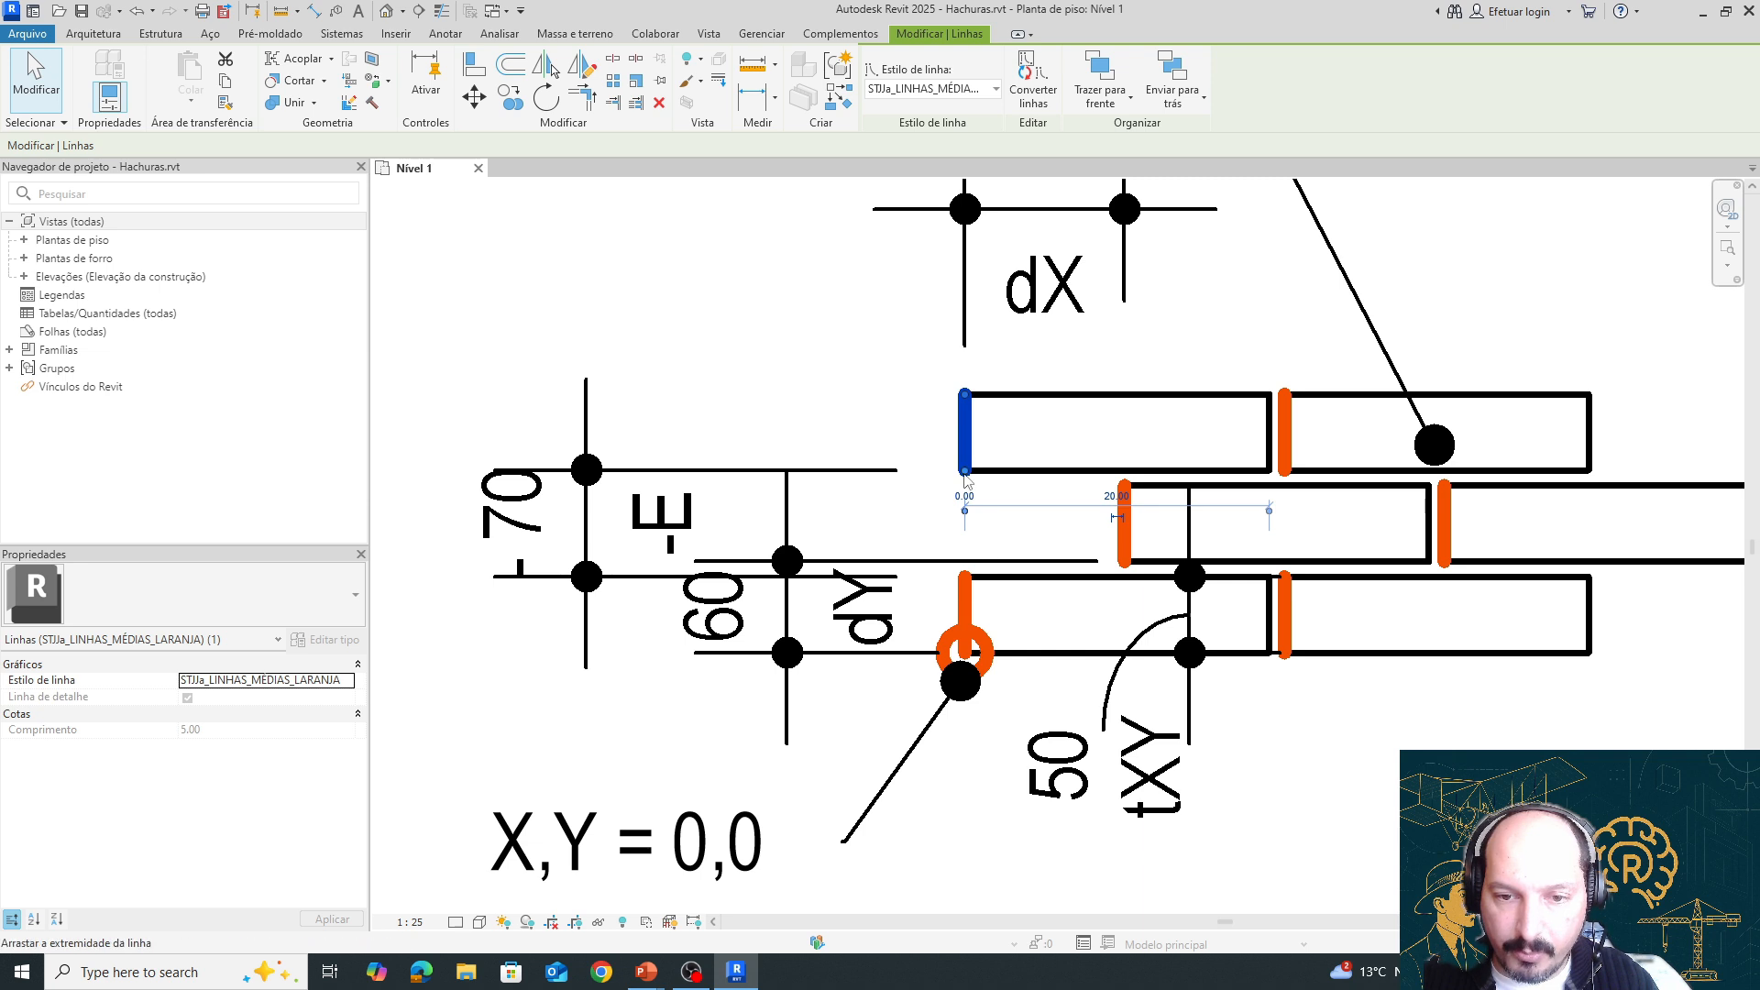
left_click(968, 582)
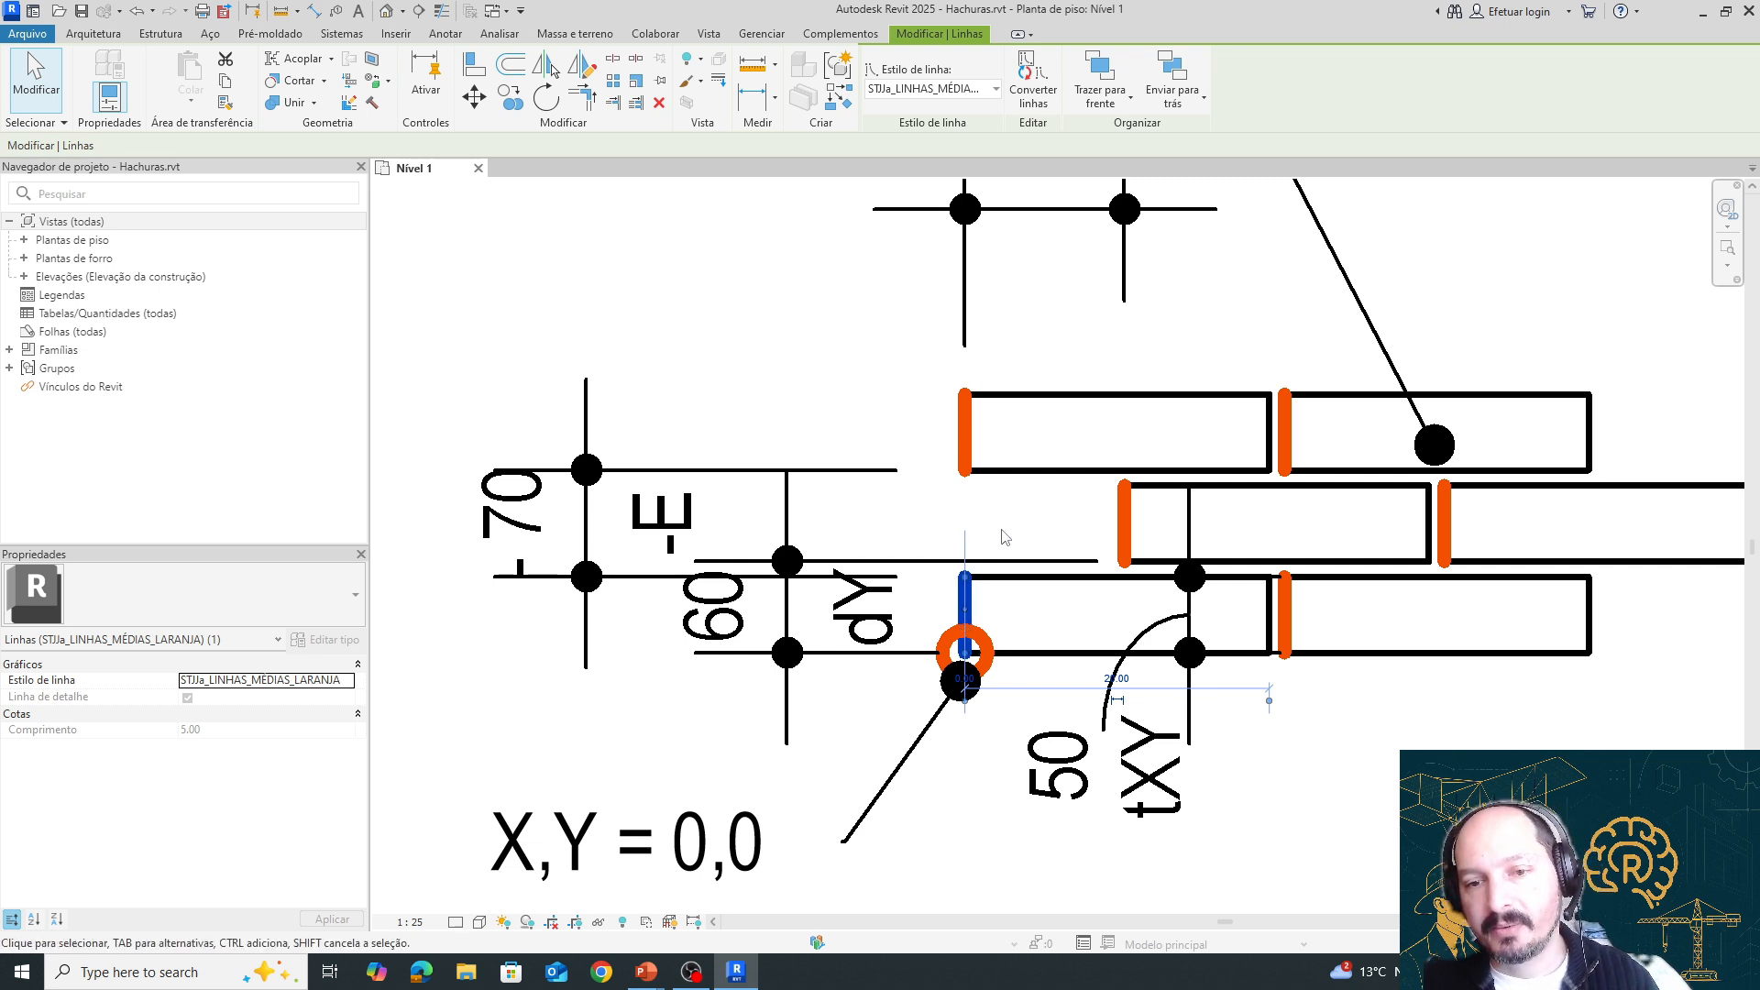
Compare the 90° diagram's parameter note with the note of the preceding horizontal-line diagram, and clear the selection
scroll(976, 536, "down", 3)
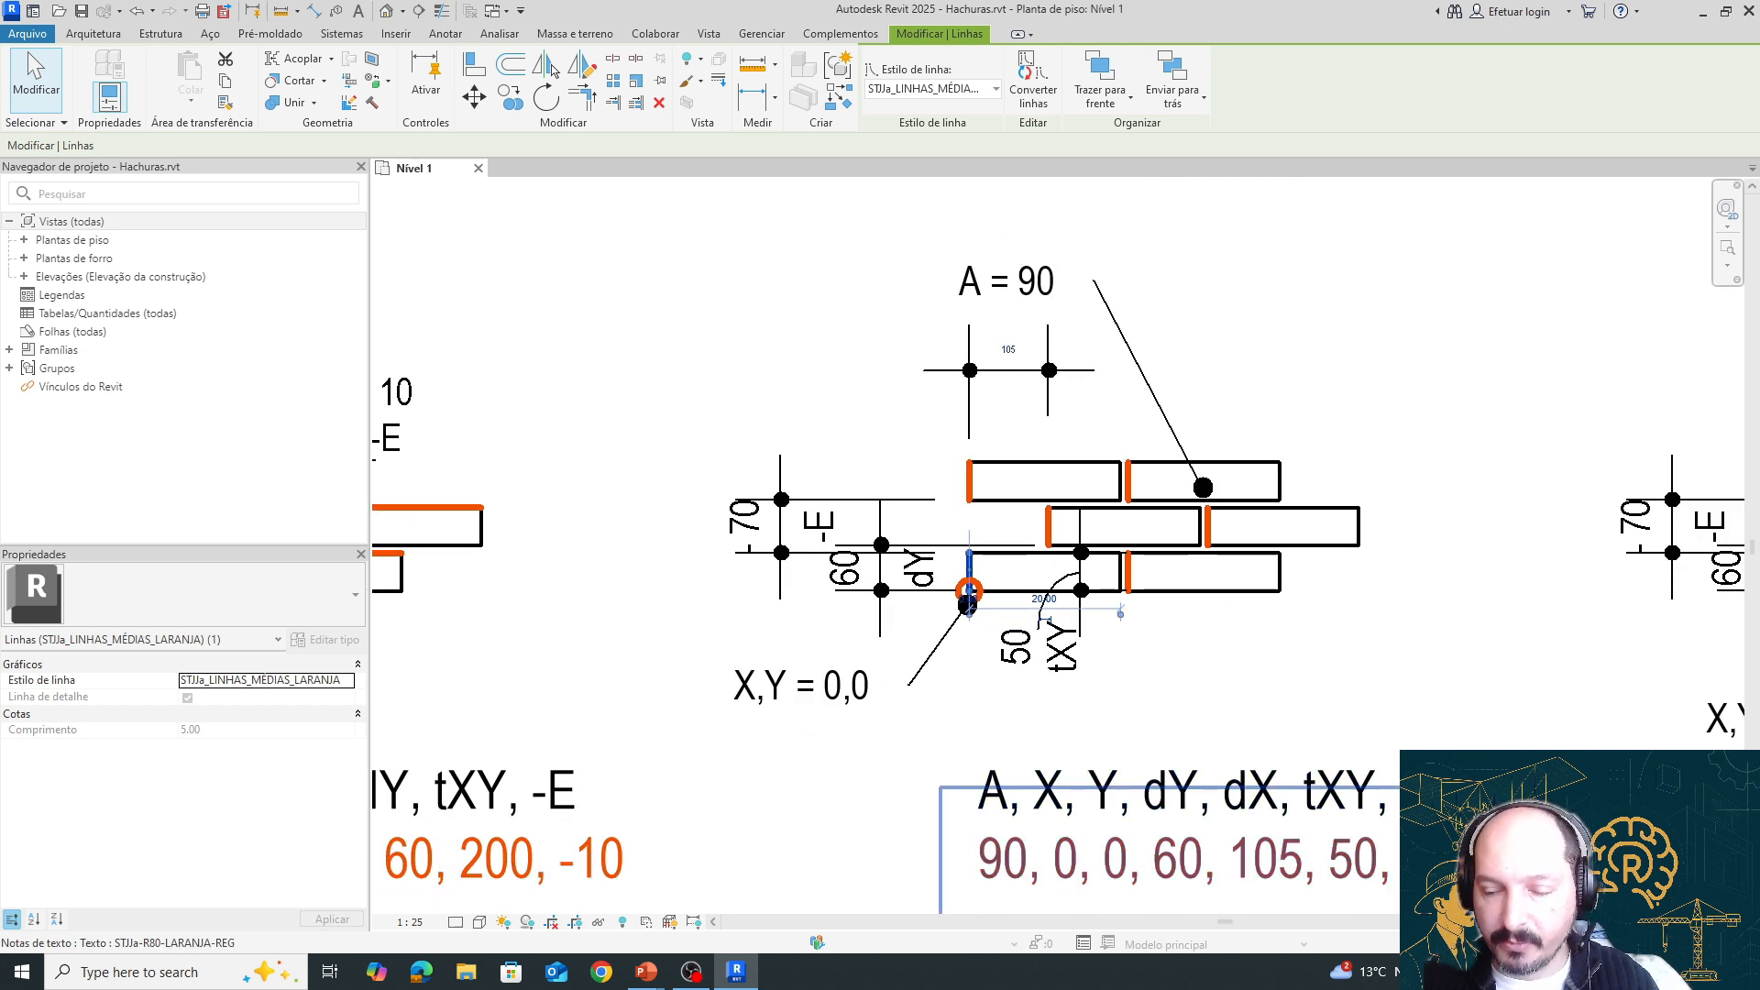
middle_click_drag(1013, 905, 1014, 852)
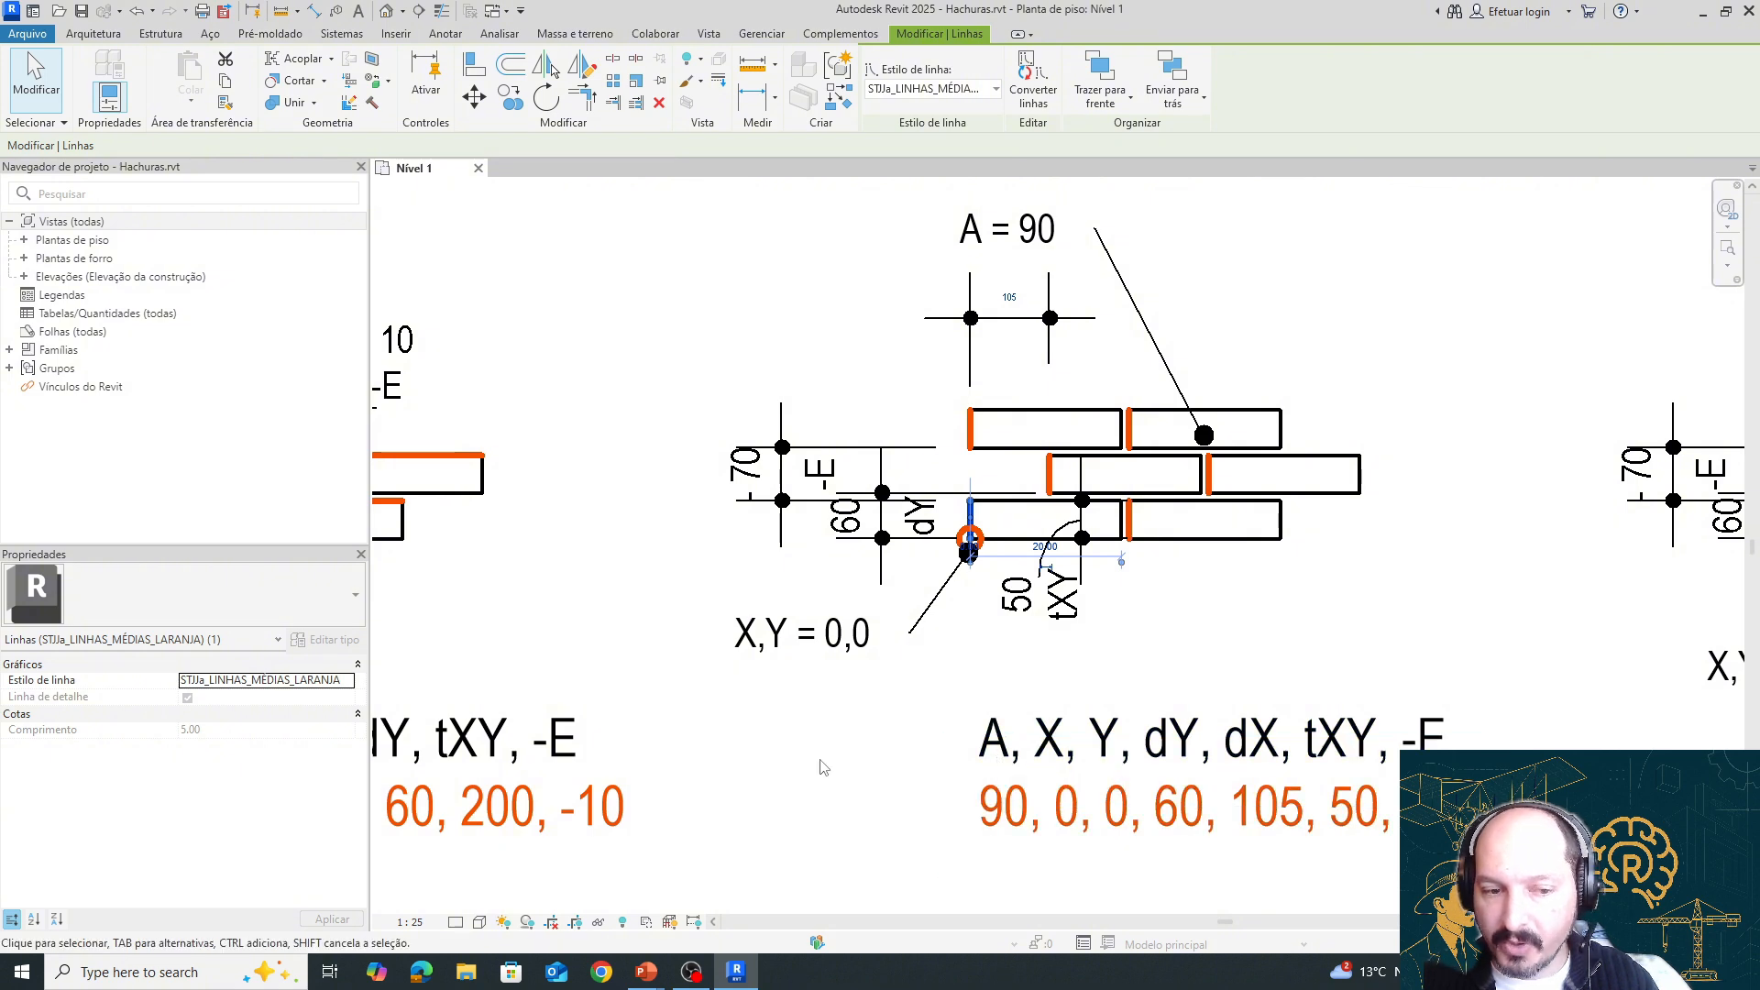
middle_click_drag(827, 775, 1520, 767)
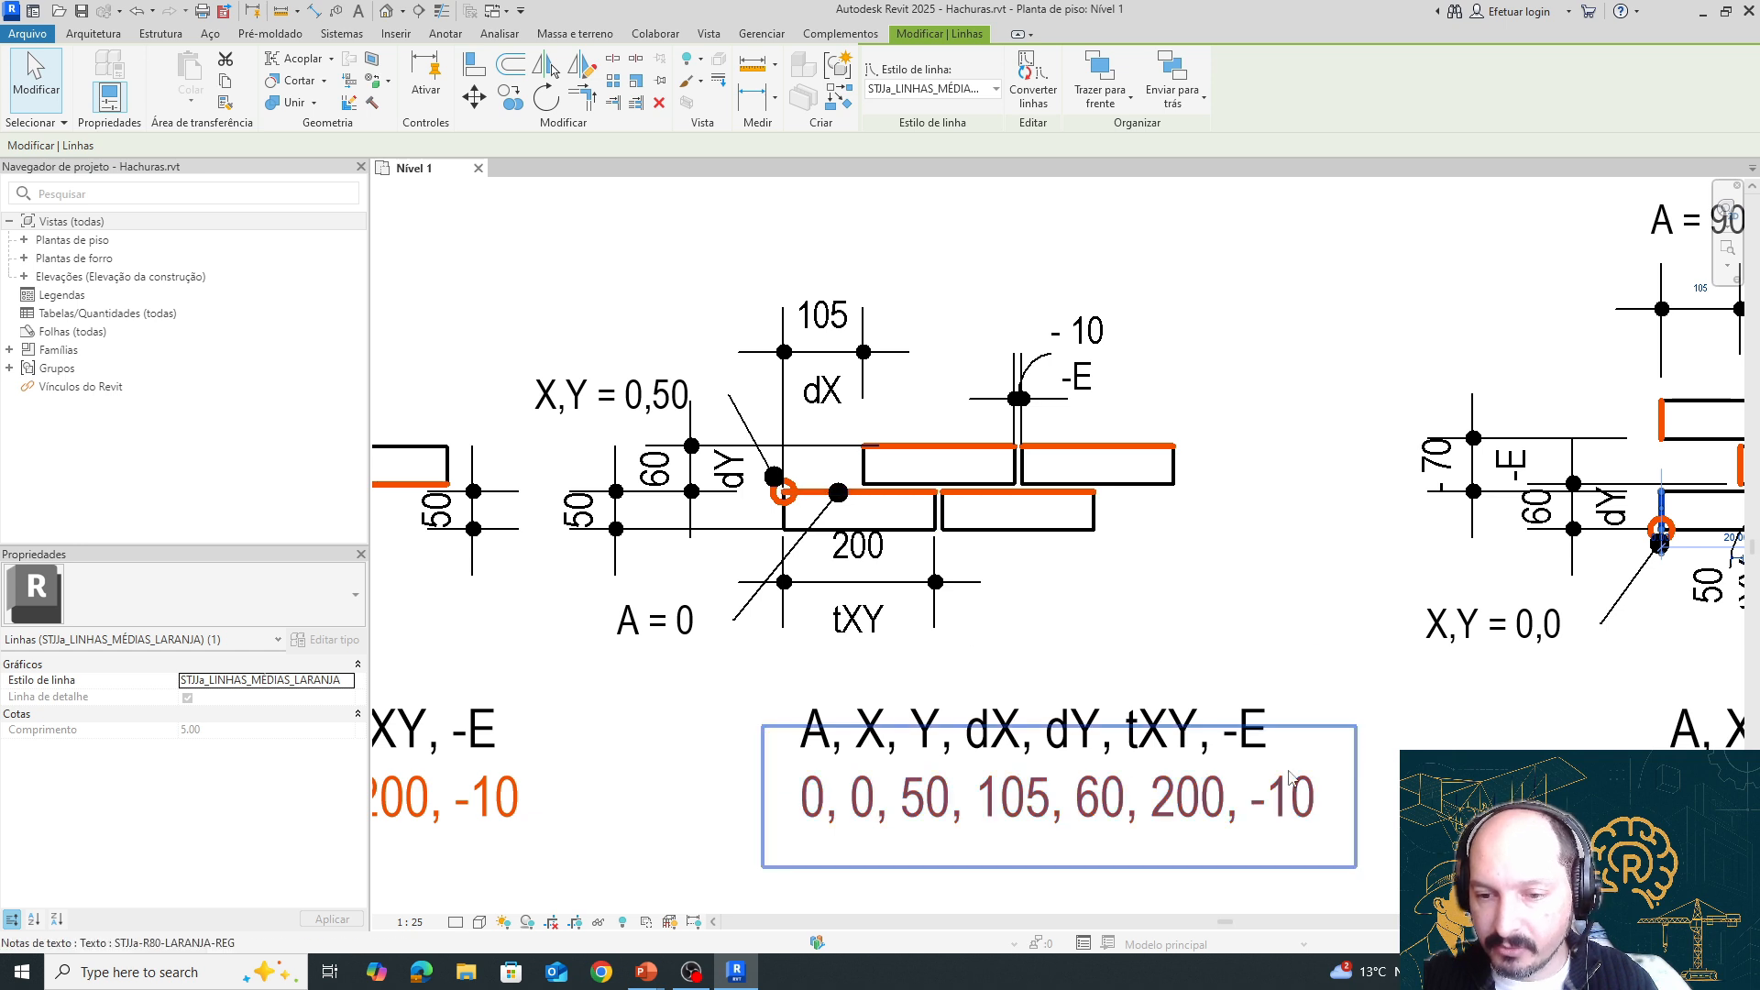
middle_click_drag(1403, 773, 924, 731)
mouse_move(1437, 578)
middle_mouse_down()
mouse_move(1229, 574)
mouse_move(1132, 641)
middle_mouse_up()
left_click(1286, 596)
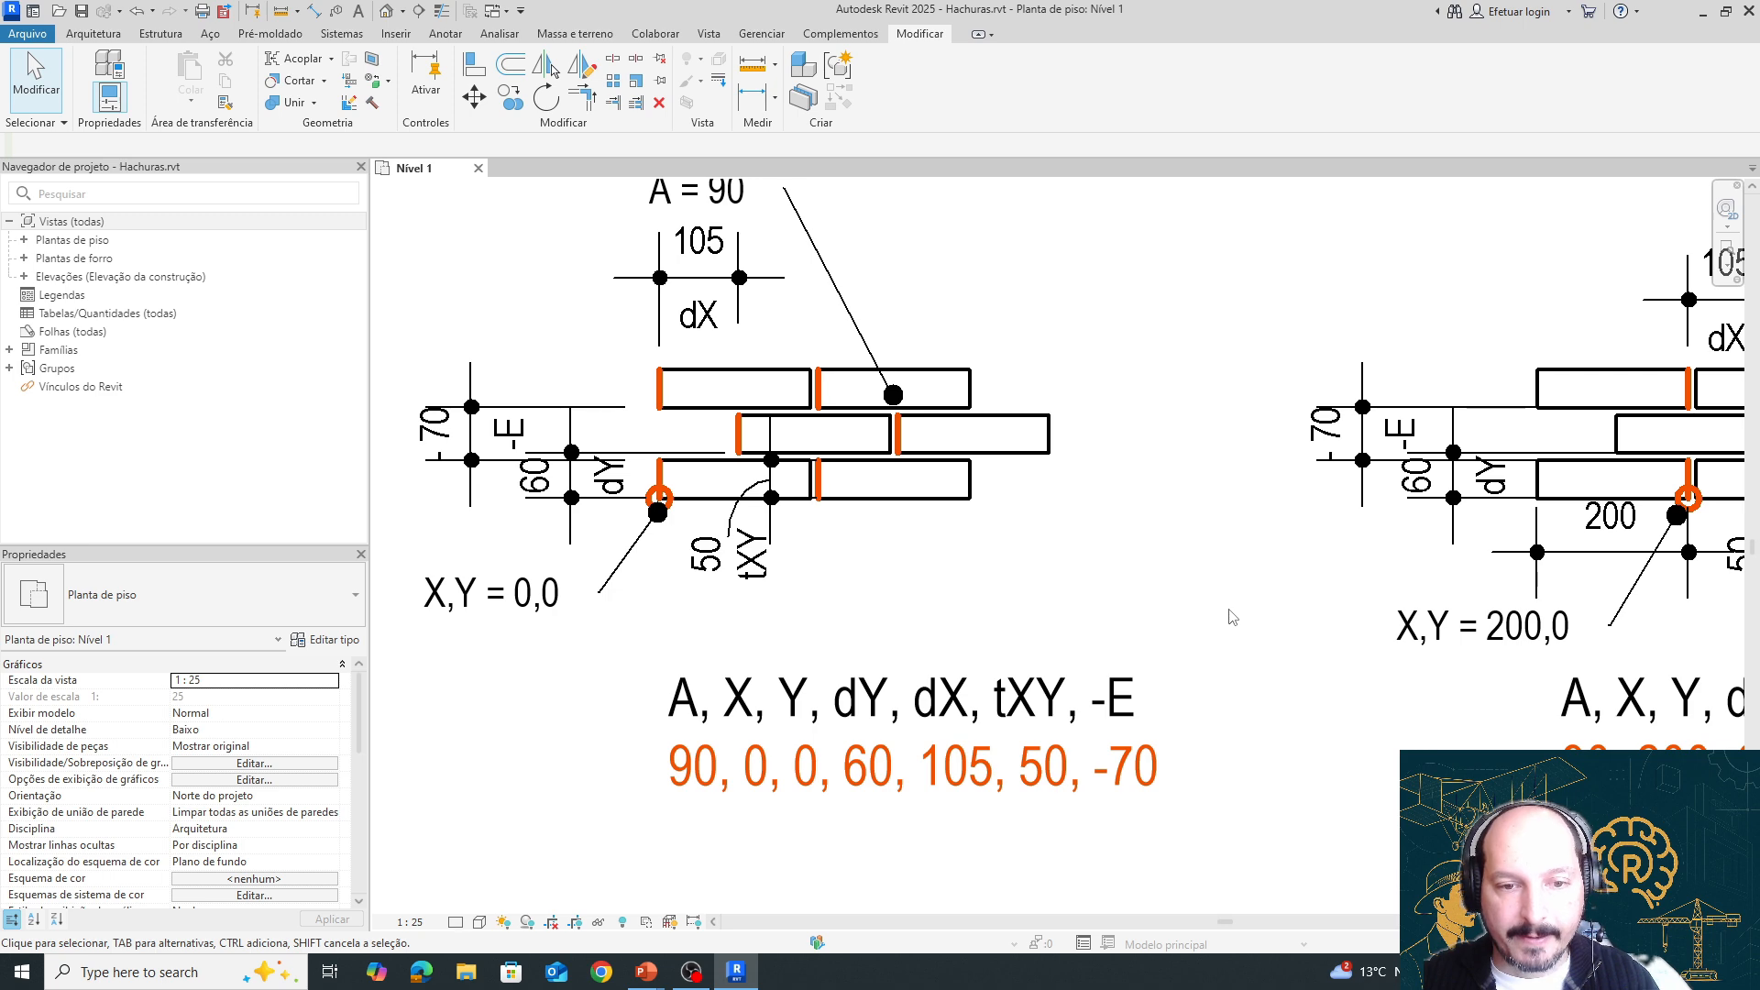
Highlight the origin values 200, 0 in the orange parameter note of the last brick diagram
middle_click_drag(1230, 610, 794, 632)
middle_click_drag(1433, 631, 1205, 627)
scroll(1204, 627, "up", 1)
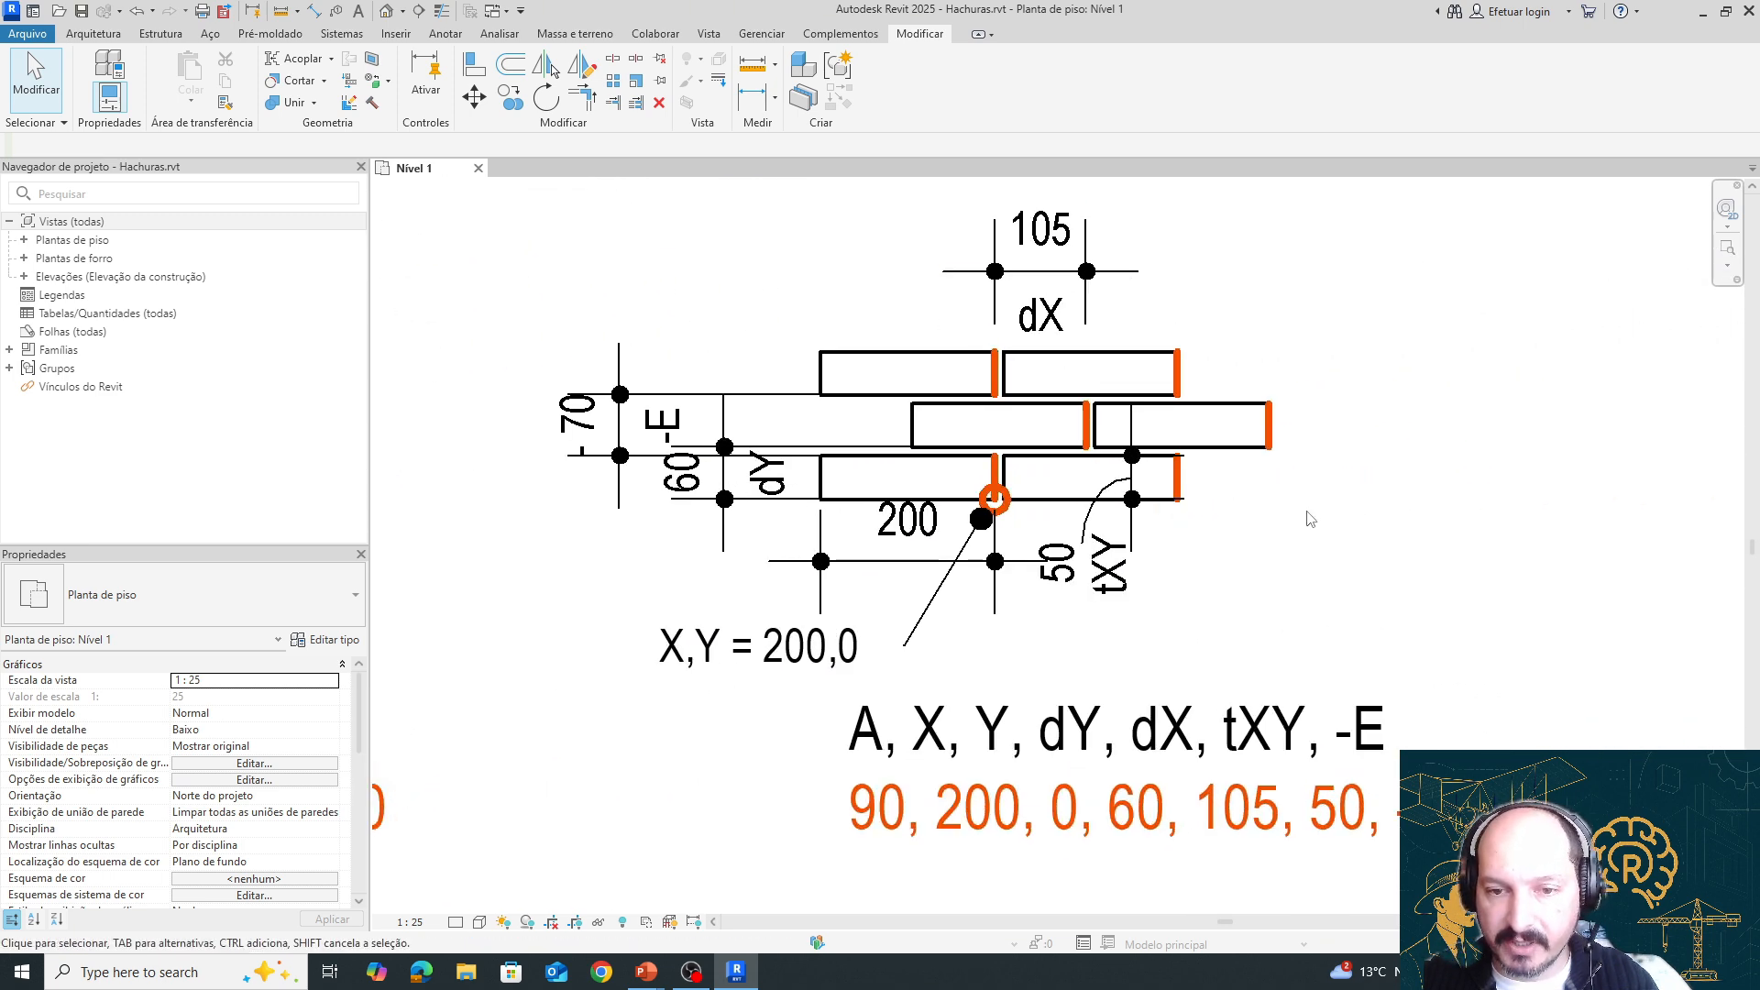
scroll(990, 759, "up", 2)
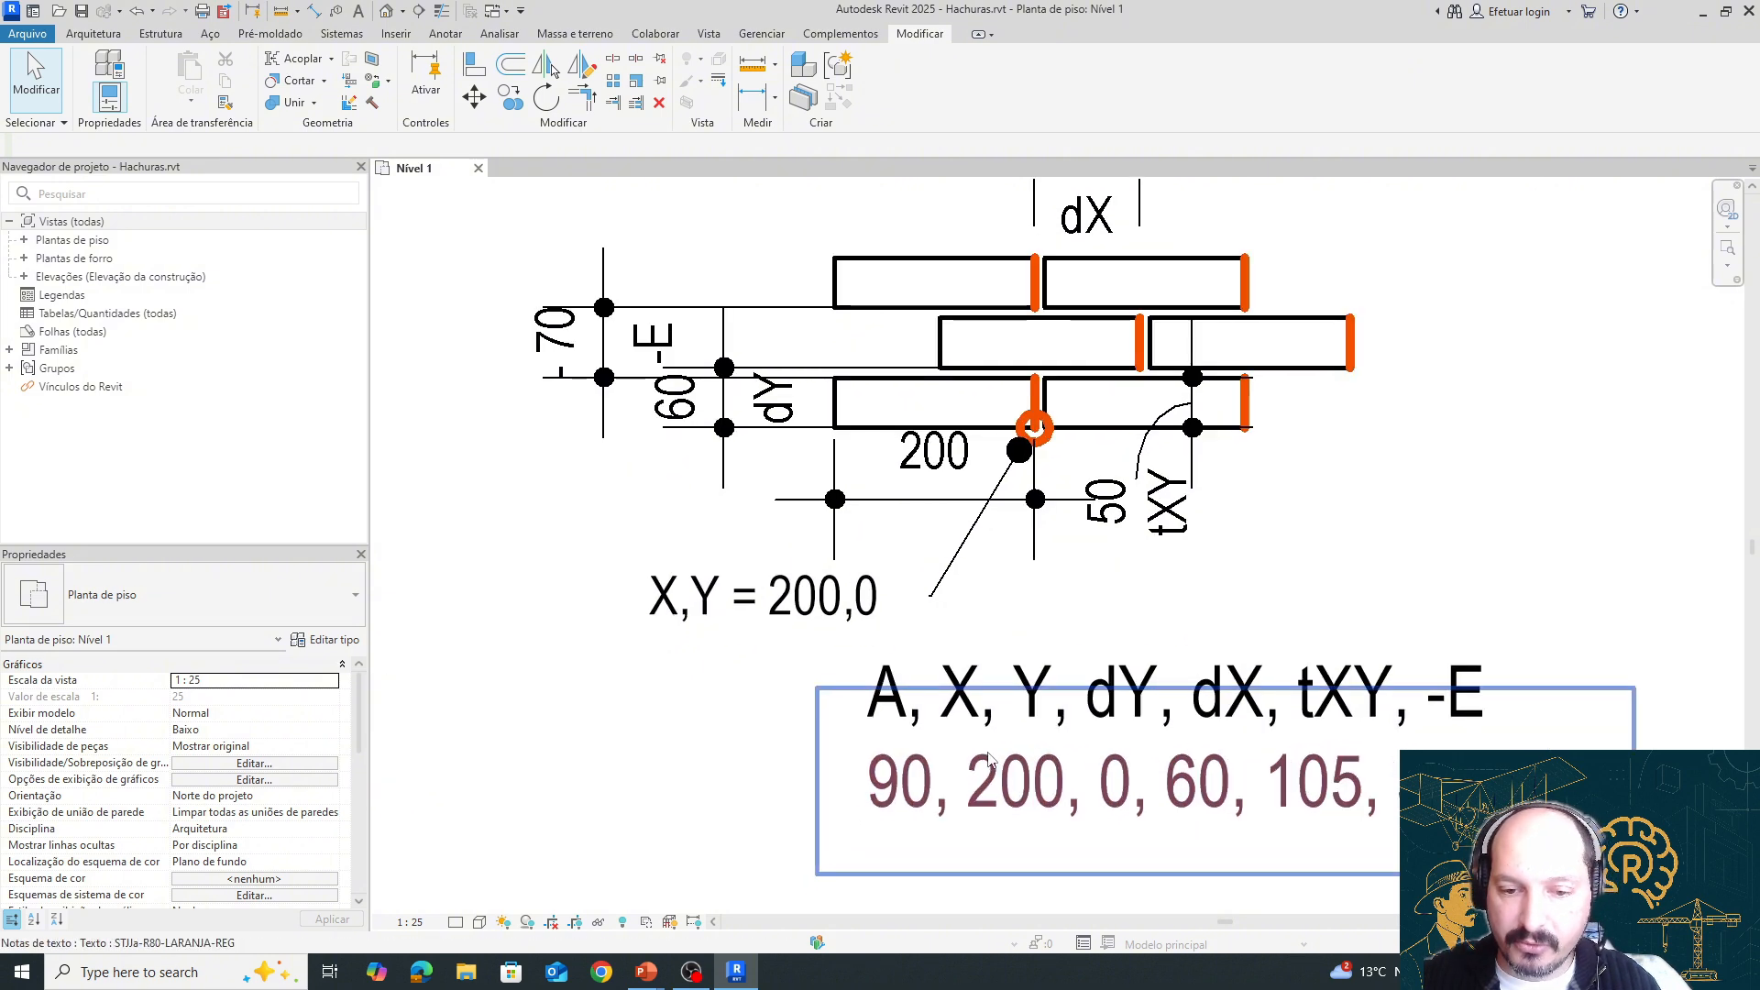
double_click(1063, 780)
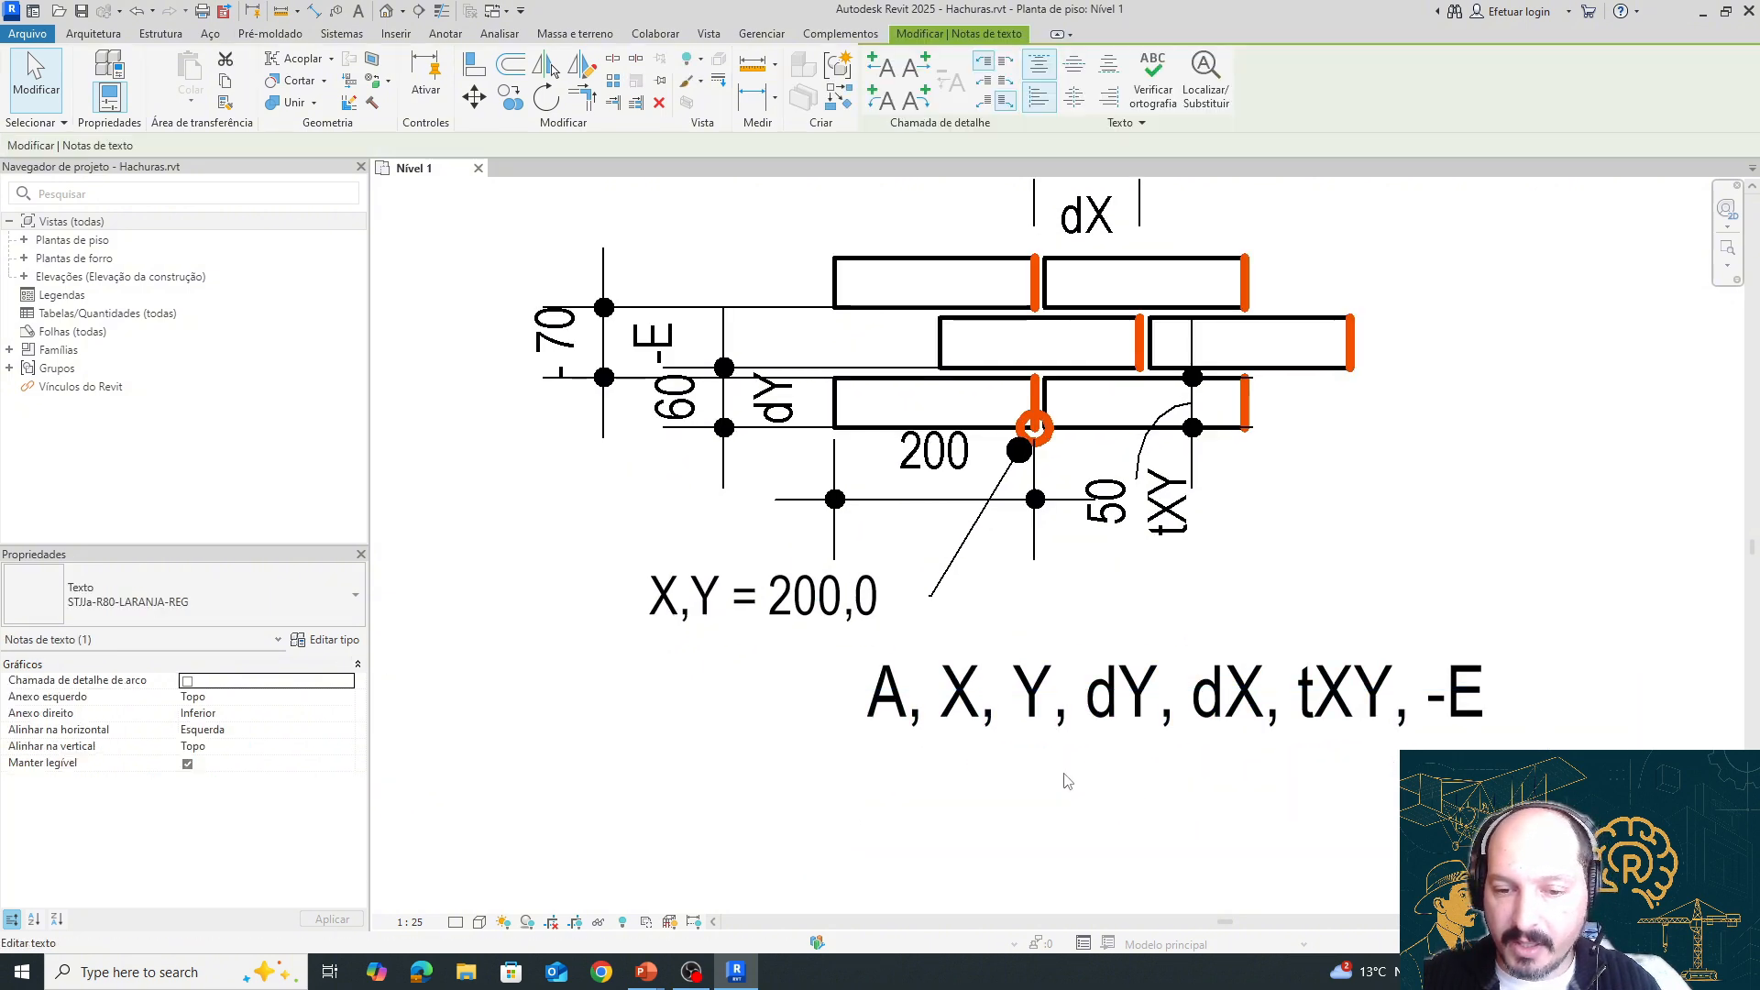
left_click_drag(1126, 779, 968, 779)
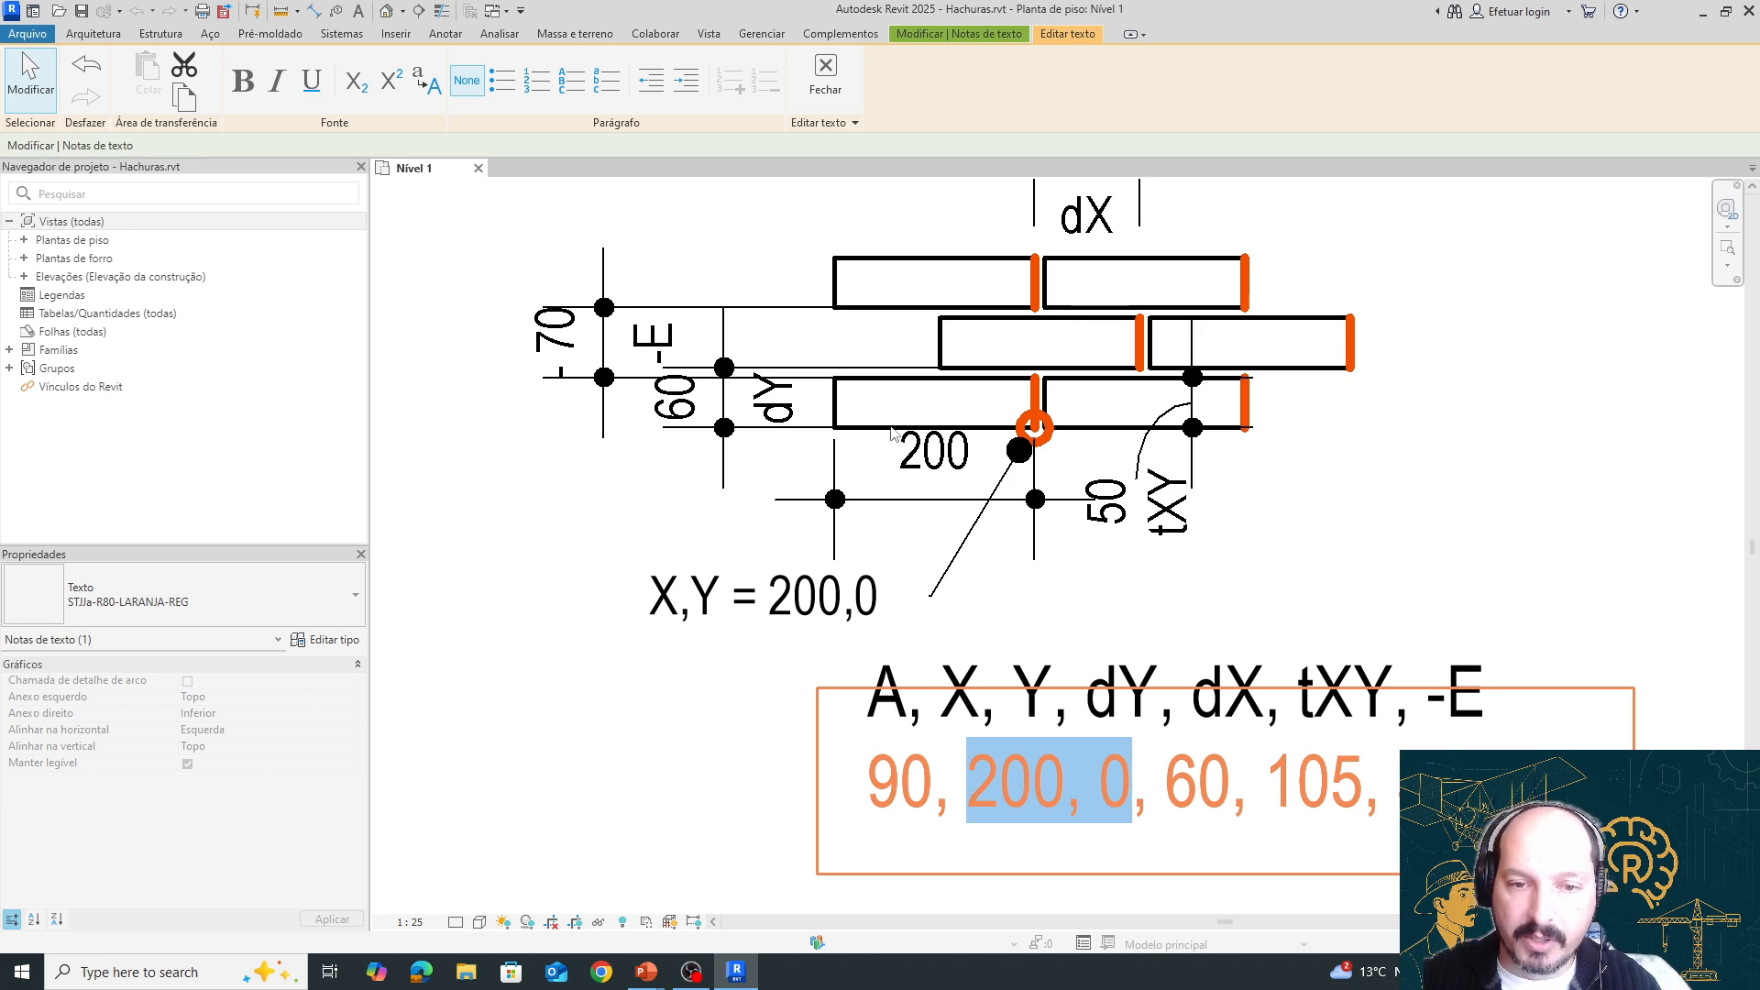
Copy the orange origin circle to the lower-left corner of the bottom row's first brick
left_click(1037, 440)
left_click(1035, 431)
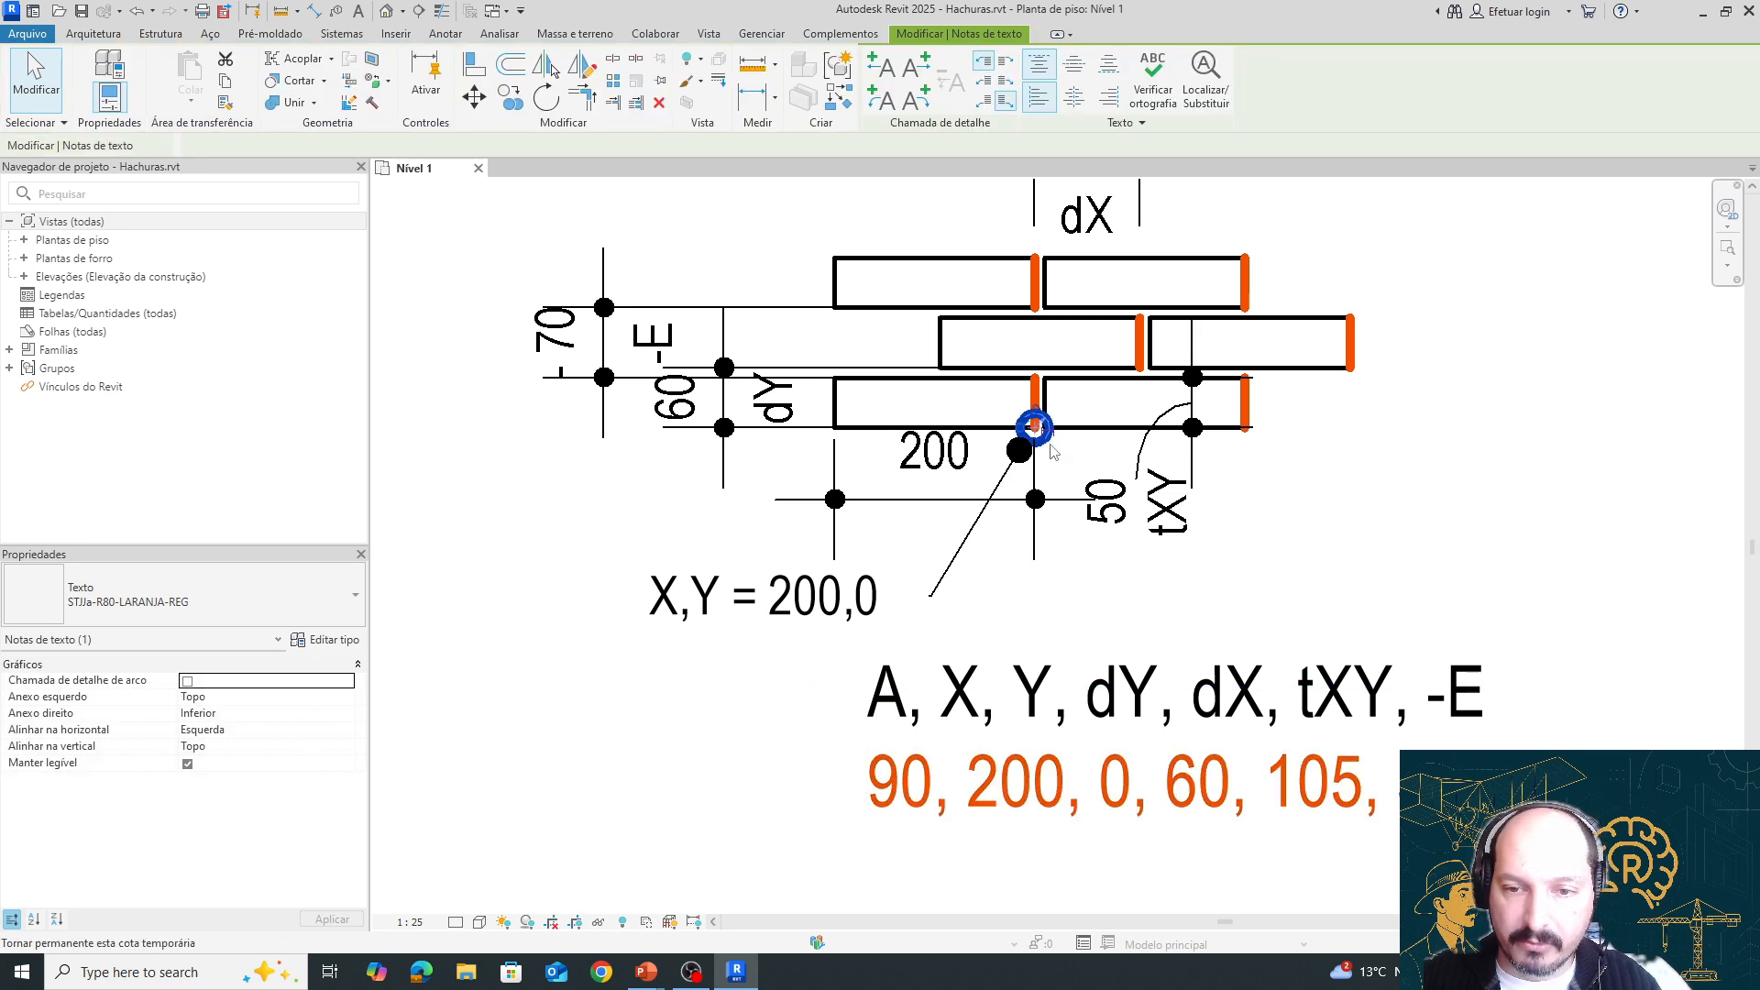
key("c")
key("o")
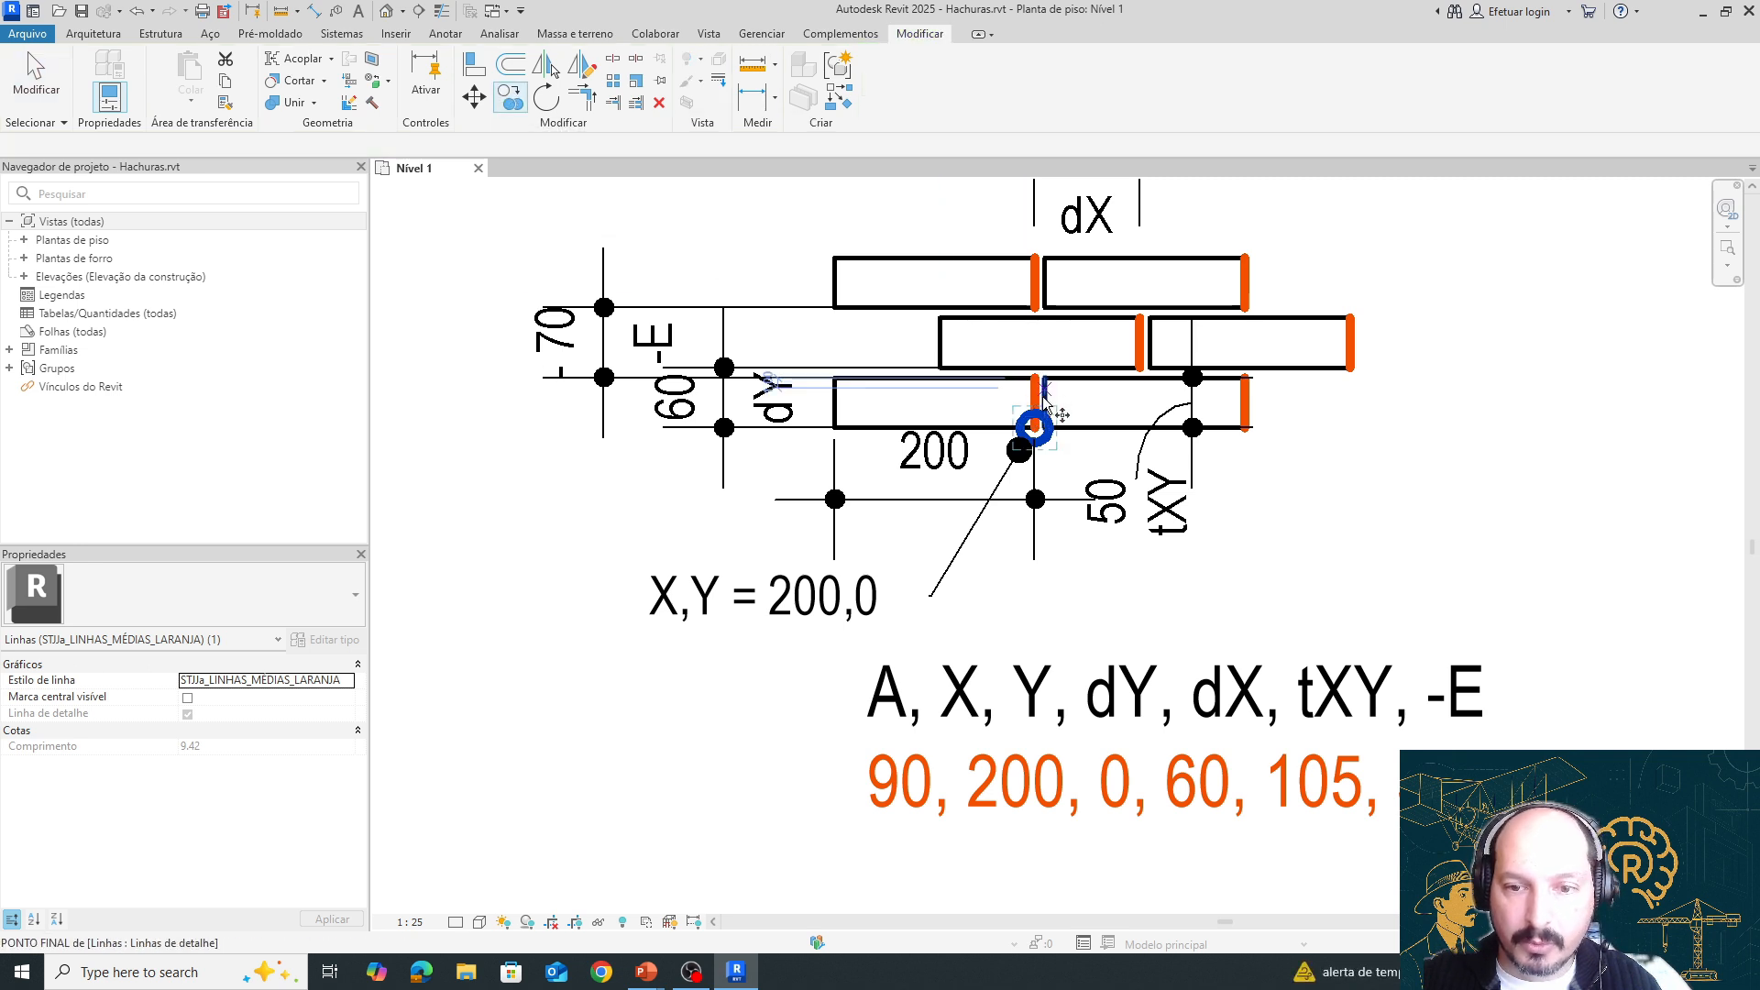
left_click(1035, 428)
left_click(835, 427)
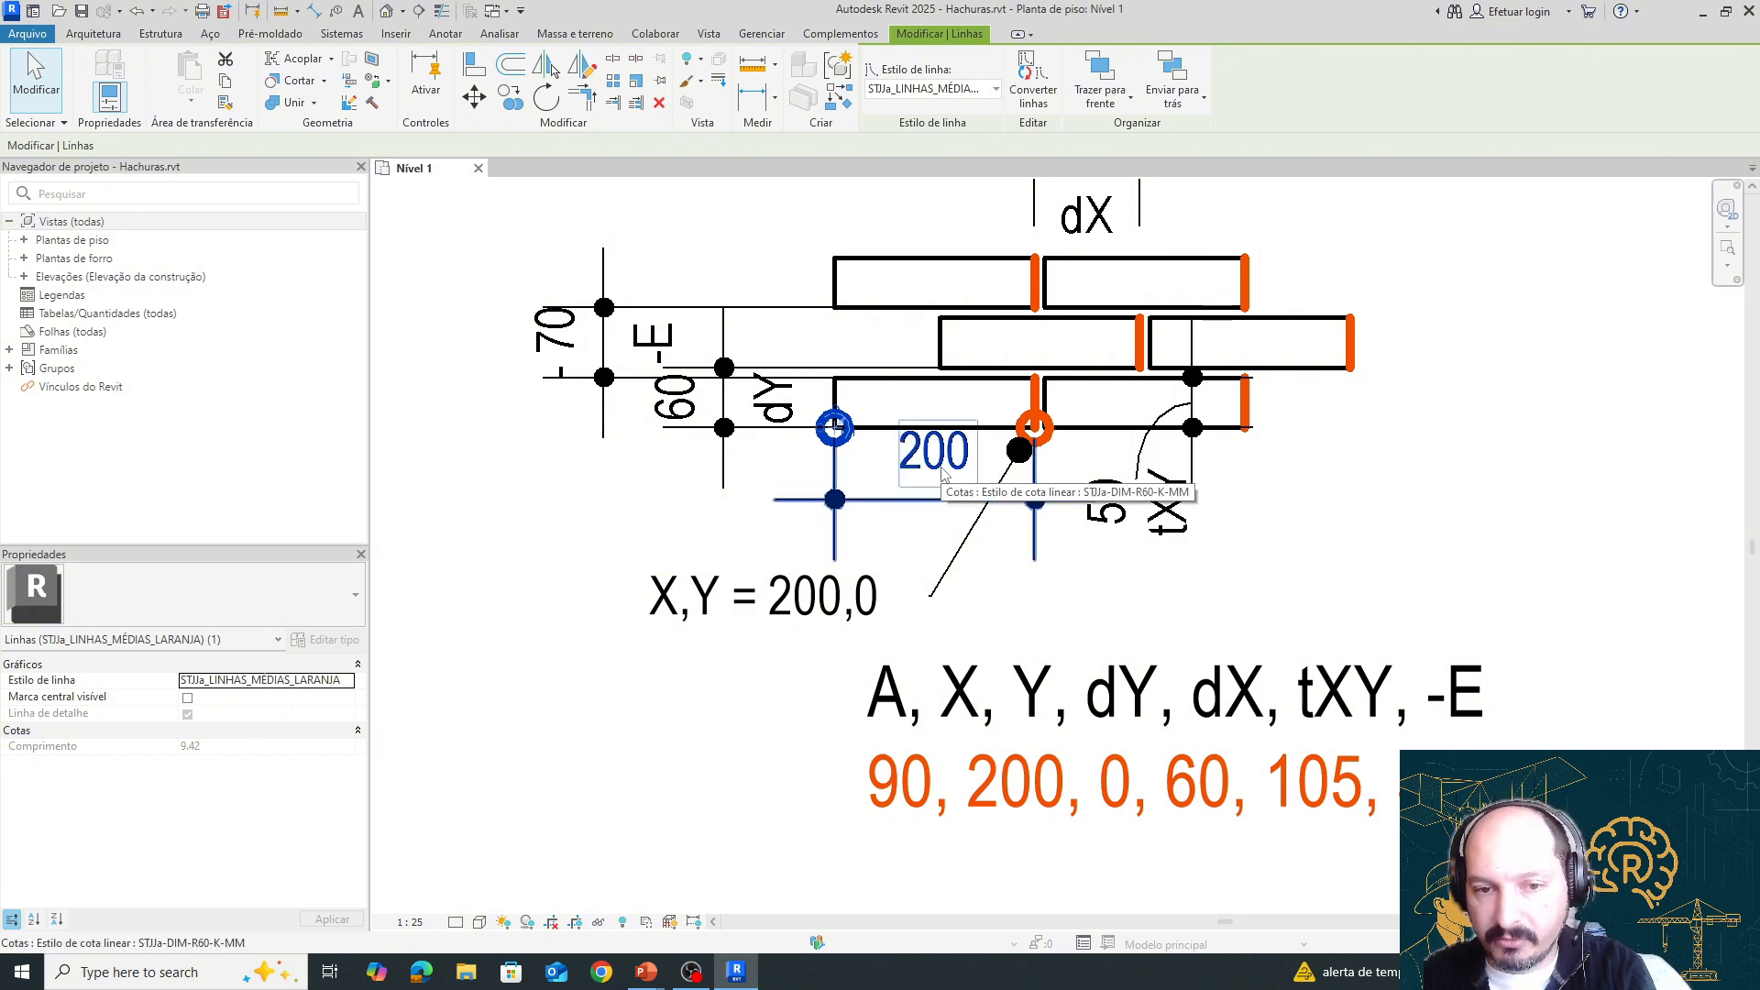
key("Escape")
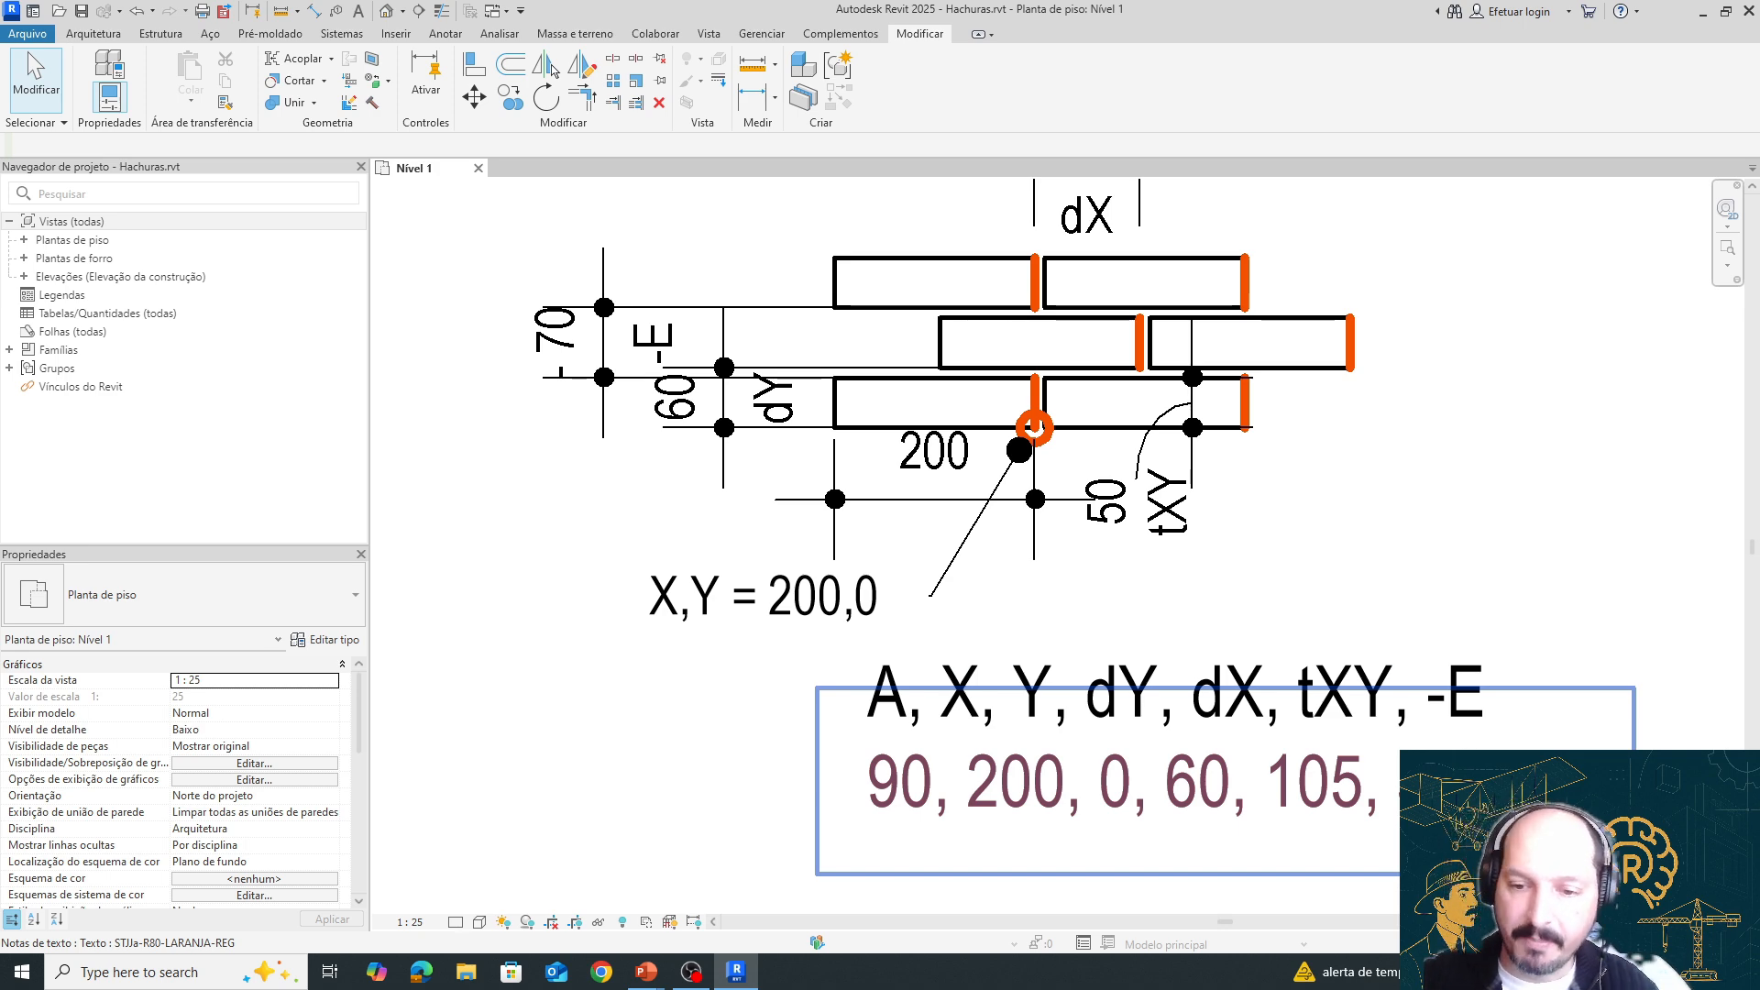
Bring all four brick diagrams into view, launch Notepad, and place its window clear of the two horizontal-line diagrams
scroll(1500, 602, "down", 5)
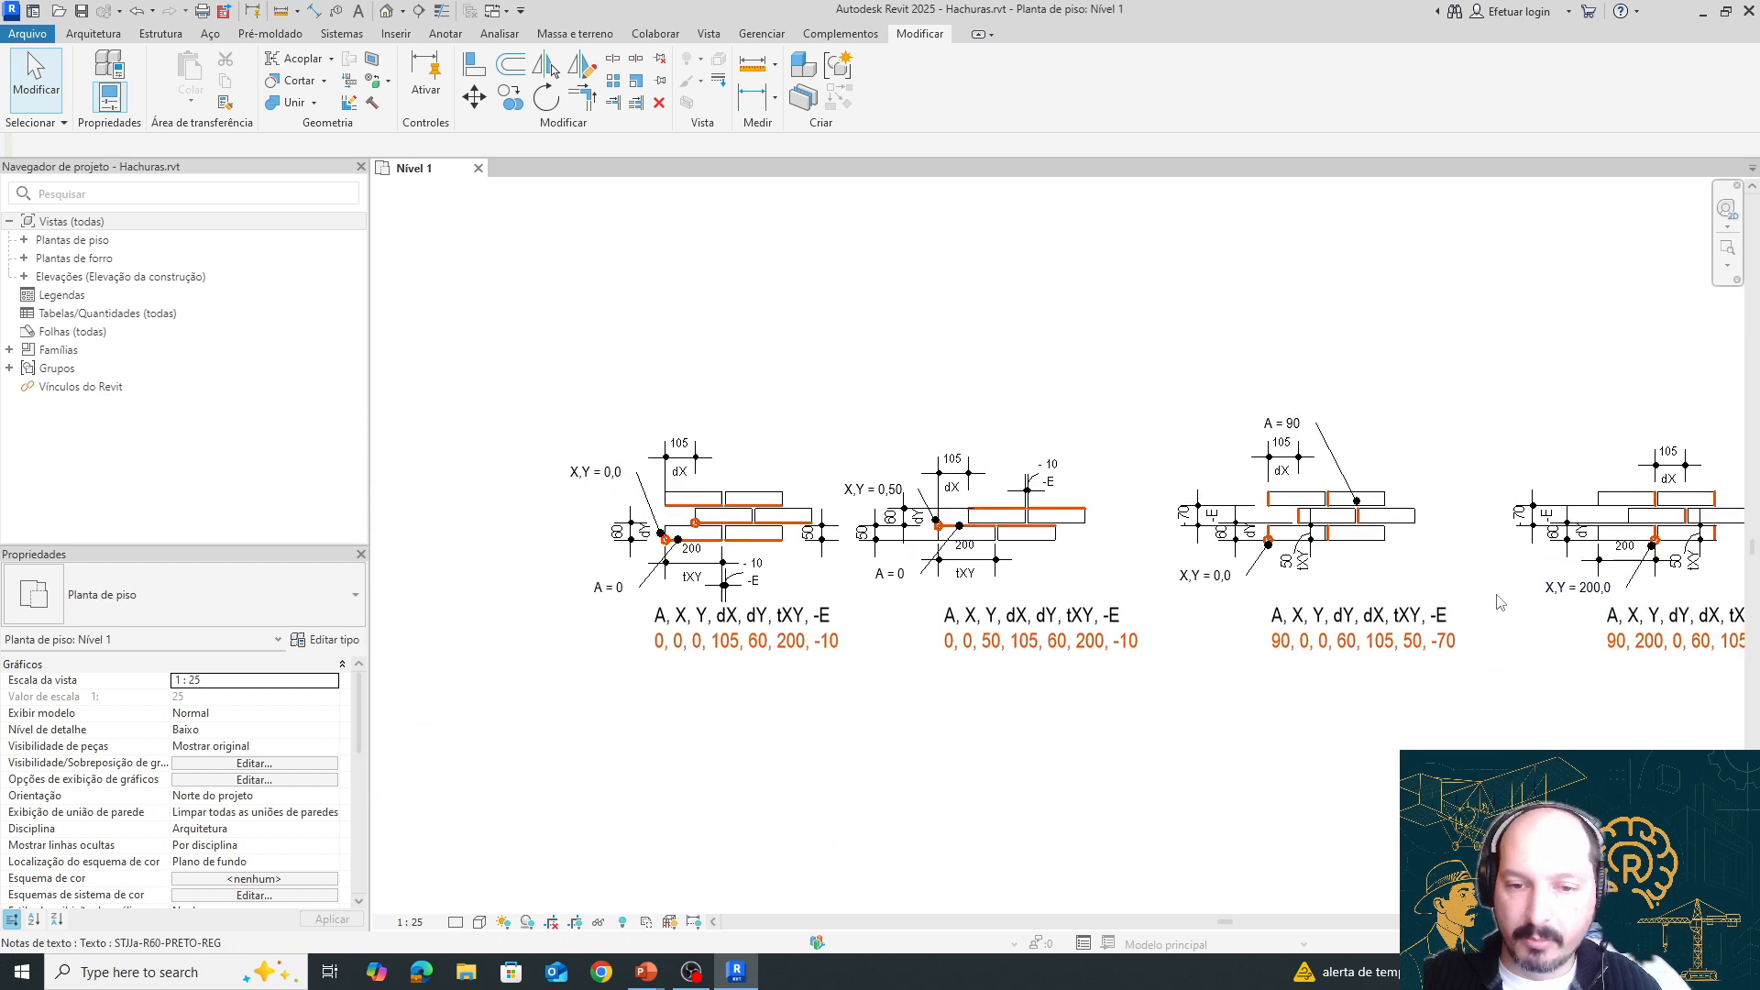
middle_click_drag(1500, 602, 1362, 602)
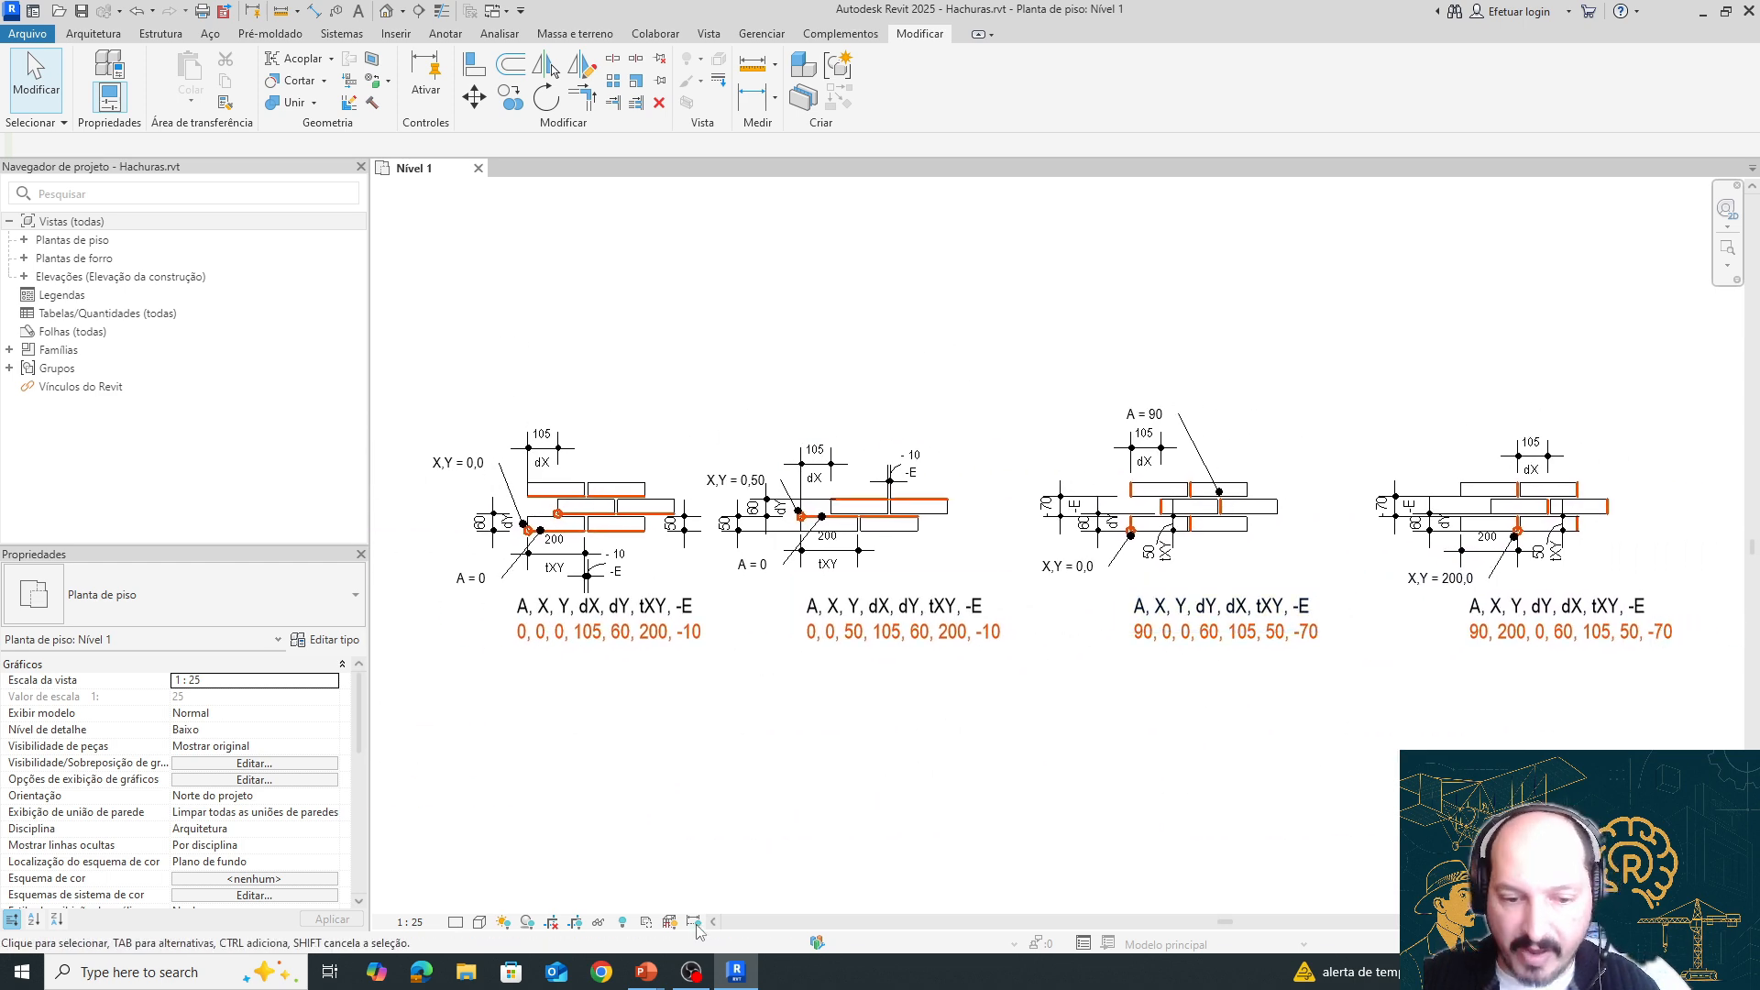
left_click(81, 974)
type("note")
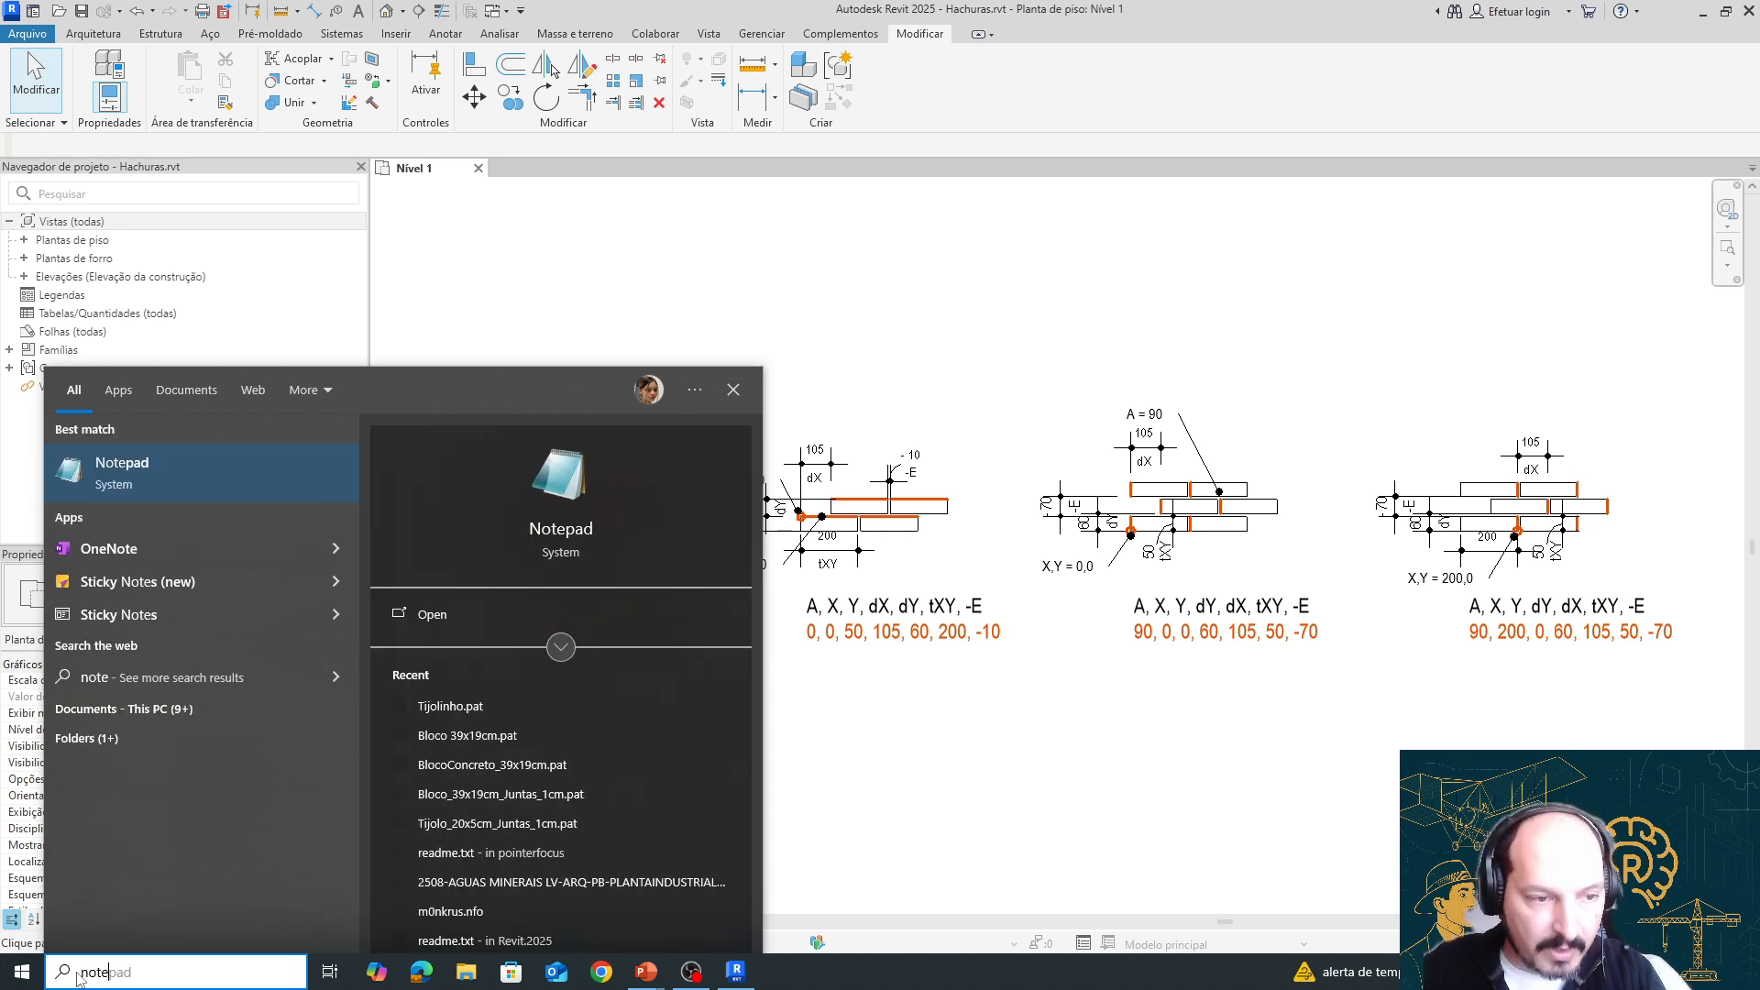
key("Return")
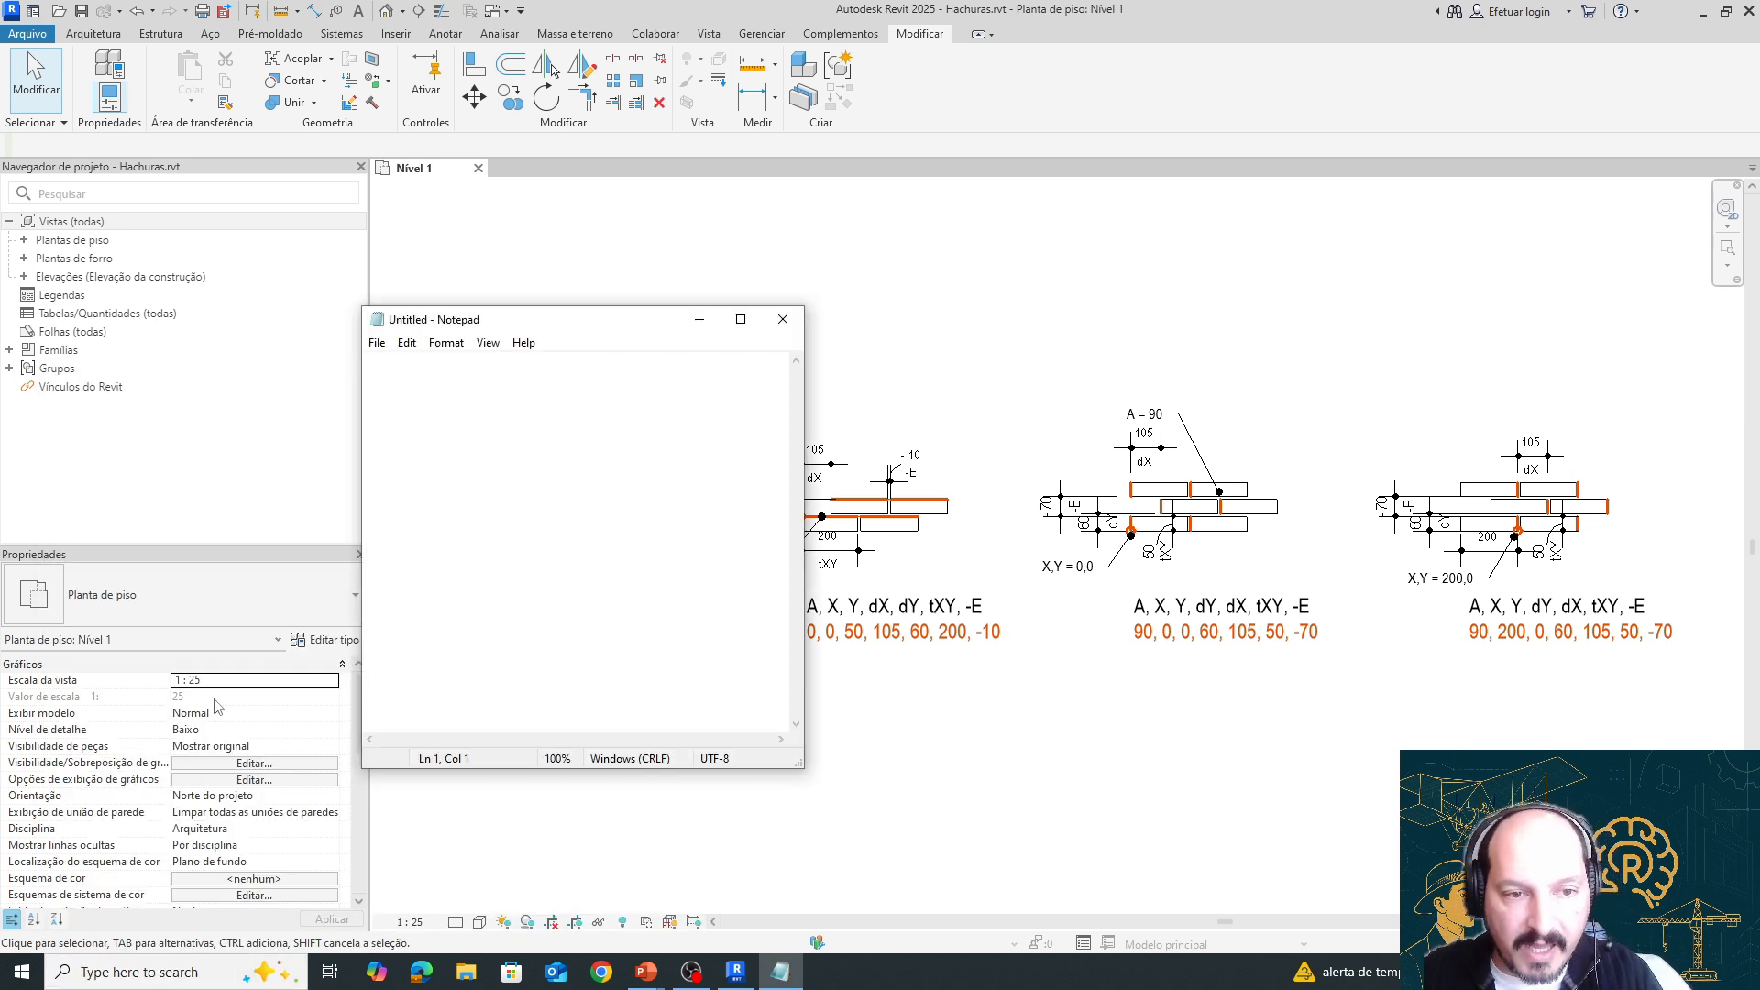
left_click_drag(590, 330, 1452, 327)
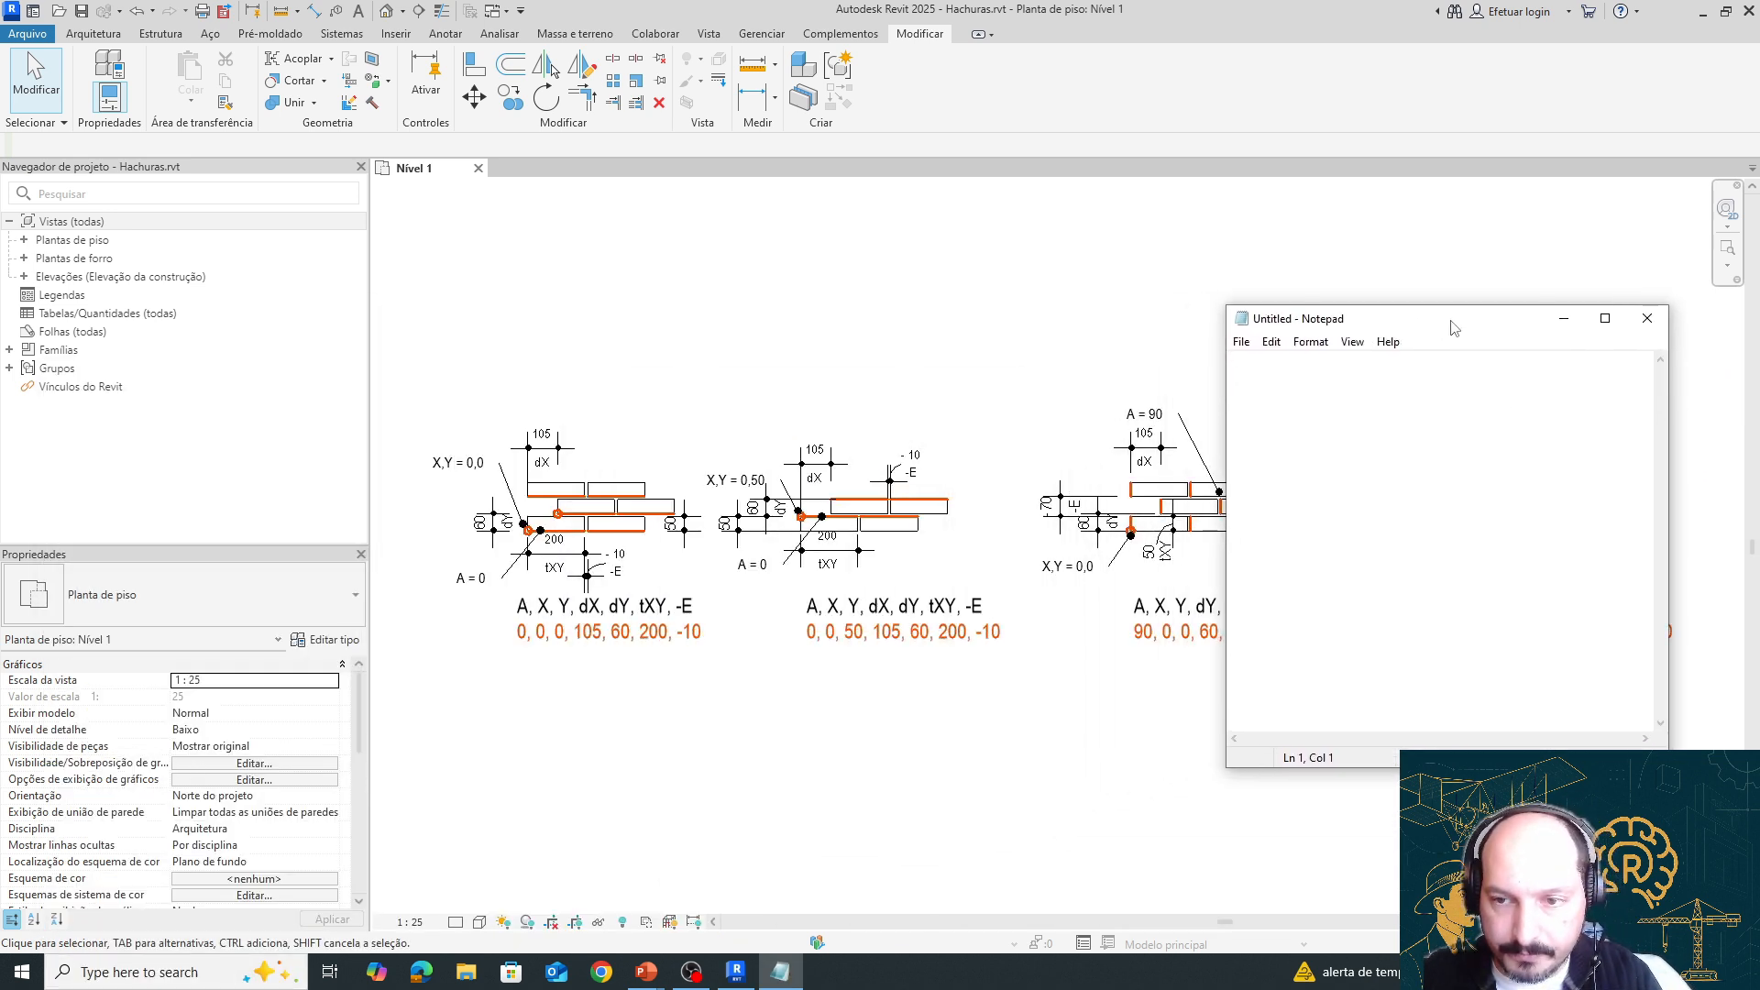
Open the hatch pattern file Tijolinho.pat from the PadroesHachura folder inside TNA_PadronizaçãoRevit
left_click(1241, 341)
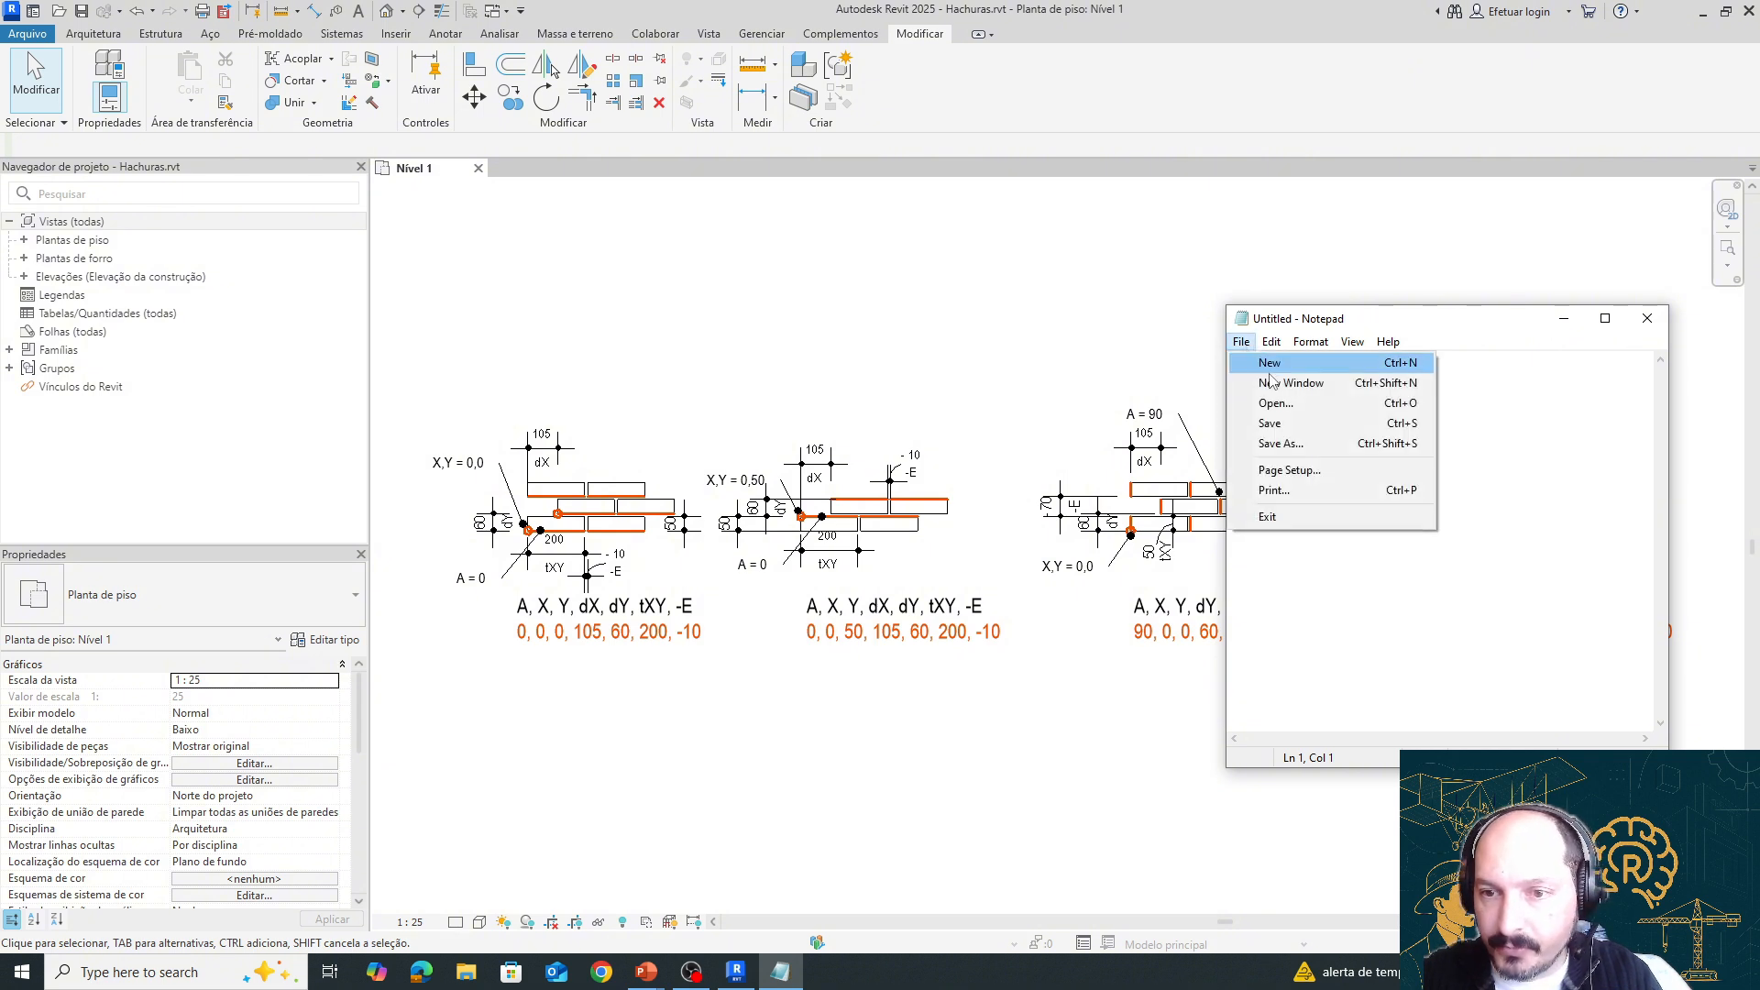
left_click(1273, 404)
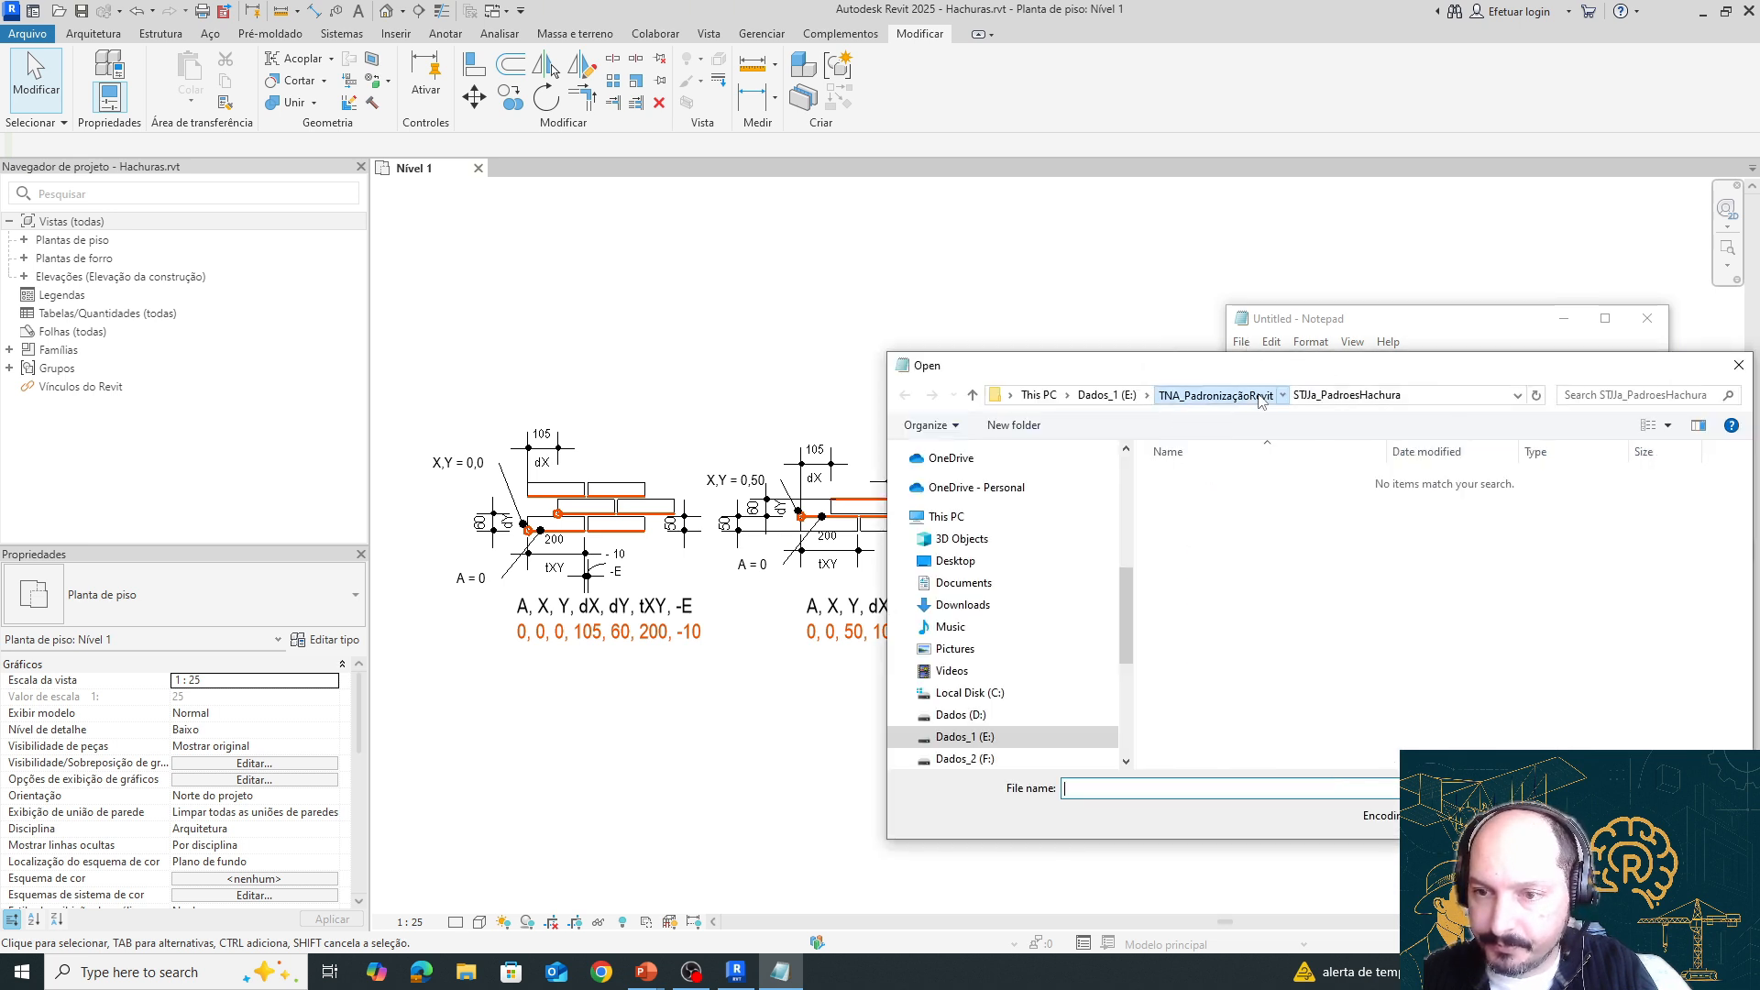
left_click(1265, 396)
double_click(1233, 478)
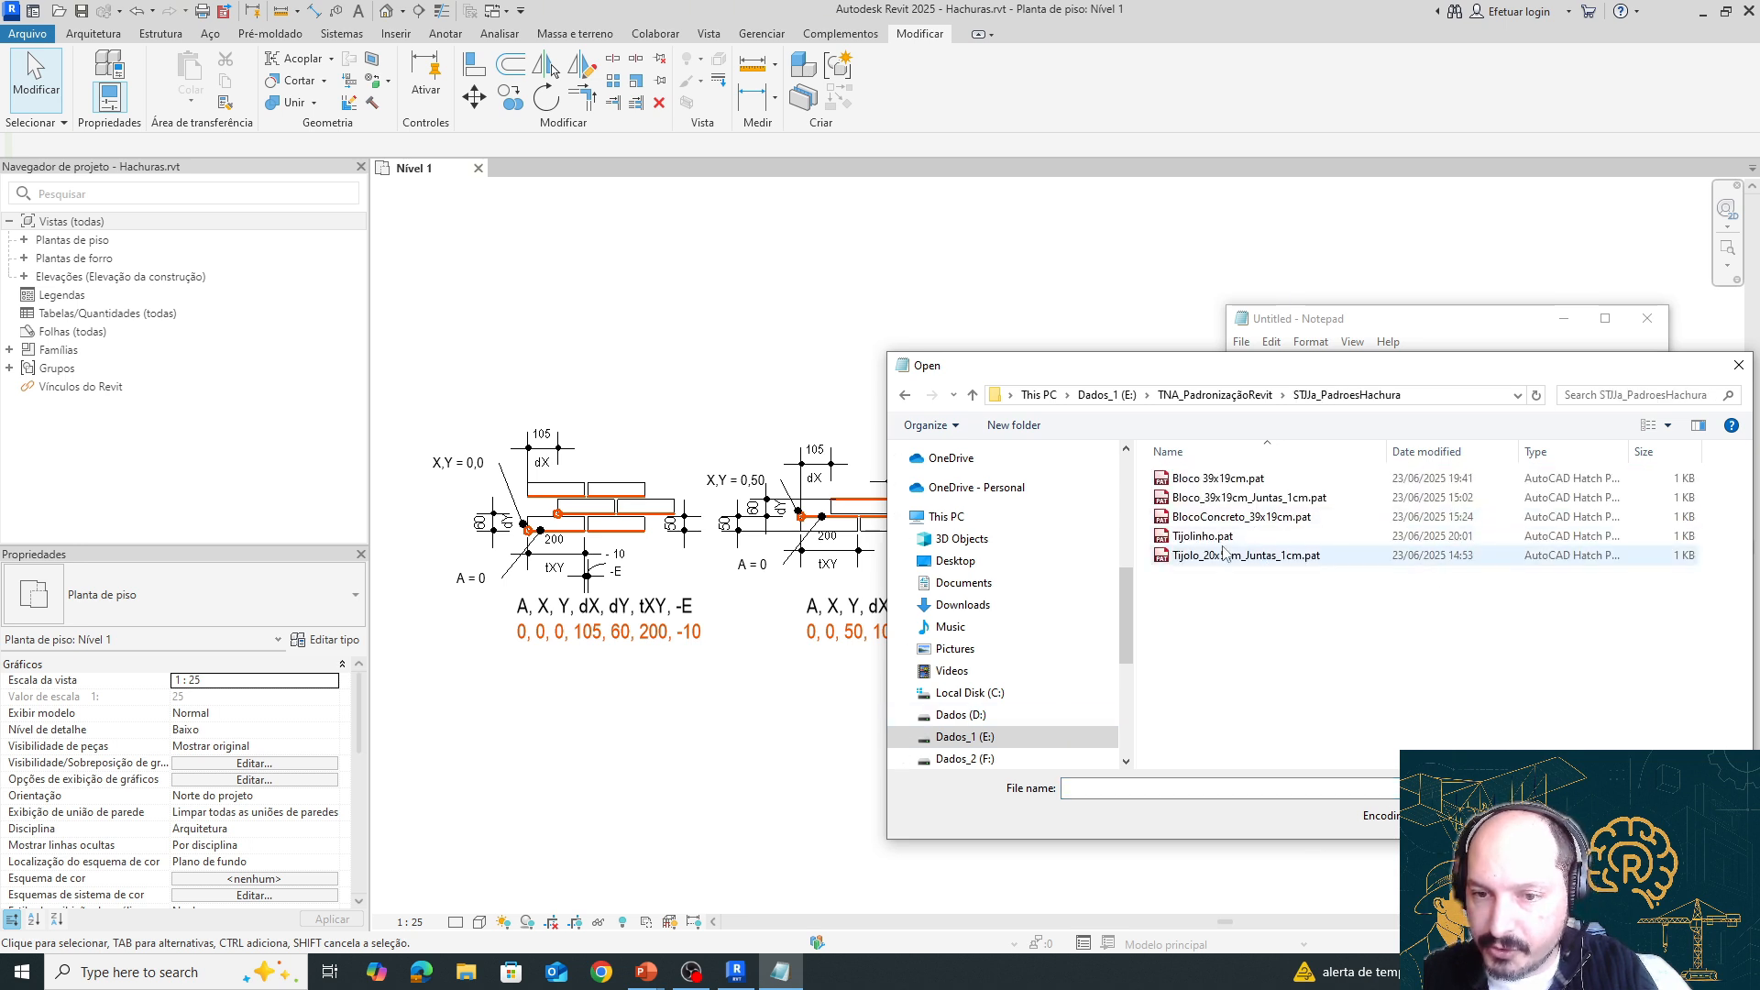
double_click(1224, 537)
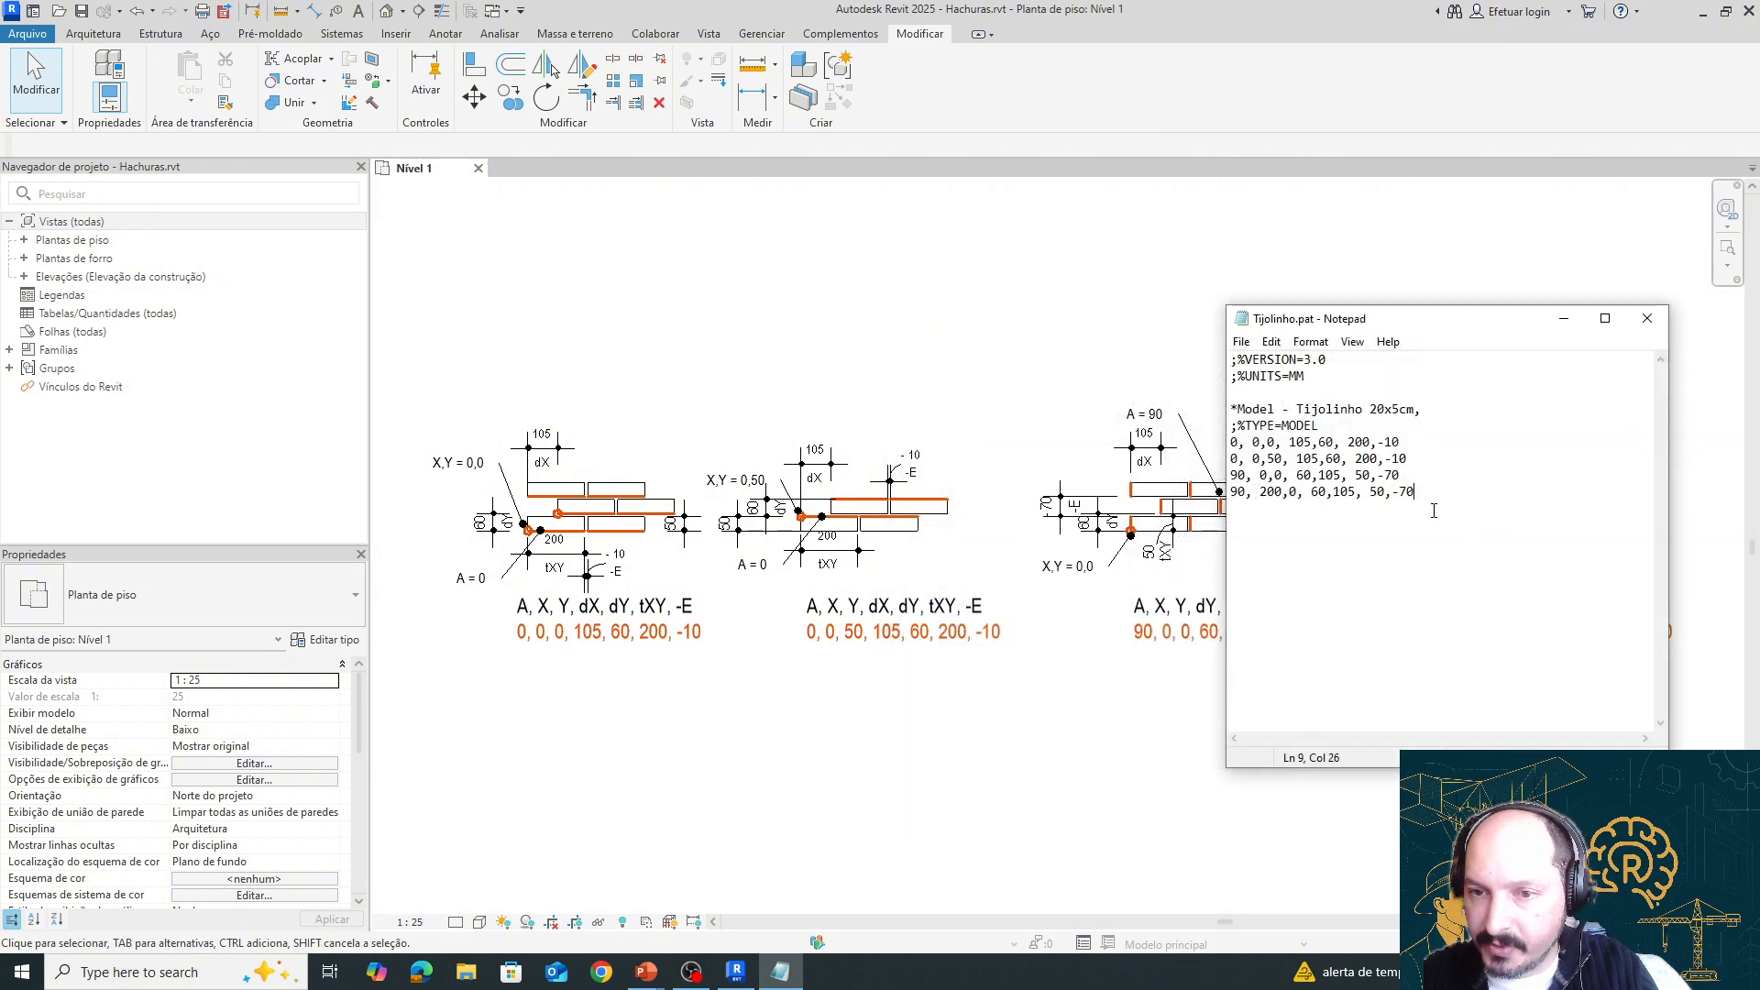
Highlight the pattern's type line and its four numeric rows, and enlarge the Notepad window across the drawing area
left_click_drag(1435, 511, 1229, 407)
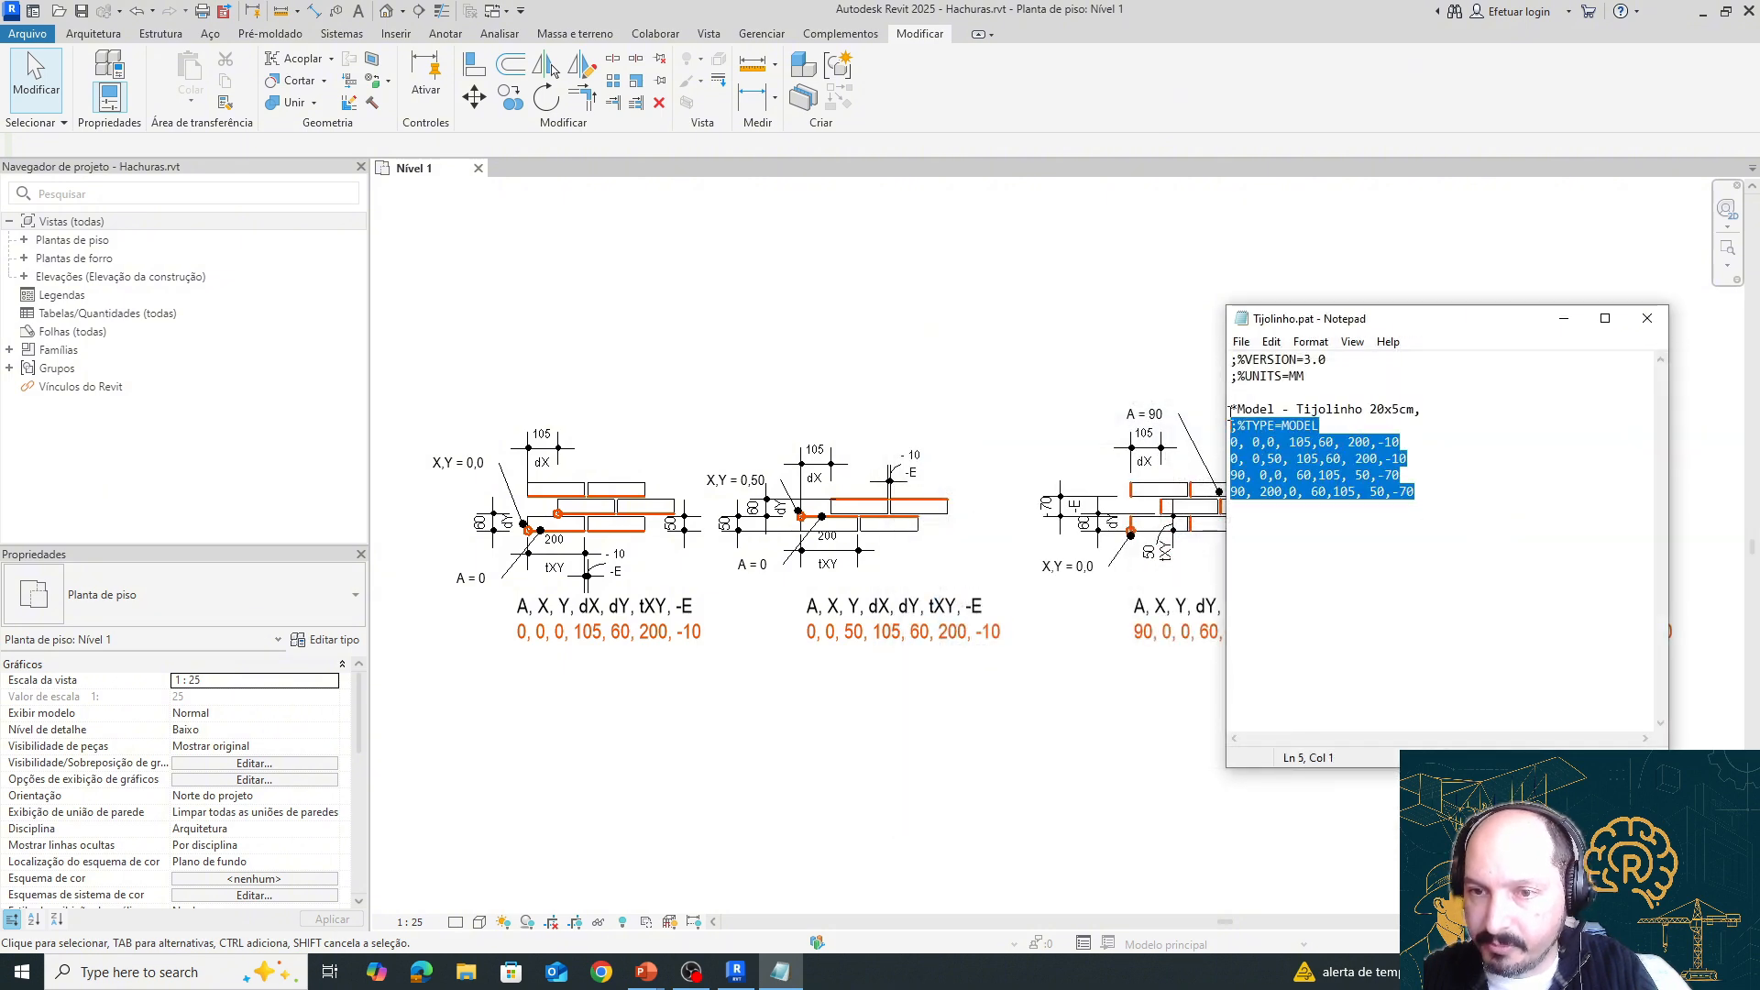
left_click(1379, 420)
left_click_drag(1422, 329, 993, 330)
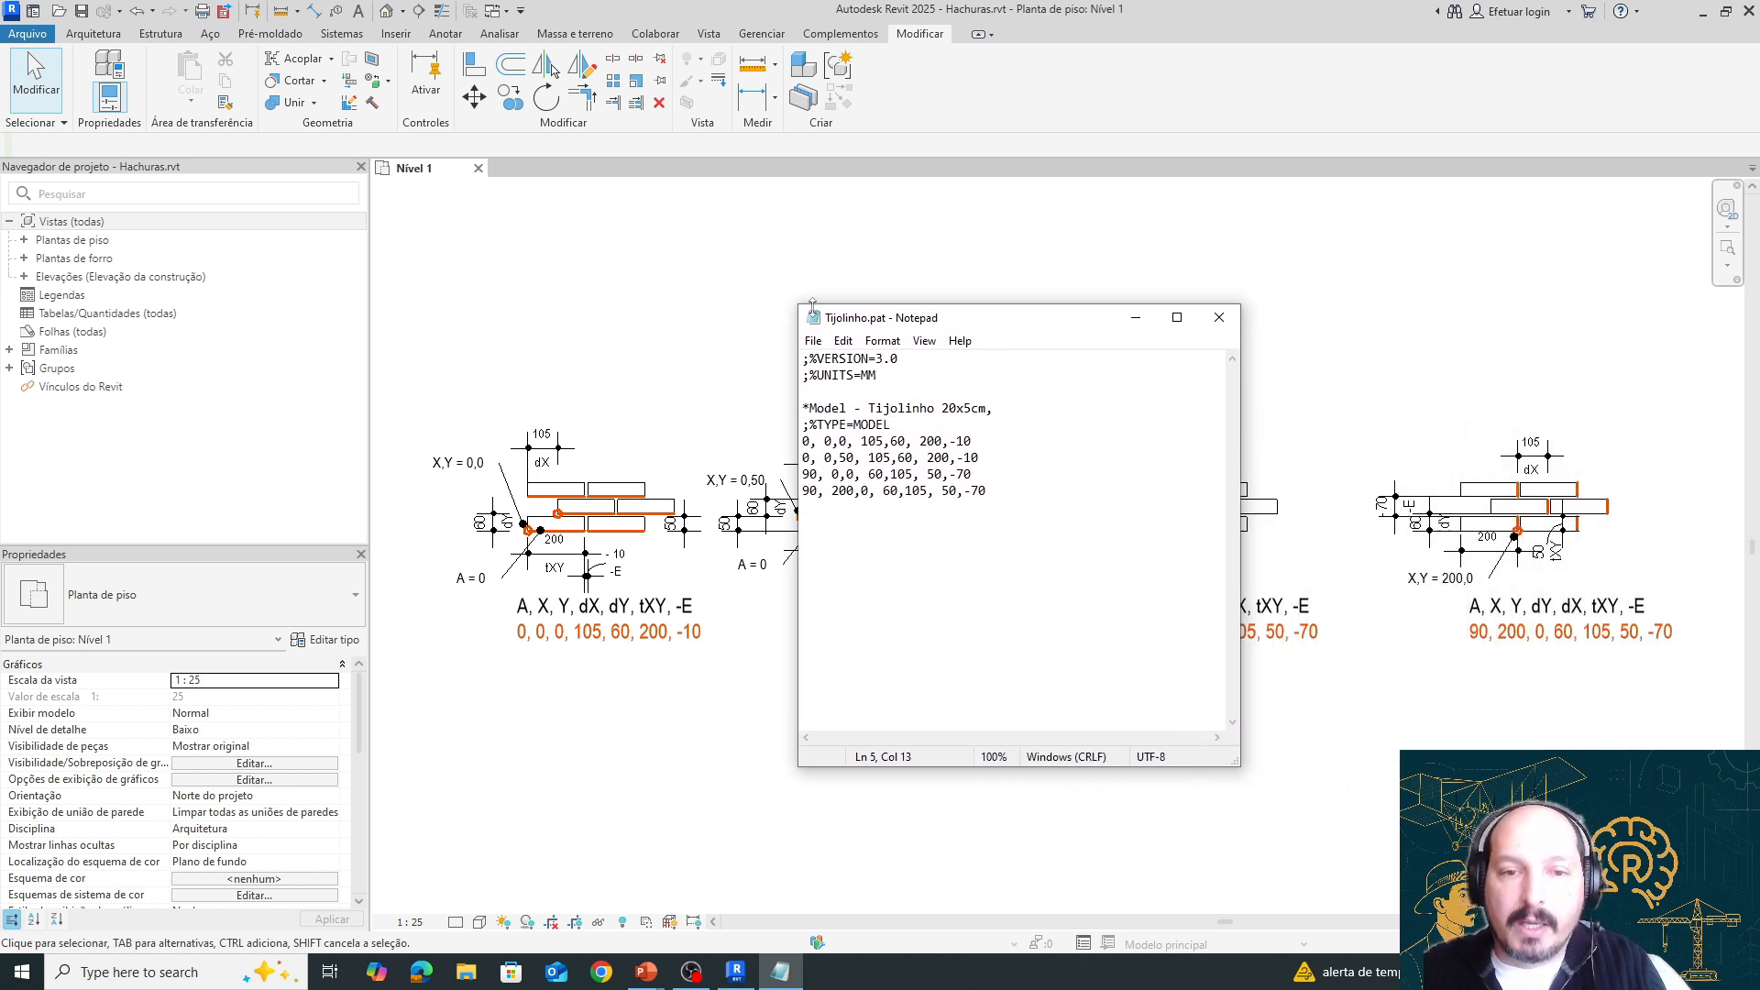
left_click_drag(799, 305, 406, 246)
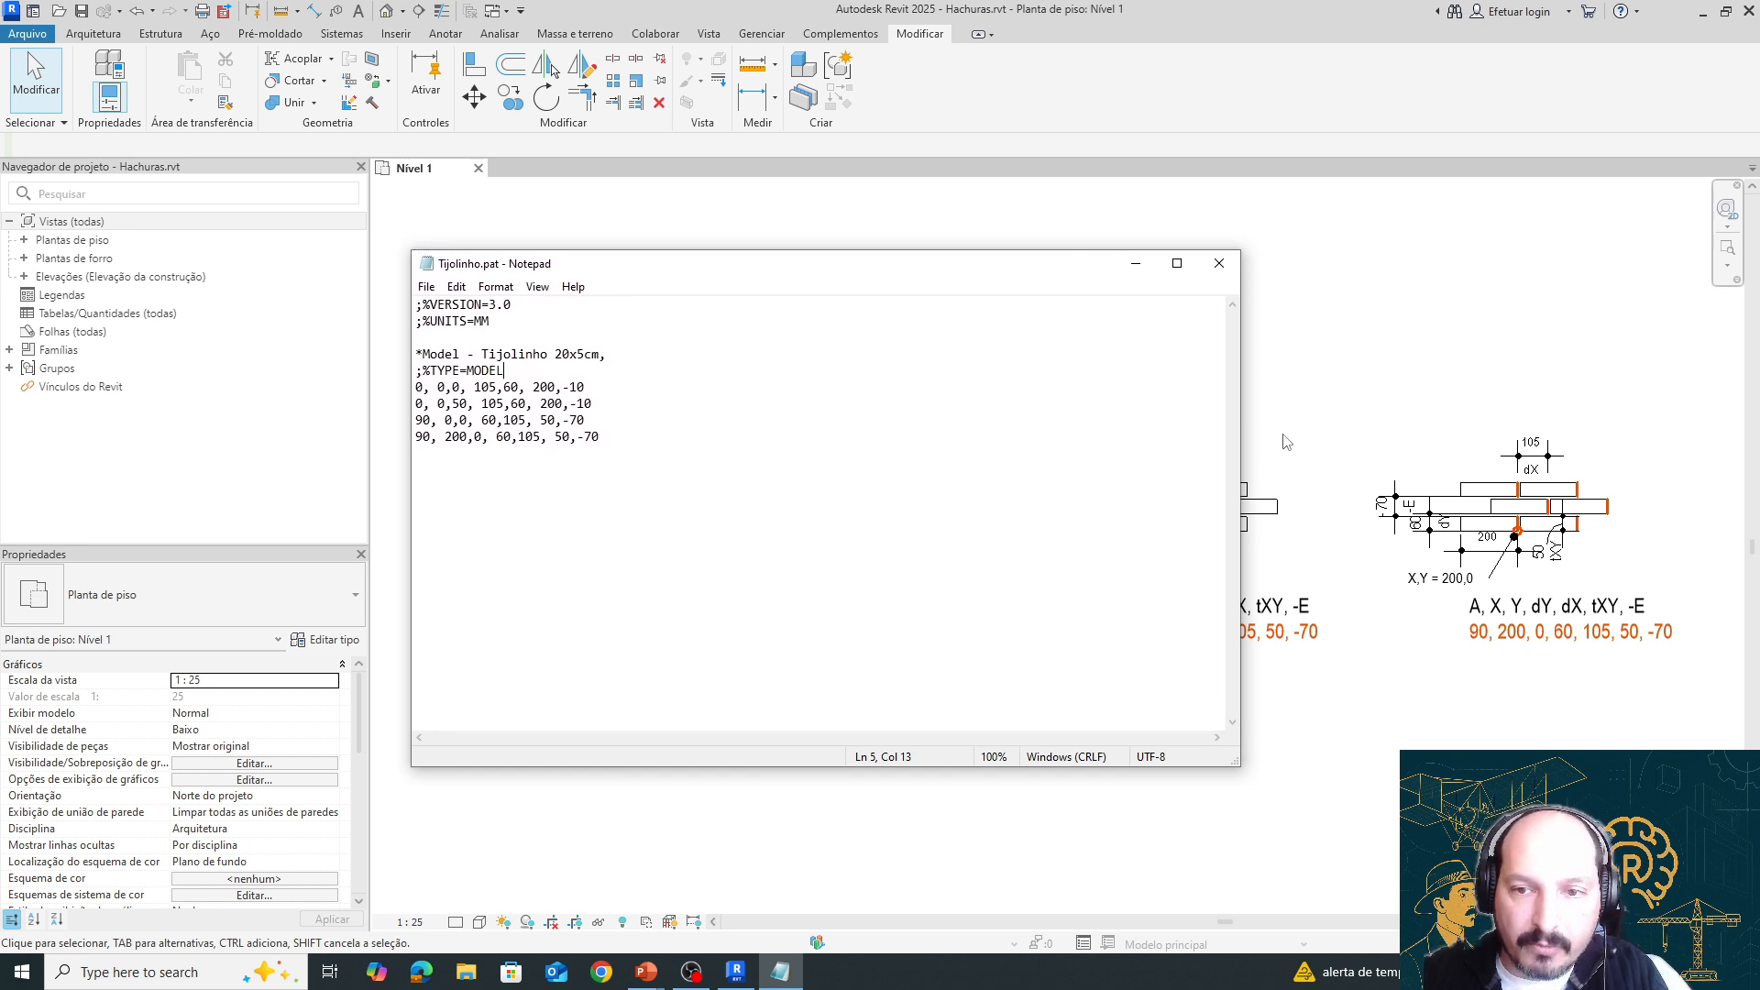
left_click_drag(1240, 455, 1689, 457)
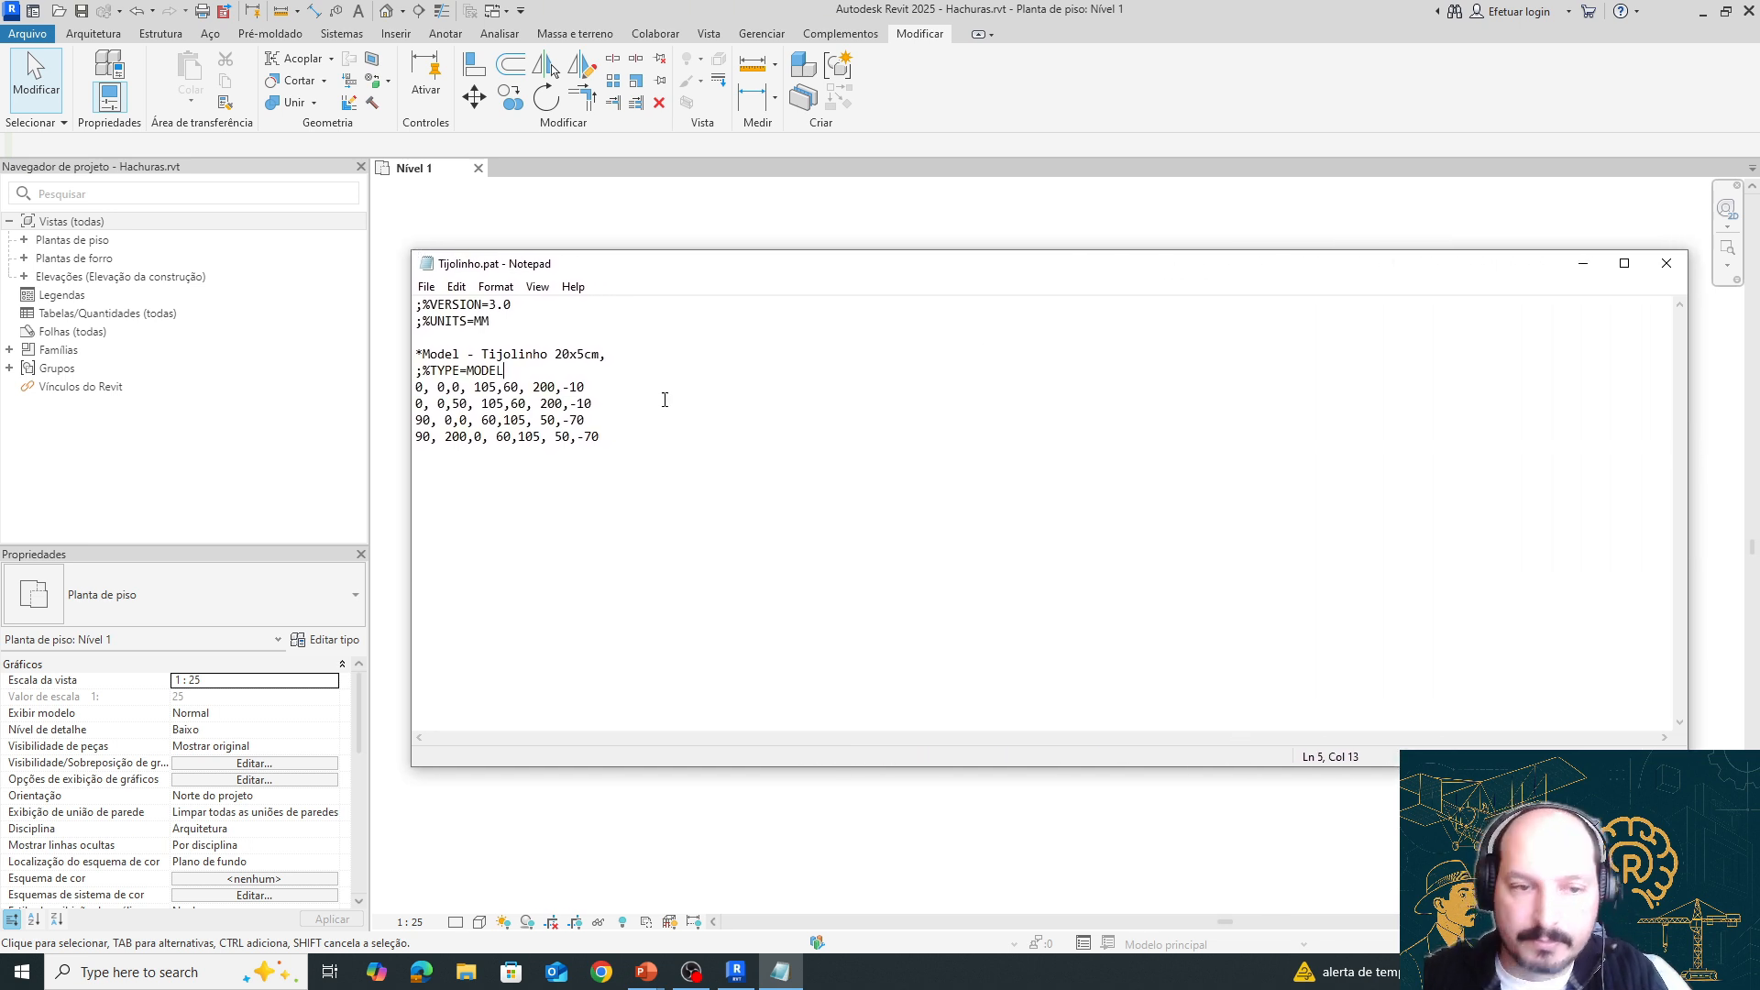
Highlight the two header lines ;%VERSION=3.0 and ;%UNITS=MM of the pattern file
left_click_drag(492, 322, 396, 307)
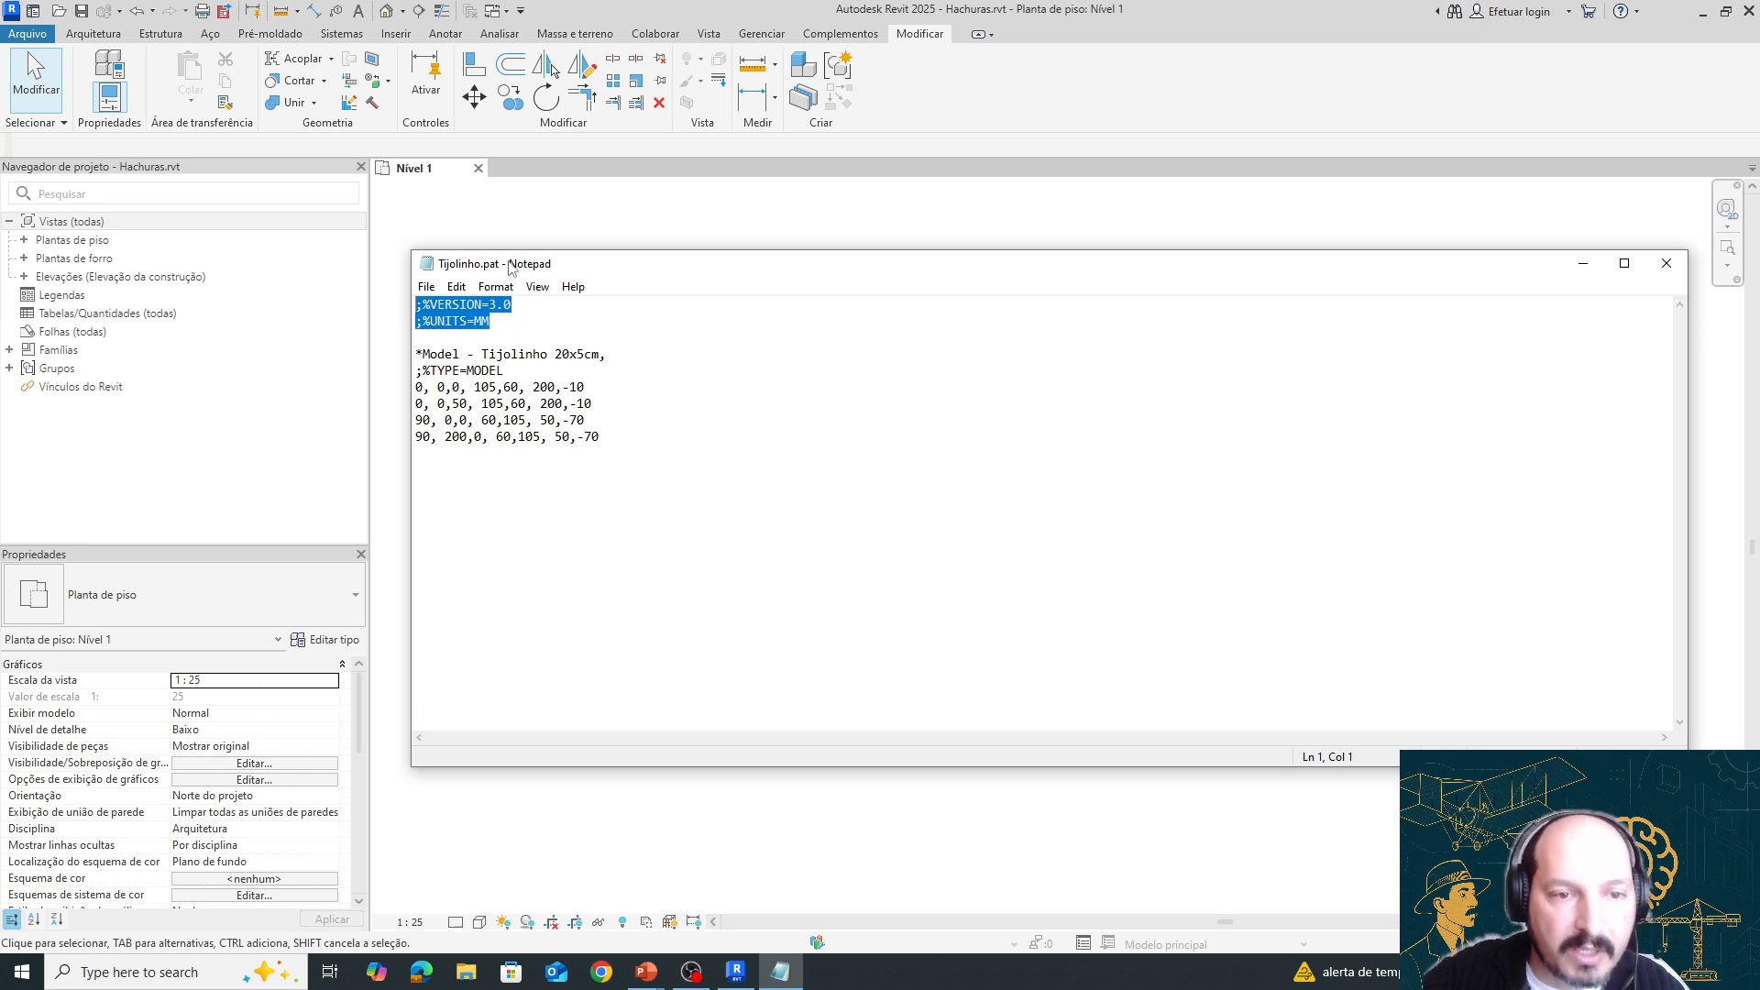
left_click(487, 328)
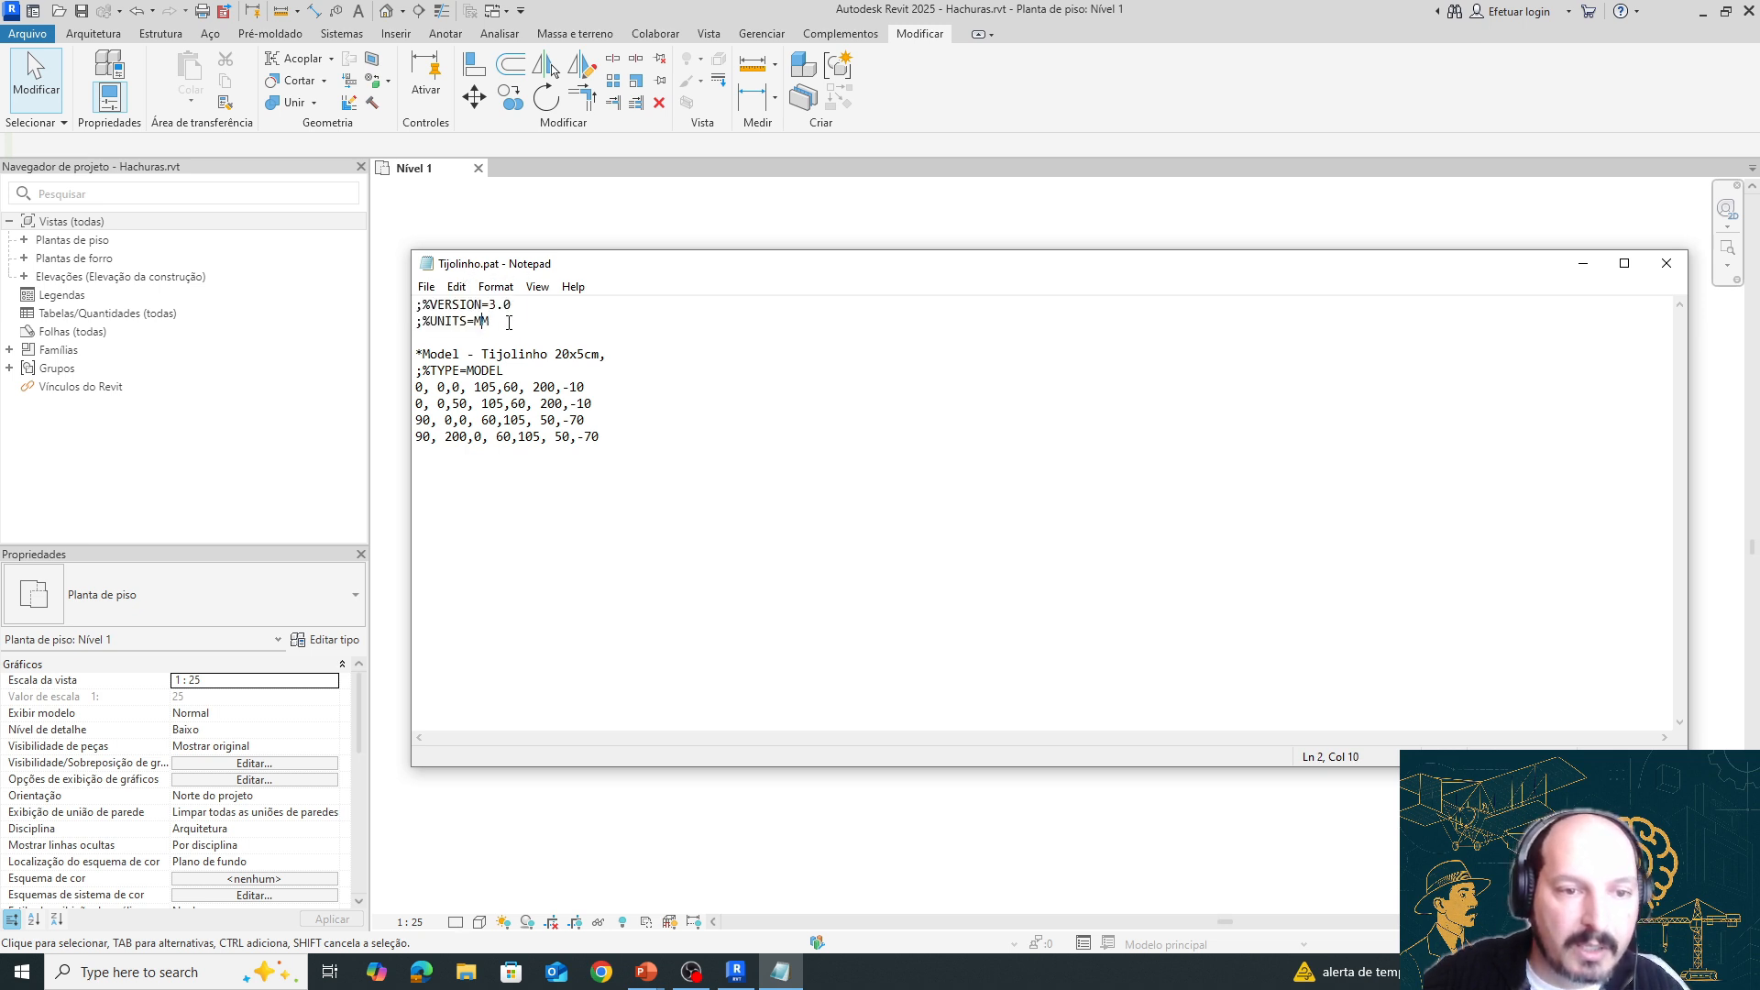
left_click_drag(491, 323, 403, 302)
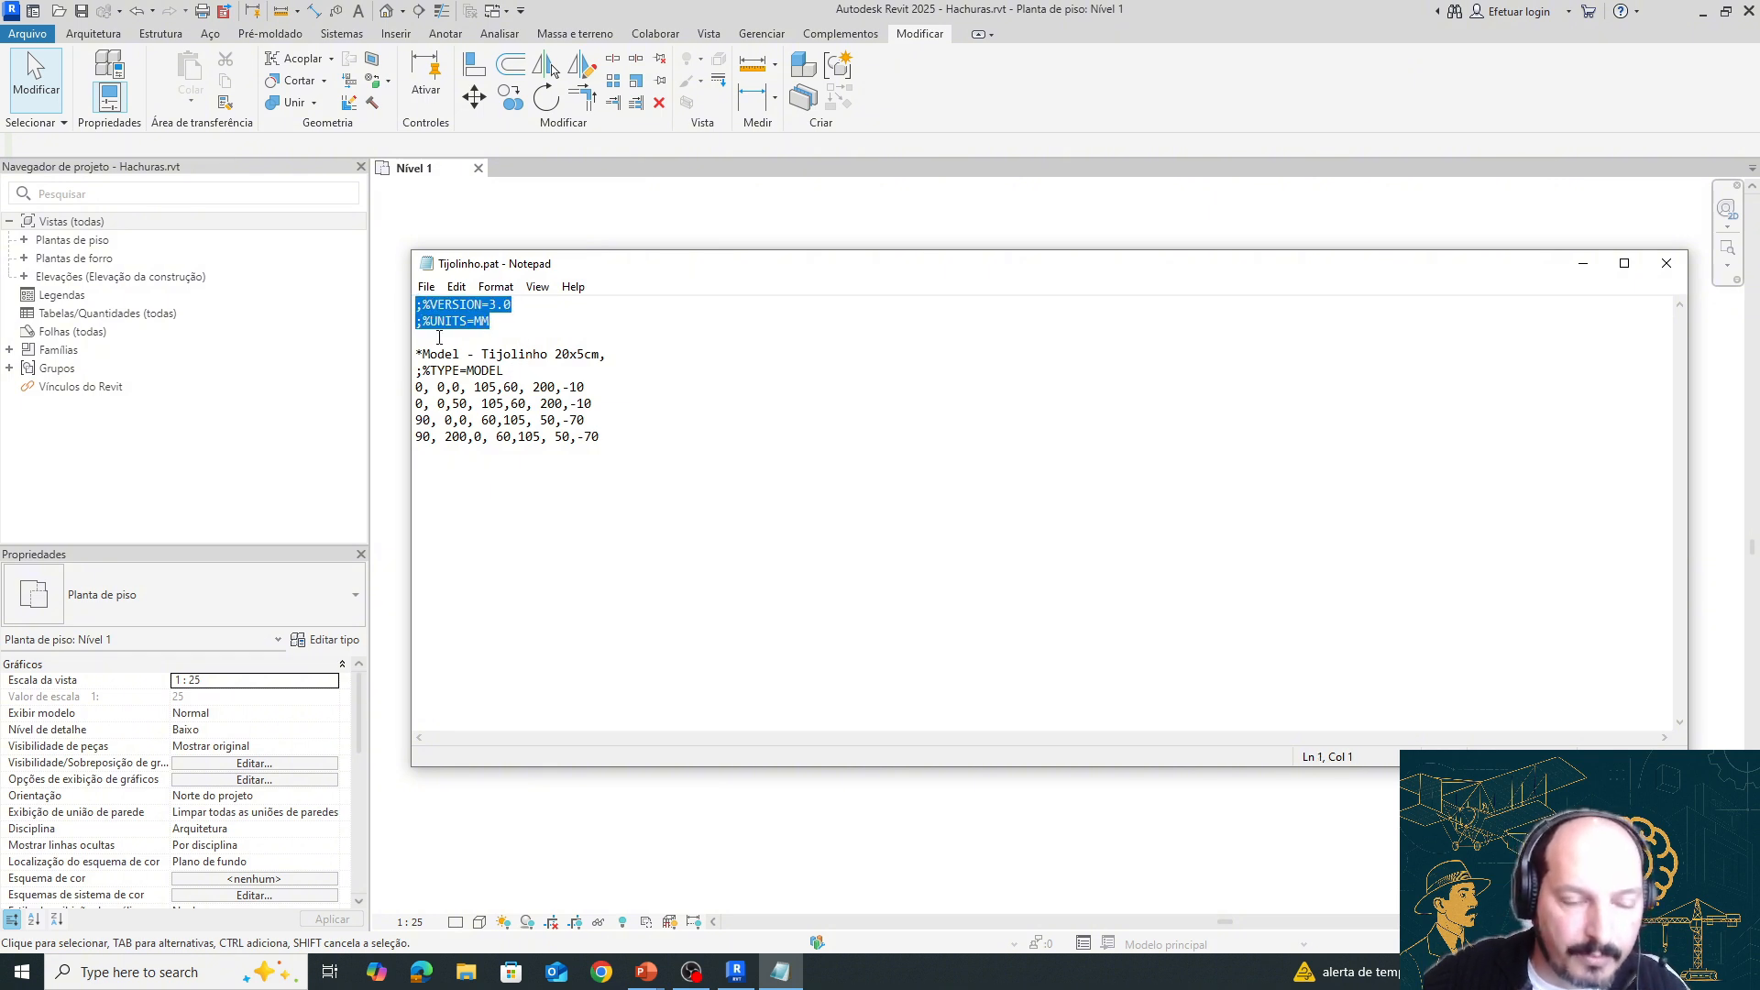
left_click(505, 321)
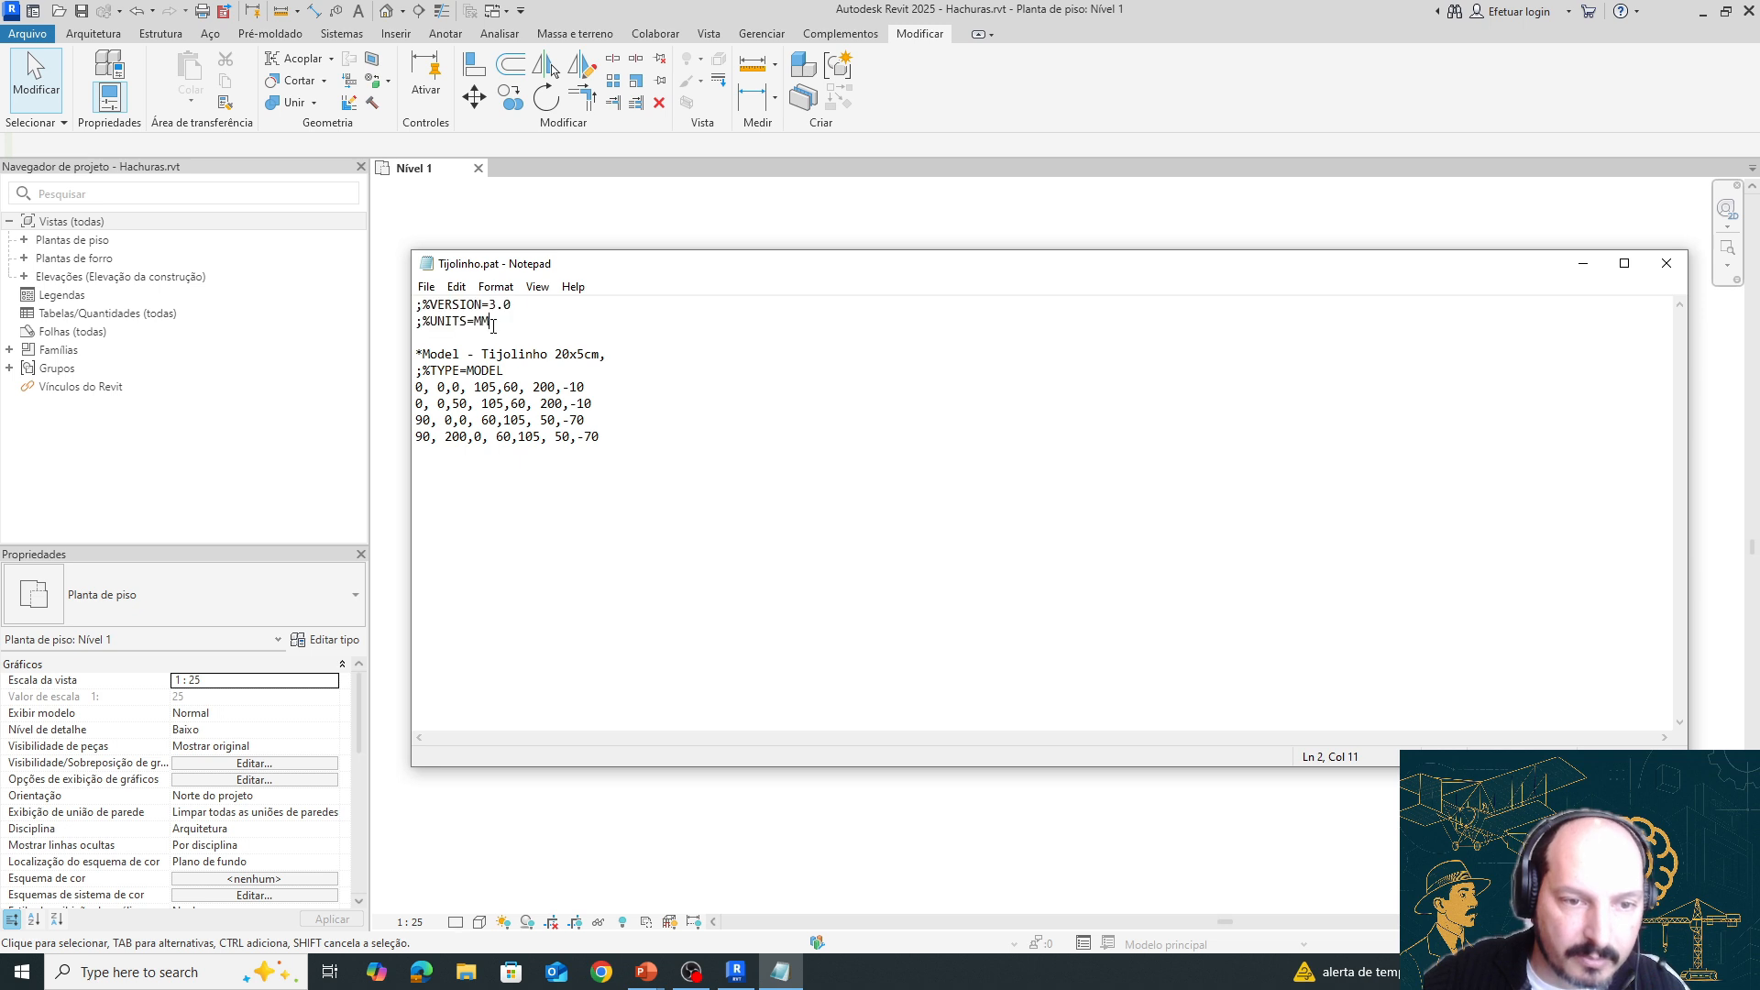
left_click_drag(505, 304, 415, 304)
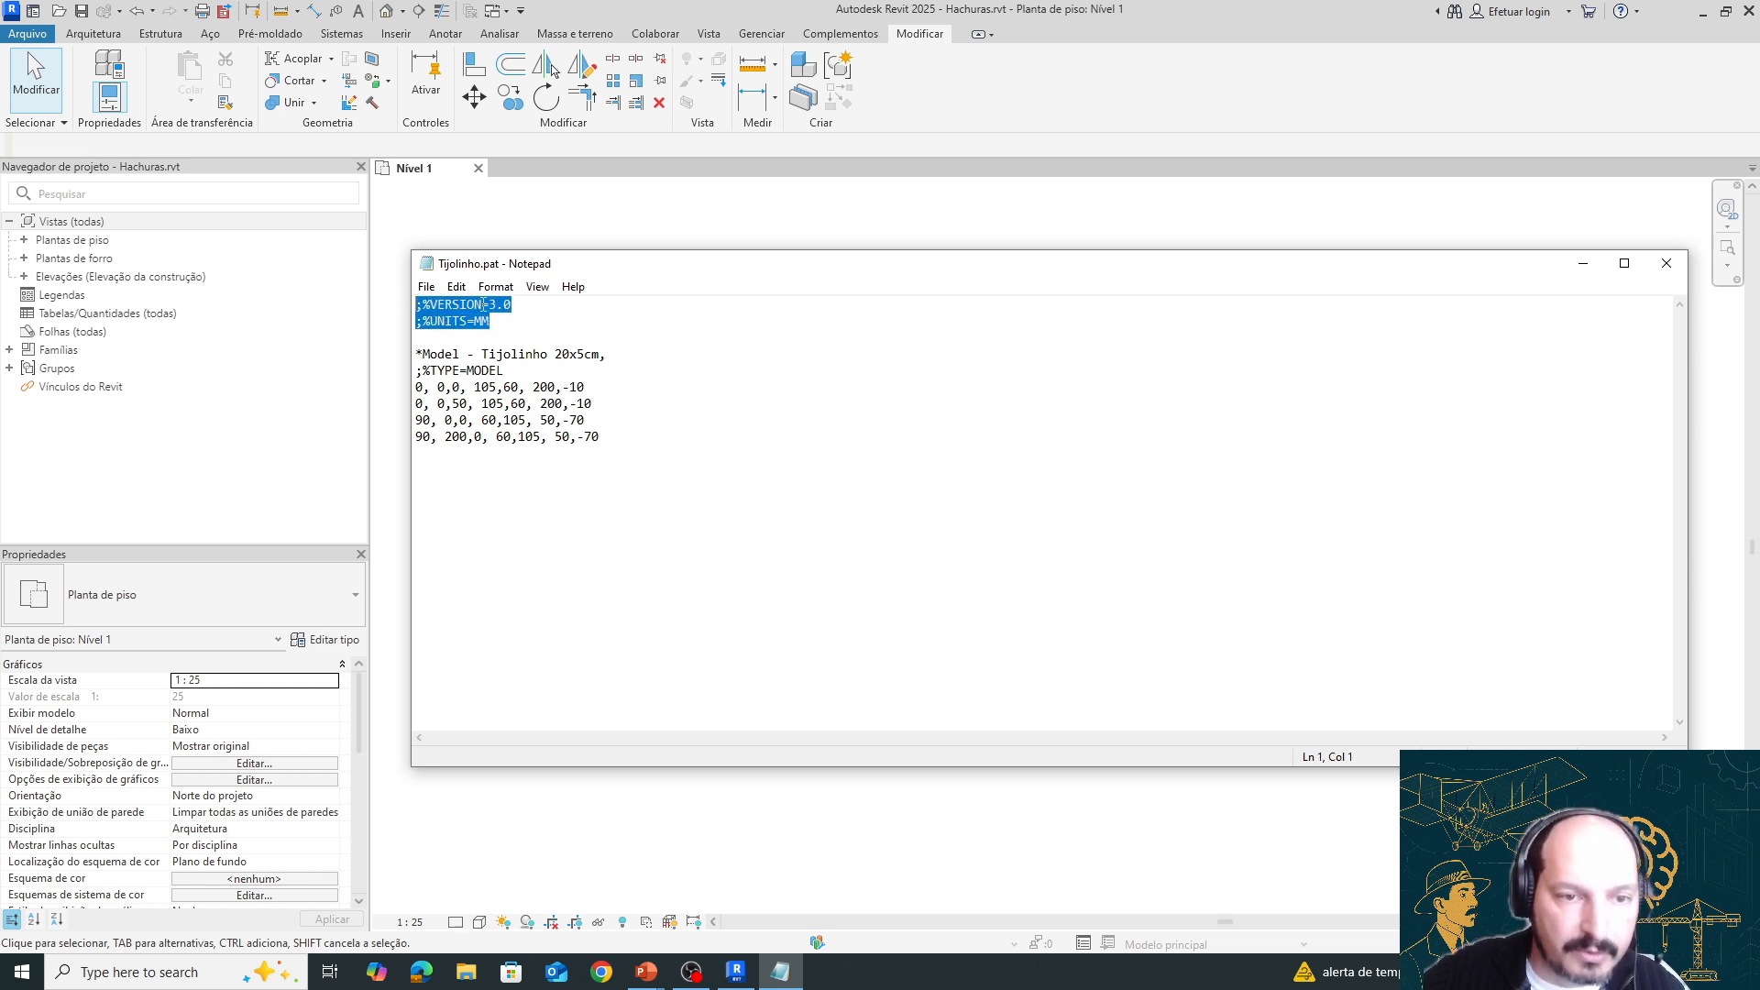
left_click(518, 306)
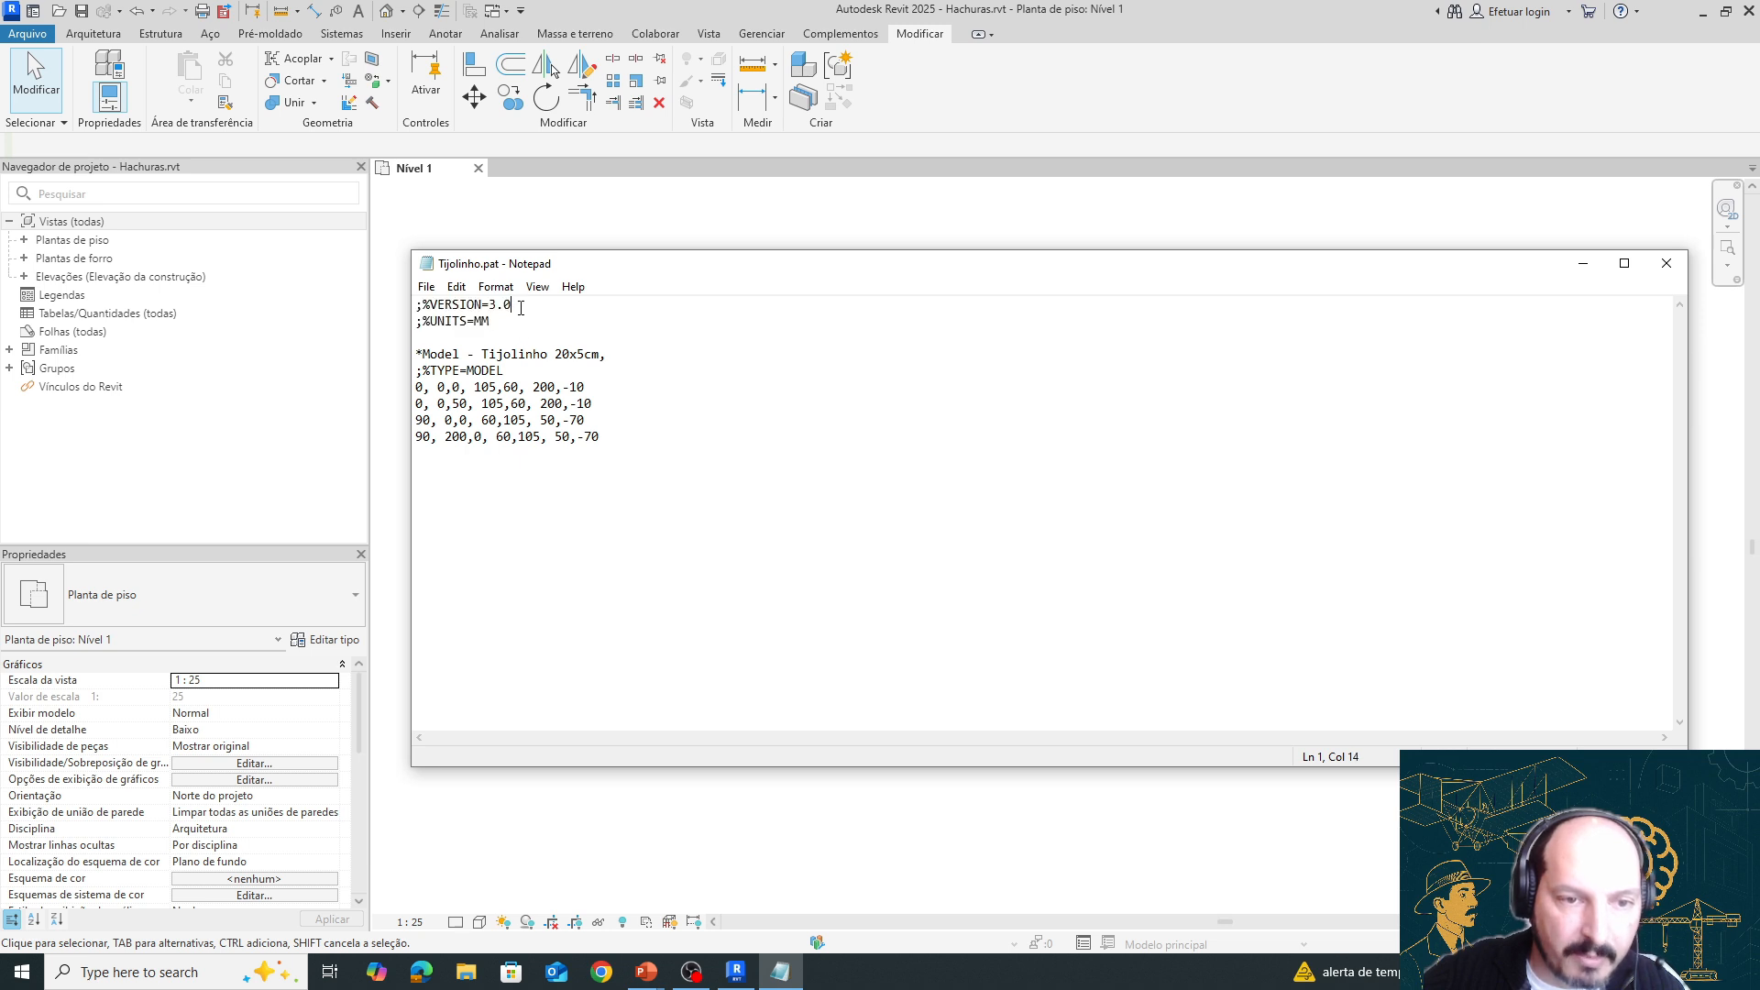
left_click_drag(518, 306, 410, 299)
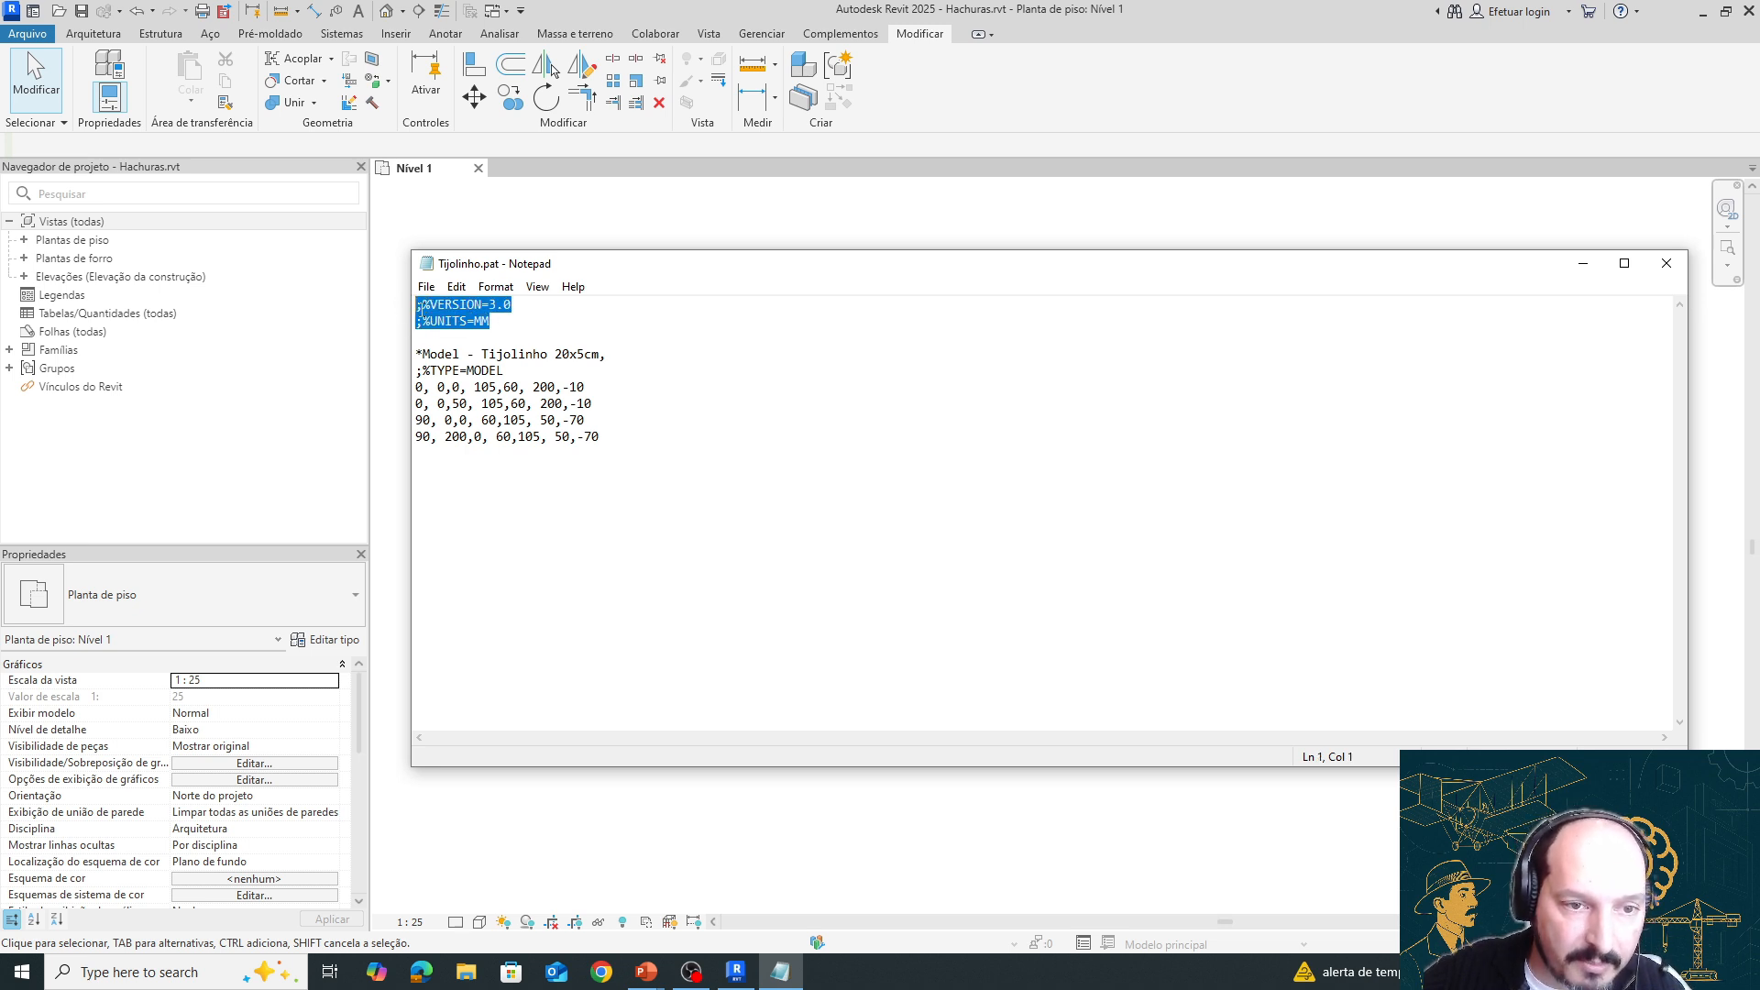
Highlight the percent sign in the version line and the MM value in the units line
left_click(424, 305)
mouse_move(423, 306)
left_mouse_down()
mouse_move(409, 309)
mouse_move(427, 305)
left_mouse_up()
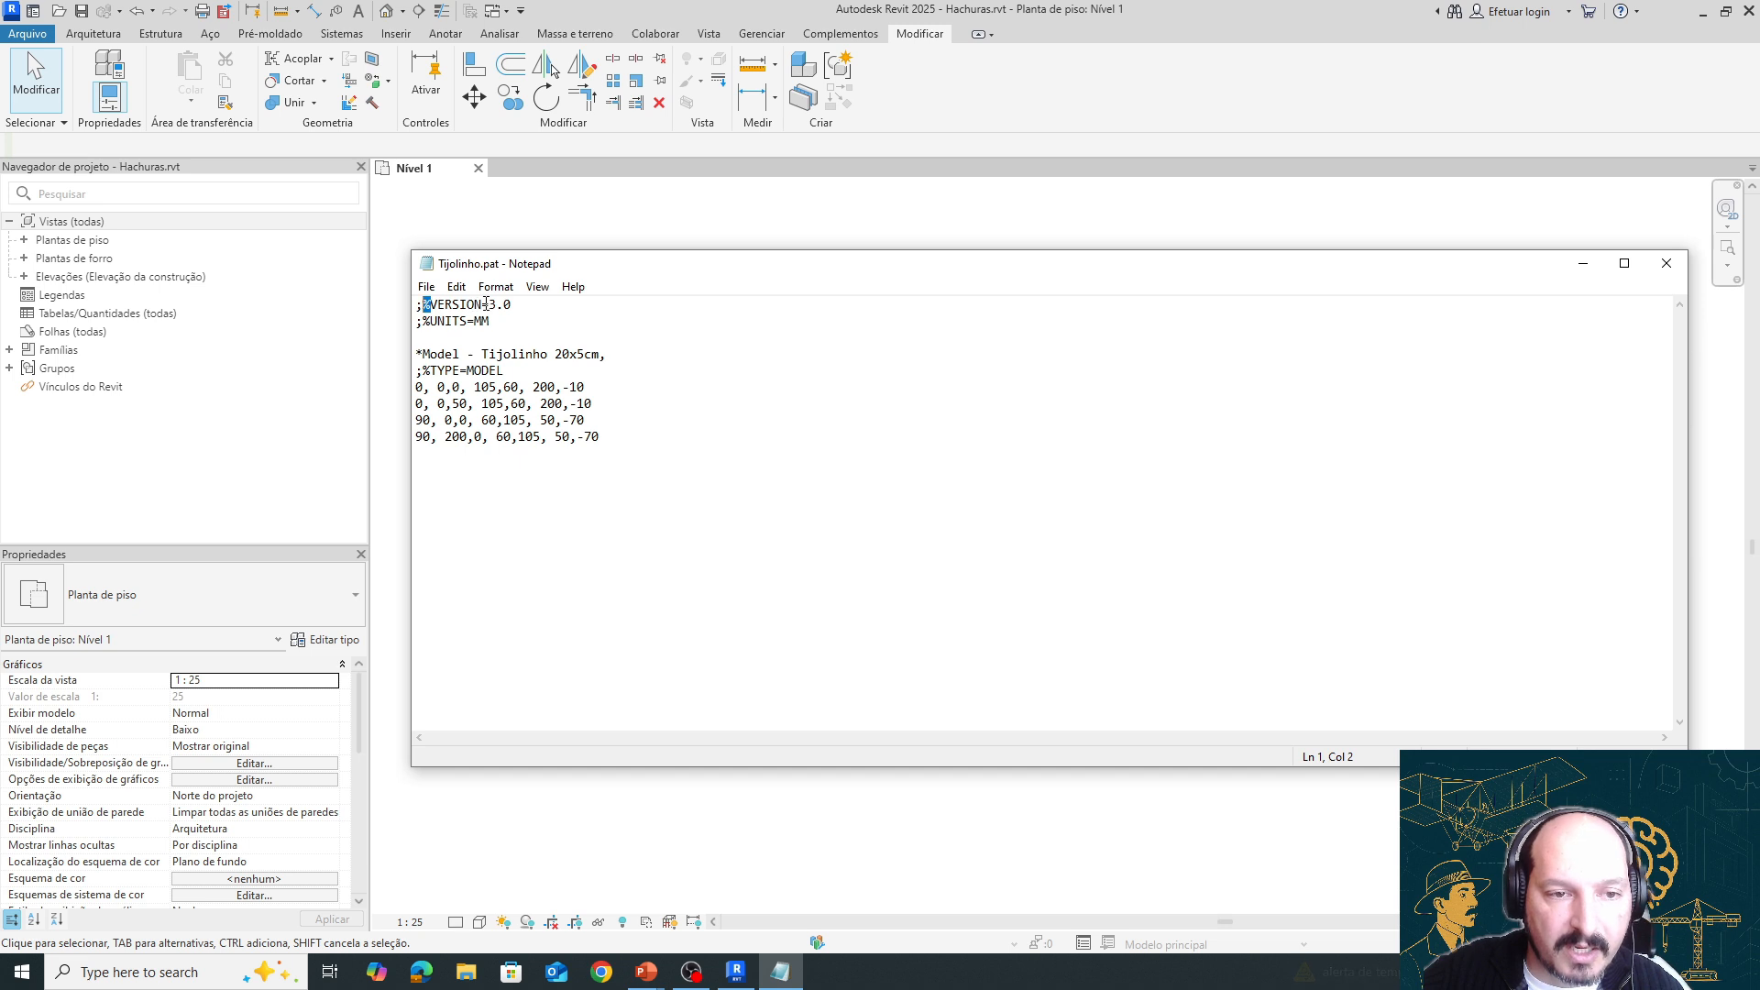
left_click_drag(510, 323, 417, 305)
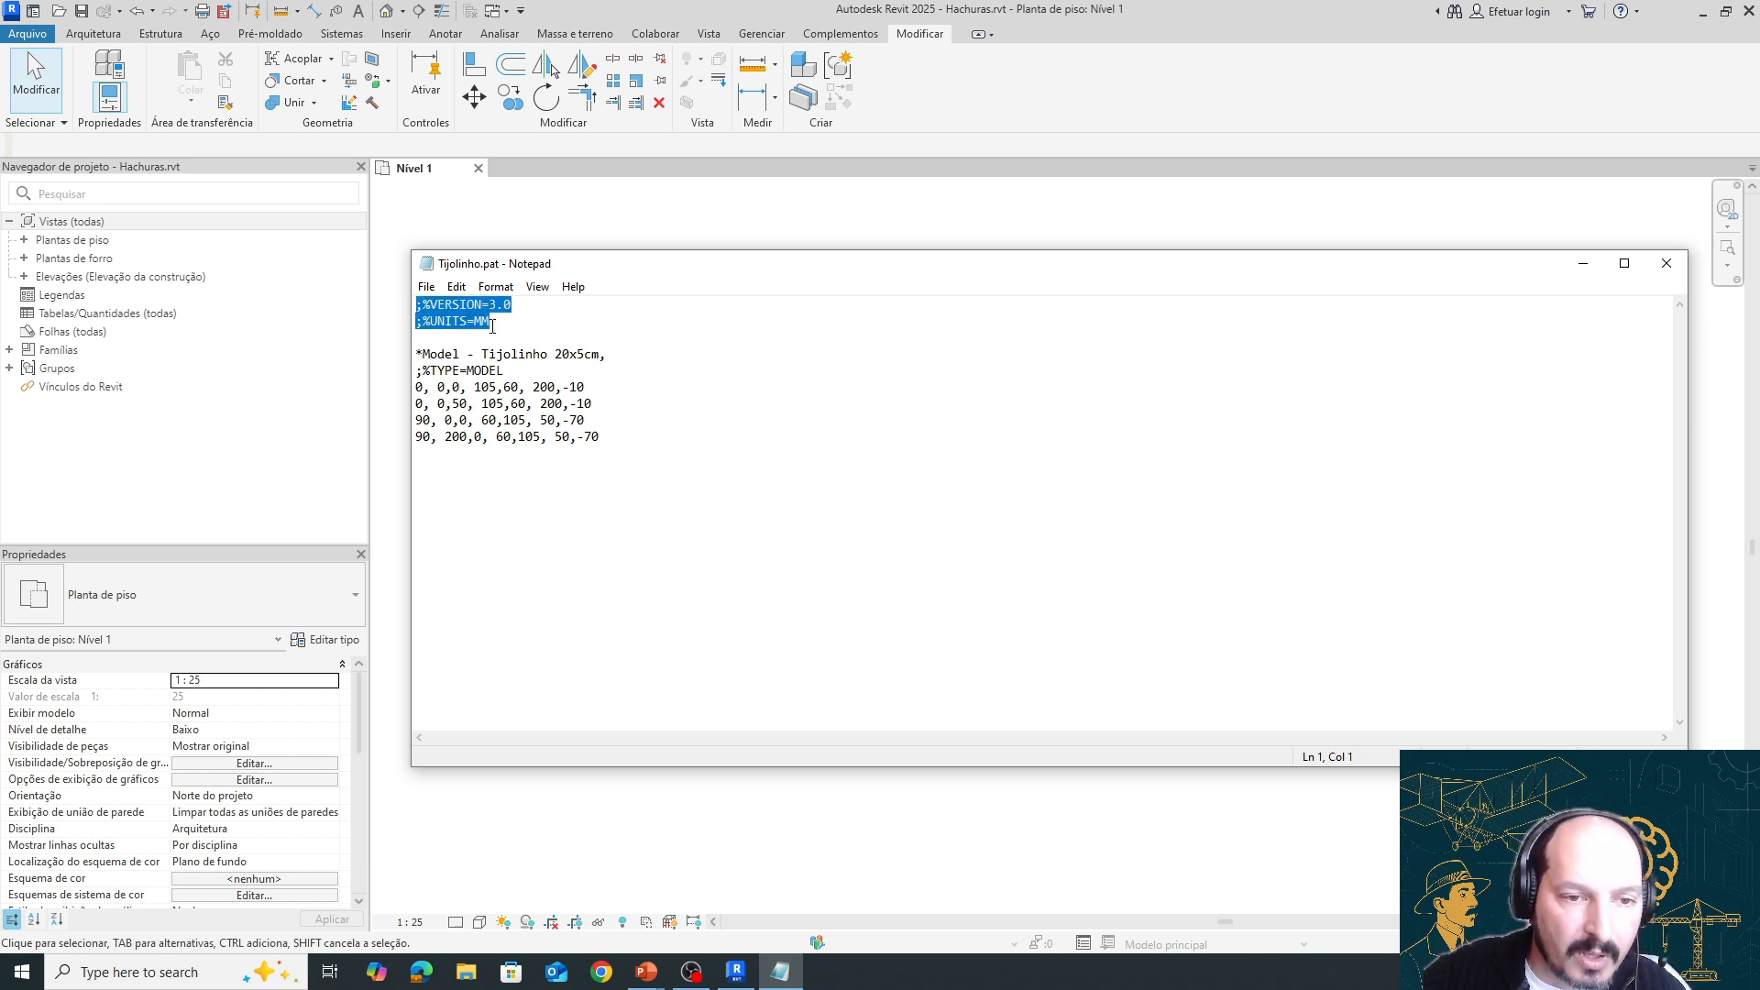
left_click_drag(513, 323, 473, 325)
left_click(536, 330)
left_click(500, 322)
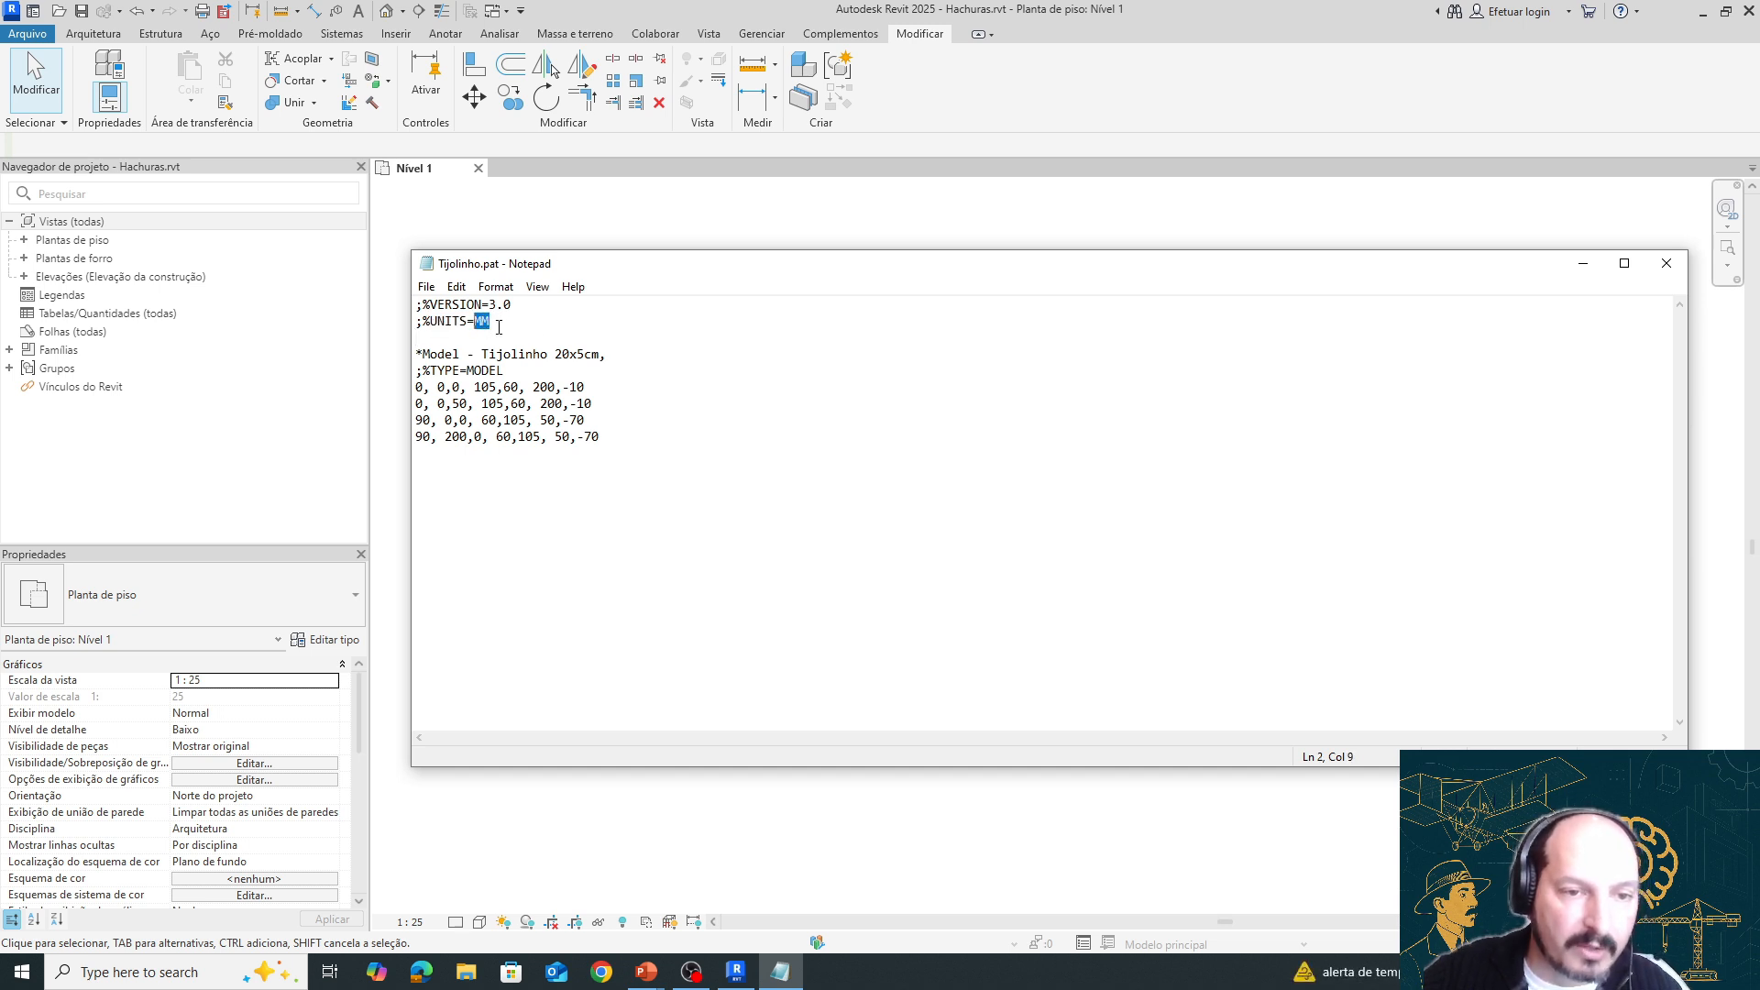
Highlight the pattern's title line, the four numeric rows, and the name Tijolinho 20x5cm
left_click_drag(617, 350, 402, 345)
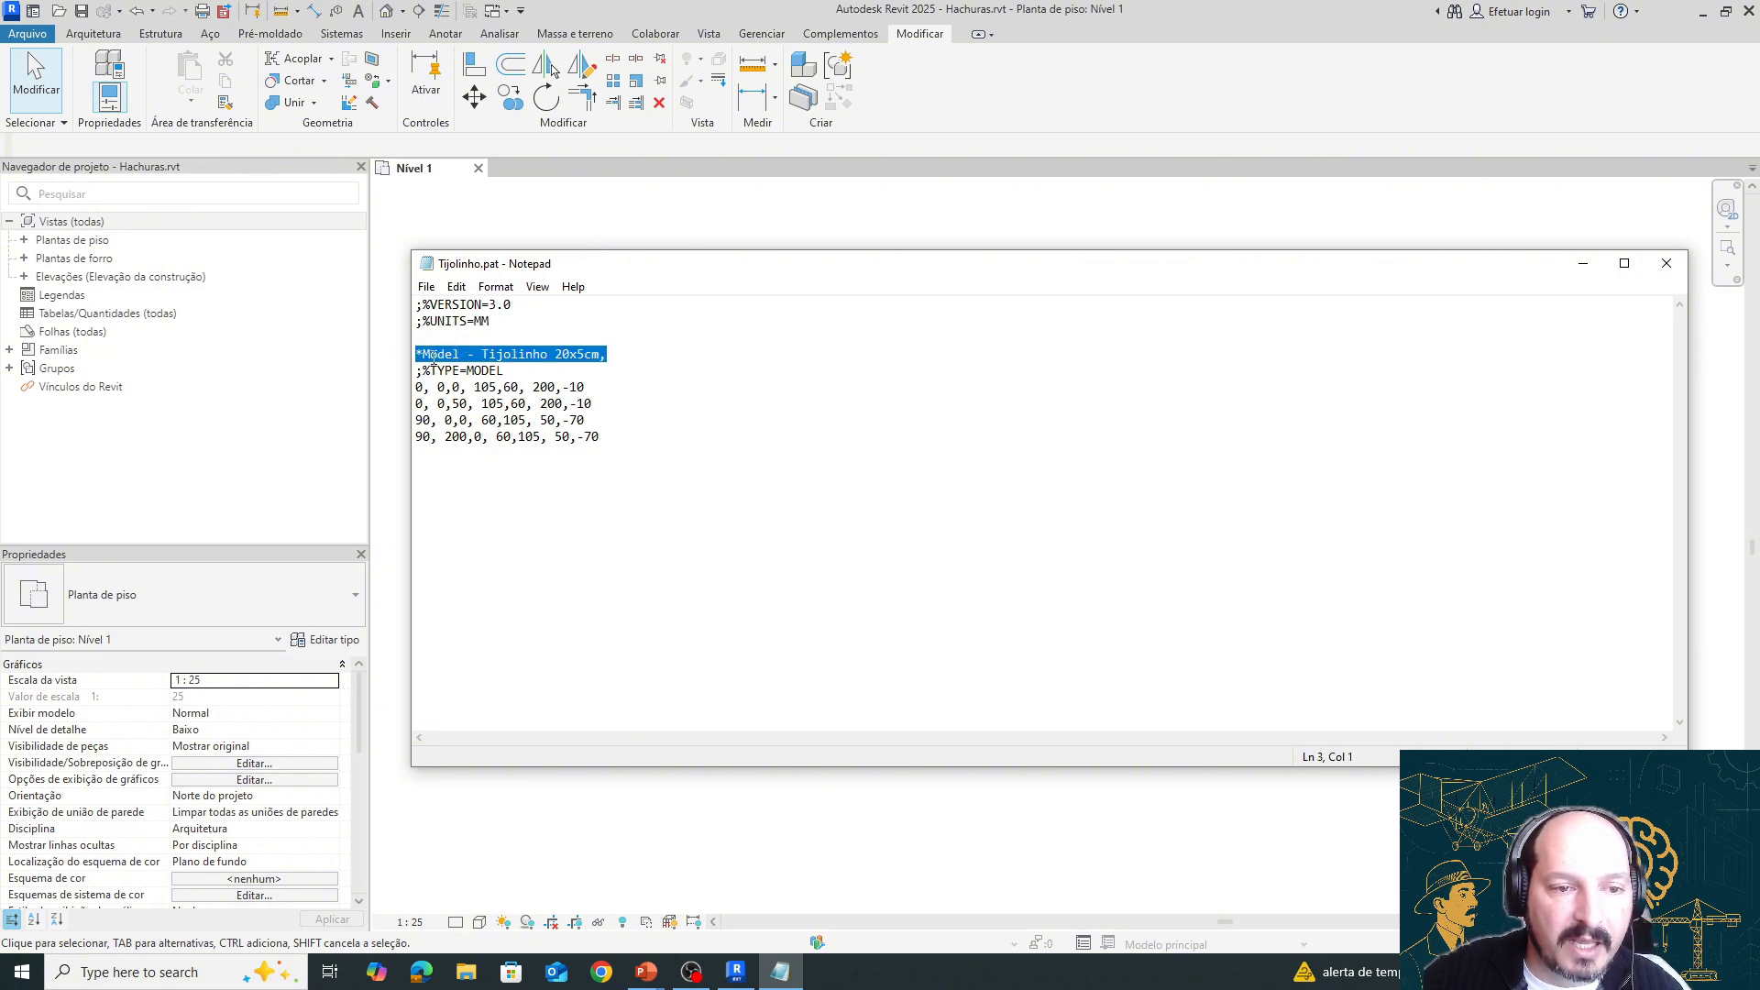
left_click(439, 355)
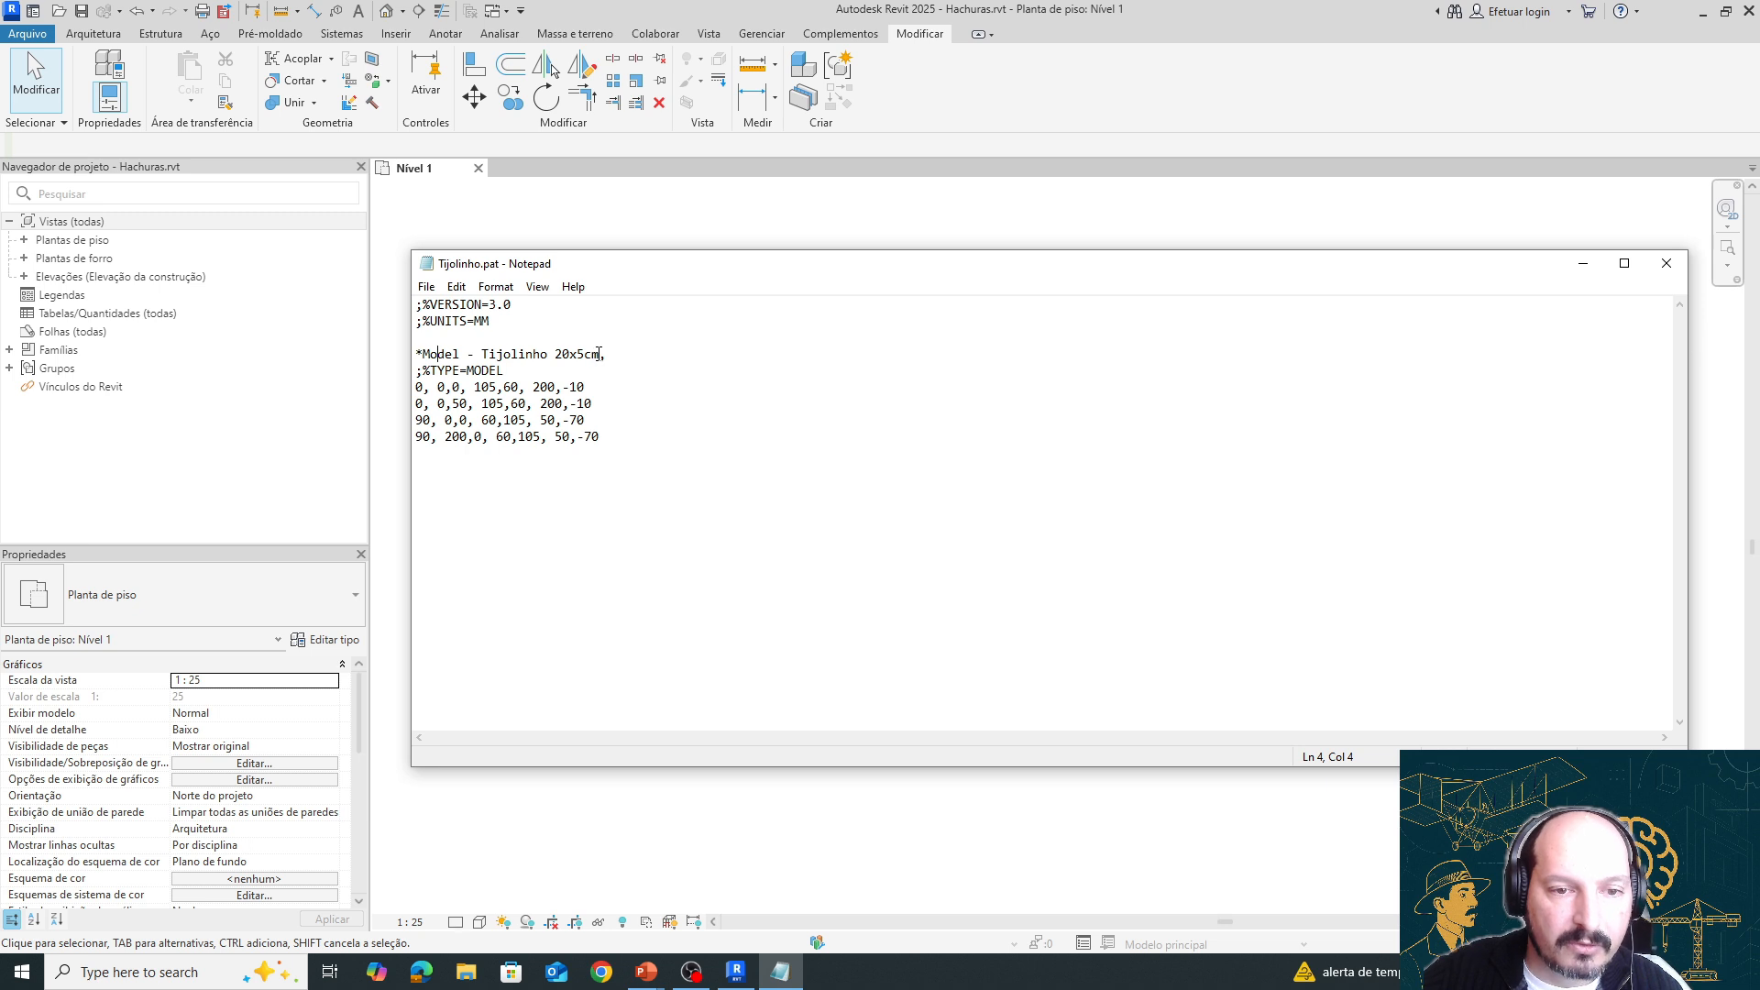
left_click_drag(601, 354, 483, 356)
left_click_drag(601, 437, 414, 386)
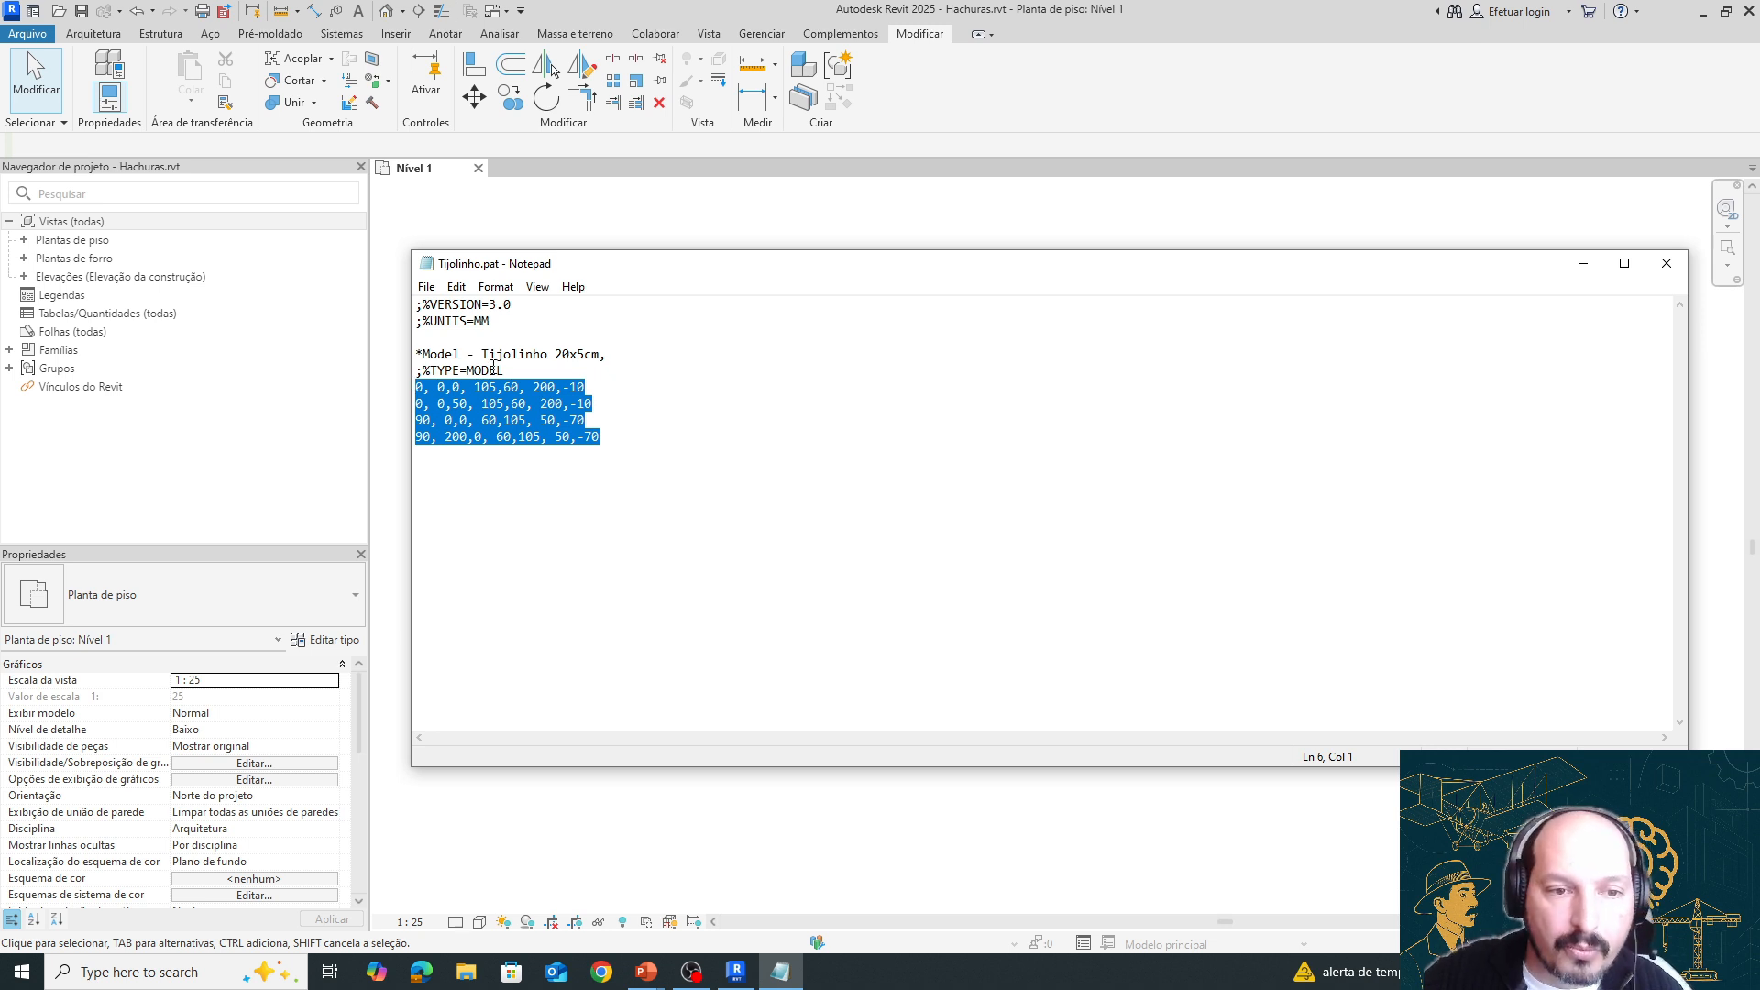
left_click(547, 354)
left_click_drag(601, 354, 481, 355)
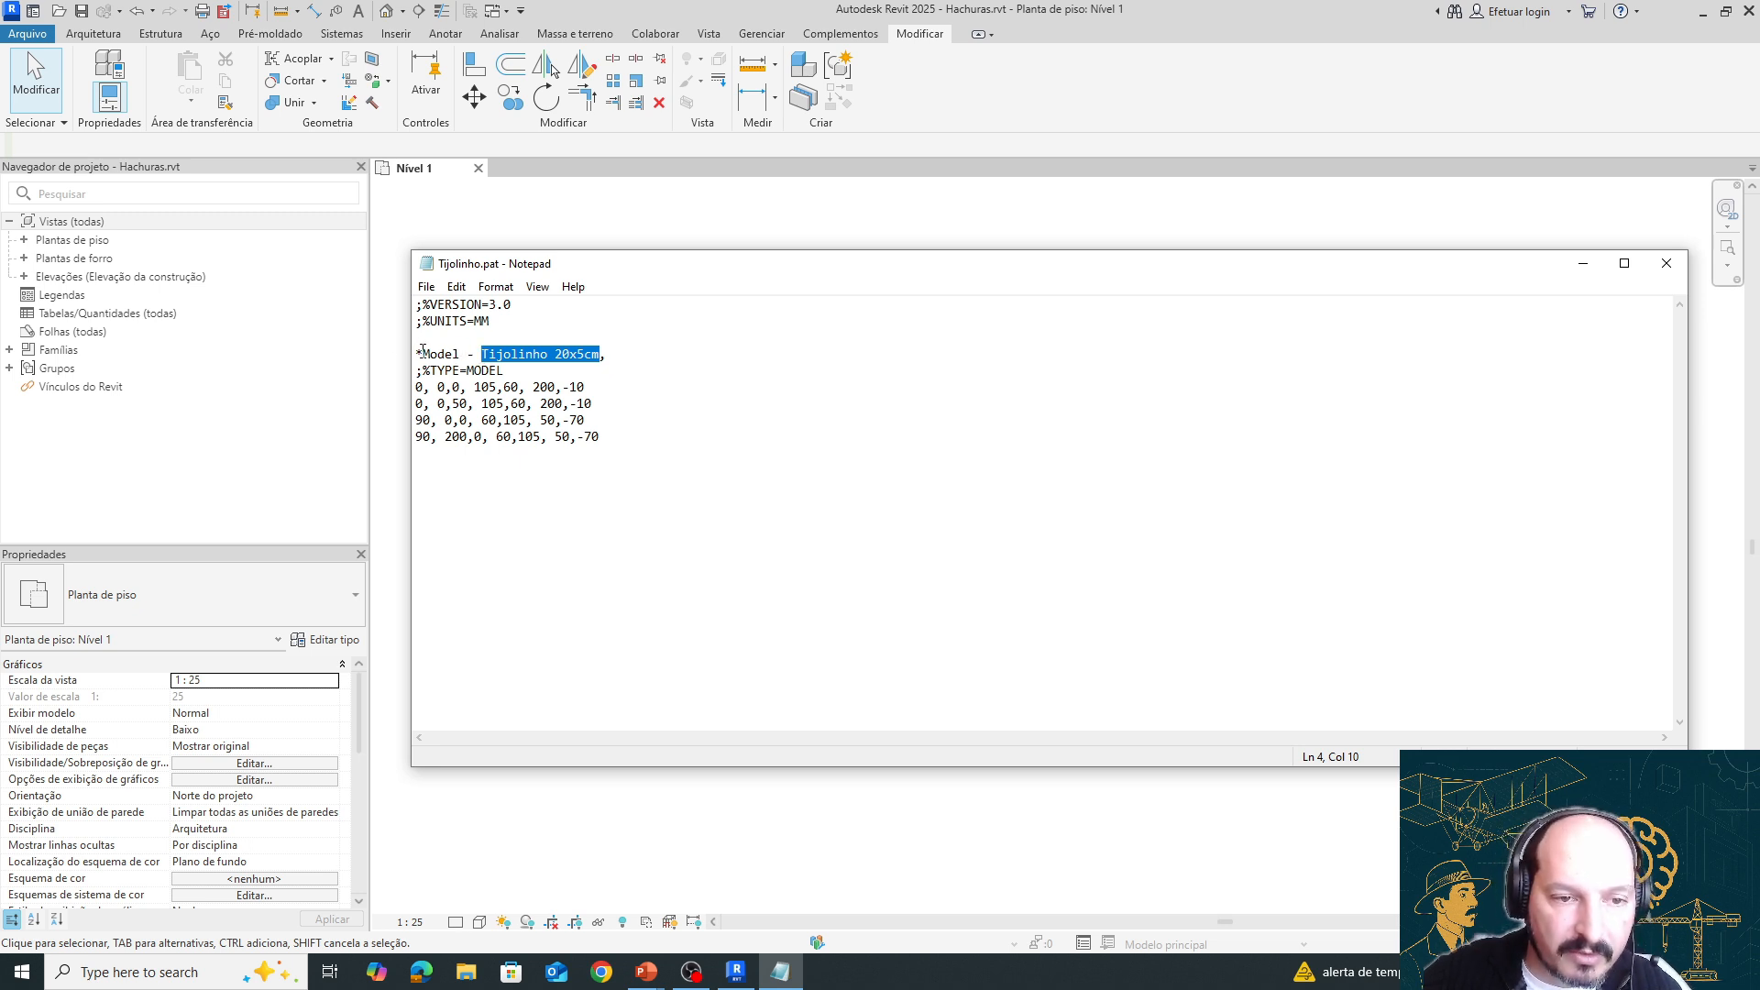
Change the word Model to Modelo in the pattern's title line
left_click_drag(423, 351, 459, 354)
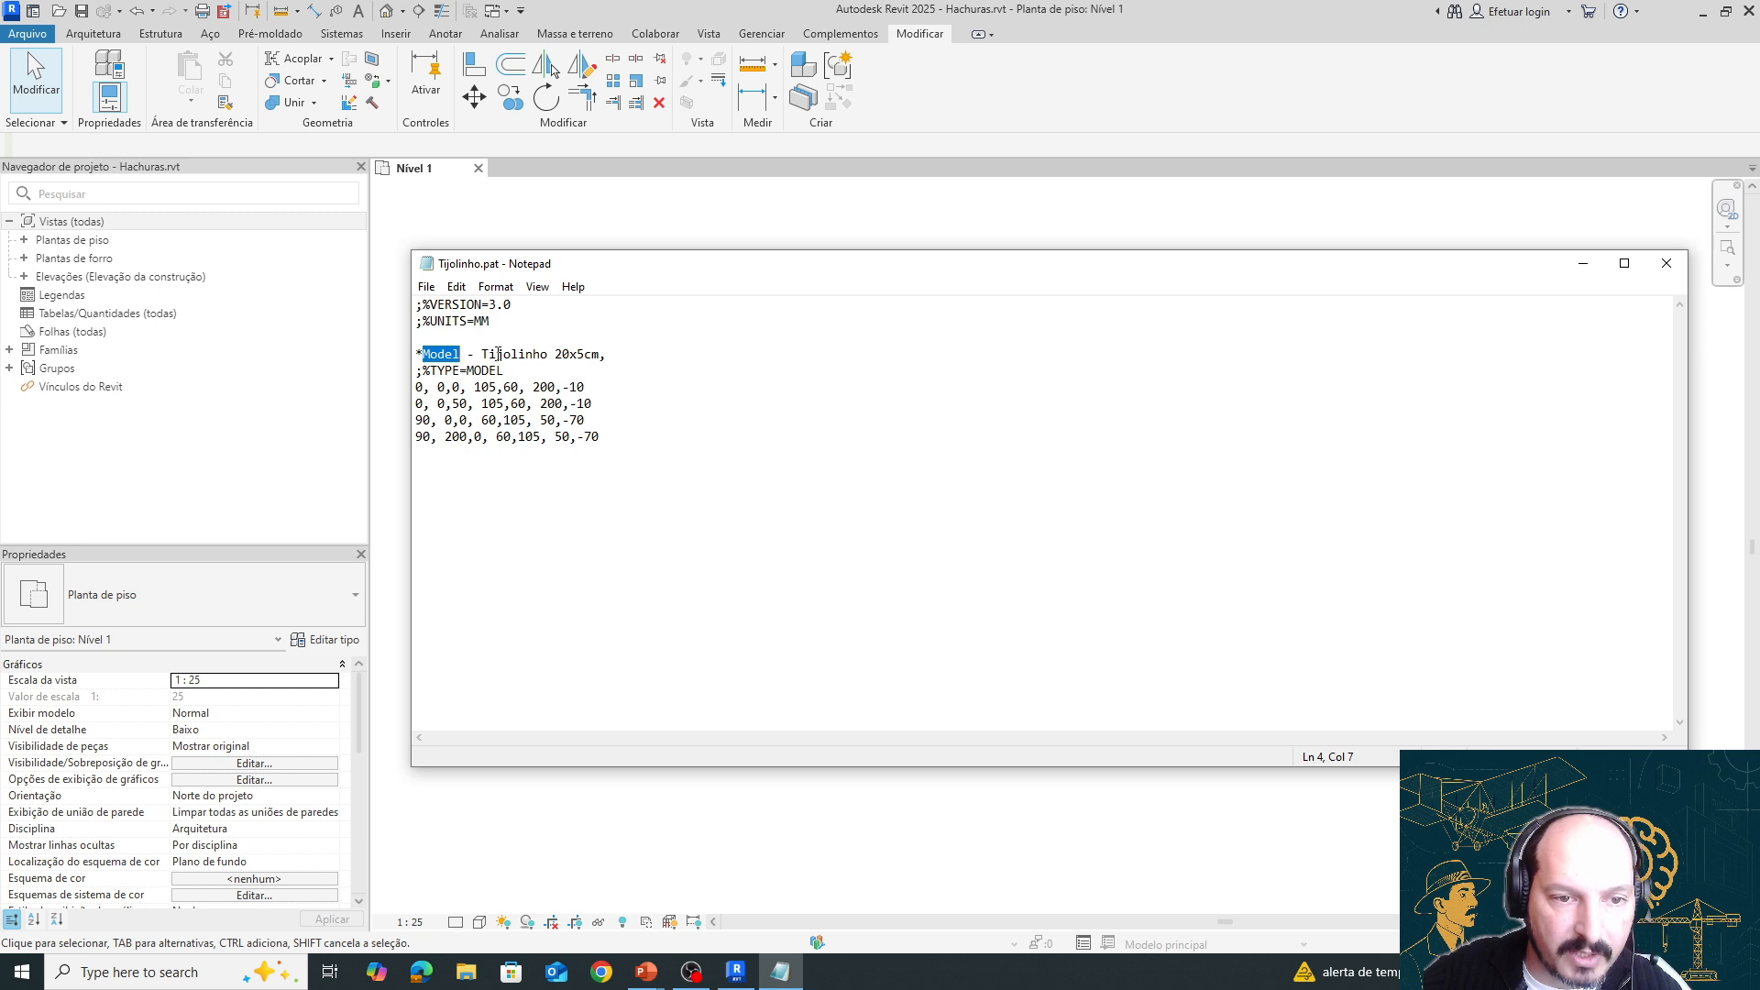
key("Right")
type("o")
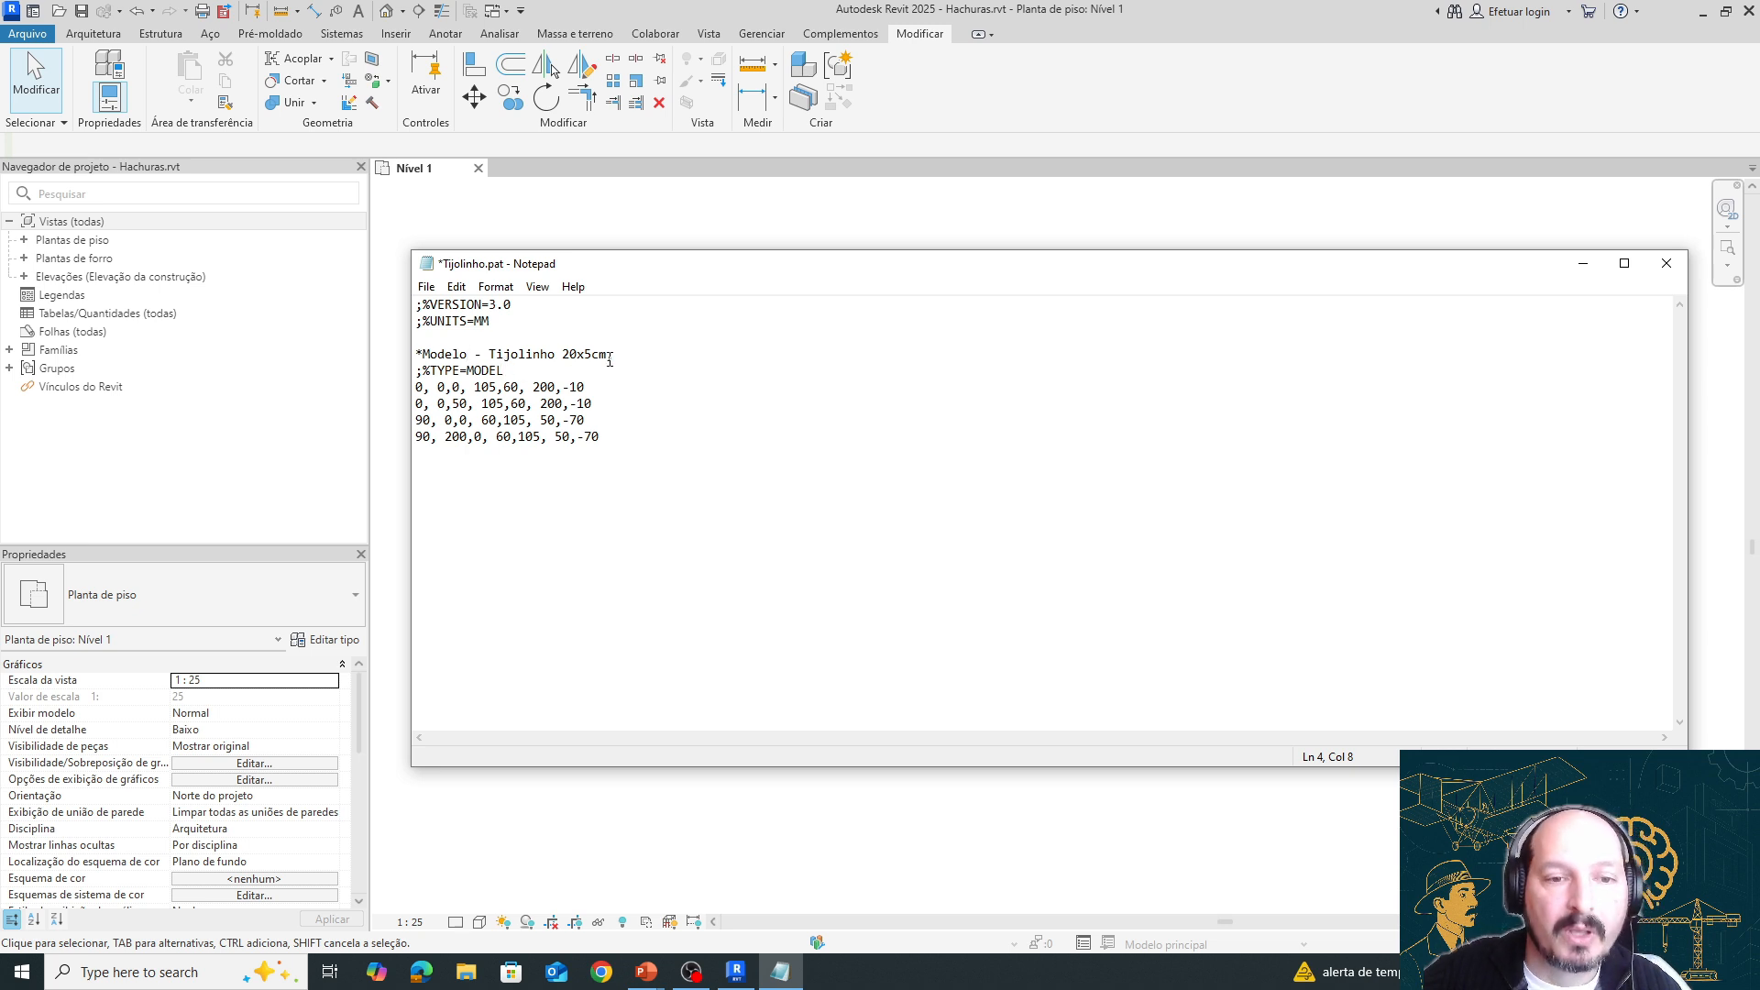
Set the pattern's %TYPE value to DRAFTING
left_click_drag(609, 356, 466, 368)
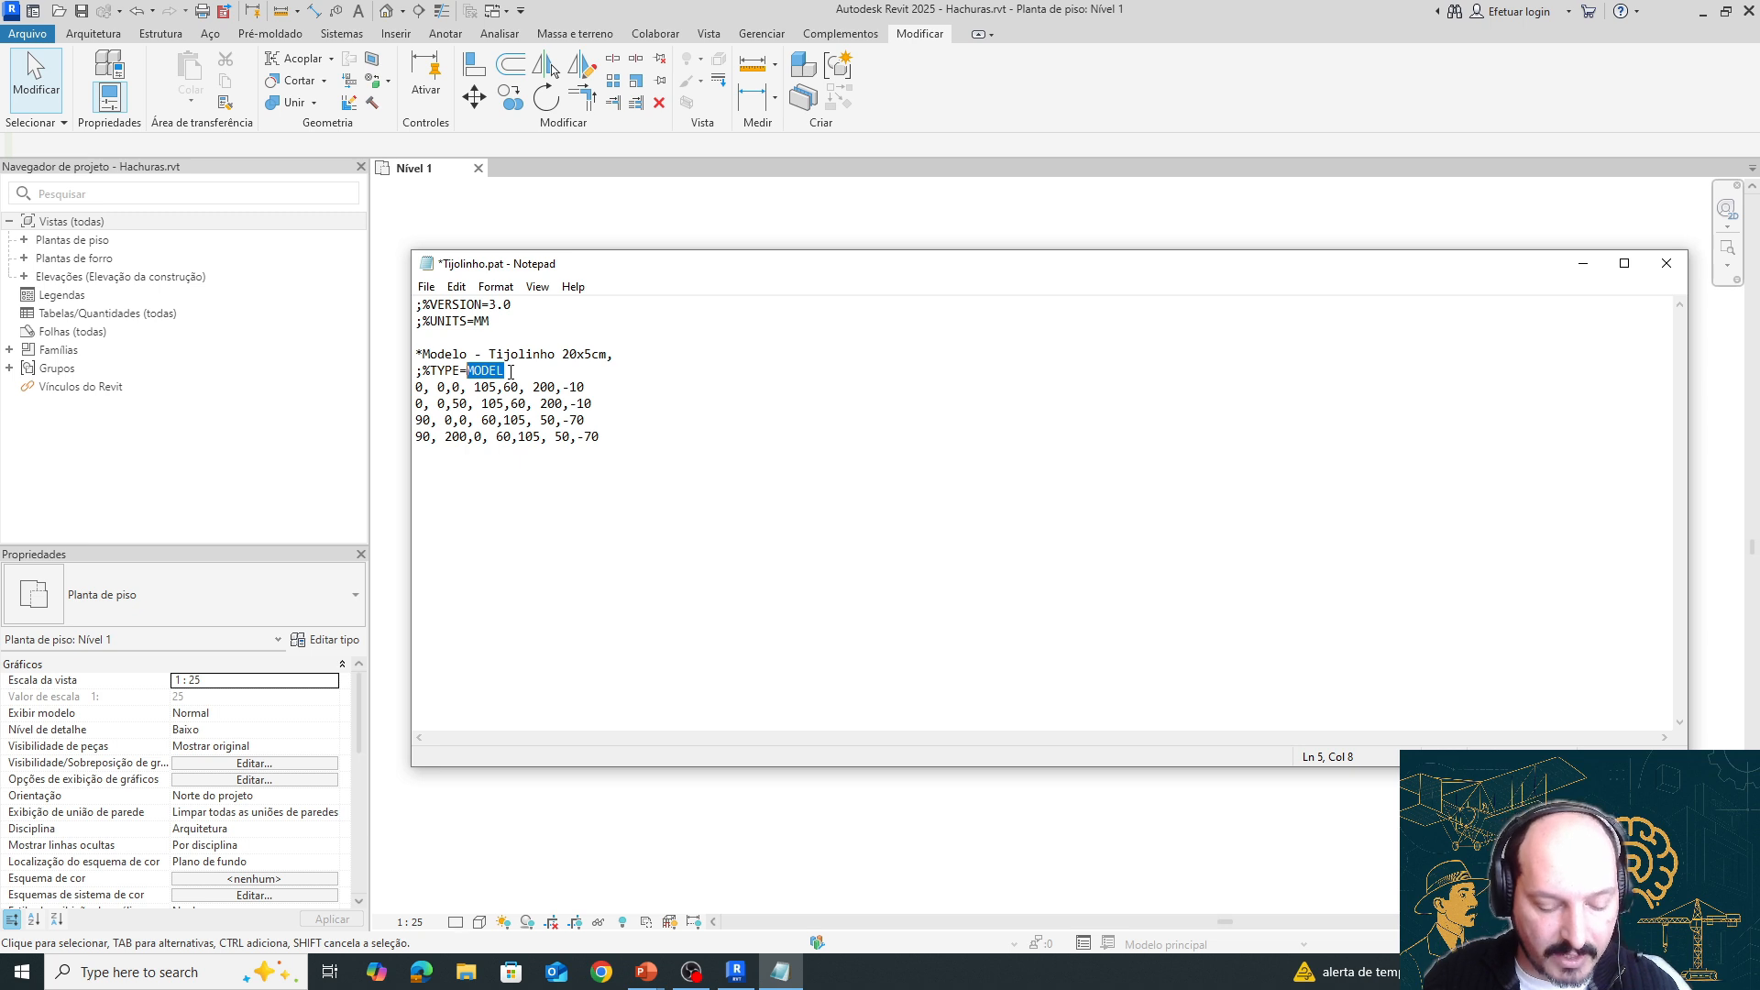
type("D")
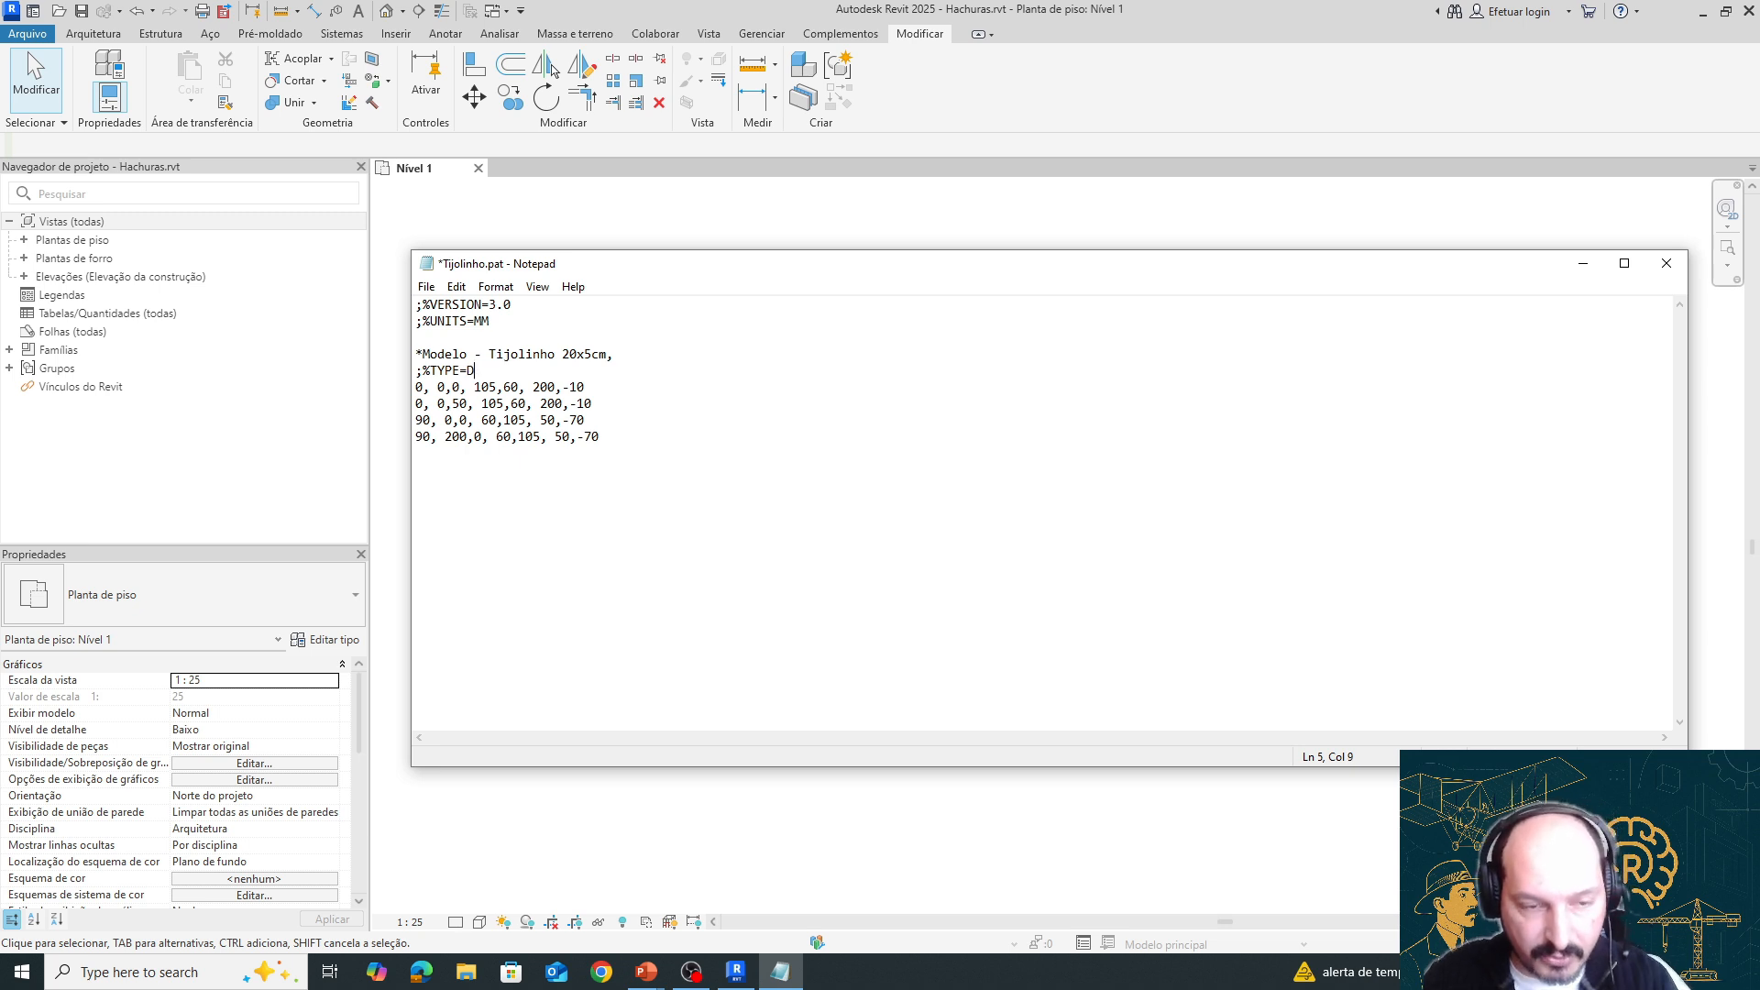
type("RAFTING")
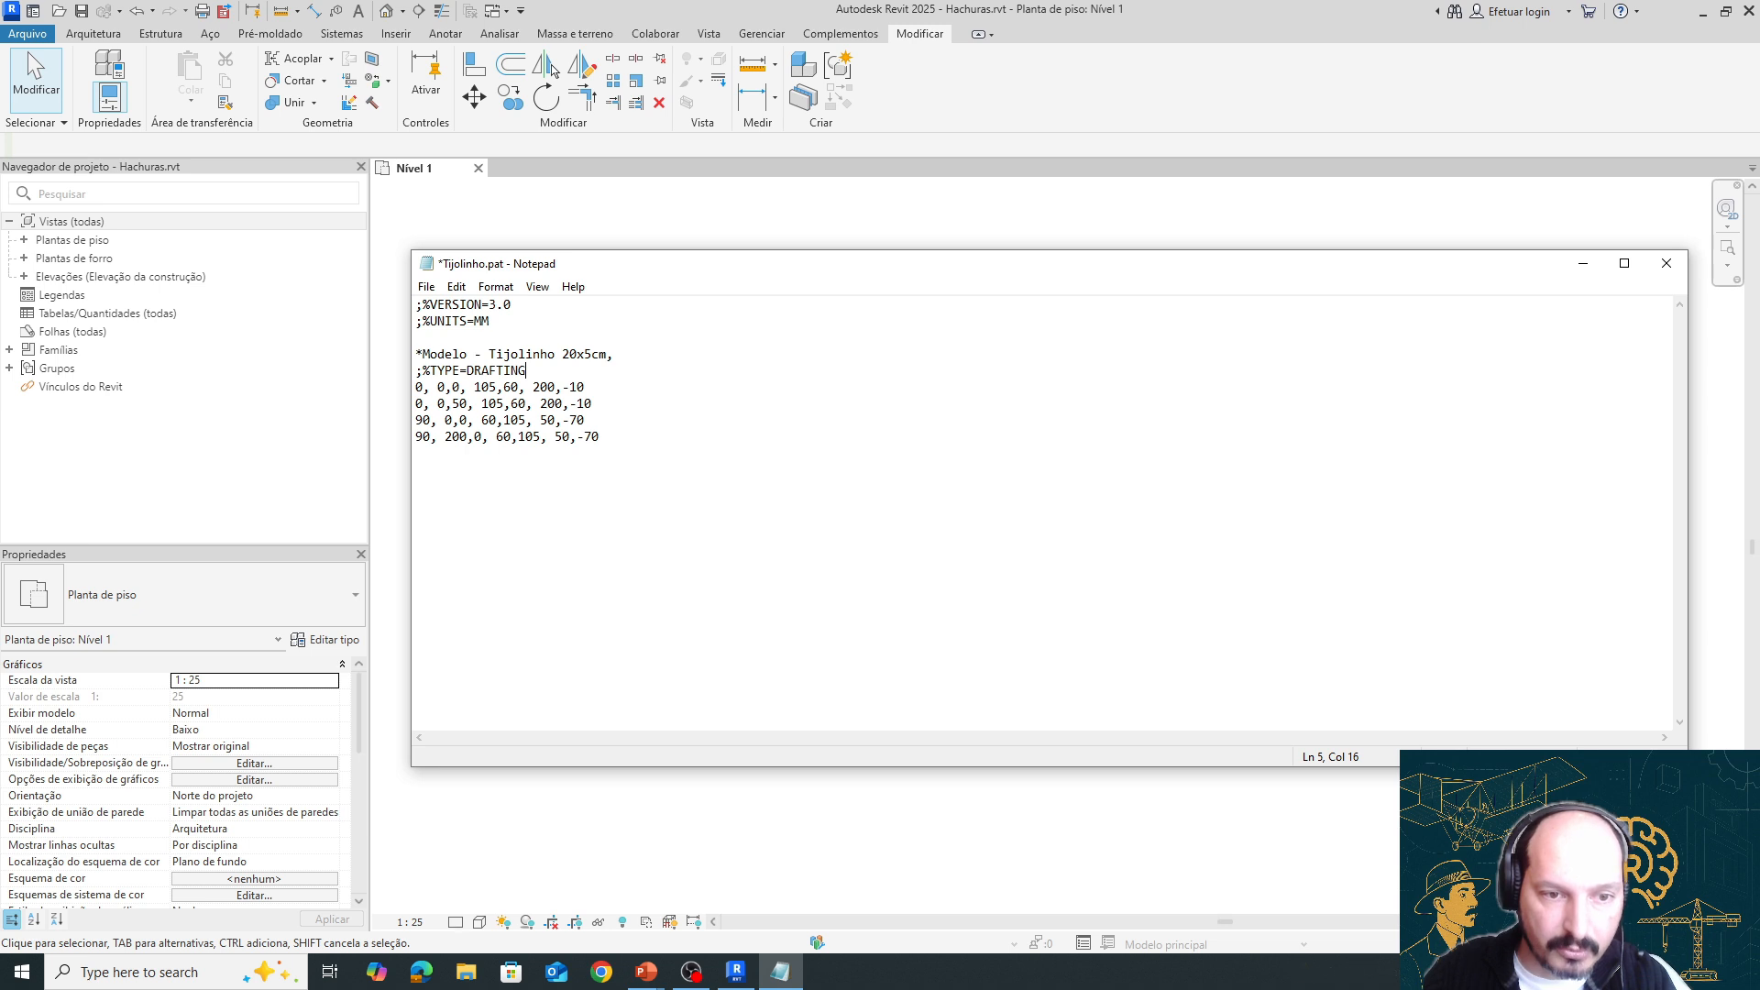
Restore the pattern's %TYPE value to MODEL
key("BackSpace")
key("BackSpace")
key("BackSpace")
key("BackSpace")
key("BackSpace")
key("BackSpace")
key("BackSpace")
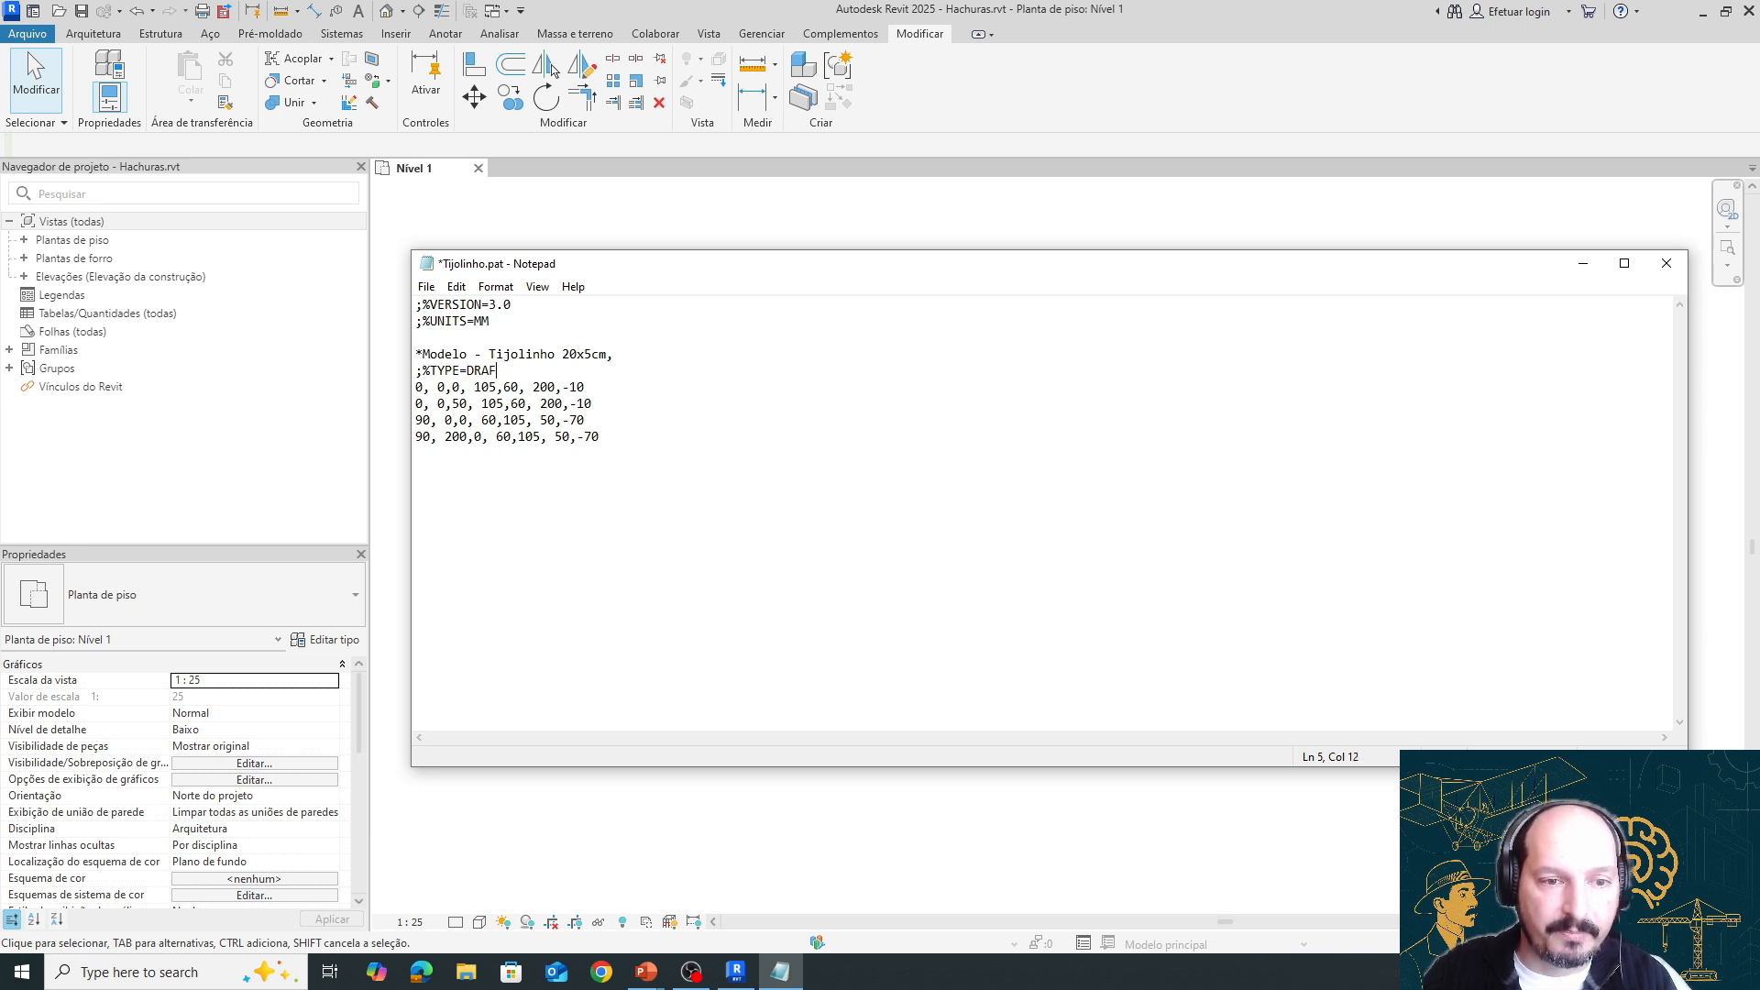
key("BackSpace")
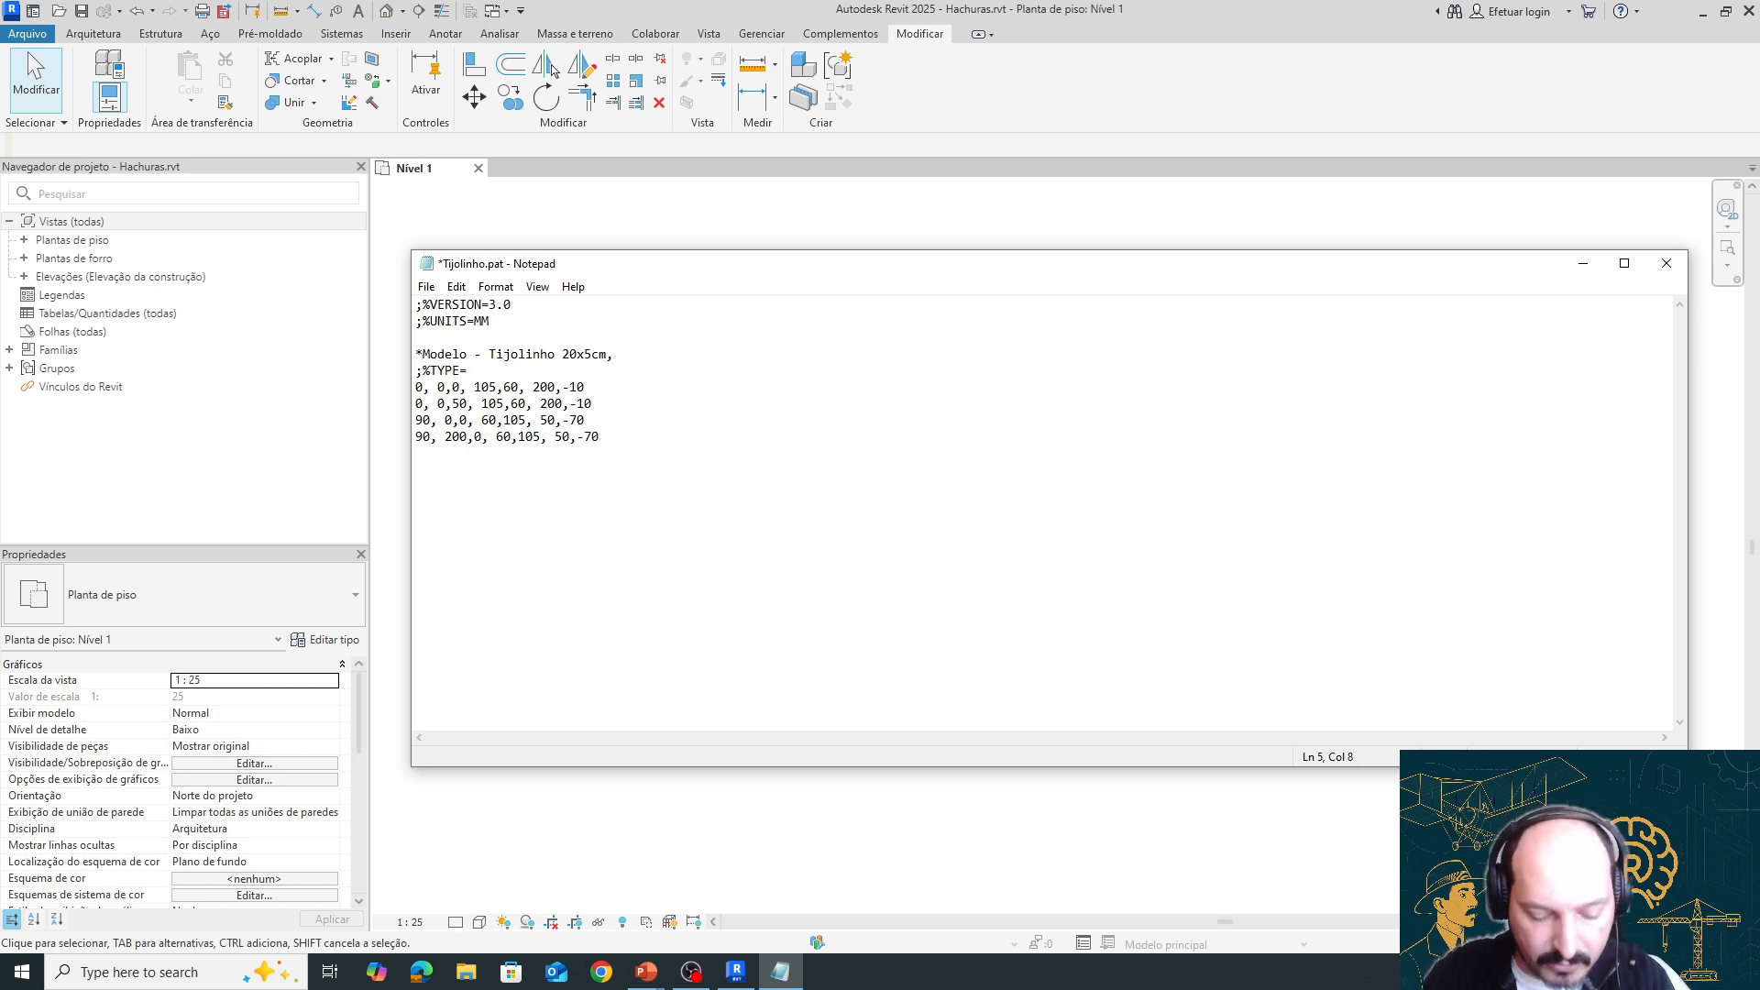
type("MODEL")
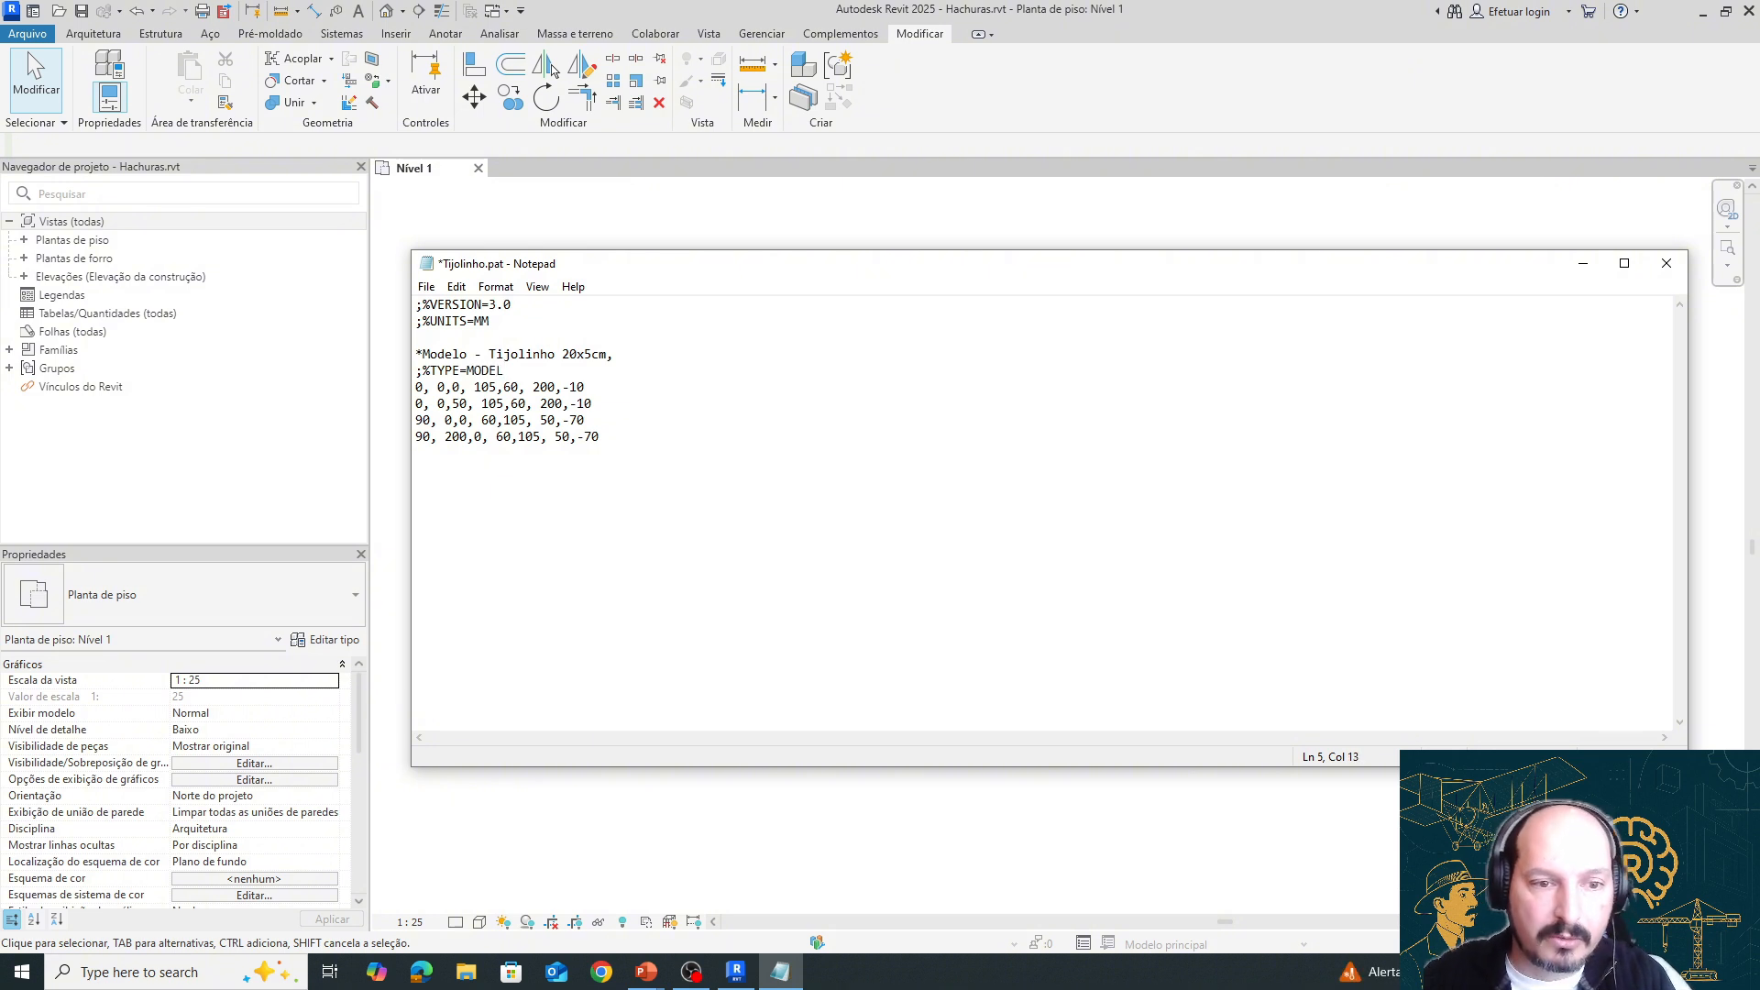
Delete the four numeric rows below the type line, and shrink and place Notepad above the diagrams' parameter notes
left_click_drag(607, 438, 385, 392)
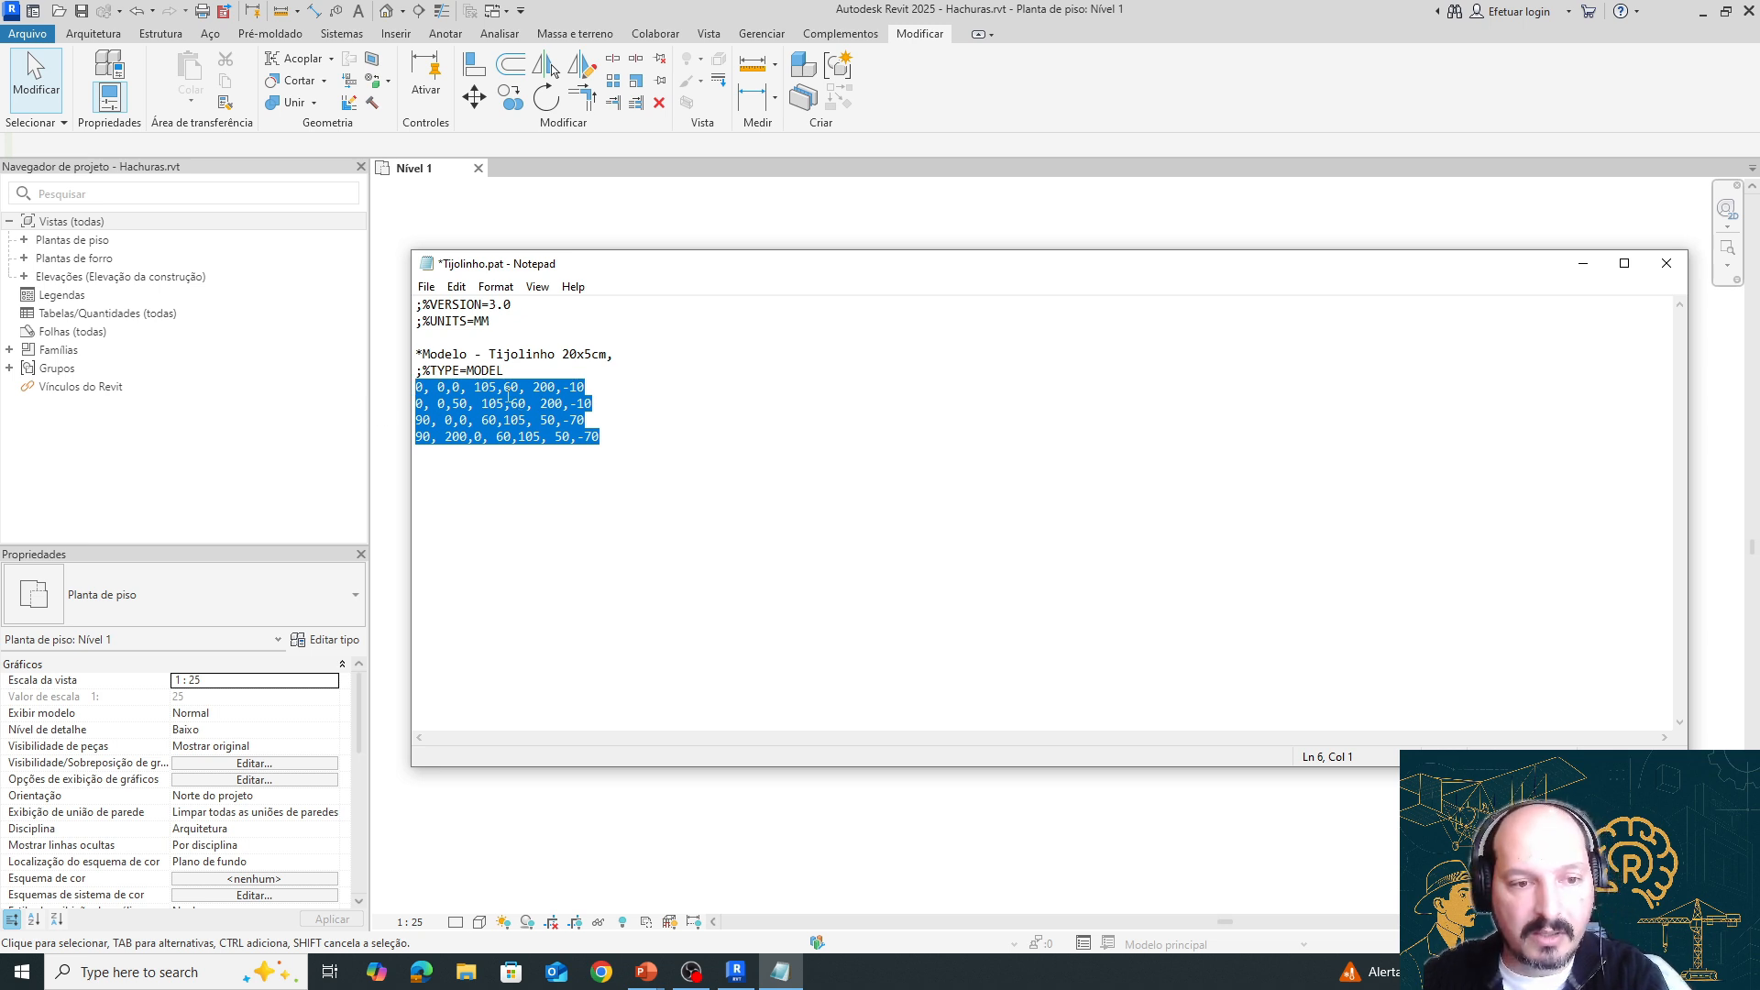
key("Delete")
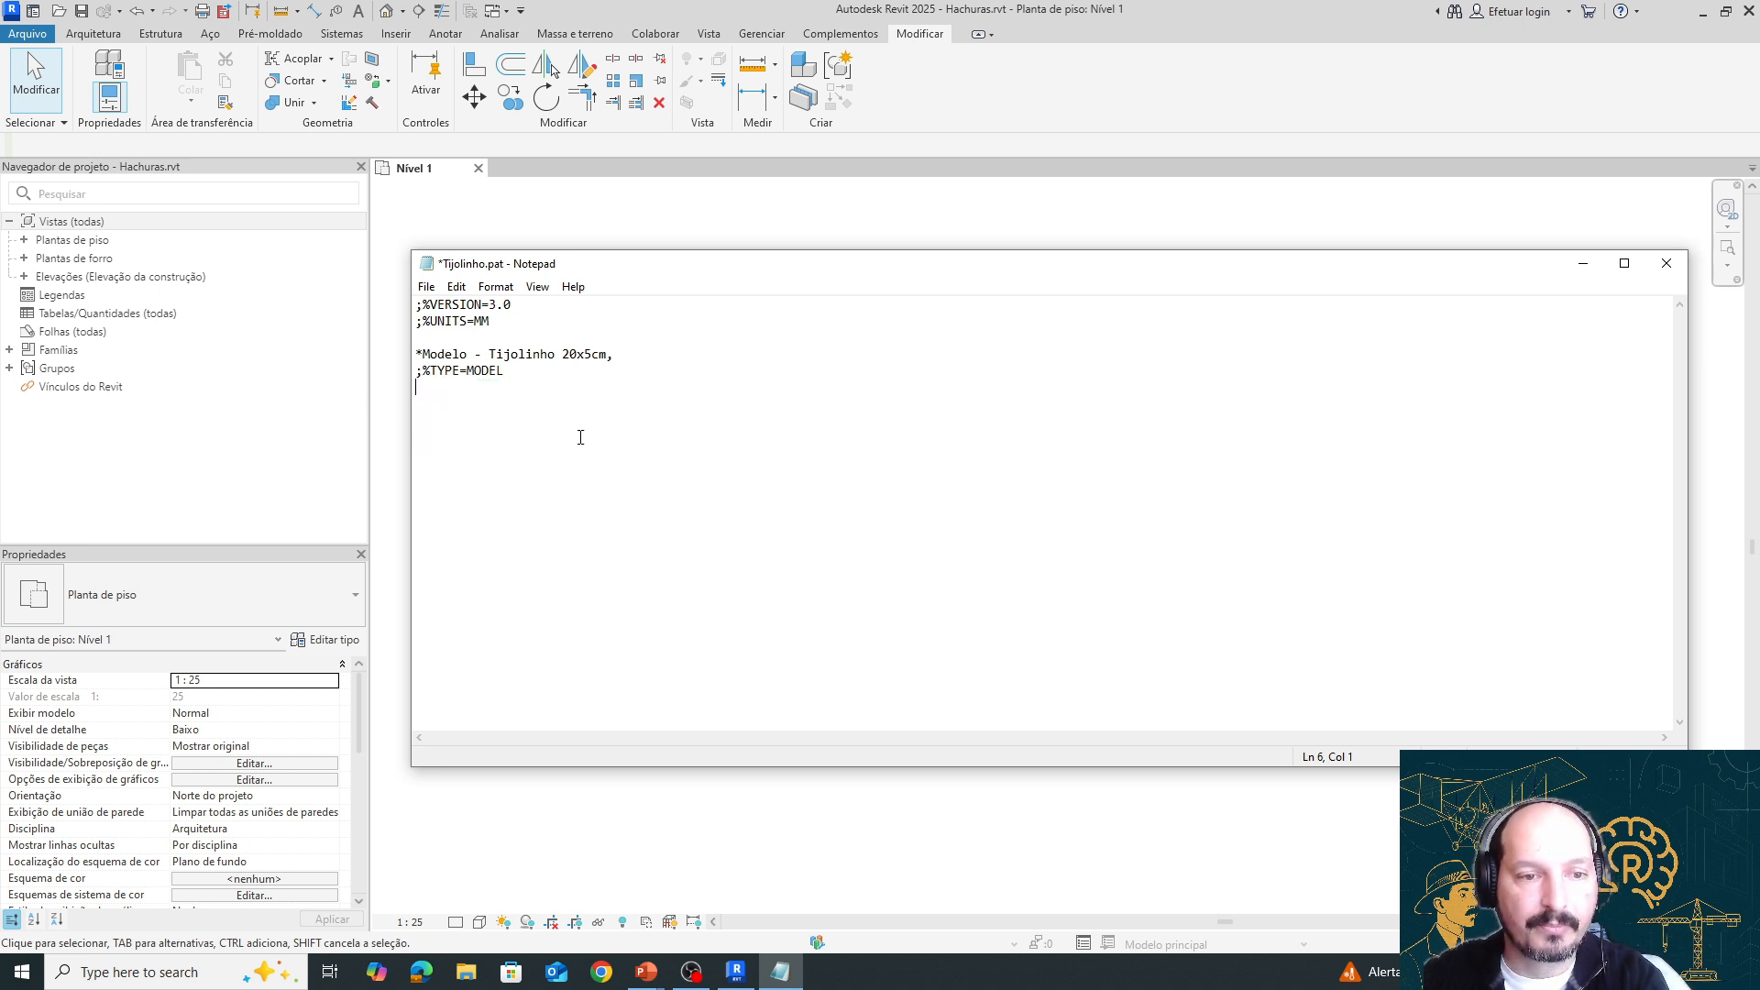
left_click_drag(660, 271, 963, 286)
mouse_move(715, 264)
left_mouse_down()
mouse_move(872, 315)
mouse_move(980, 378)
mouse_move(1281, 373)
left_mouse_up()
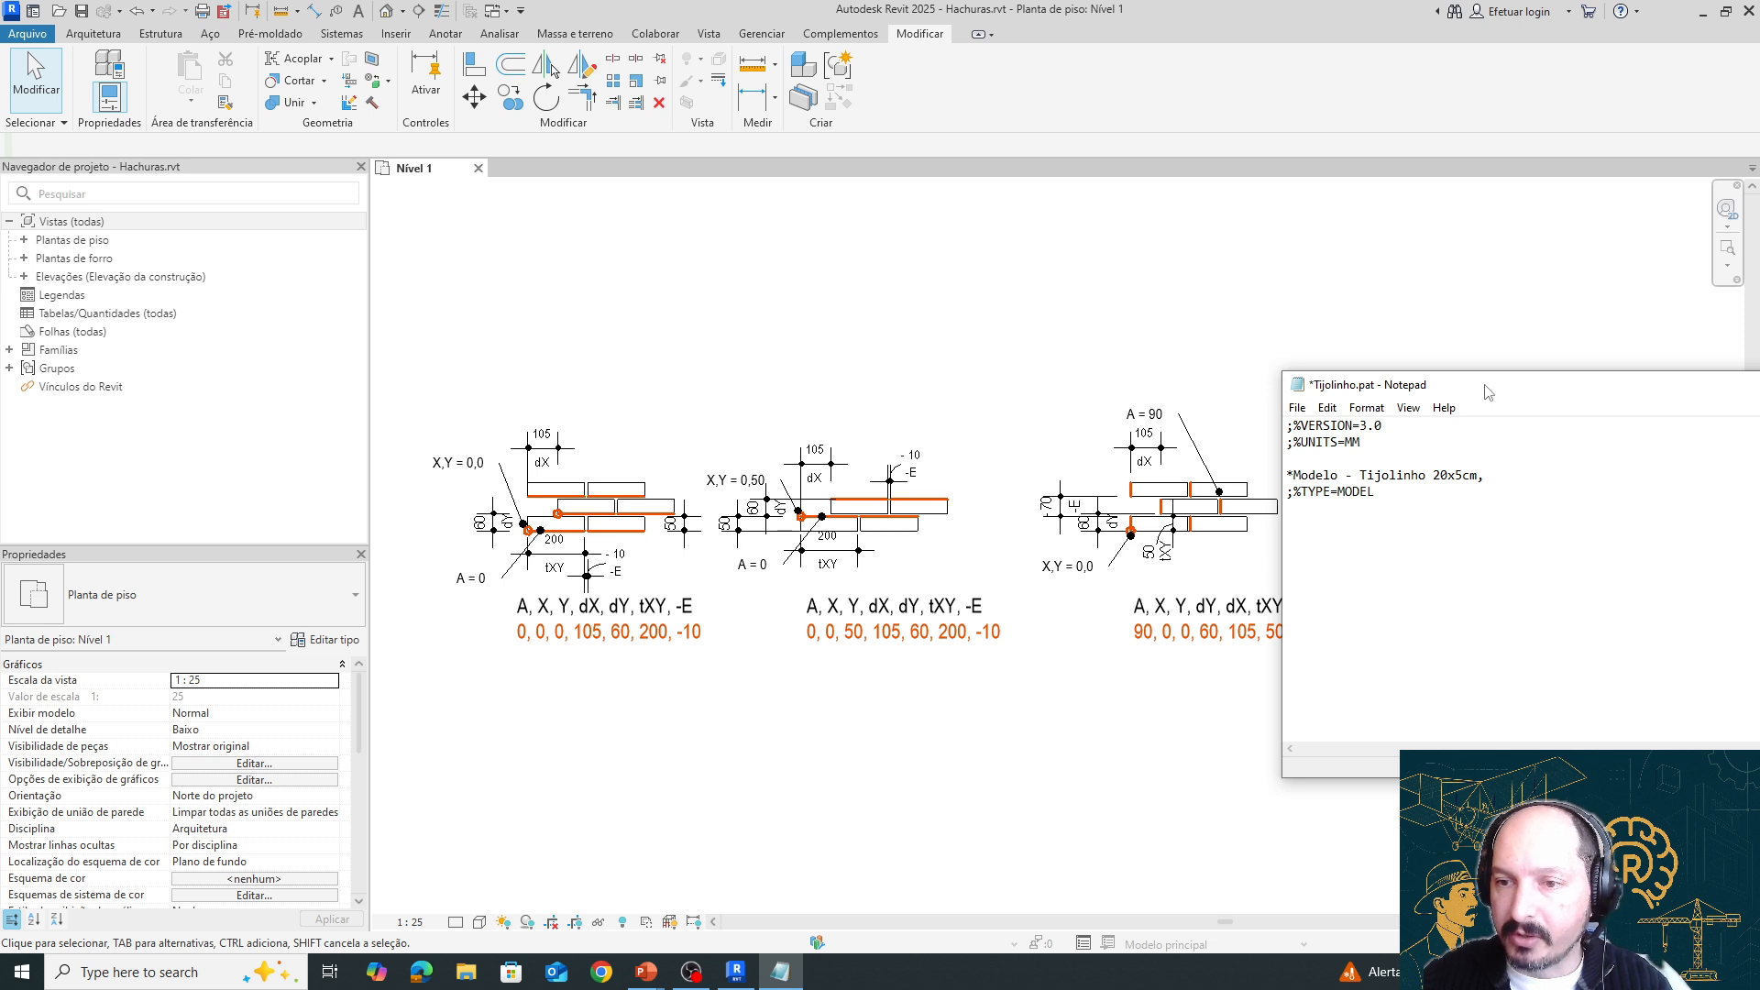
mouse_move(1485, 390)
left_mouse_down()
mouse_move(1303, 271)
mouse_move(716, 215)
left_mouse_up()
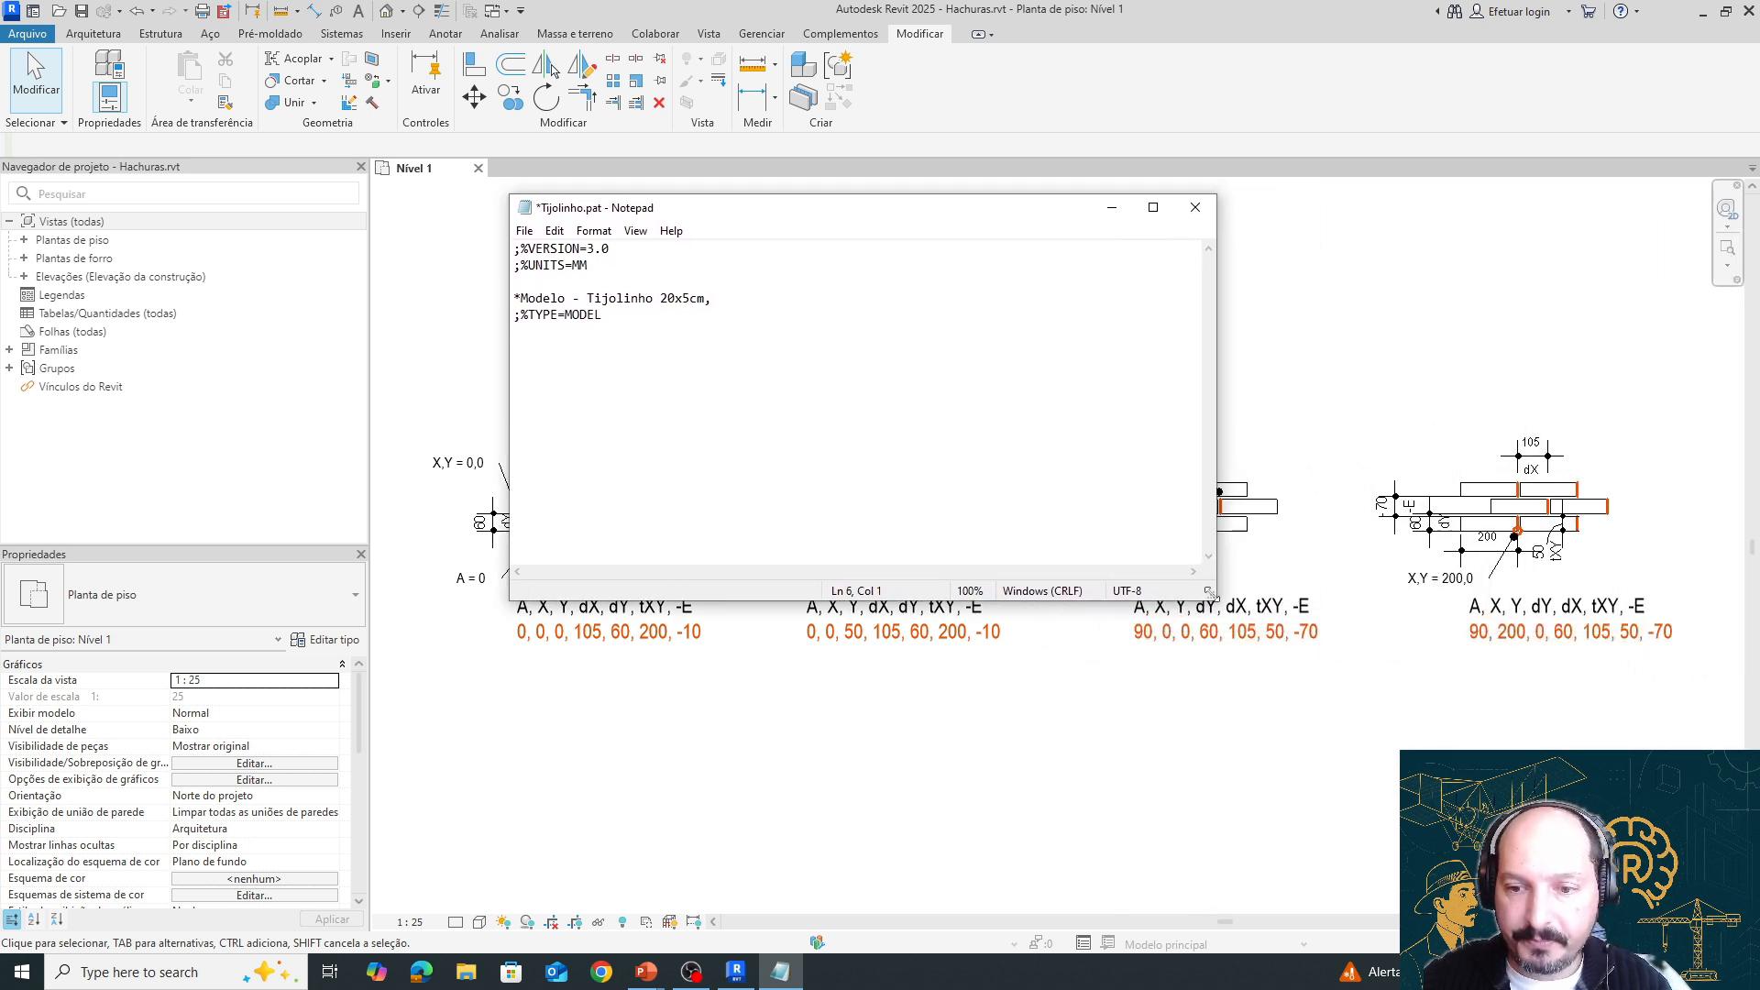
mouse_move(1214, 596)
left_mouse_down()
mouse_move(1178, 485)
mouse_move(1066, 420)
mouse_move(1066, 459)
left_mouse_up()
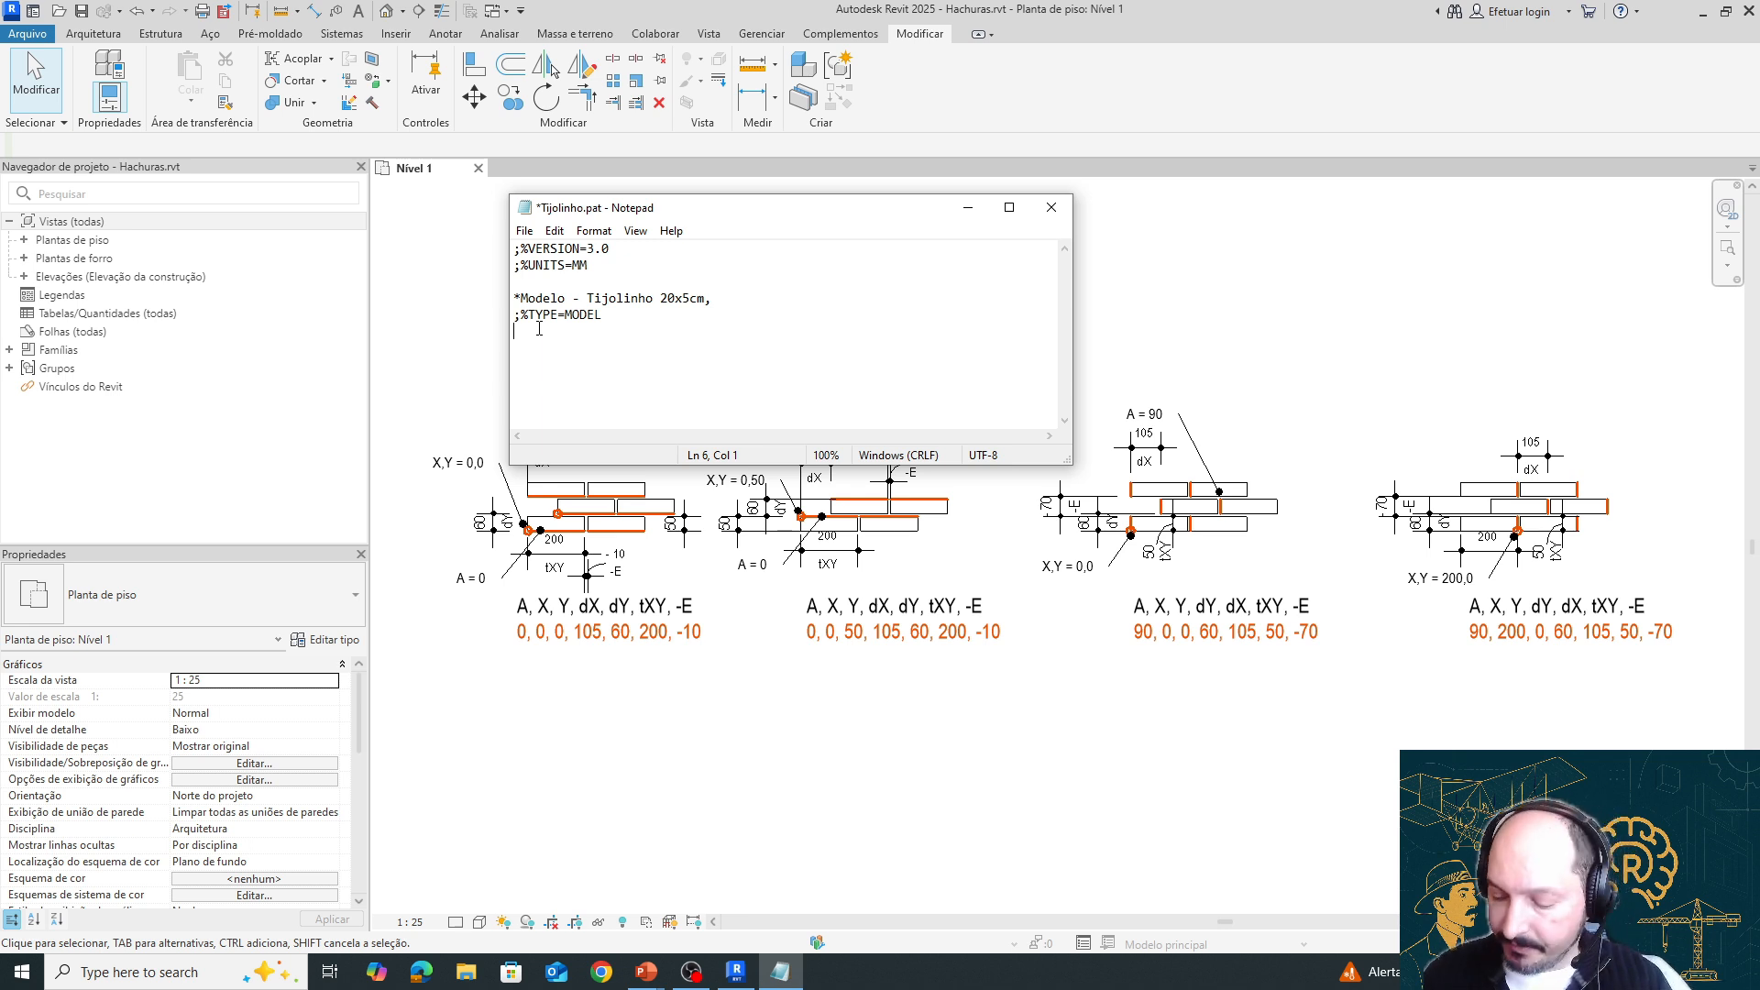
Enter the first brick diagram's line definition below the type line as 0, 0,0, 105,60, 200,-10, ending with a line break
type("0")
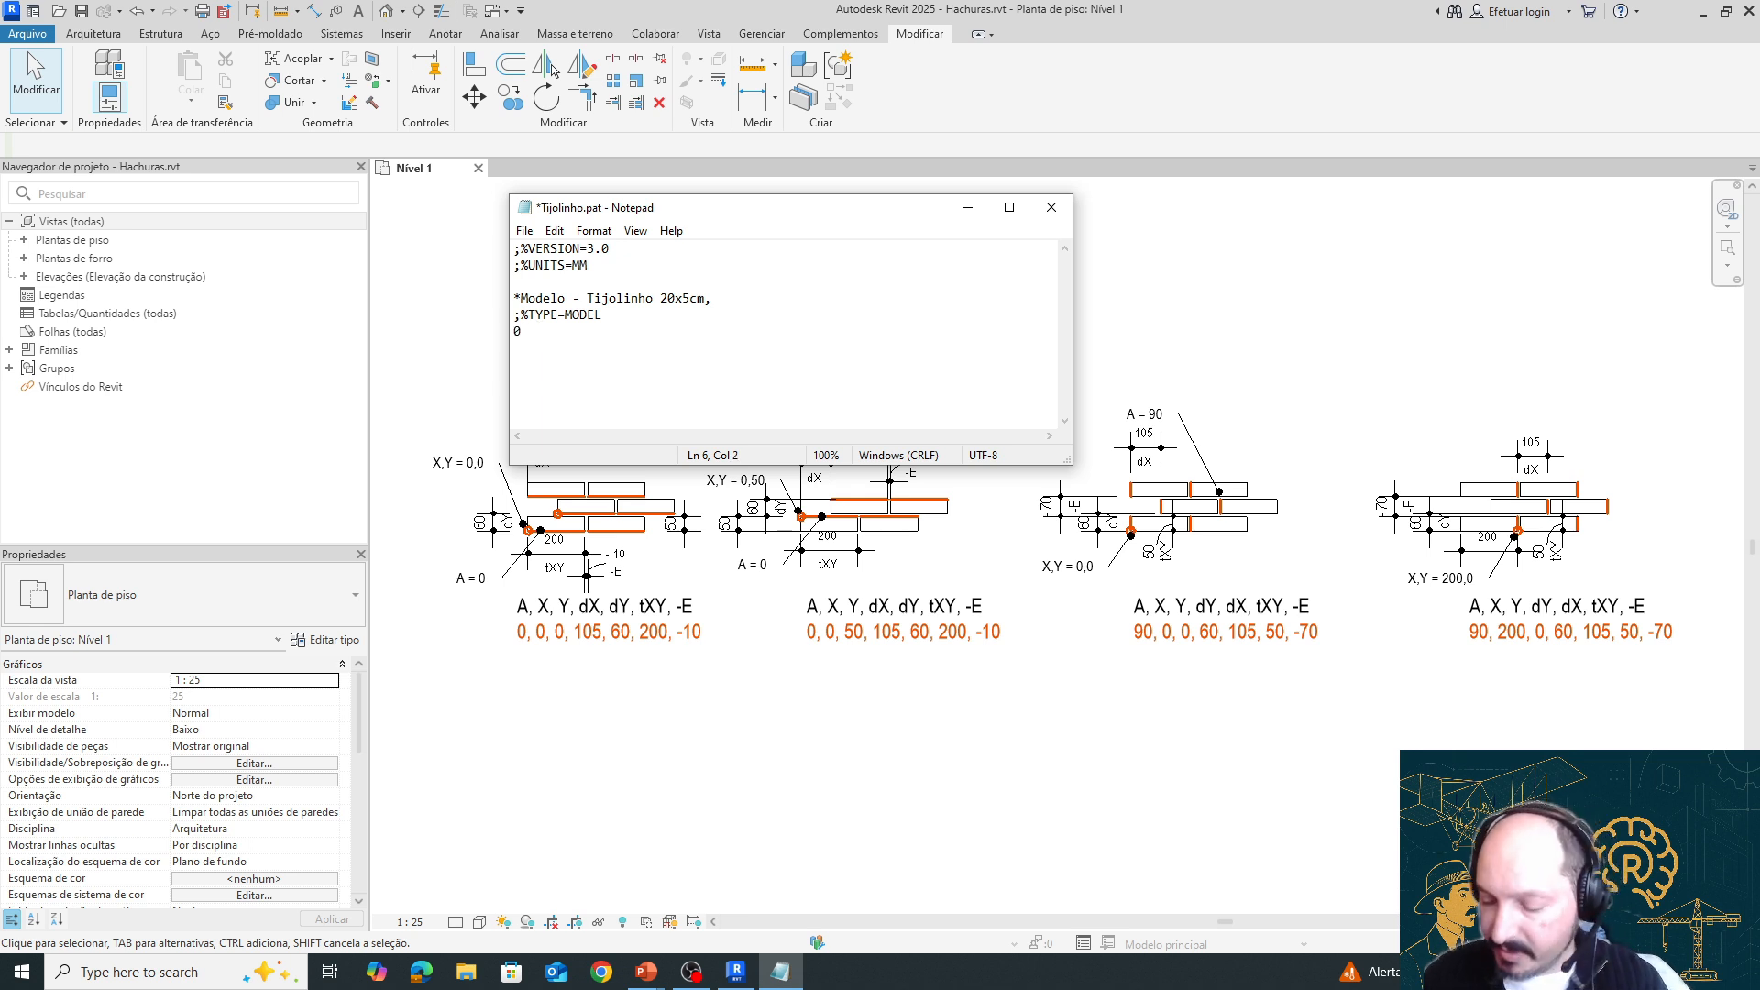
type(",0")
key("BackSpace")
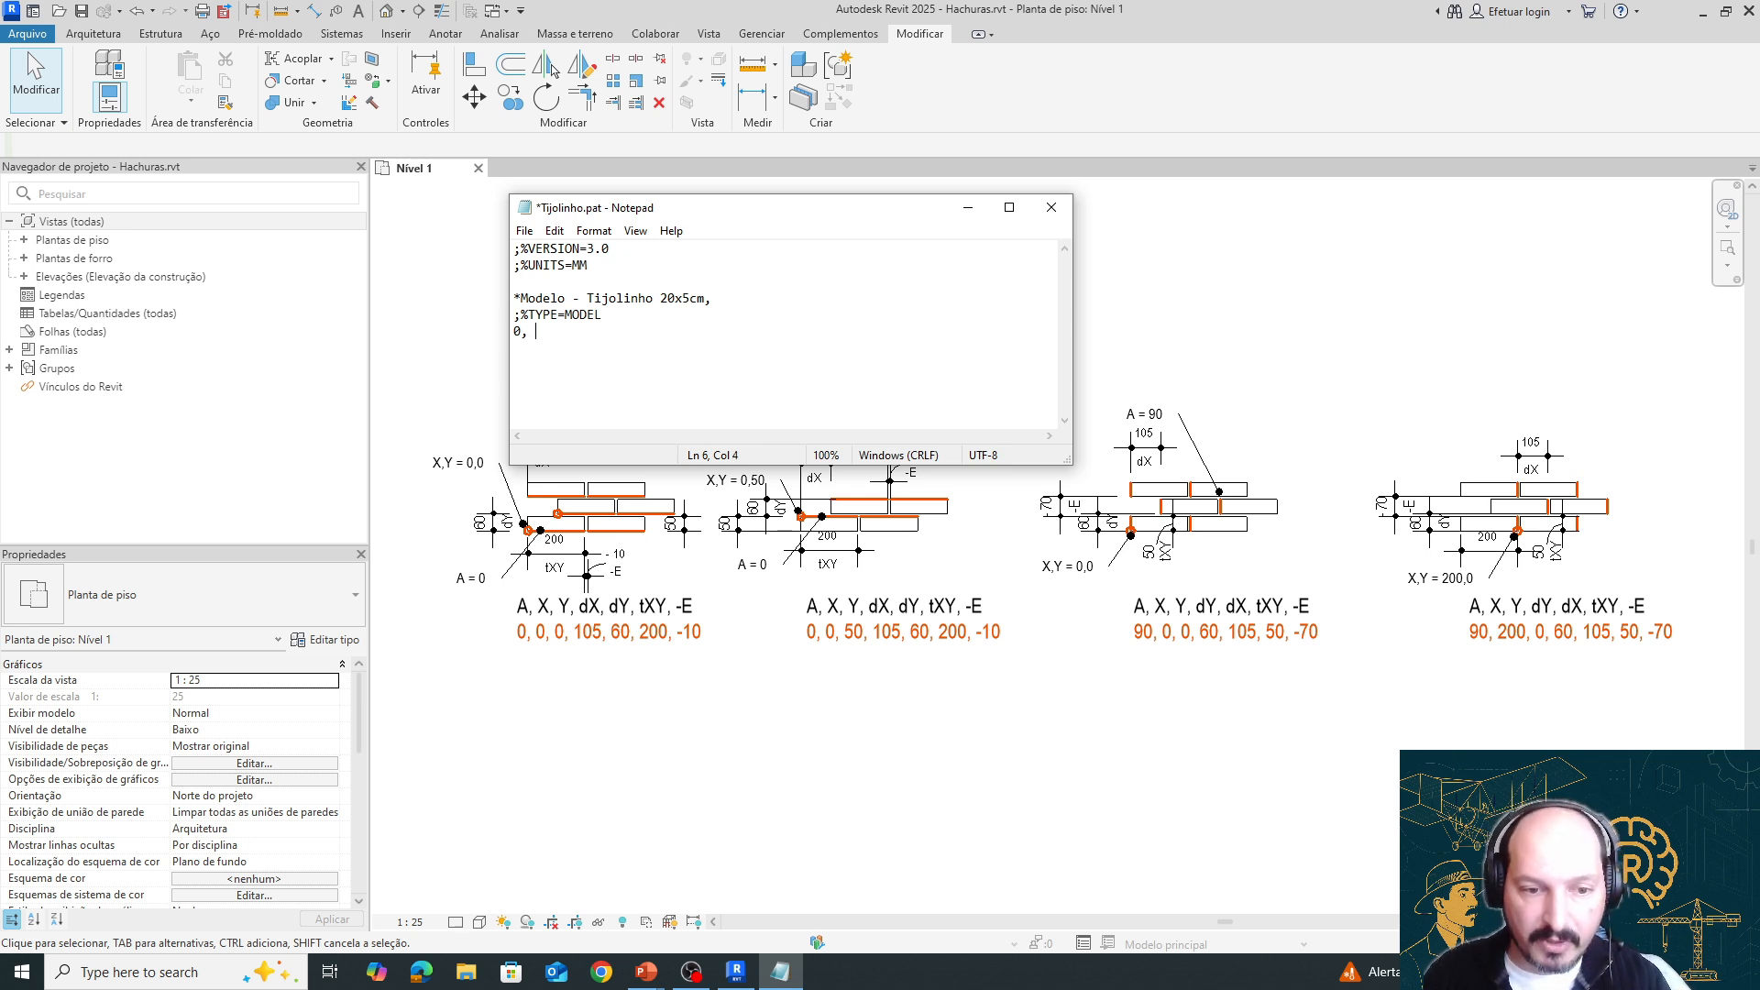
type("0,0")
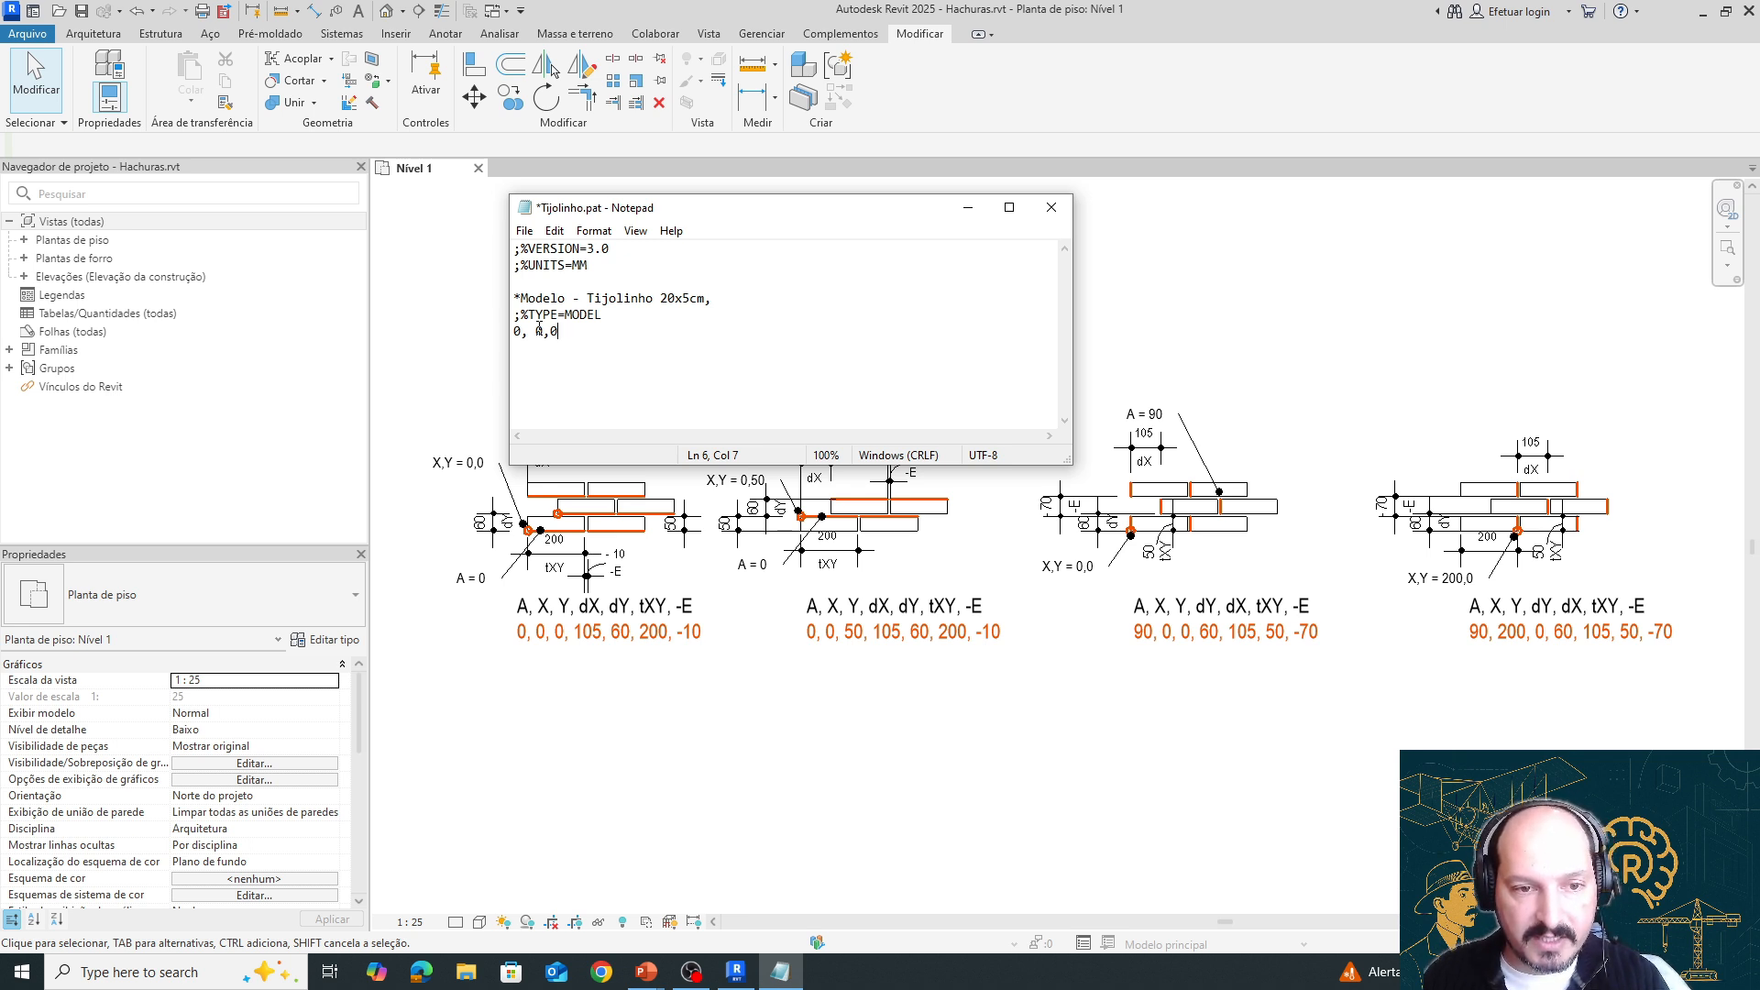
type(",")
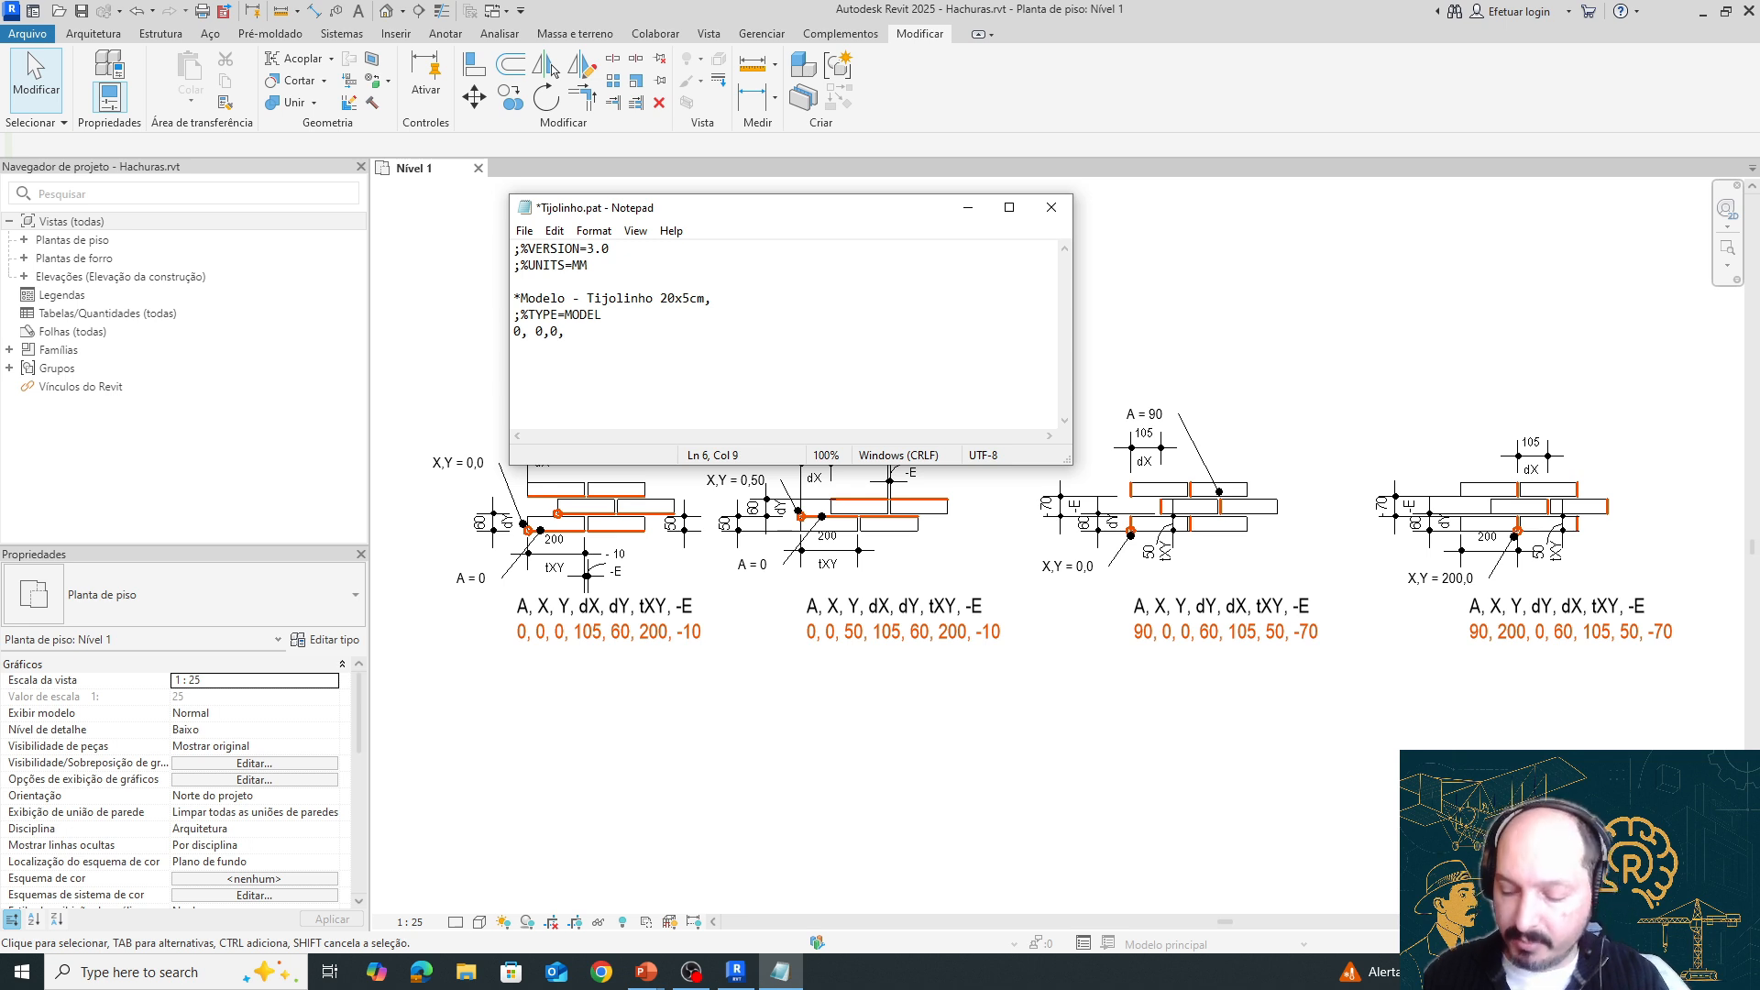
type(" 10")
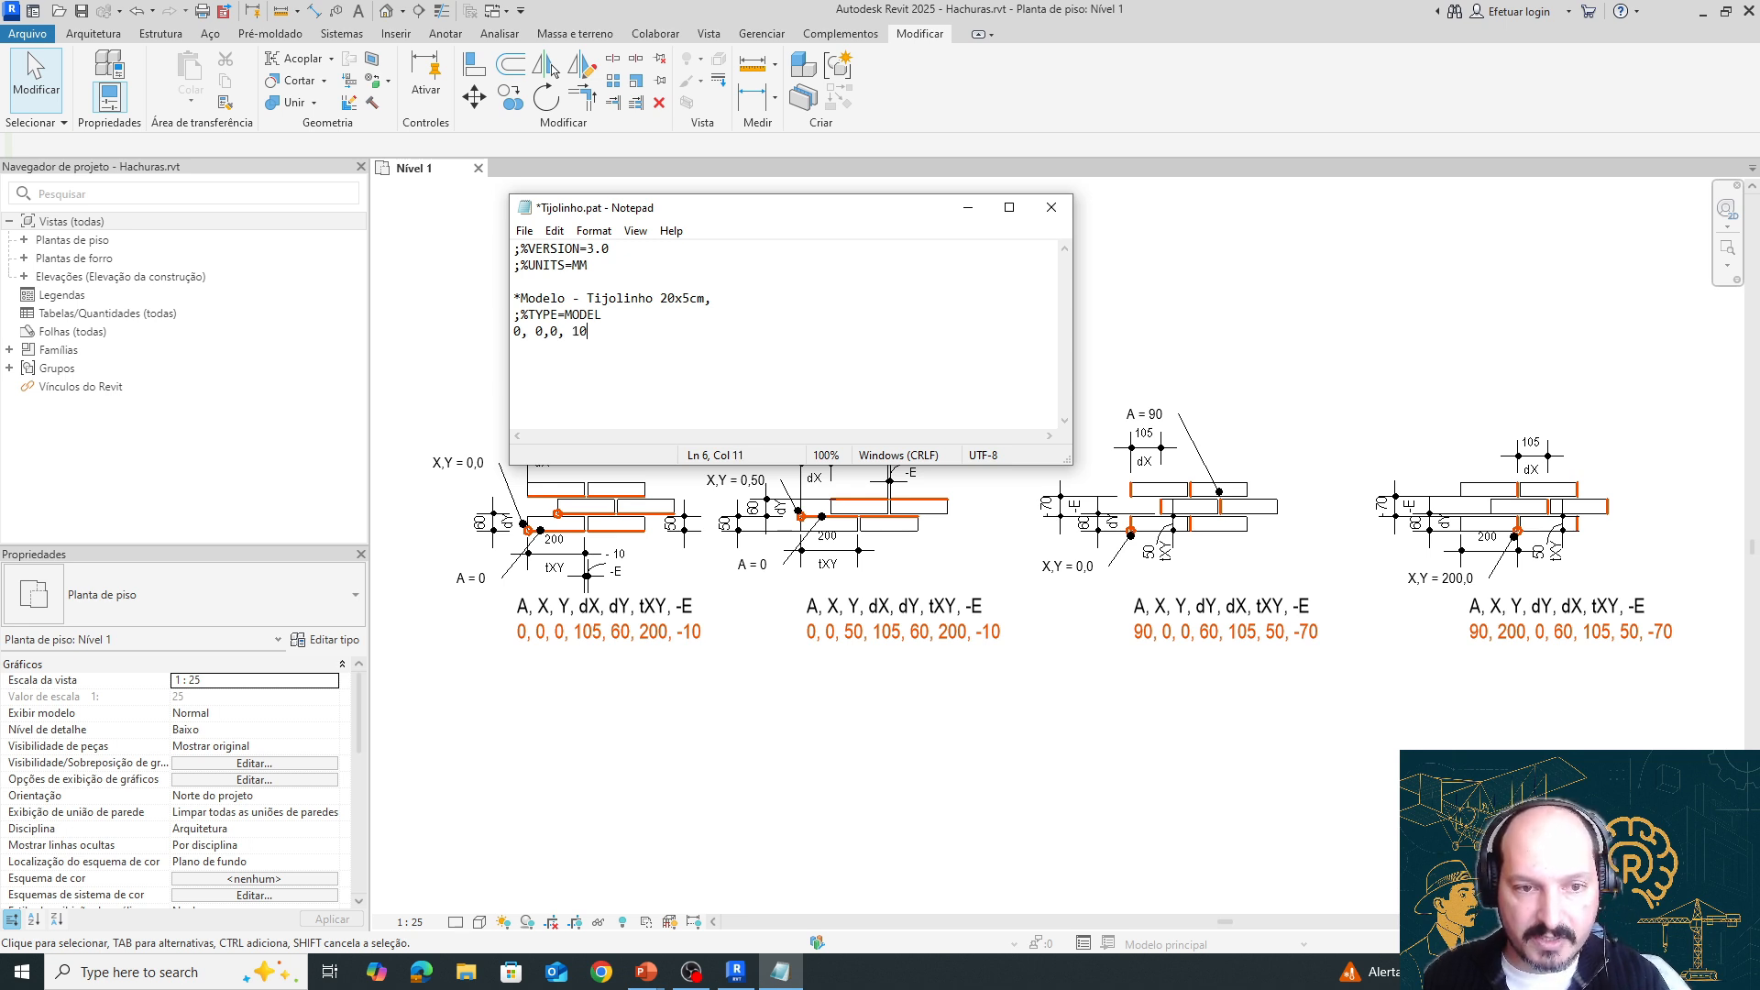
type("5,")
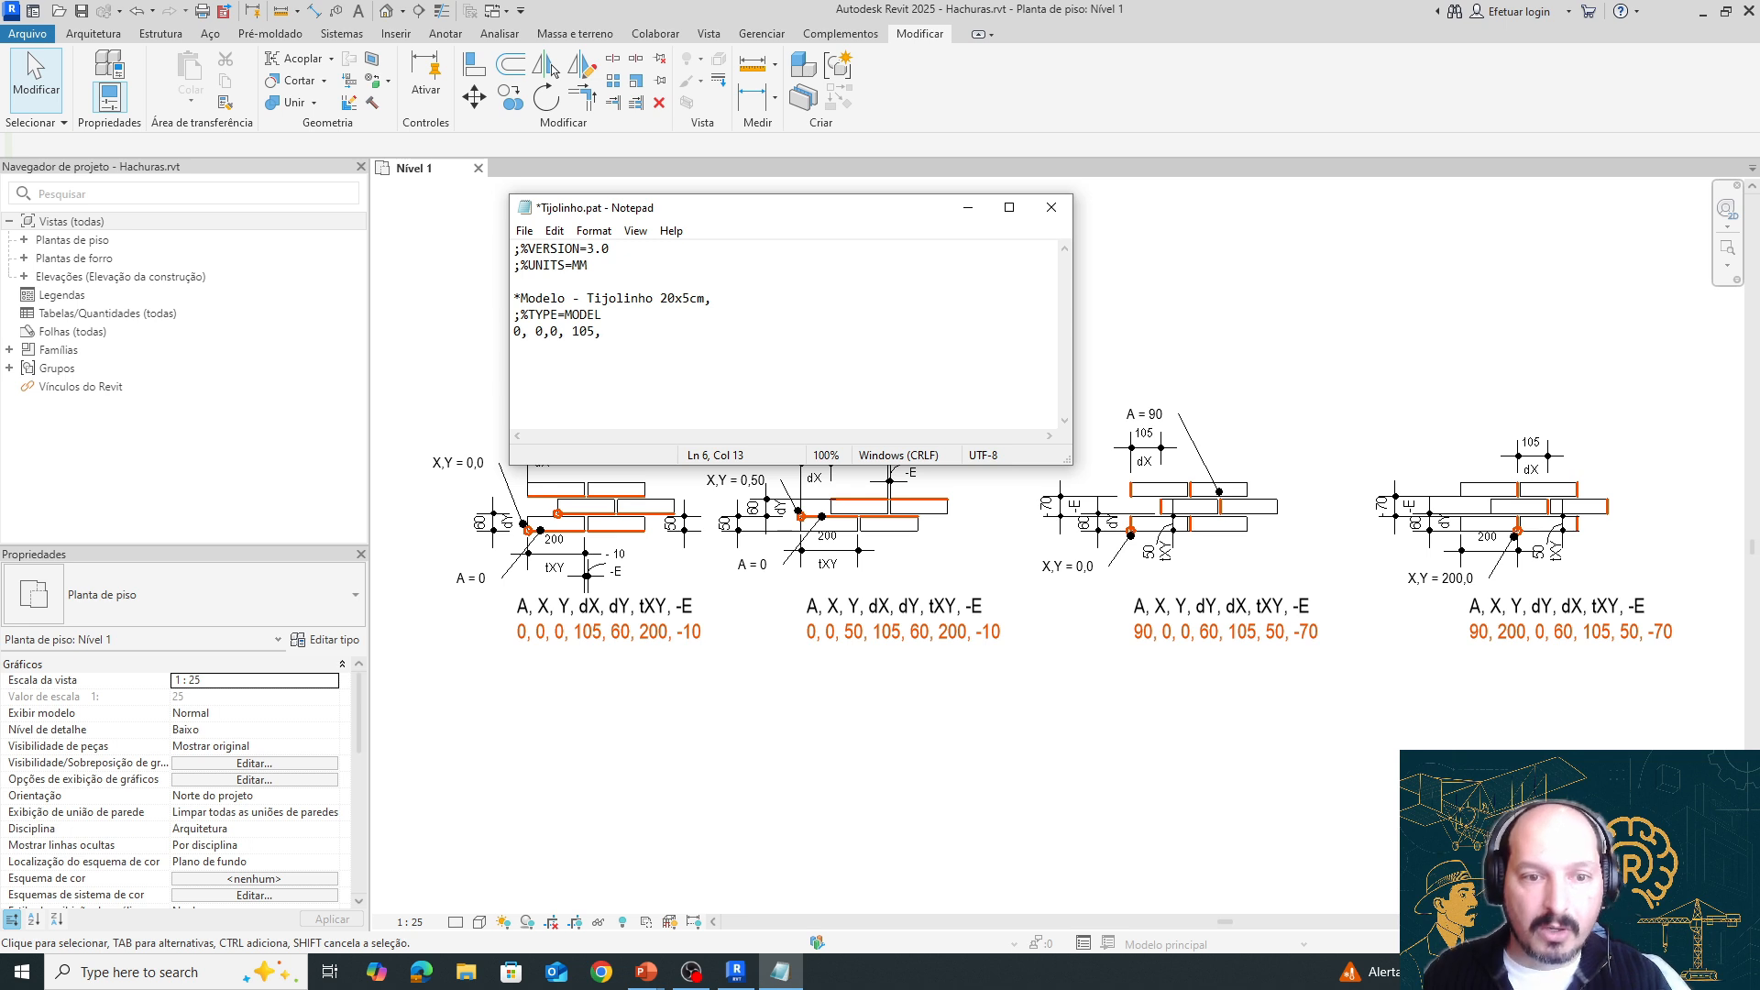
type("60,")
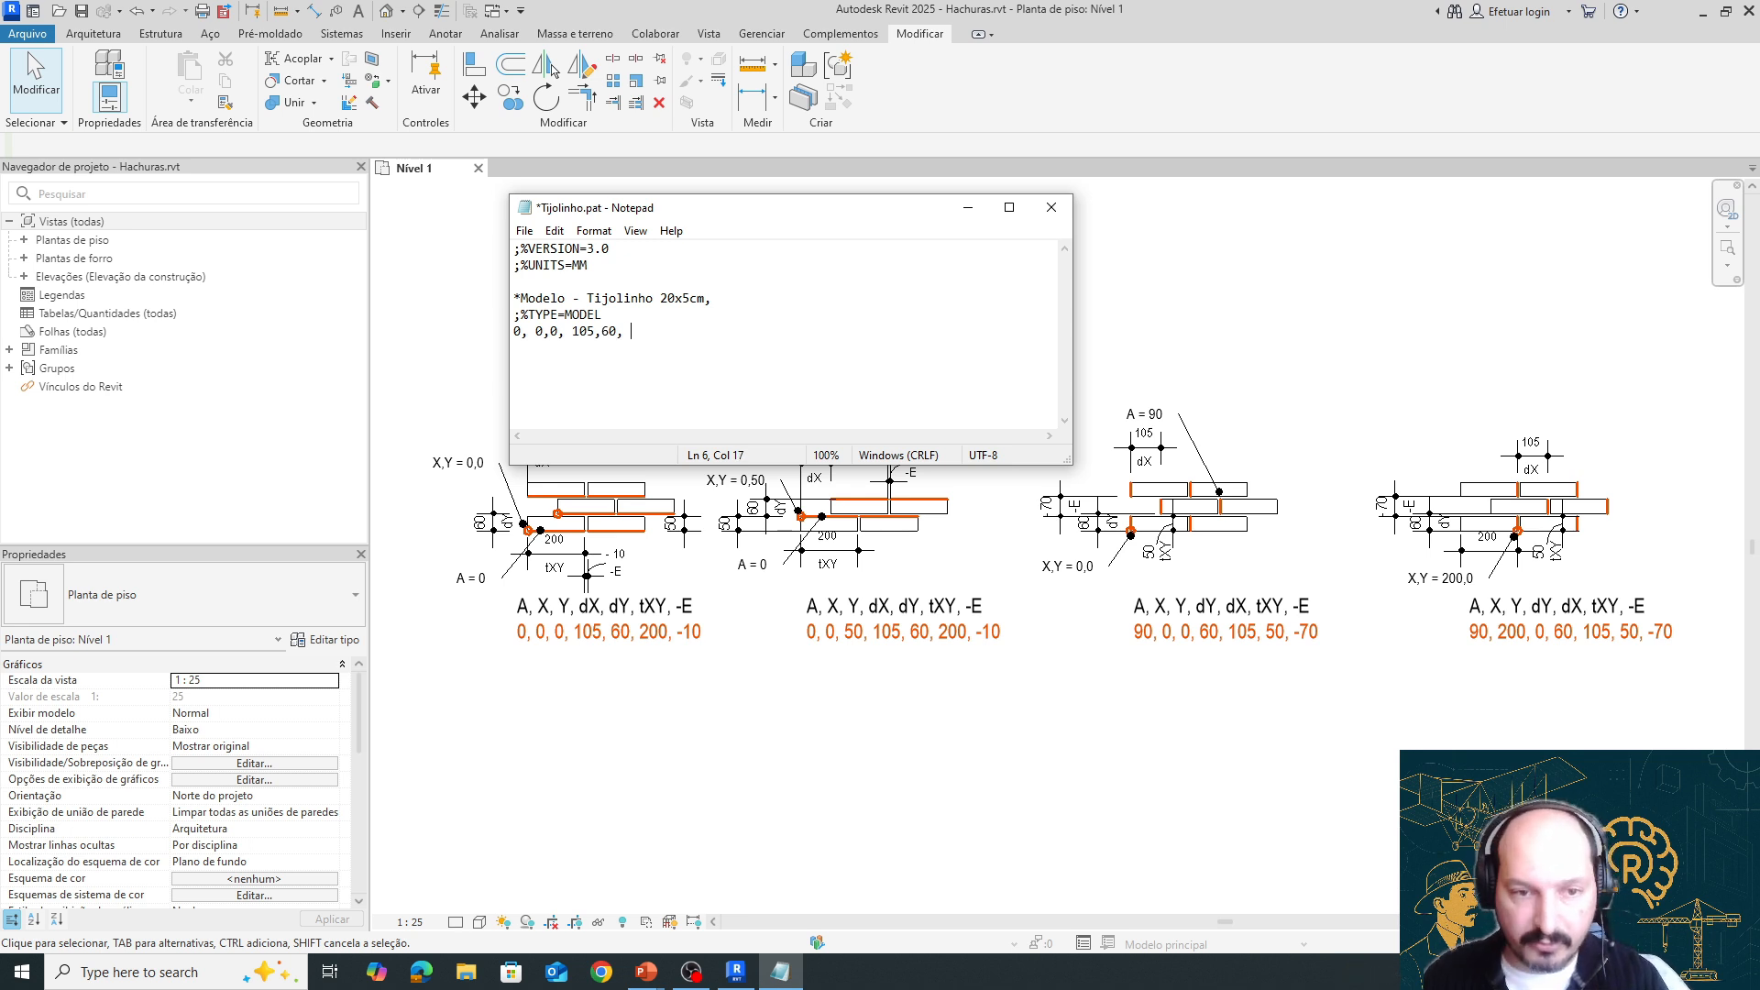
type(" 200")
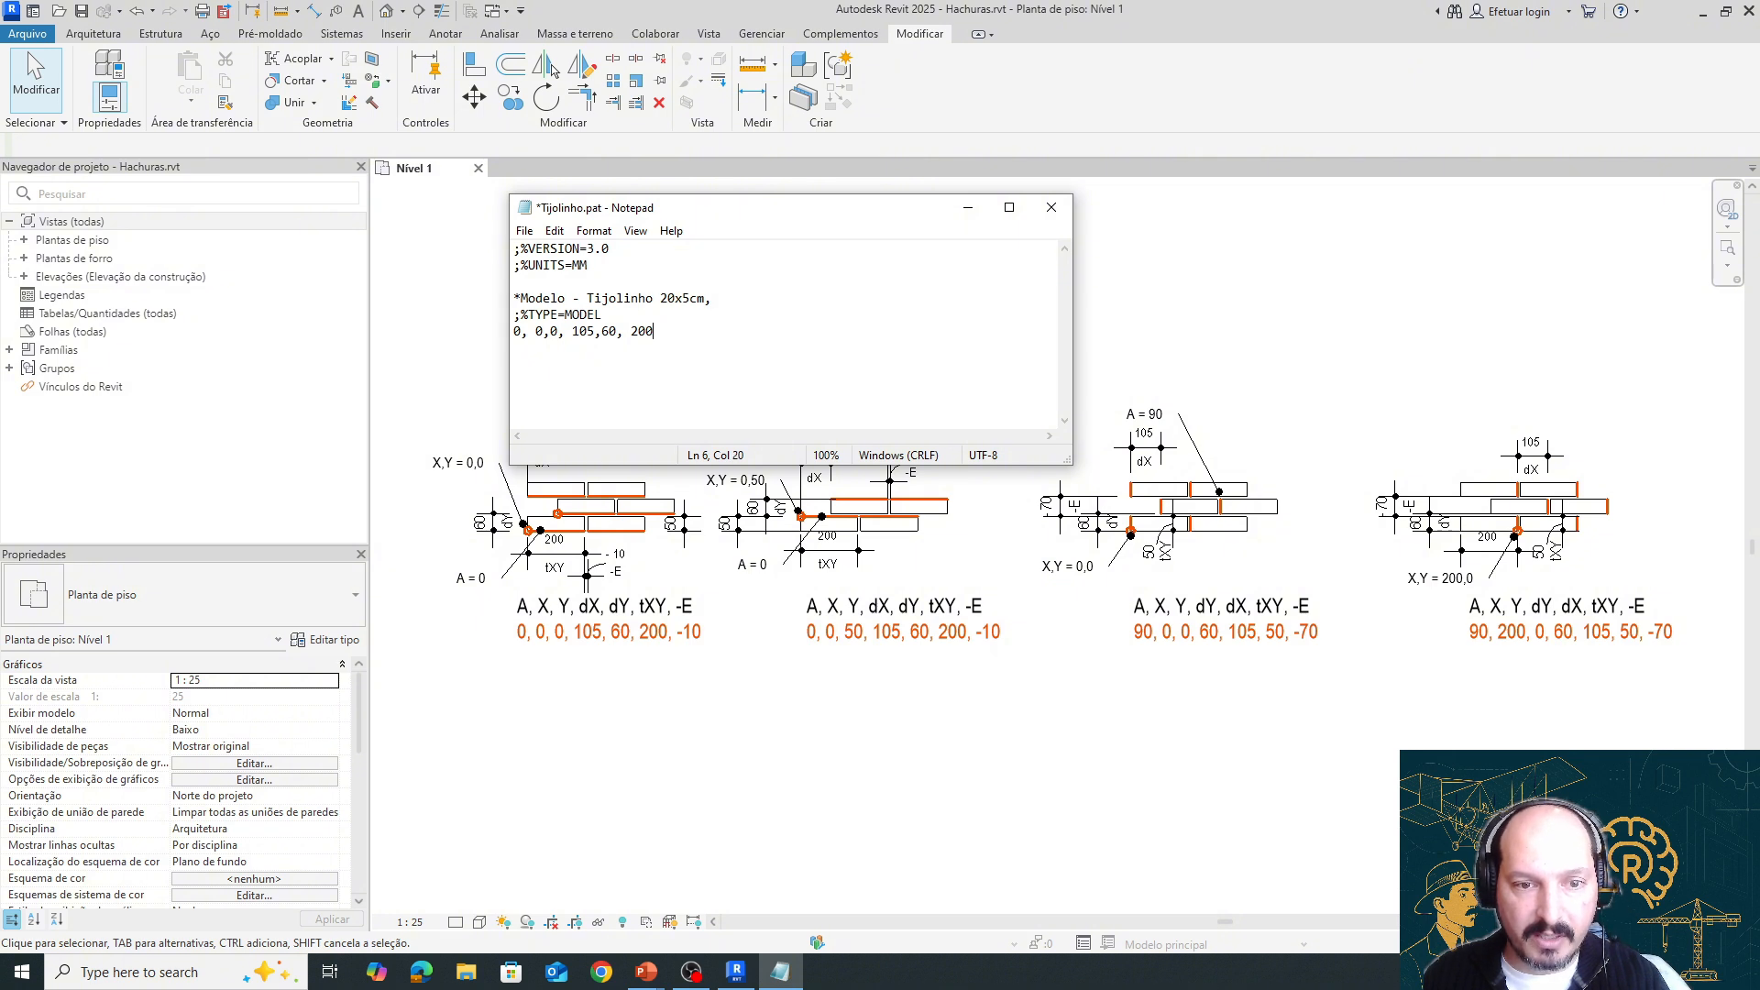
type(",")
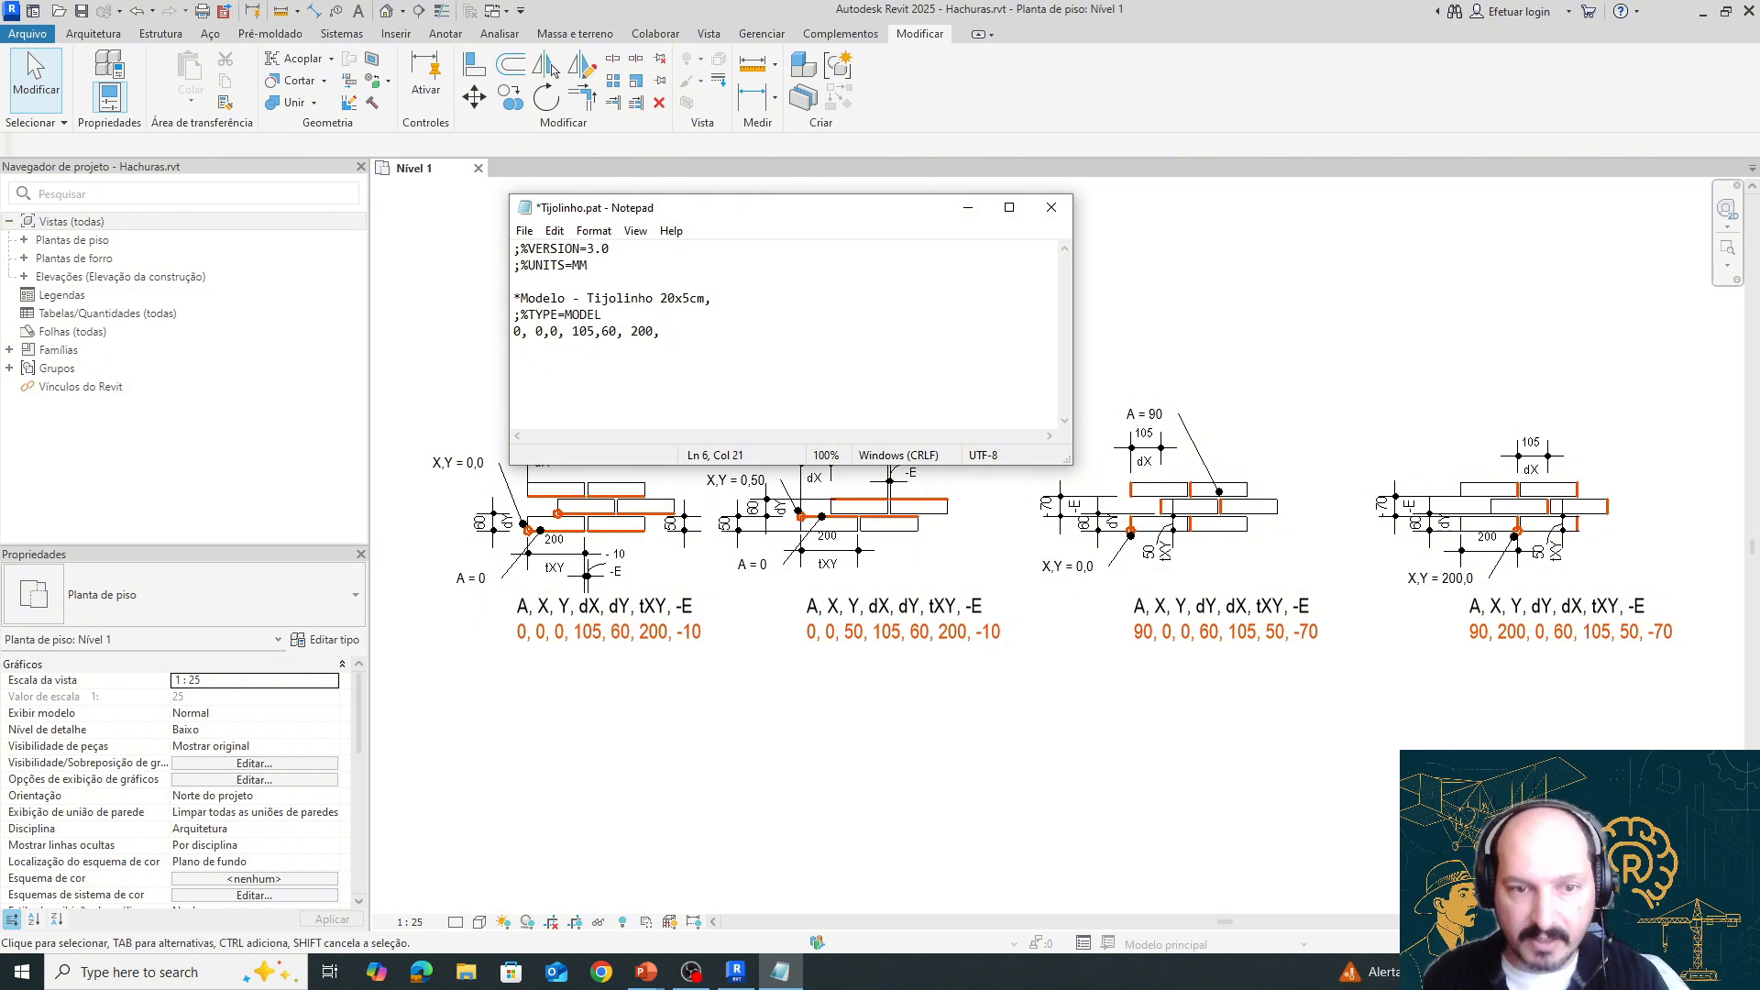
type(" -10")
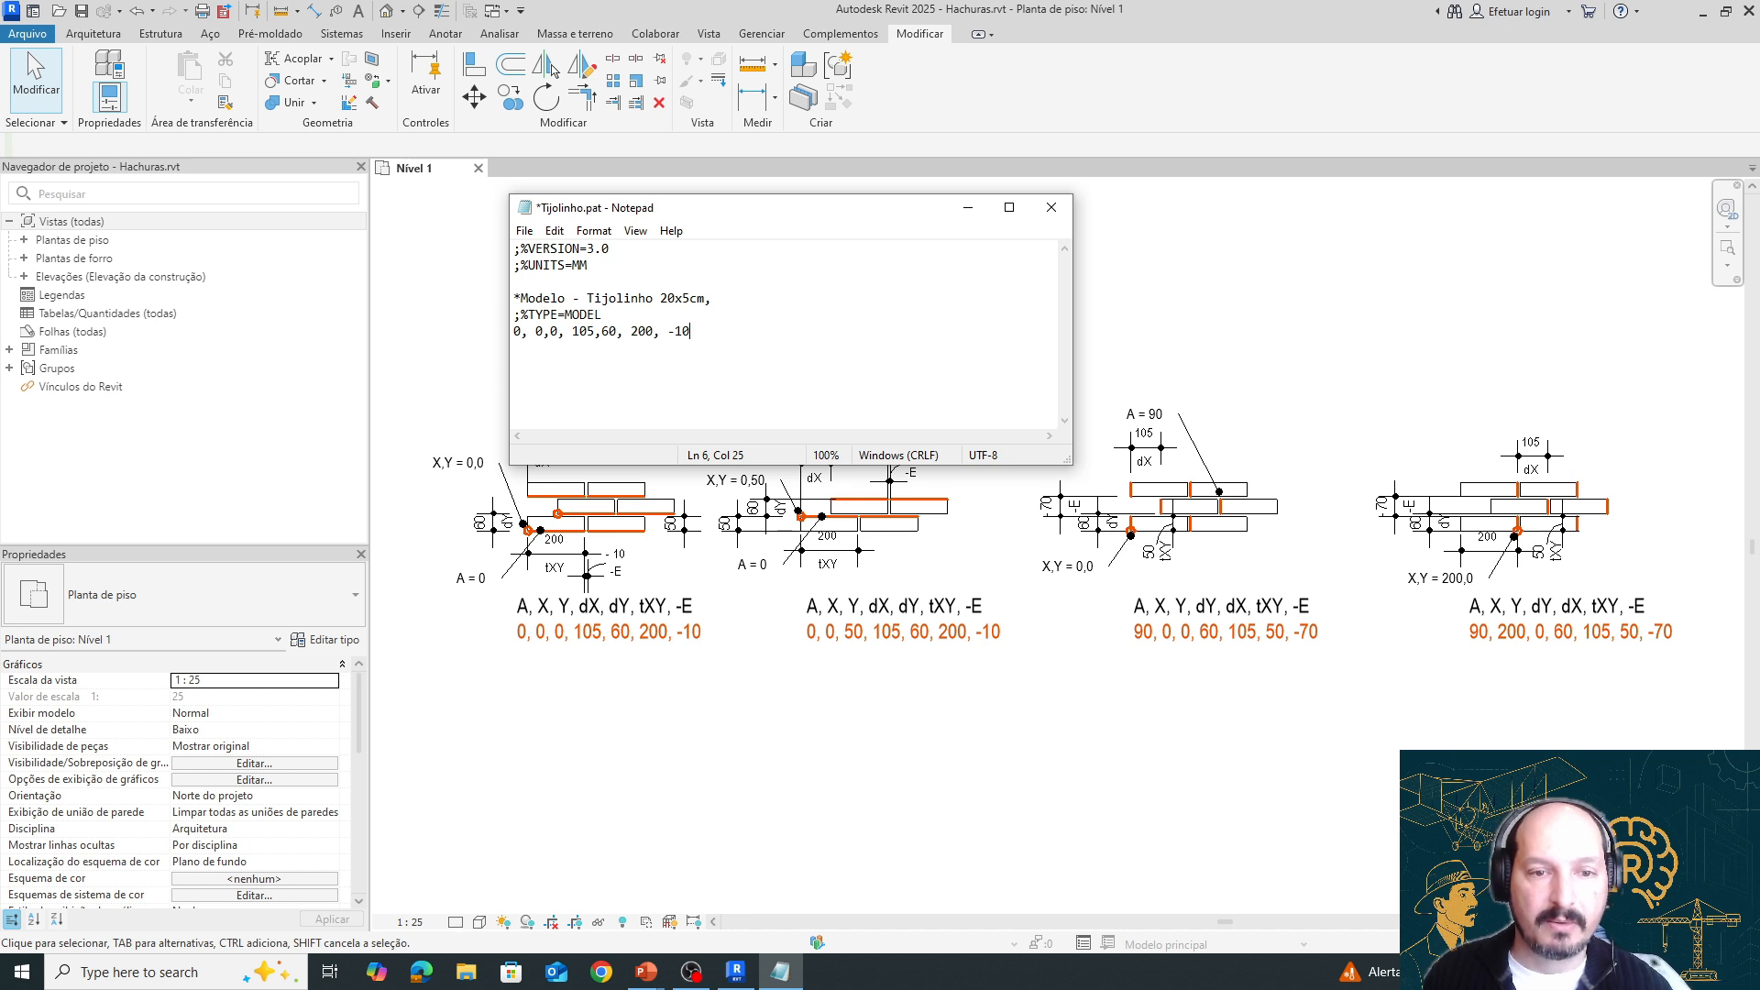
key("BackSpace")
key("BackSpace")
key("BackSpace")
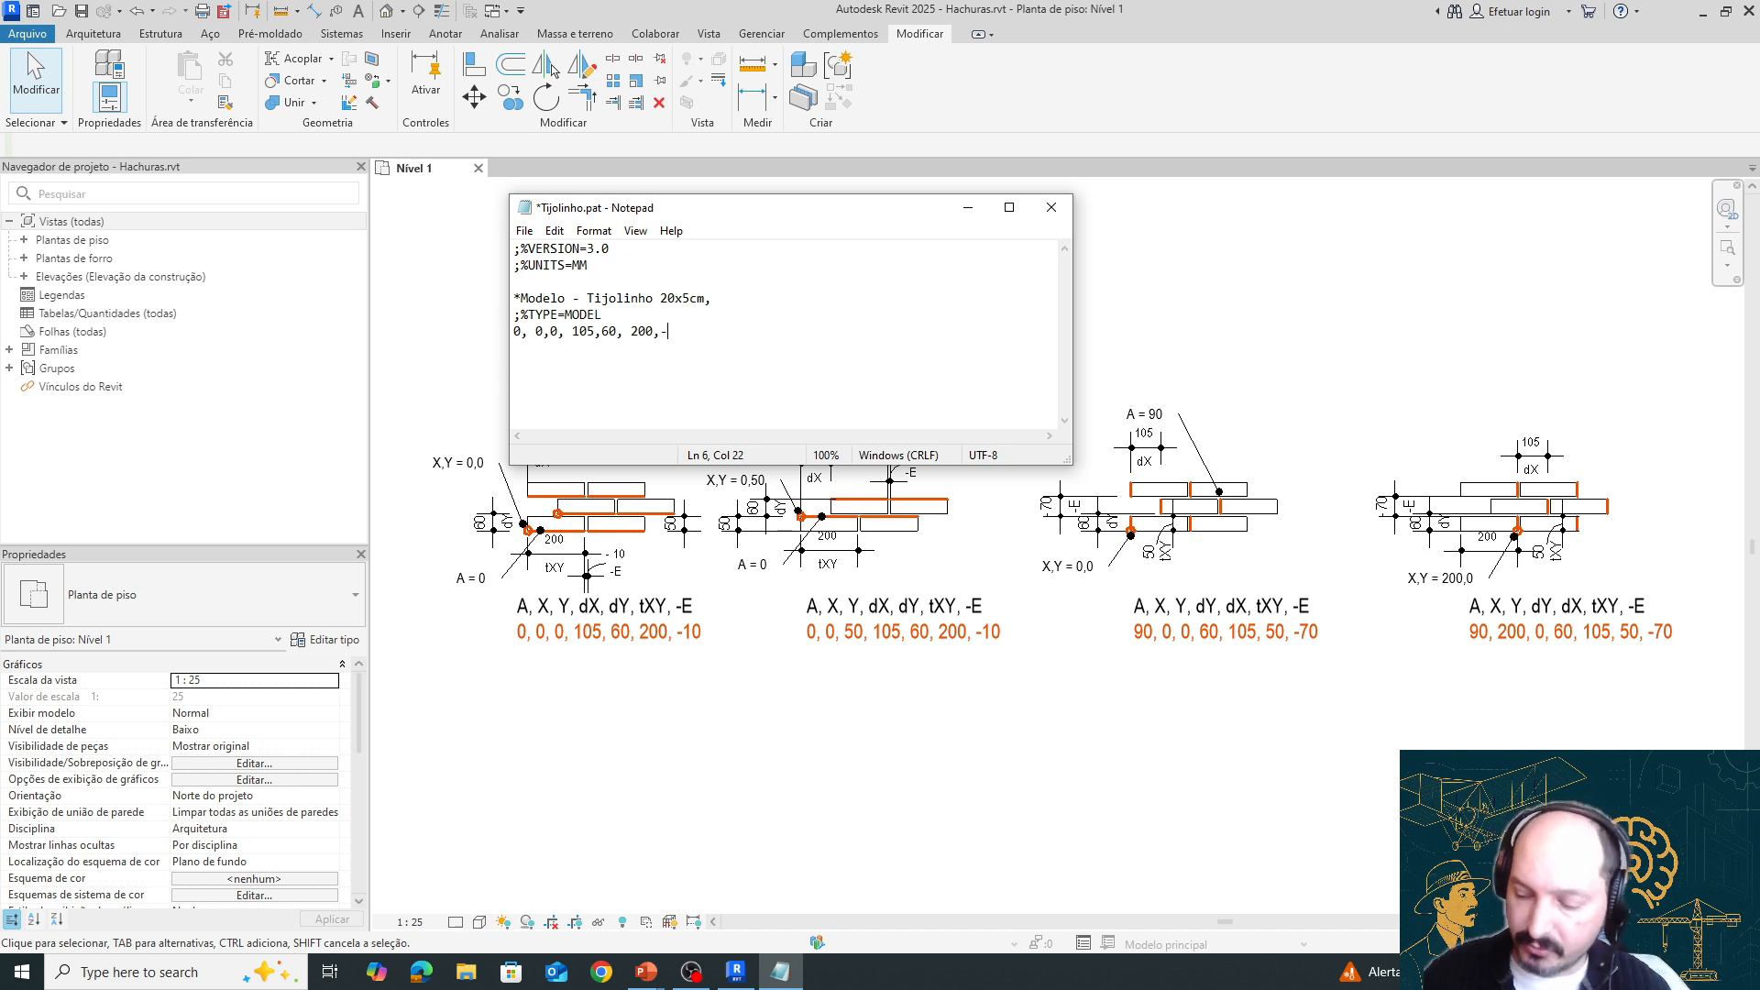
type("10")
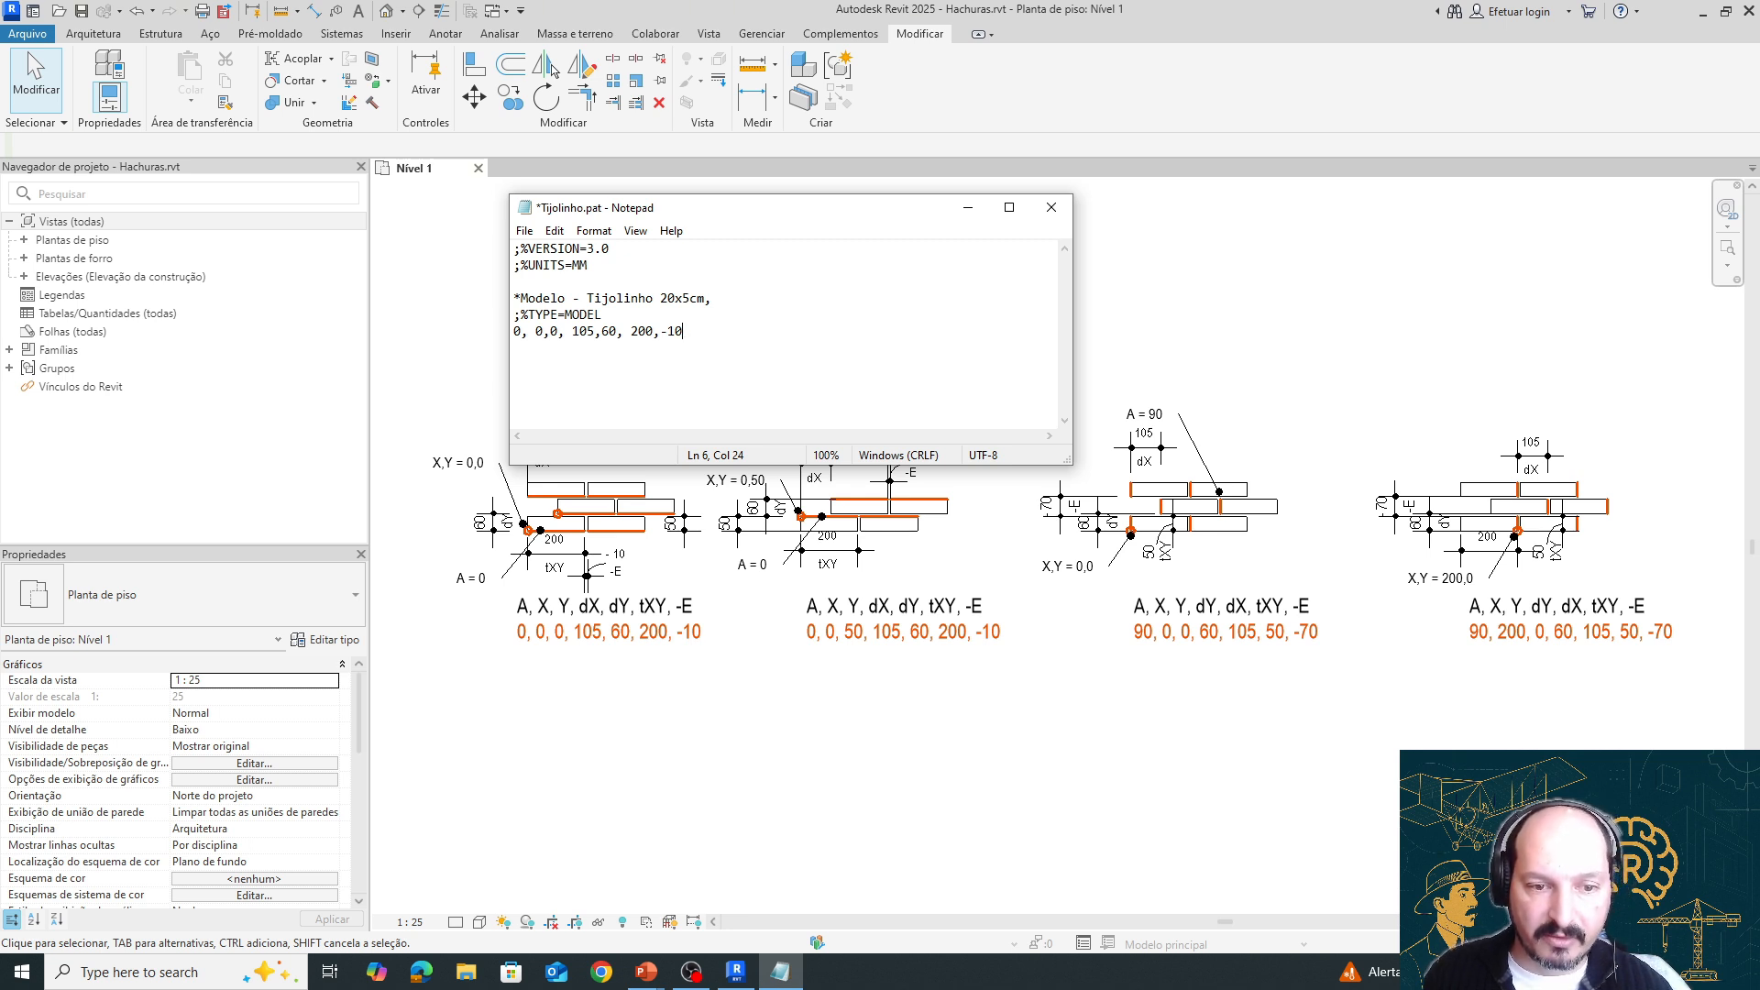
key("Return")
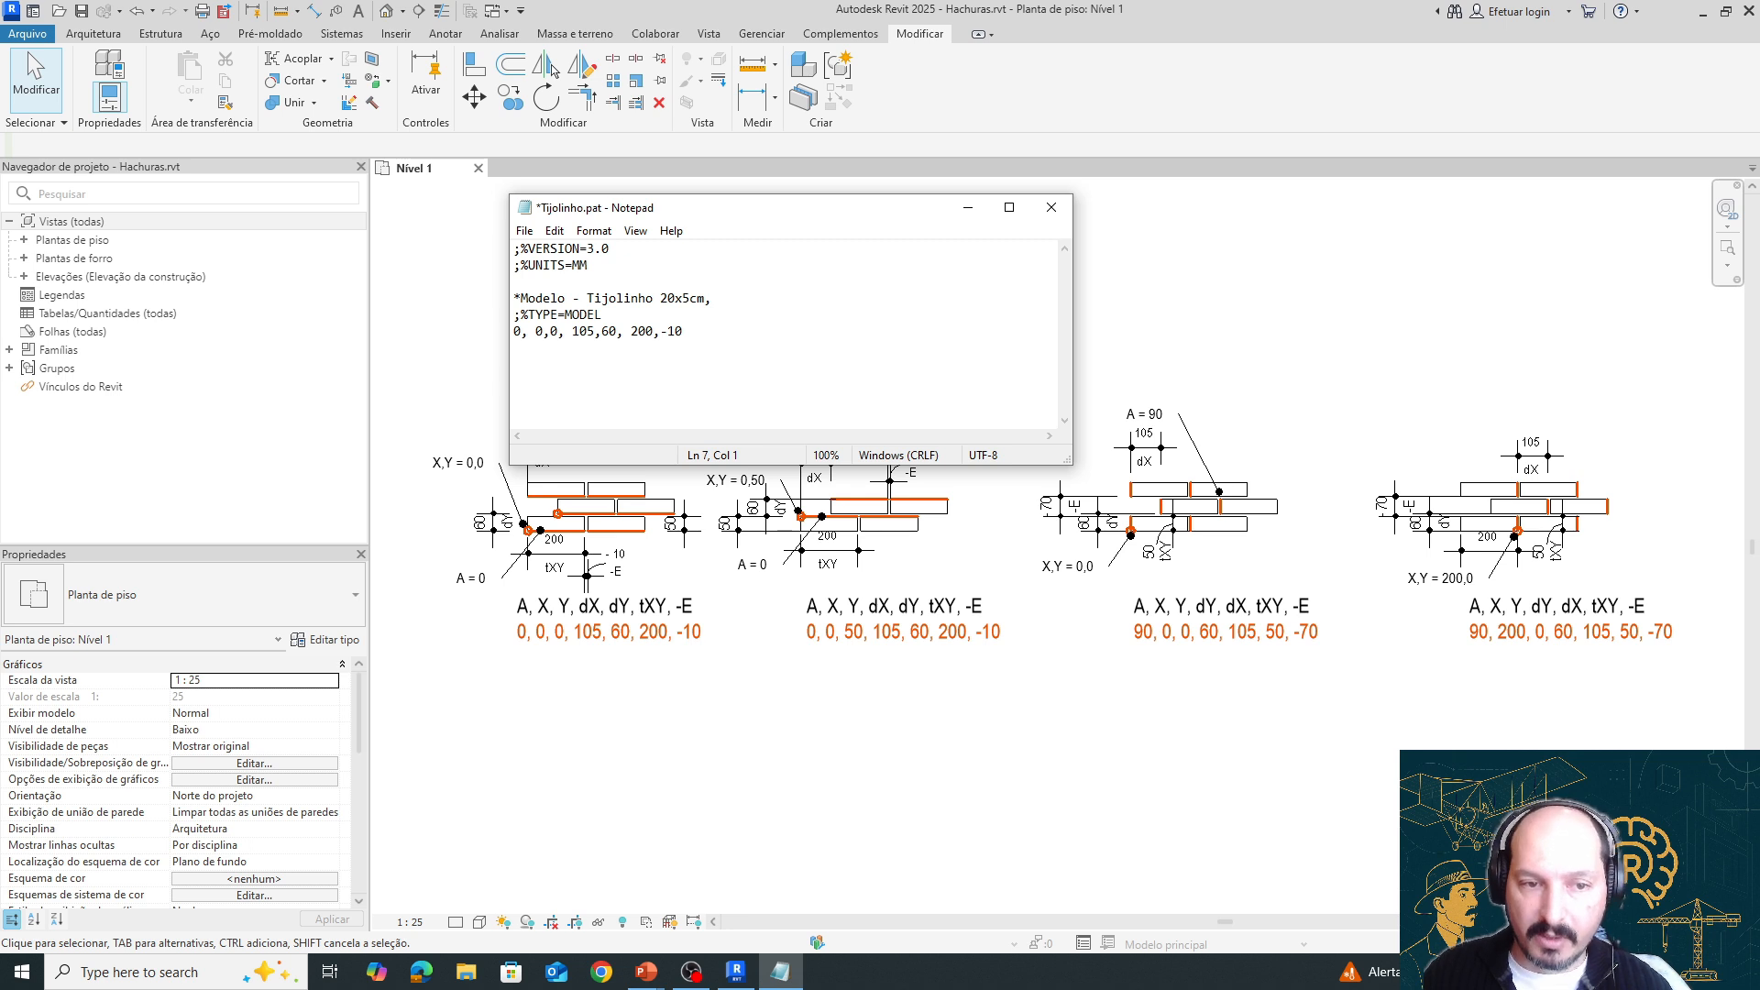
Add the second diagram's line definition on the next row as 0, 0,50, 105,60, 200, -10
type("0,")
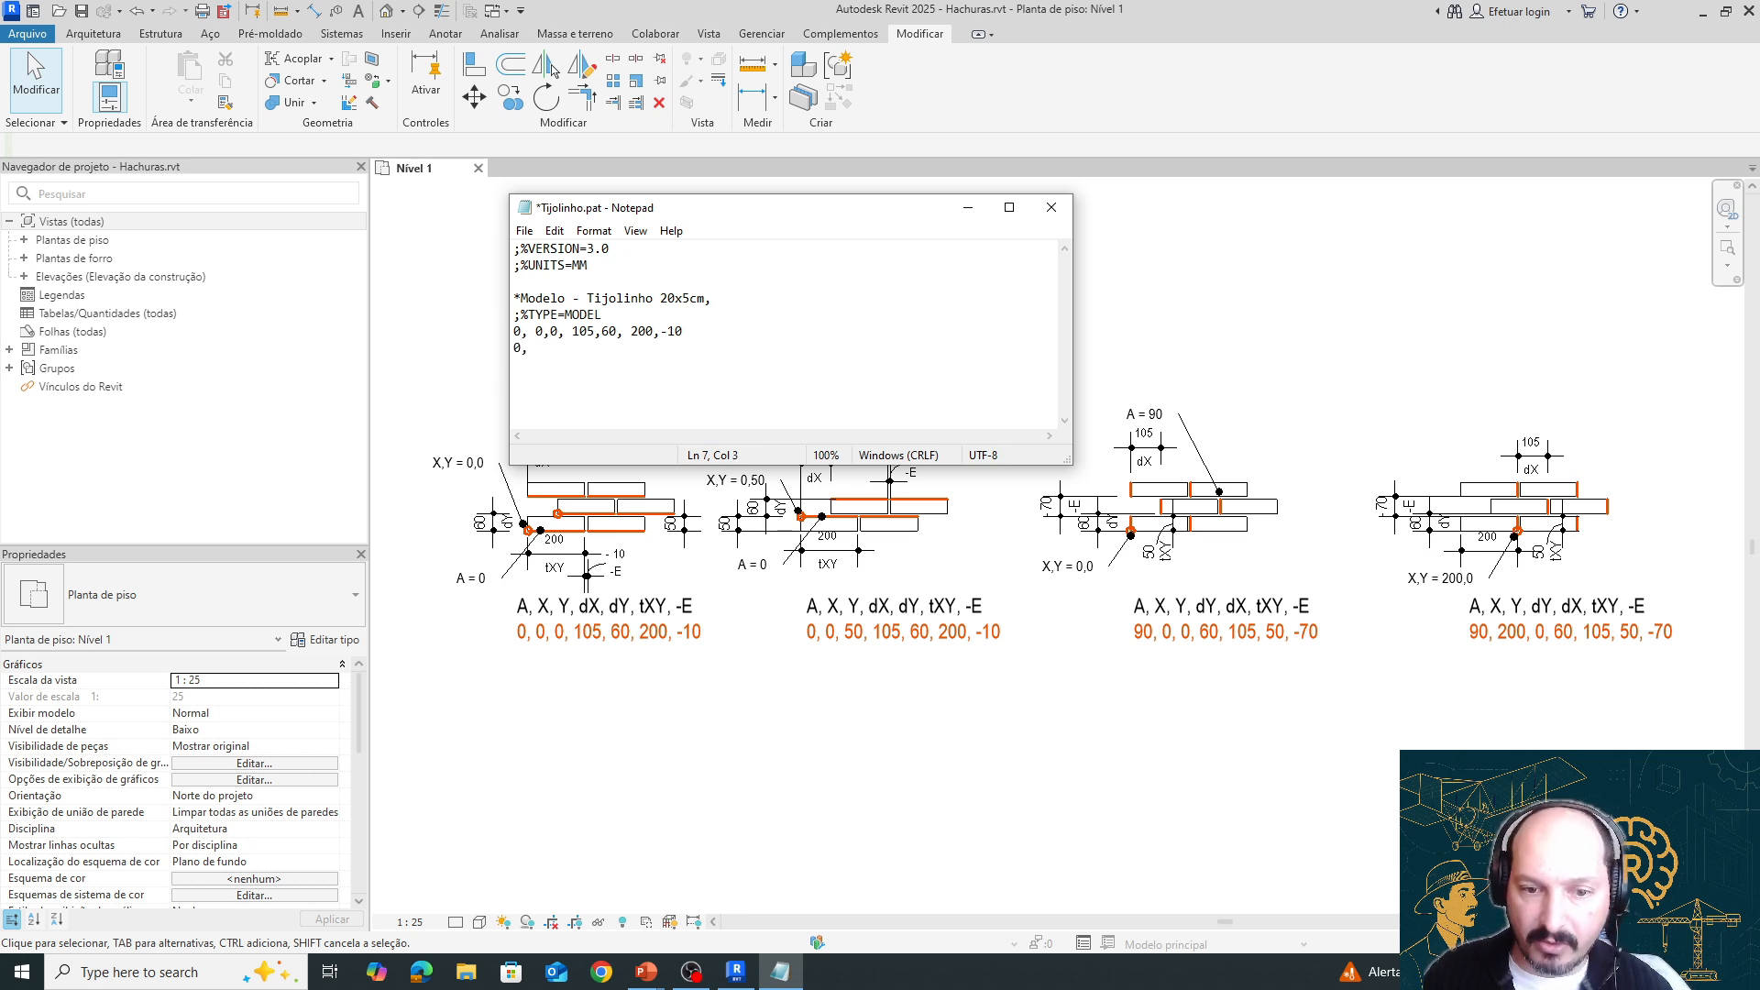
type(" 0")
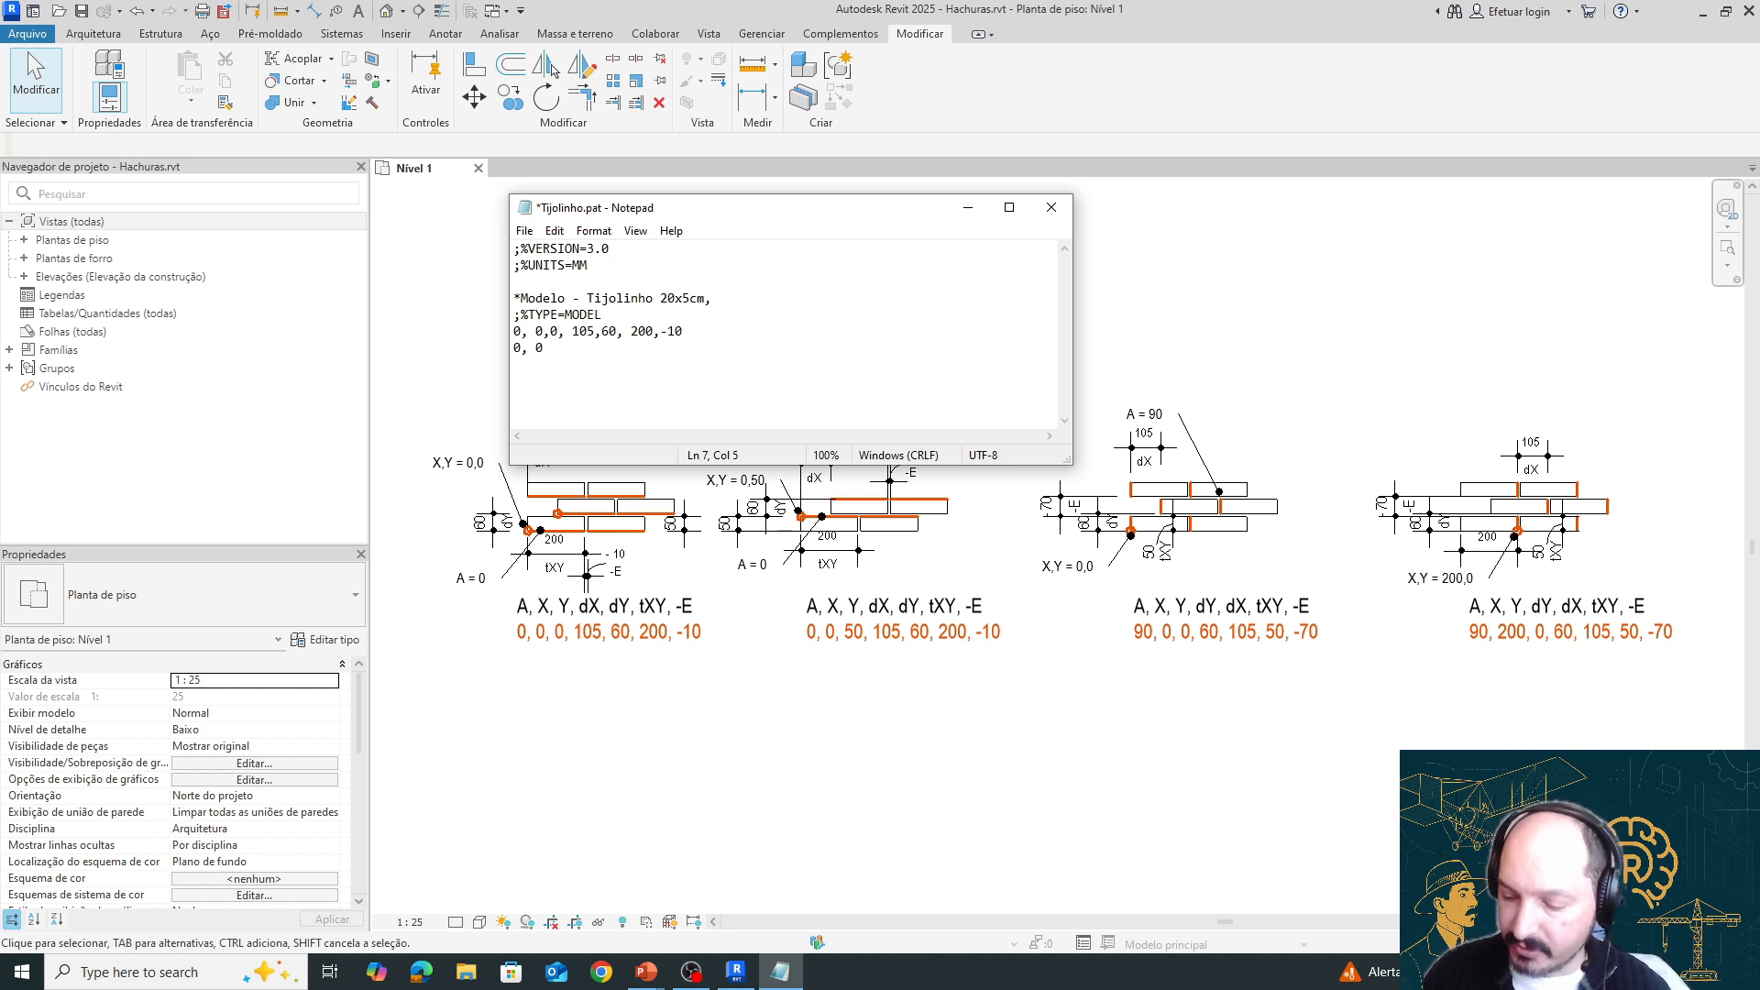
type(",50")
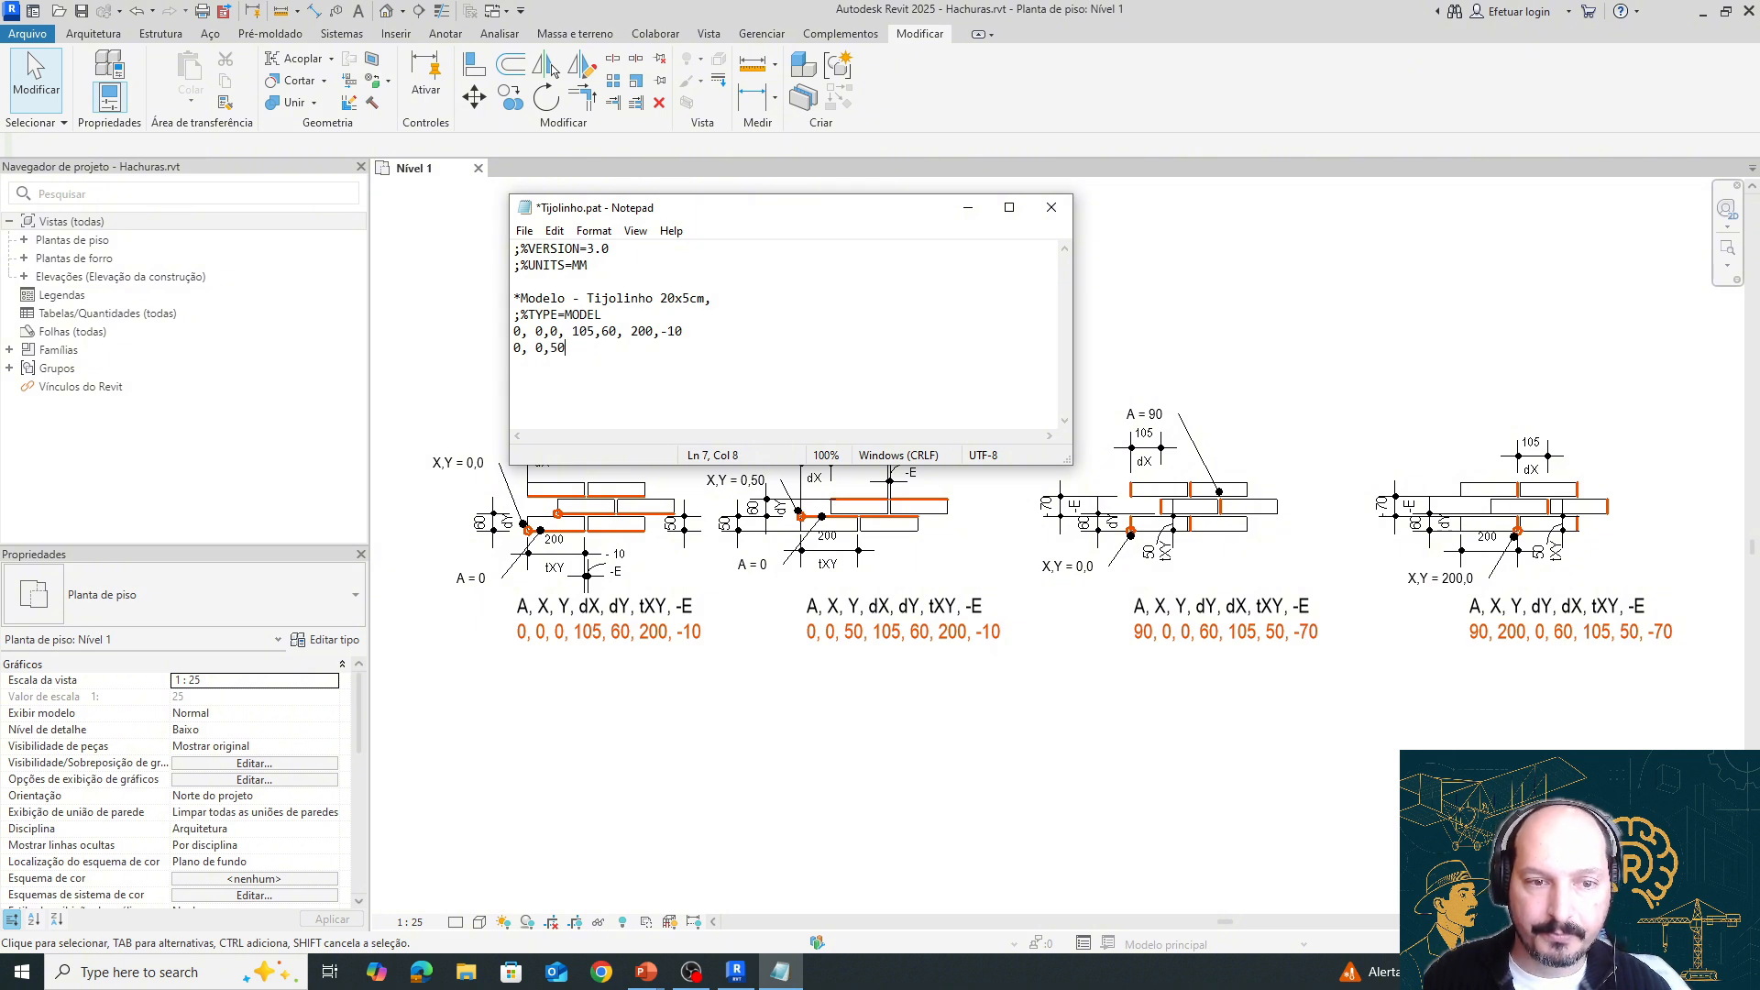
type(",0105")
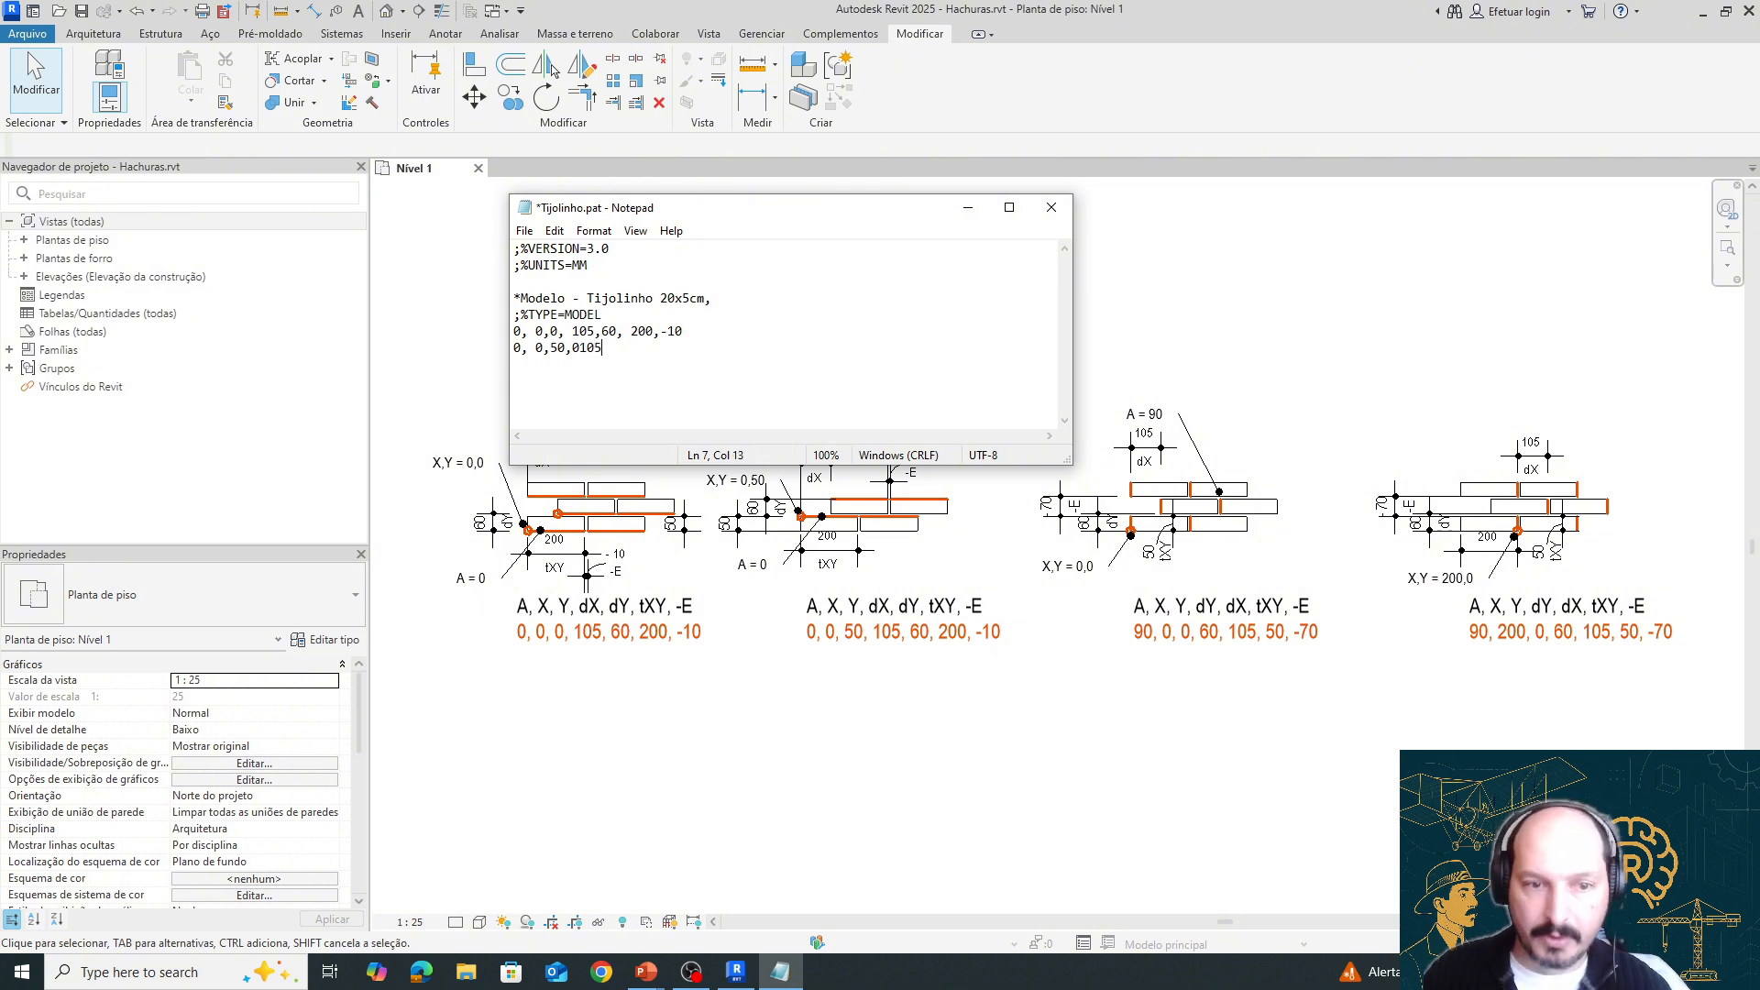
key("BackSpace")
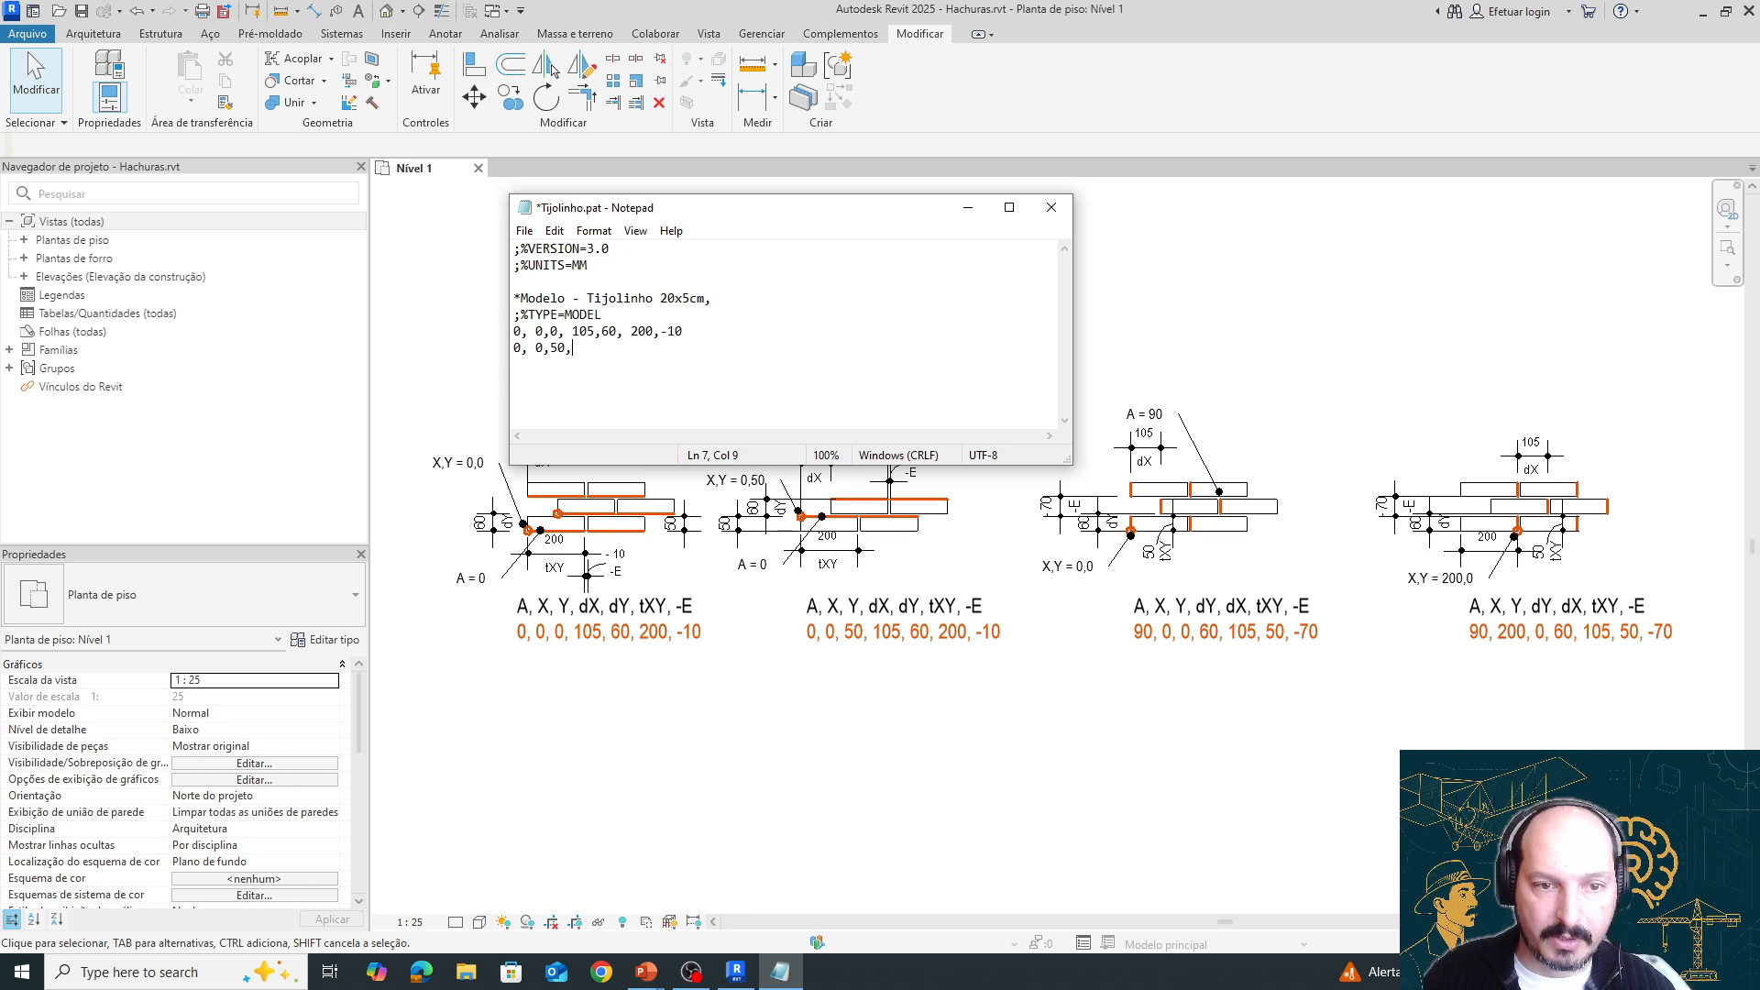
type("105")
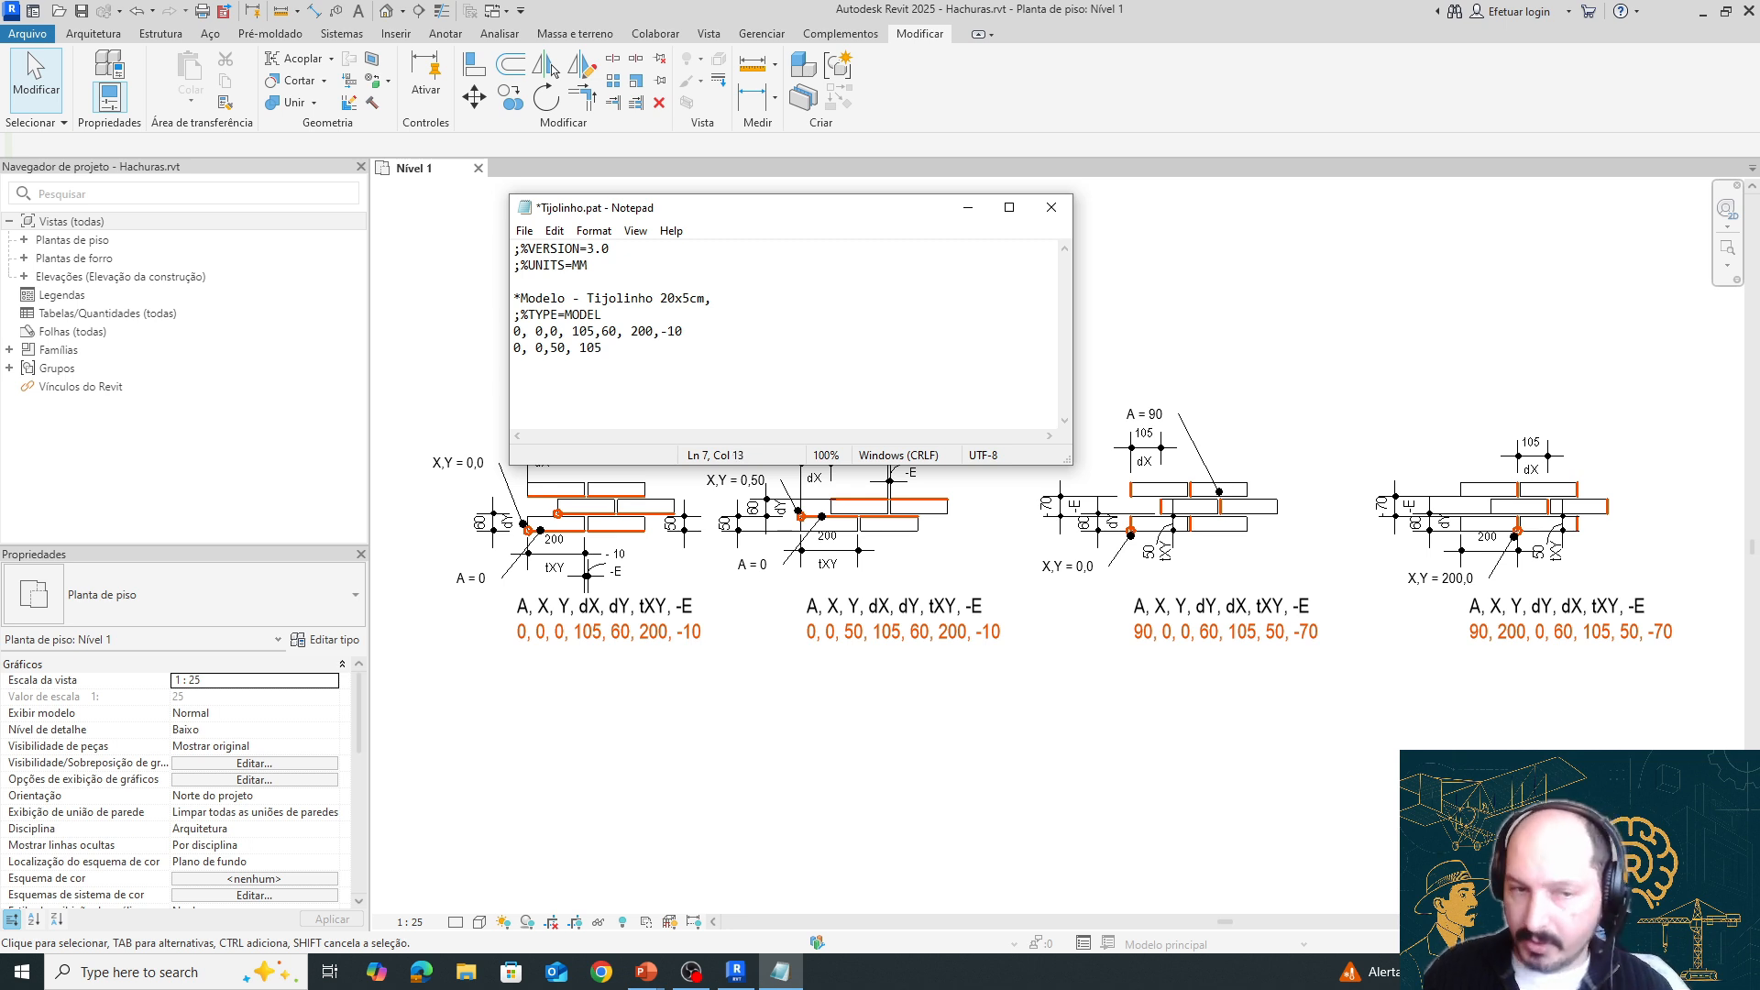
type(",60")
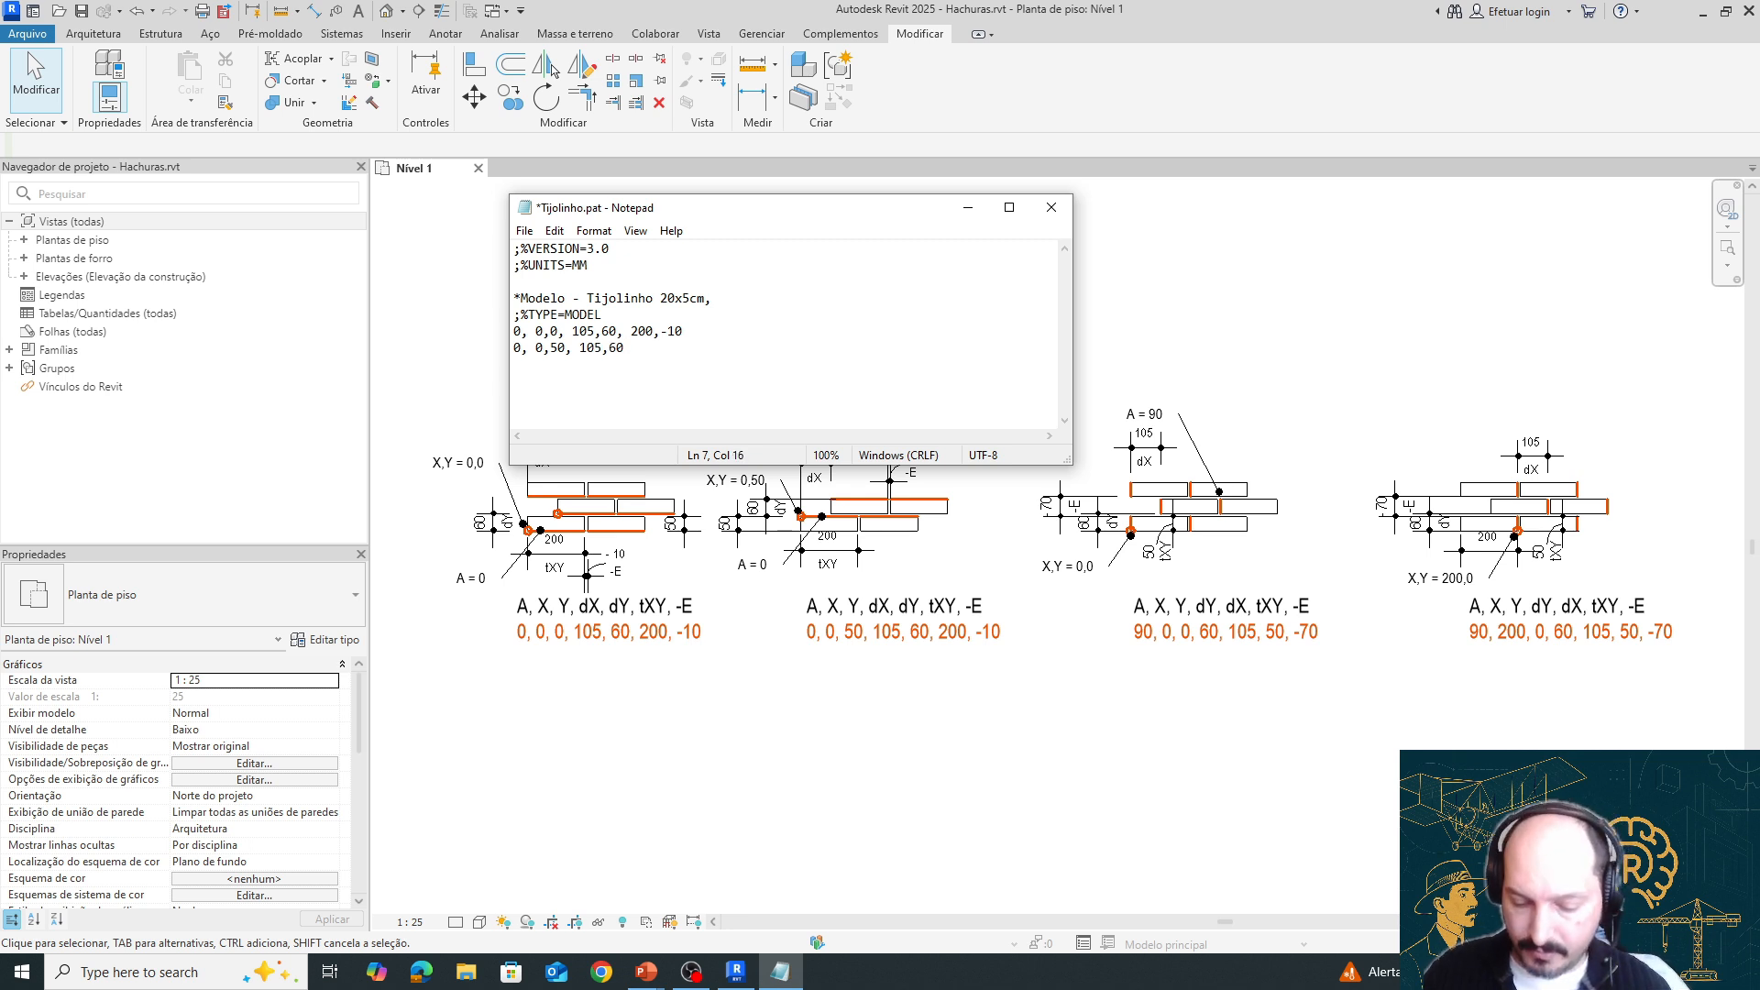
type(", 200,")
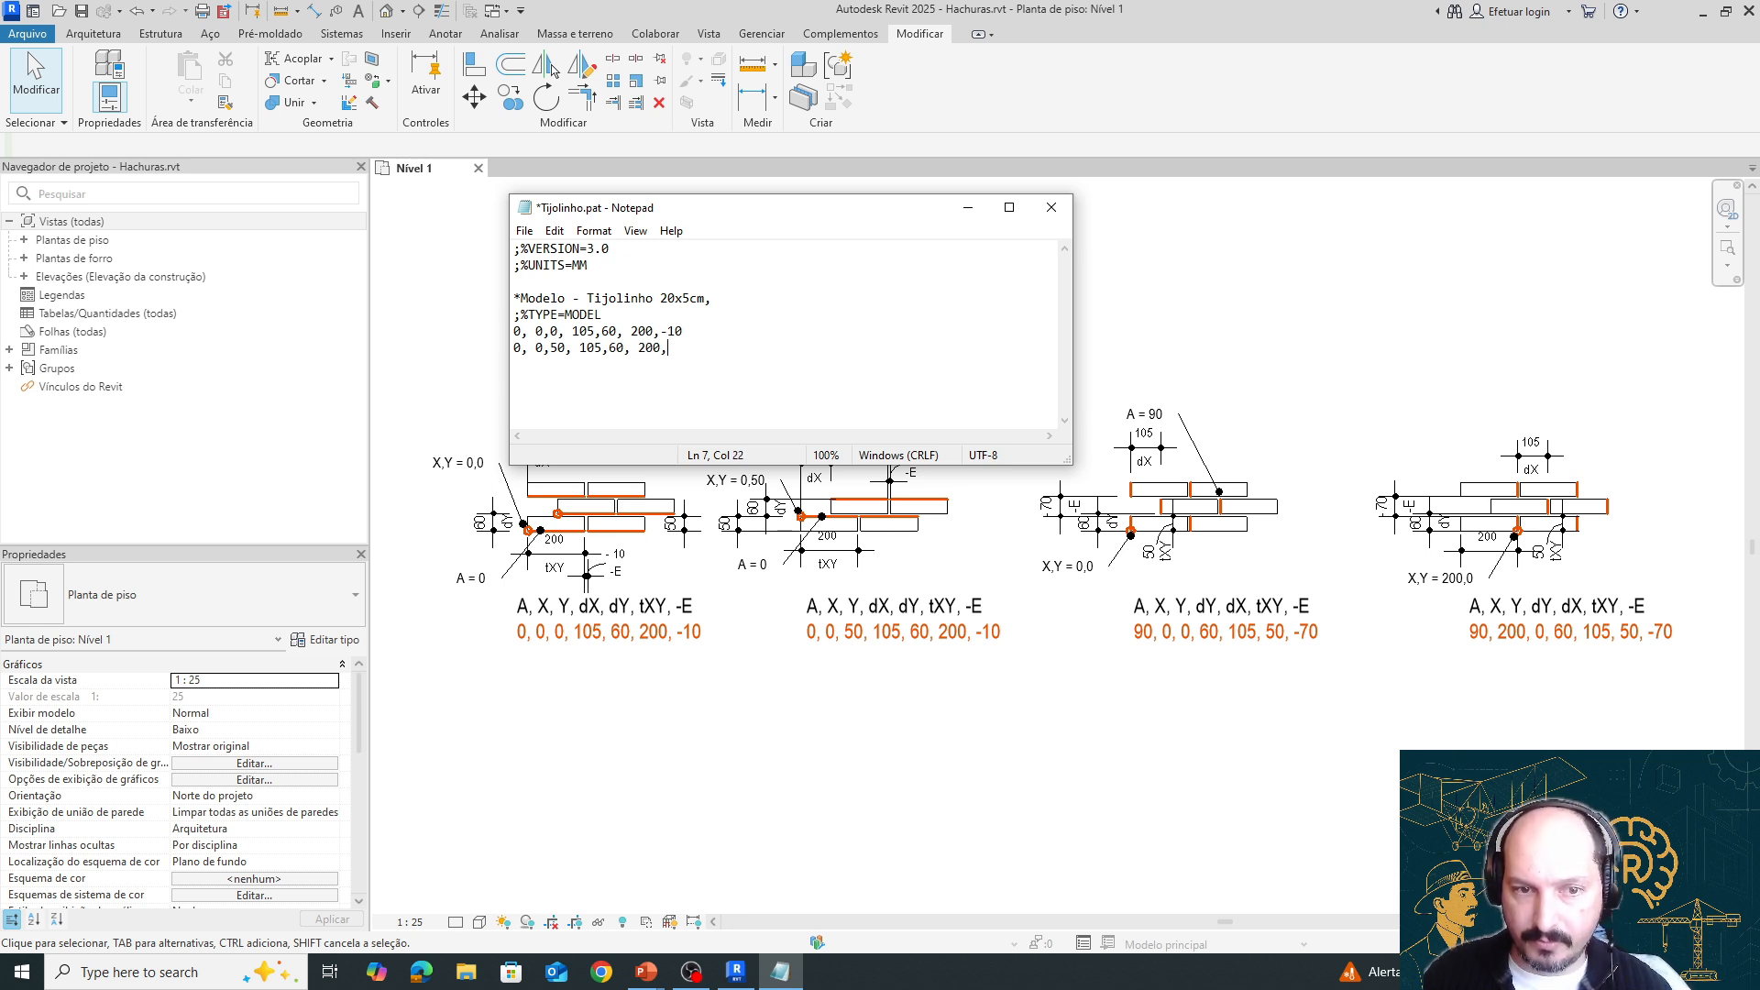
type(" -10")
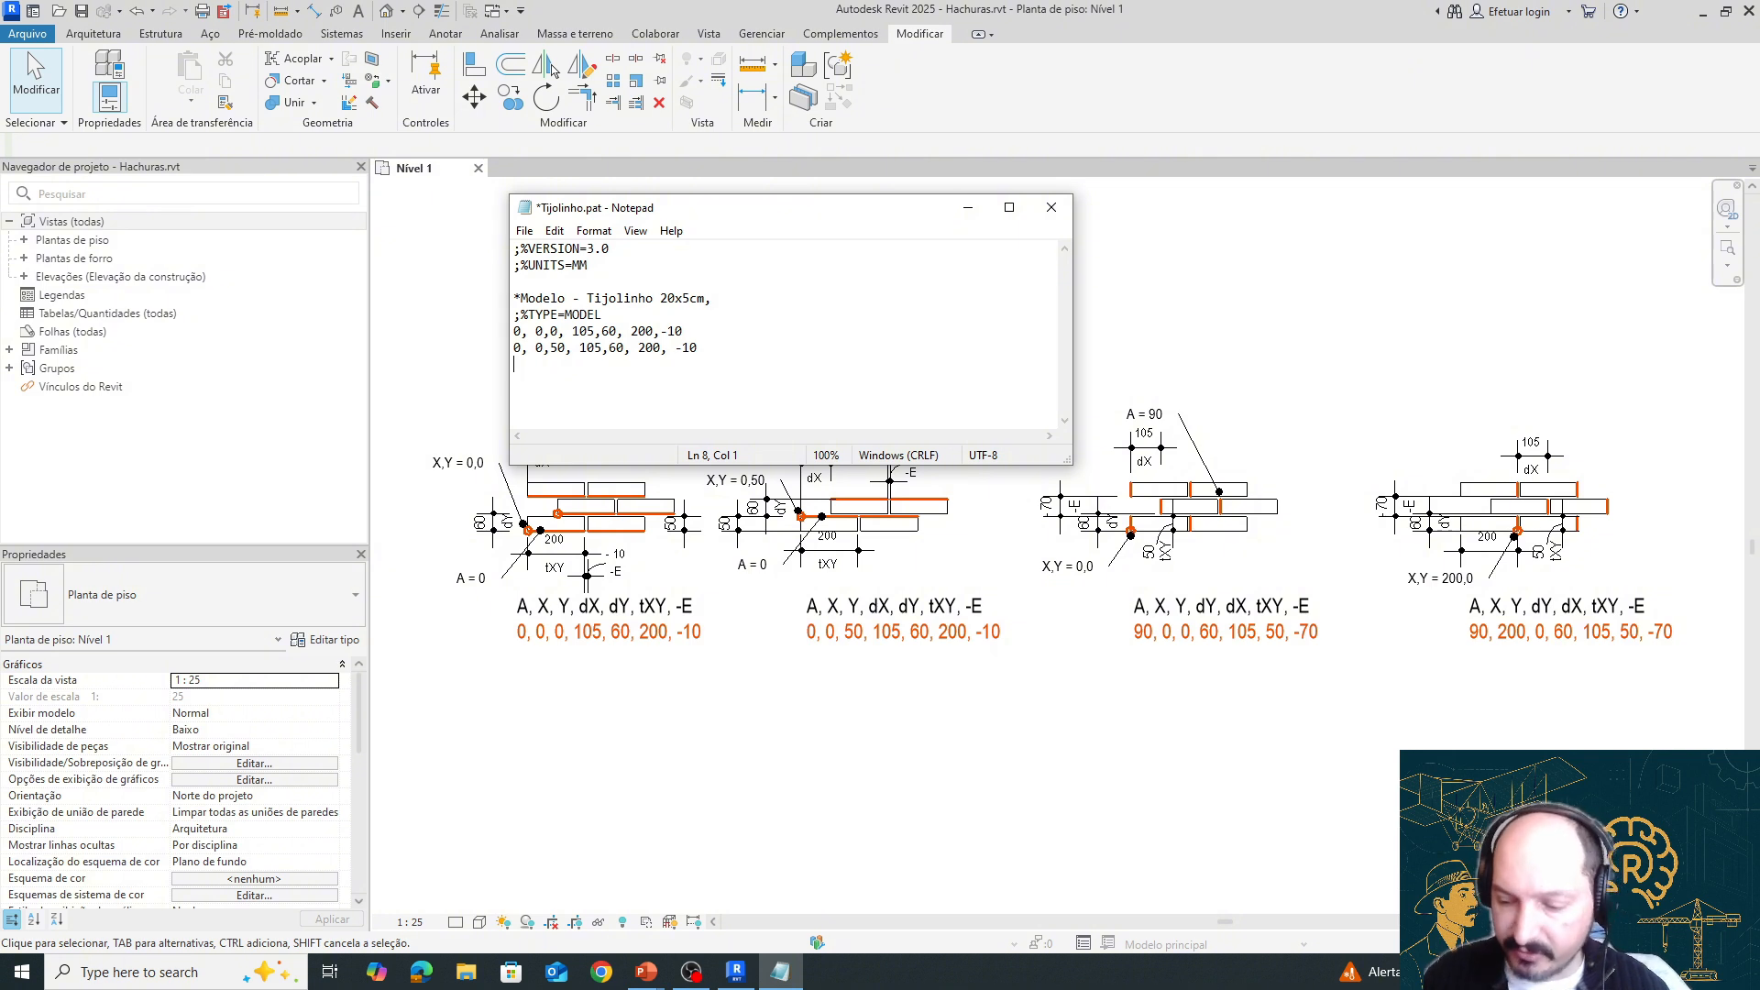
Add the third diagram's line definition on a new row as 90, 0,0, 60,105, 50, -70
type("90, ")
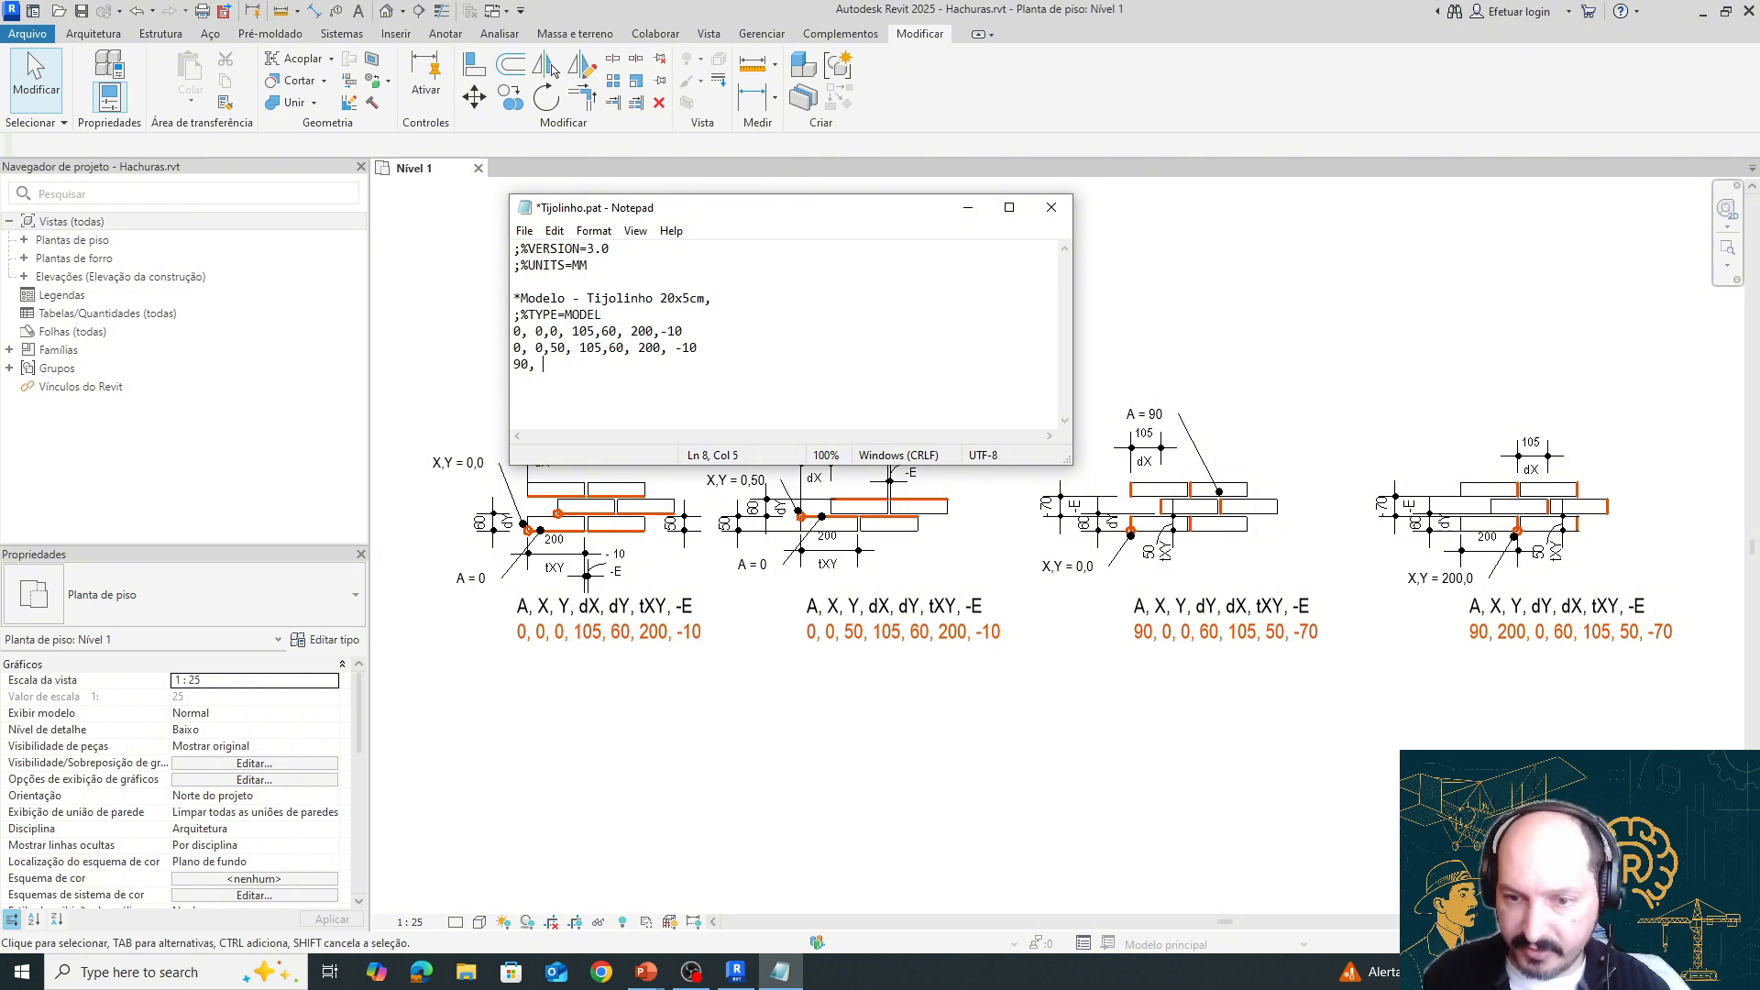
type("0,0,")
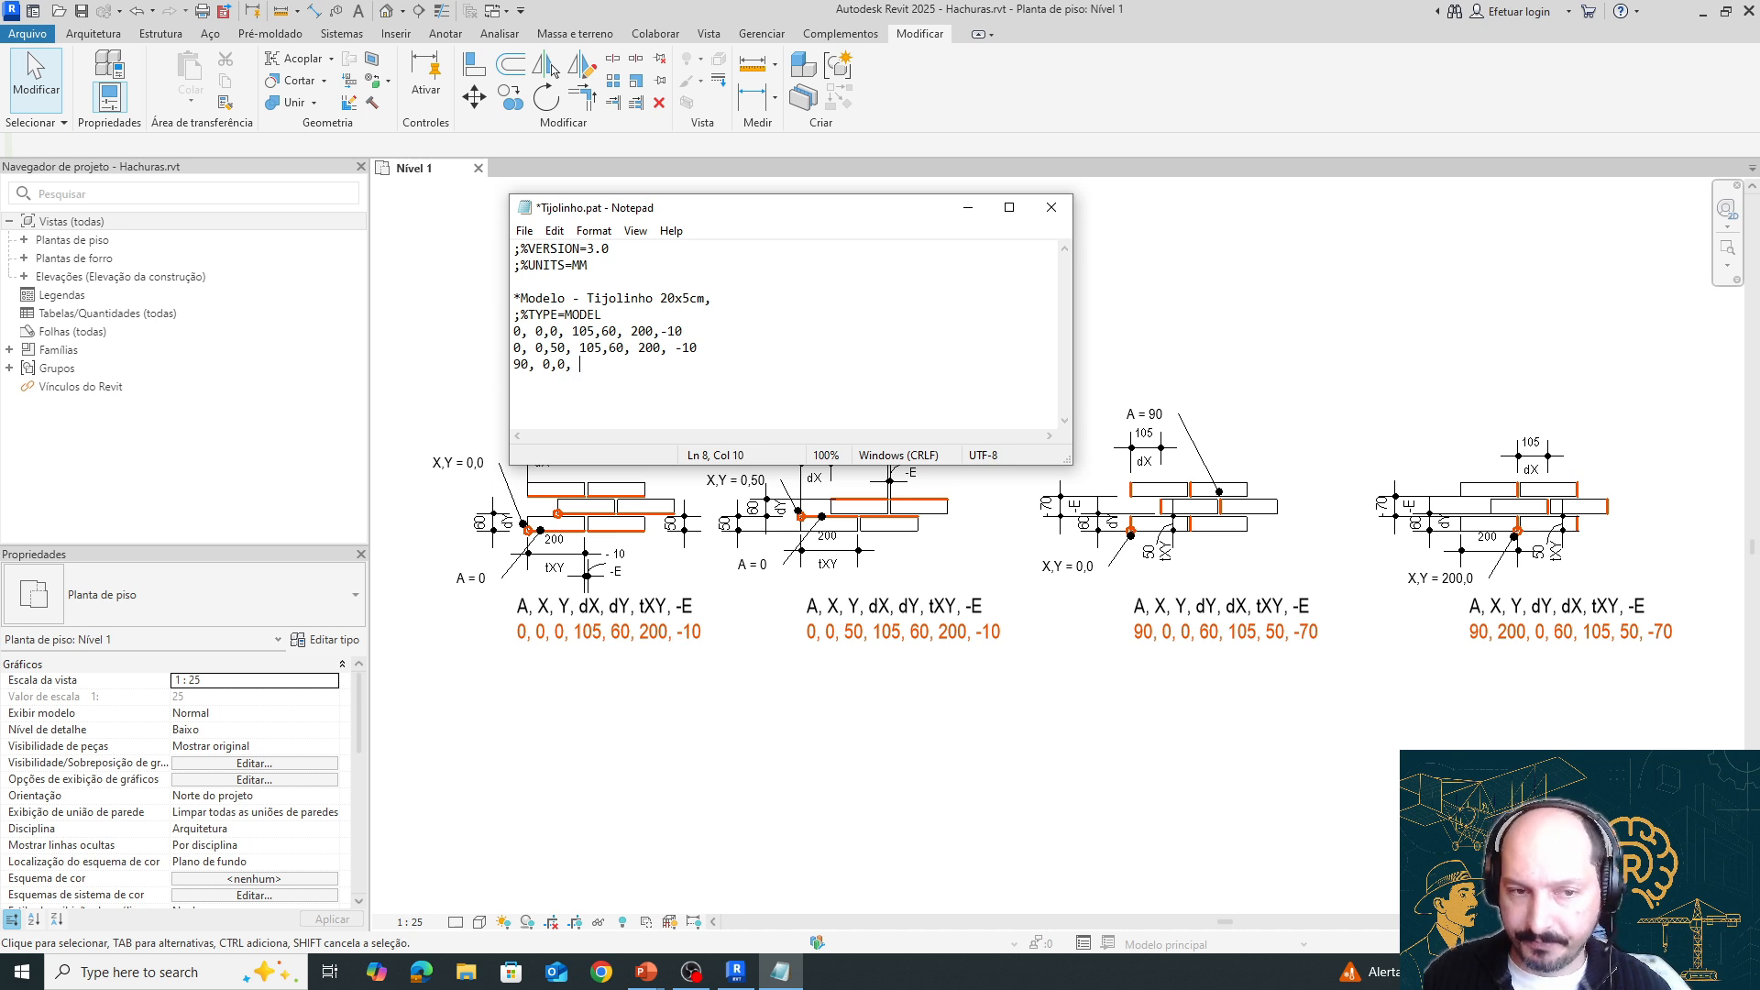
type(" 60, 1")
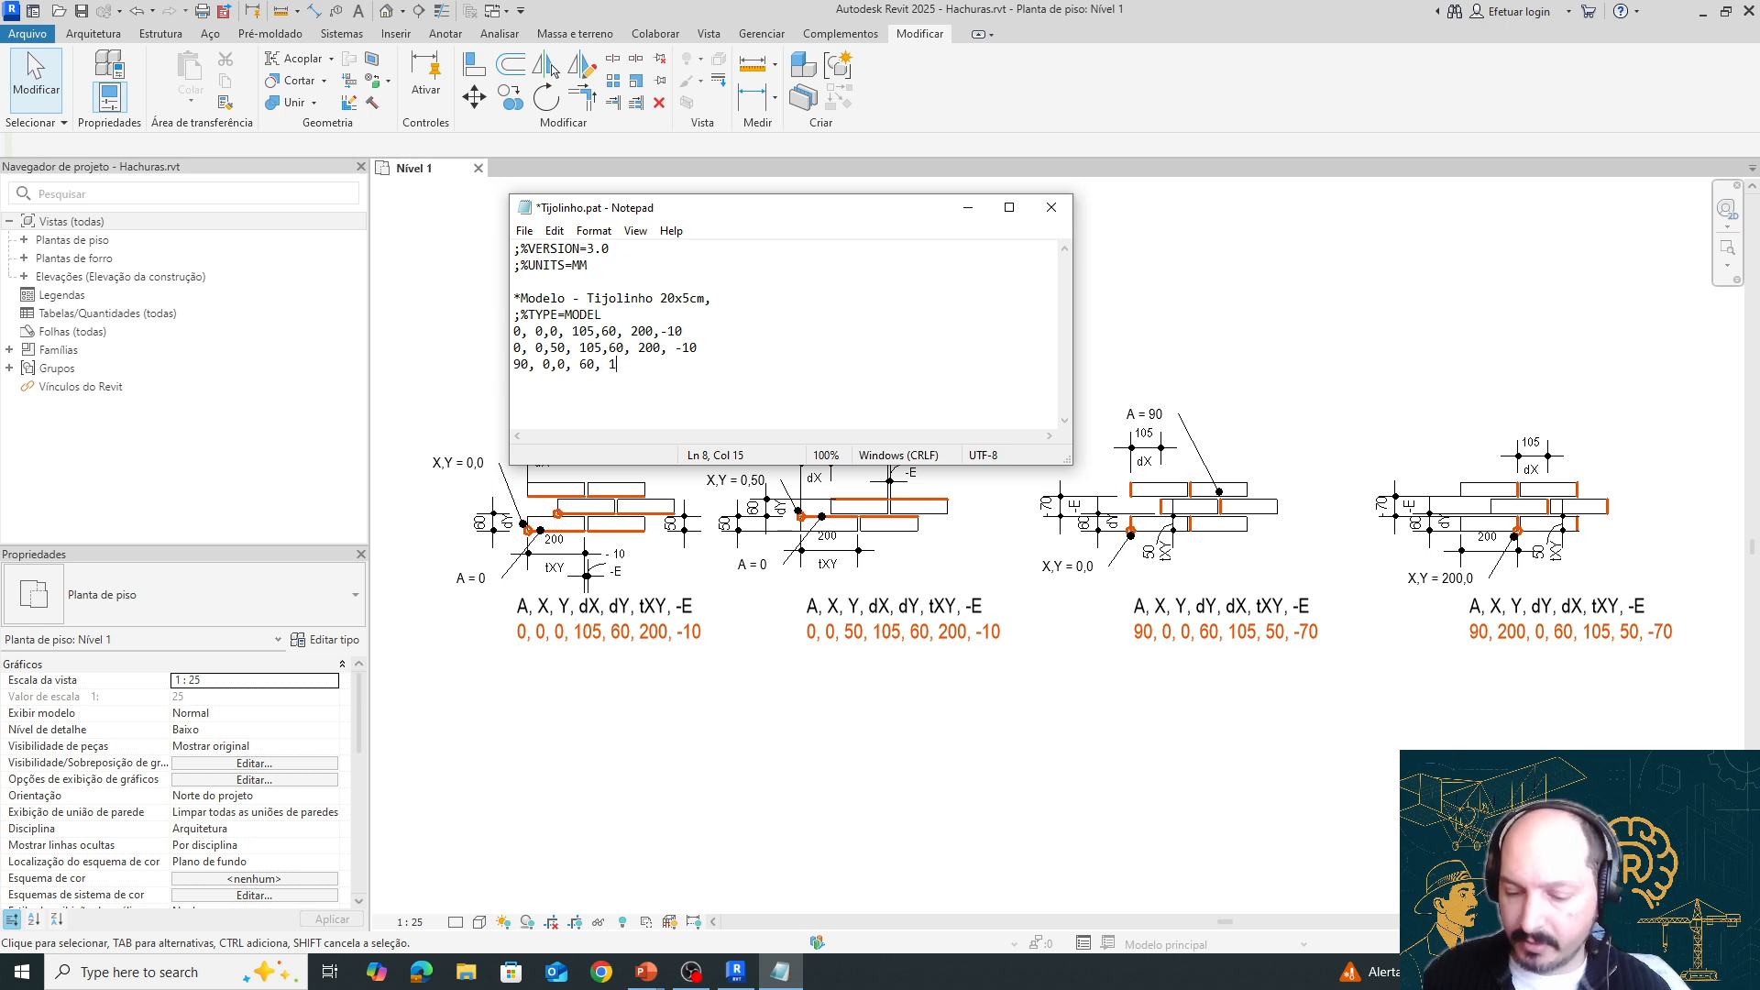
key("BackSpace")
type("105,")
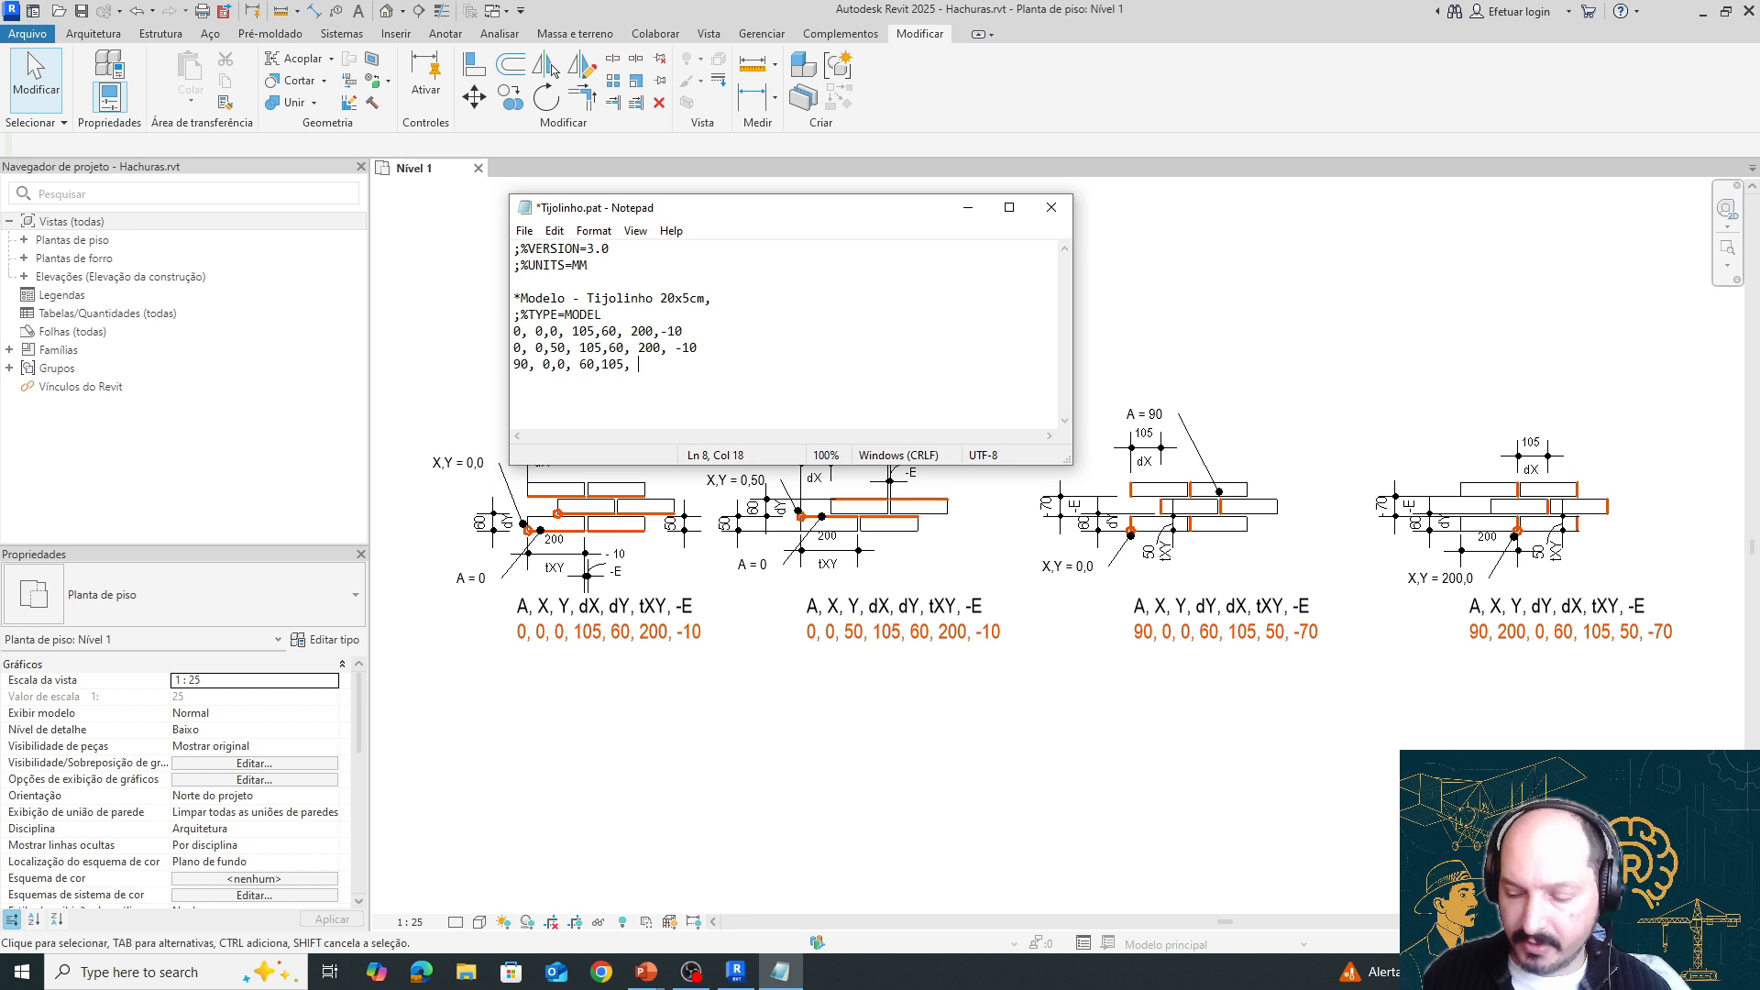
type(" 50, ")
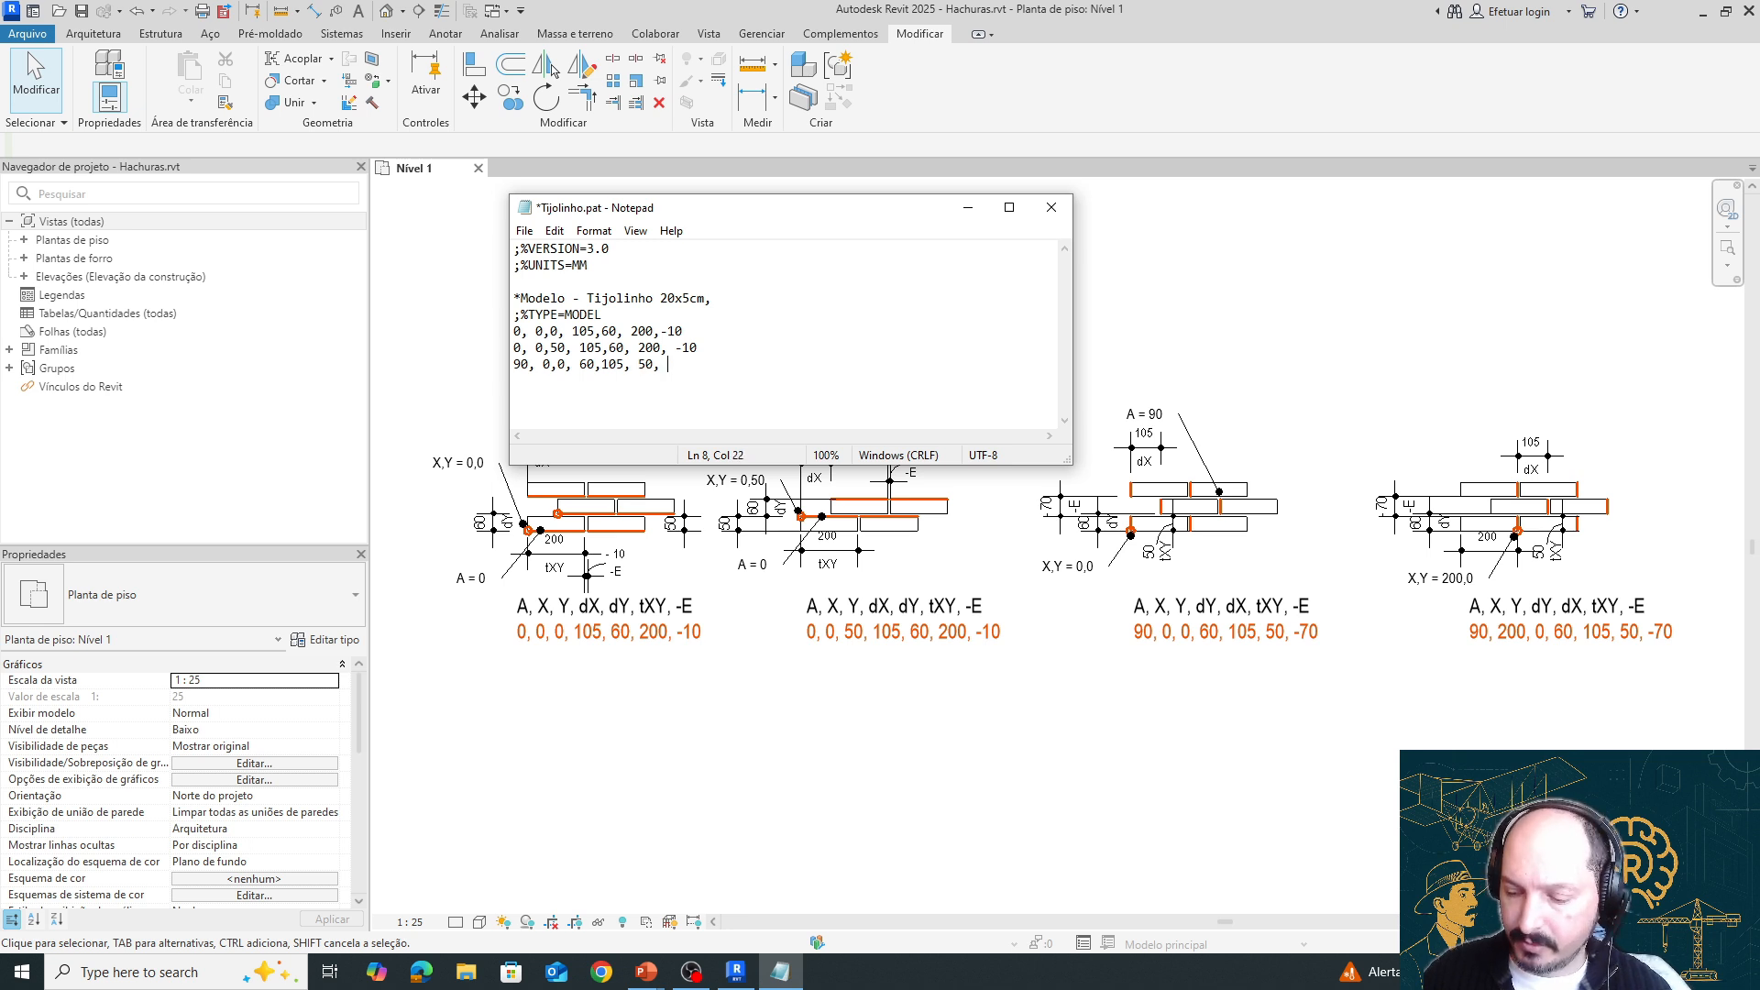
type("-70 ")
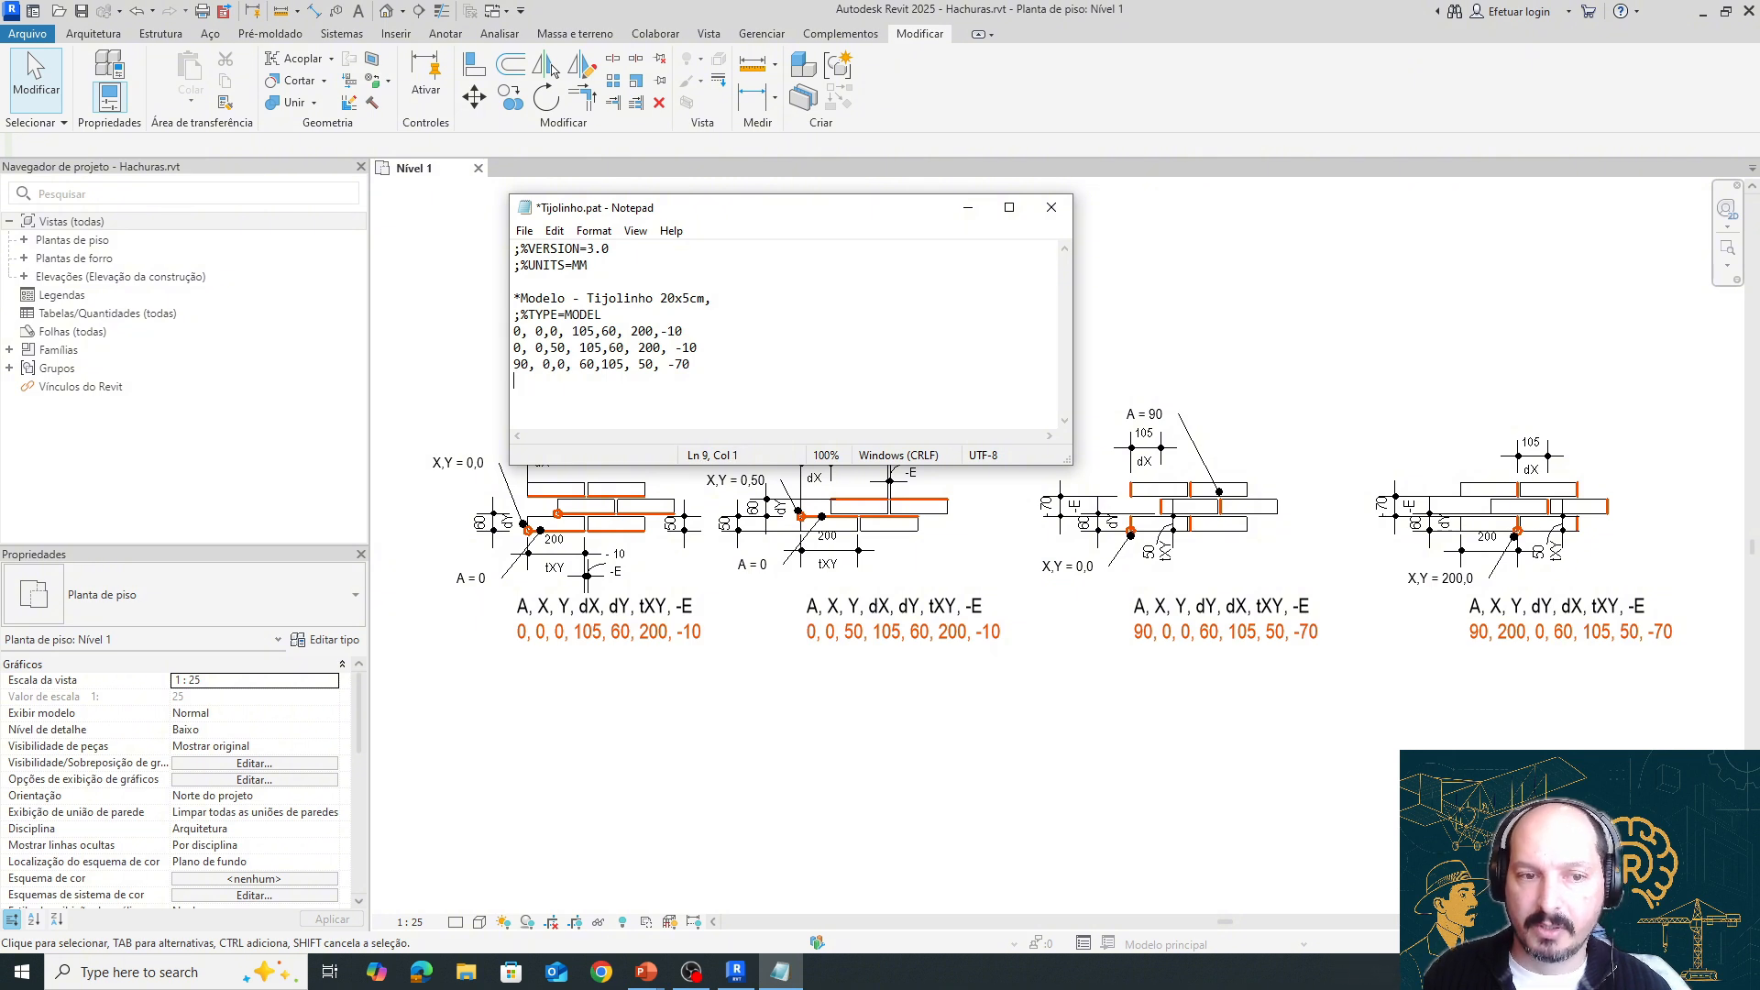
Begin the fourth diagram's line definition on the empty row below the third with 90, 200
type("90")
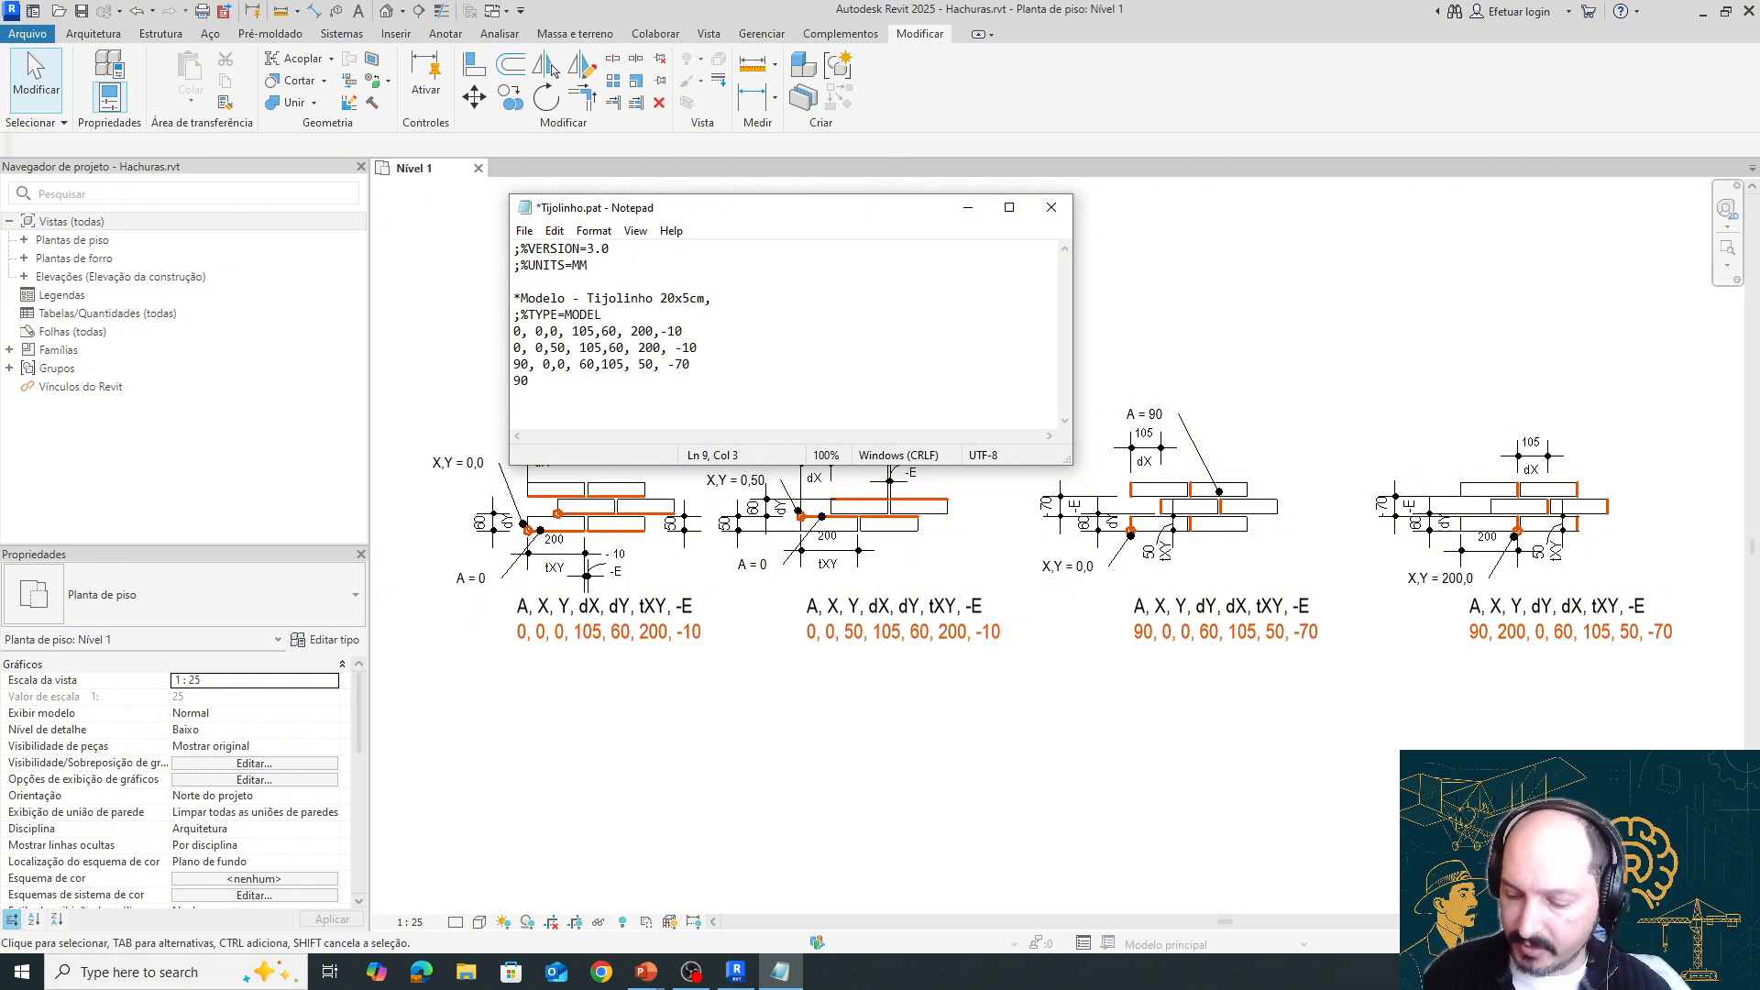
type(",")
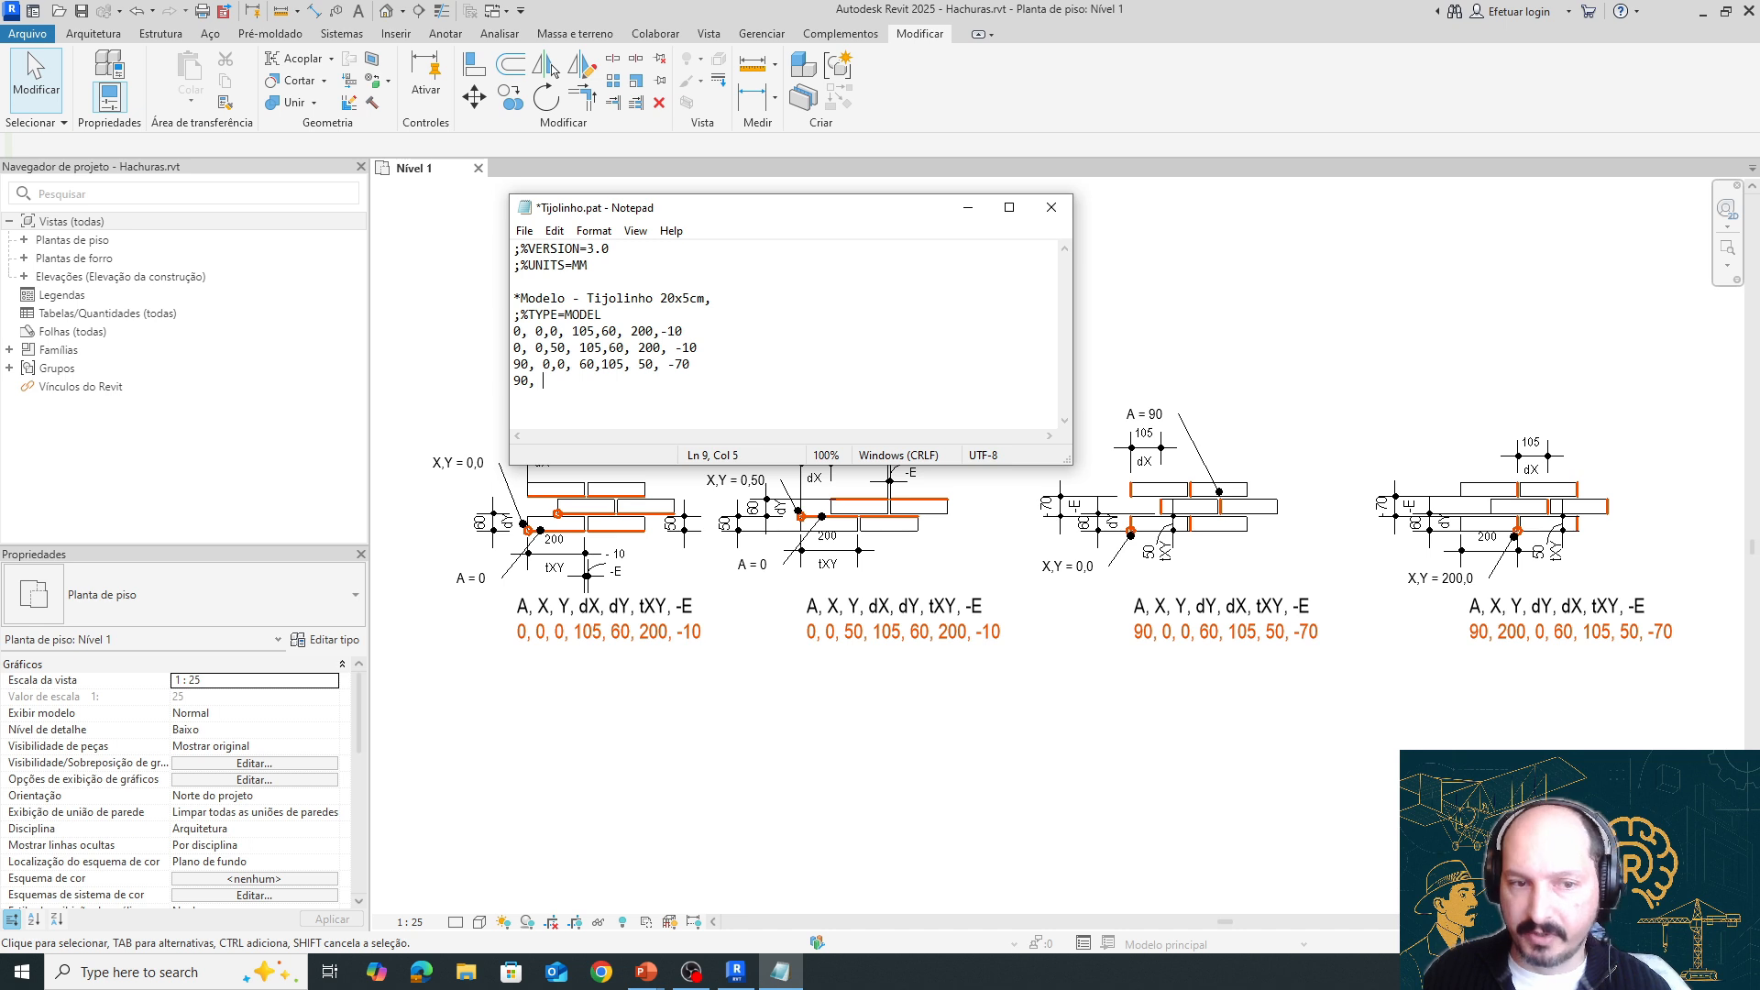
type(" 200")
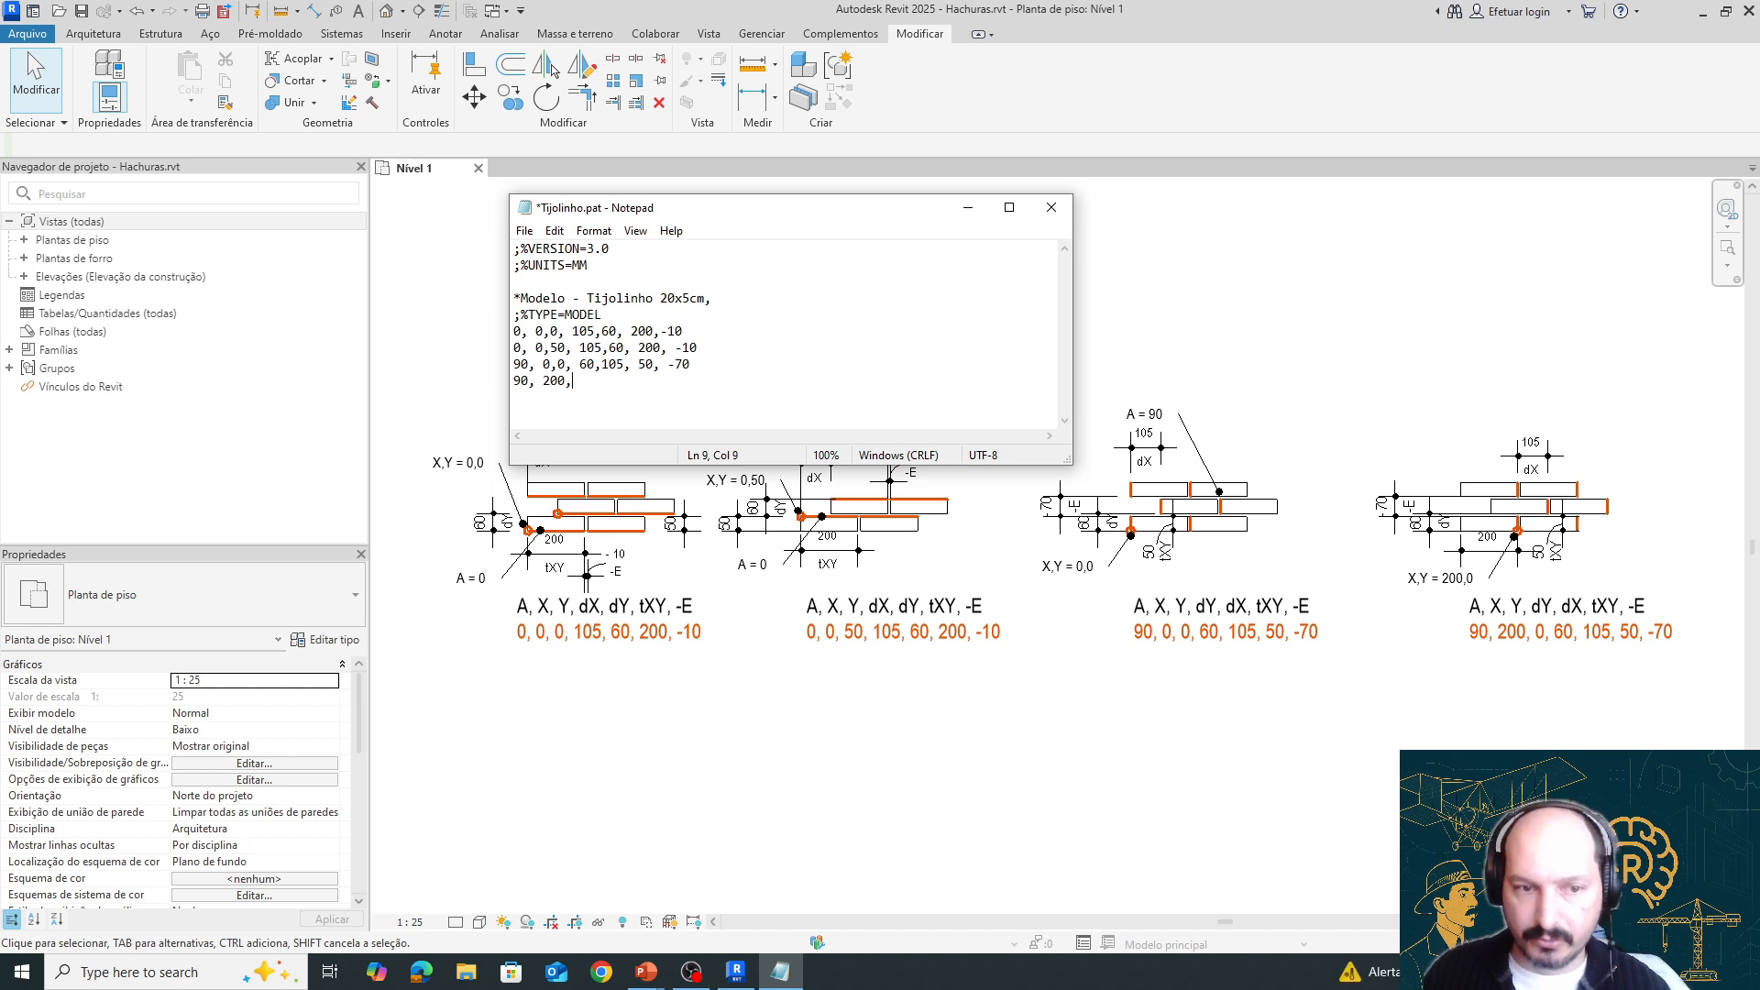
type(",")
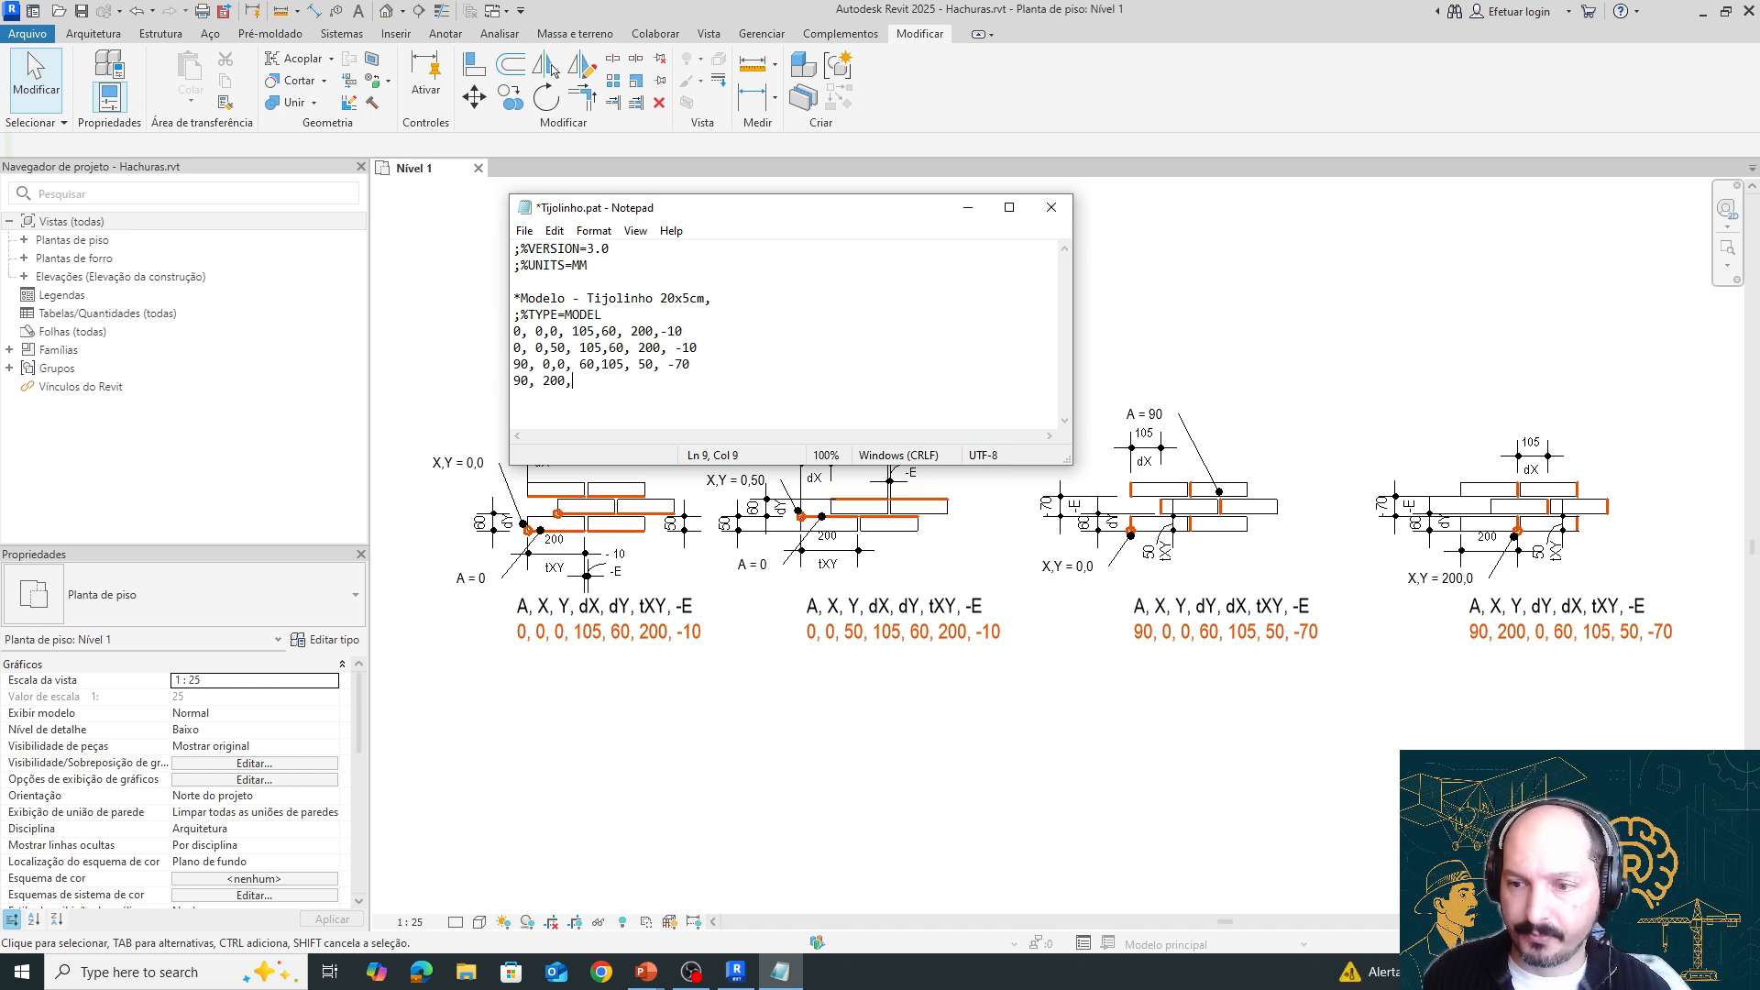
type(" 0,60")
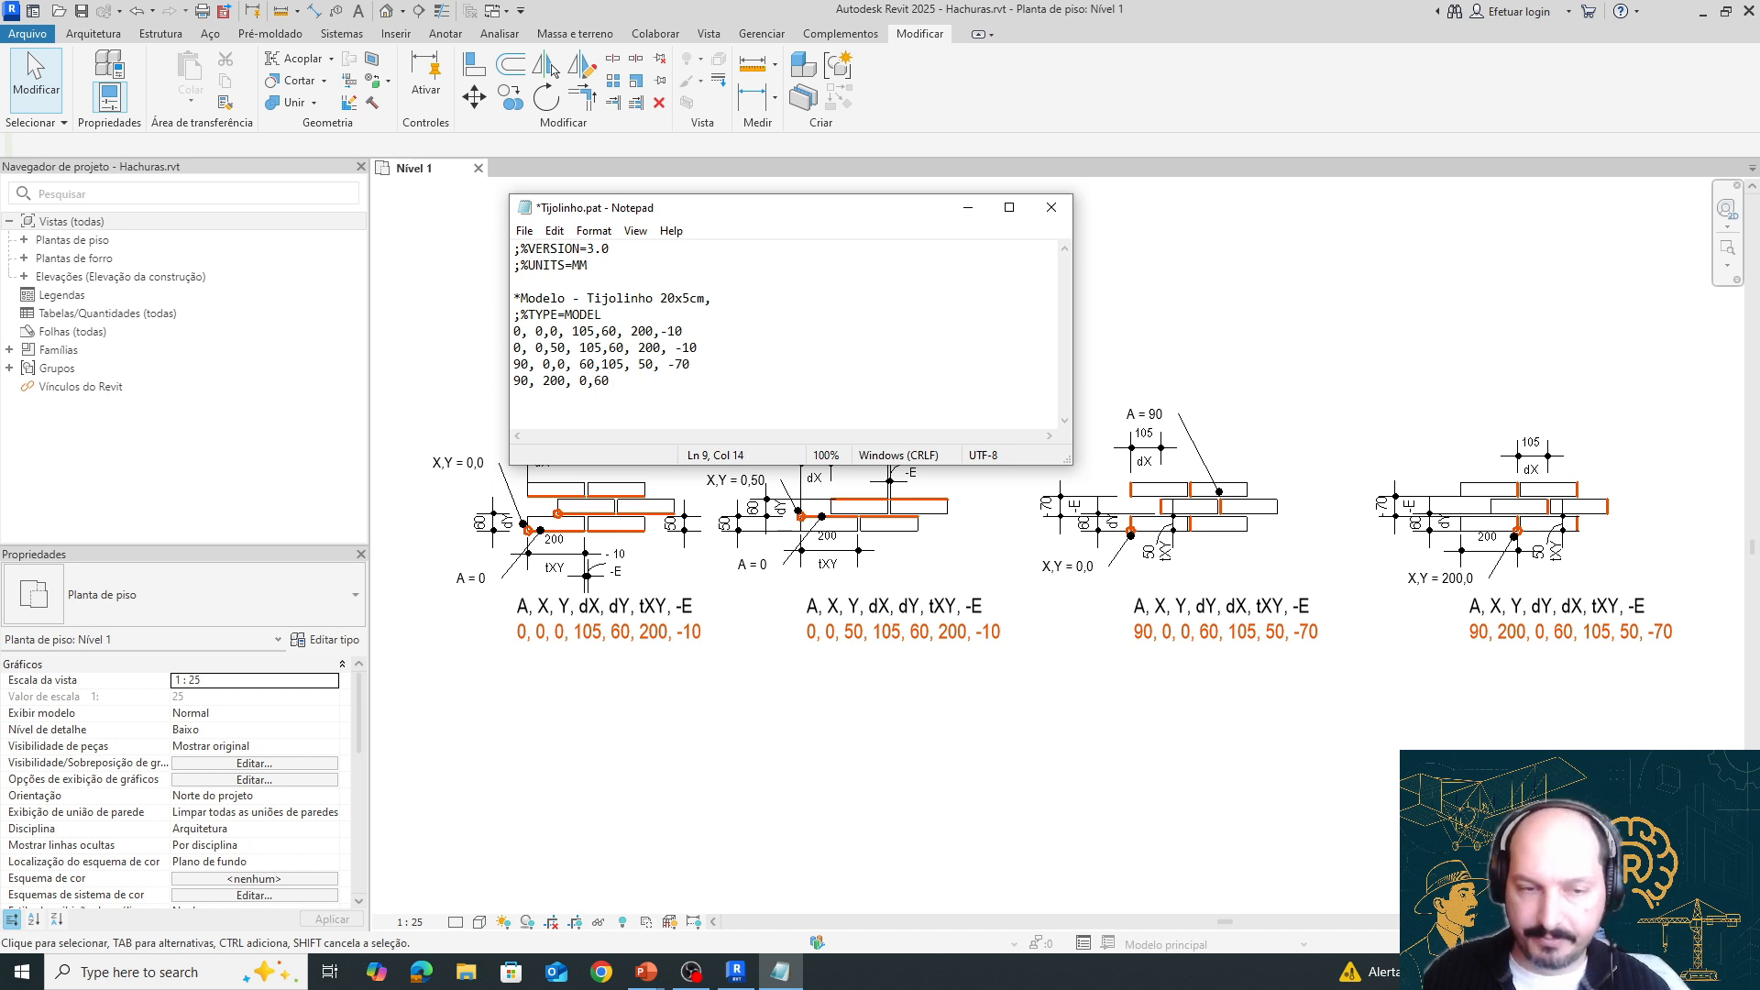
key("BackSpace")
key("BackSpace")
key("BackSpace")
key("BackSpace")
key("BackSpace")
key("BackSpace")
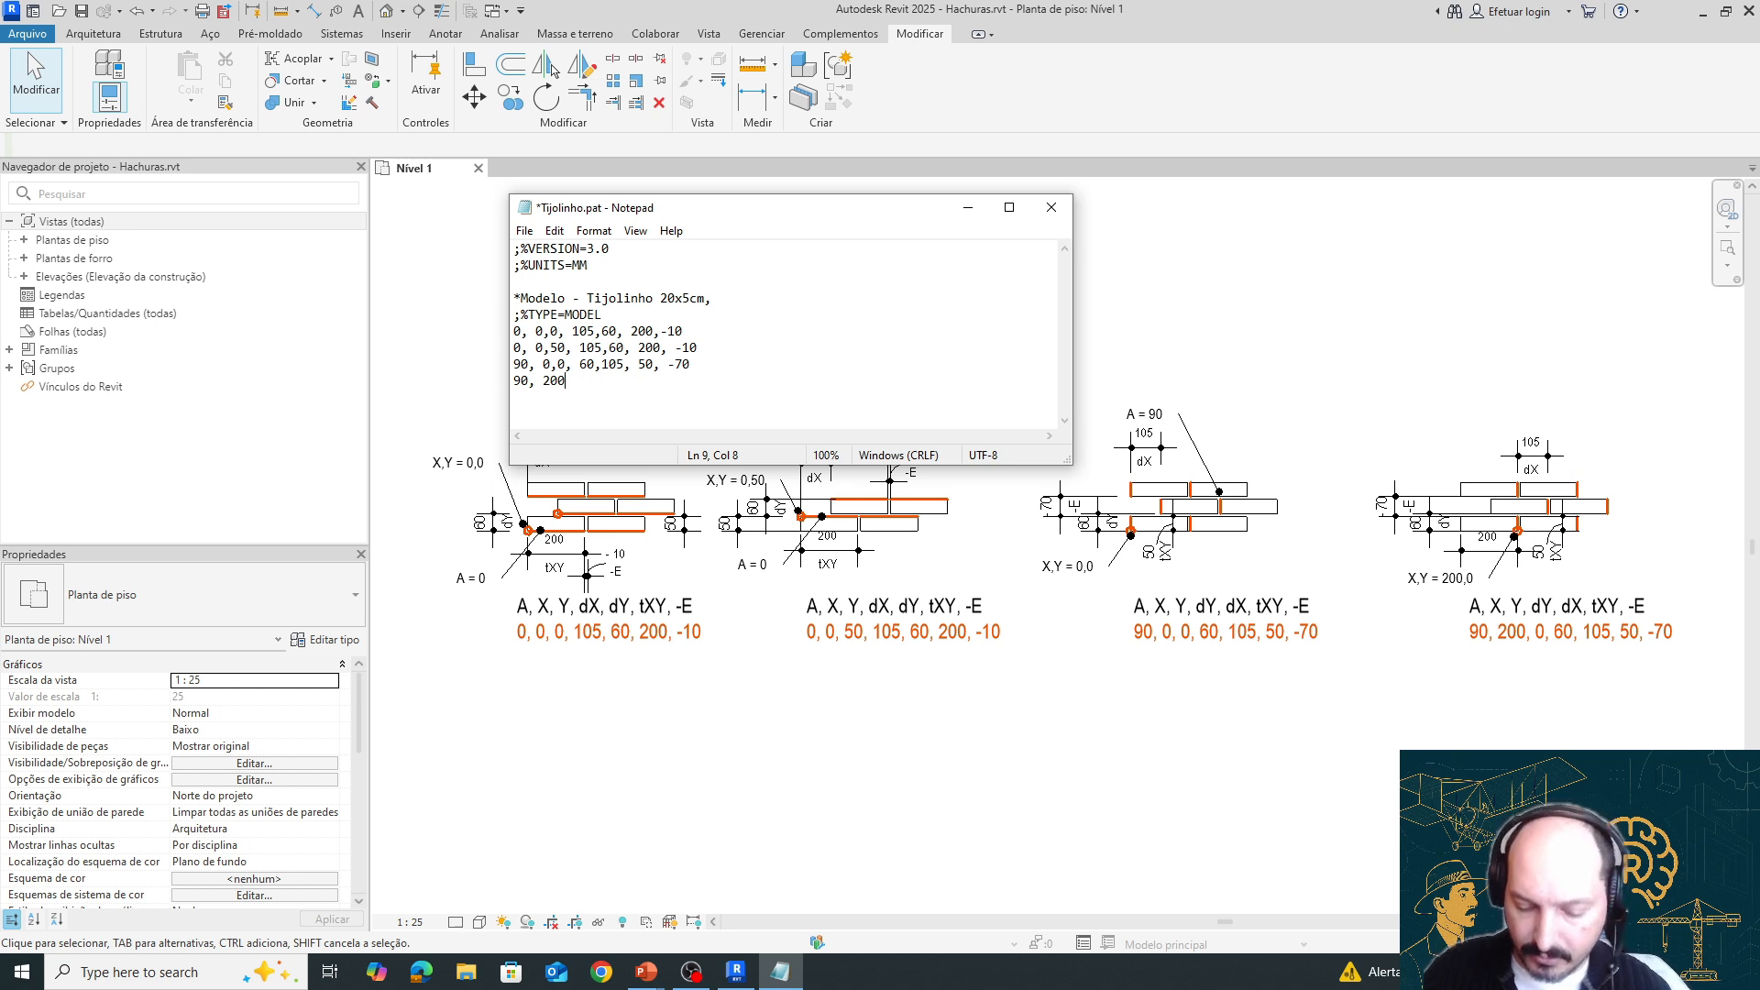
Complete the fourth diagram's line definition so the row reads 90, 200,0, 60,105, 50, -70
type(",")
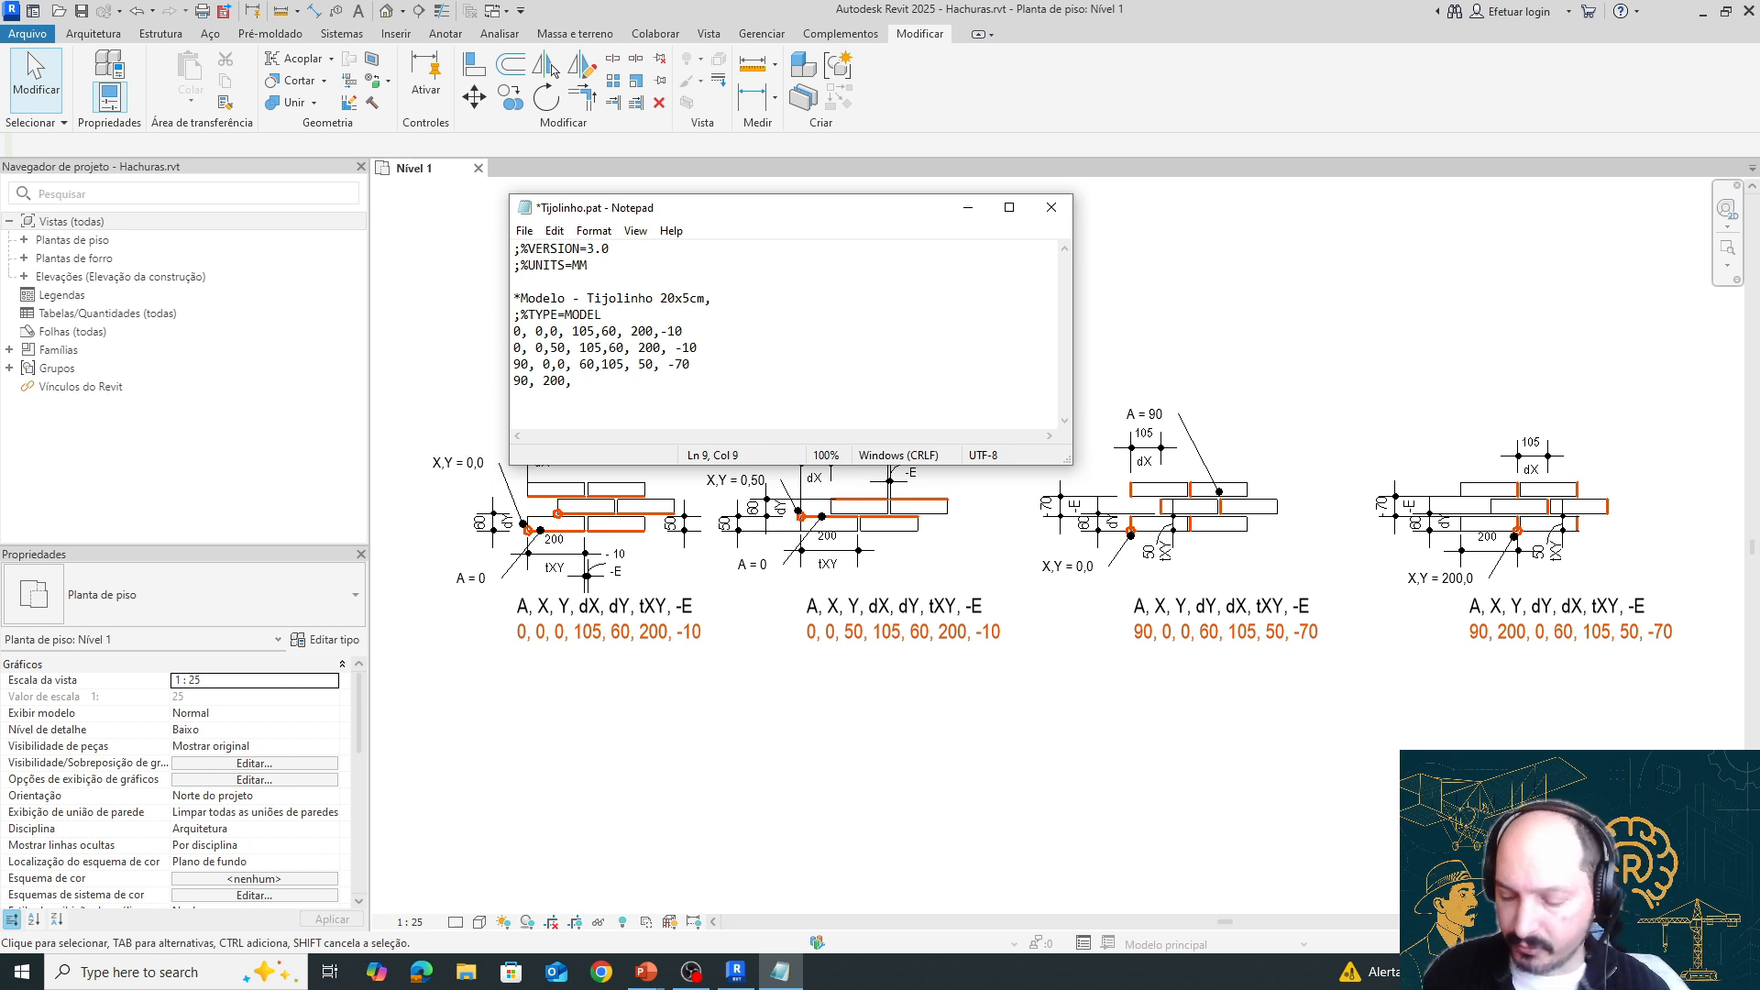
type("0")
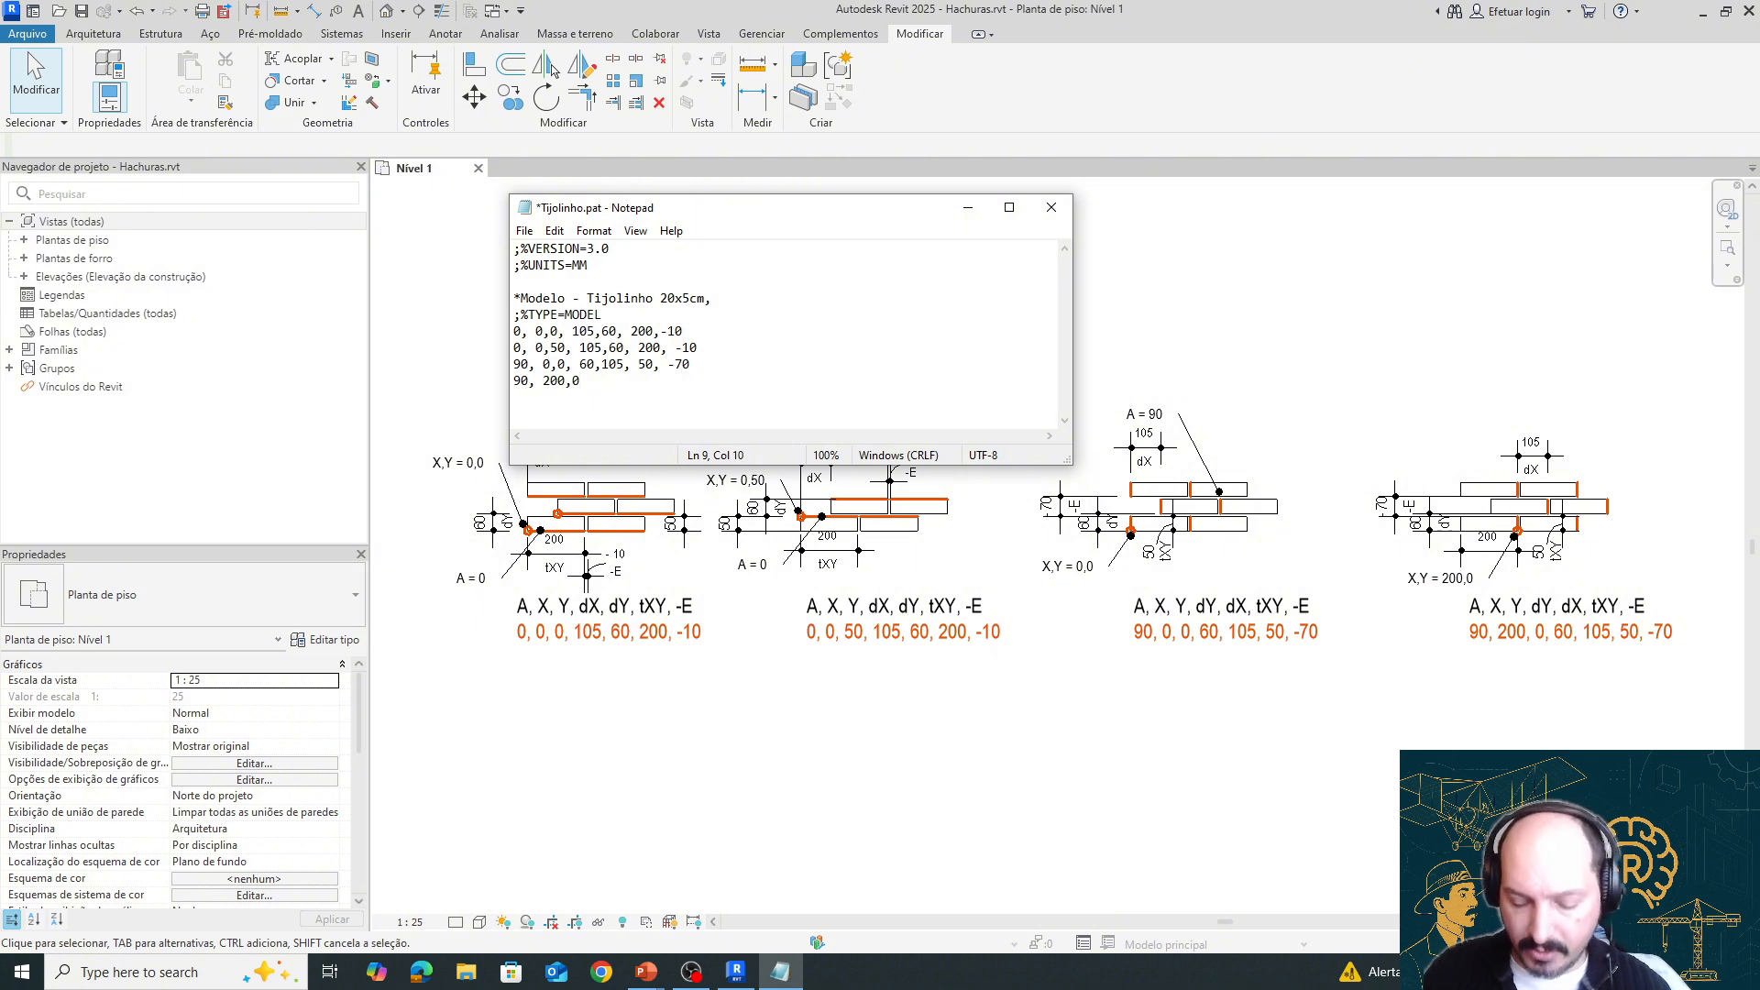
type(",")
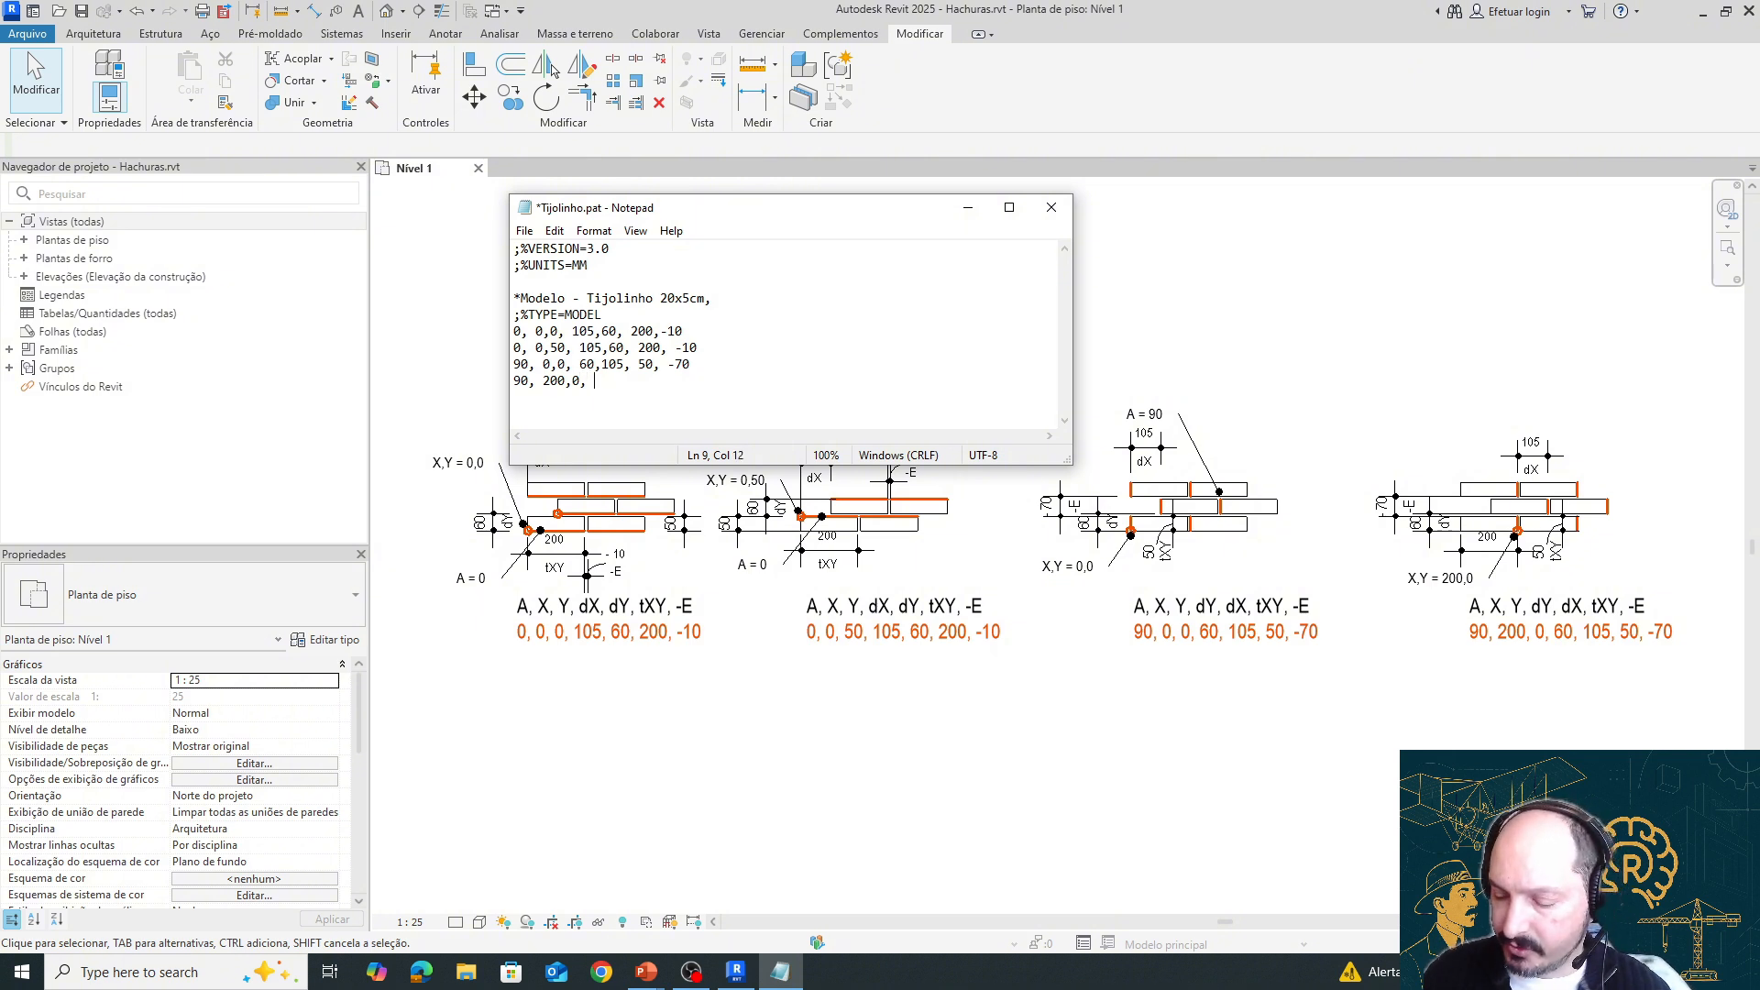
type(" 60")
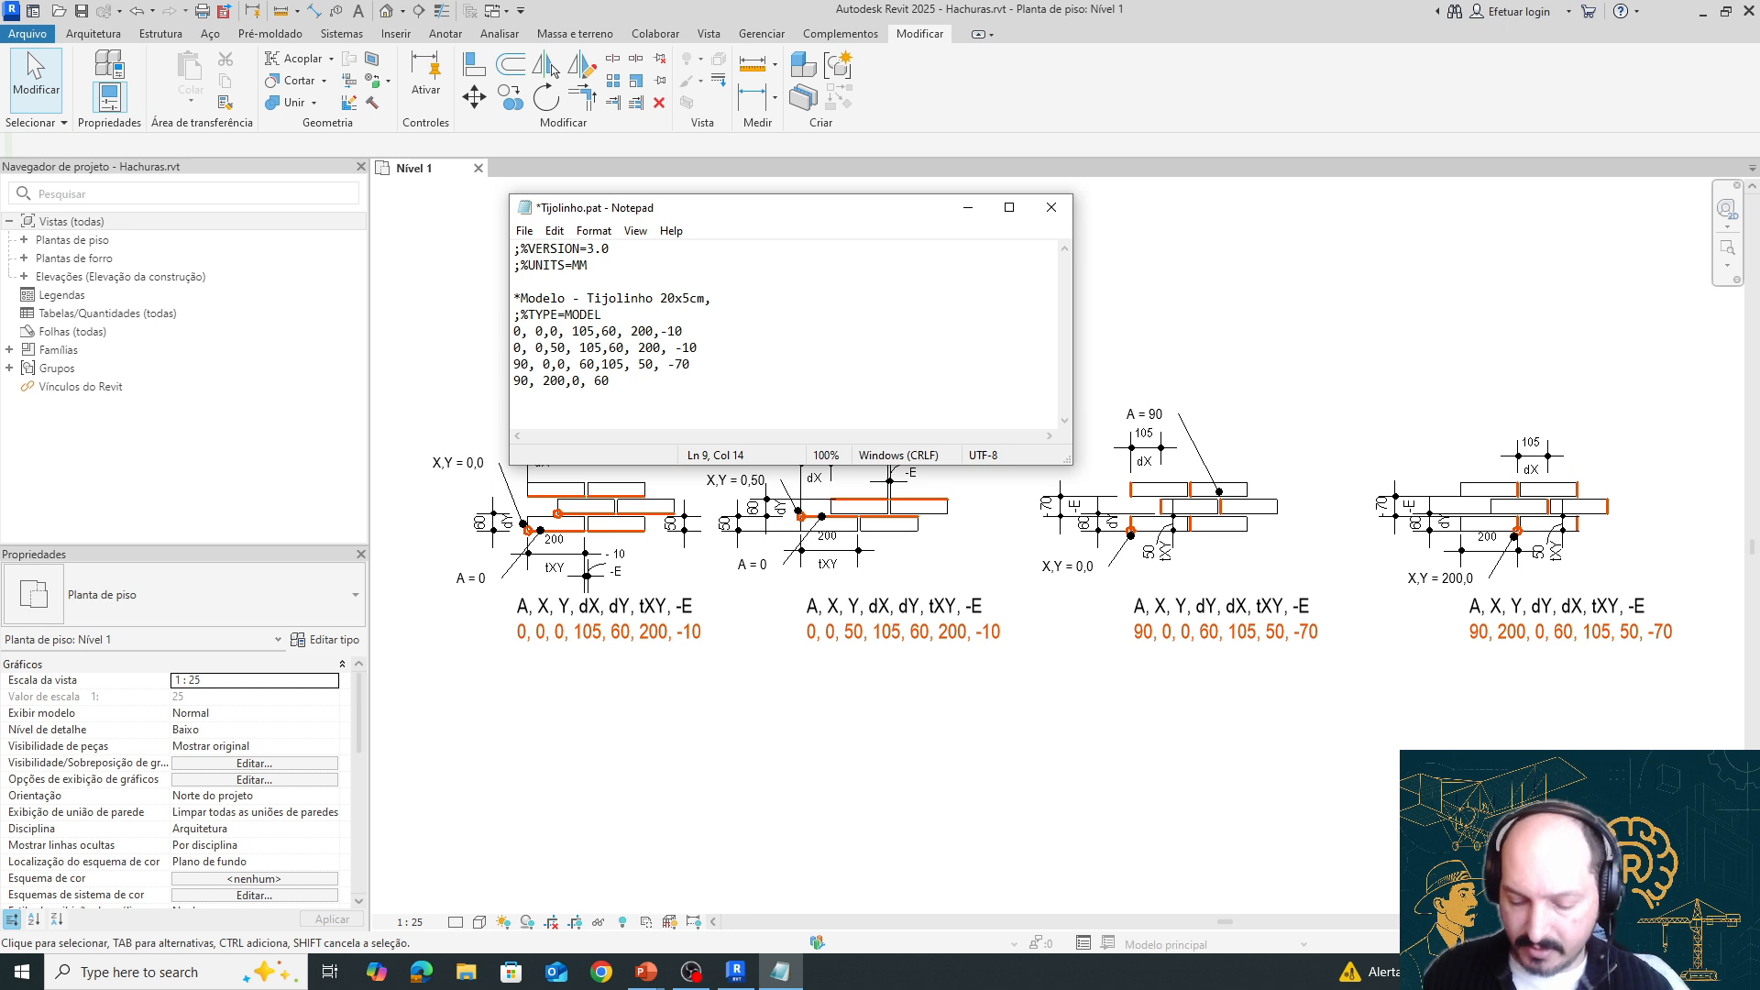
type(",")
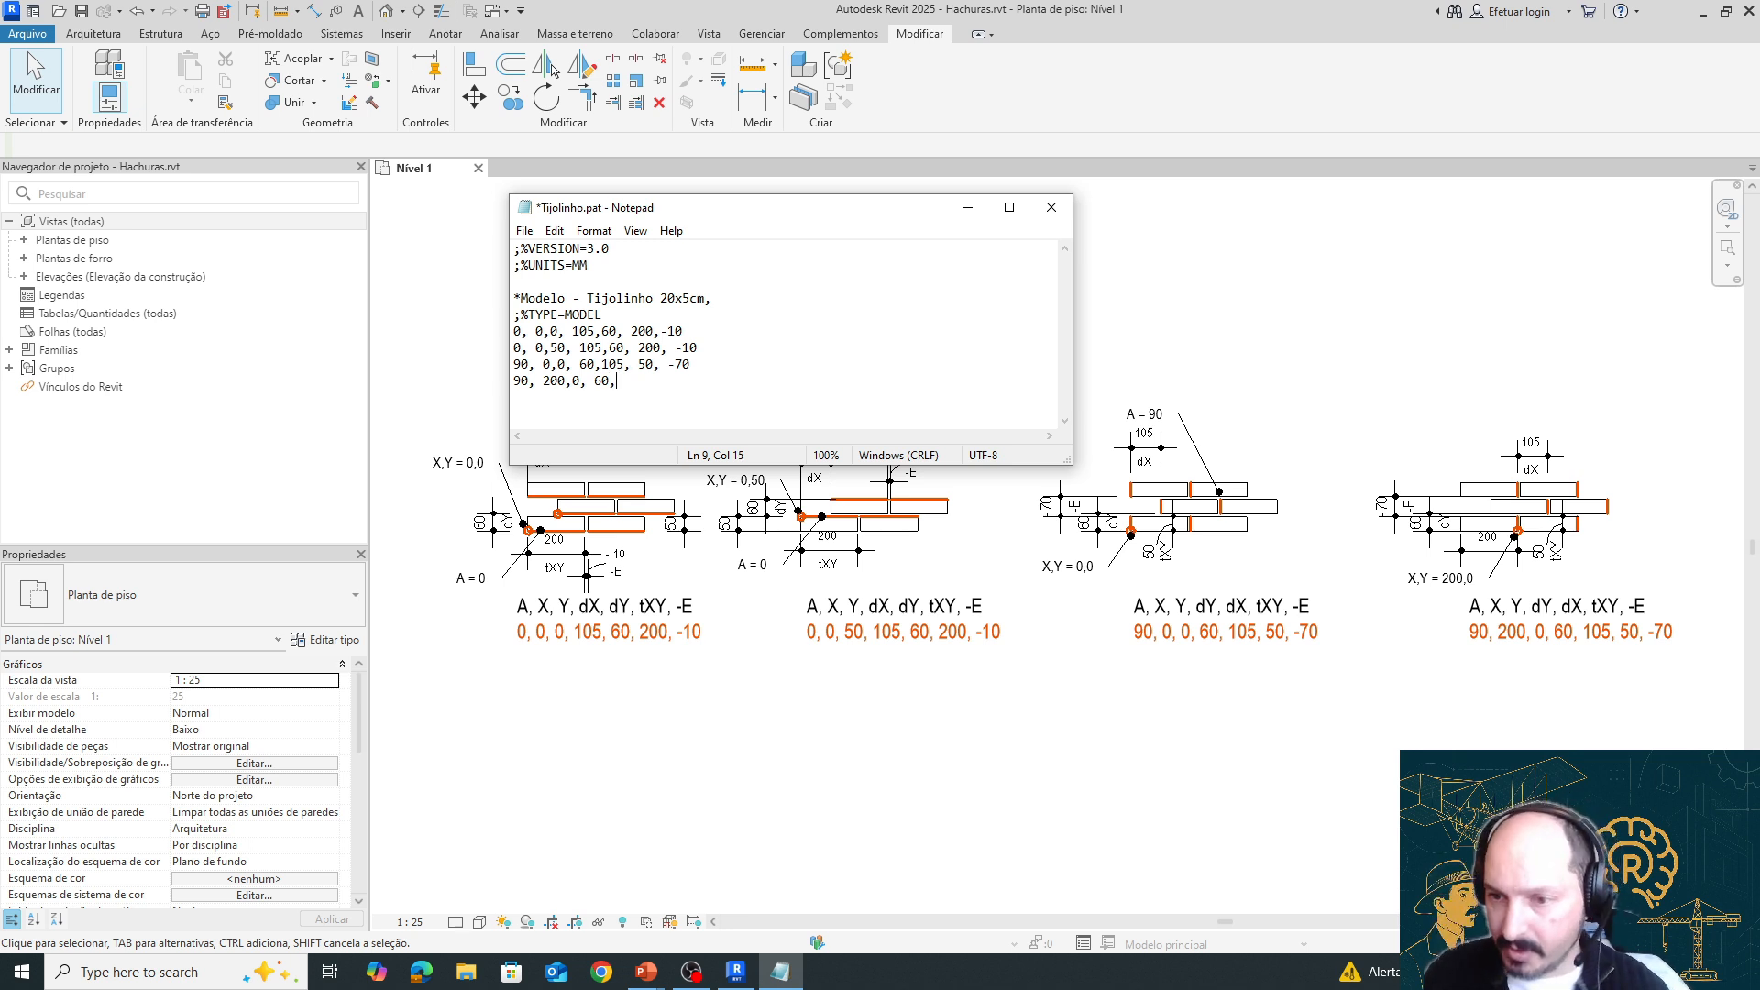
type("105")
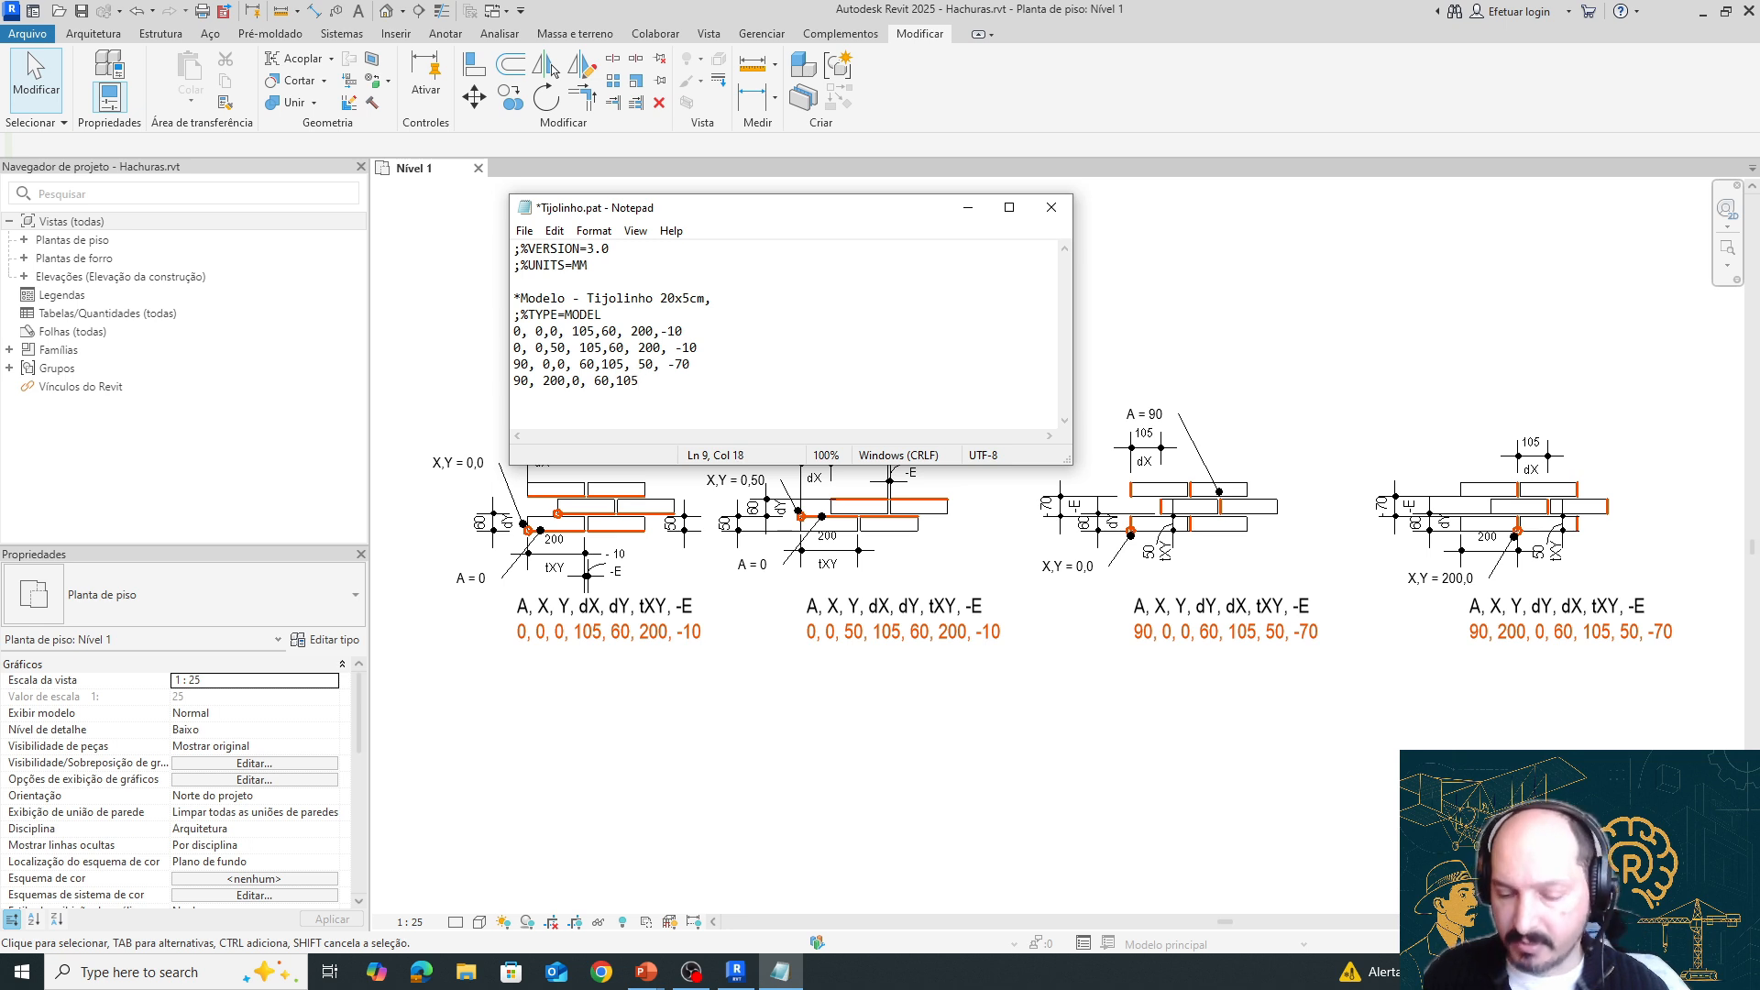
type(",")
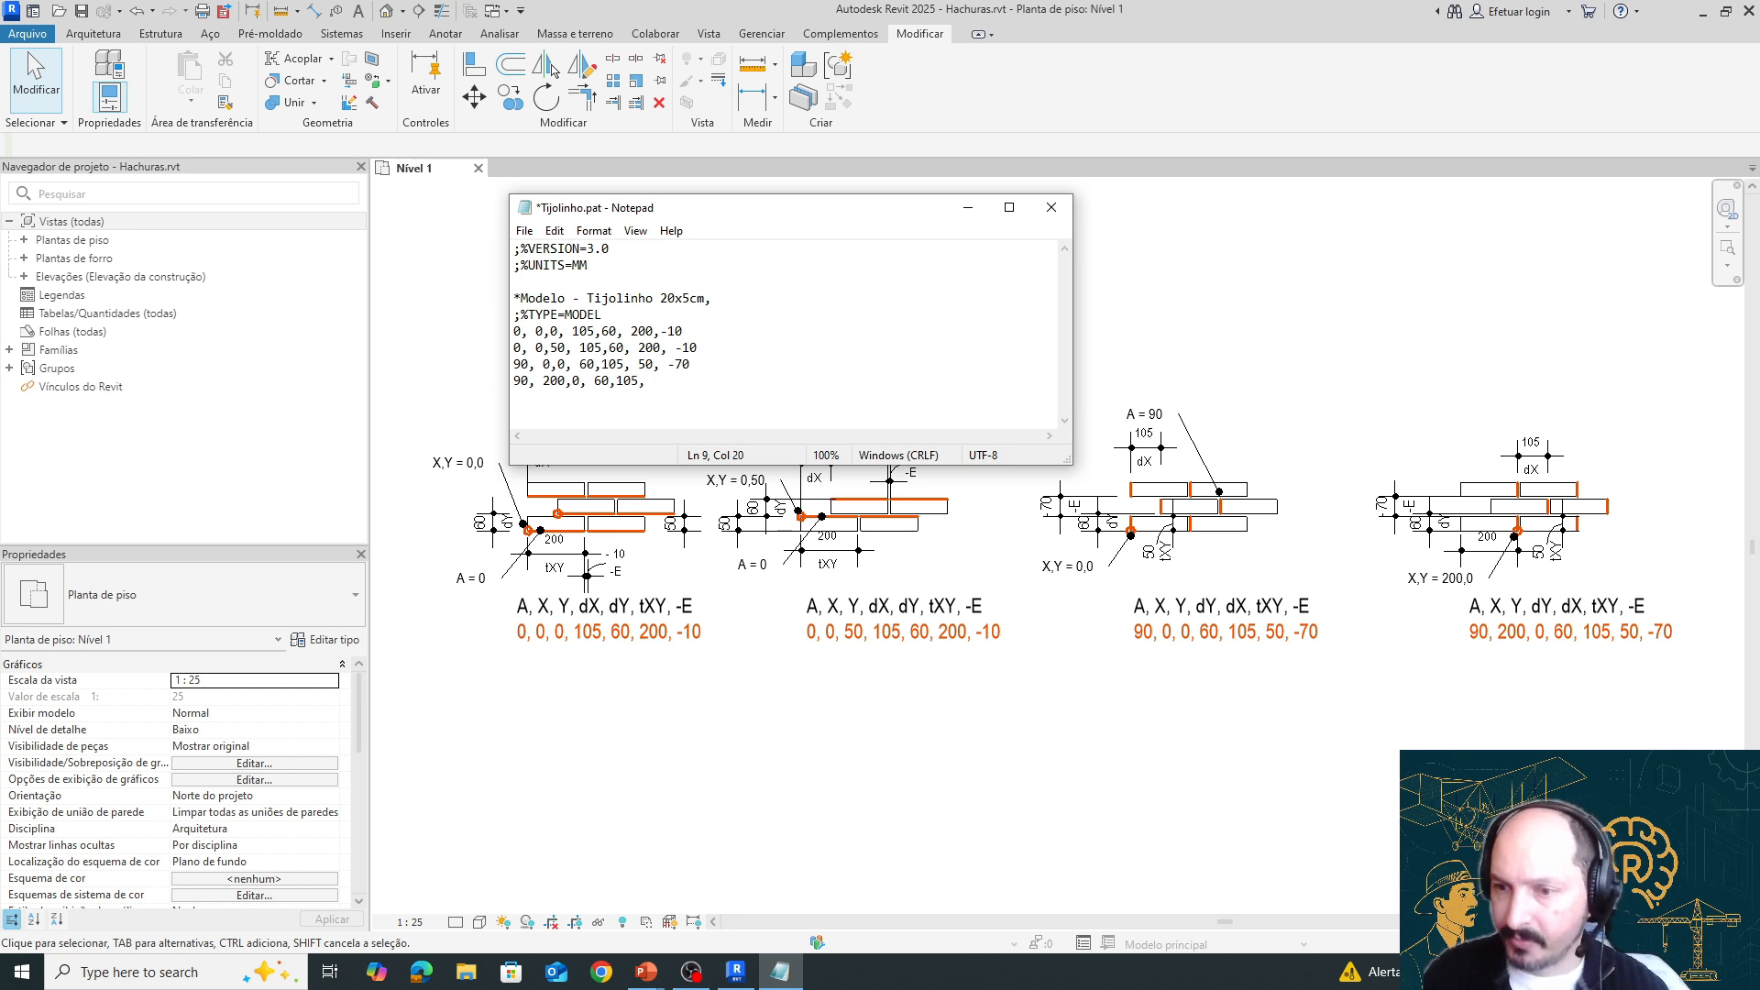
type(" 50,")
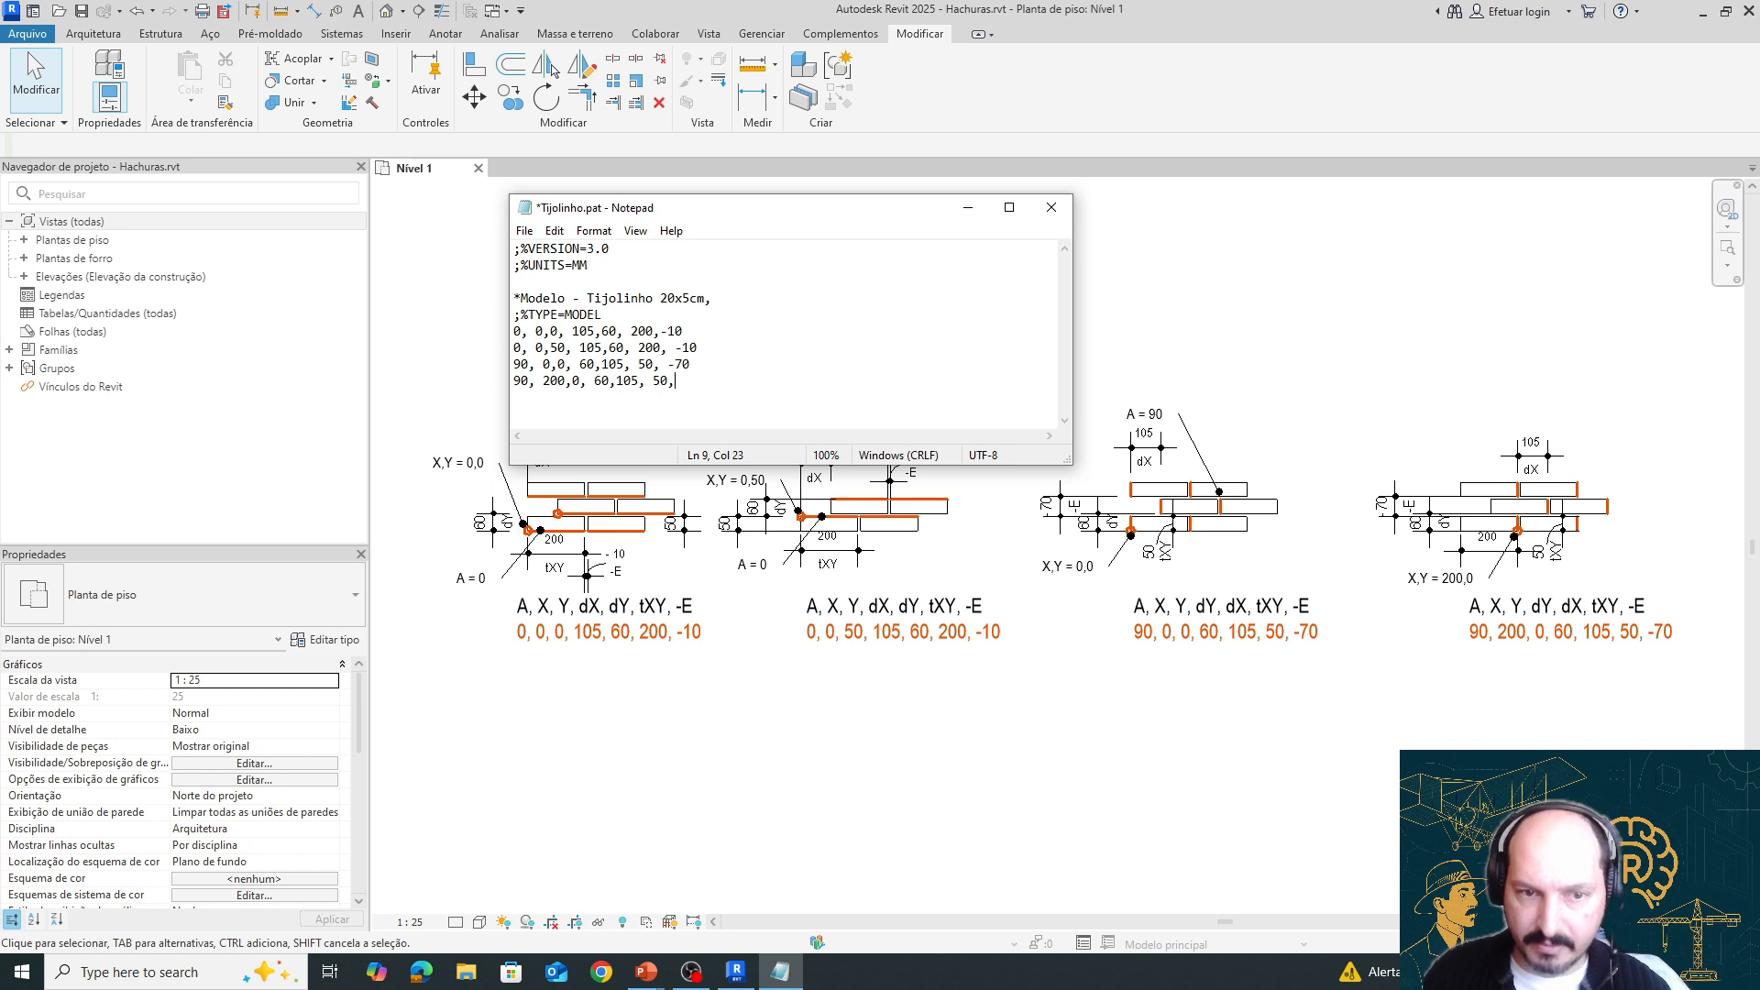
type(" -70")
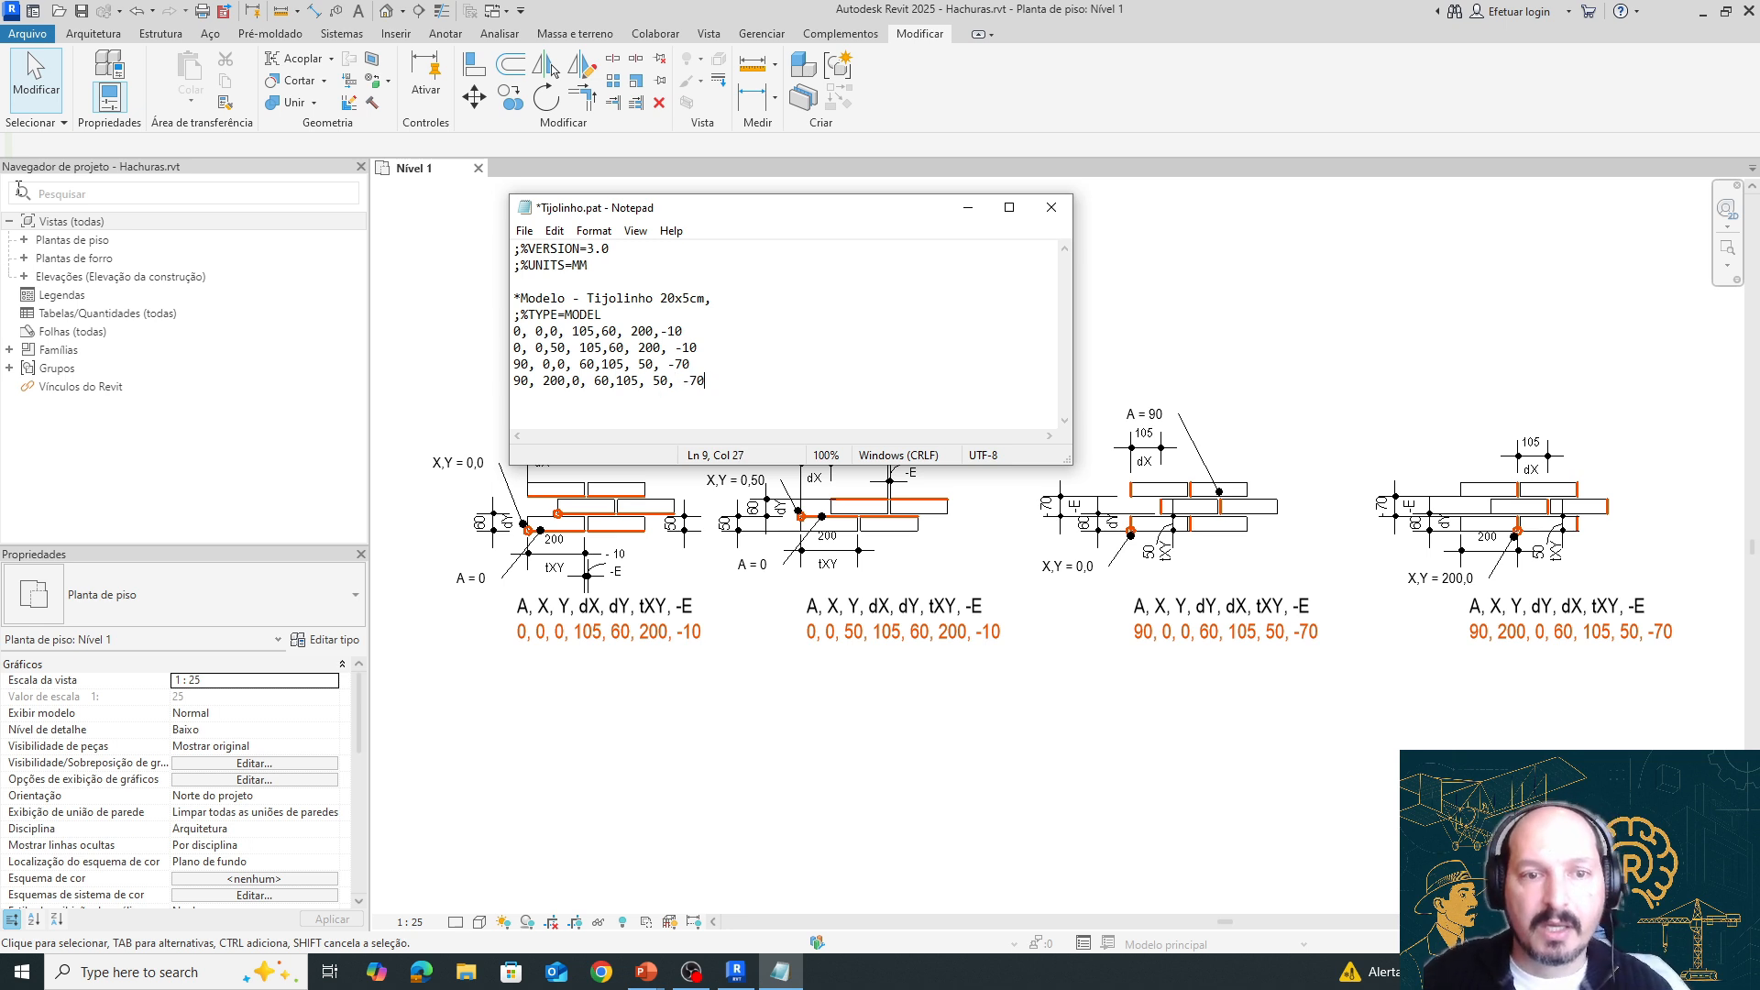
Start saving the edited hatch file as a separate copy
left_click(525, 232)
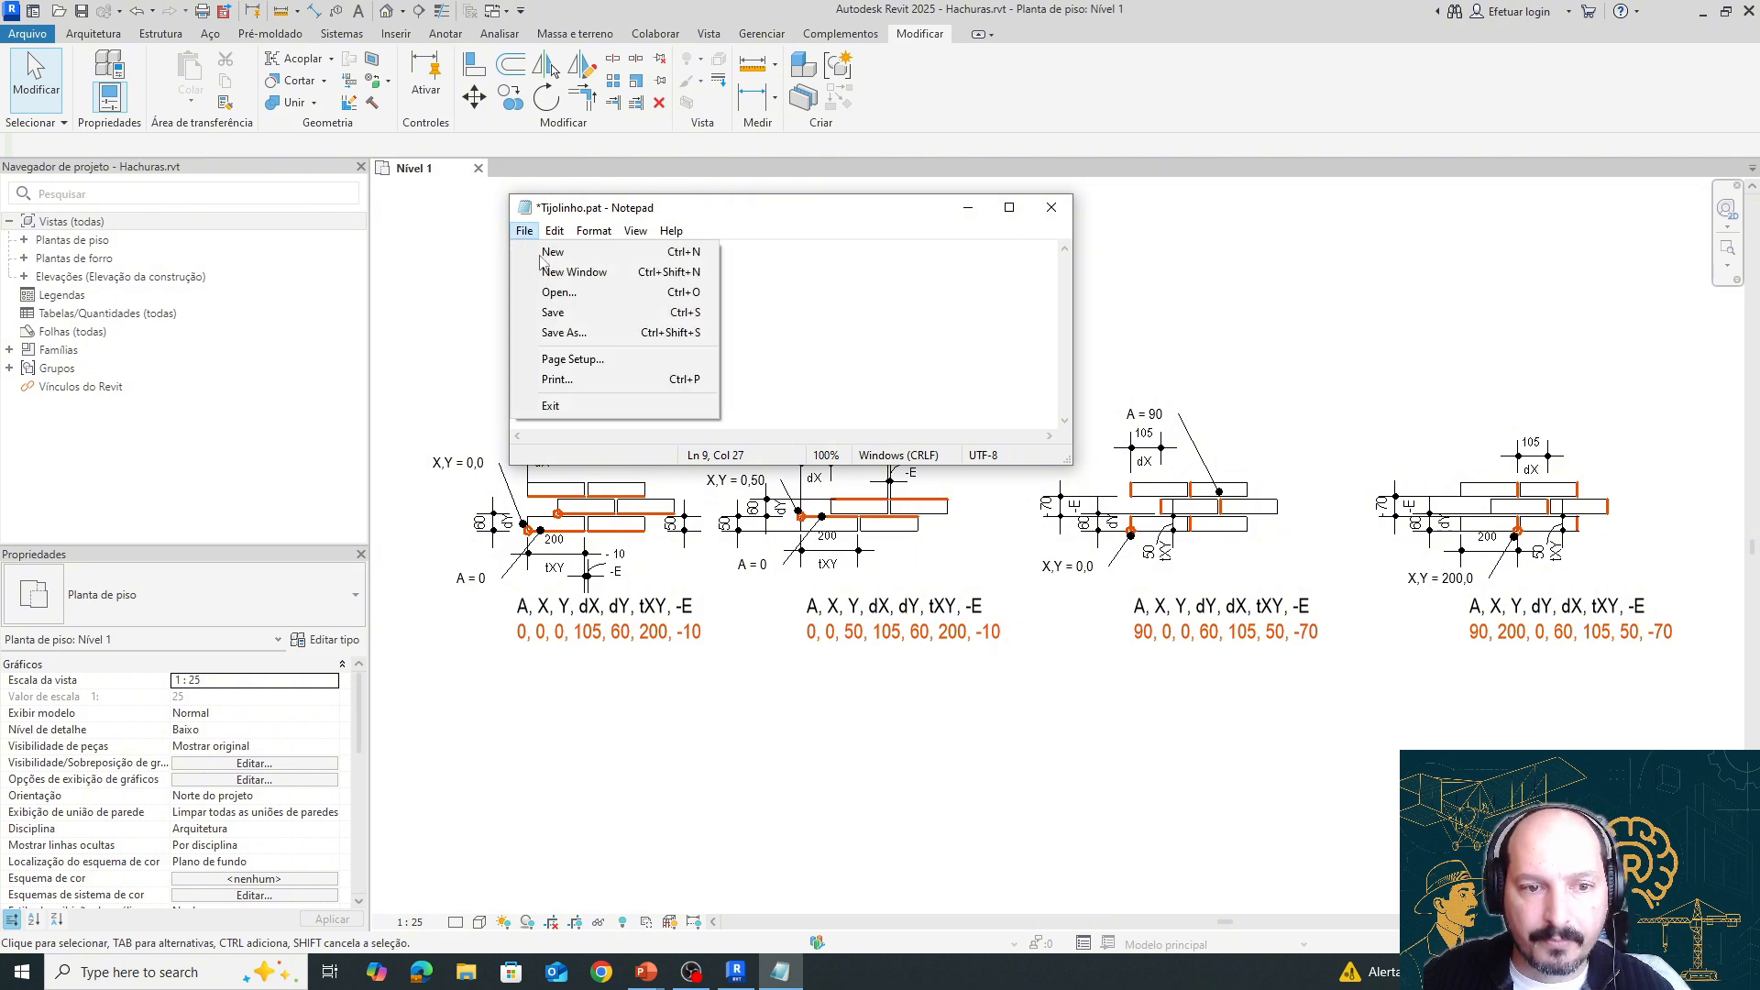
left_click(578, 334)
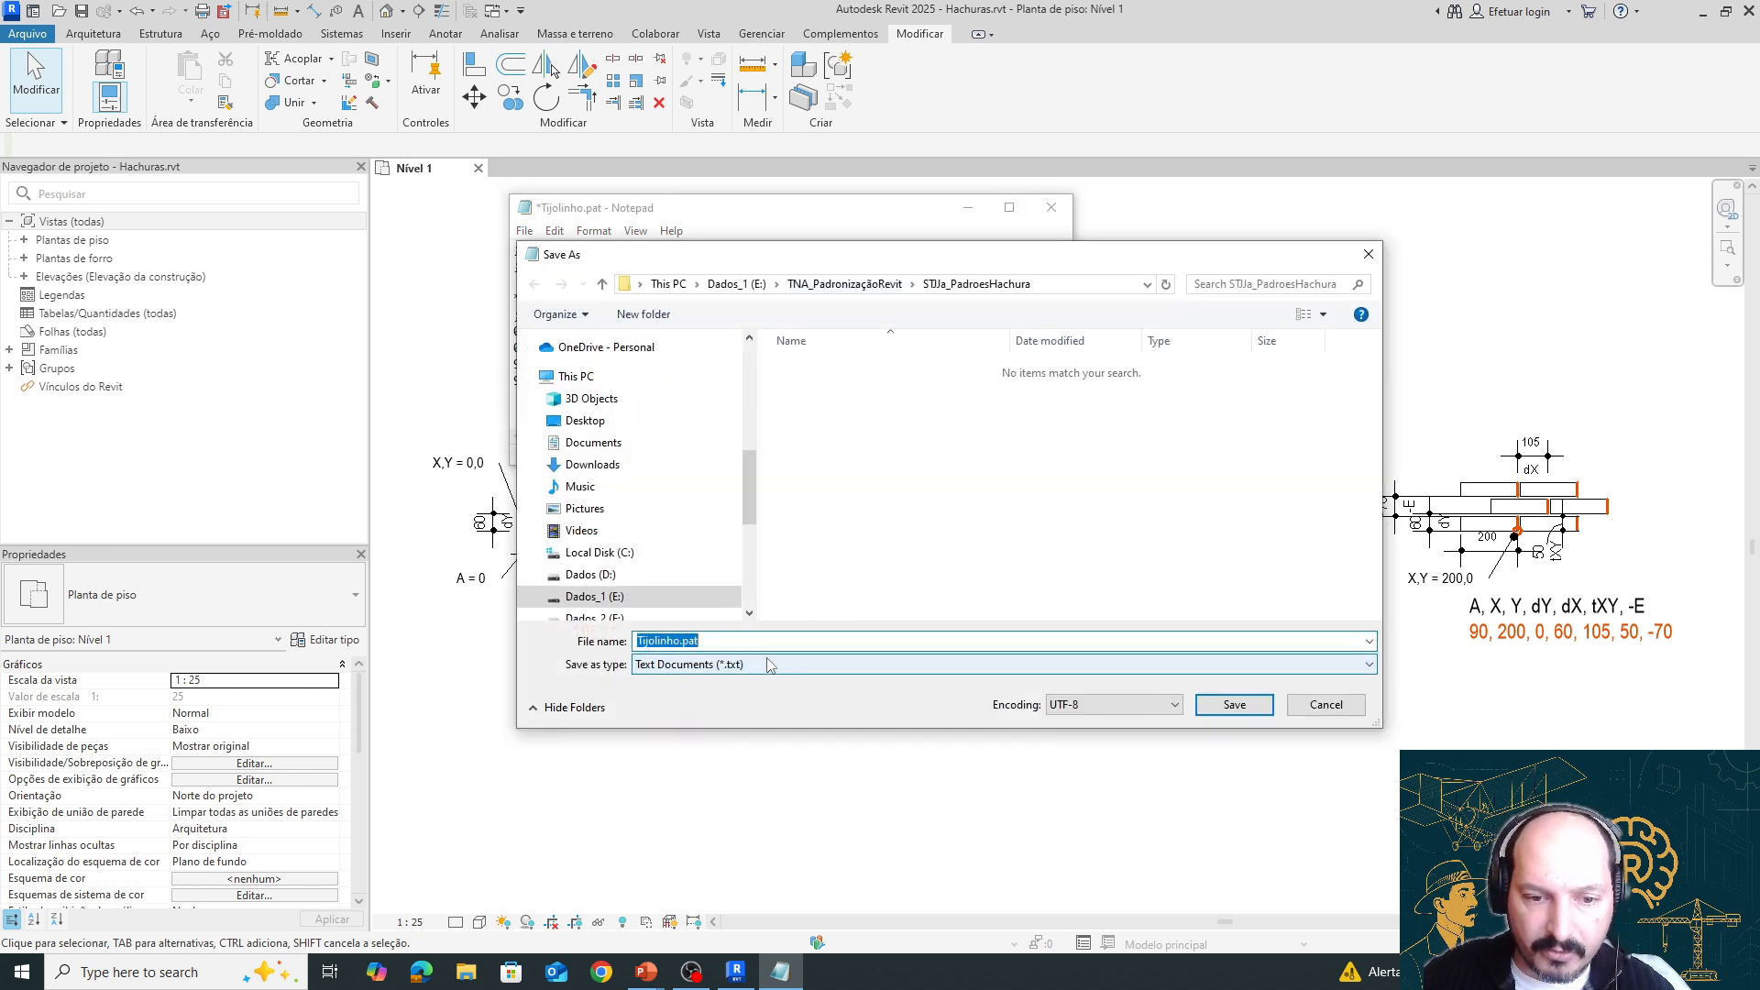
left_click(707, 643)
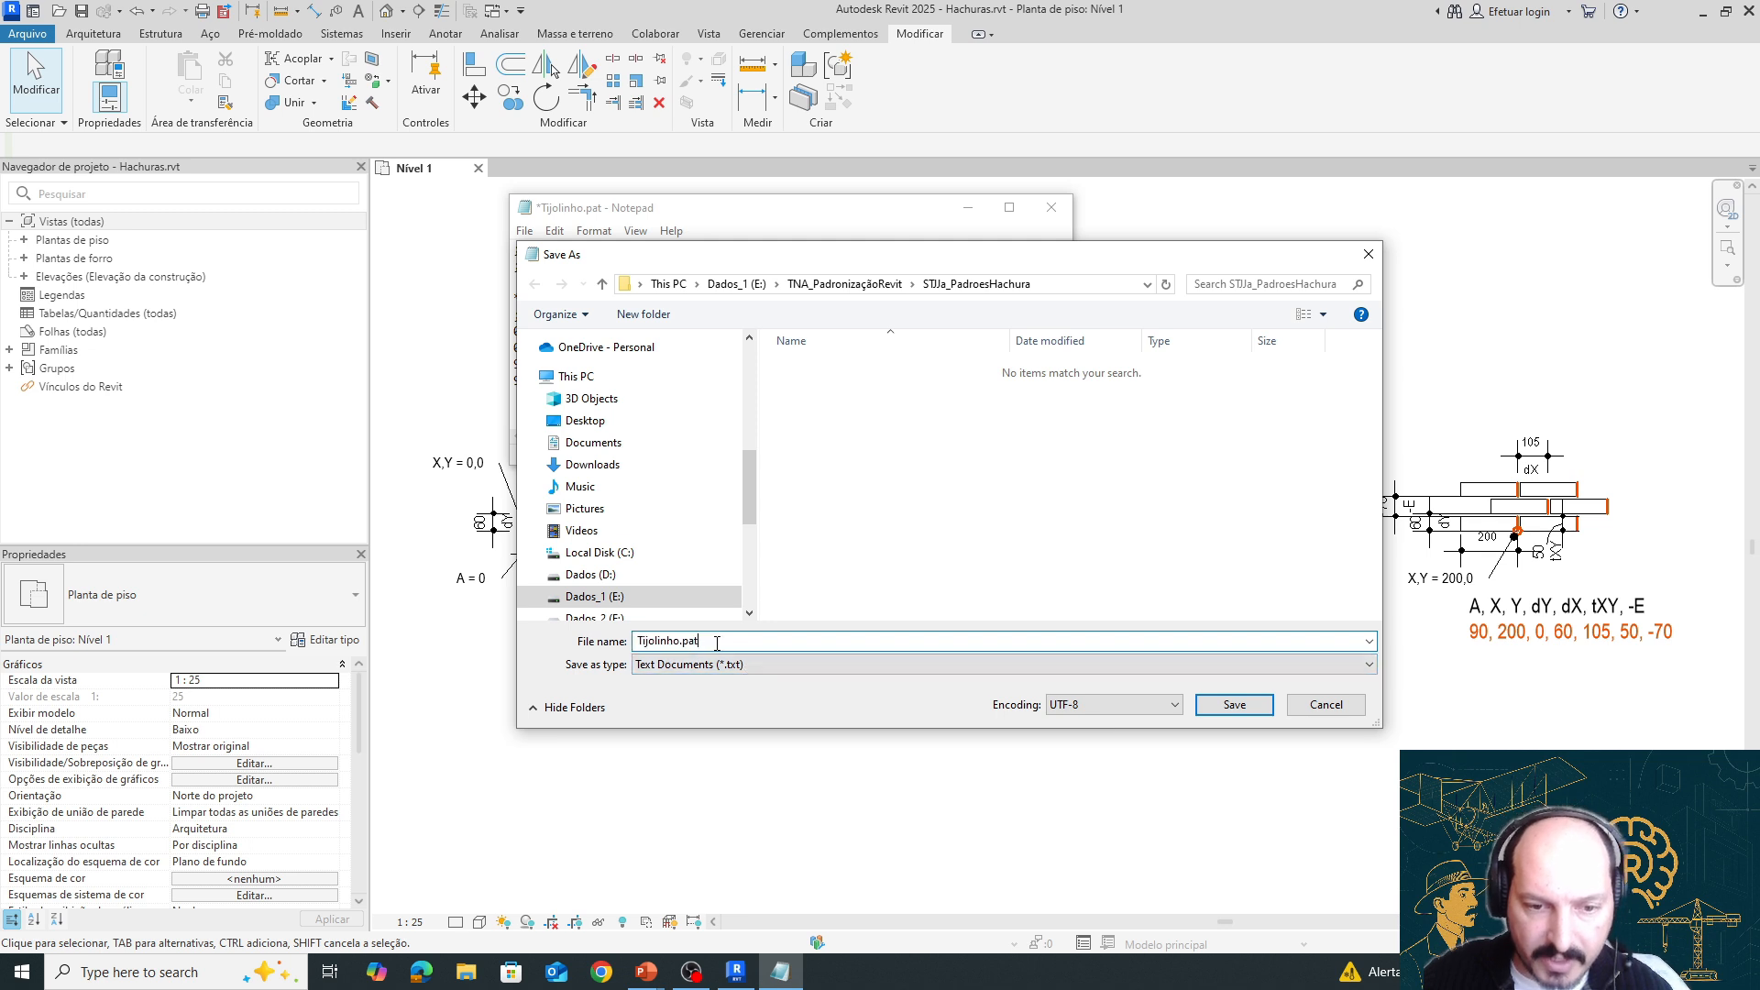
left_click_drag(717, 644, 682, 641)
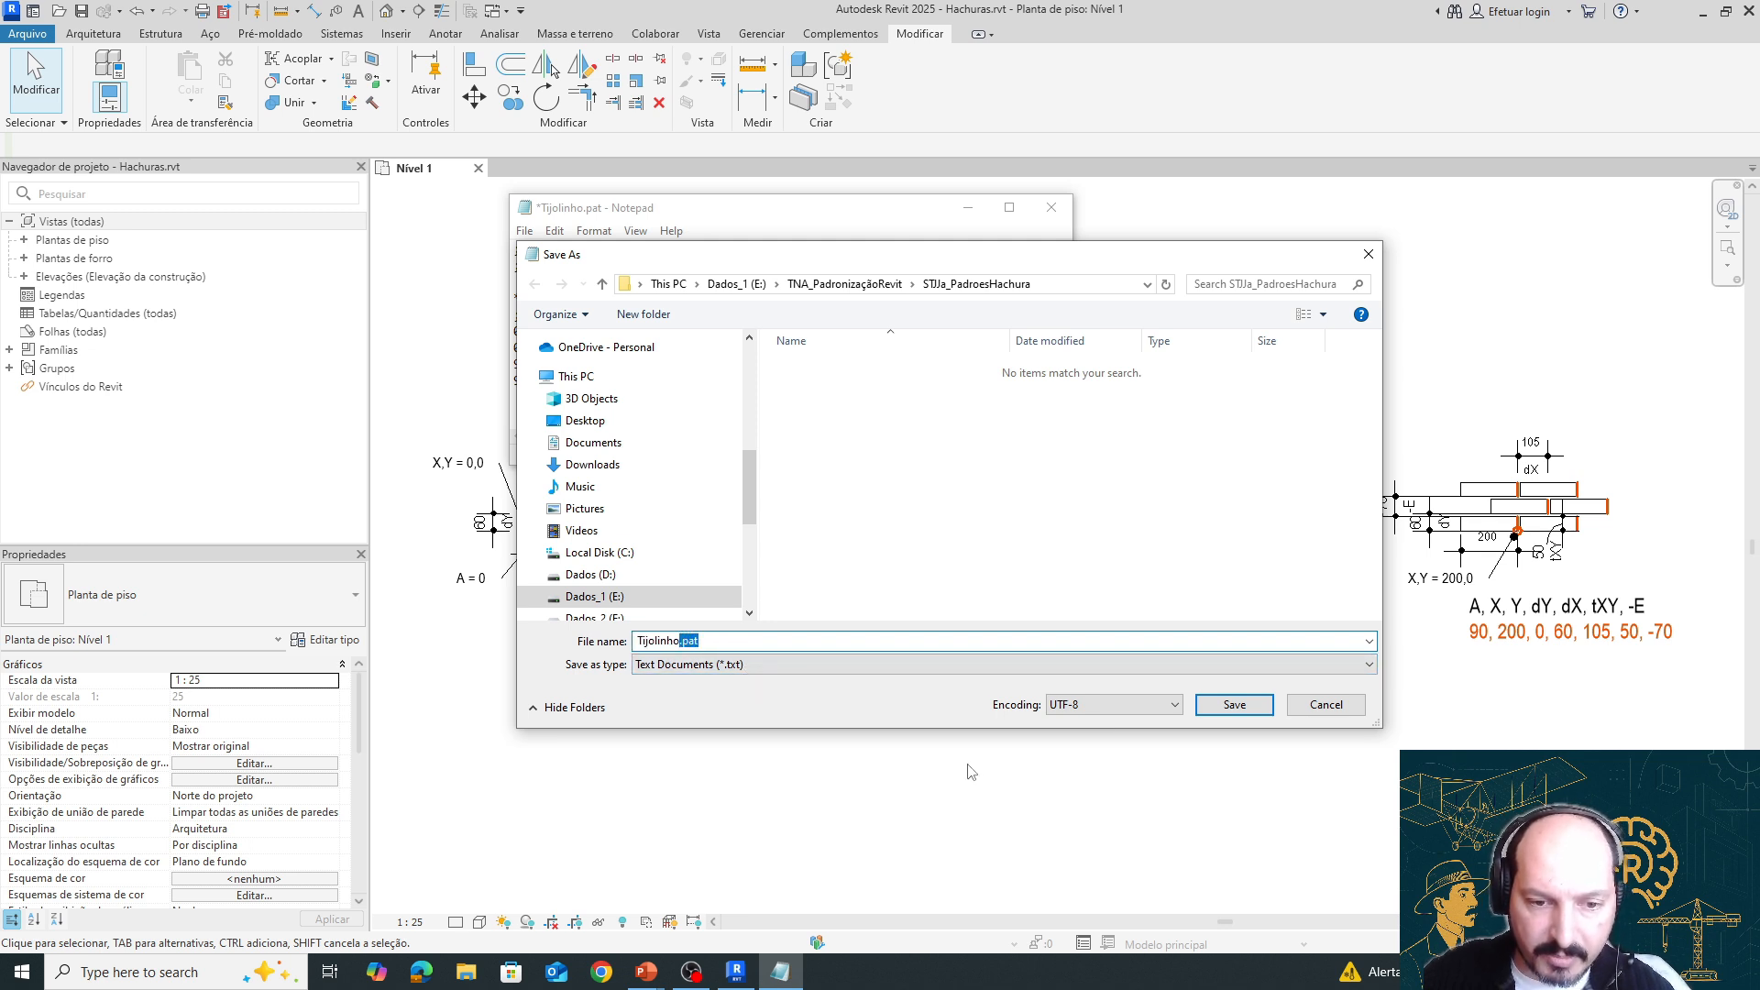
type(".TX")
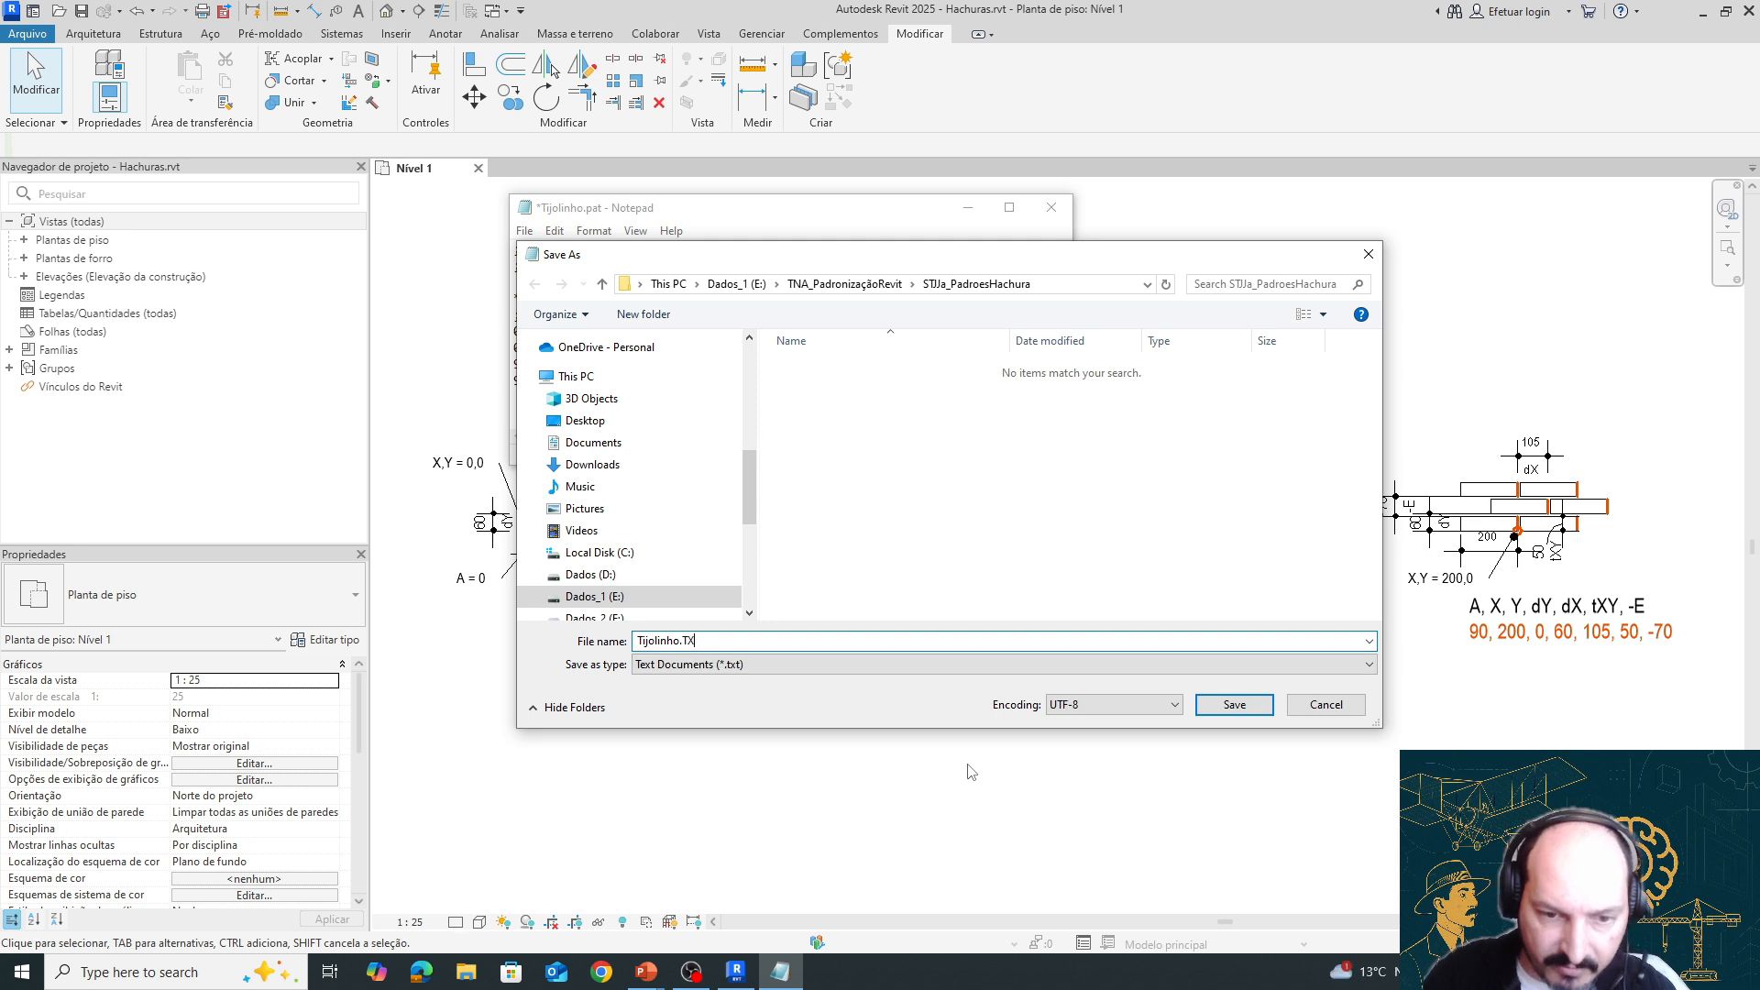
key("BackSpace")
key("BackSpace")
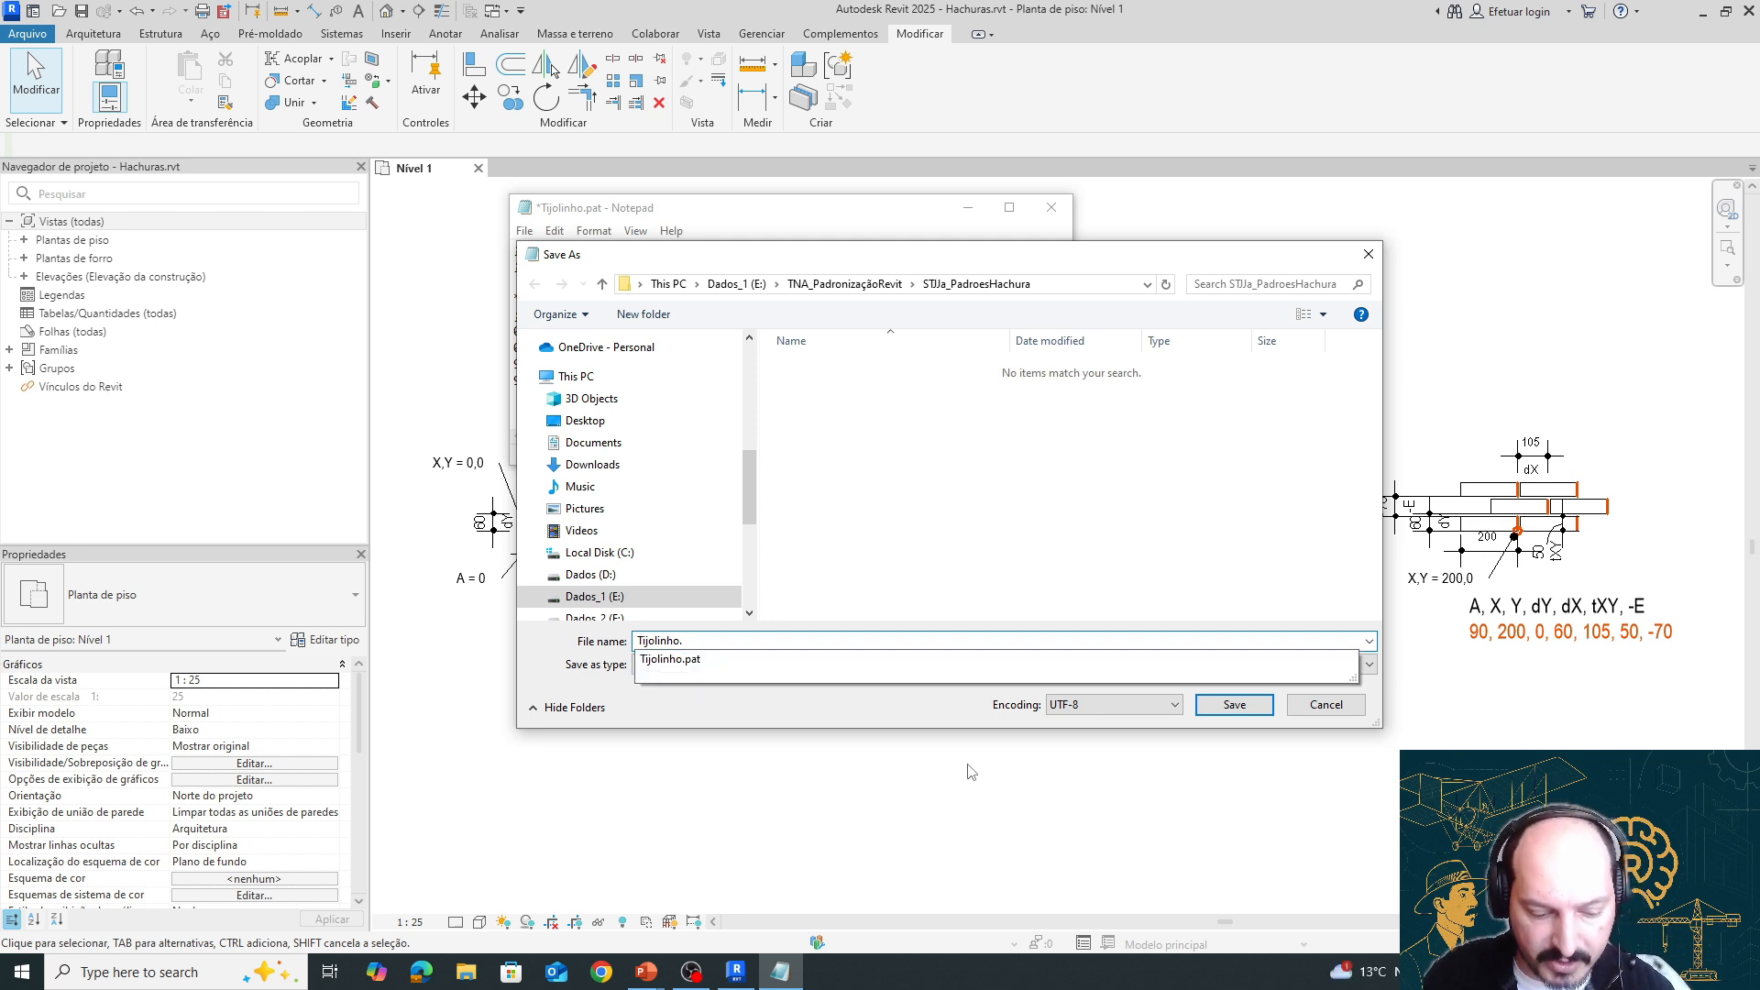
type("tx")
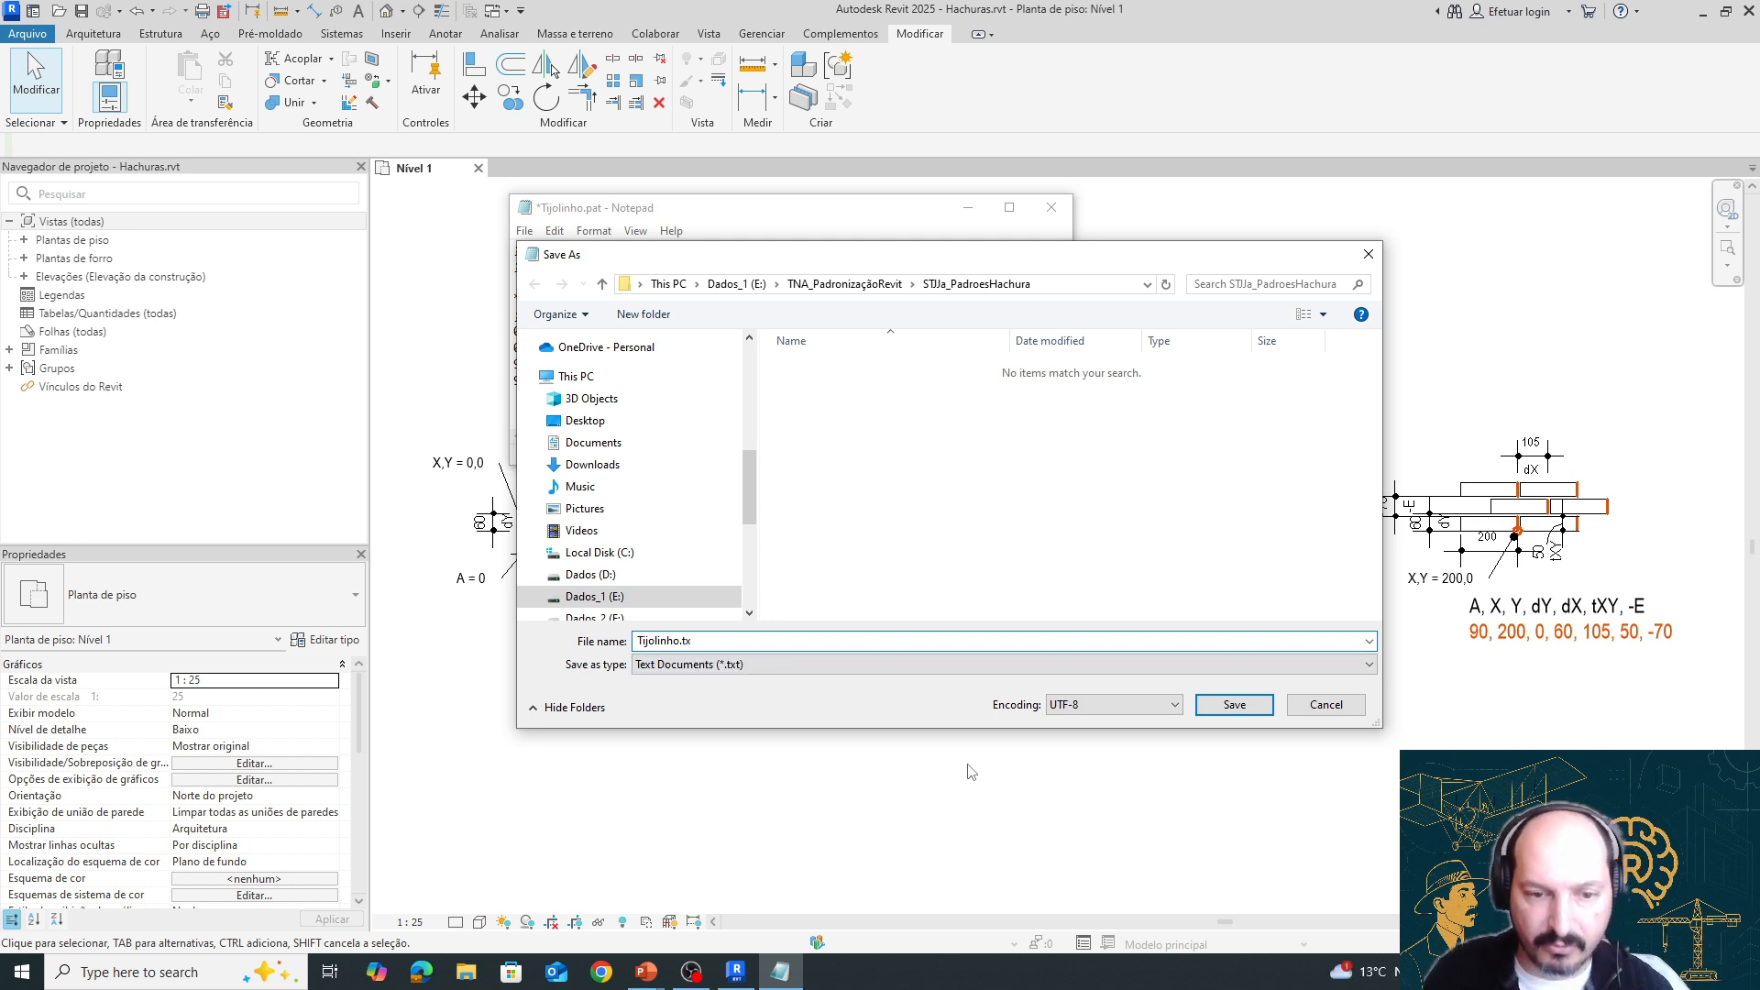
type("t")
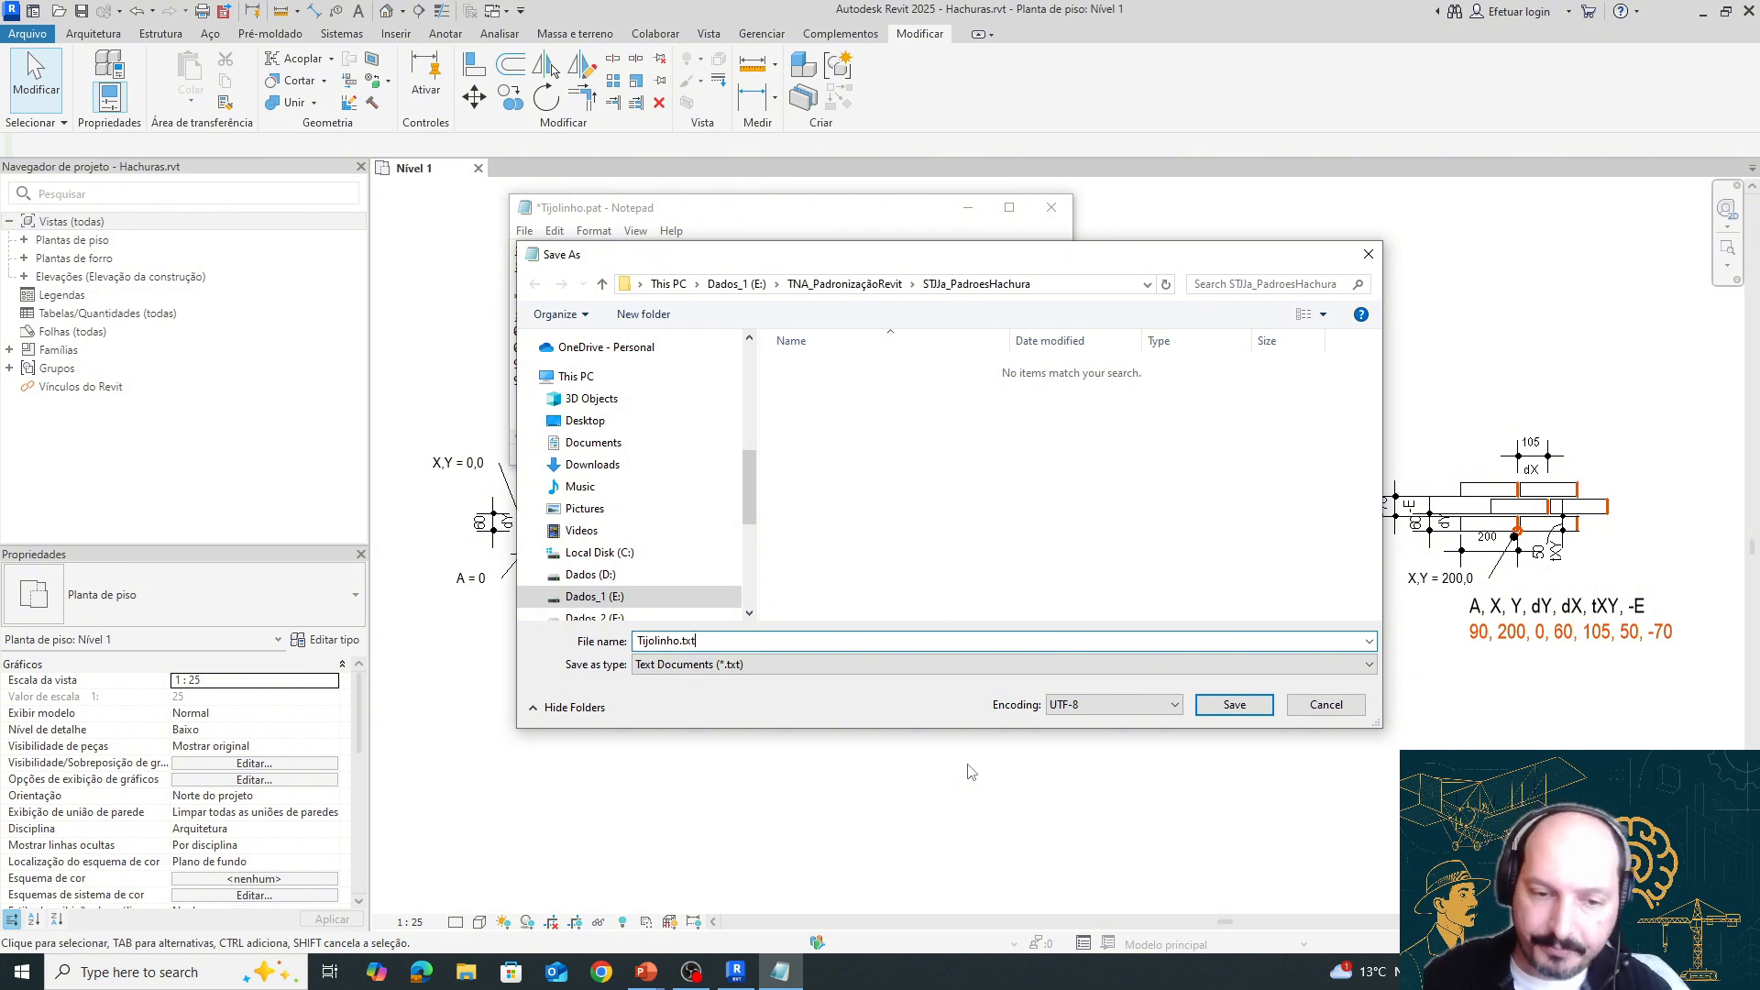
key("ctrl+a")
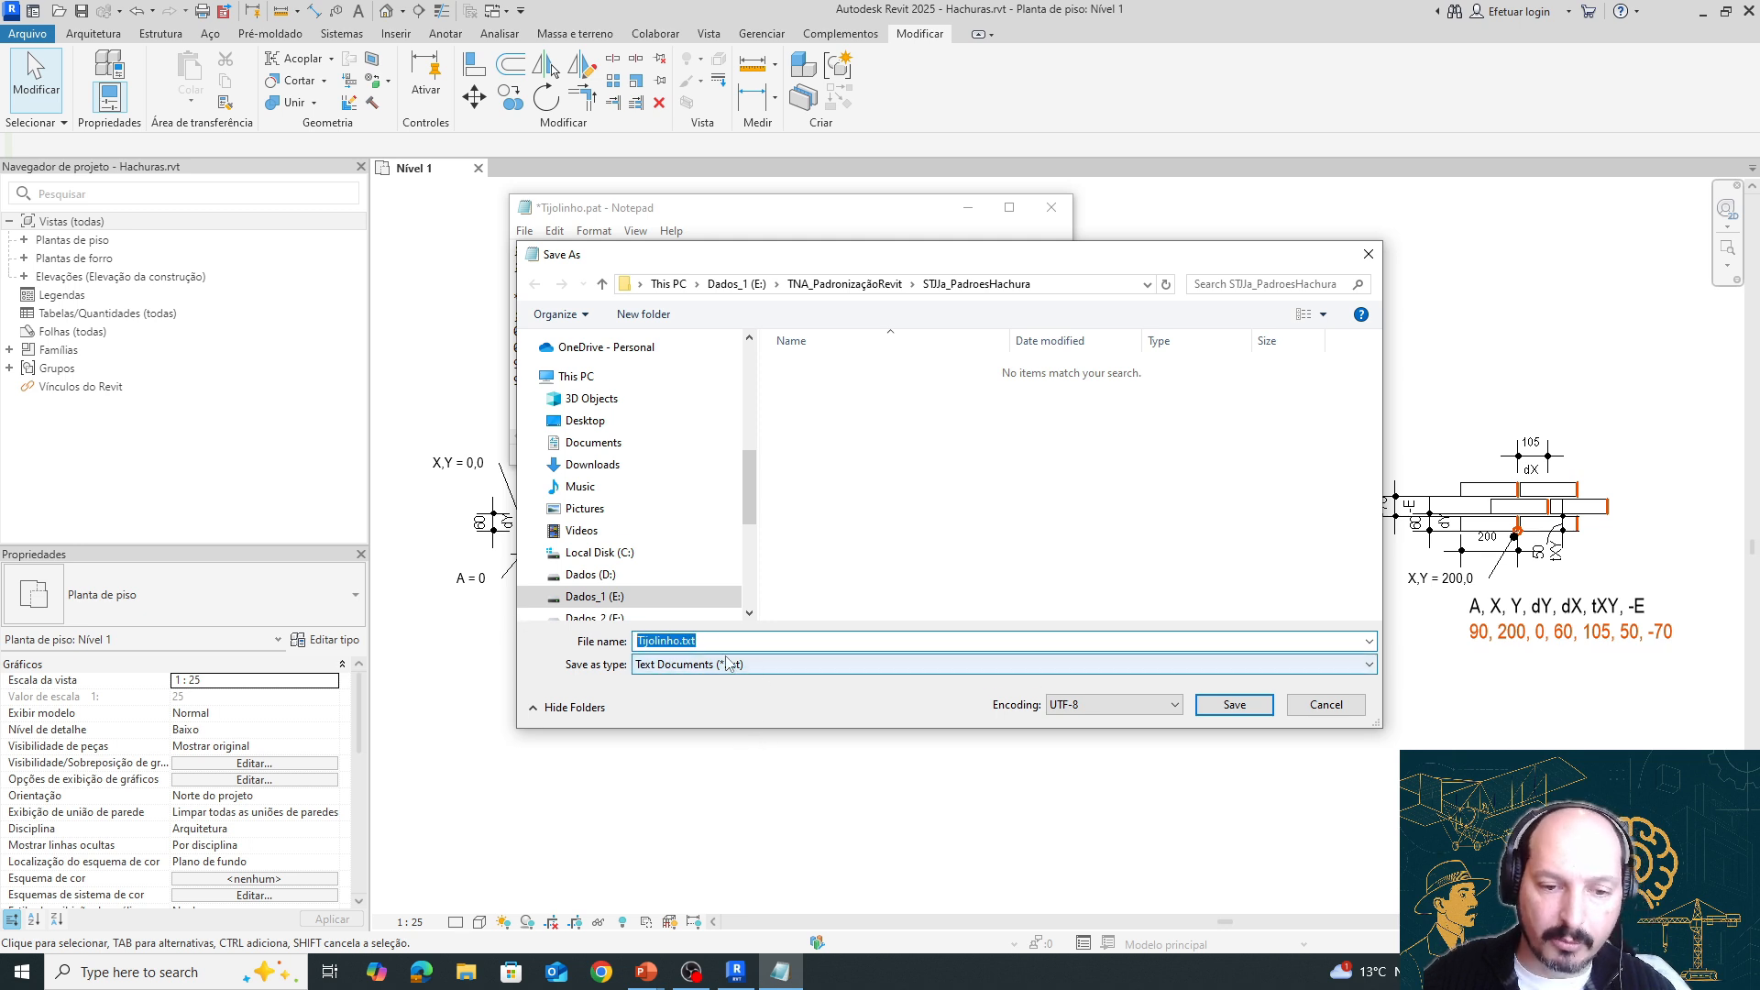
left_click(703, 642)
key("BackSpace")
key("BackSpace")
key("BackSpace")
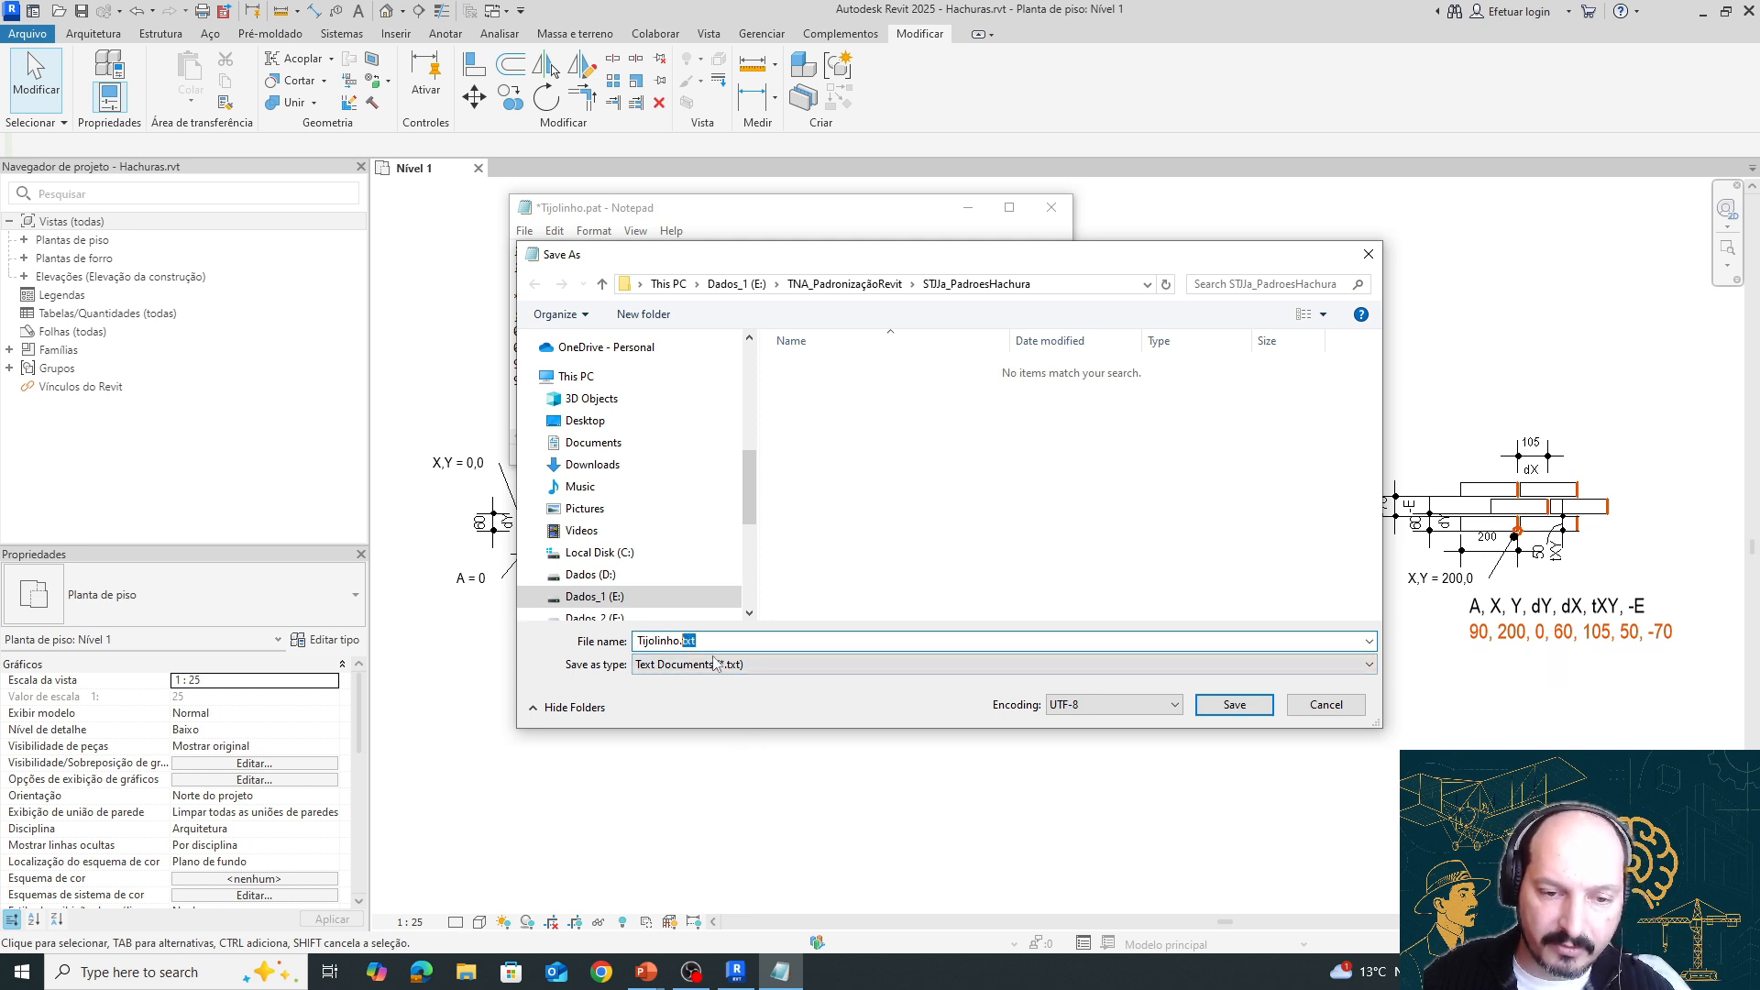
type("pat")
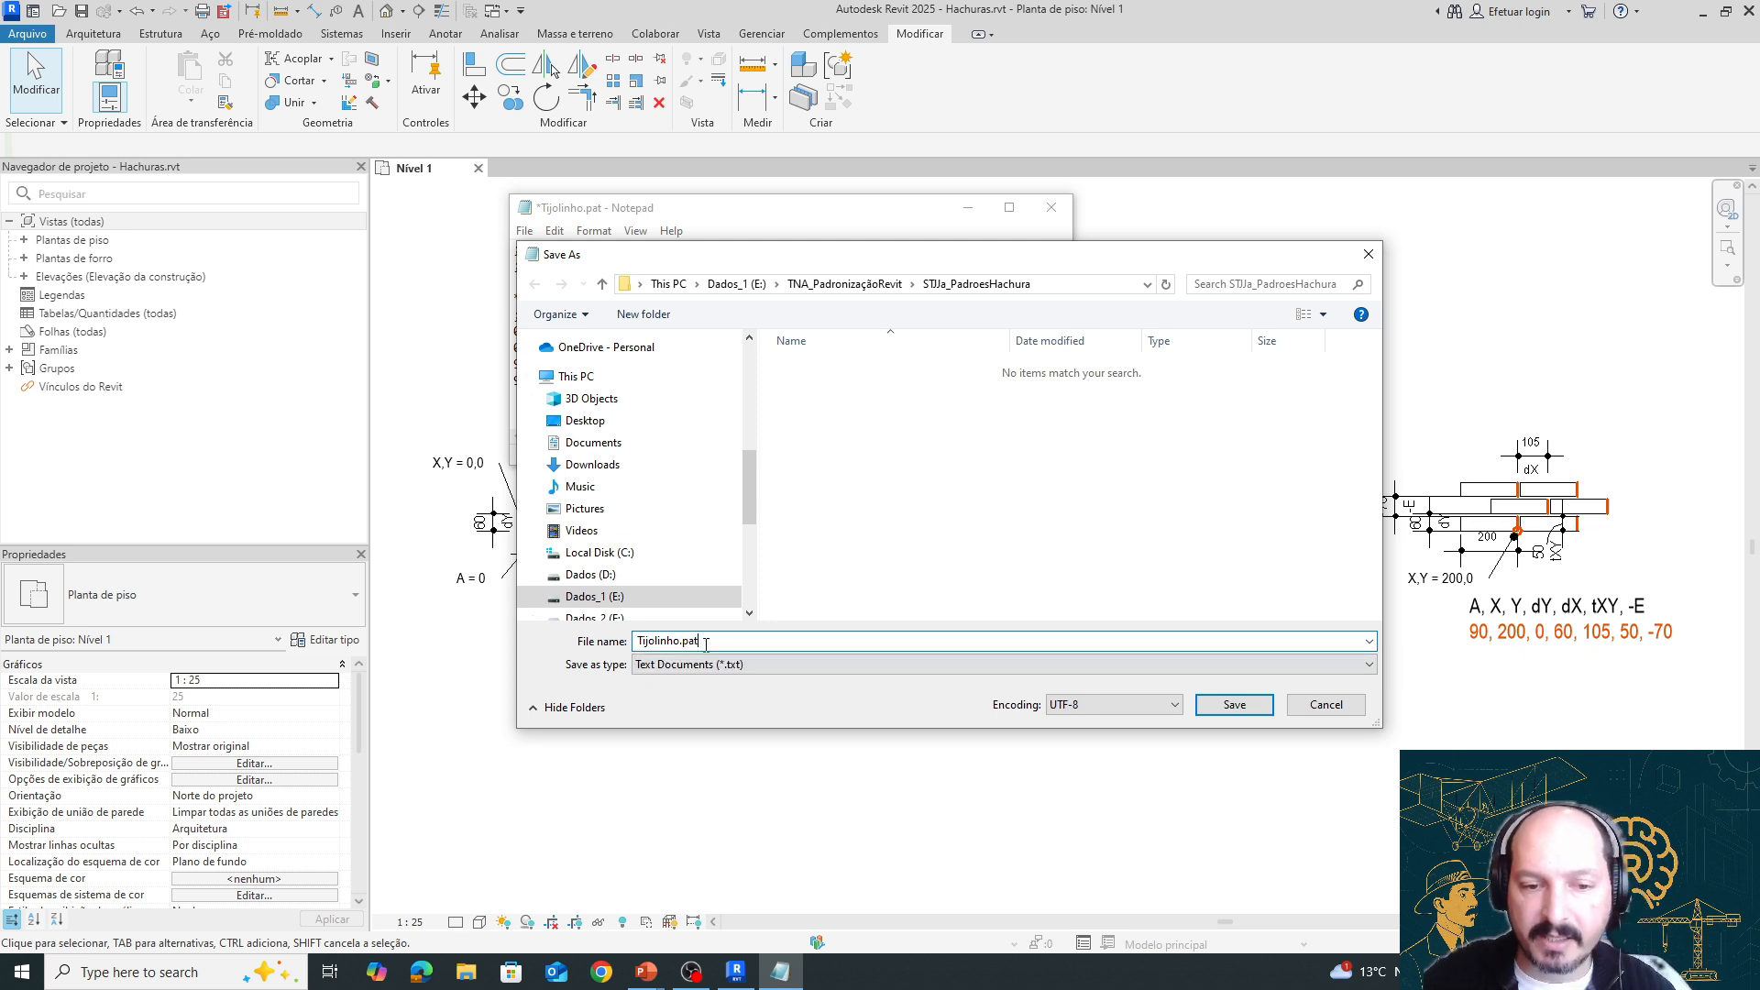
key("Tab")
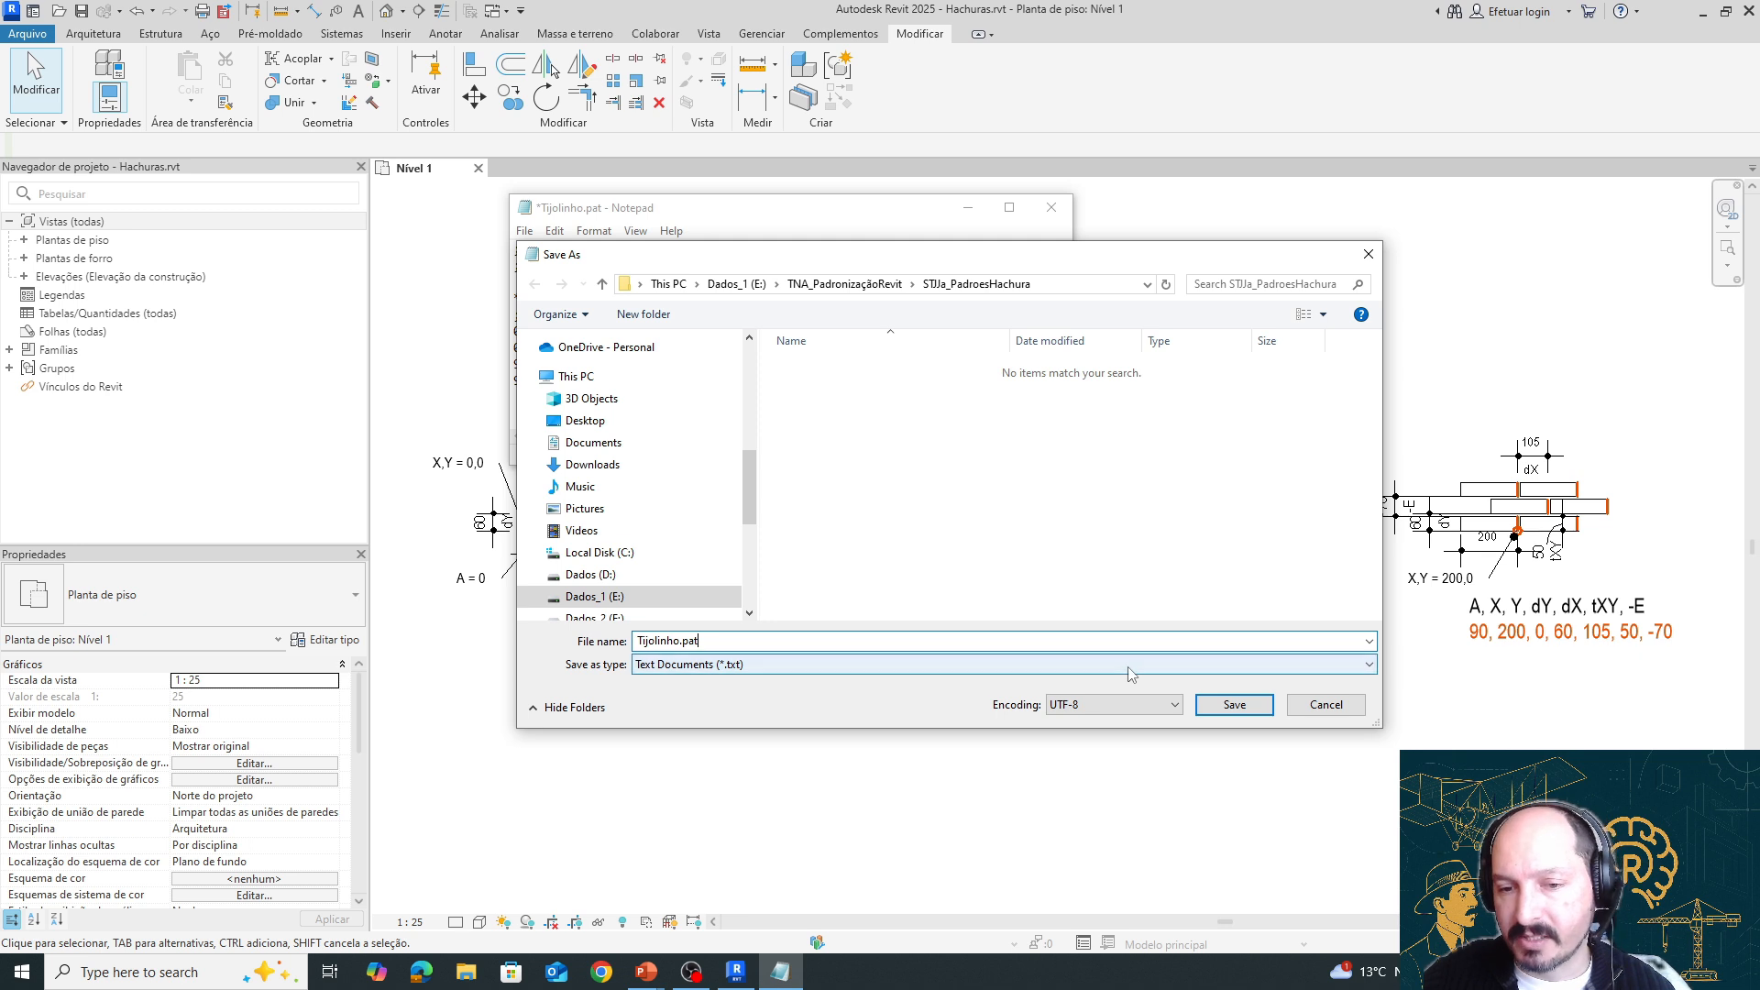
key("shift+Tab")
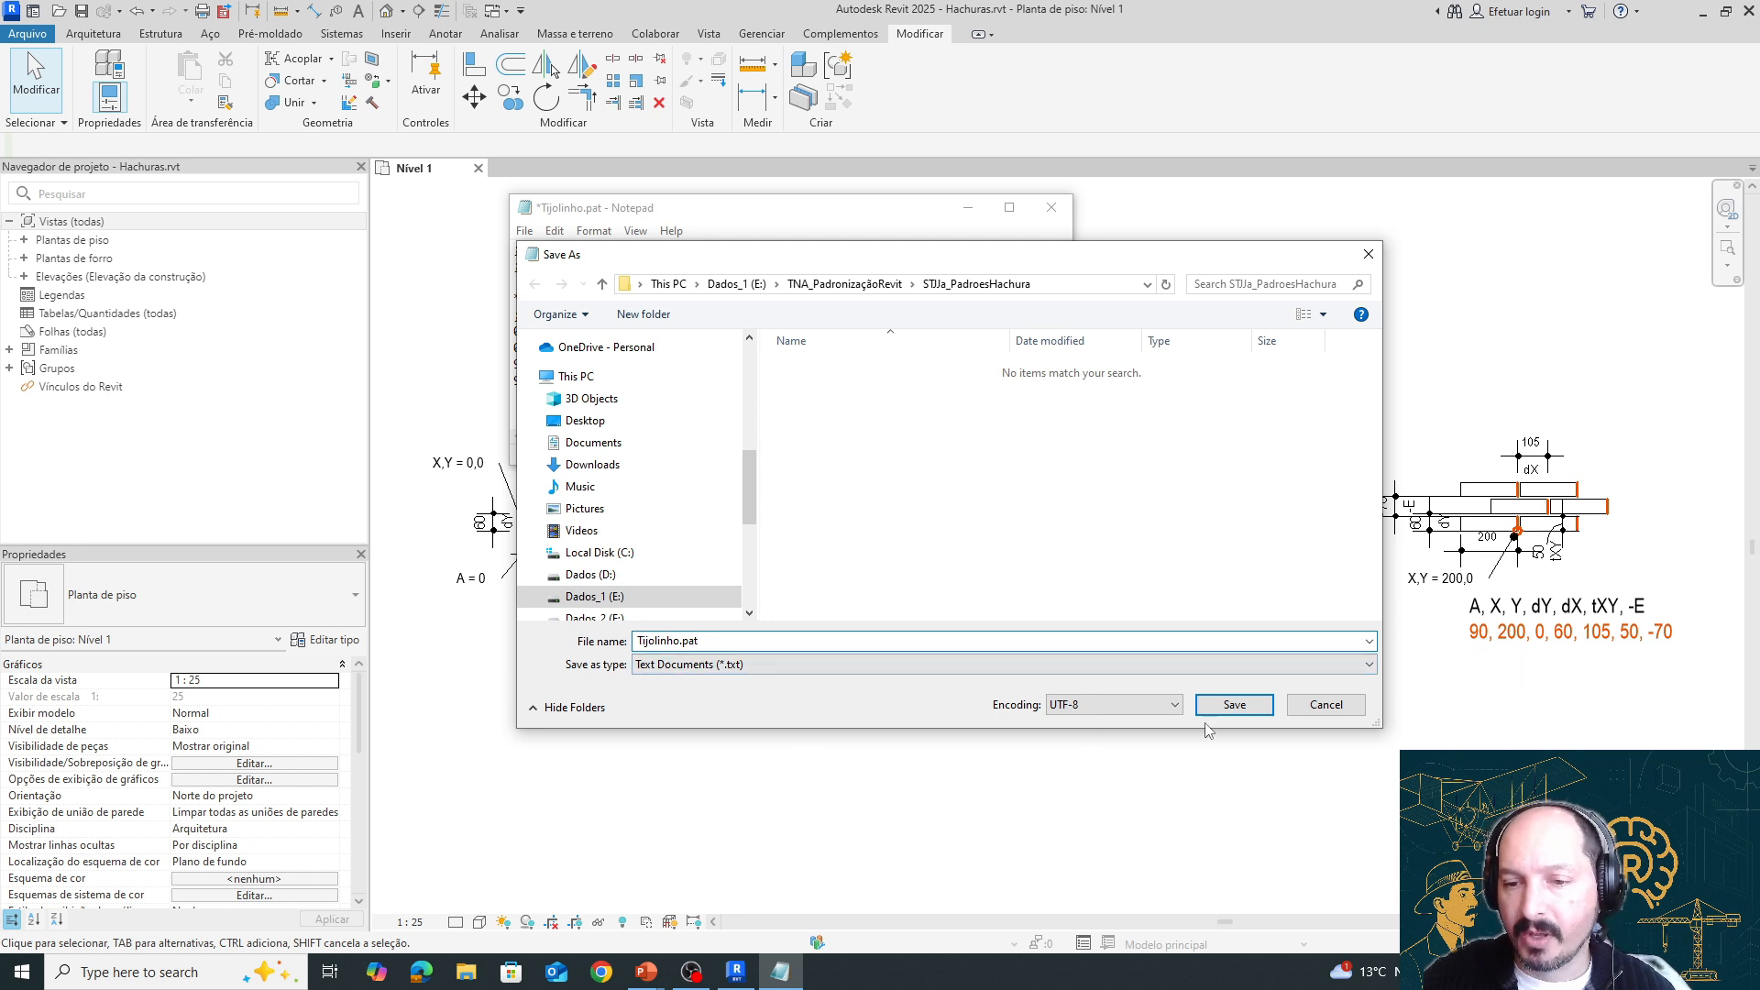
Save the hatch file as Tijolinho_teste.pat in the STJJa_PadroesHachura folder and close Notepad
left_click(679, 640)
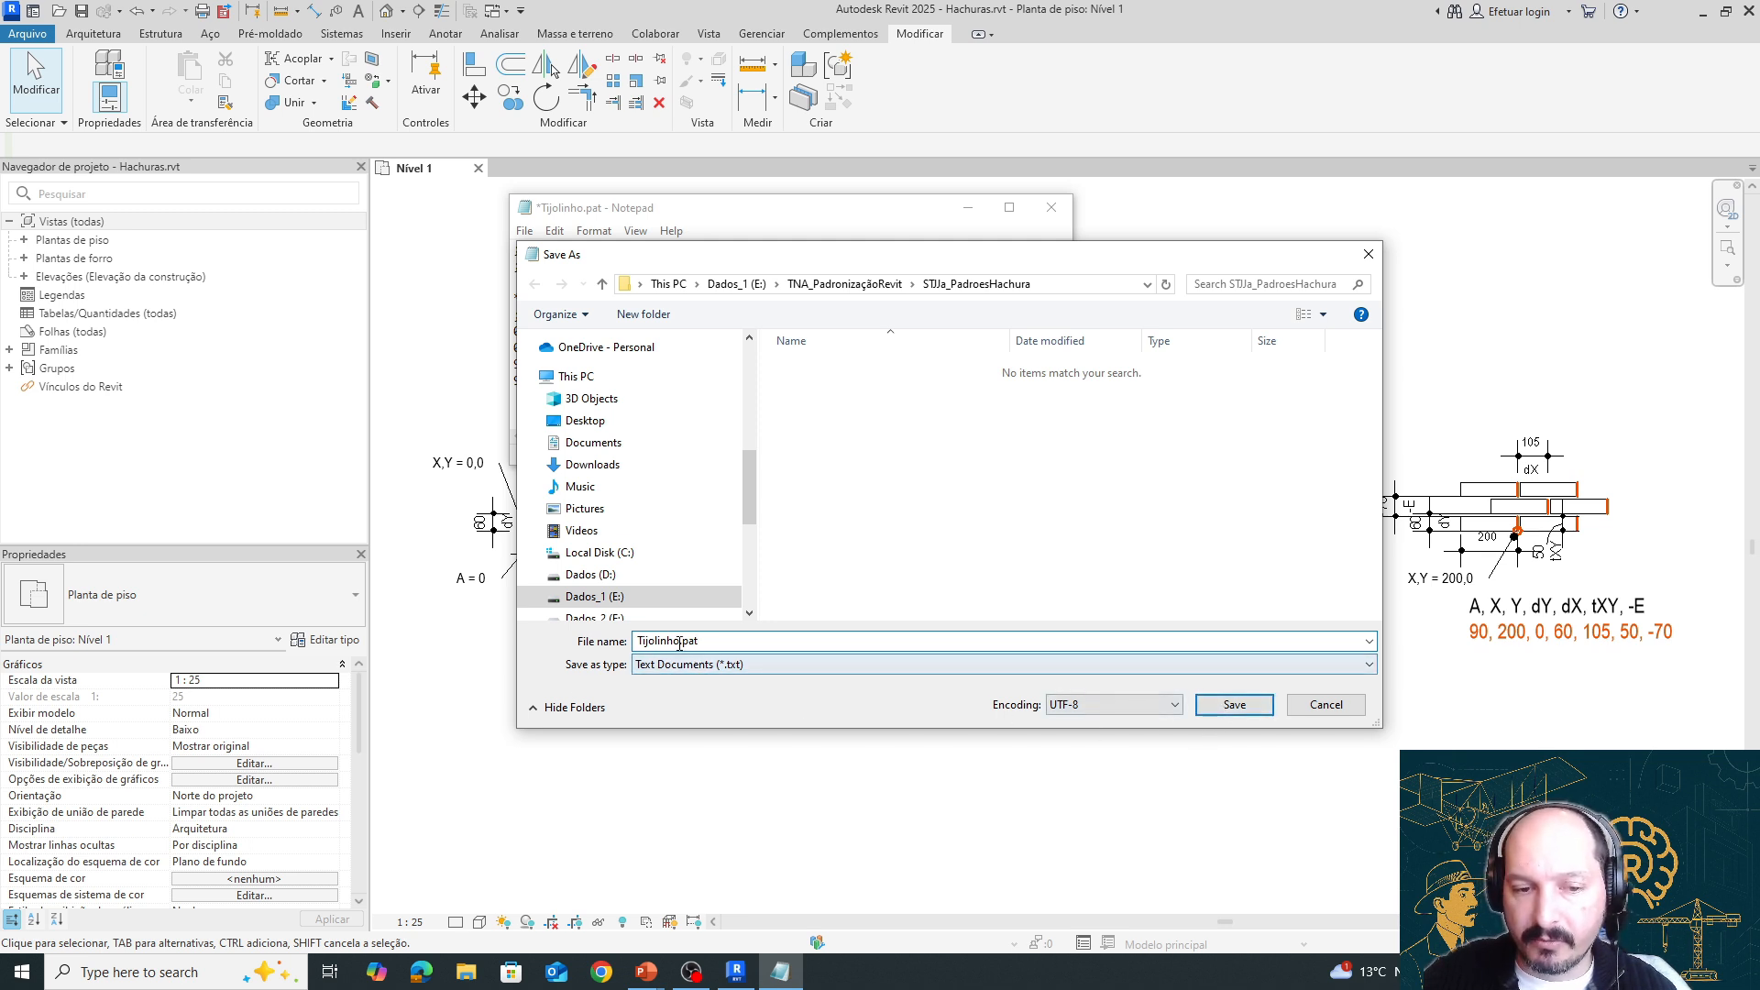
type("_tes")
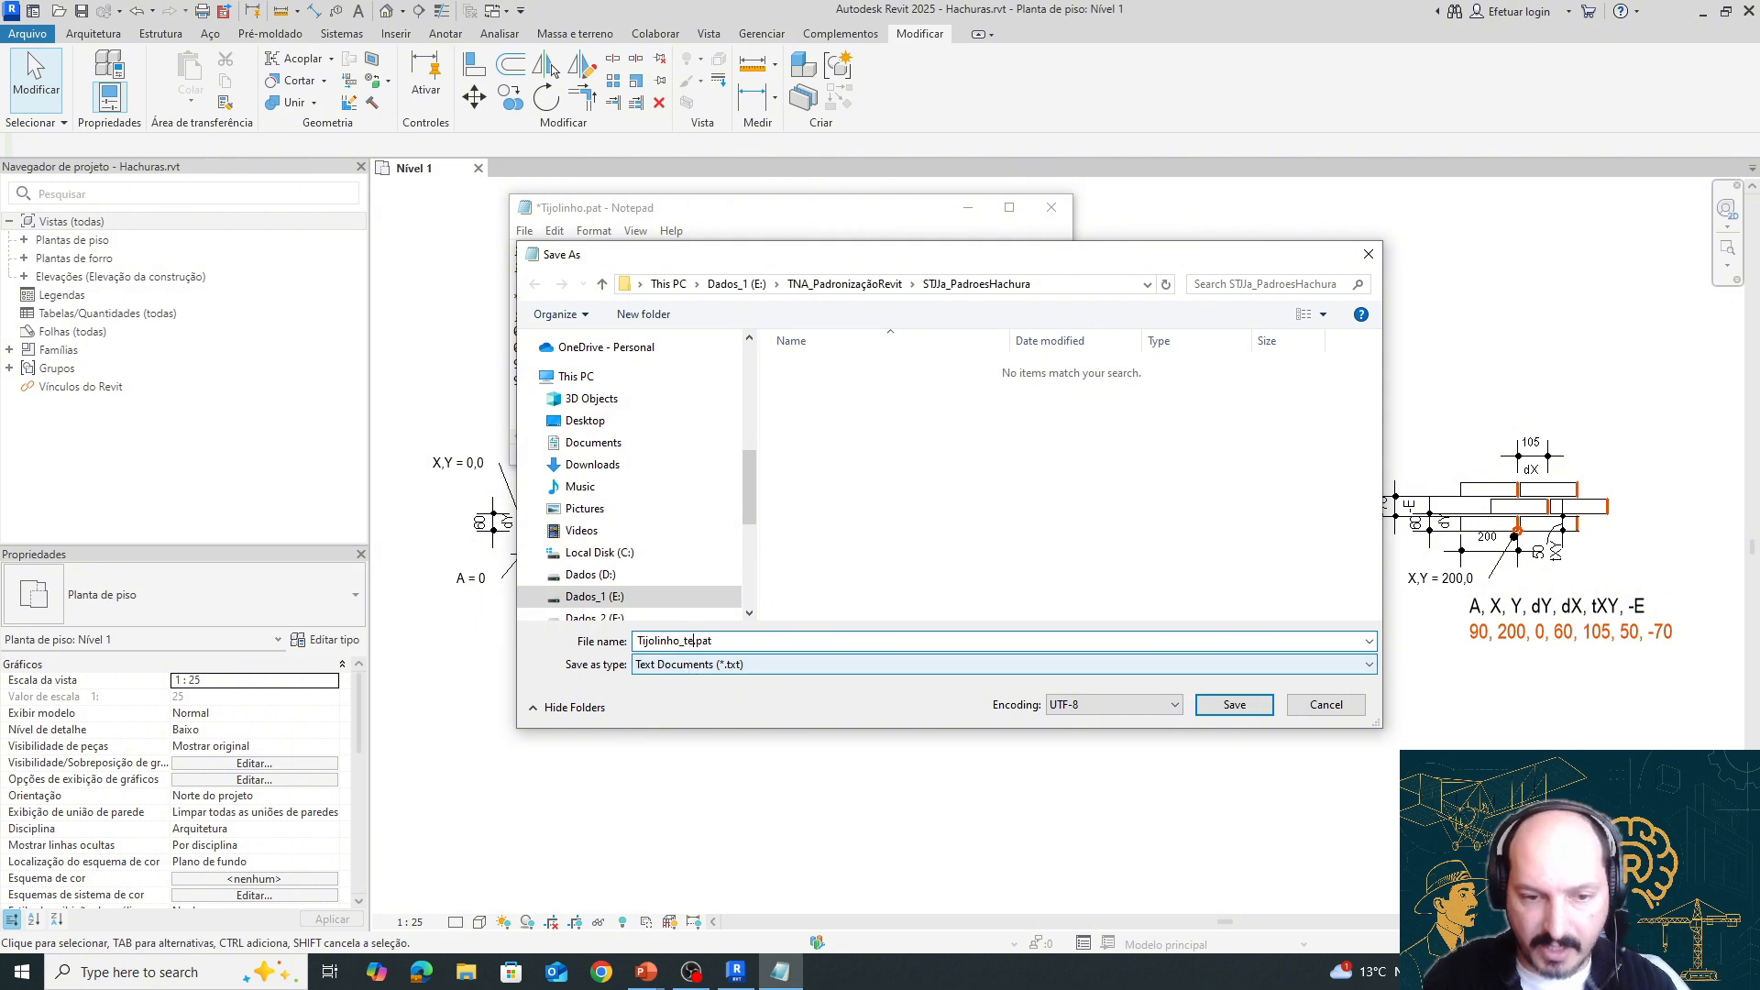
type("te")
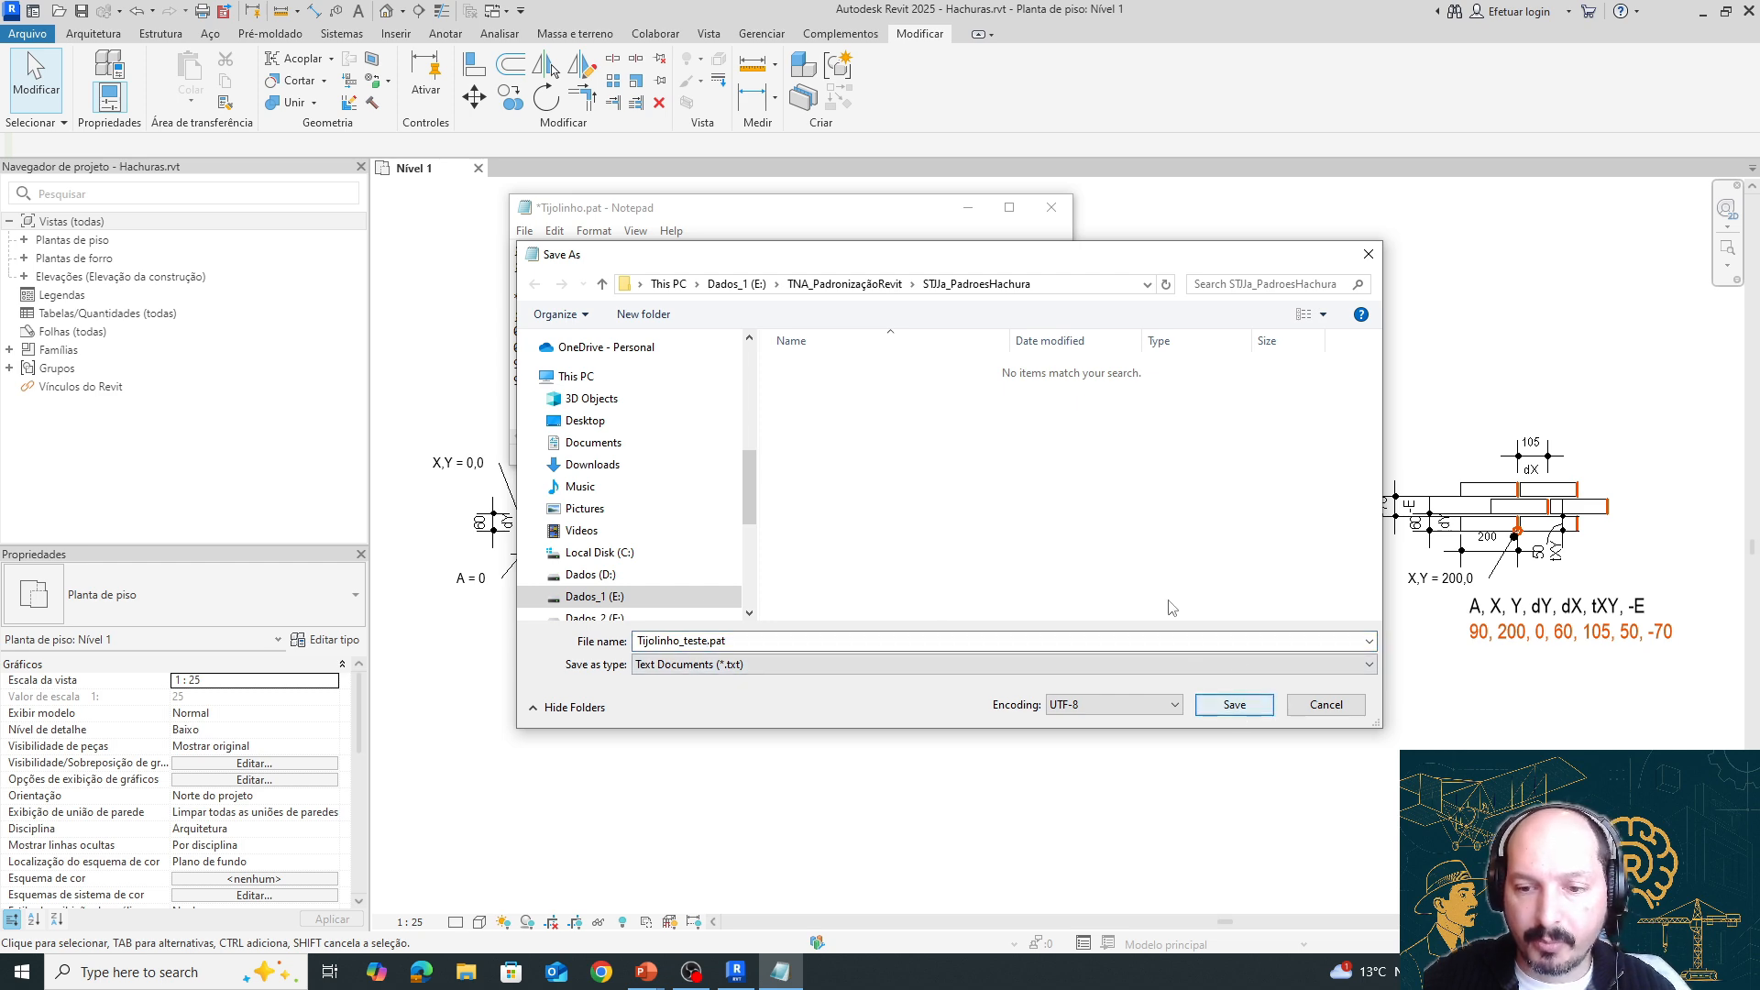
left_click(1236, 706)
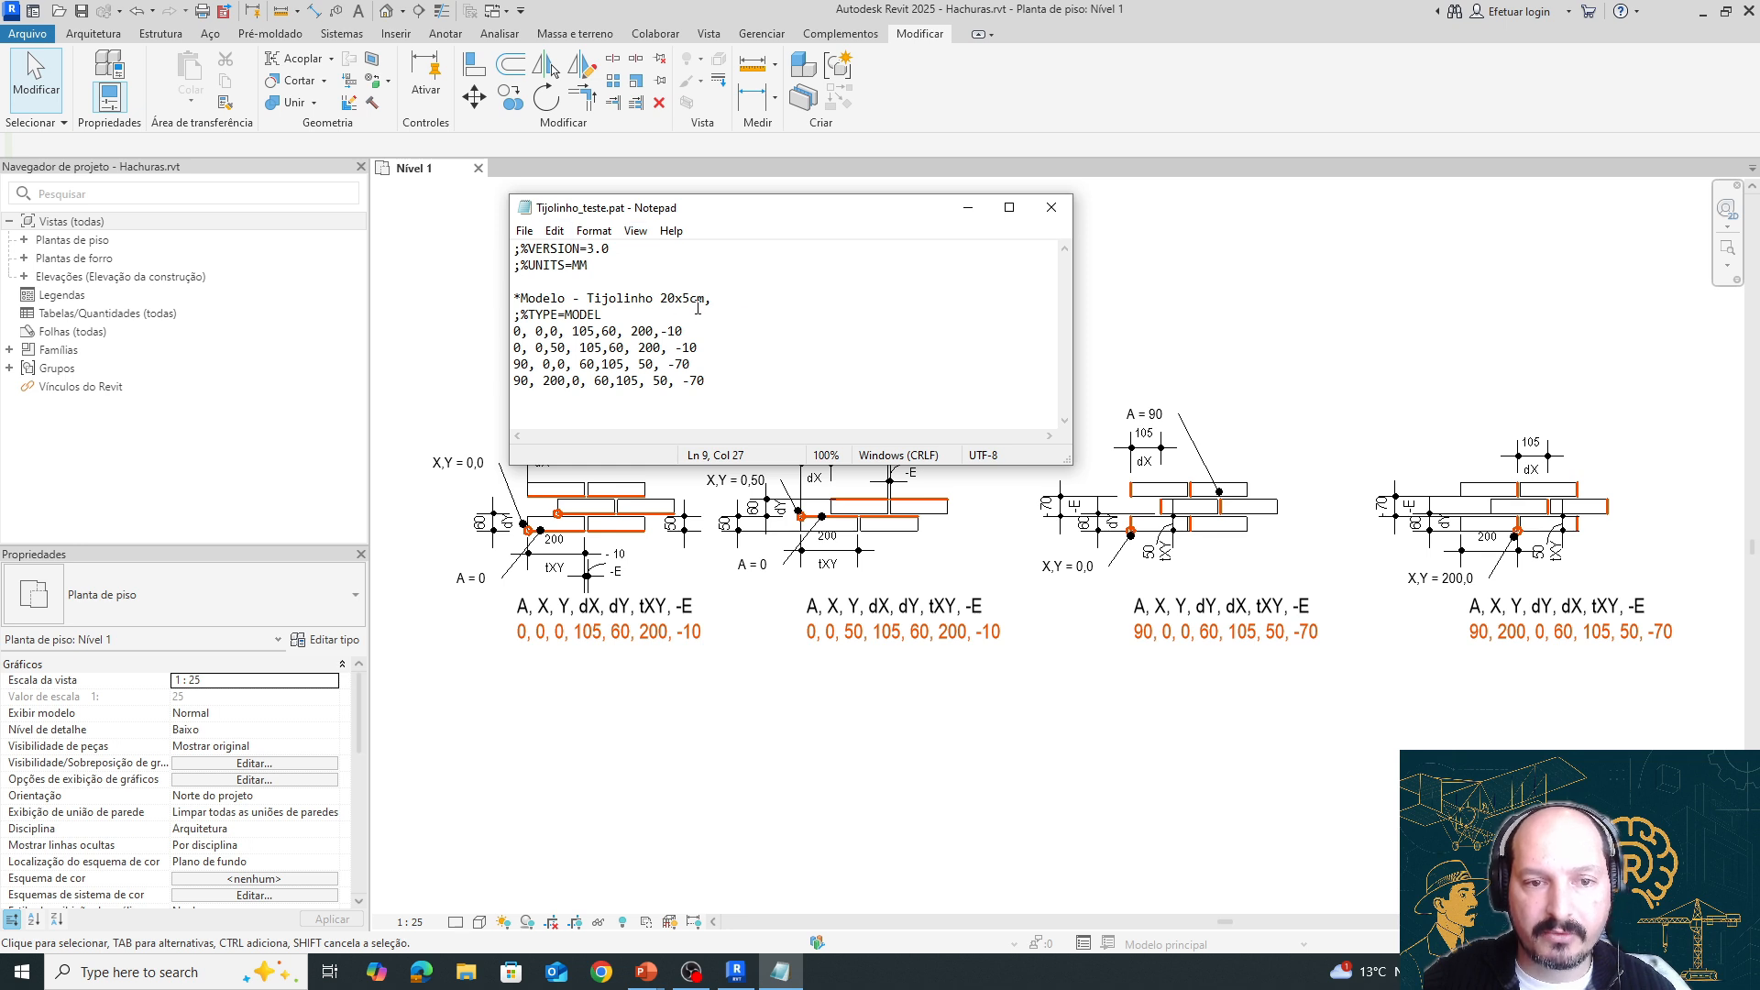
left_click(1063, 220)
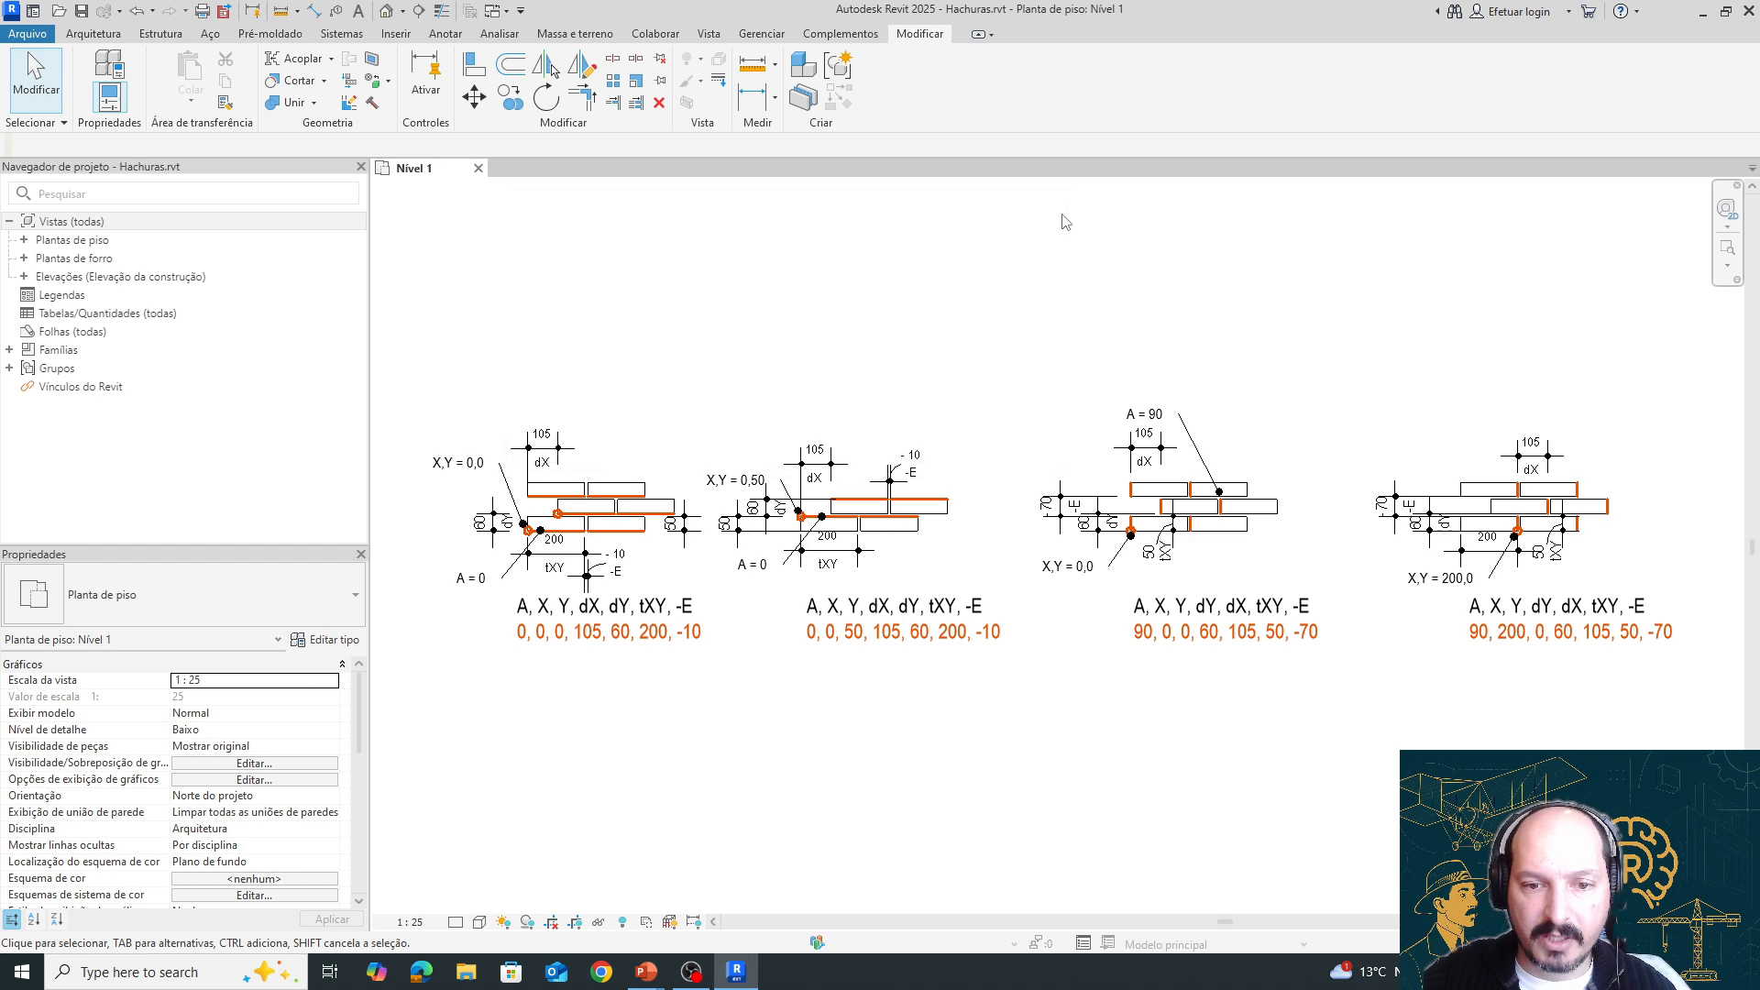
Delete the existing brick-filled region beside the four small brick diagrams
middle_click_drag(1201, 468, 1139, 455)
scroll(1219, 472, "down", 2)
middle_click_drag(1237, 504, 1059, 508)
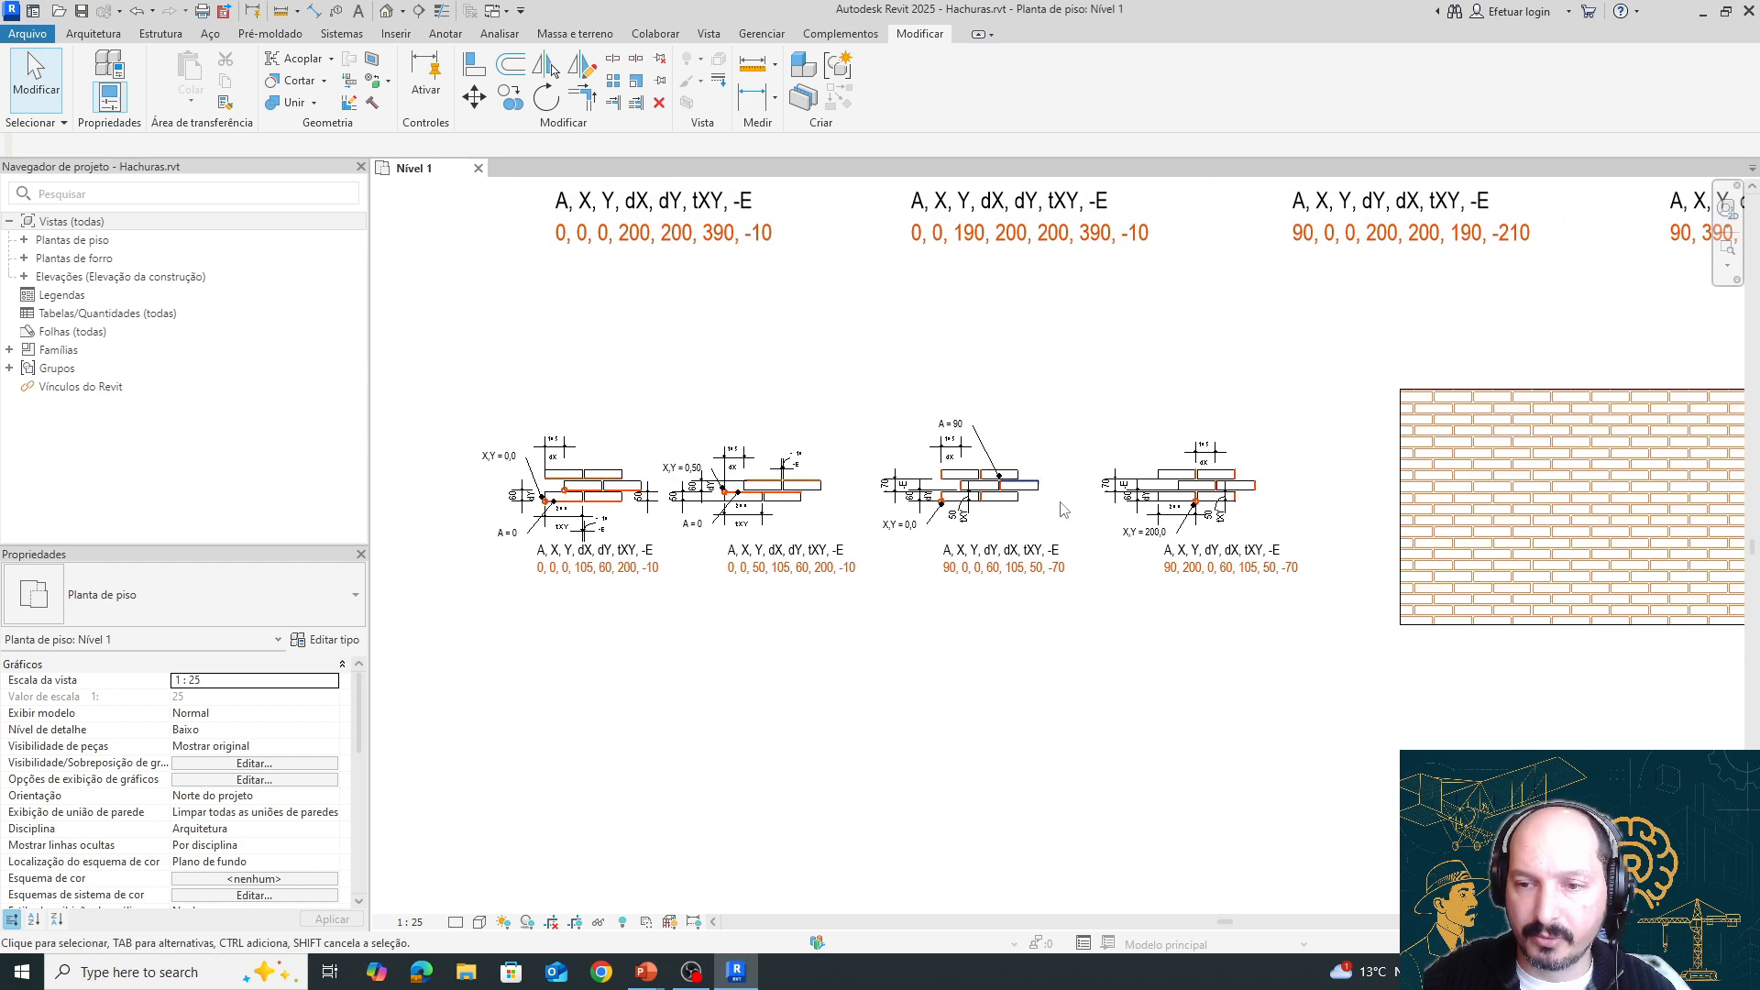
left_click(1487, 609)
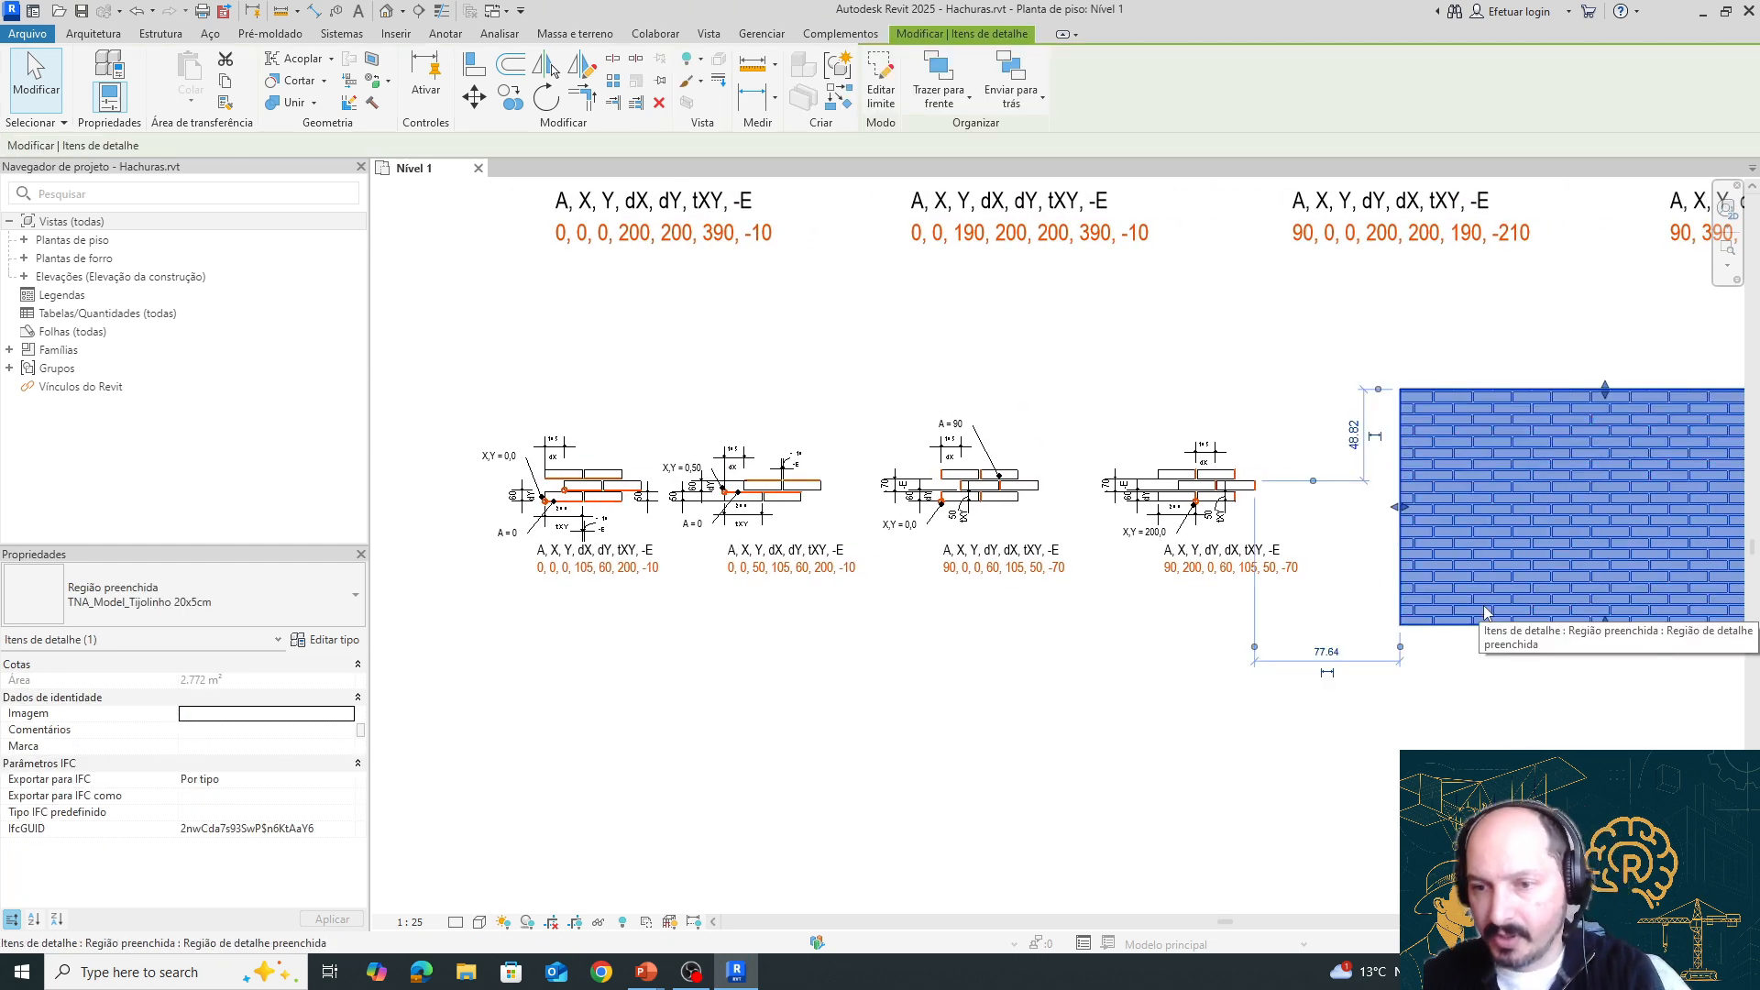
key("Delete")
middle_click_drag(1092, 490, 1007, 486)
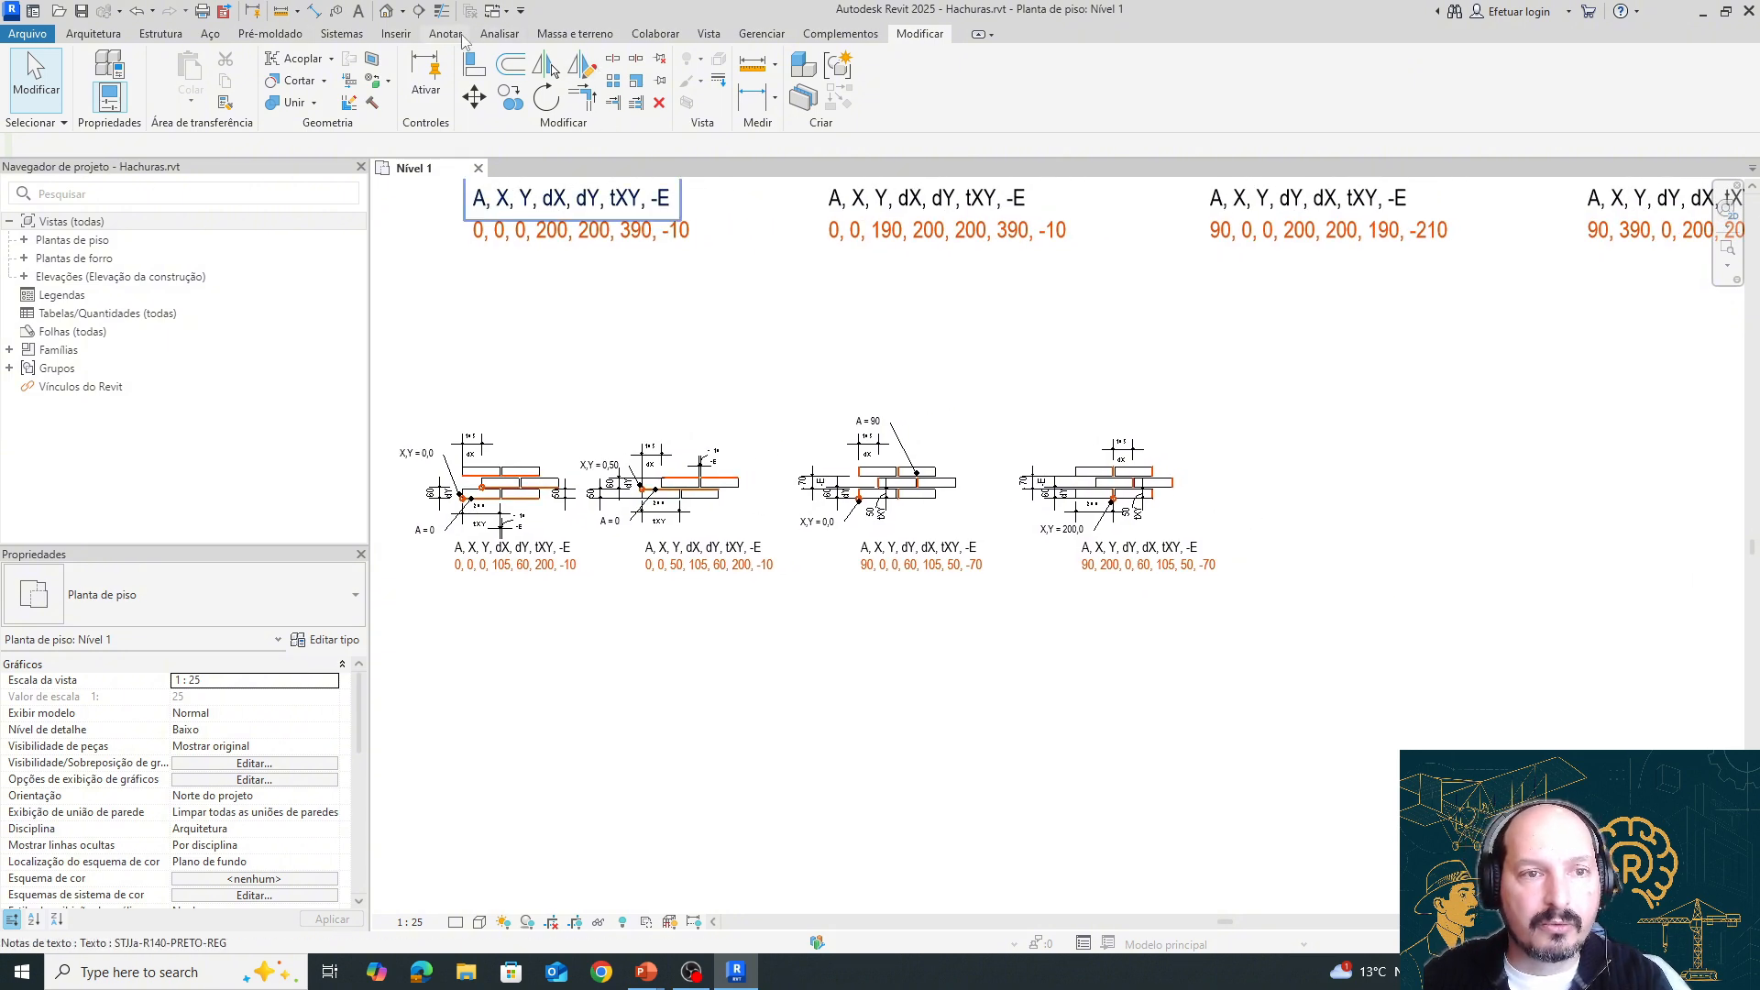
left_click(656, 34)
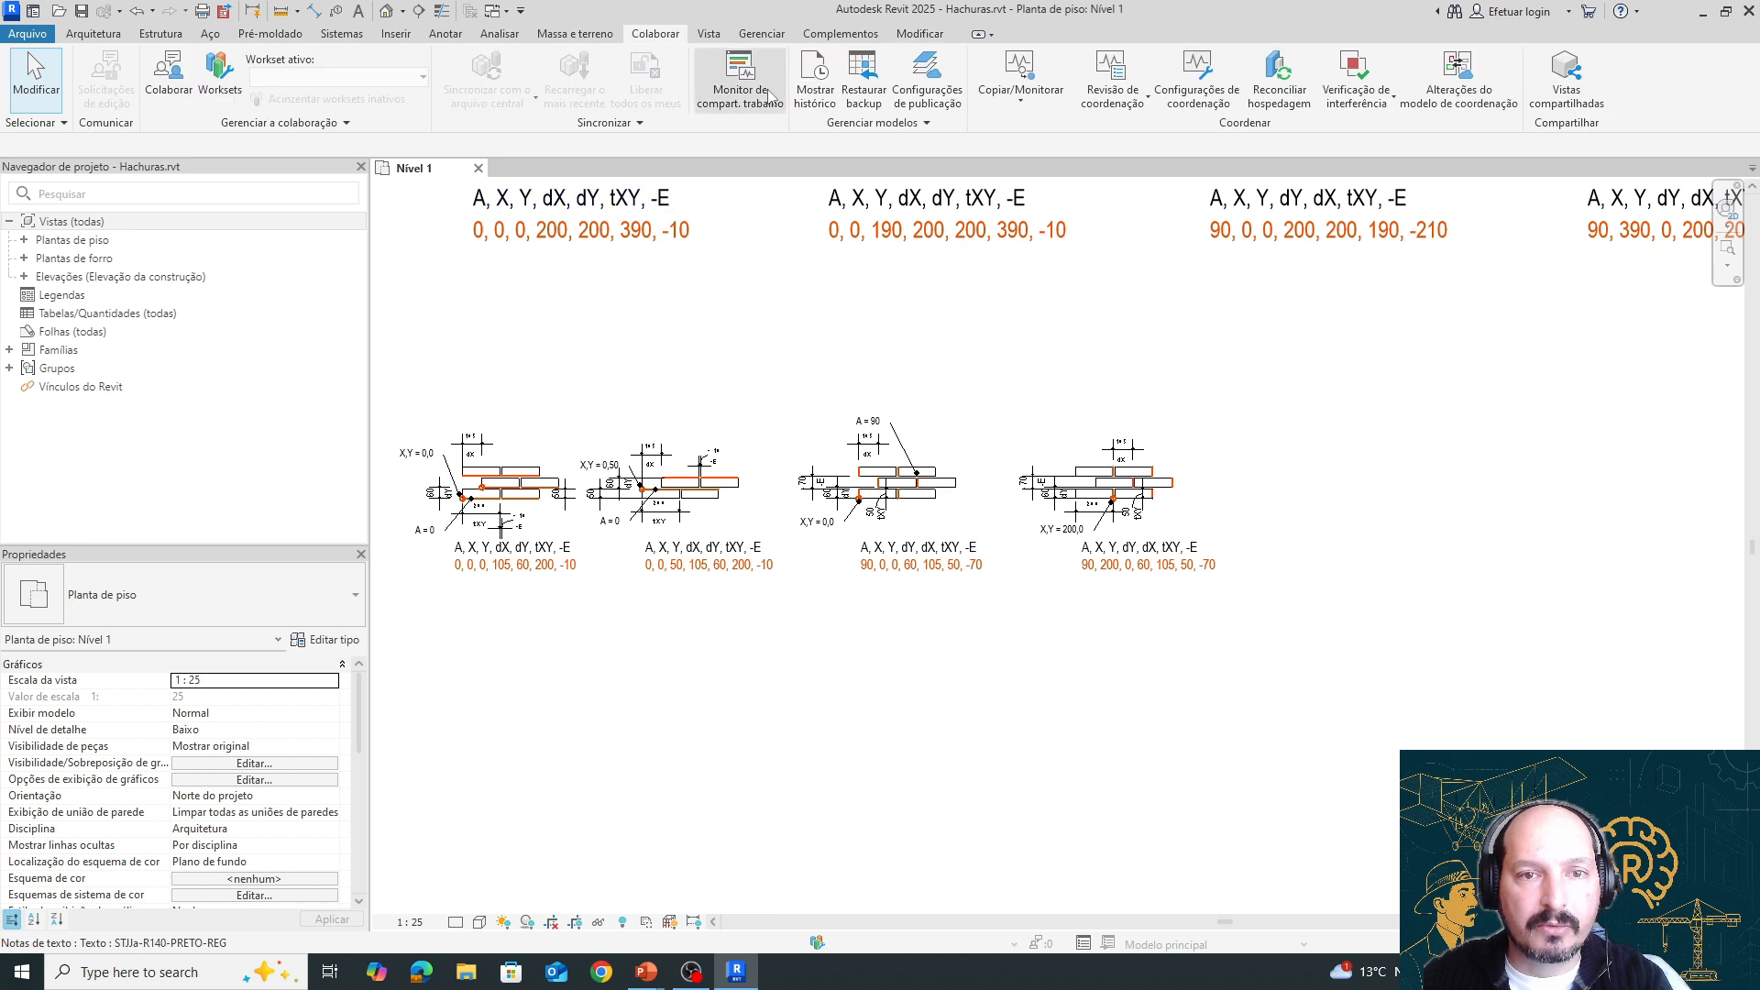
left_click(762, 34)
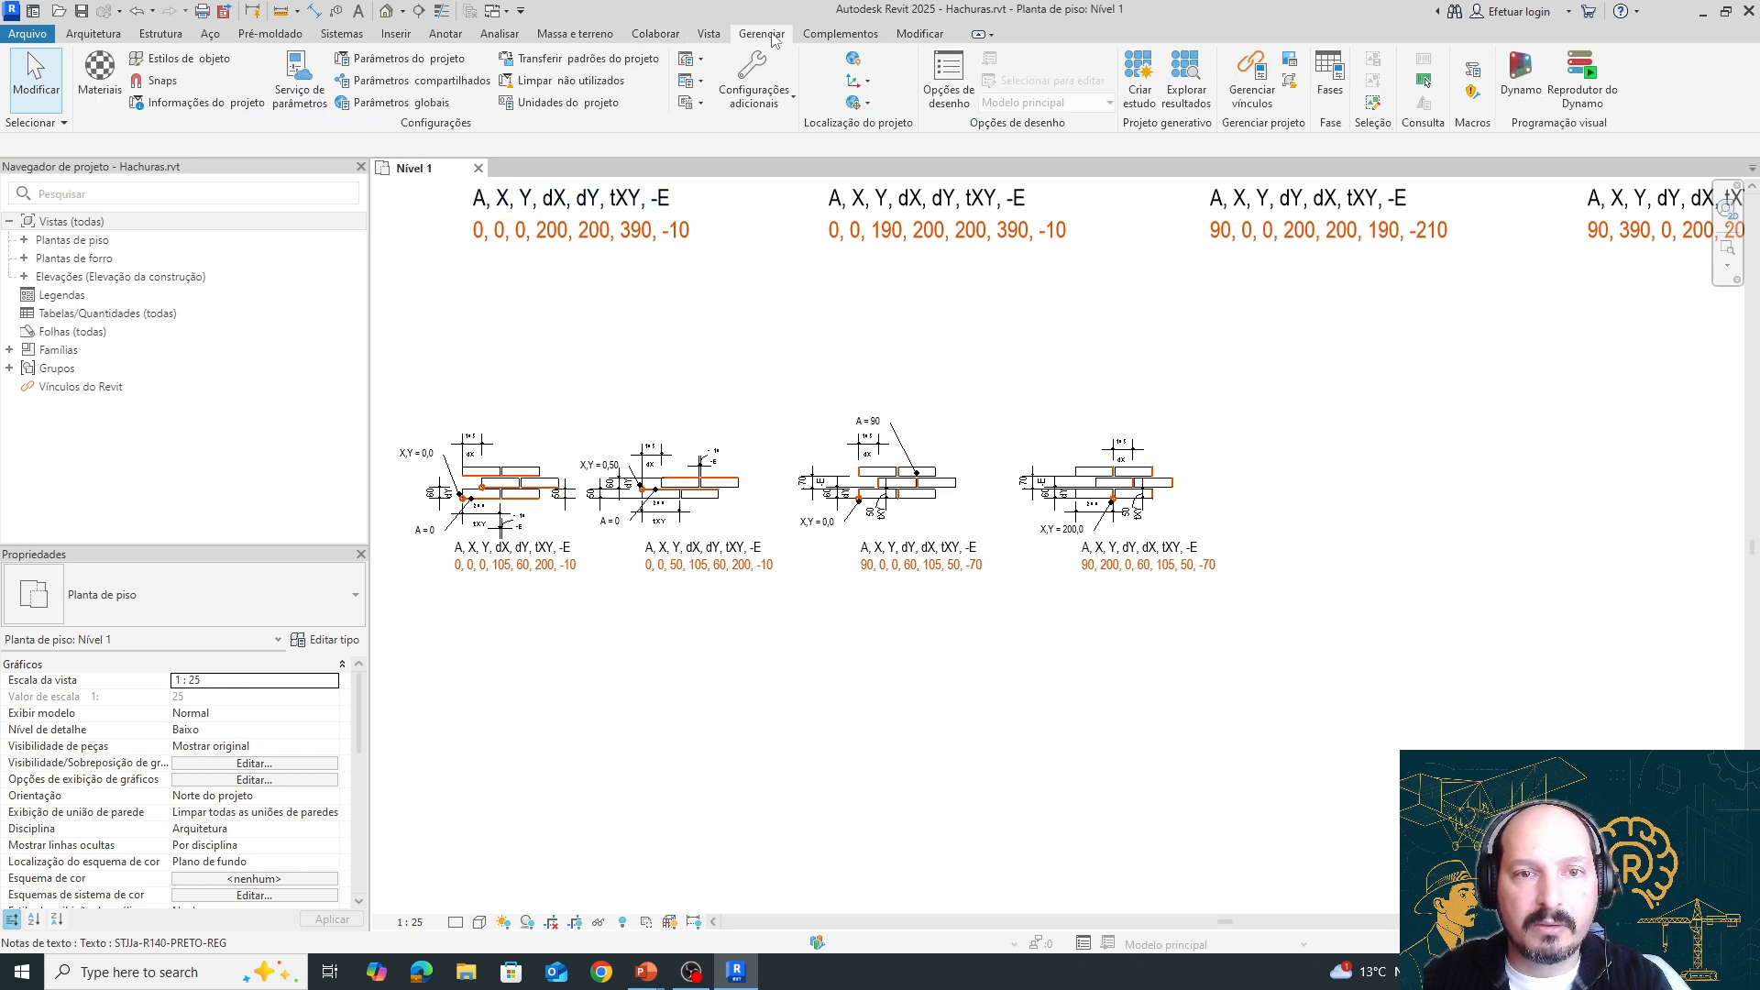
left_click(759, 106)
left_click(796, 303)
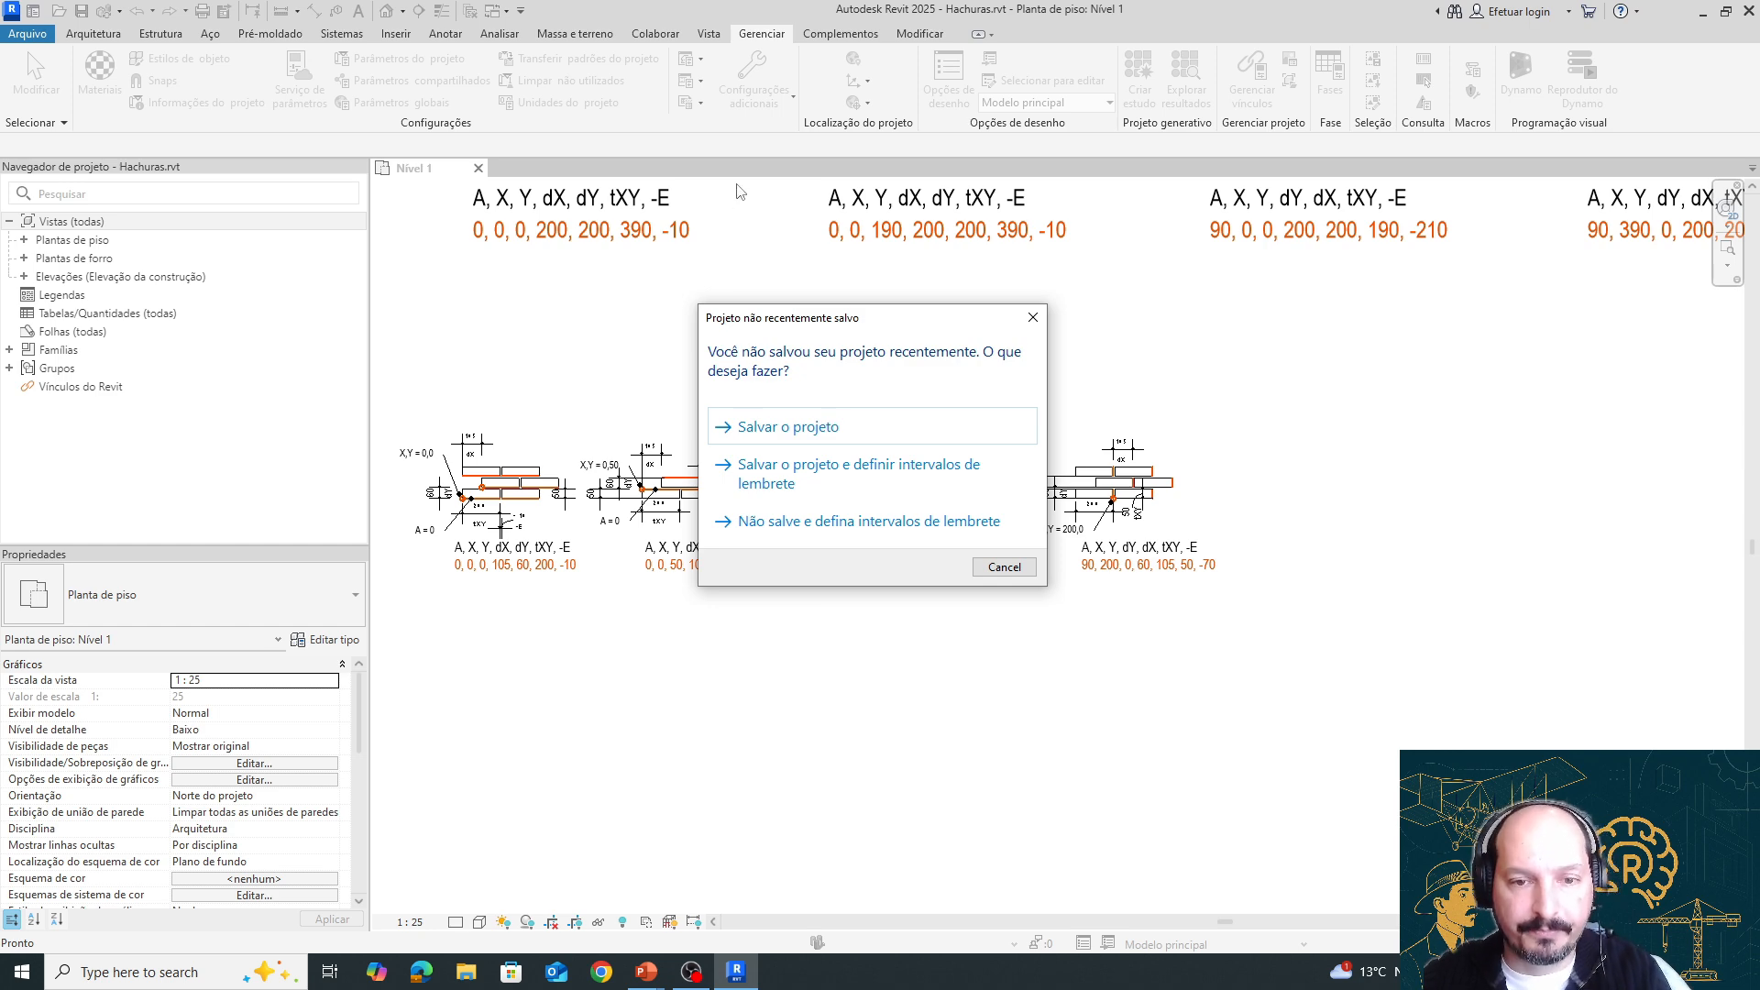
key("Escape")
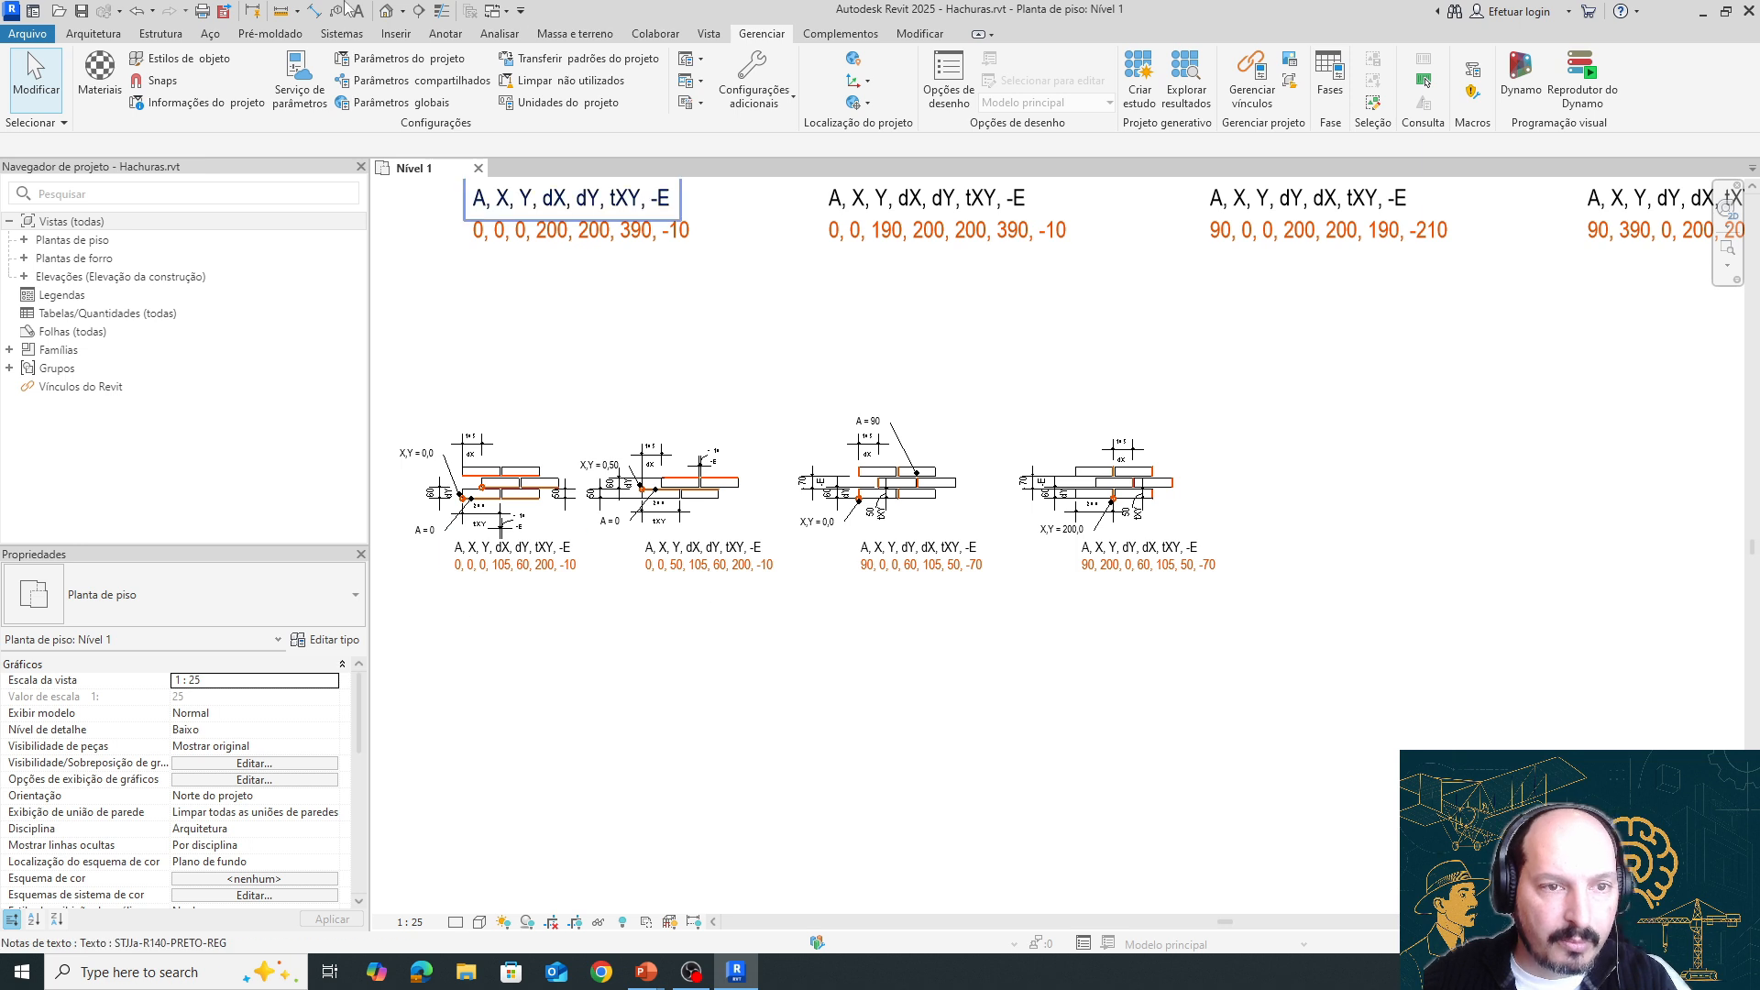
Create a rectangular filled region of type Vertical, about 208 cm wide, in the empty area beside the fourth brick diagram
left_click(449, 35)
left_click(529, 87)
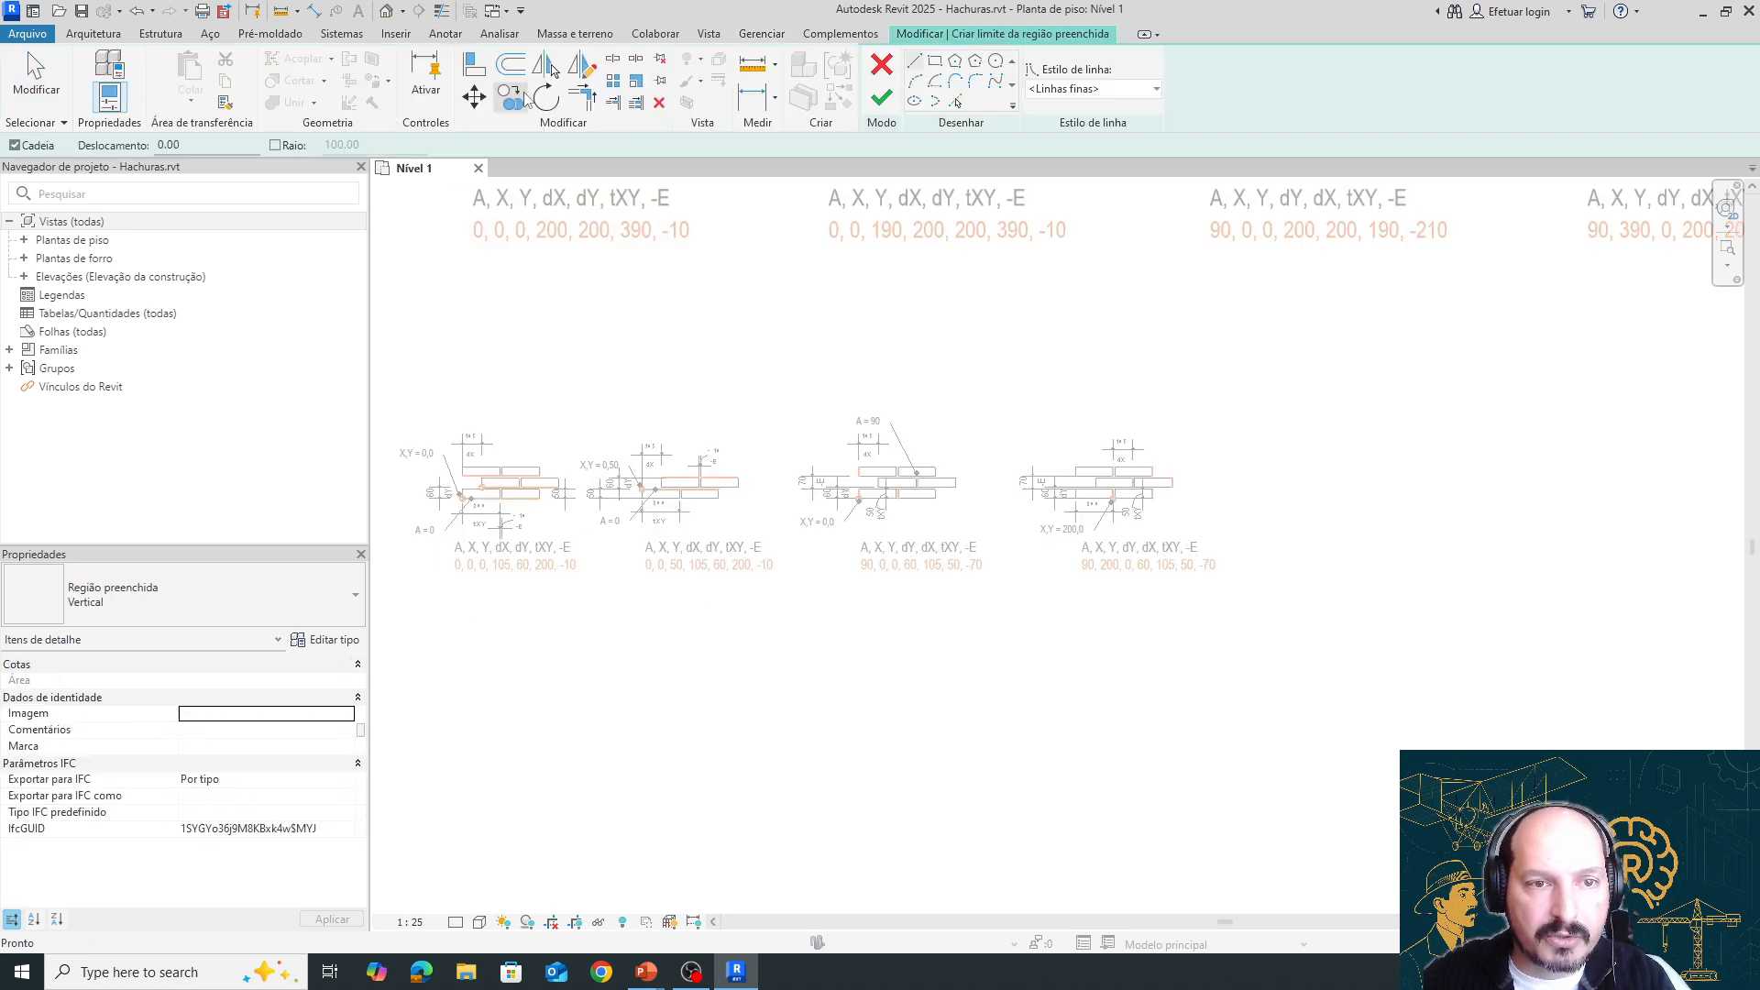
left_click(935, 61)
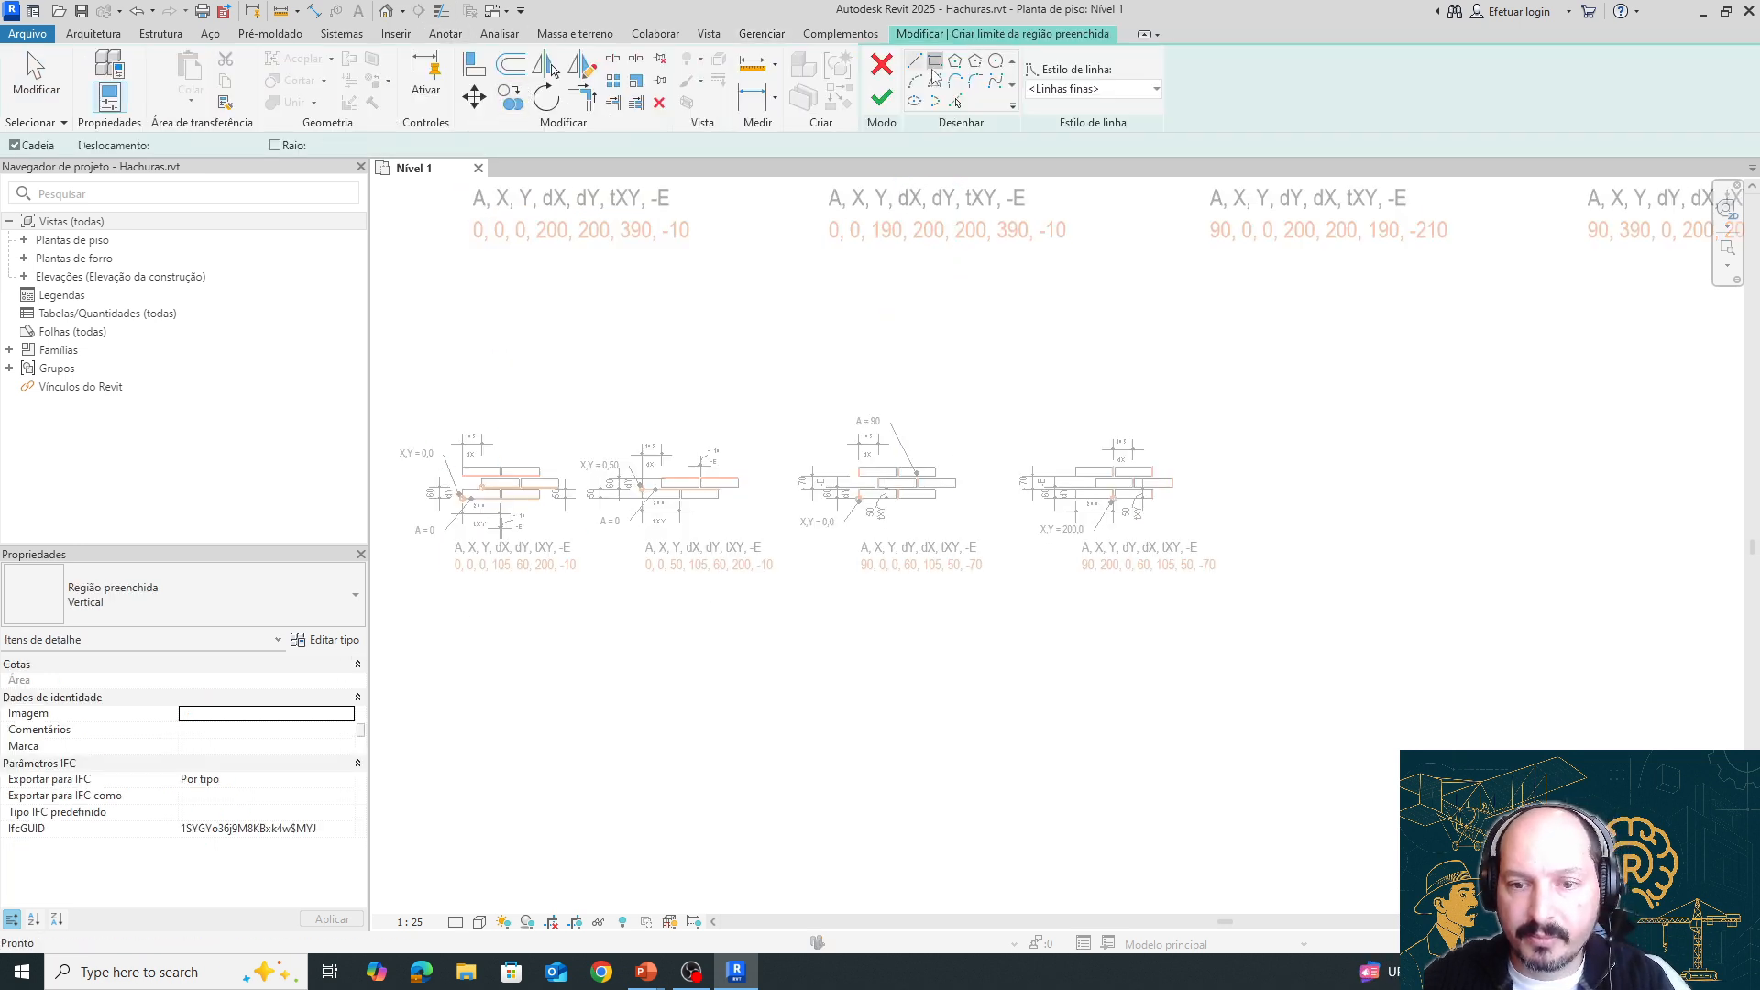
left_click(1288, 406)
left_click(1677, 656)
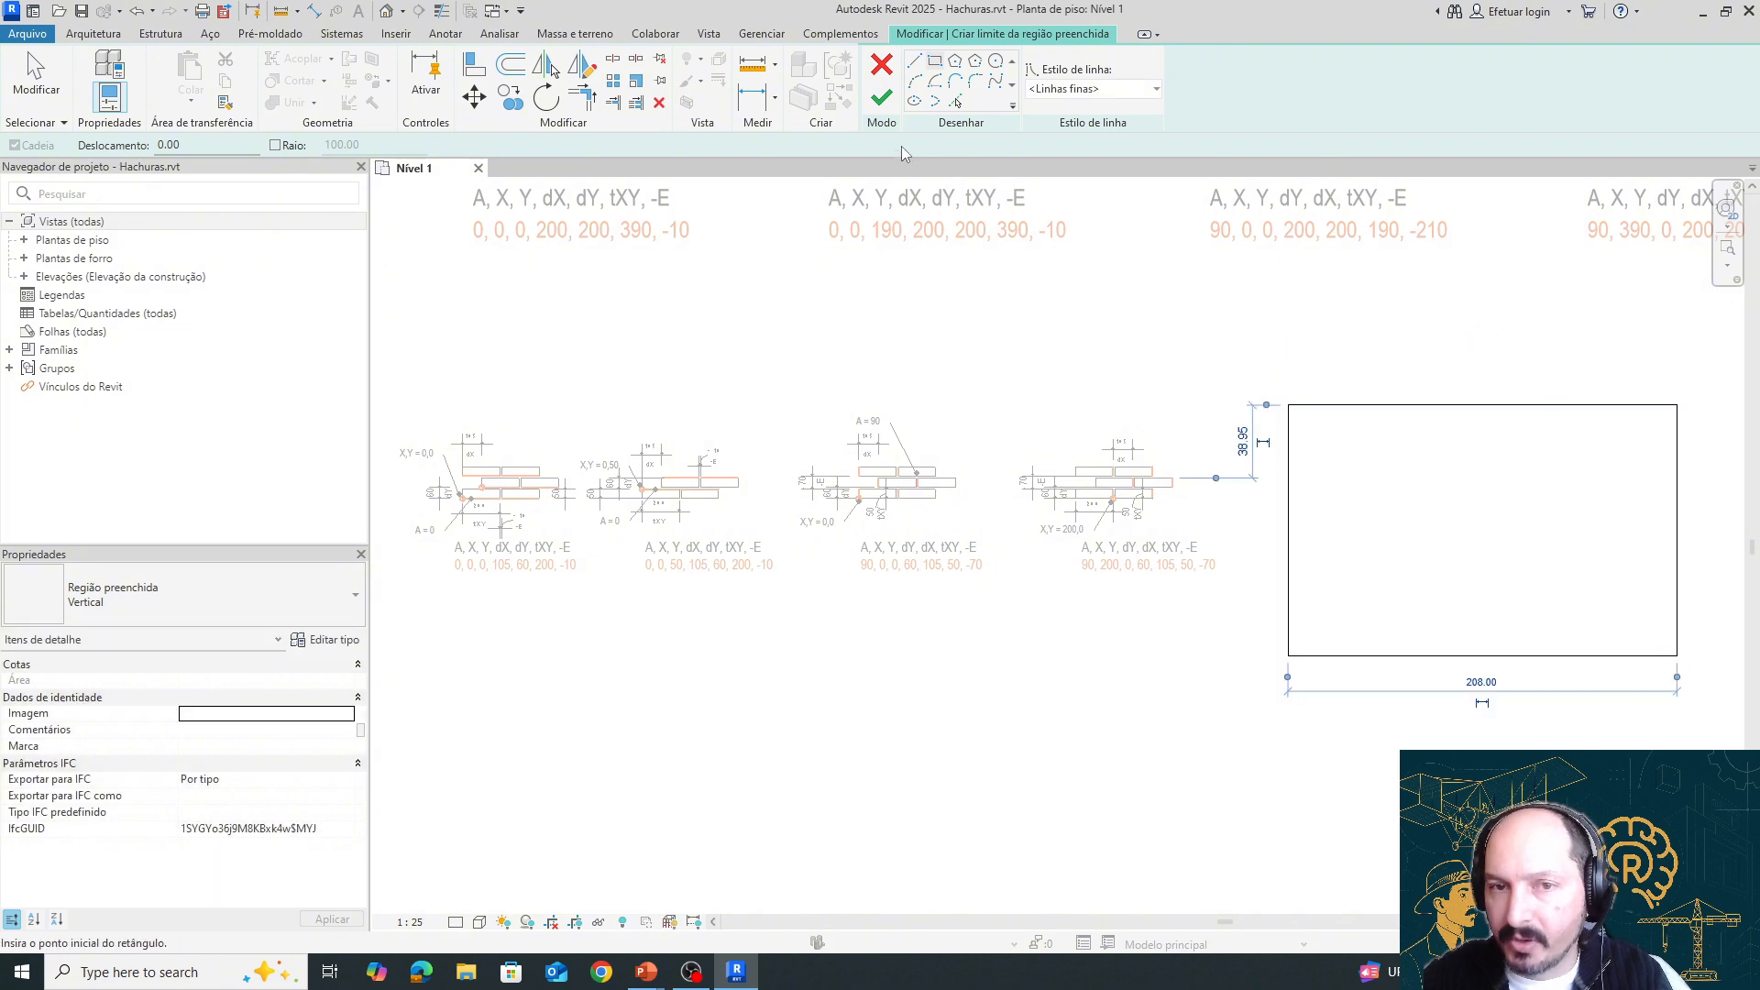
left_click(881, 97)
key("Escape")
middle_click_drag(1509, 506, 1428, 517)
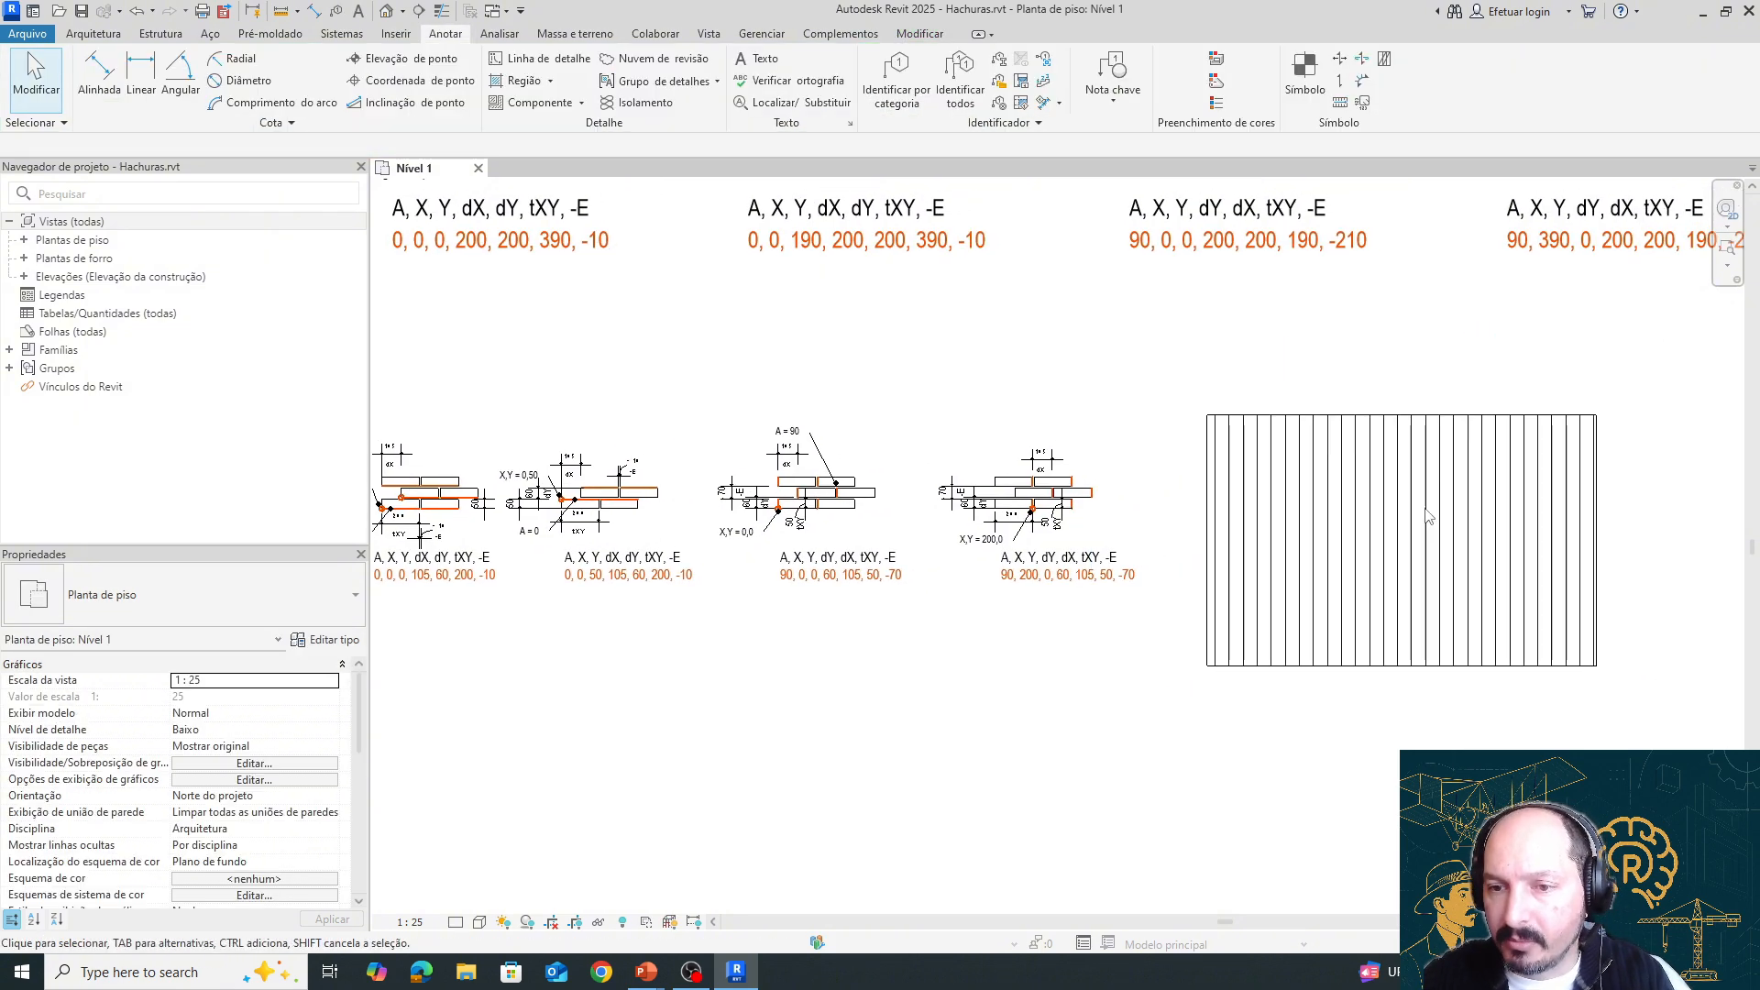
scroll(1428, 516, "up", 2)
Open the project's fill patterns, switch to the Modelo pattern type and start adding a new surface pattern
left_click(762, 33)
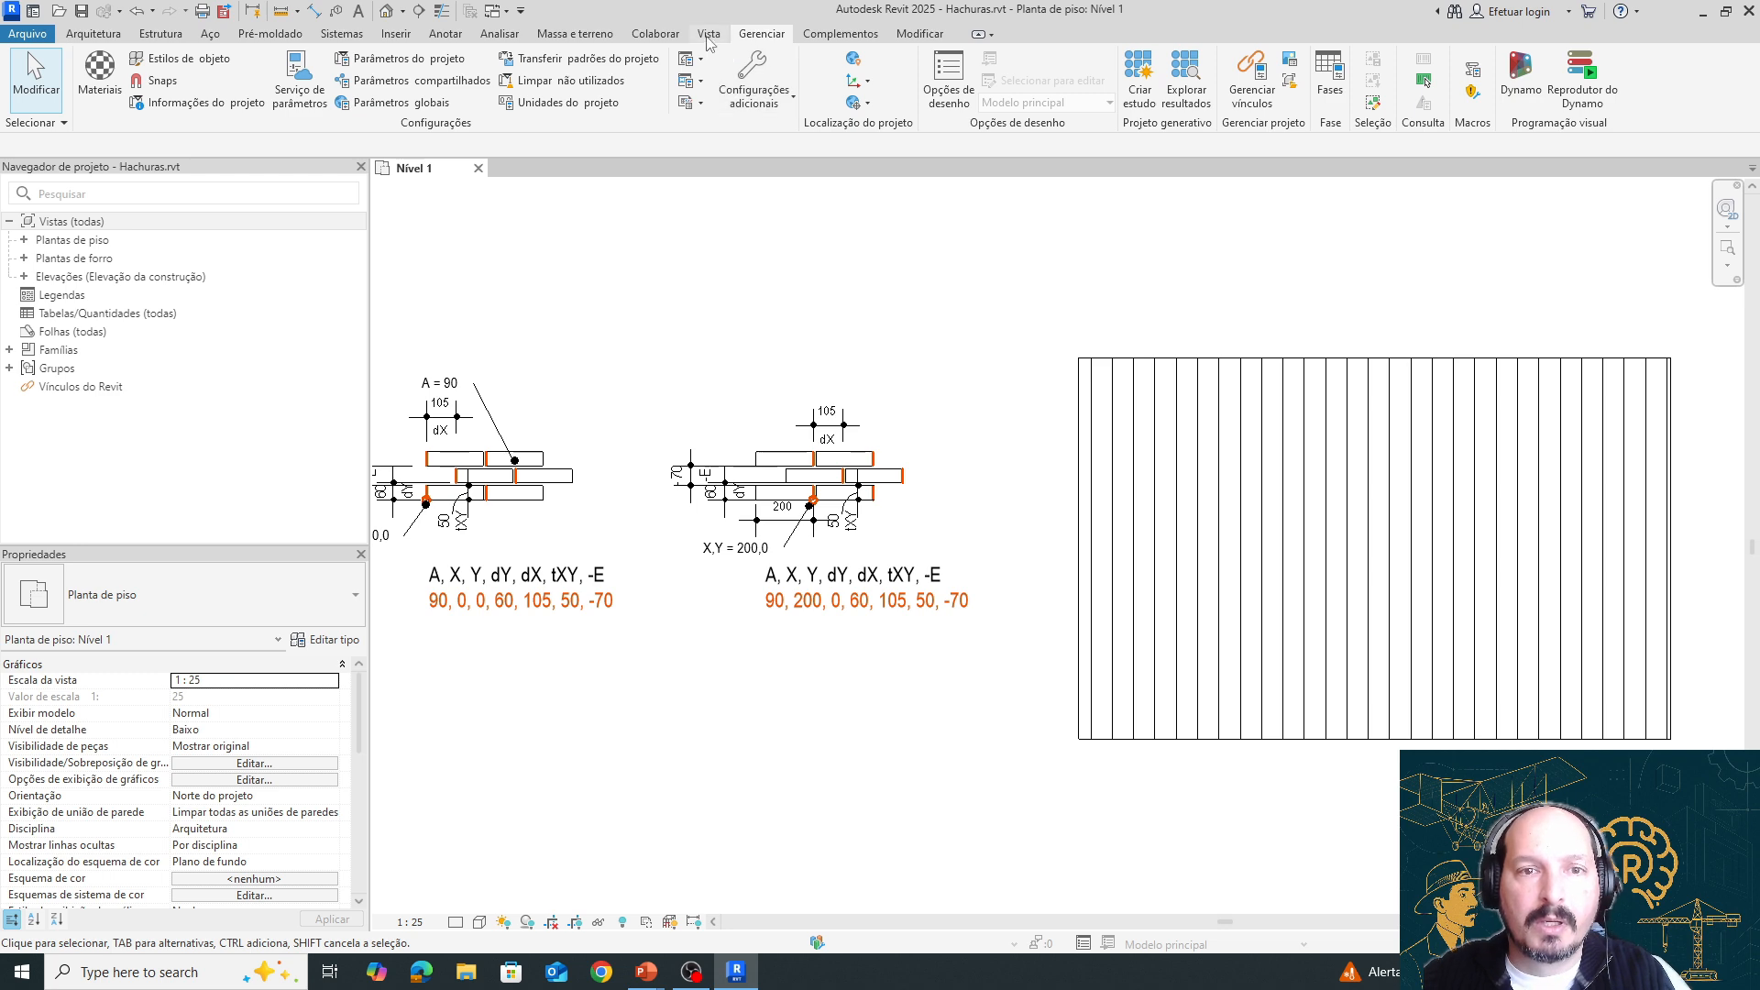
left_click(781, 98)
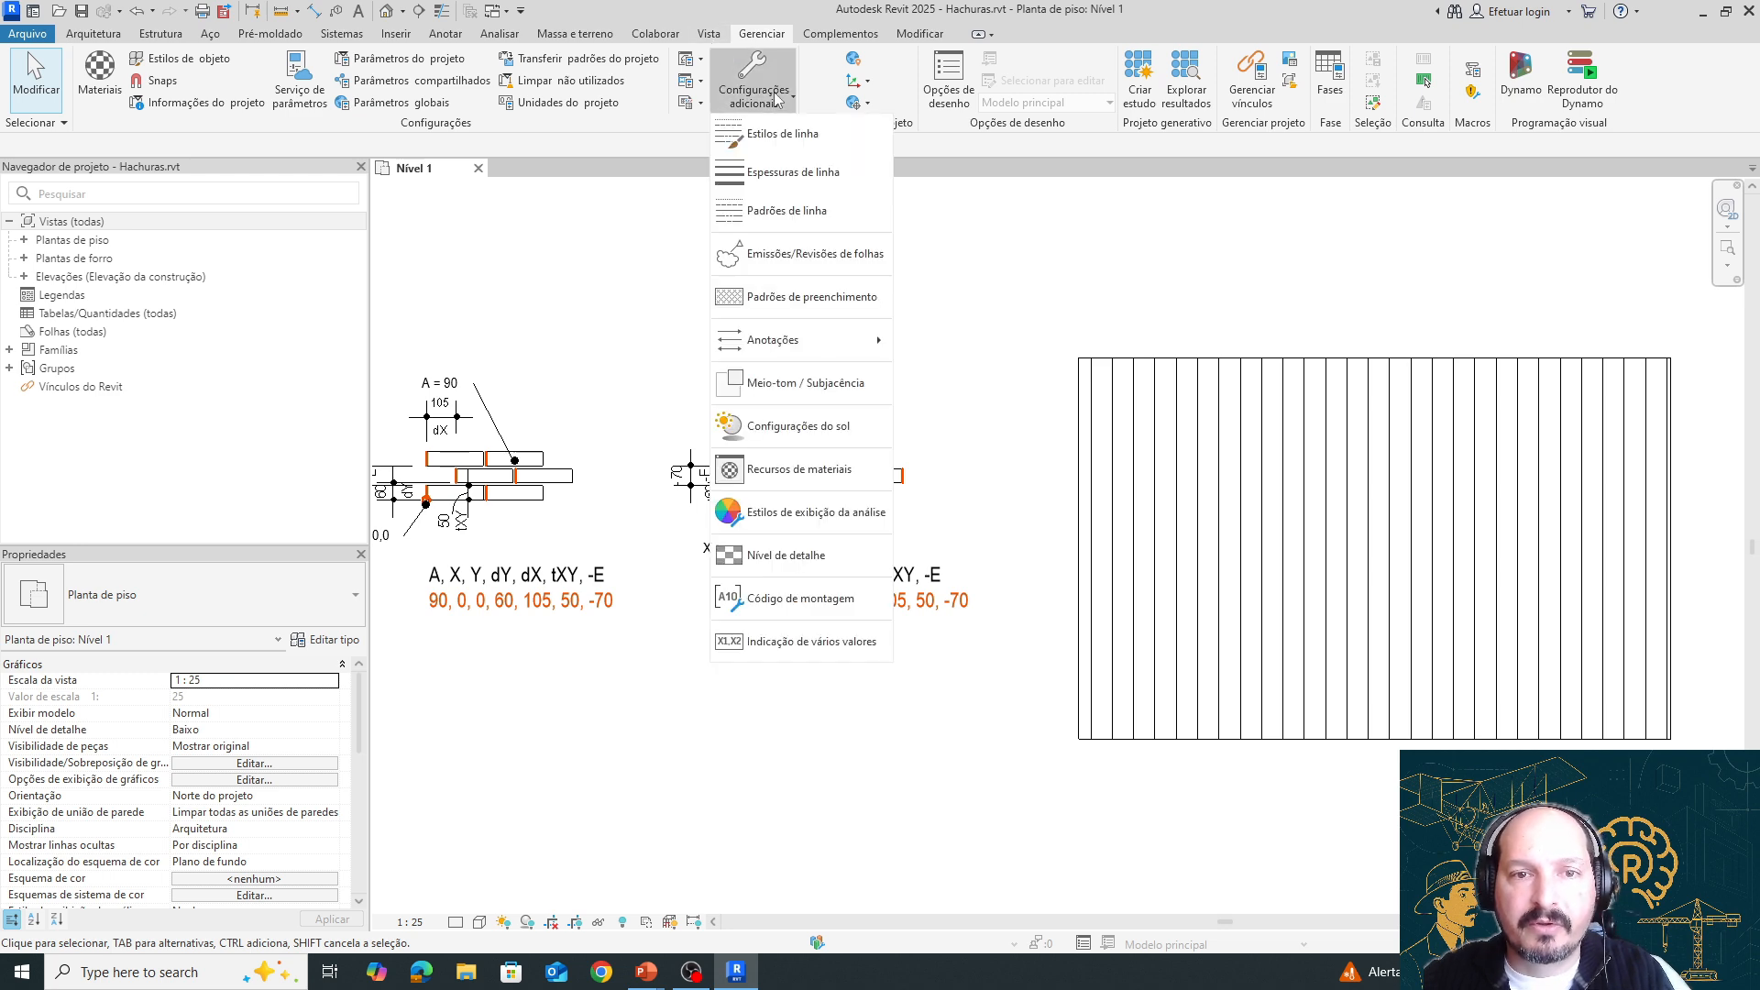
left_click(824, 298)
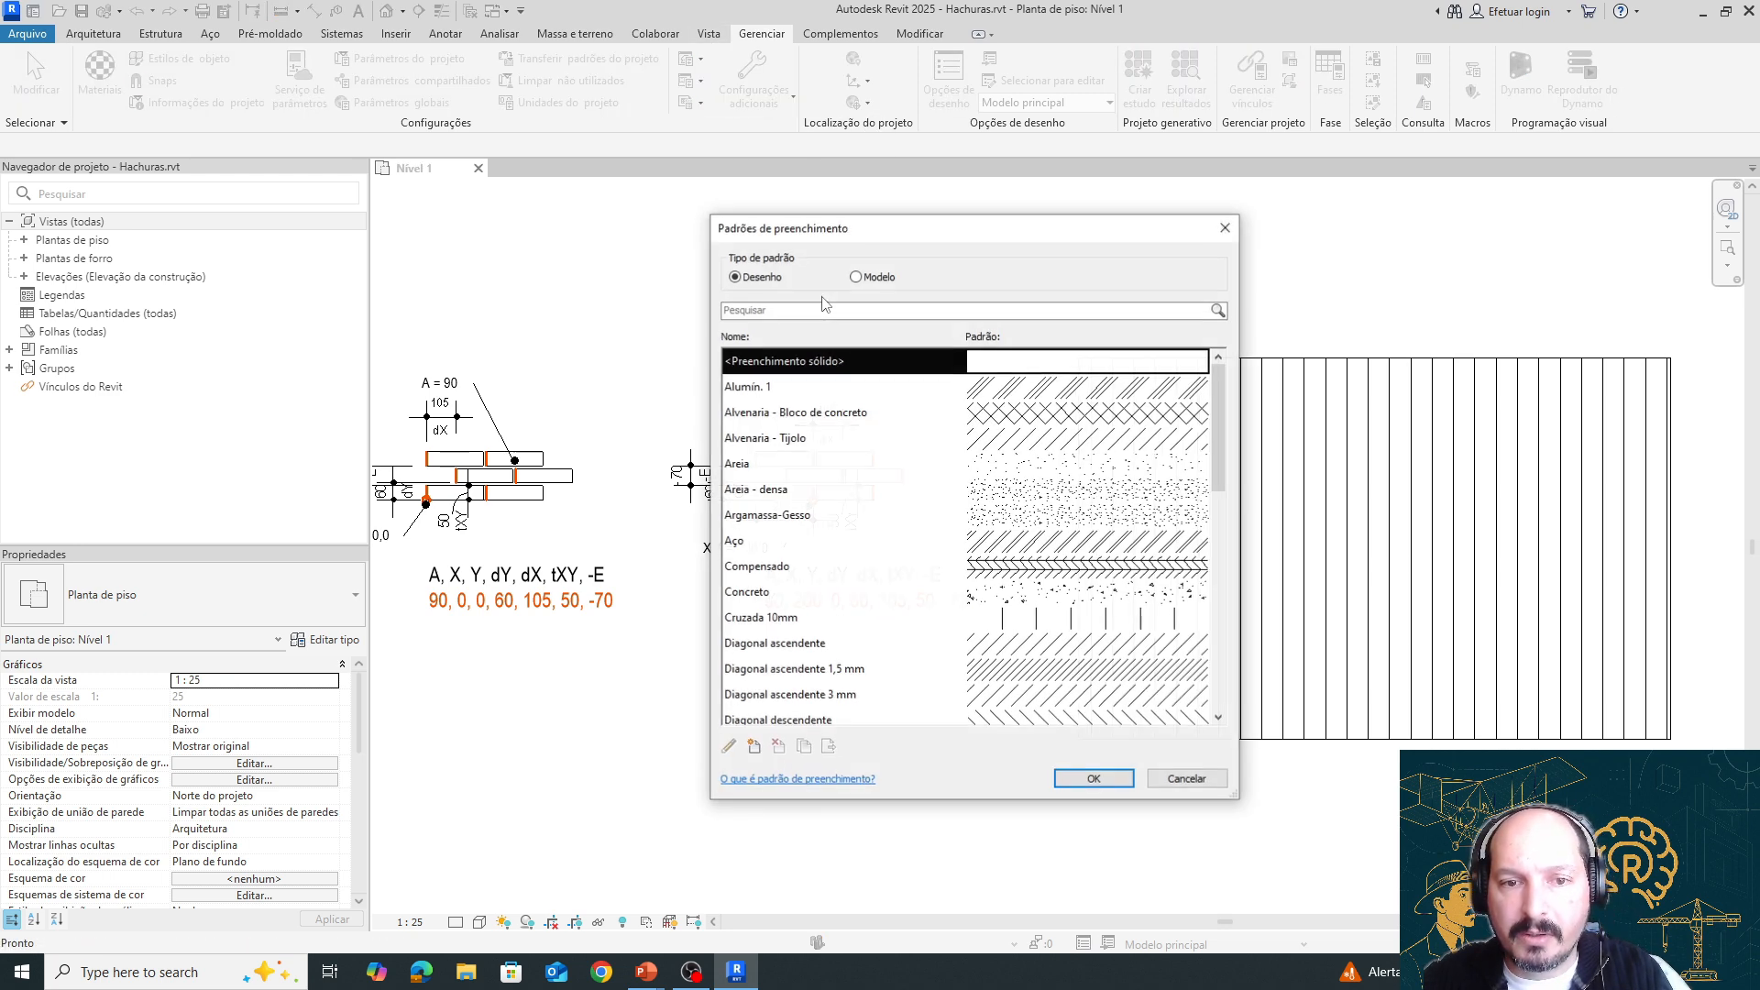
left_click(866, 277)
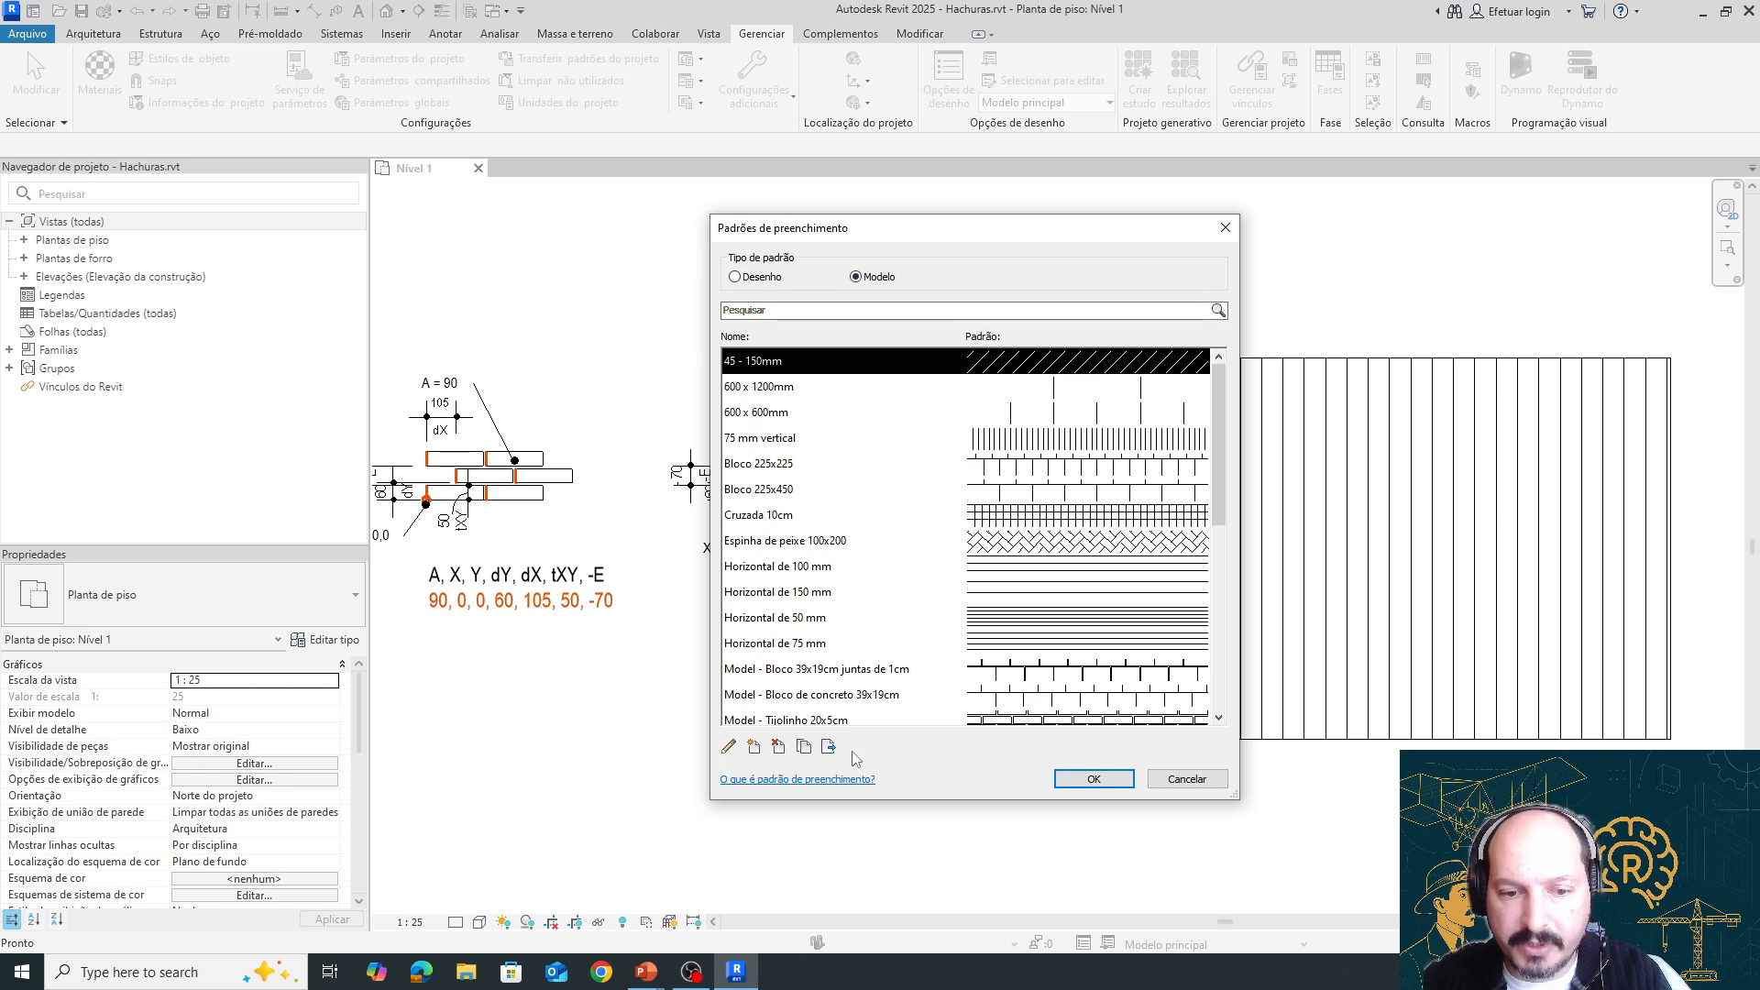
left_click(754, 747)
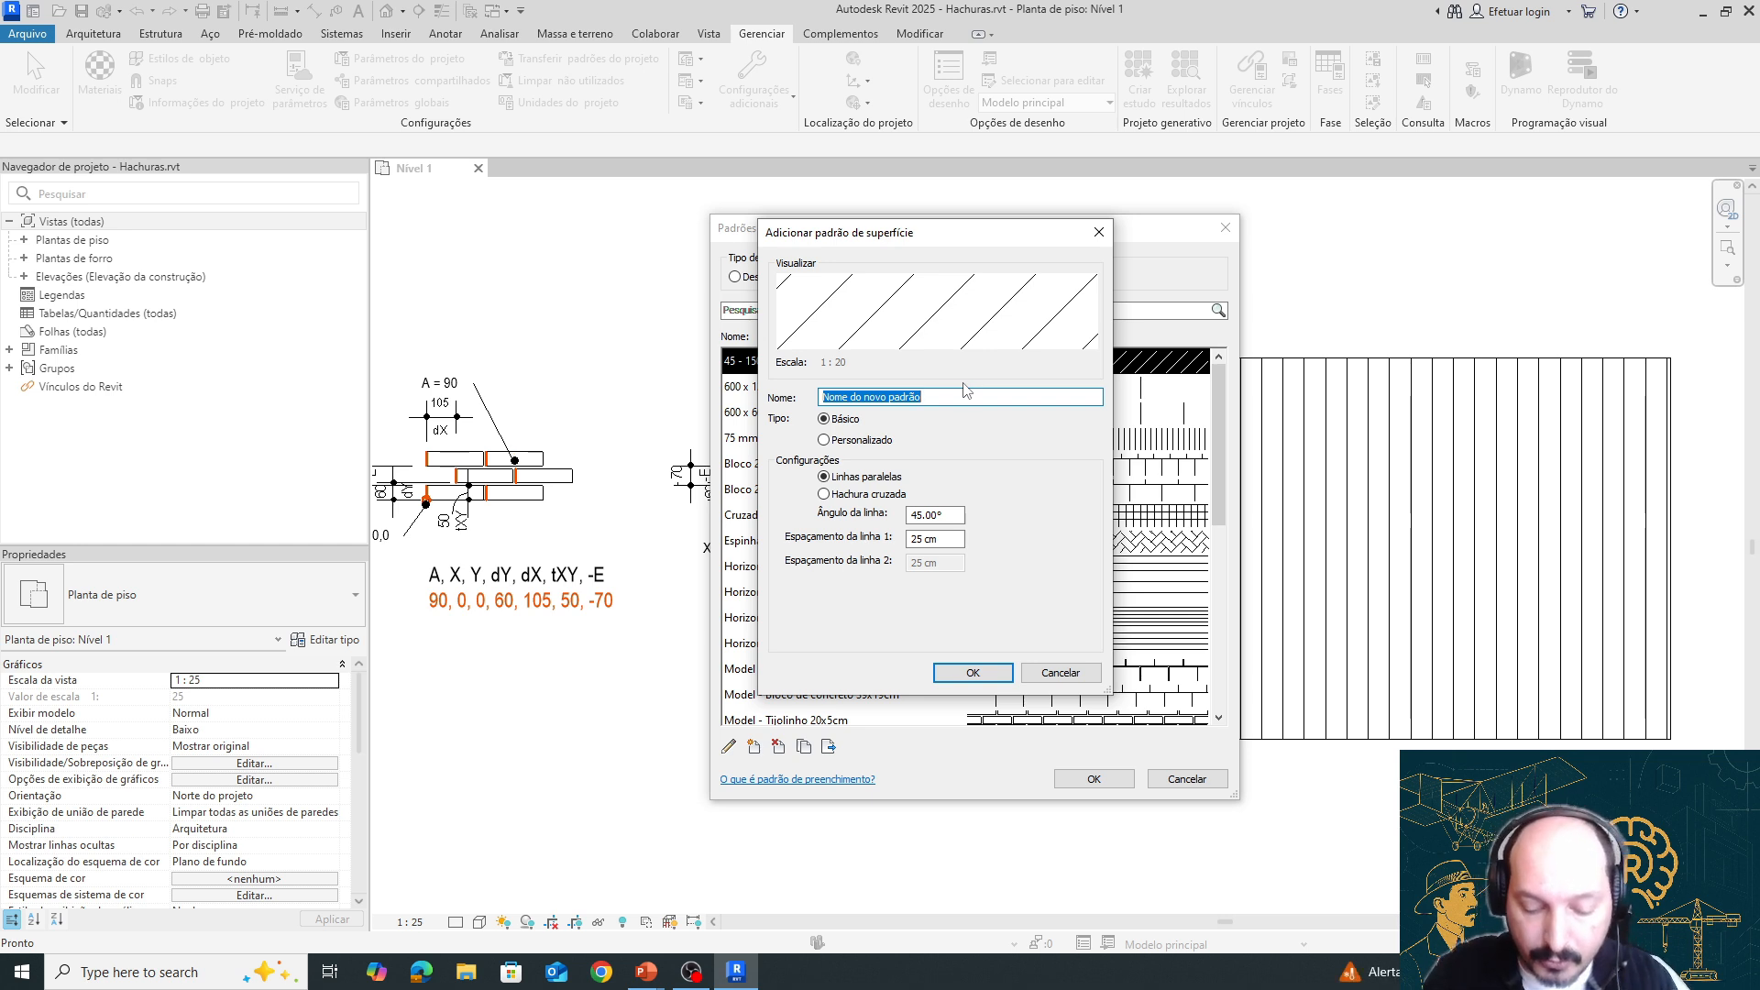
Name the new basic surface pattern TNA_Tijolinho teste 20x5cm
type("Tijolinho")
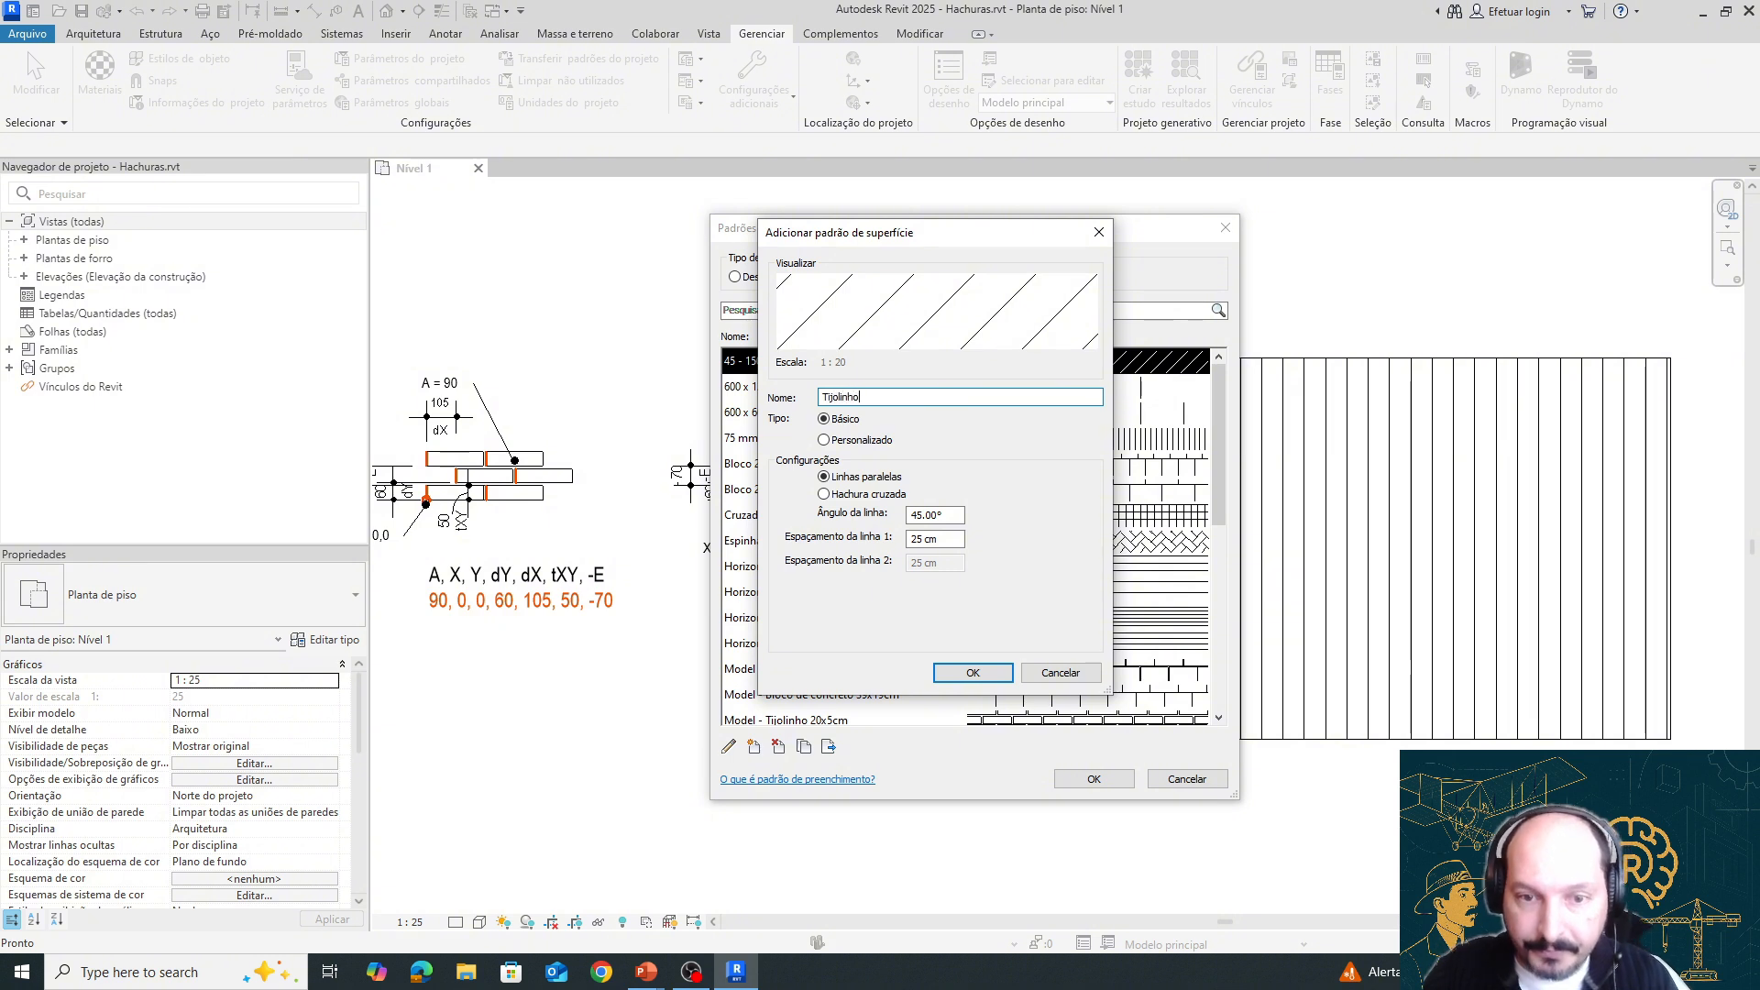
type(" teste")
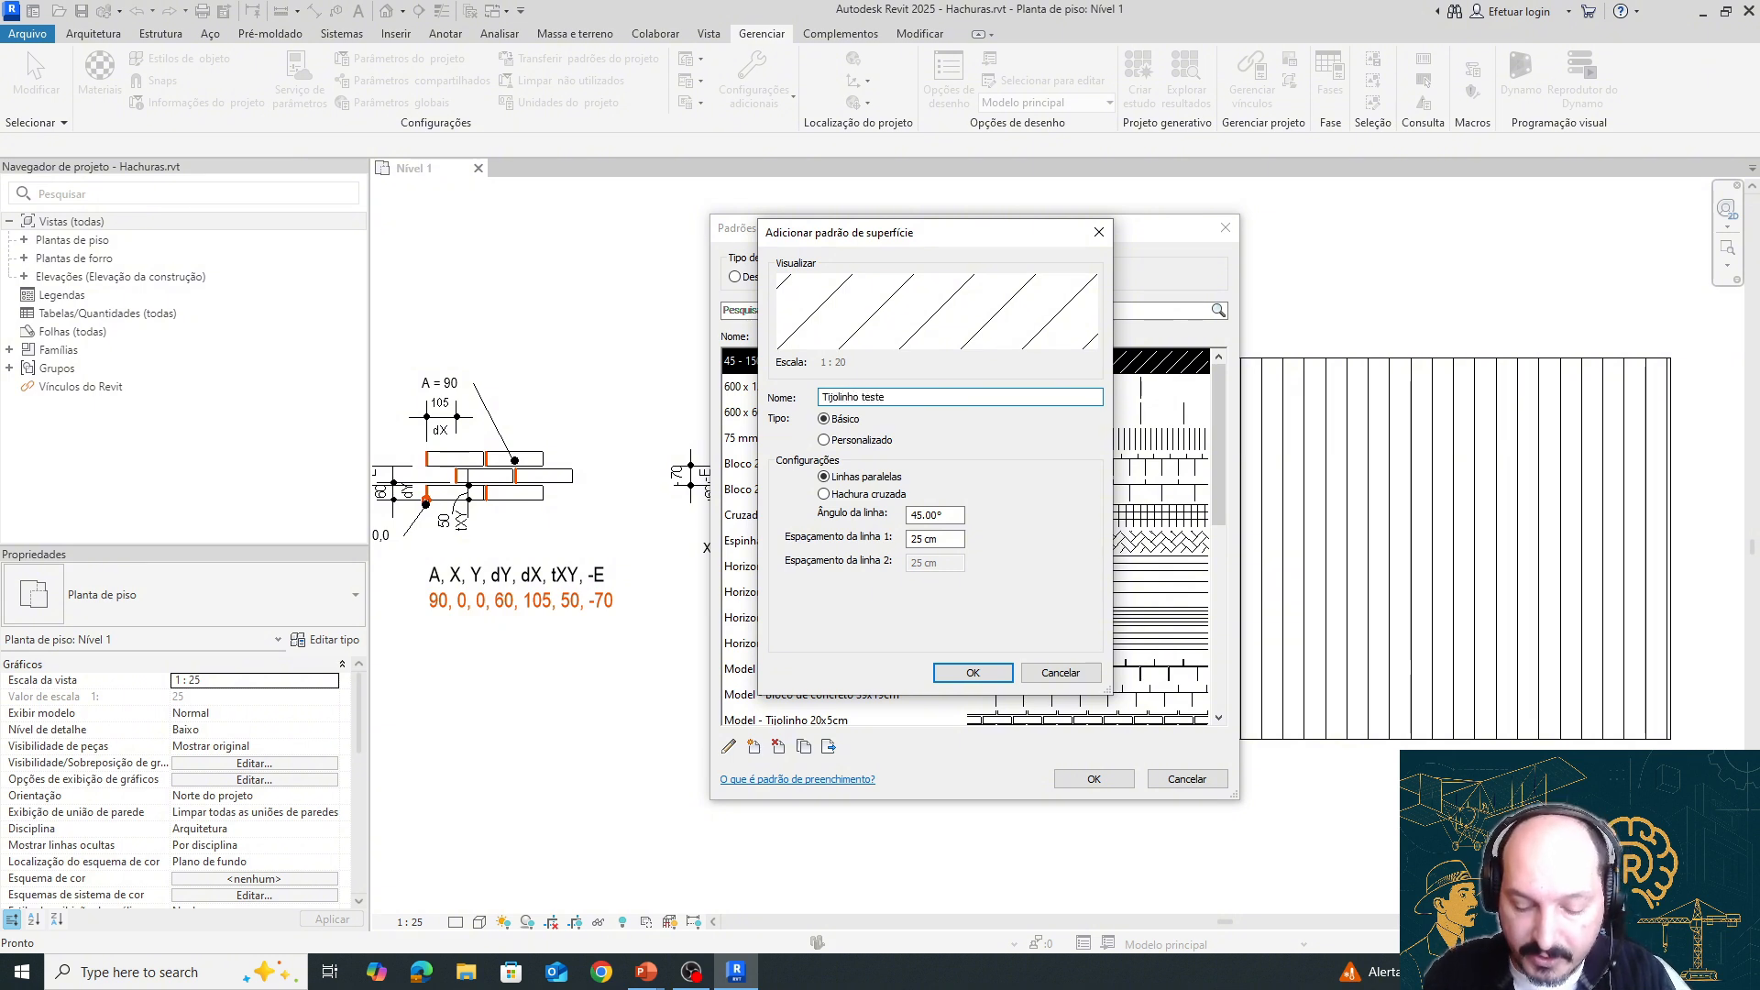
type(" 20")
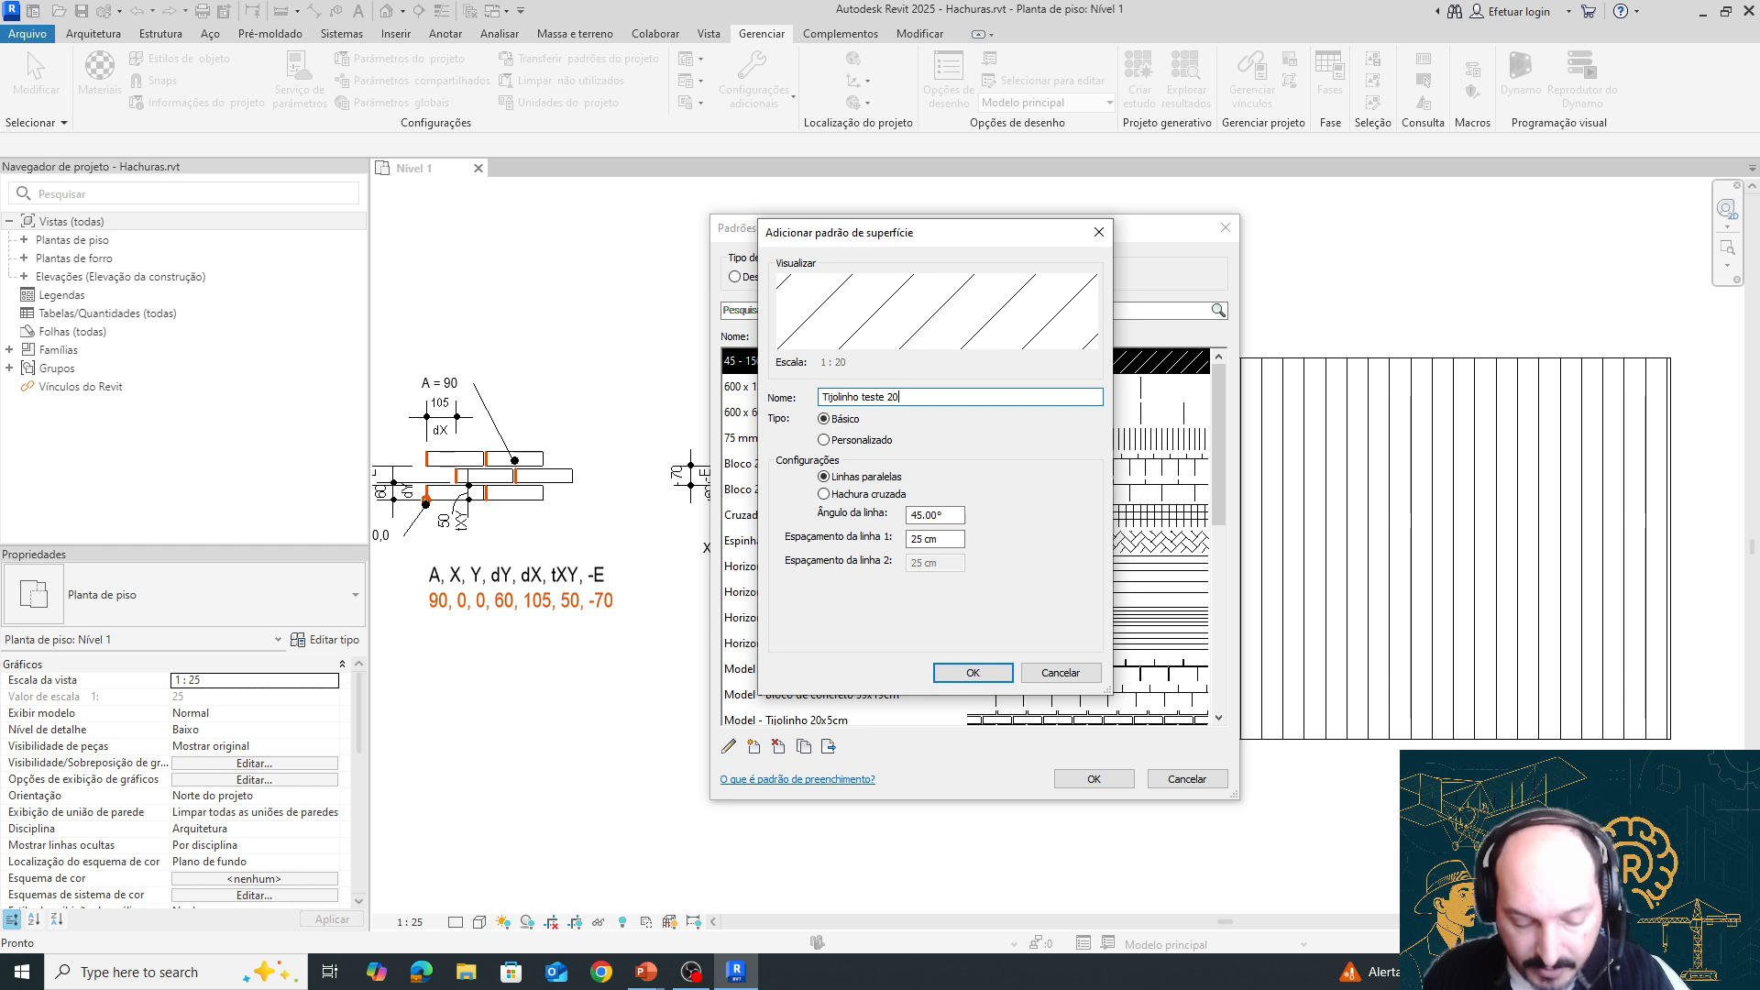
type("x5cm")
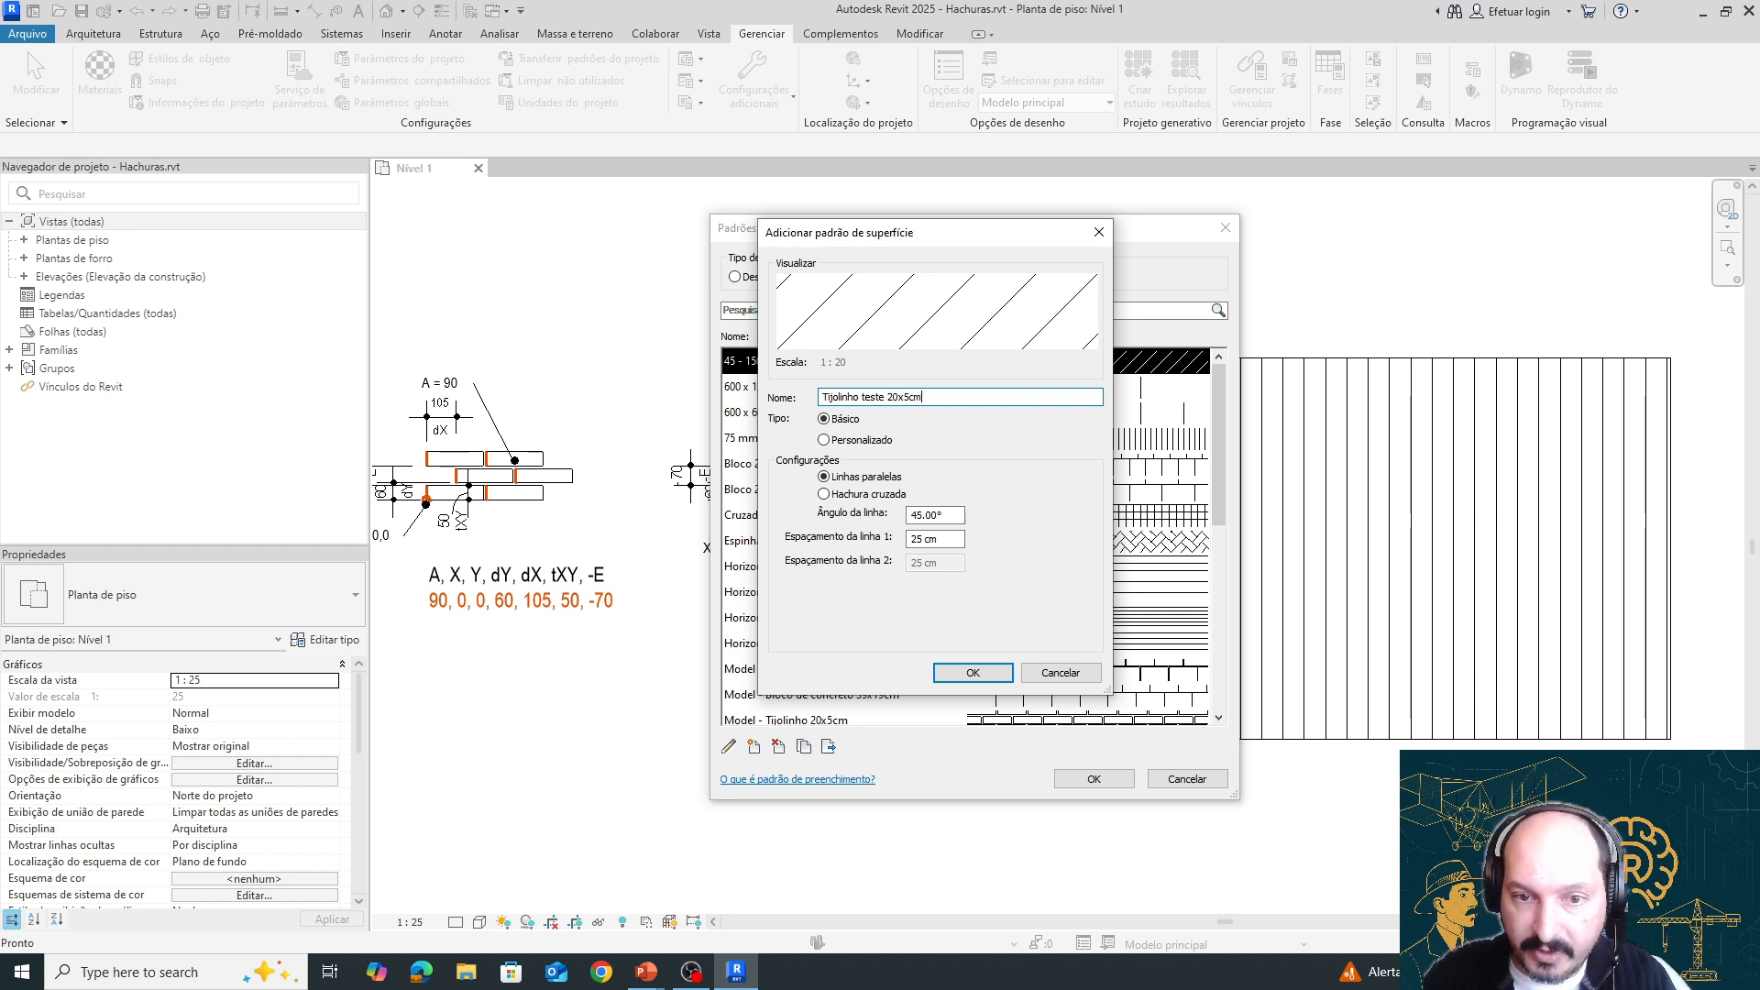
left_click(823, 397)
type("TNA")
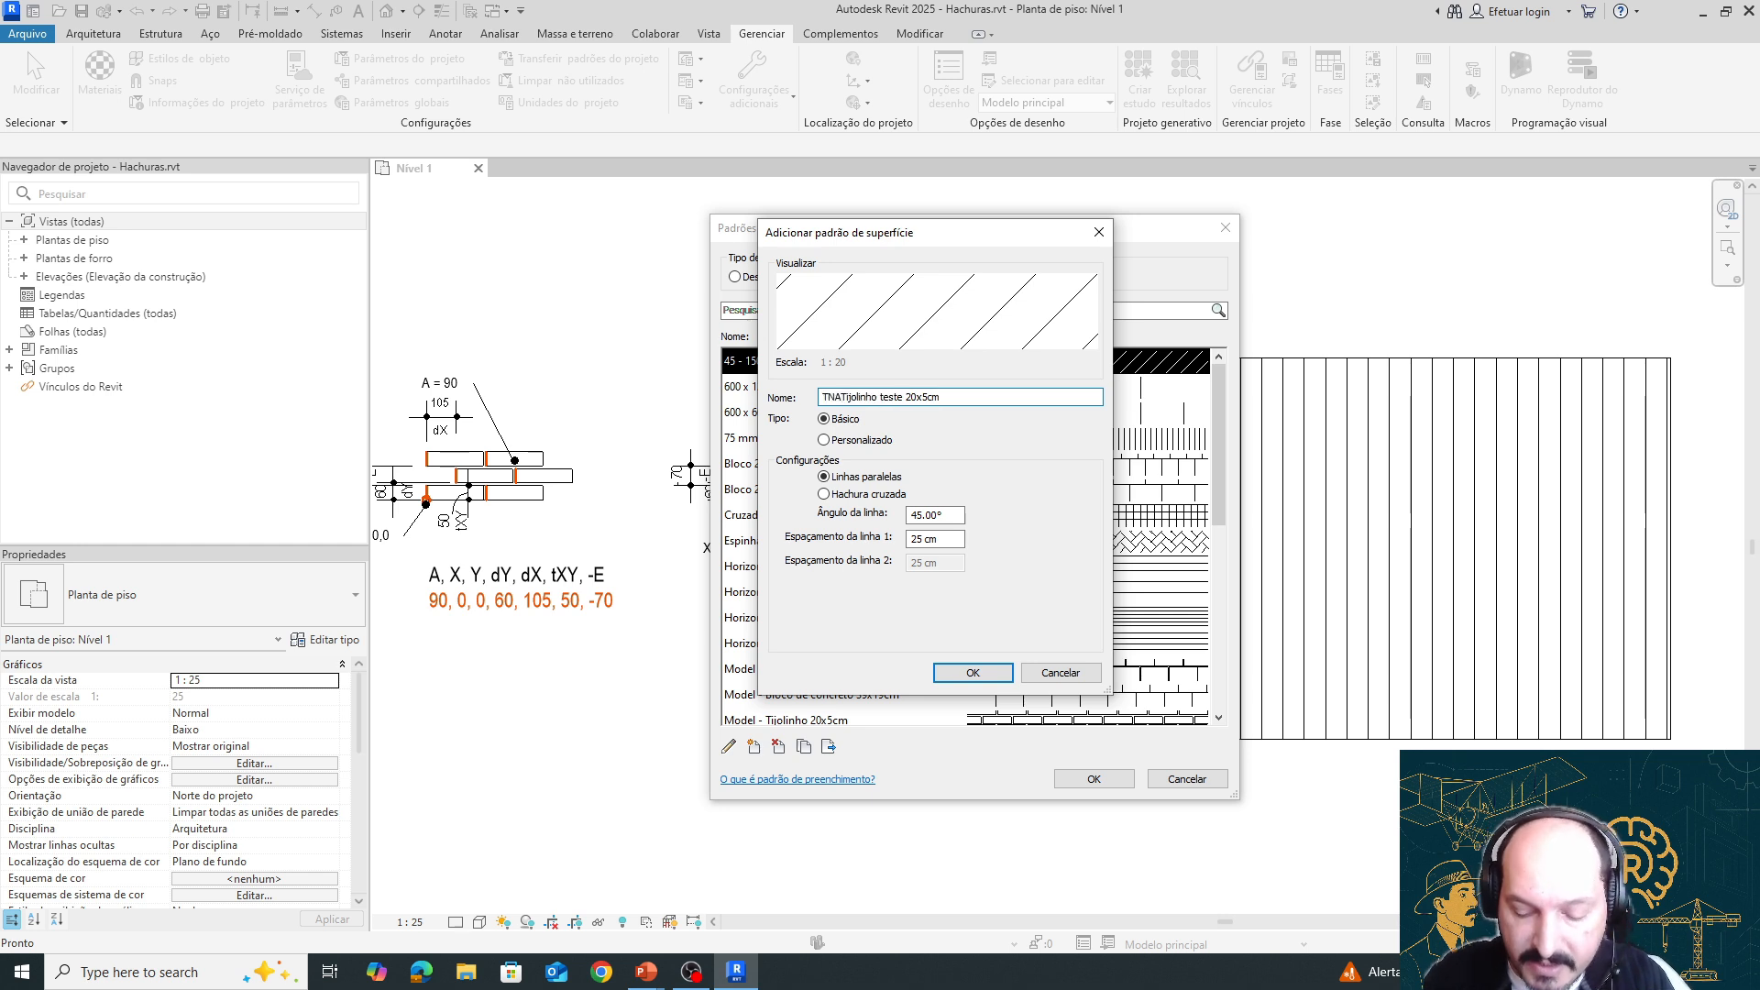
type("_")
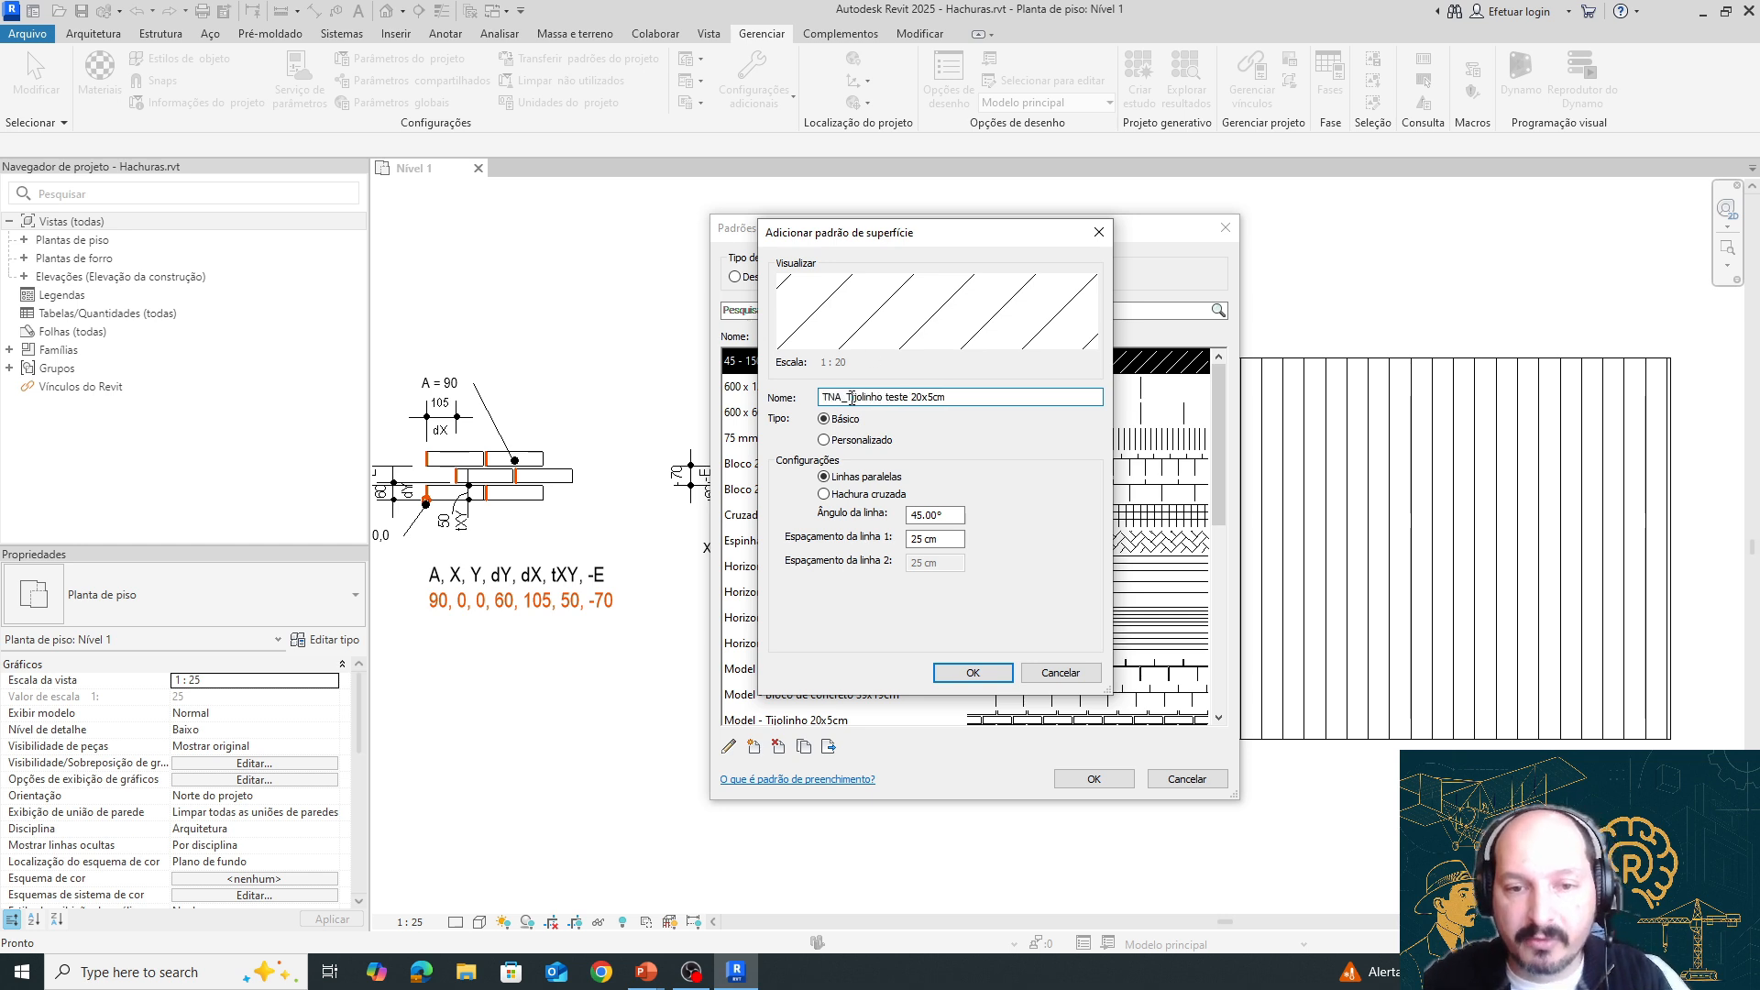
left_click_drag(849, 397, 822, 397)
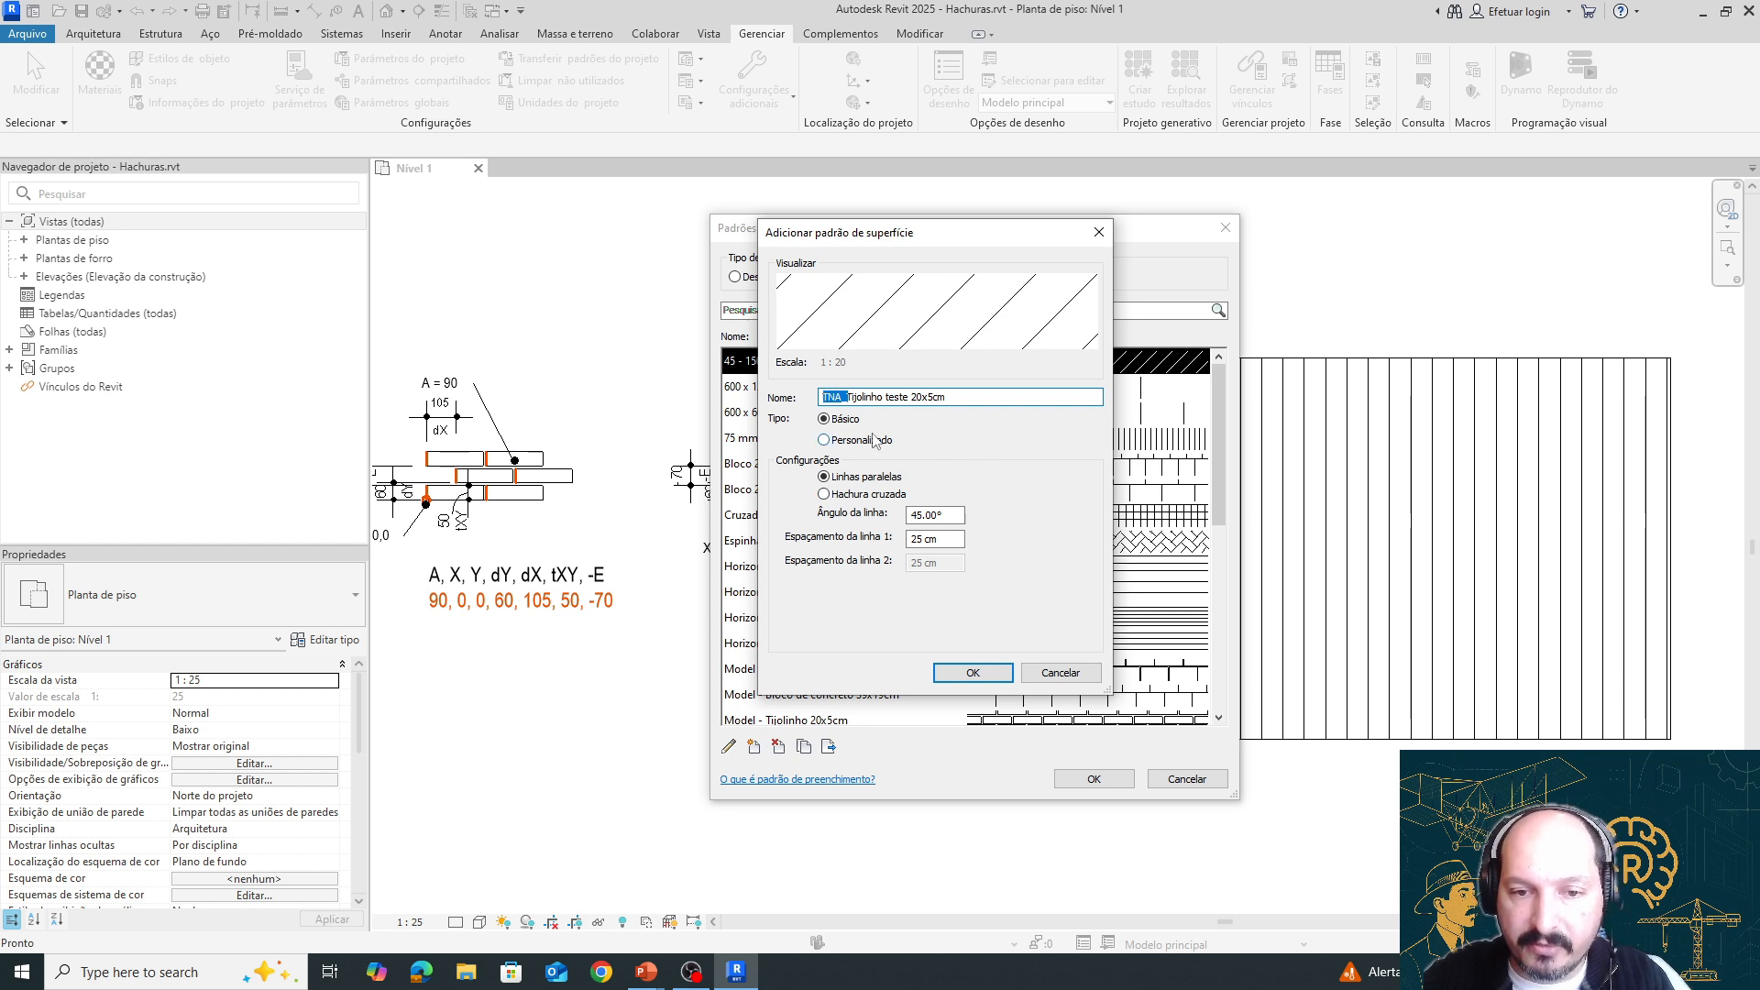
Make the new surface pattern Personalizado and name it TNA_Tijolinho teste 20x5cm
left_click(825, 439)
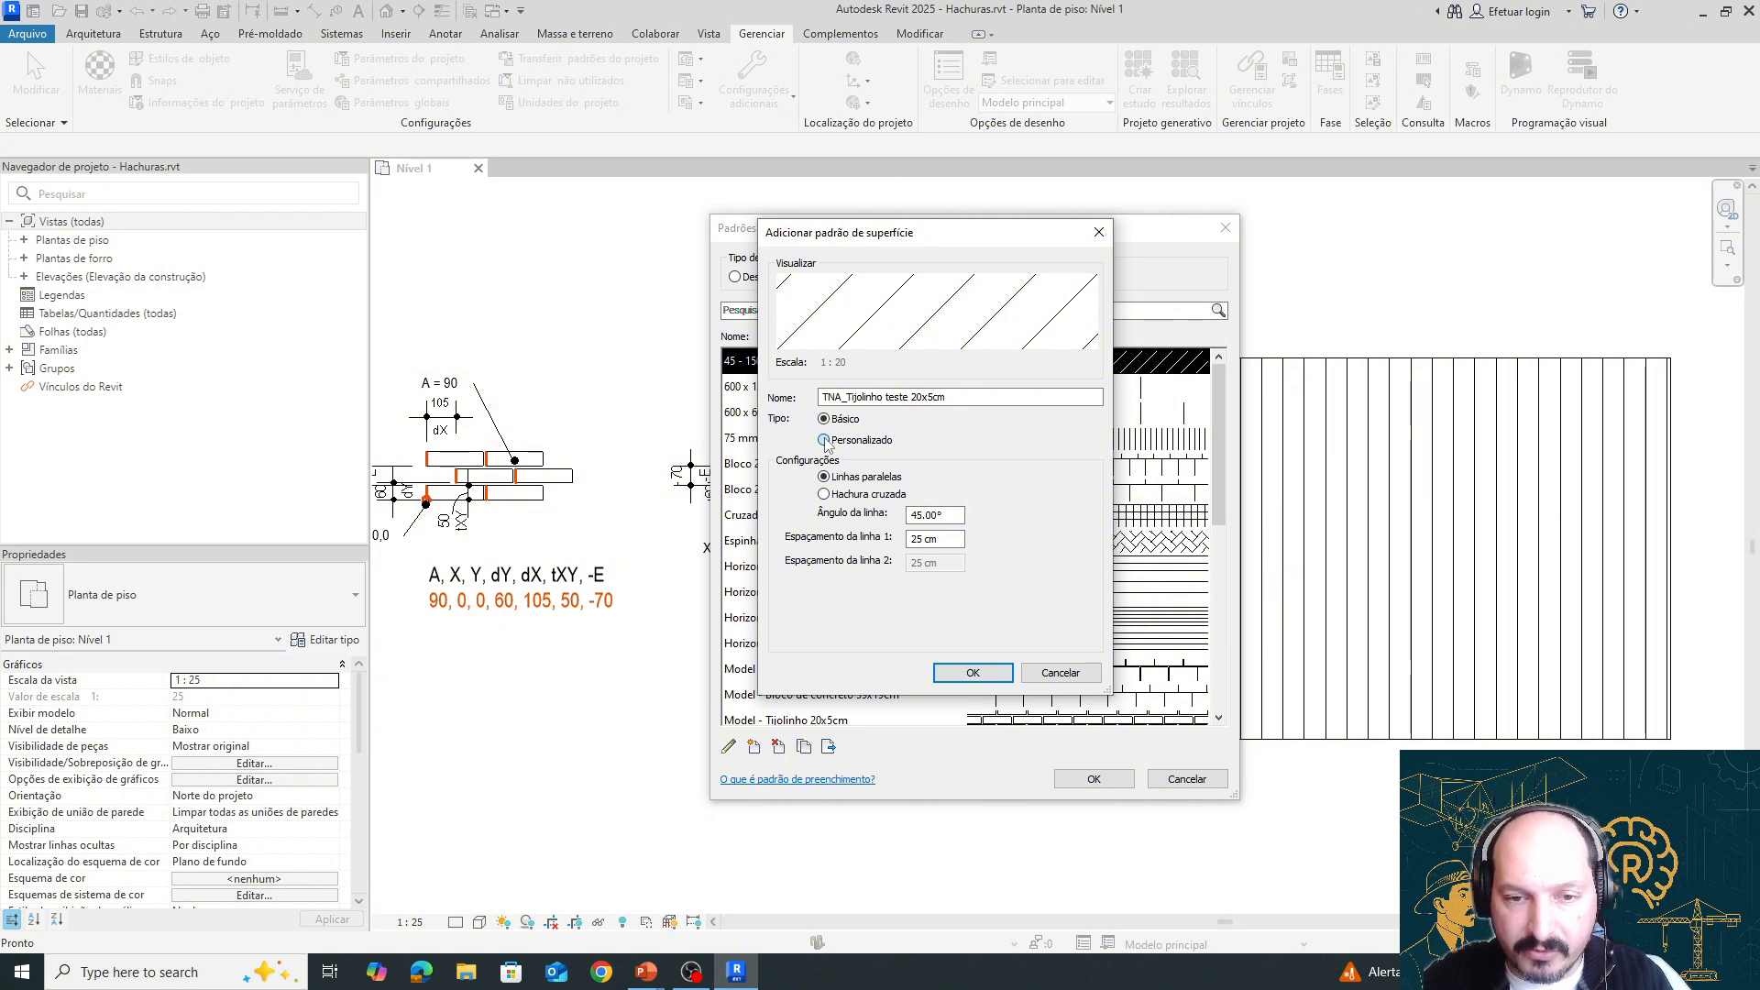
left_click(824, 441)
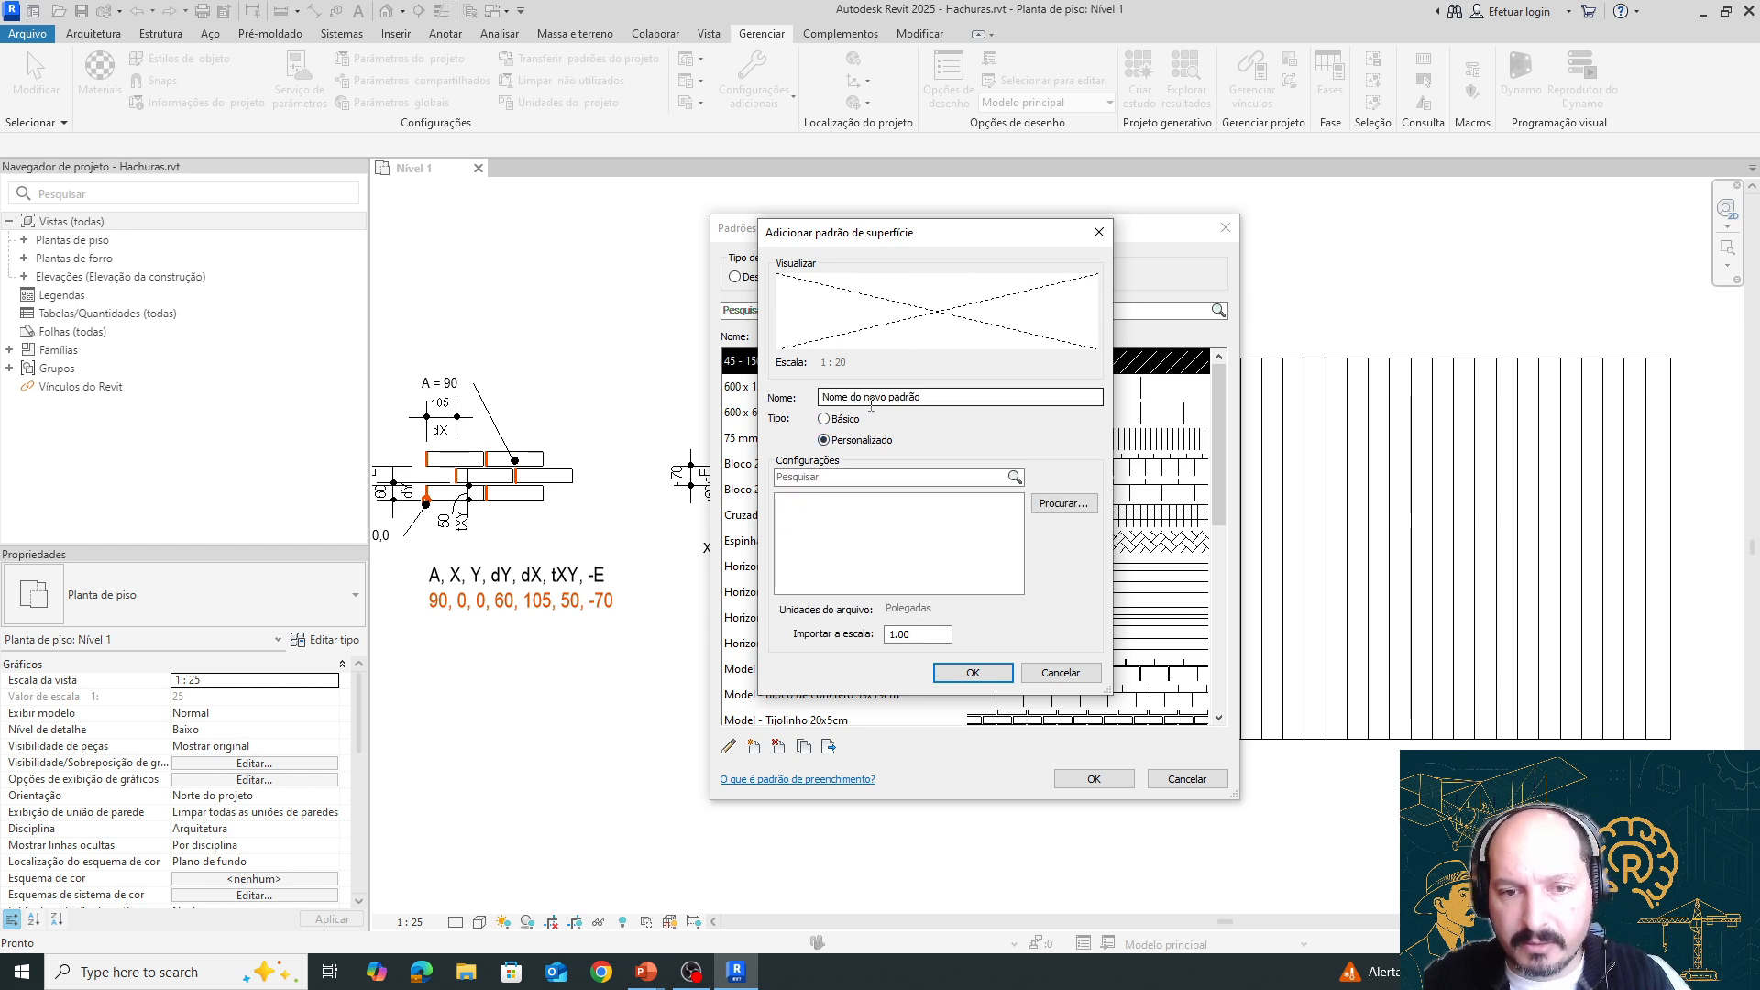
left_click(938, 395)
key("ctrl+shift+Left")
key("ctrl+shift+Left")
key("ctrl+shift+Left")
key("ctrl+shift+Left")
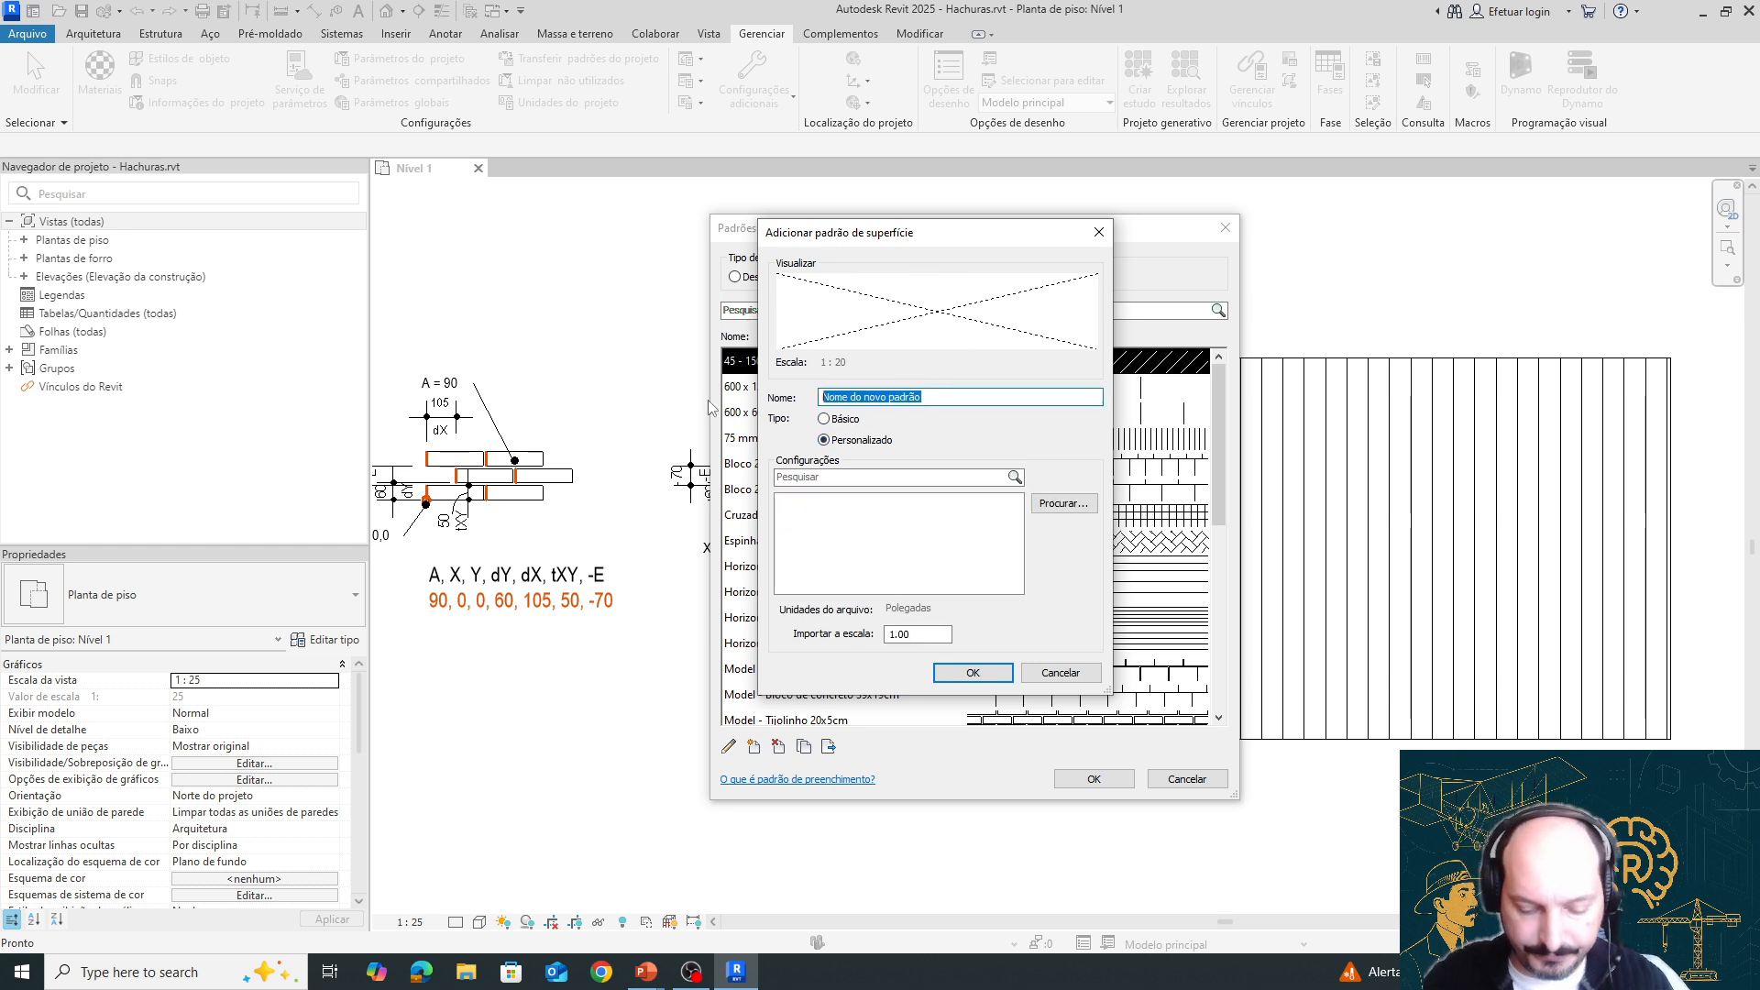
type("TNA_Tijolinho teste 20")
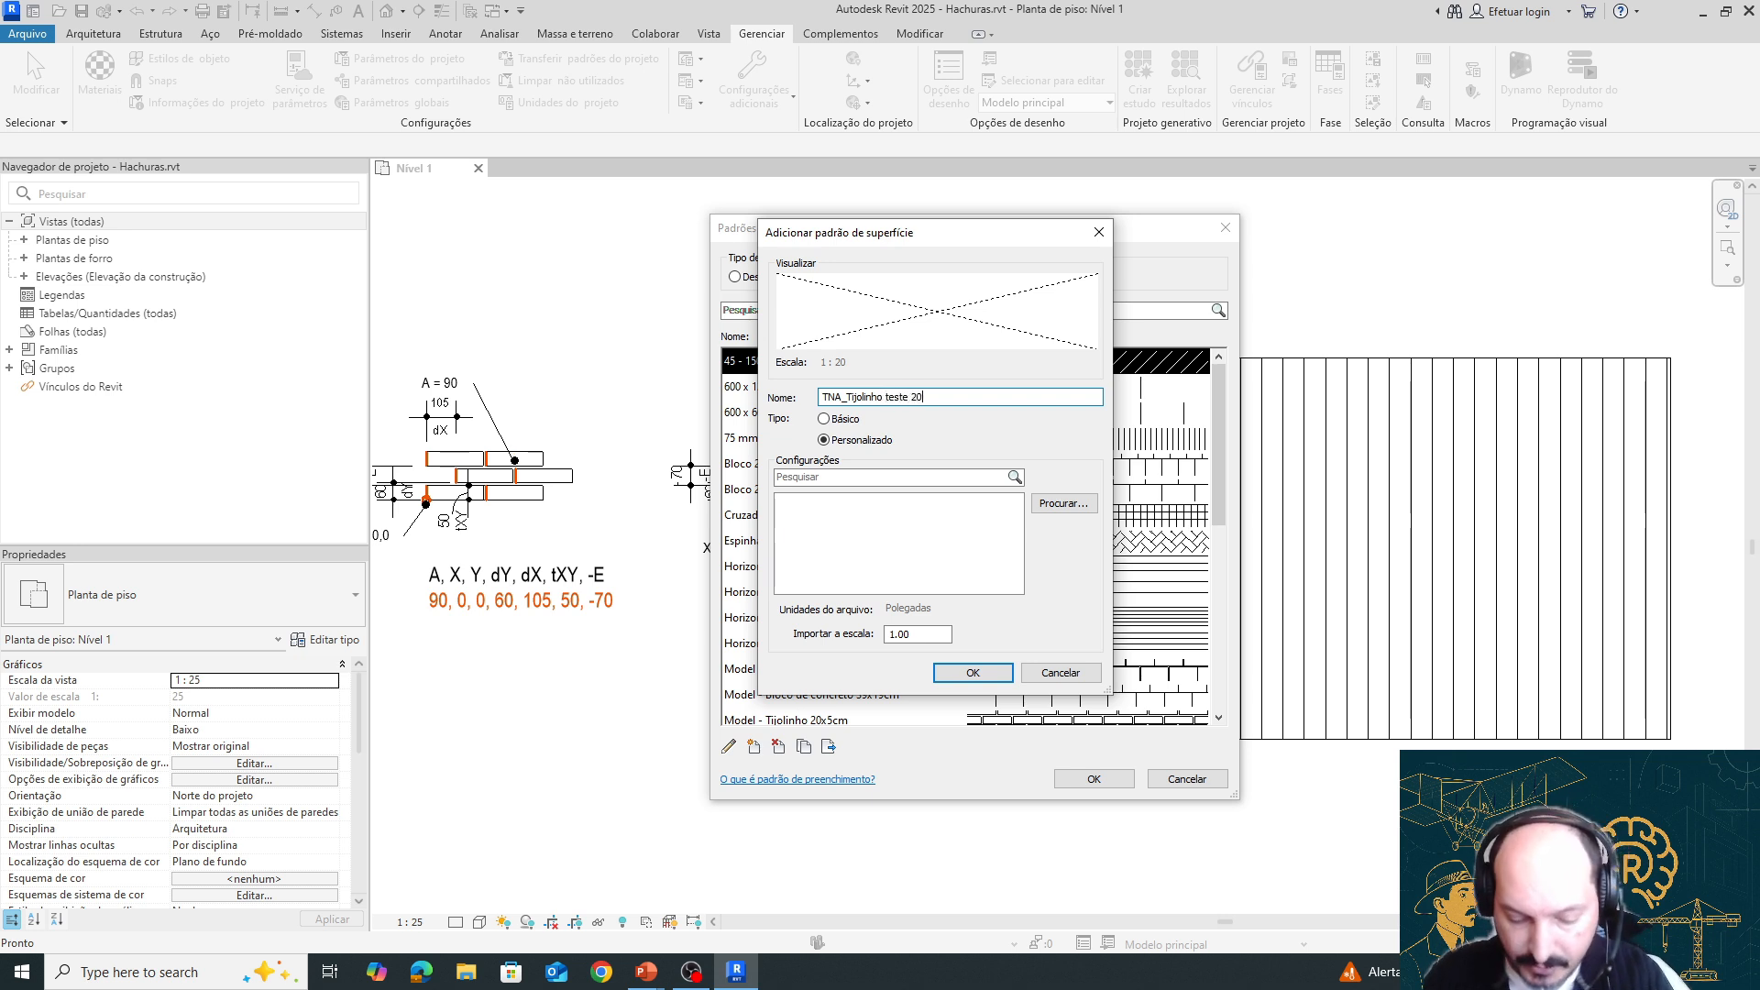
type("x5cm")
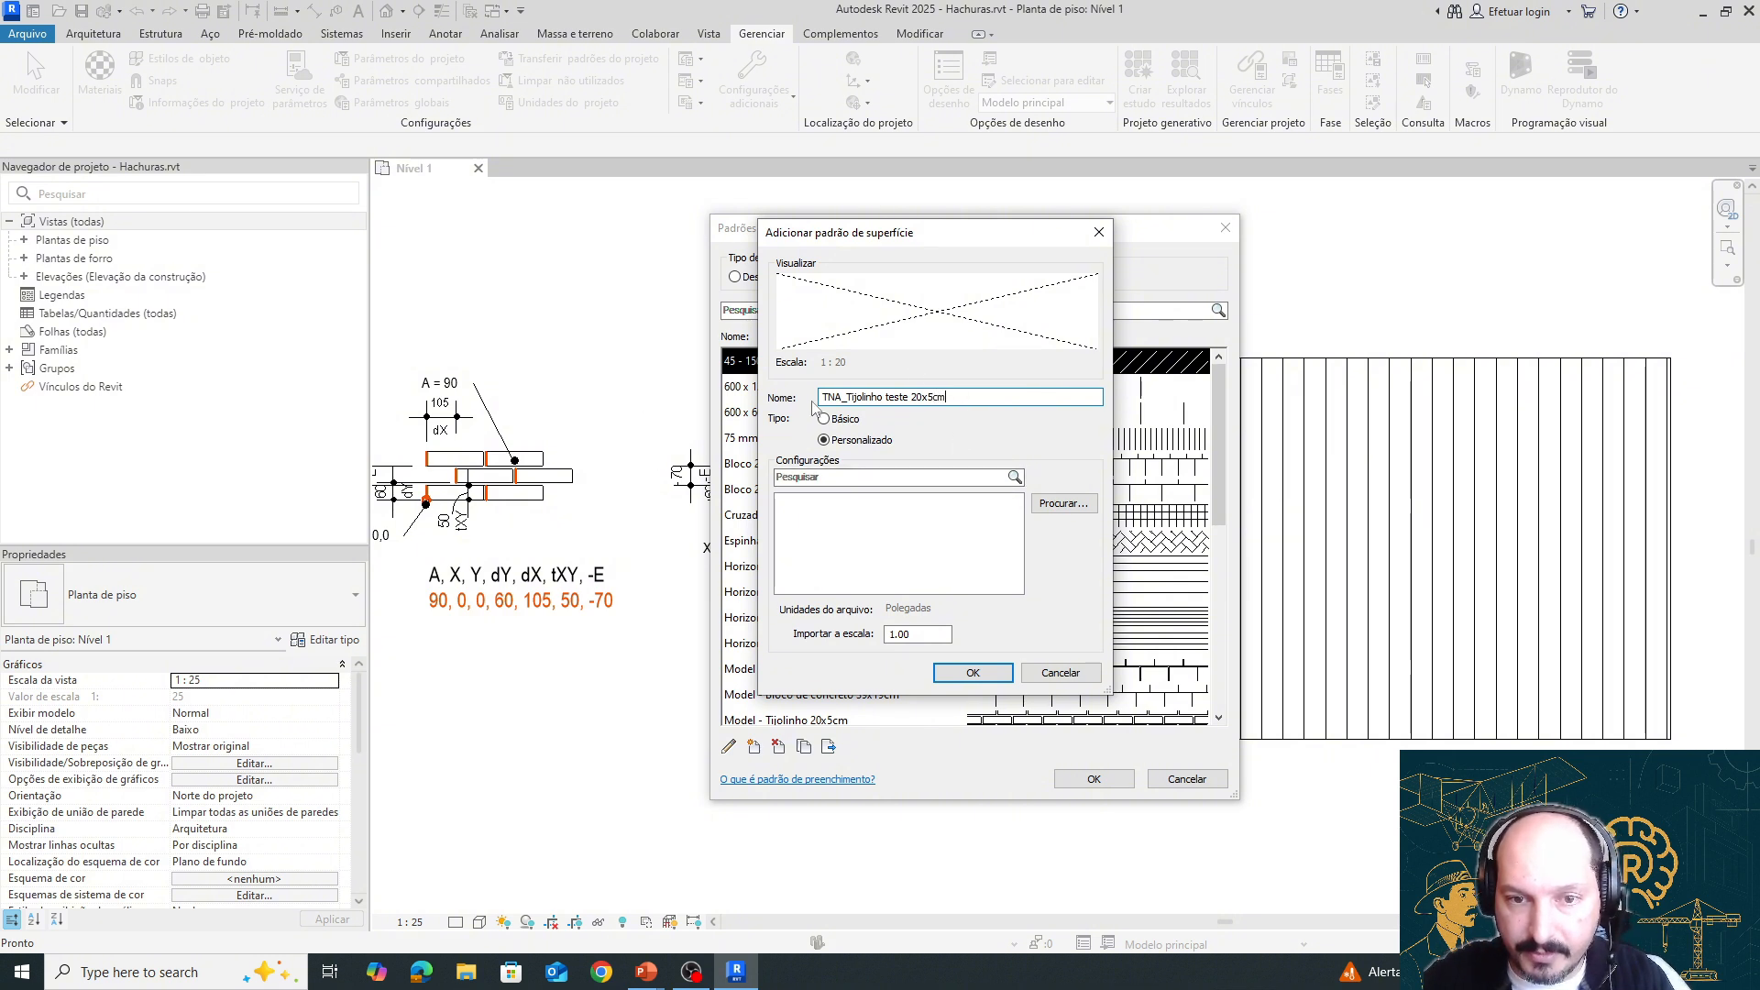
Import Tijolinho_teste.pat from the STJJa_PadroesHachura folder into the custom pattern and accept the new fill pattern
left_click(1062, 506)
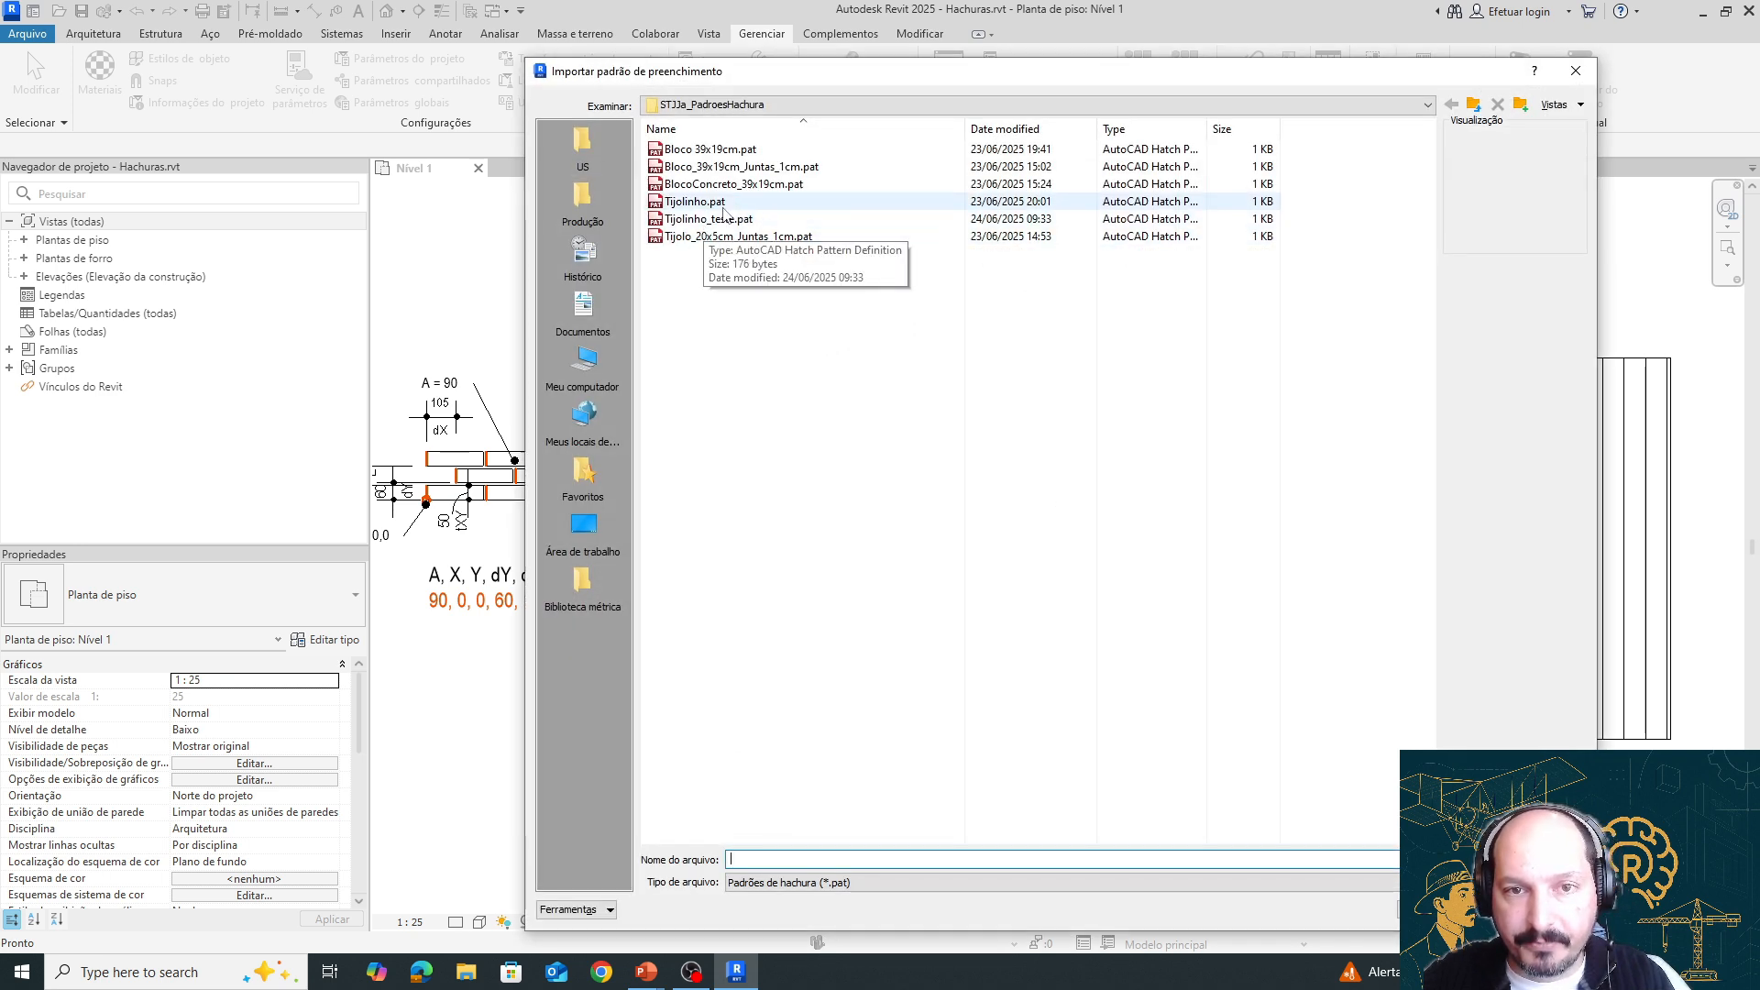
double_click(706, 220)
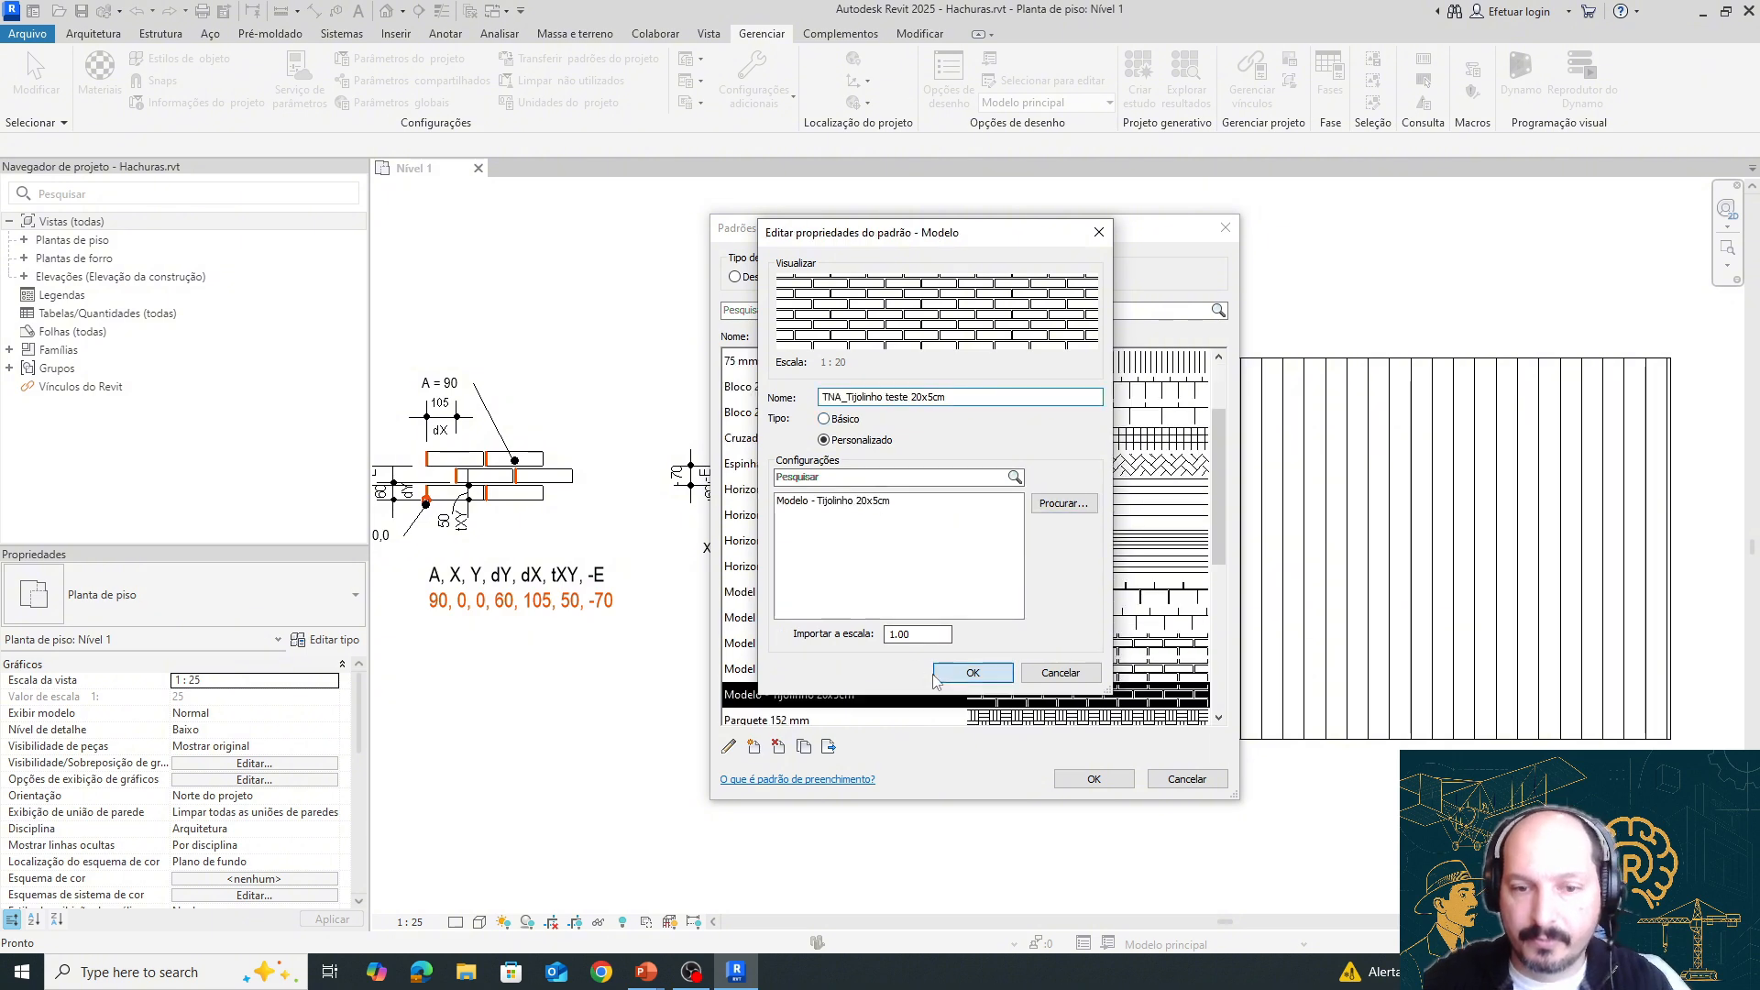
left_click(958, 673)
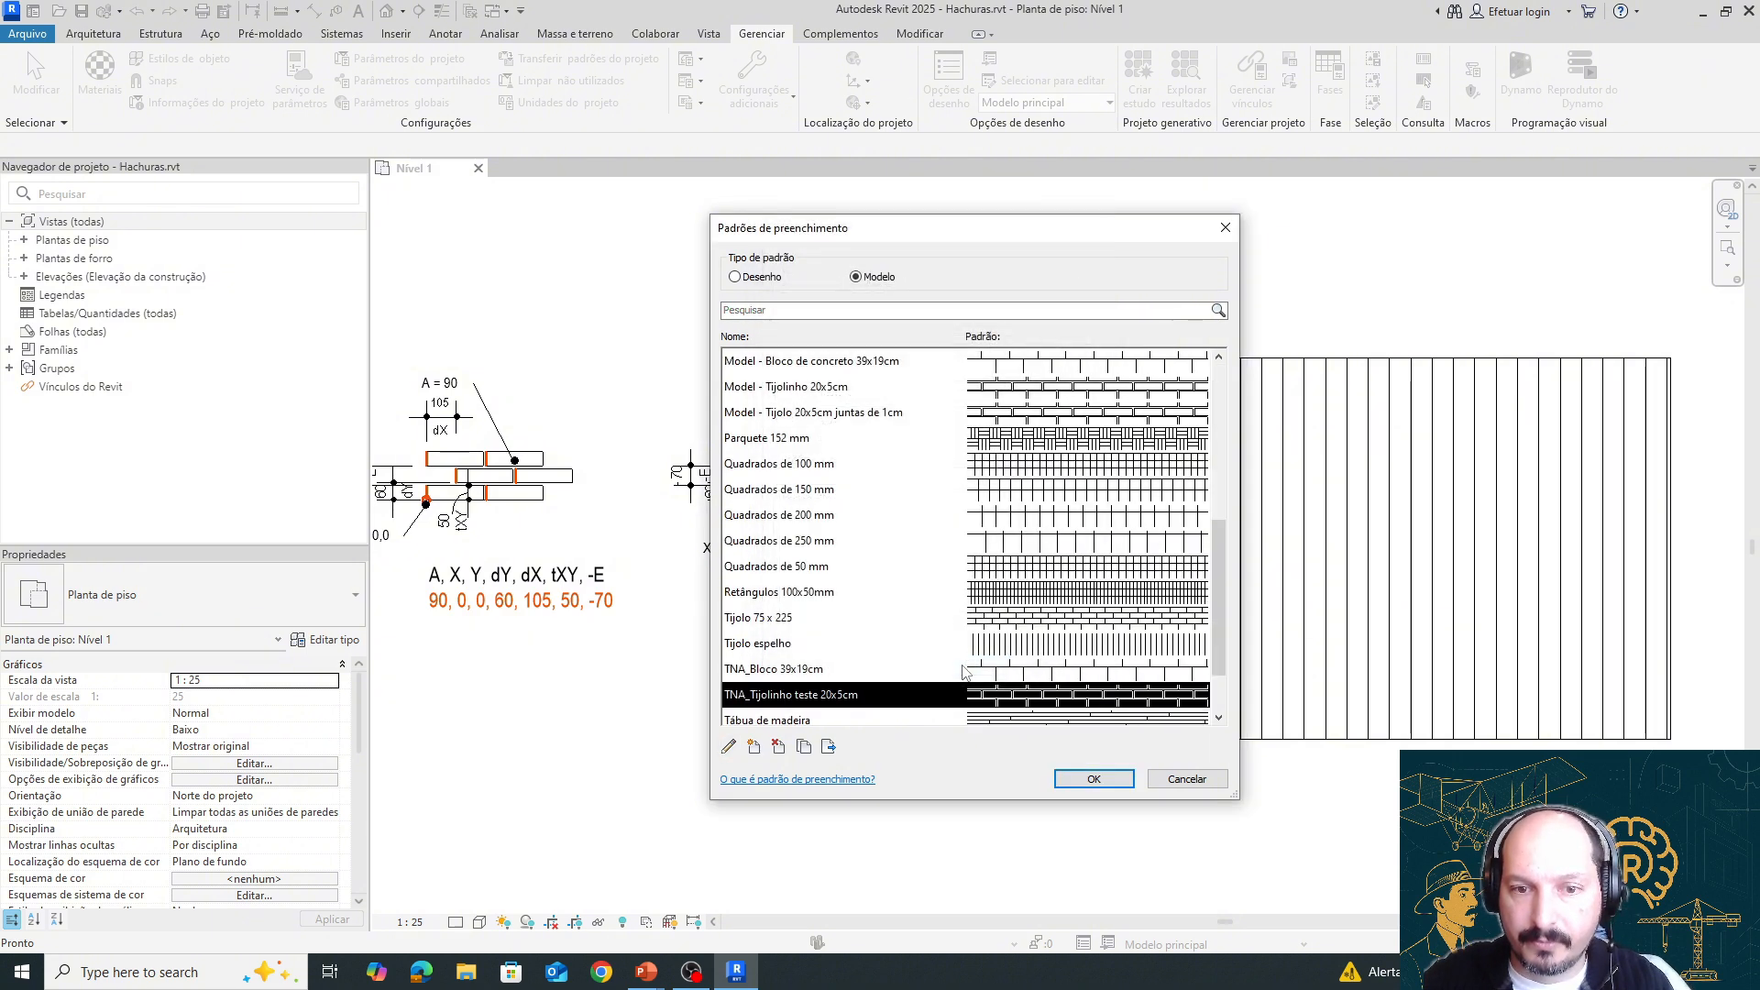
scroll(819, 662, "down", 1)
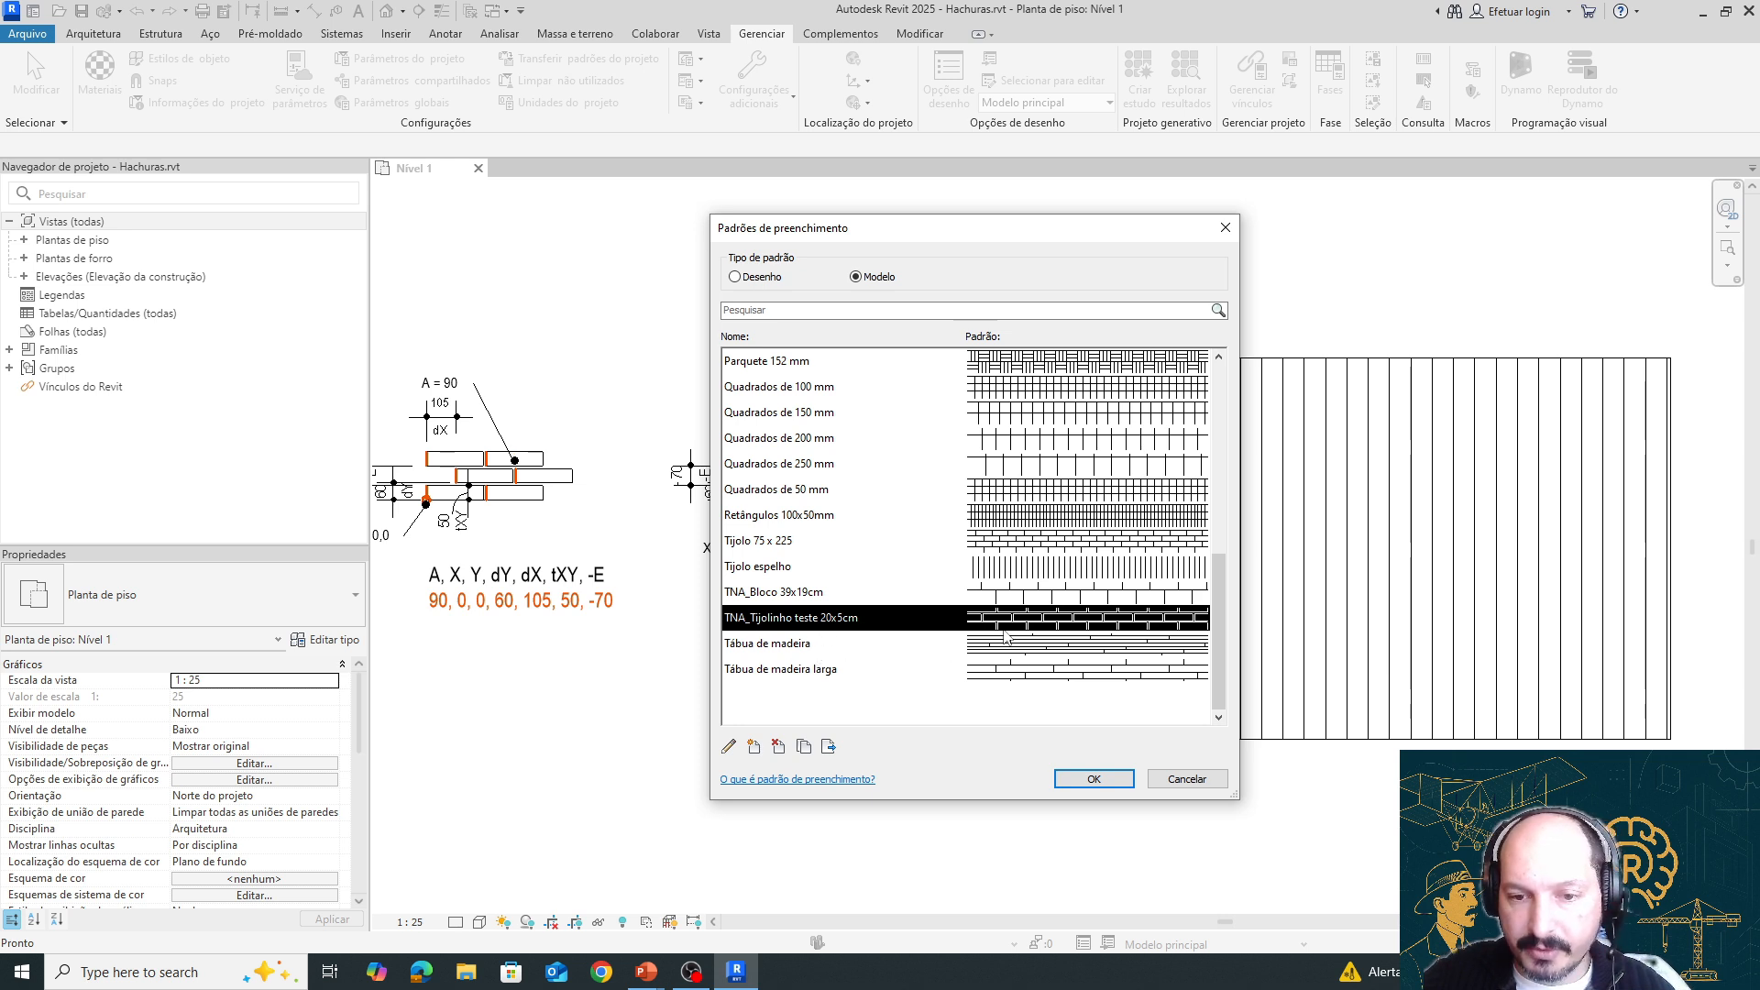
left_click(1094, 778)
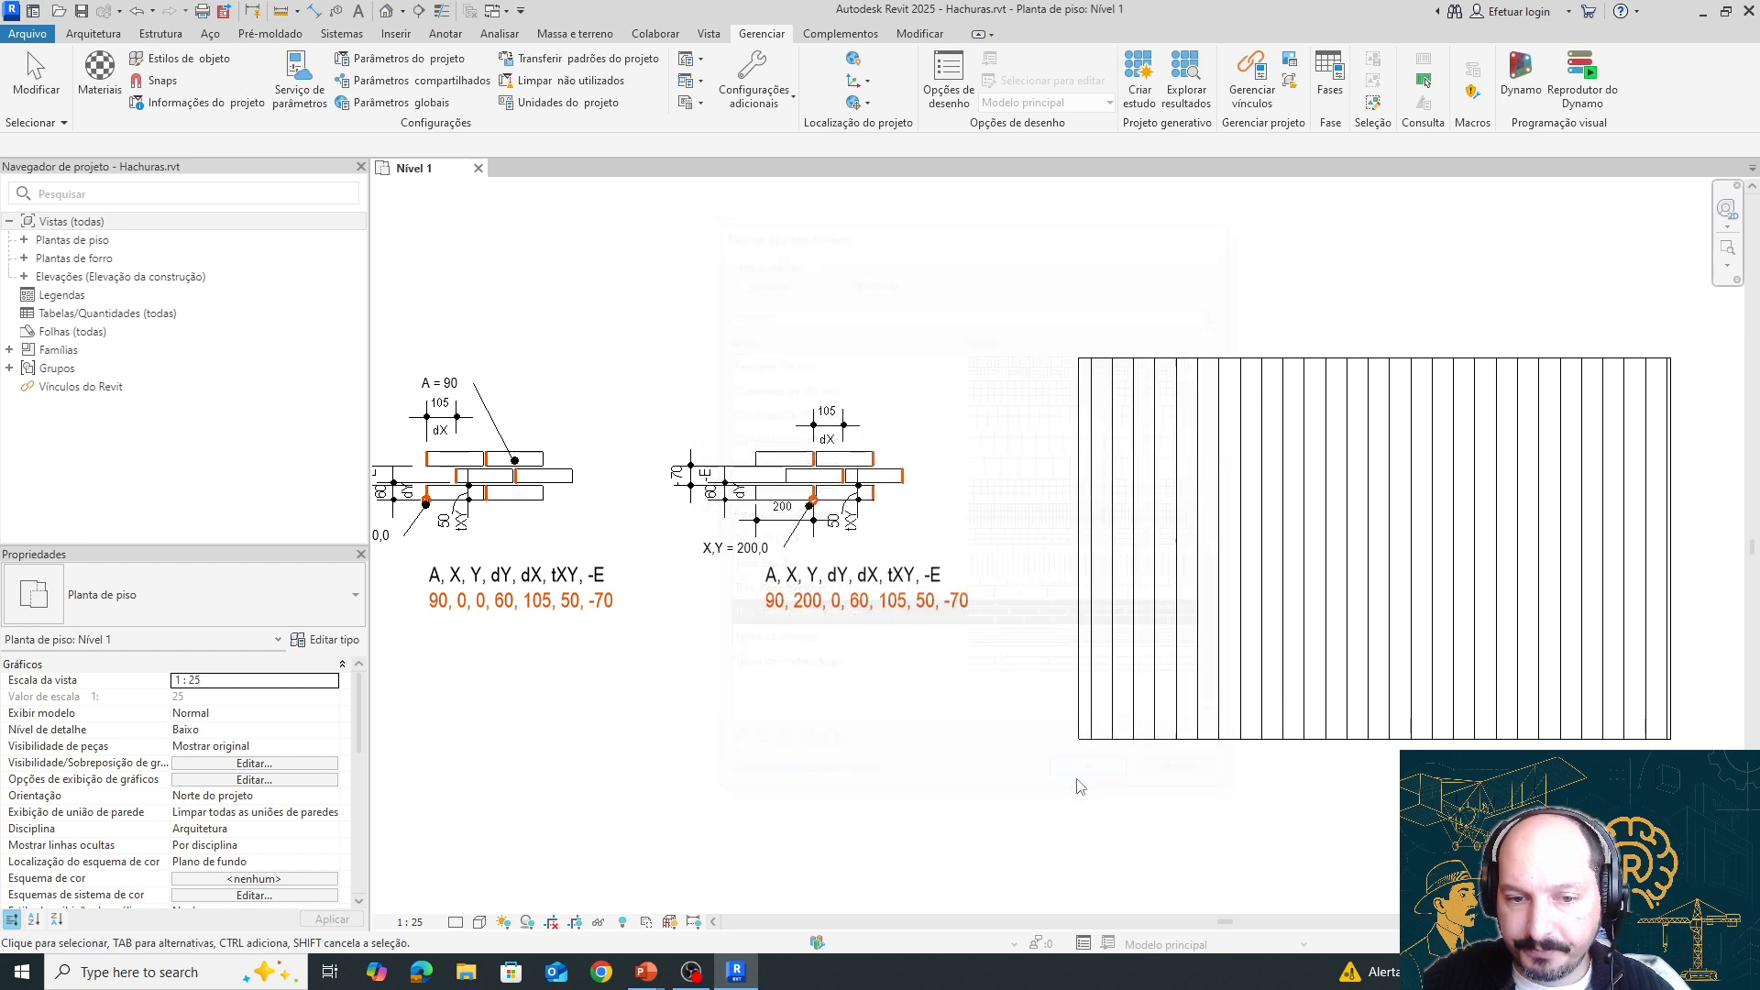
Duplicate the type of the filled region with vertical lines as TNA_TesteTijolinho_20x5cm
left_click(1142, 734)
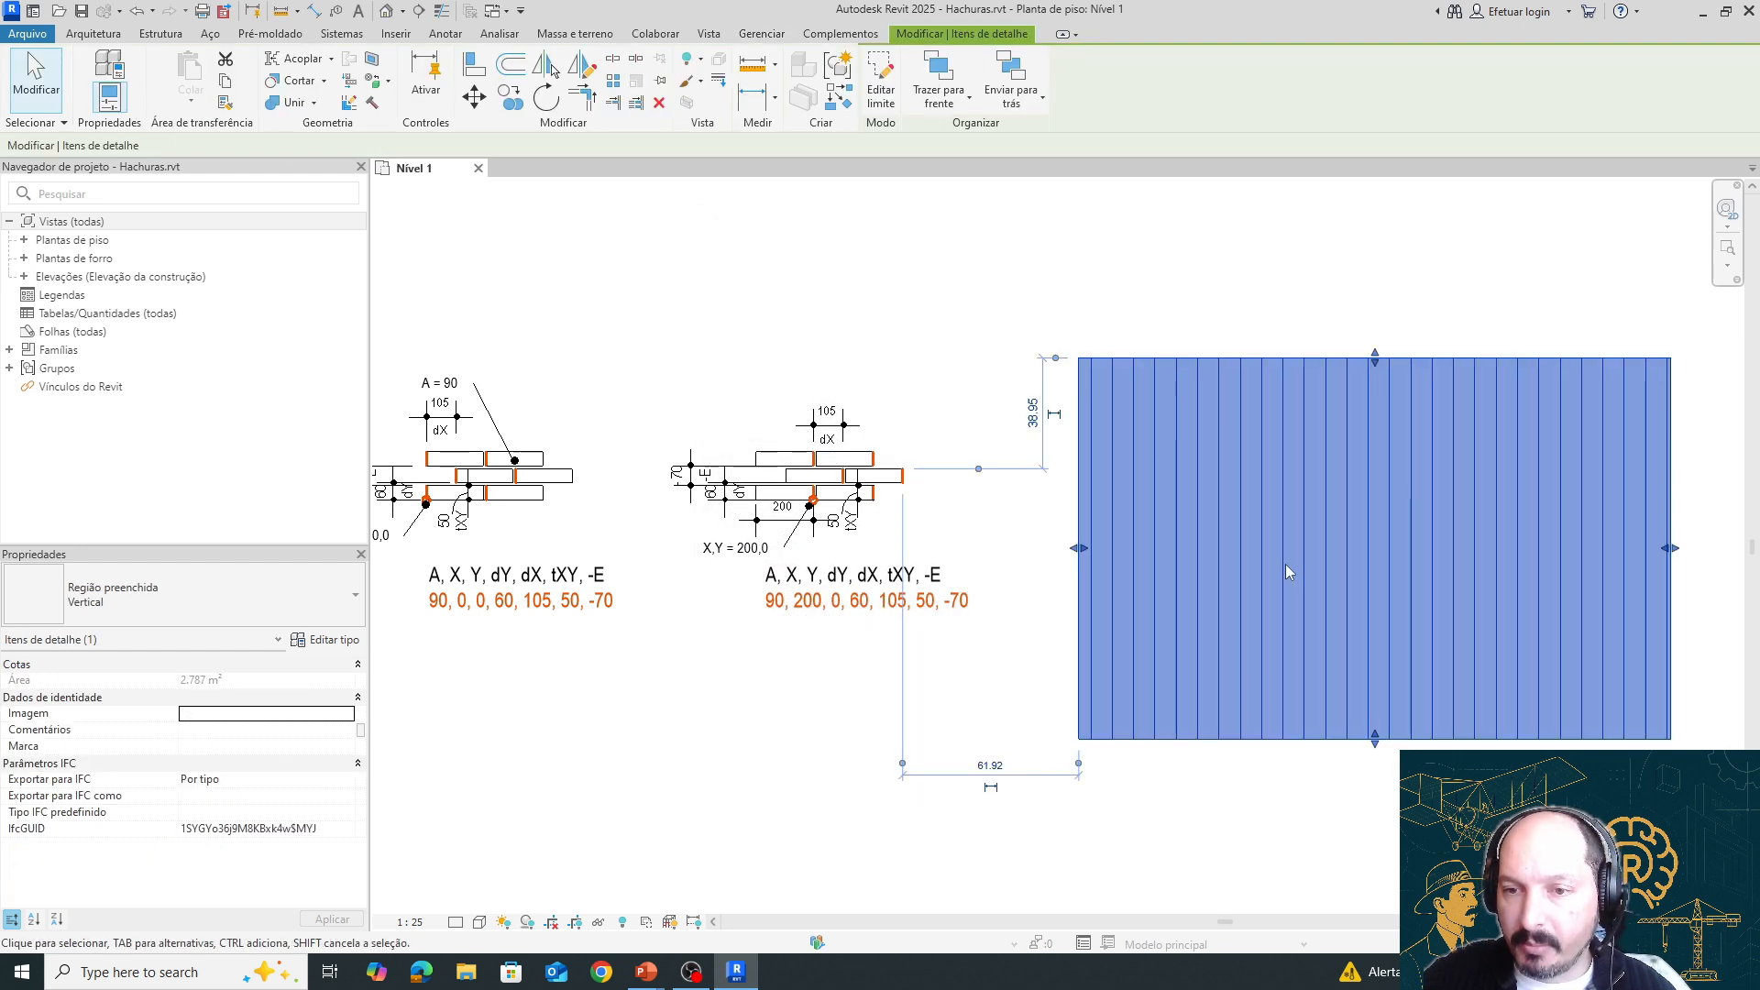
middle_click_drag(1286, 564, 1091, 598)
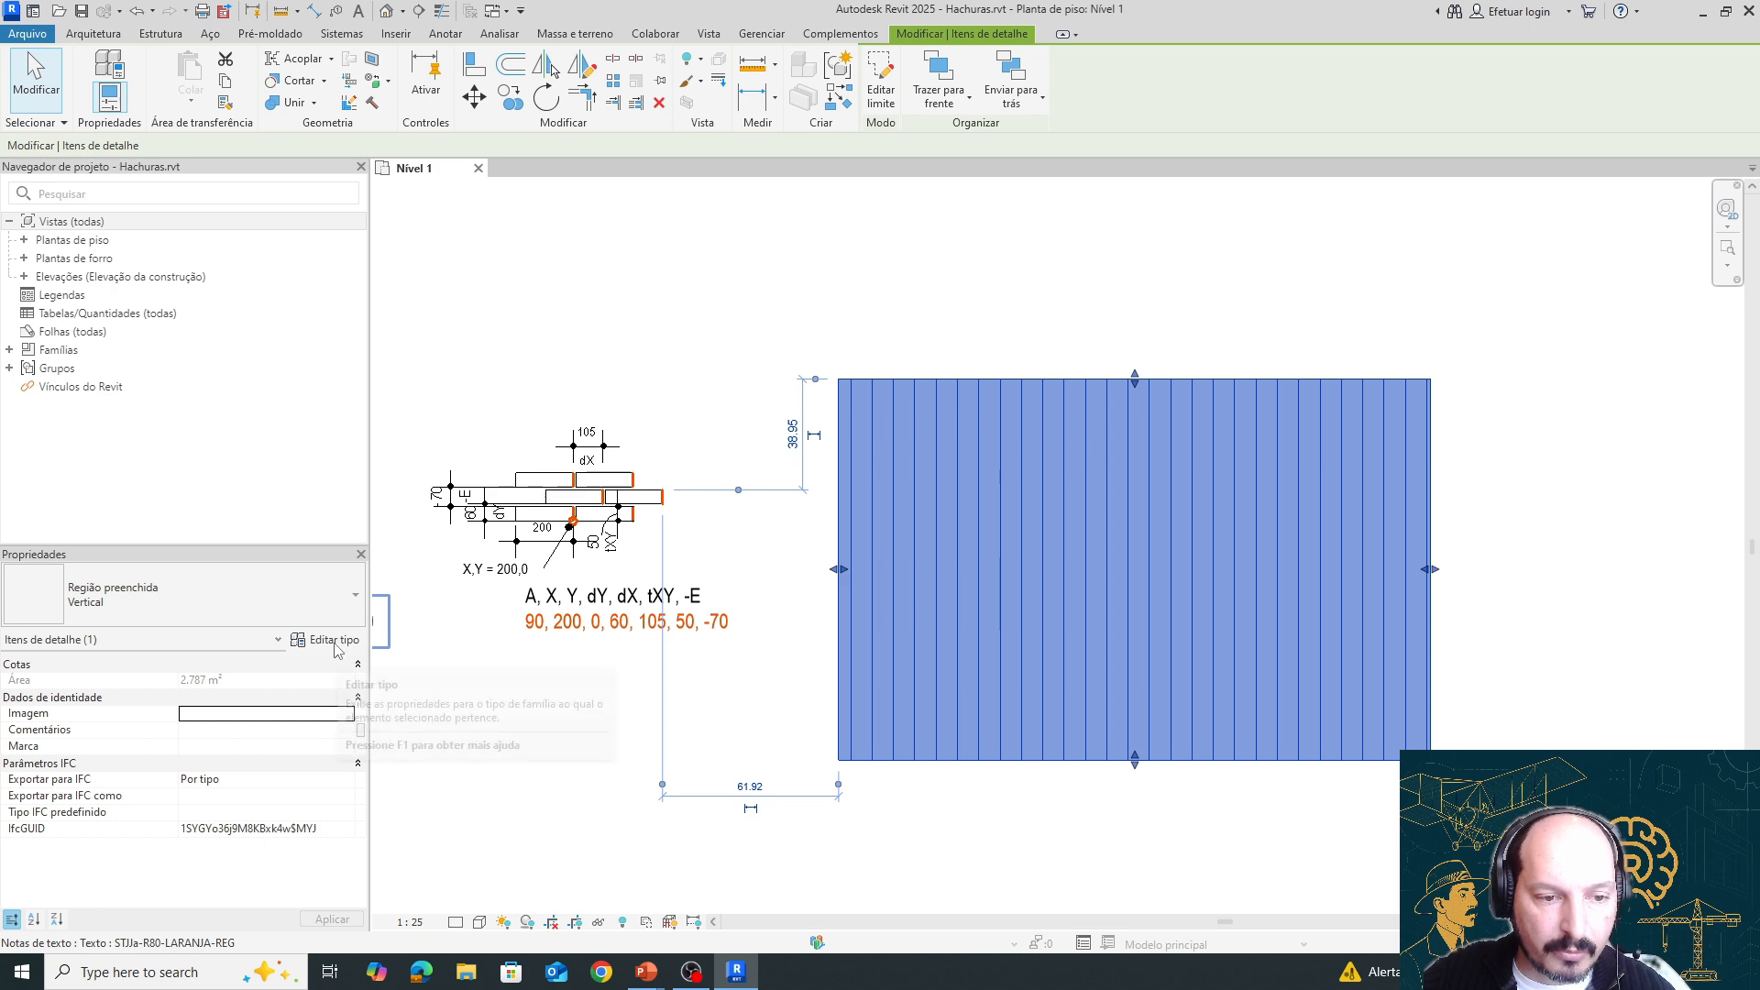
left_click(332, 642)
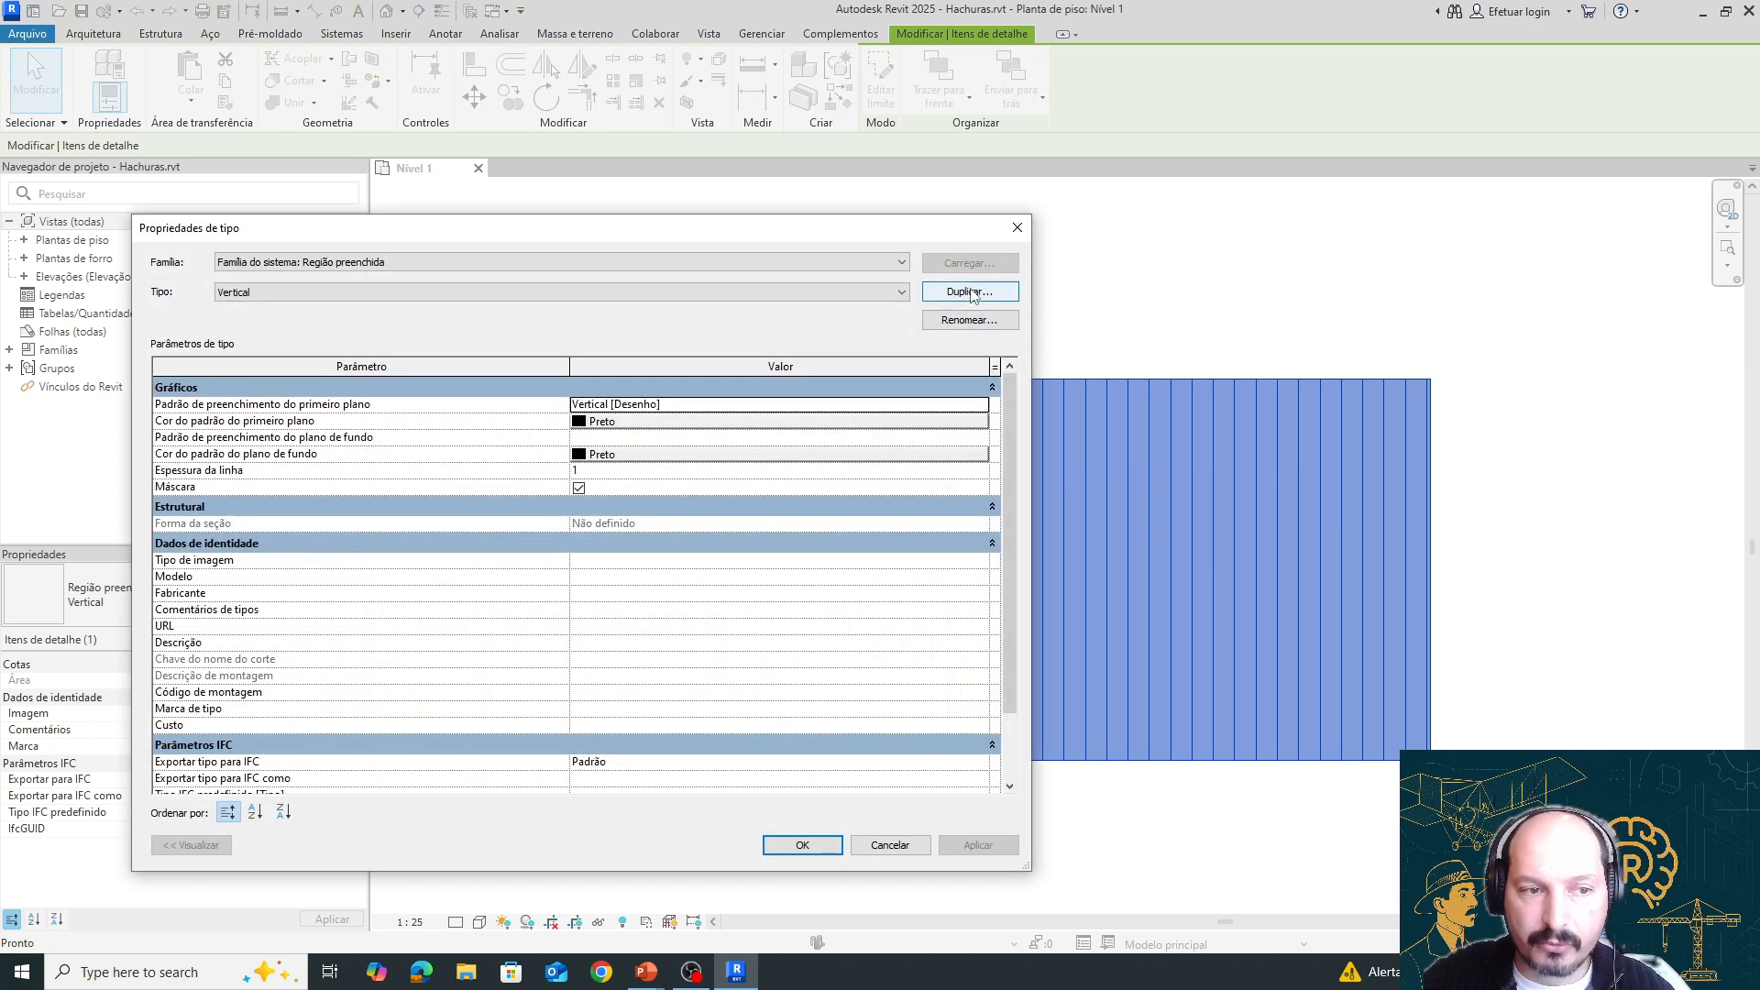
left_click(970, 293)
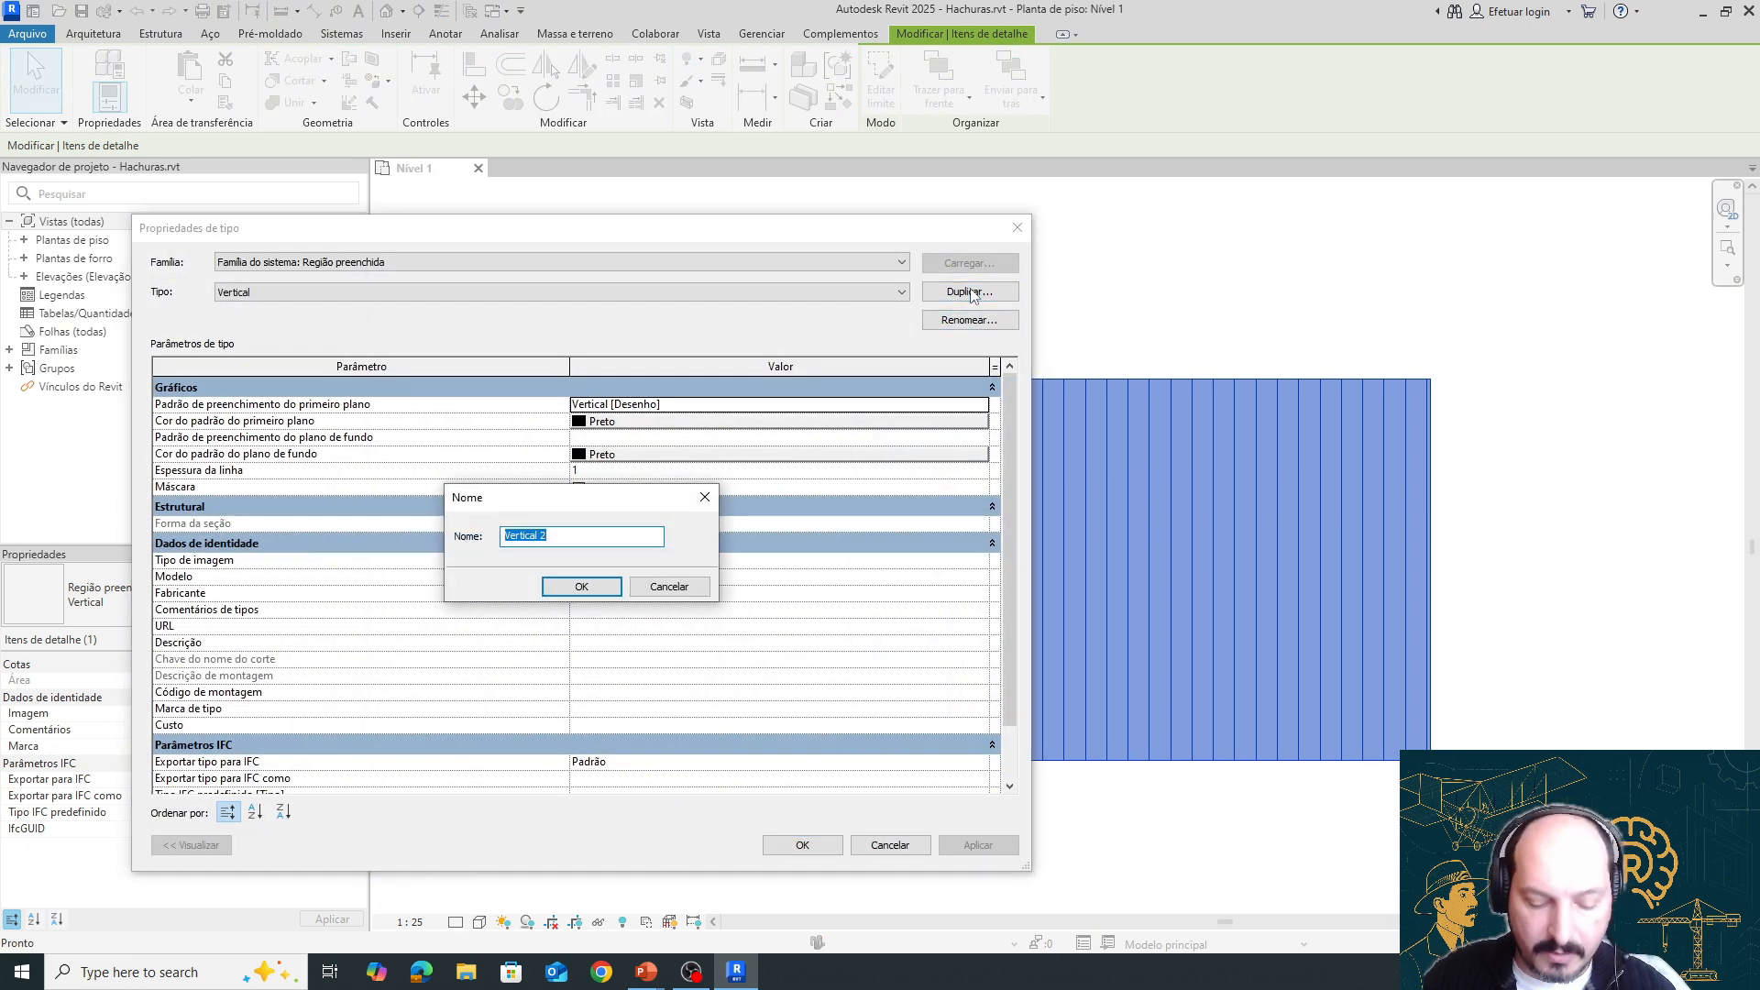
type("T")
key("BackSpace")
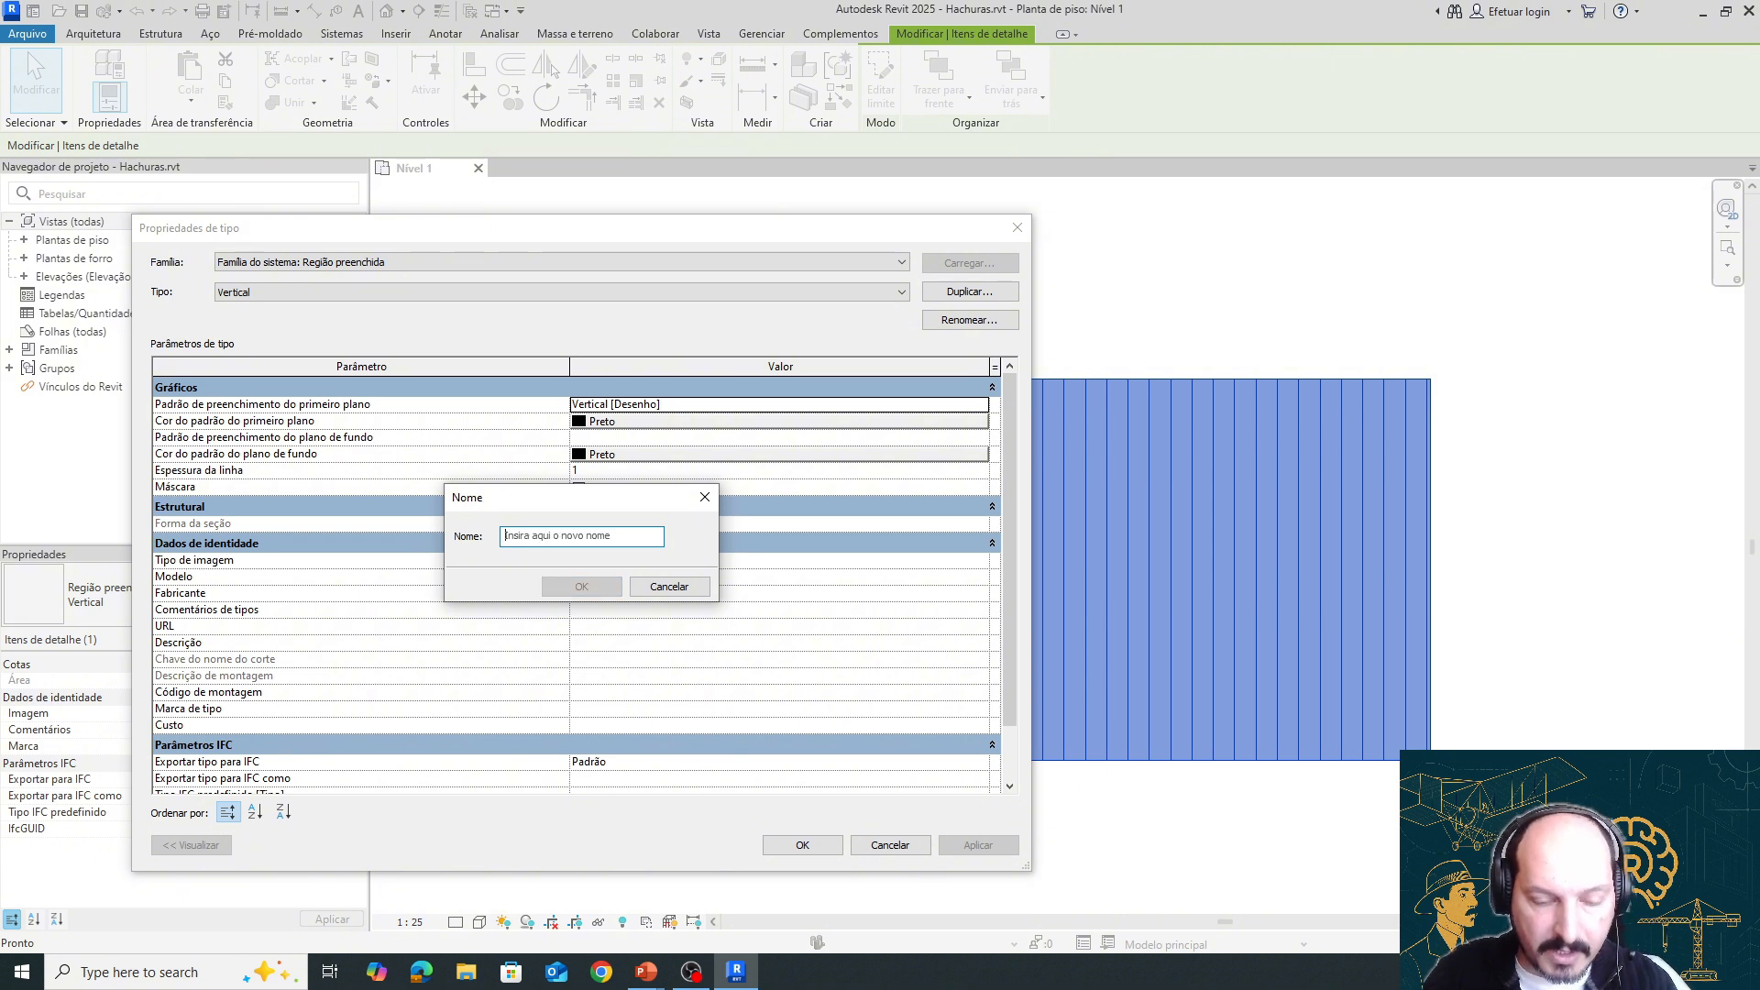
type("TNA_TesteTijolinho_20x5cm")
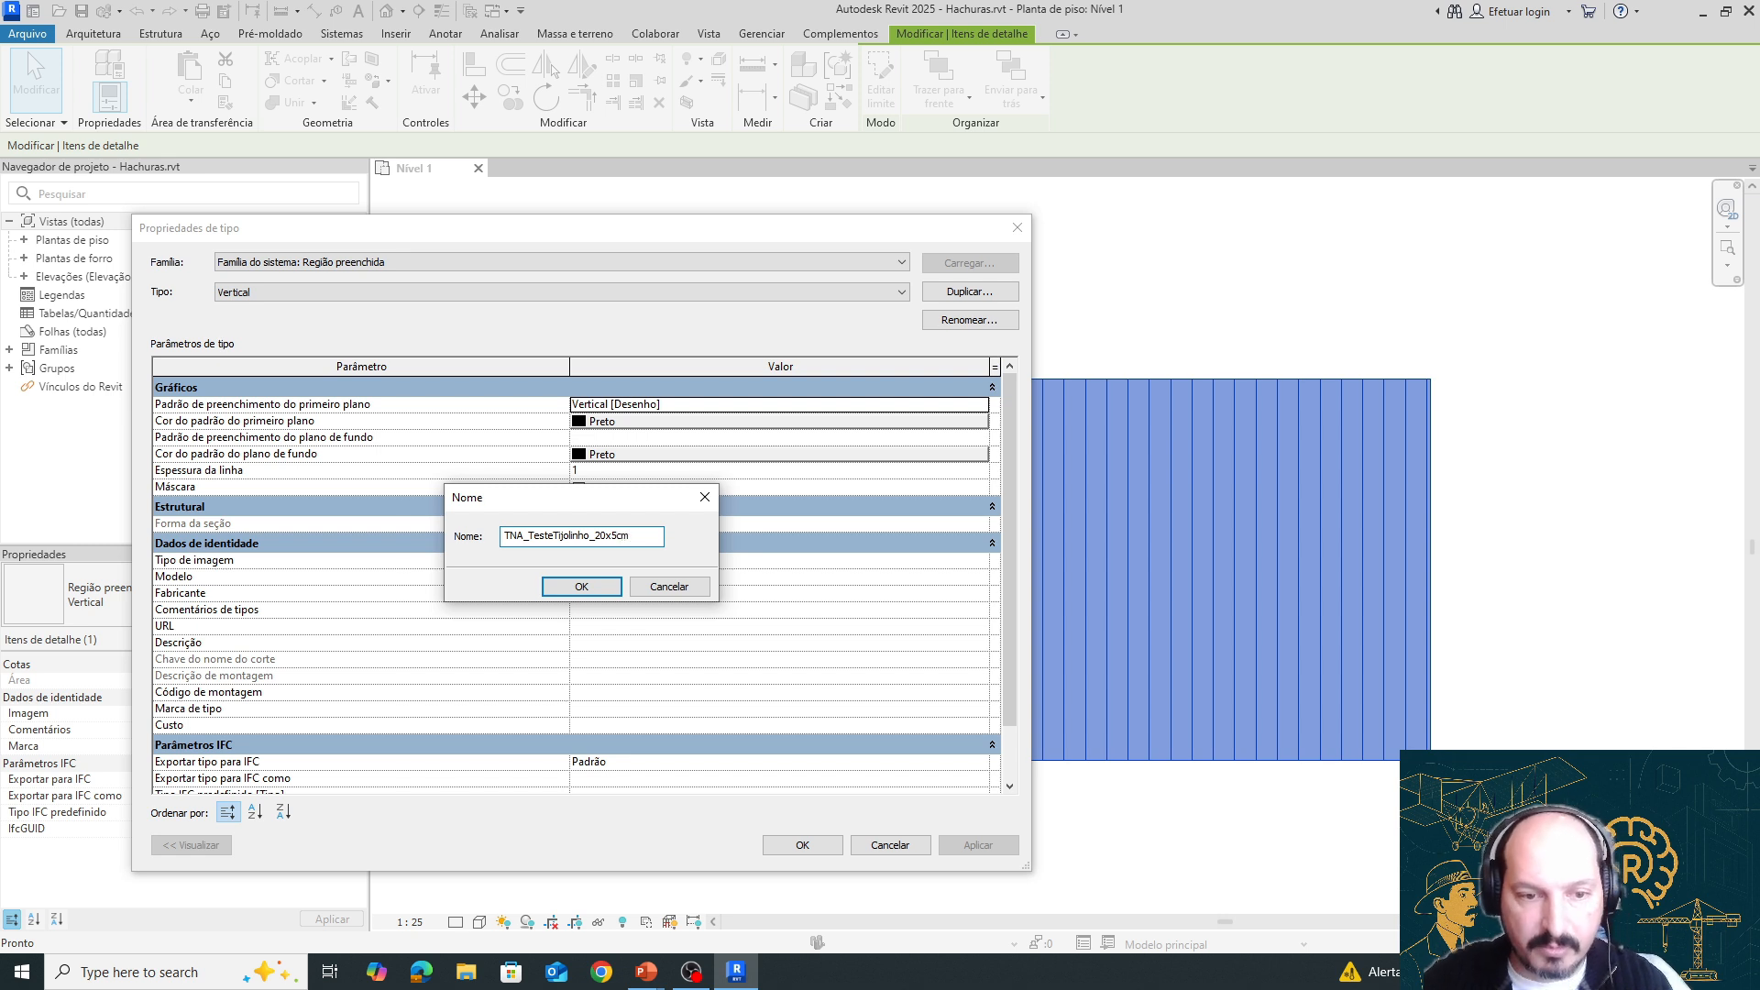
left_click(585, 587)
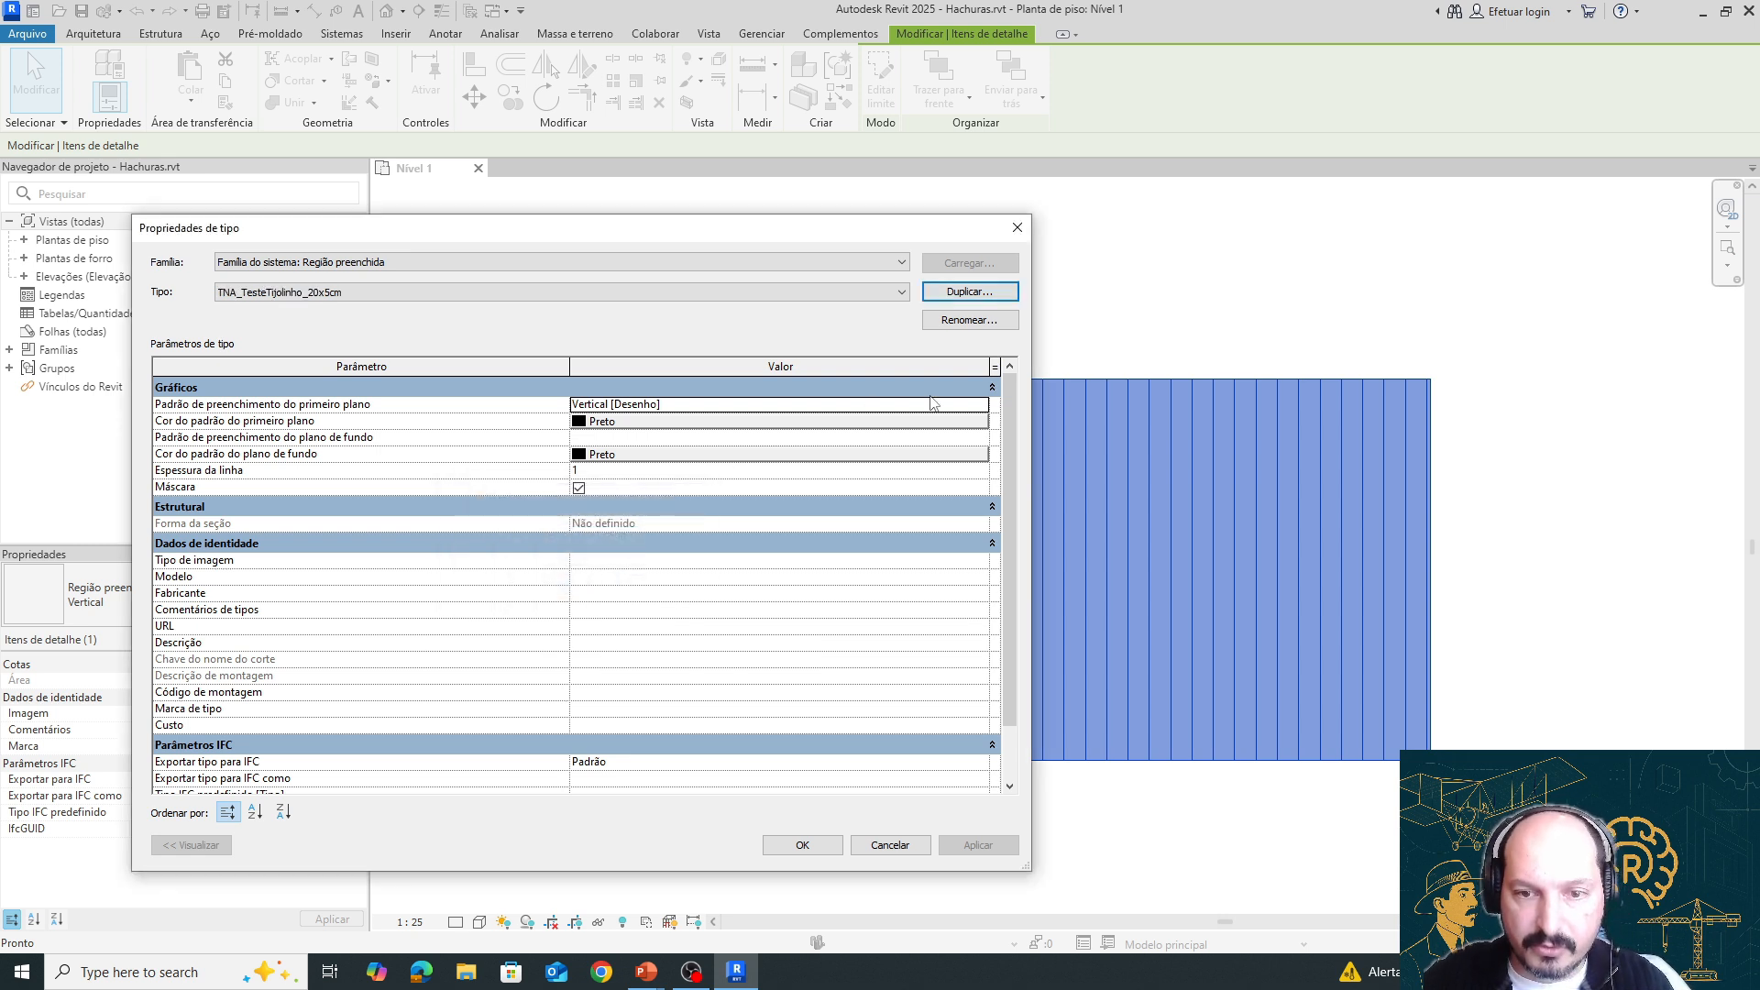
Set the new type's foreground fill pattern to the Modelo pattern TNA_Tijolinho teste 20x5cm and apply it to the region
left_click(983, 405)
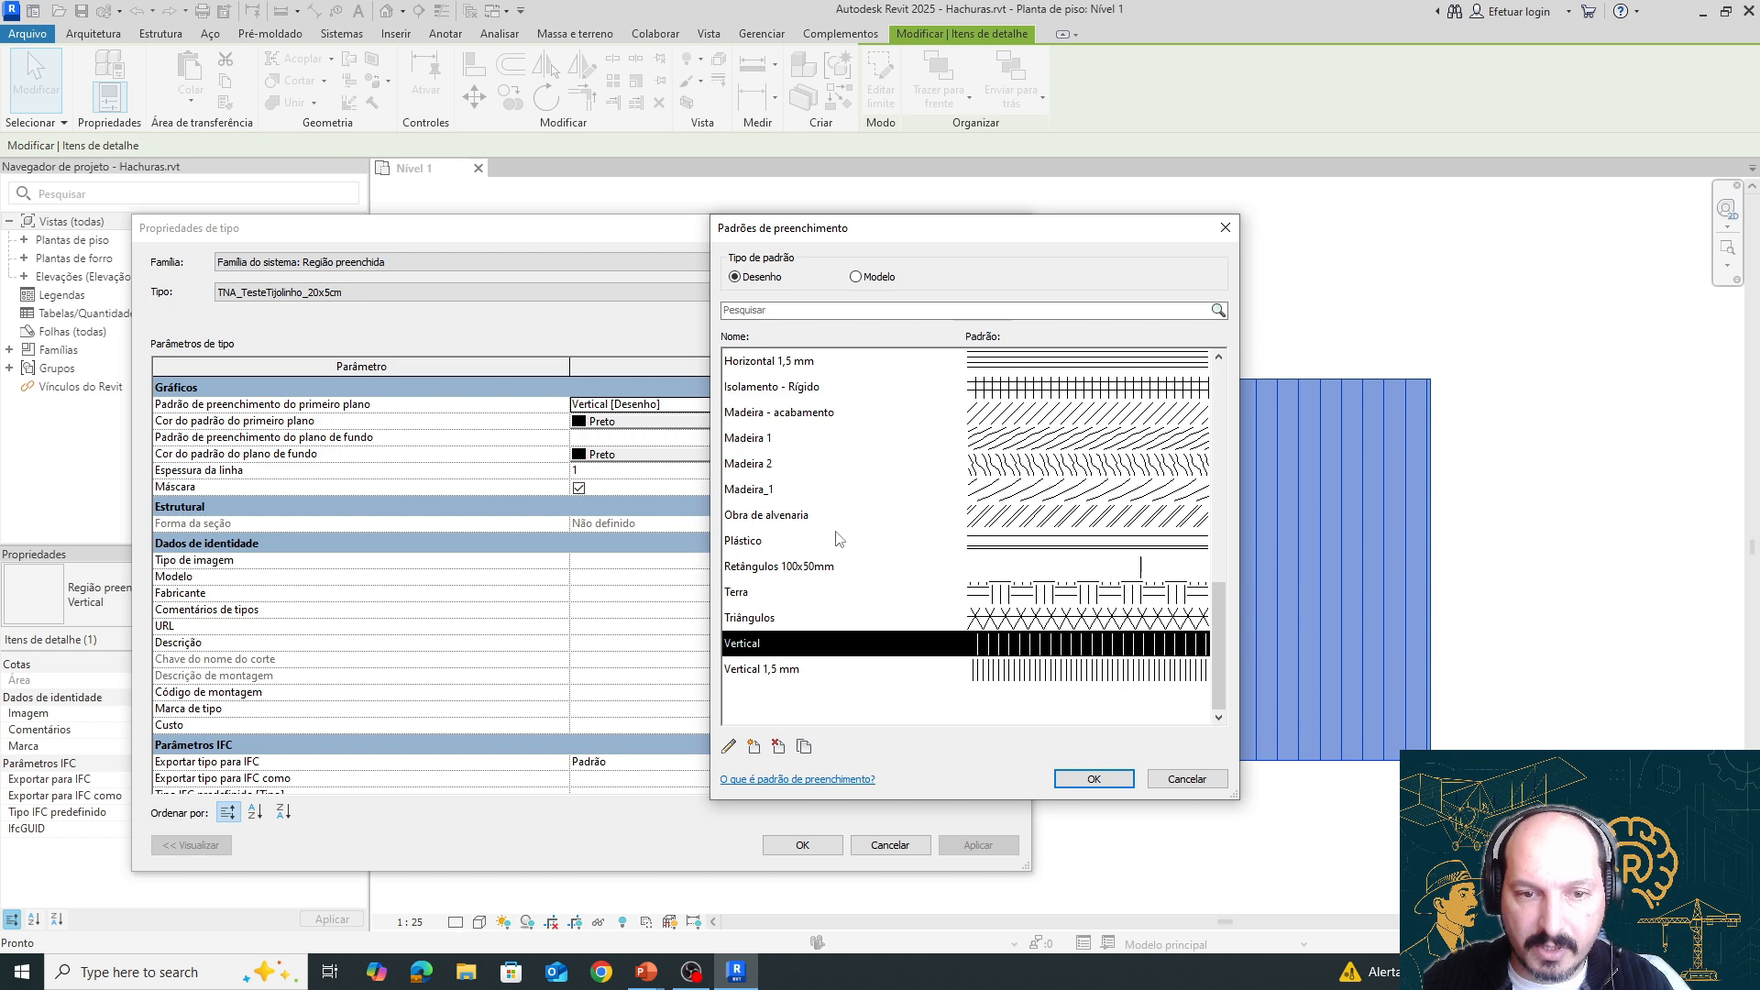
scroll(840, 539, "up", 8)
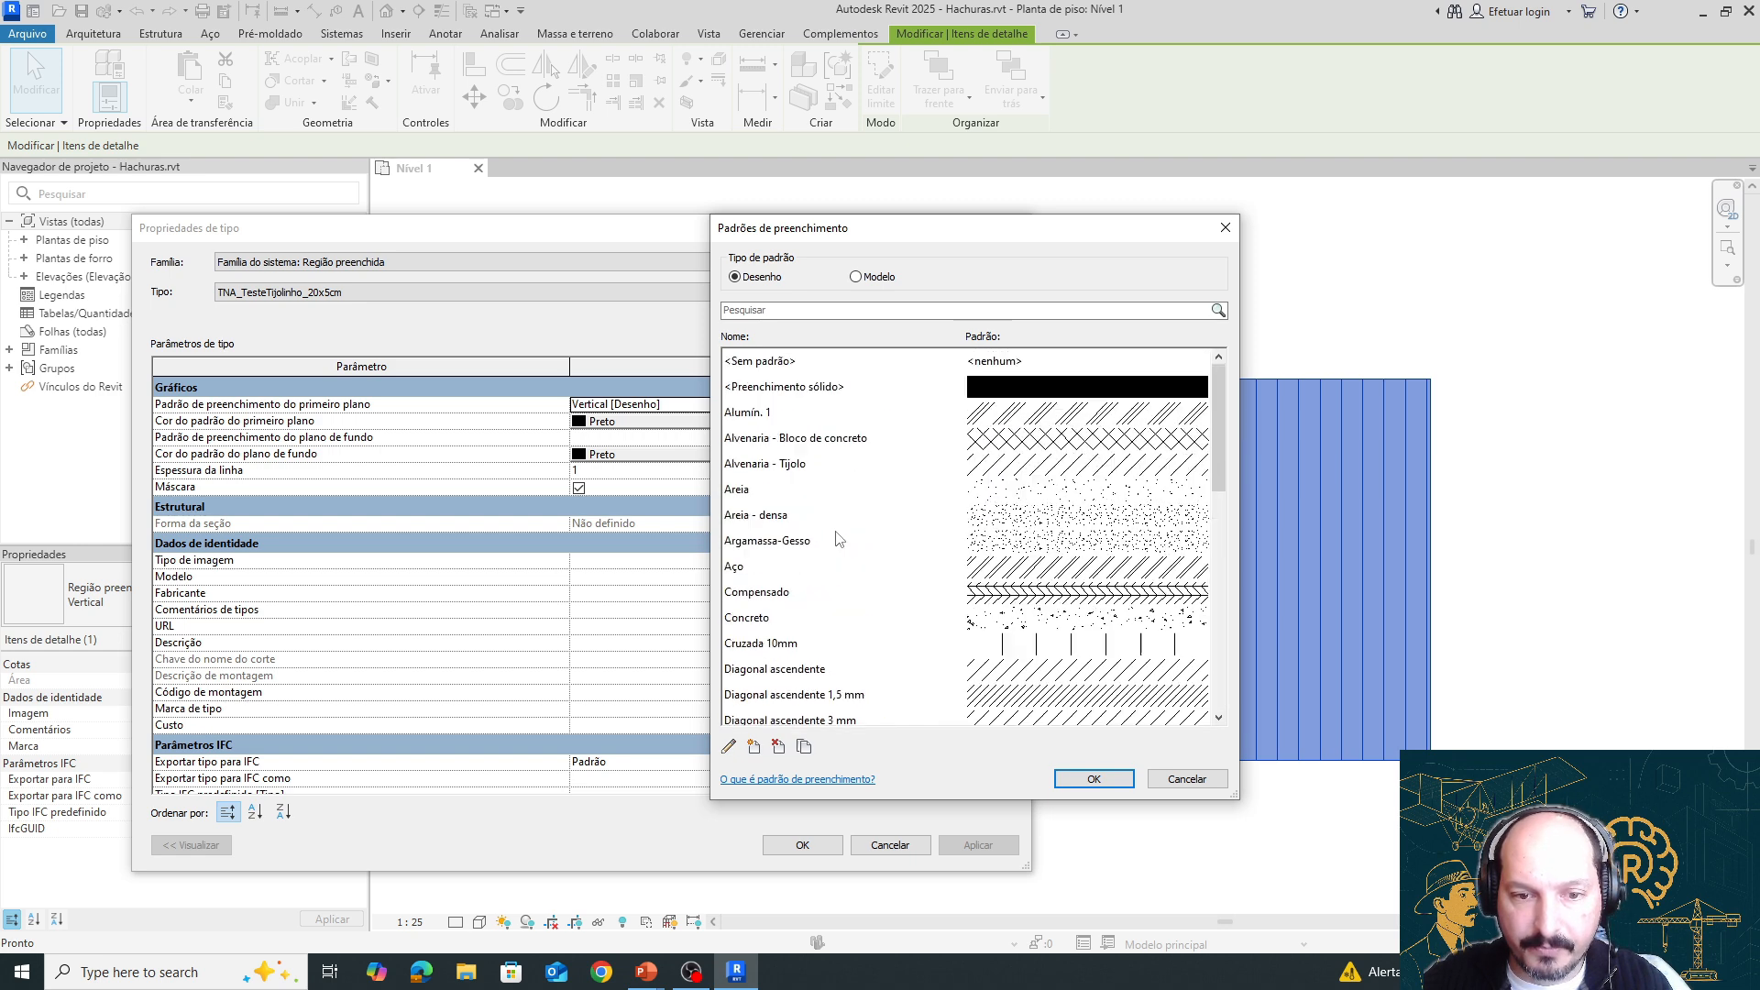
left_click(855, 276)
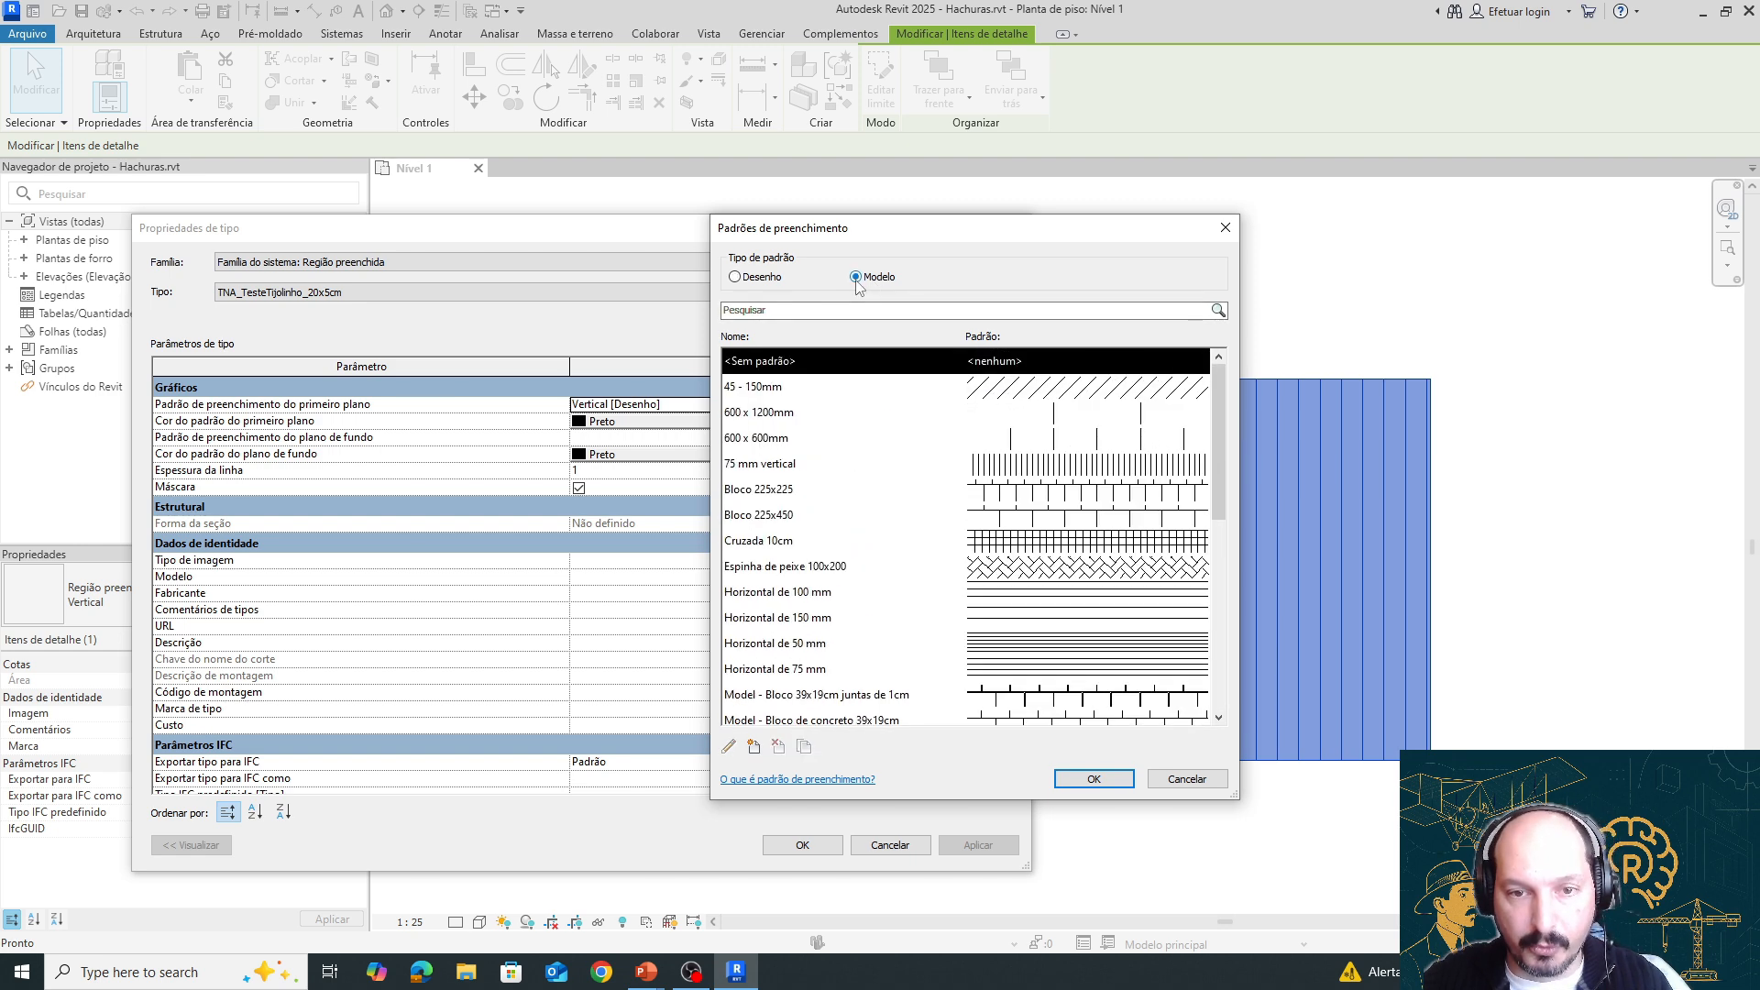
scroll(890, 484, "down", 6)
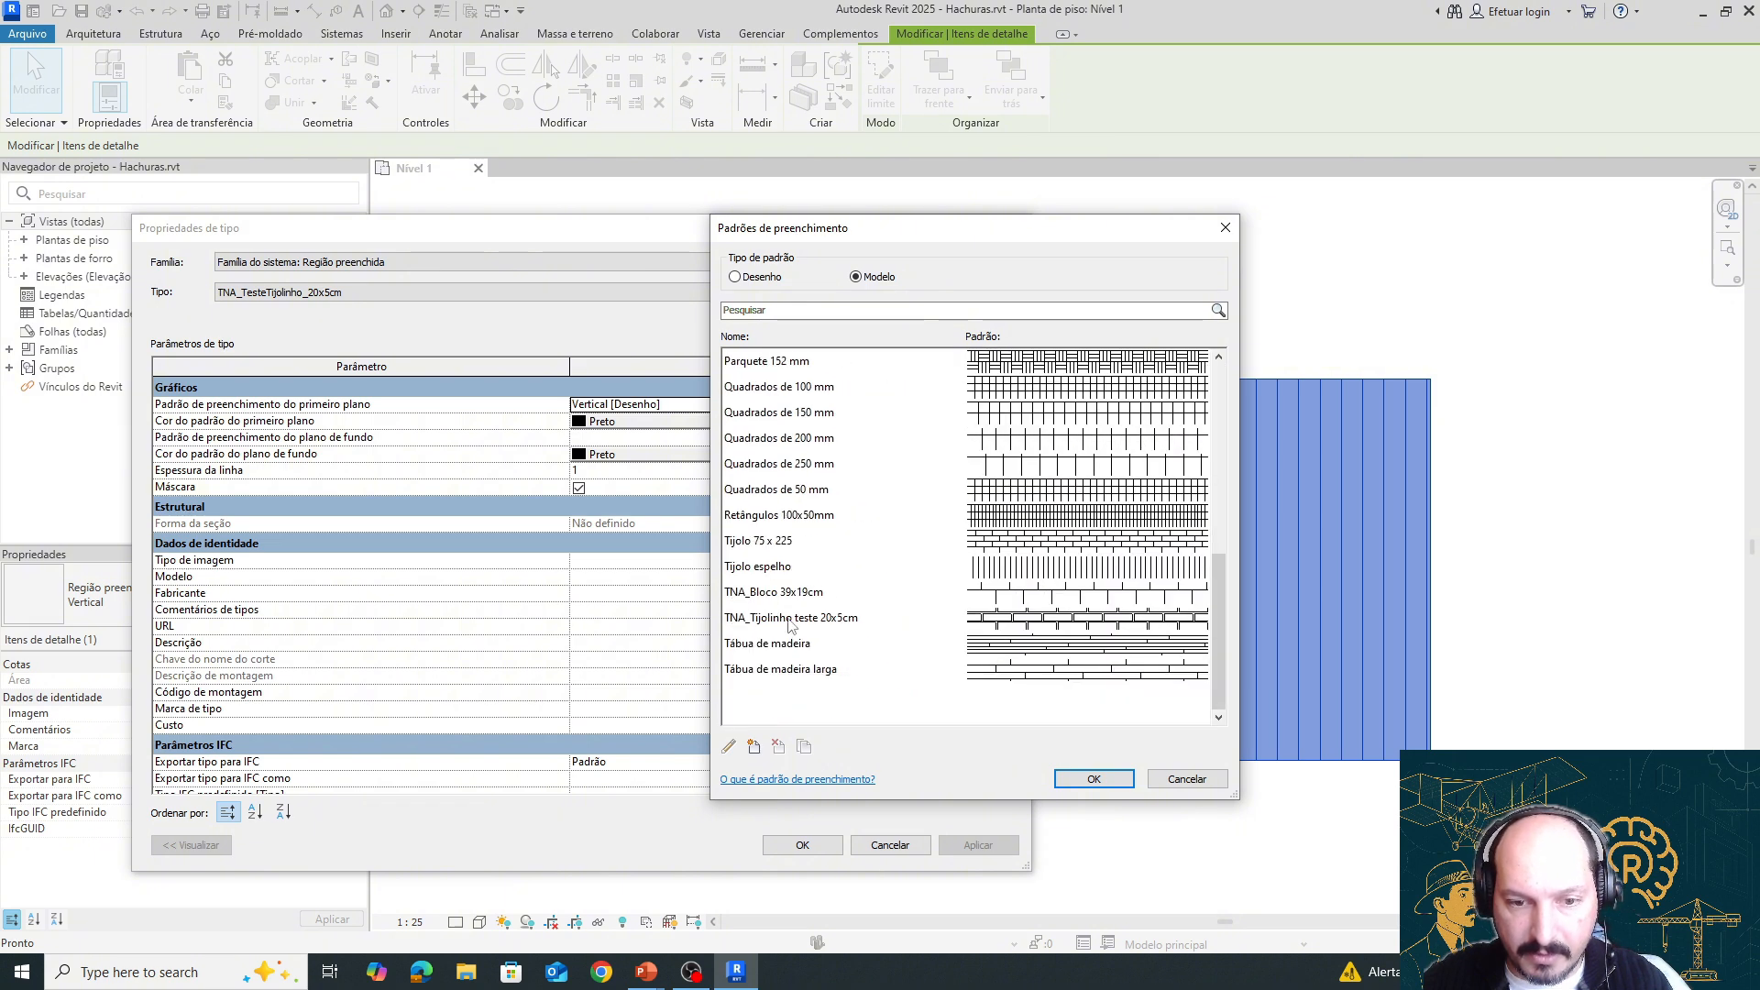
left_click(791, 618)
left_click(1082, 778)
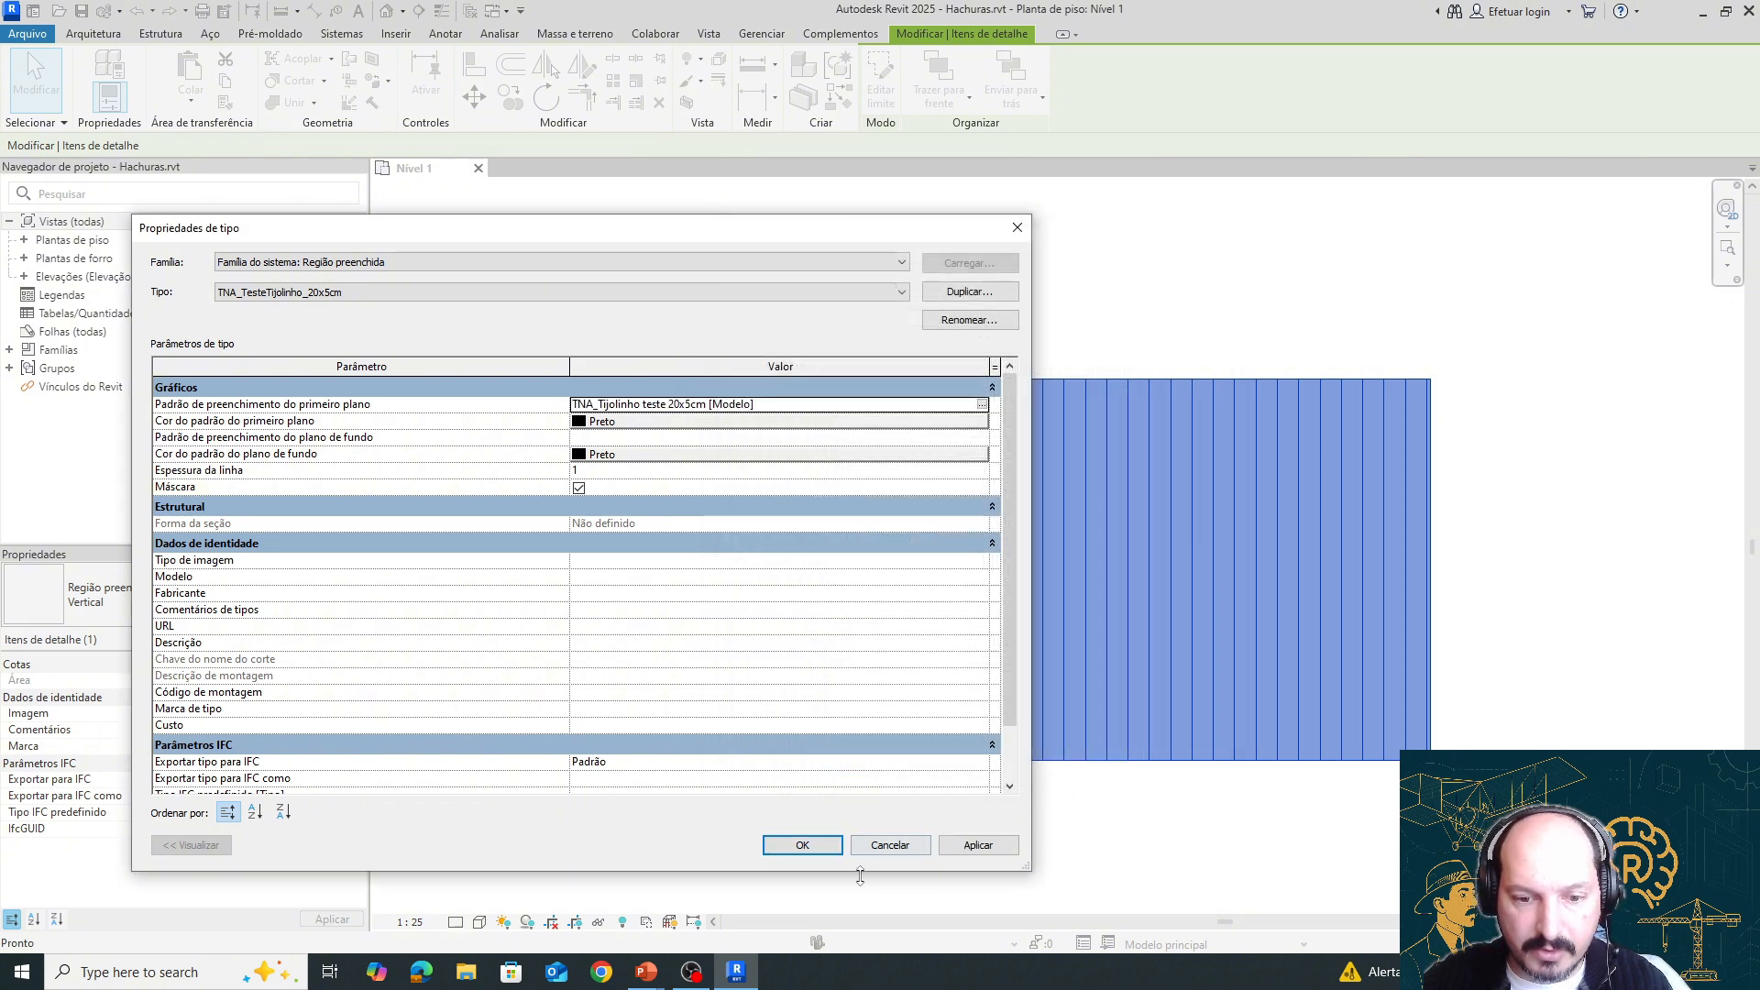
left_click(803, 845)
left_click(1057, 819)
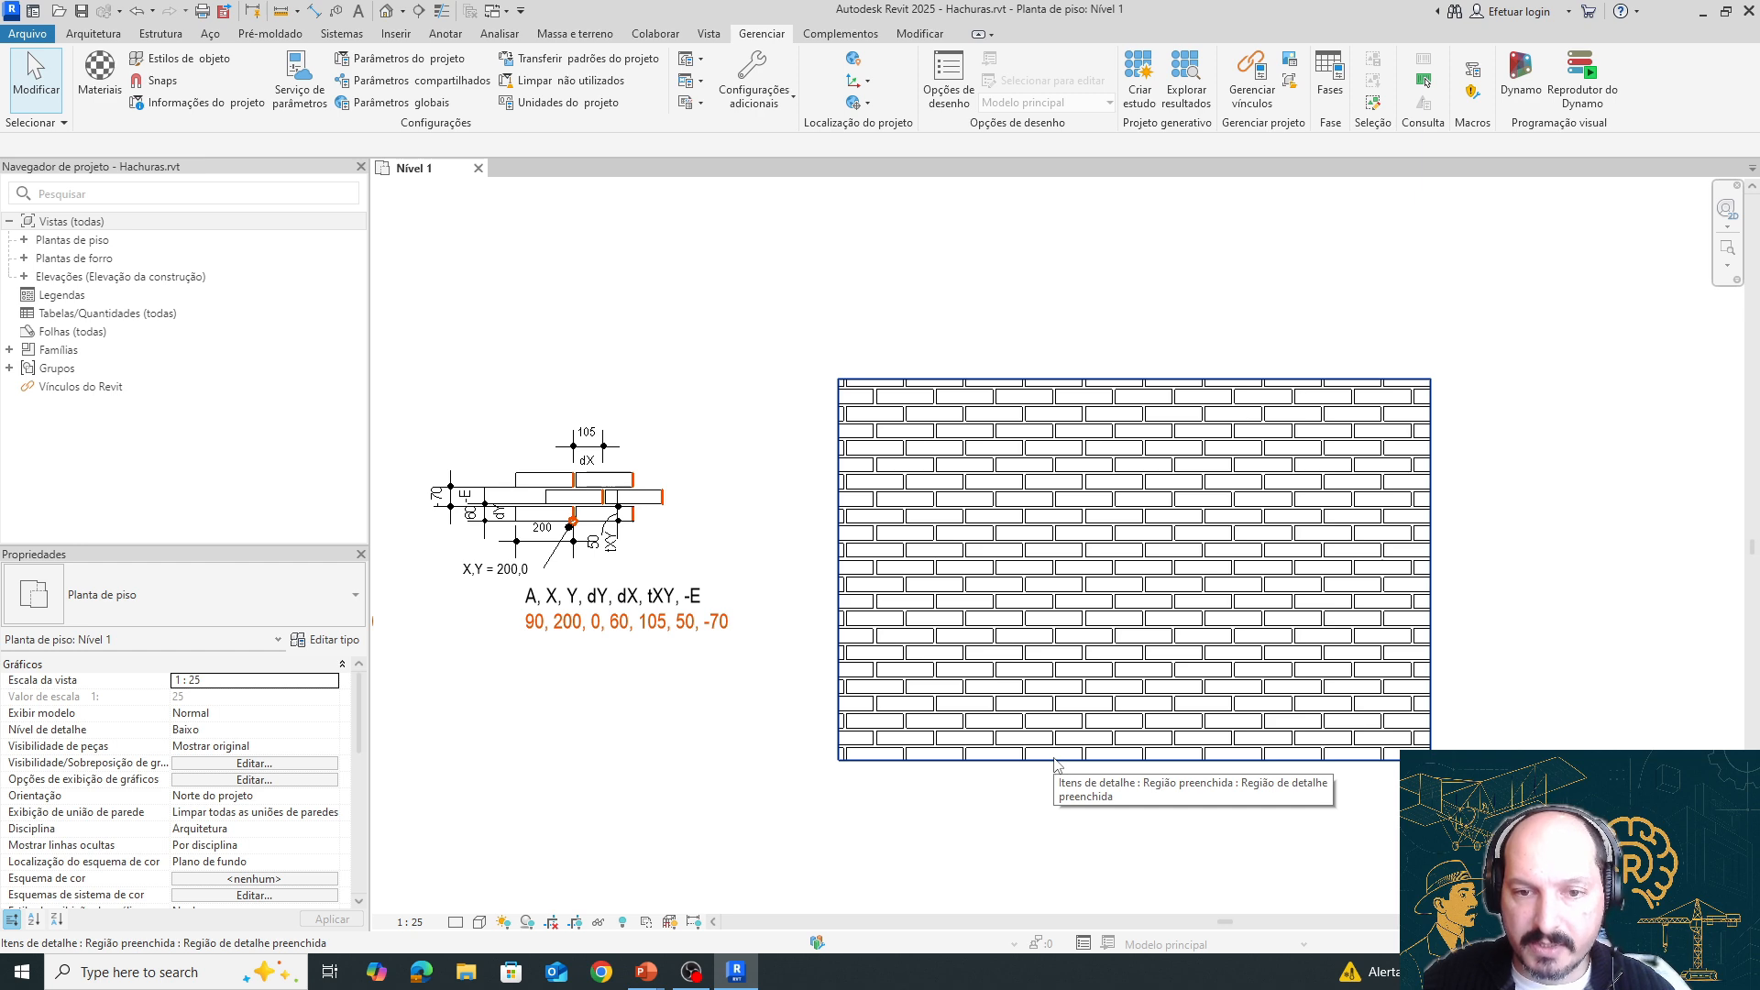
scroll(1047, 595, "down", 2)
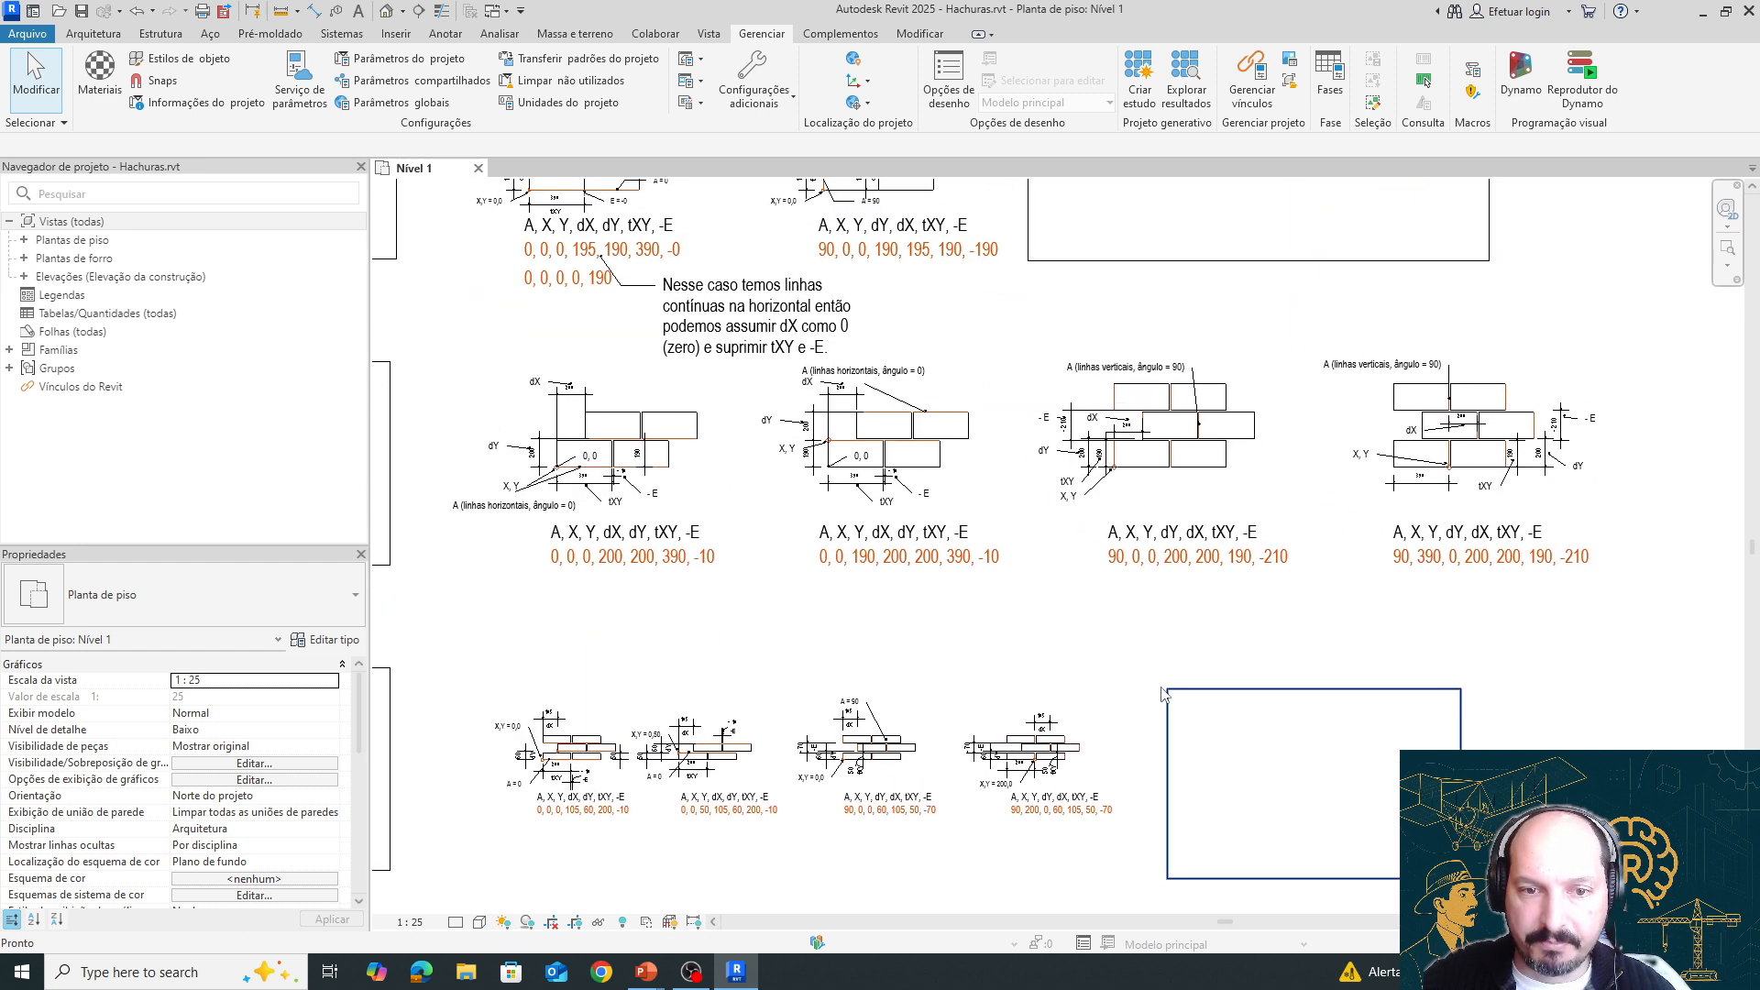